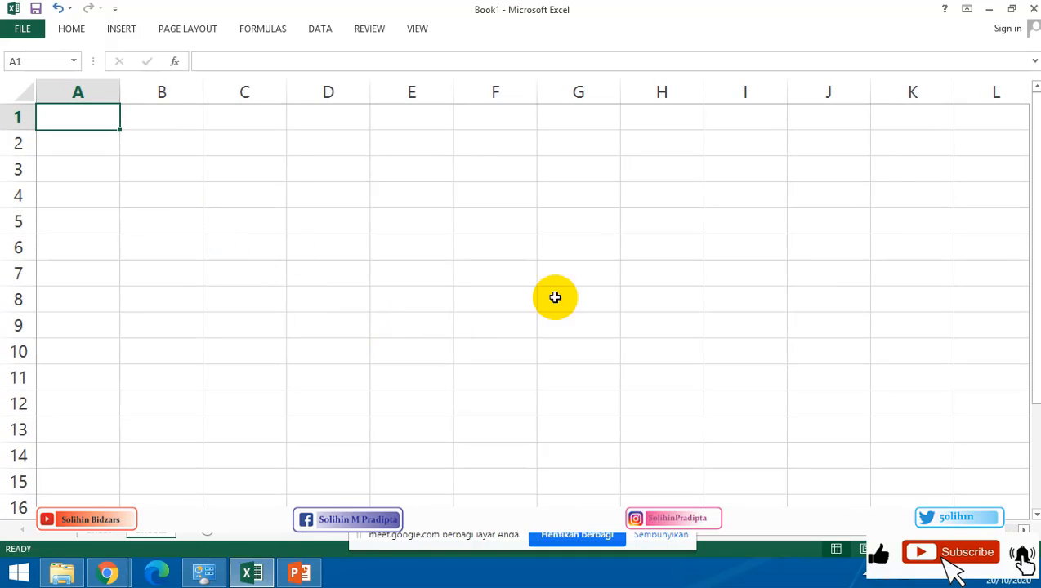
Begin an IF formula with =if( in cell A2 to examine the function's argument syntax, and discard the entry.
left_click(1023, 549)
left_click(1023, 549)
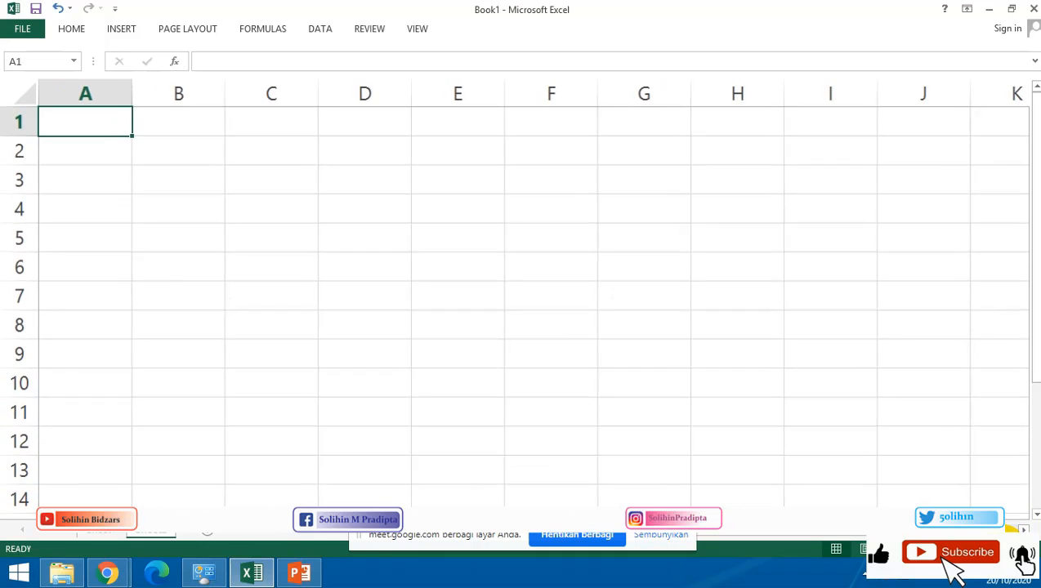
left_click(1023, 550)
left_click(1024, 550)
left_click(1023, 550)
left_click(1023, 549)
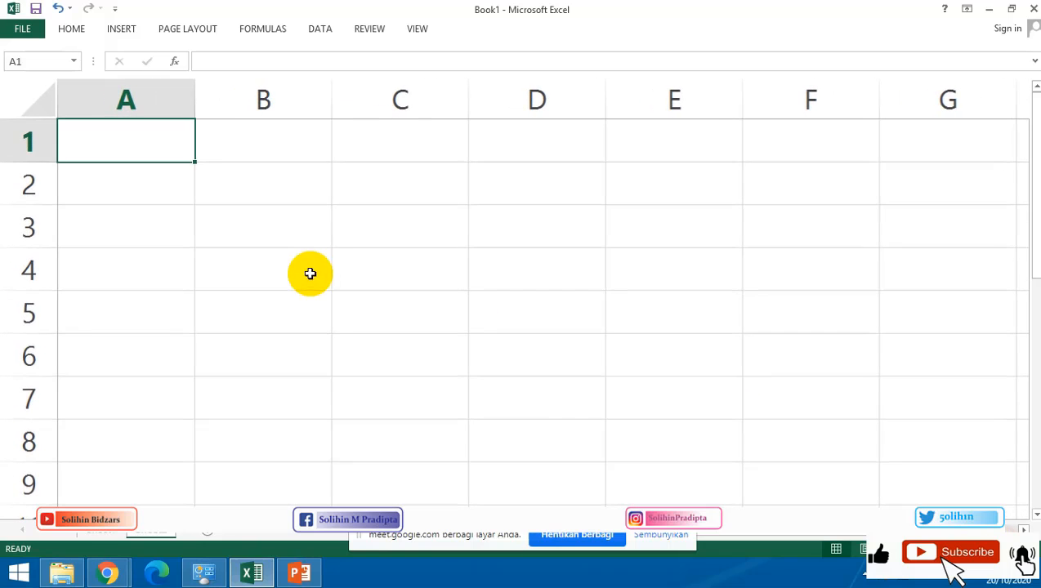
left_click(247, 179)
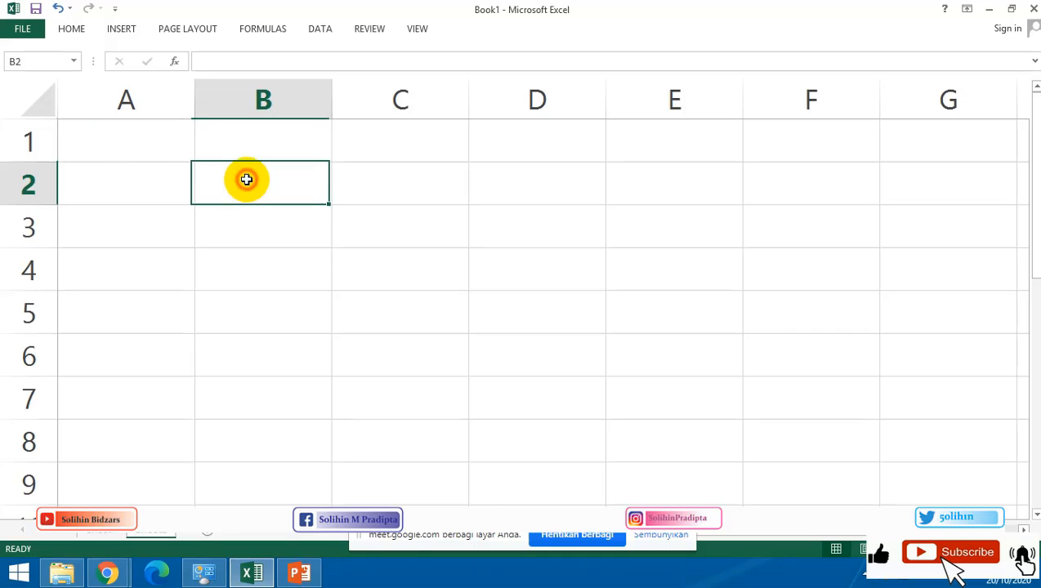
left_click(156, 184)
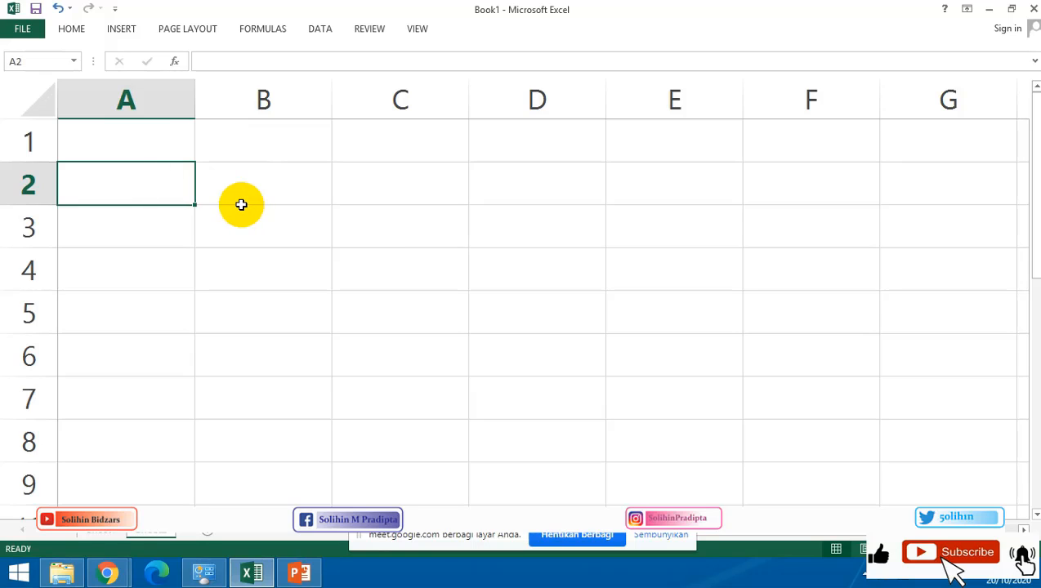
type("-")
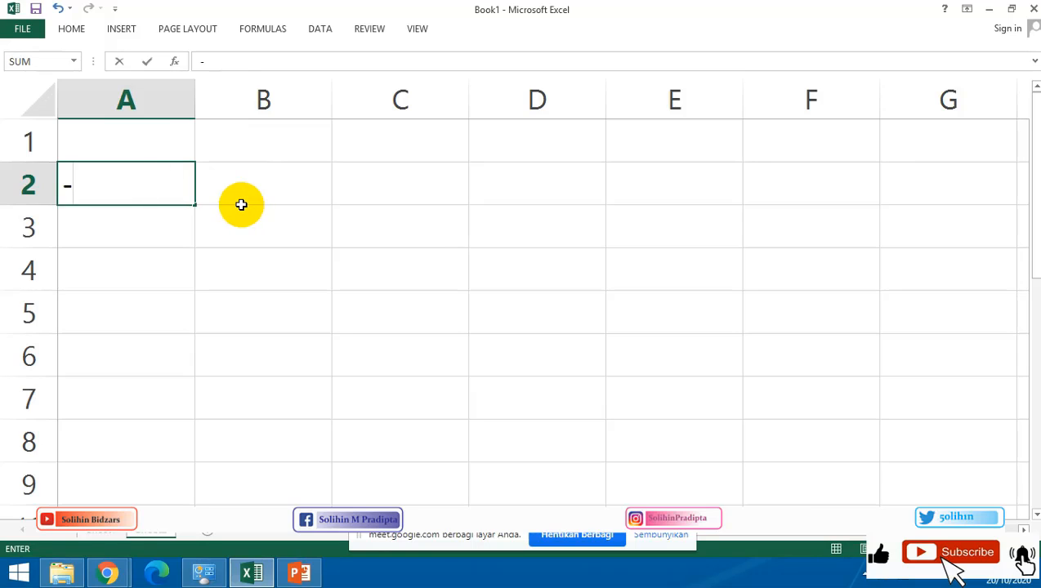
key("BackSpace")
type("=if")
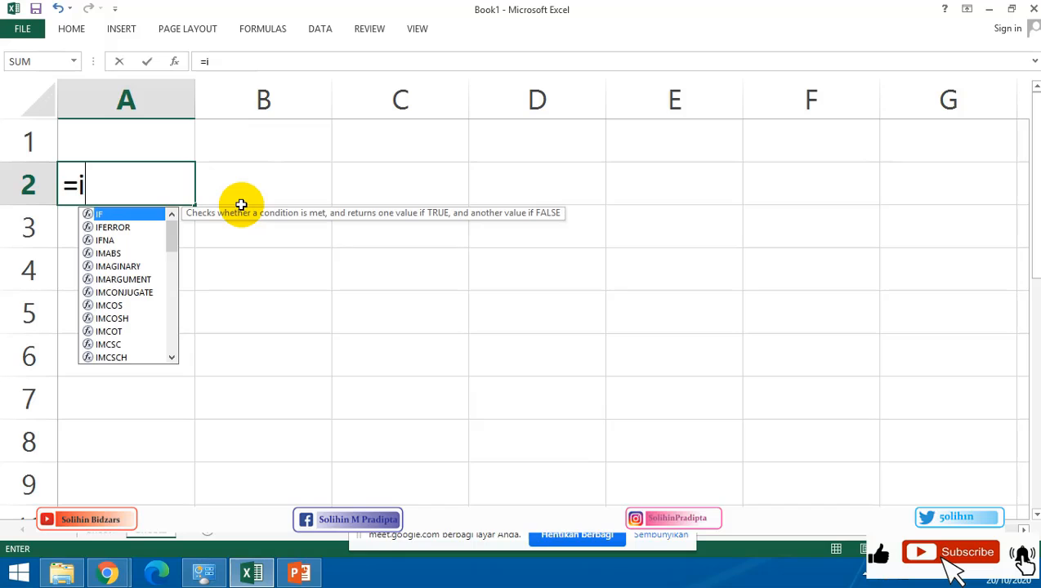
type("(")
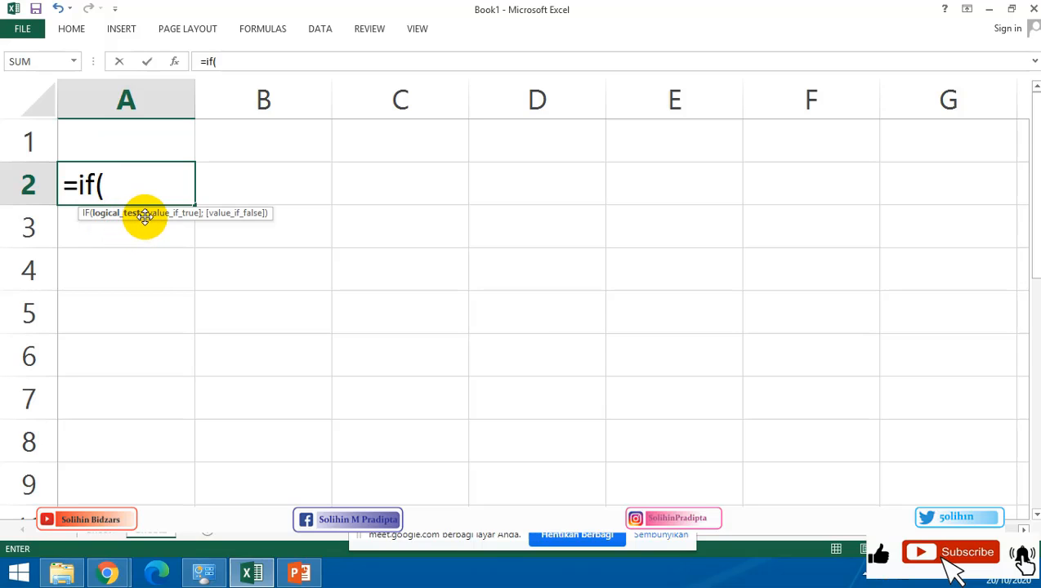
key("BackSpace")
key("BackSpace")
key("BackSpace")
key("BackSpace")
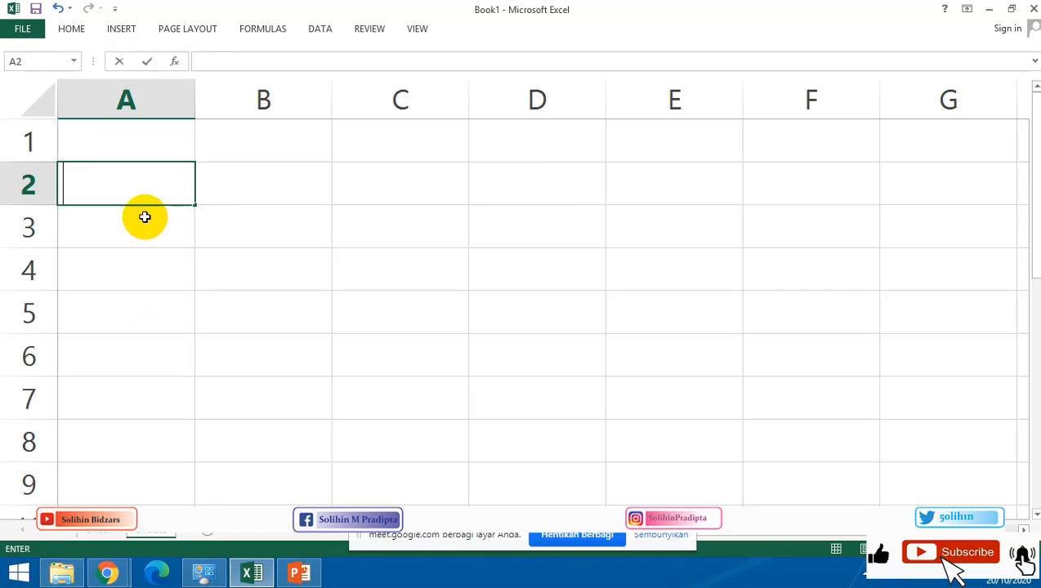
Switch to Control Panel, view the input methods page with the language preferences, and close it.
right_click(16, 577)
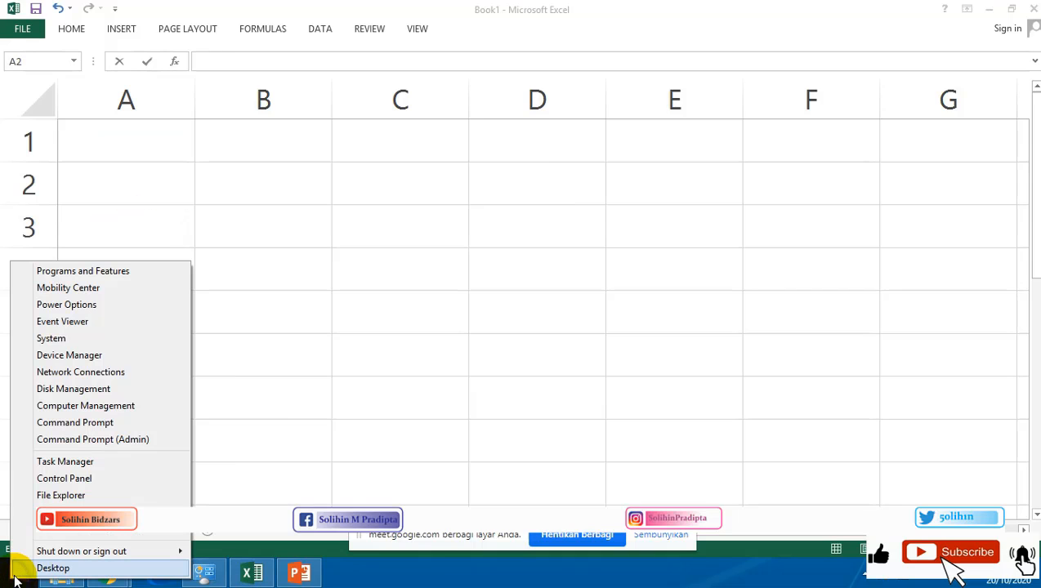
left_click(99, 478)
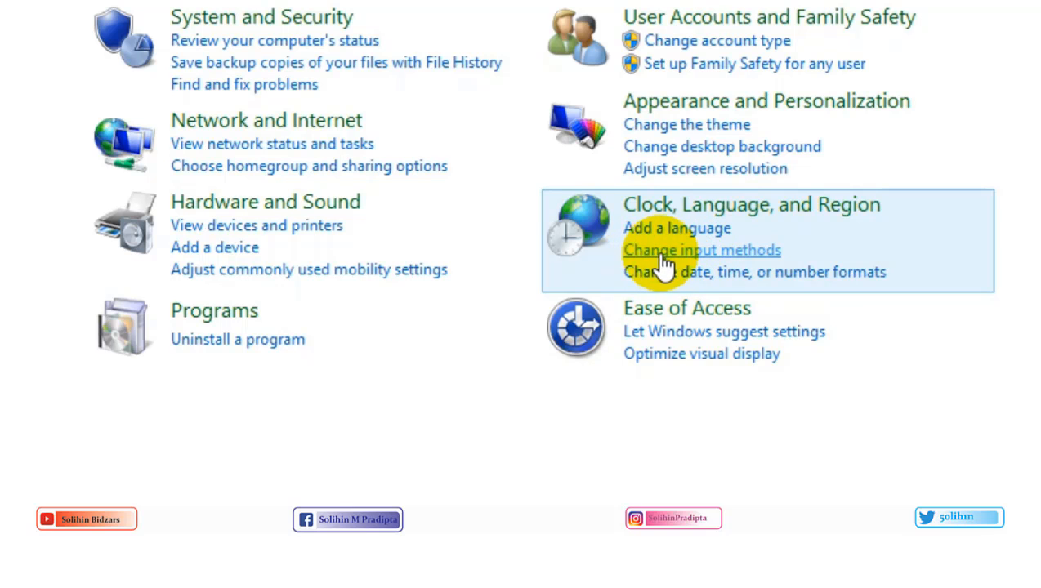
left_click(621, 251)
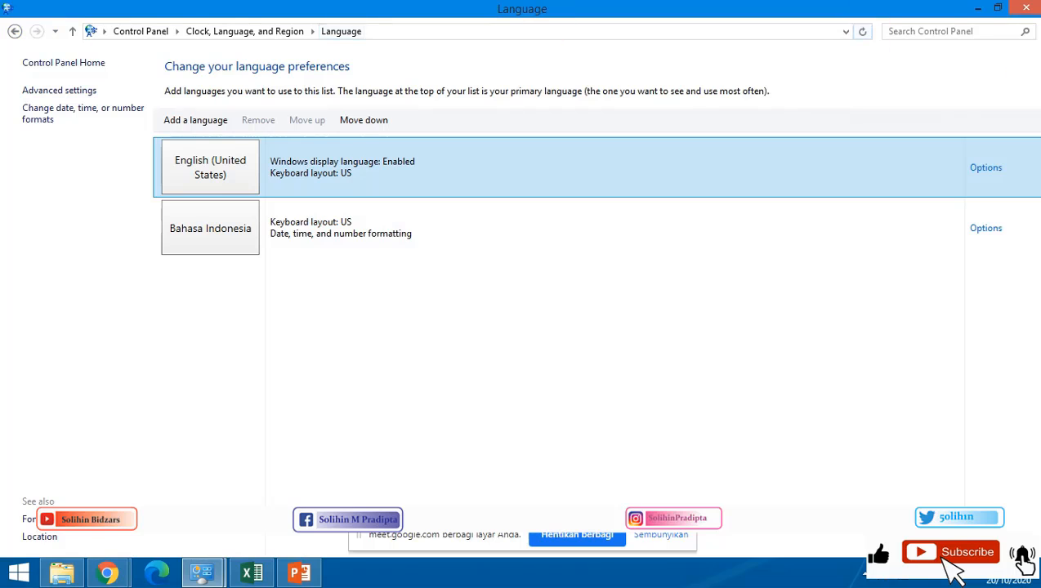
left_click(1025, 8)
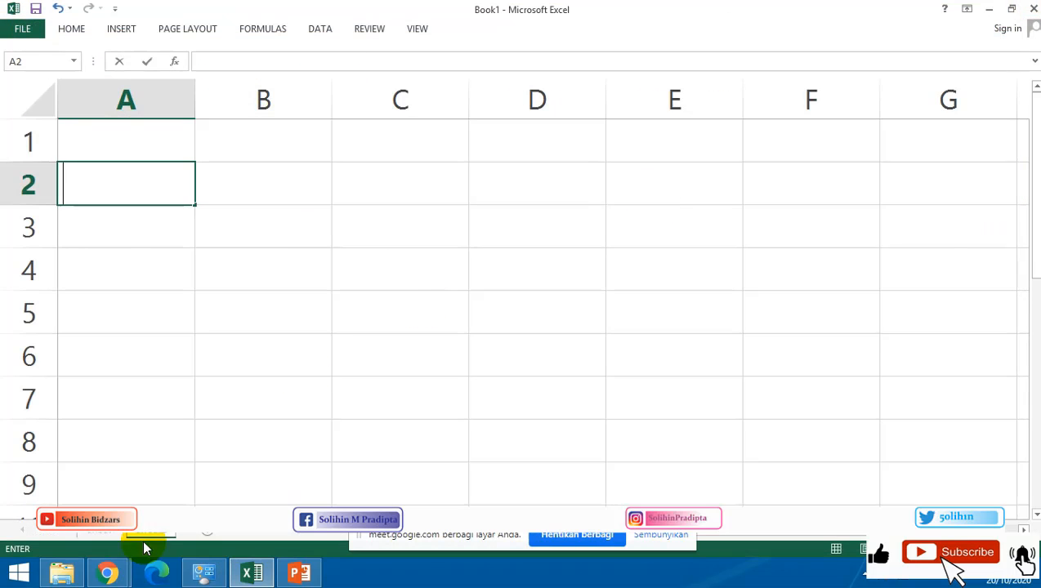
Open the Clock, Language, and Region category in a new Control Panel window.
left_click(204, 568)
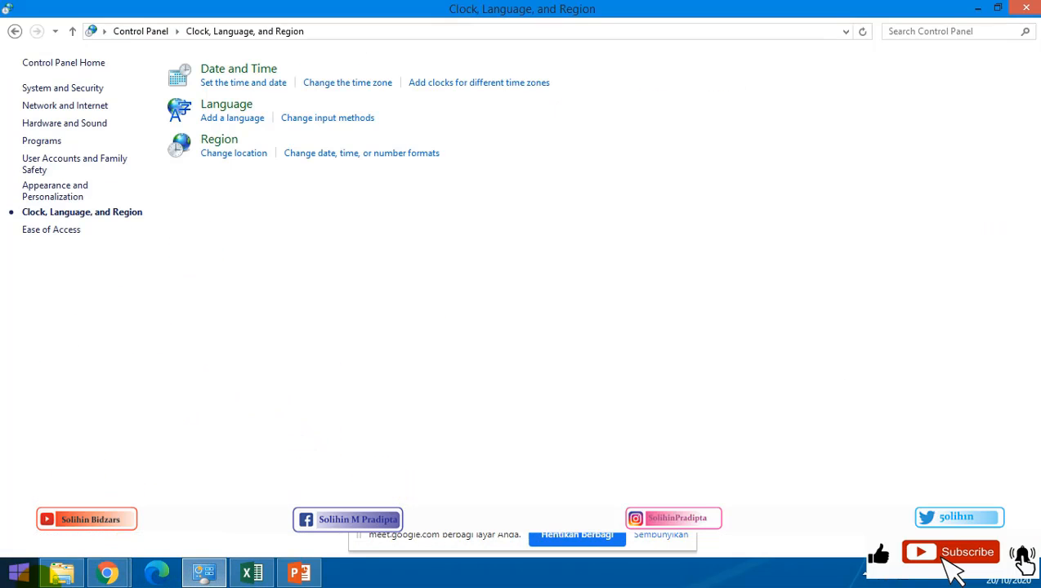
right_click(19, 572)
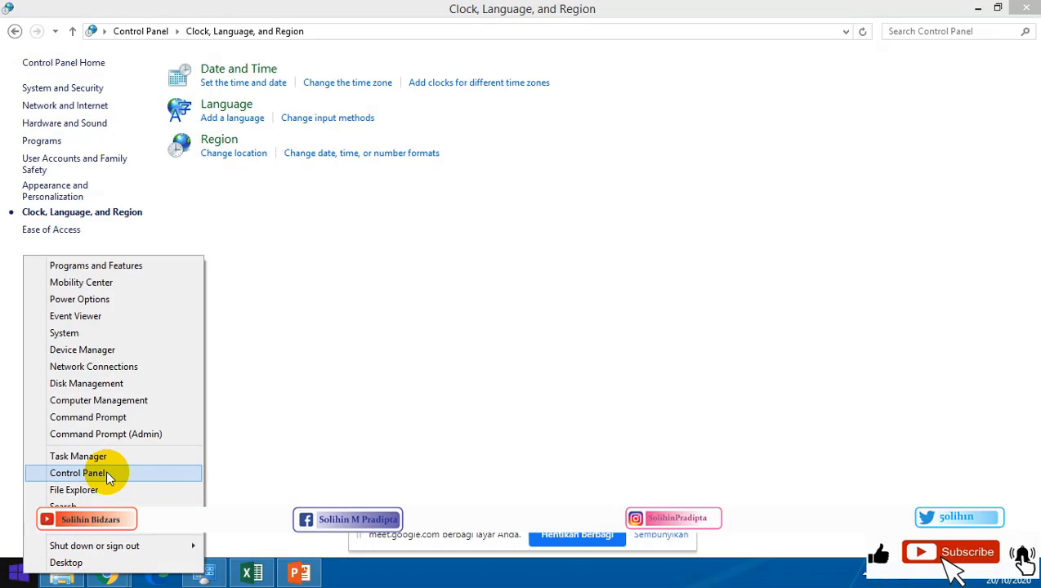
left_click(103, 475)
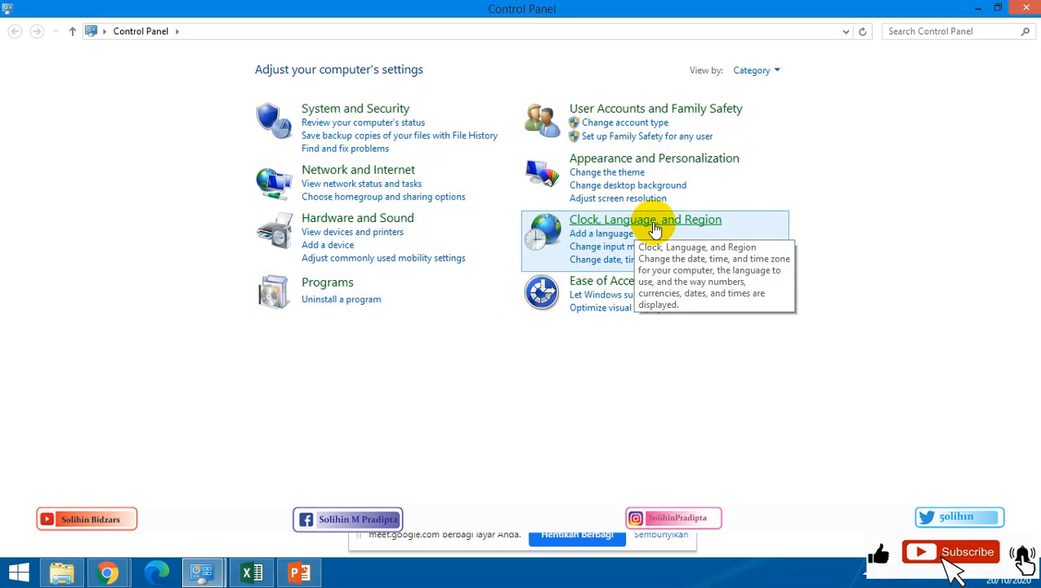
left_click(633, 221)
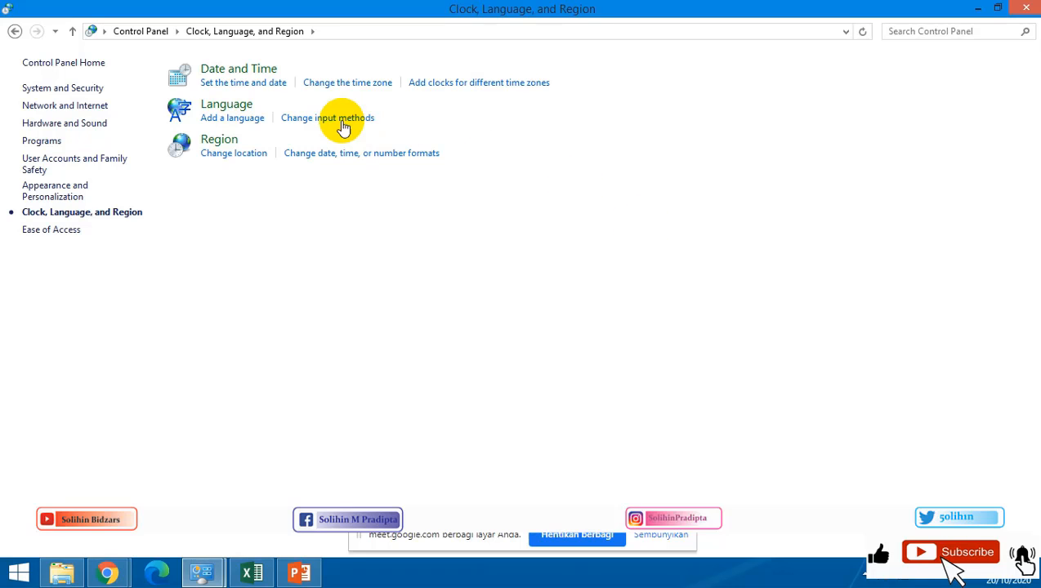
Check the time zone in the Date and Time dialog and the home location in the Region dialog, closing both.
left_click(365, 84)
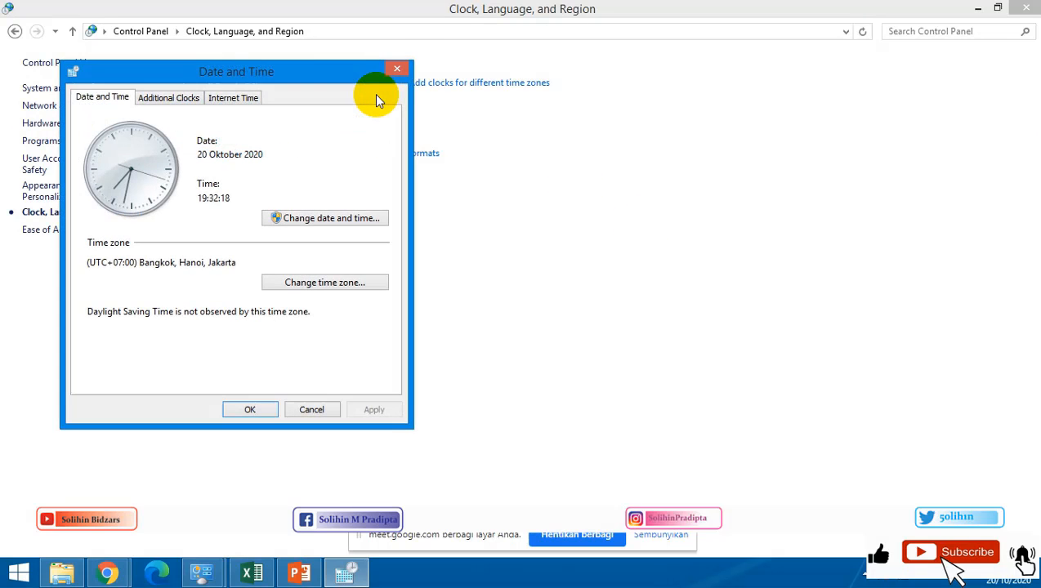
left_click(397, 68)
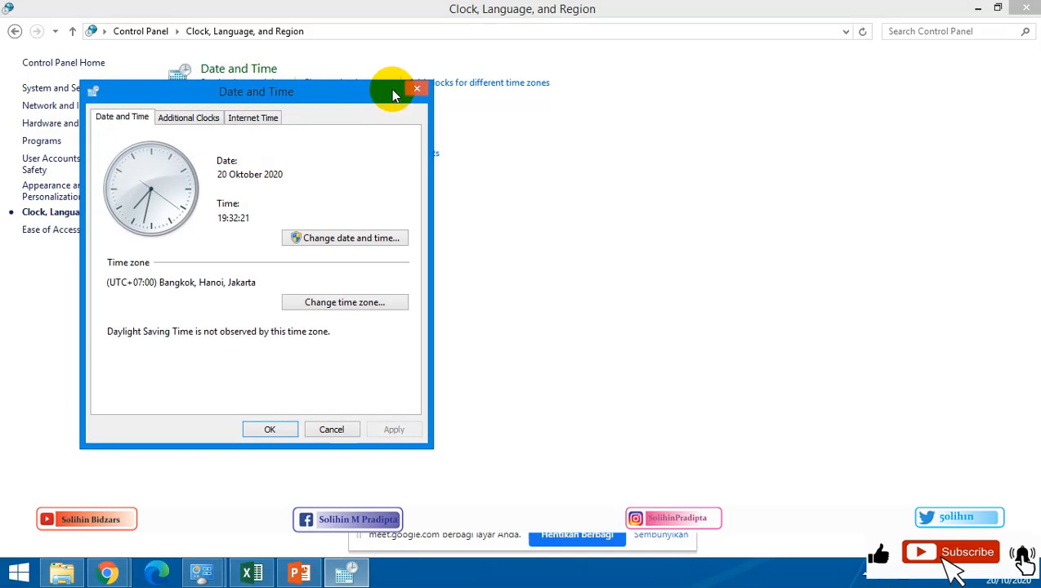
left_click(415, 89)
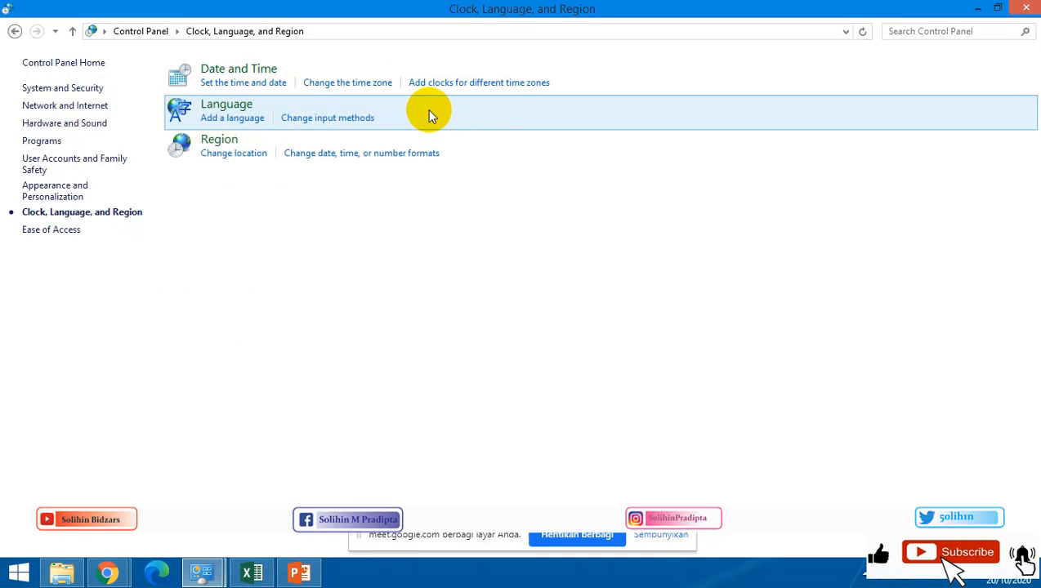
left_click(235, 160)
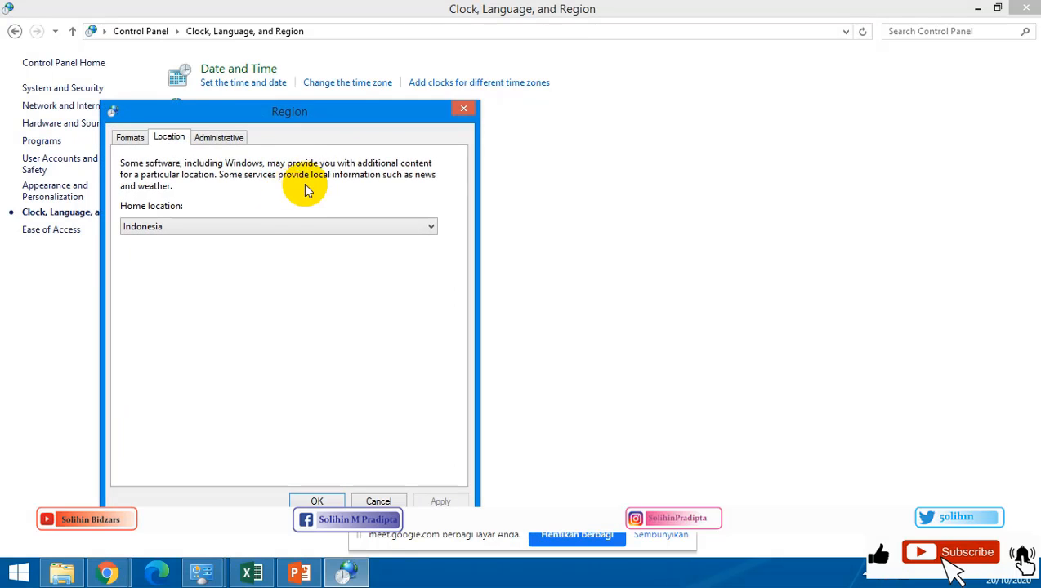
left_click(464, 109)
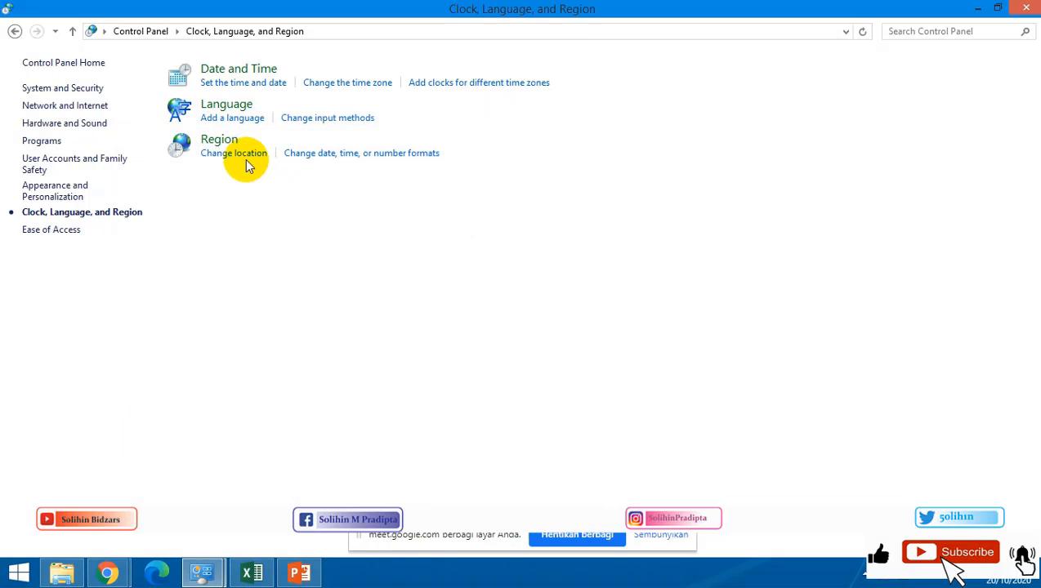
View the list of installed languages, try to open its advanced settings, and close the Language window.
left_click(231, 119)
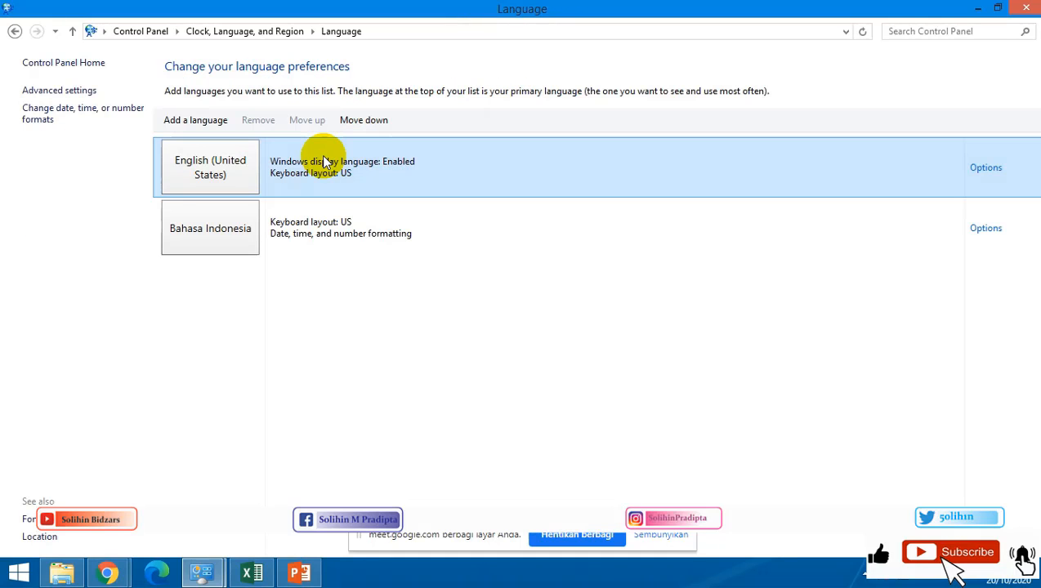
left_click(51, 91)
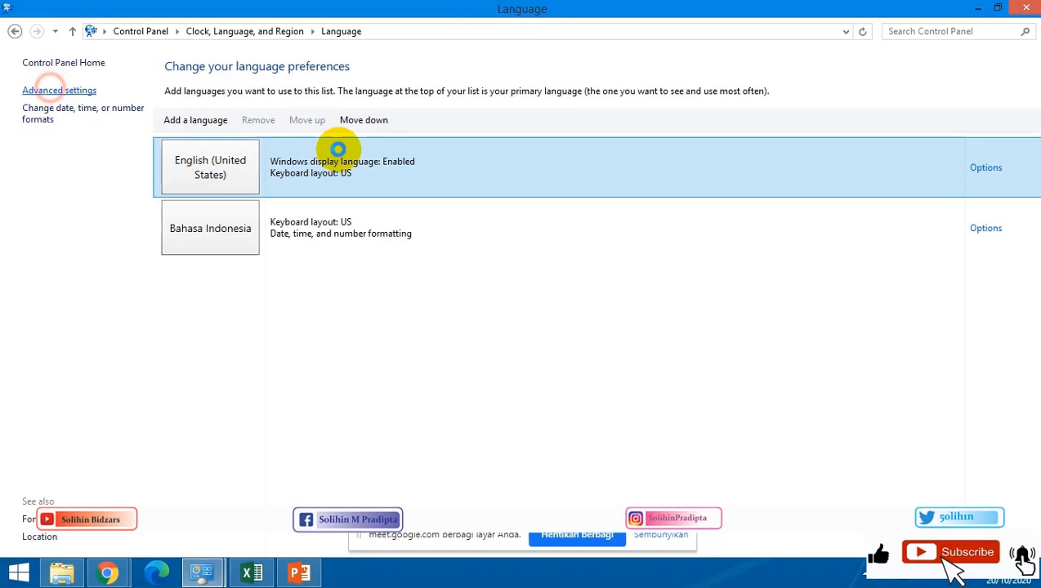
left_click(1027, 8)
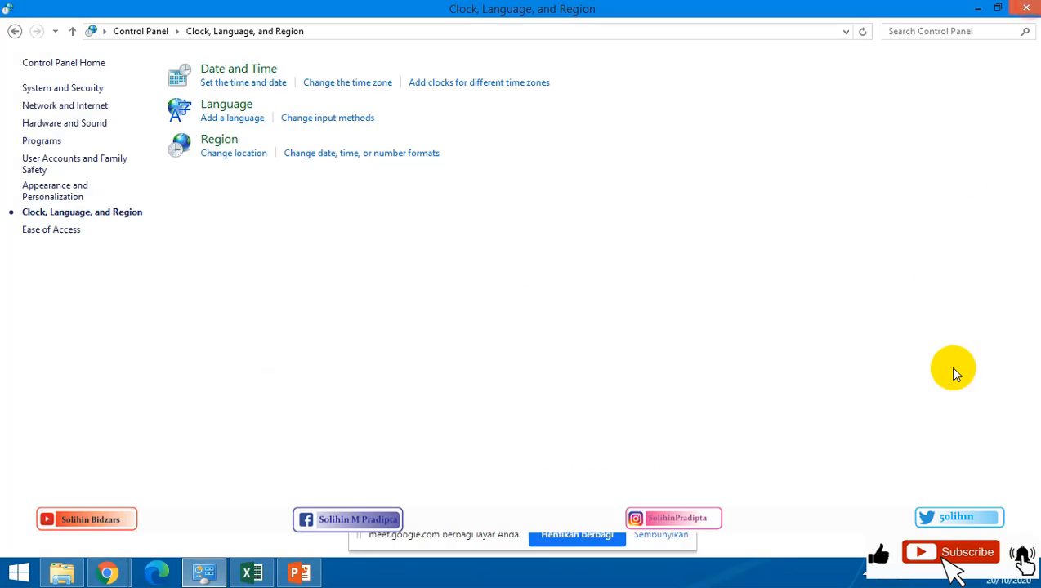
right_click(860, 571)
left_click(779, 481)
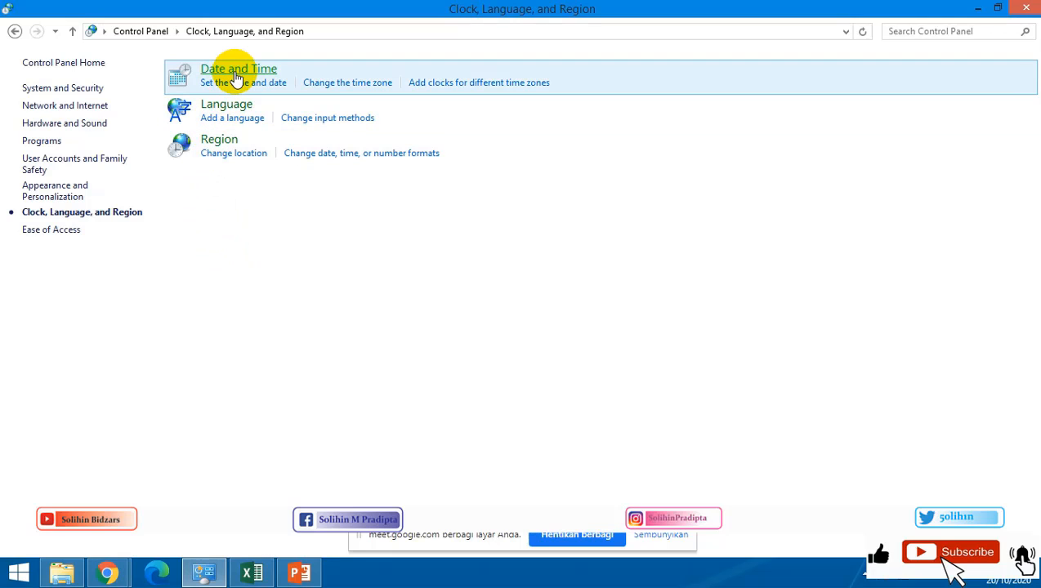
Examine the time zone and the date and time settings in the Date and Time dialog without changing them.
left_click(234, 70)
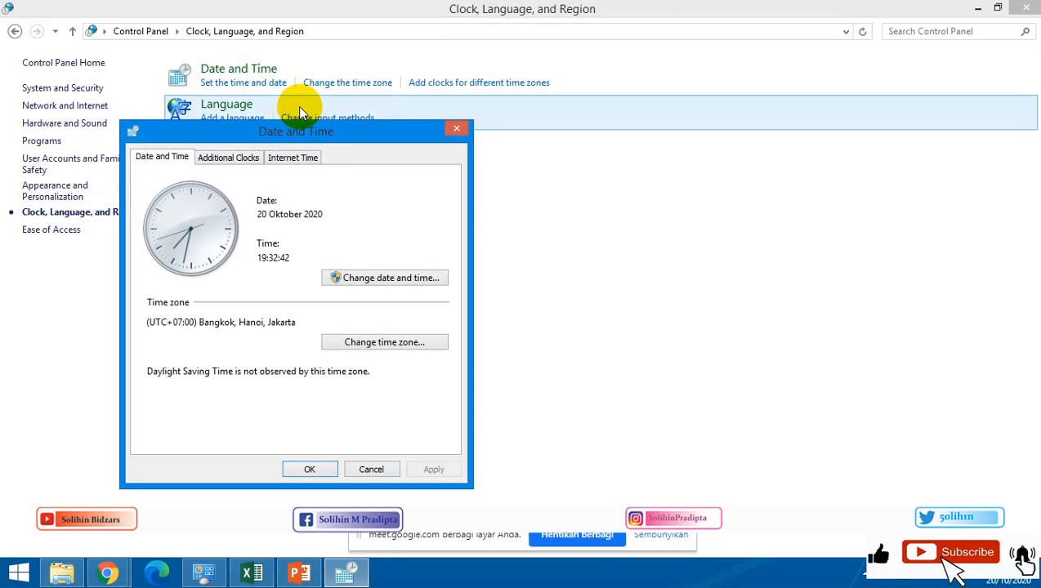
left_click(409, 341)
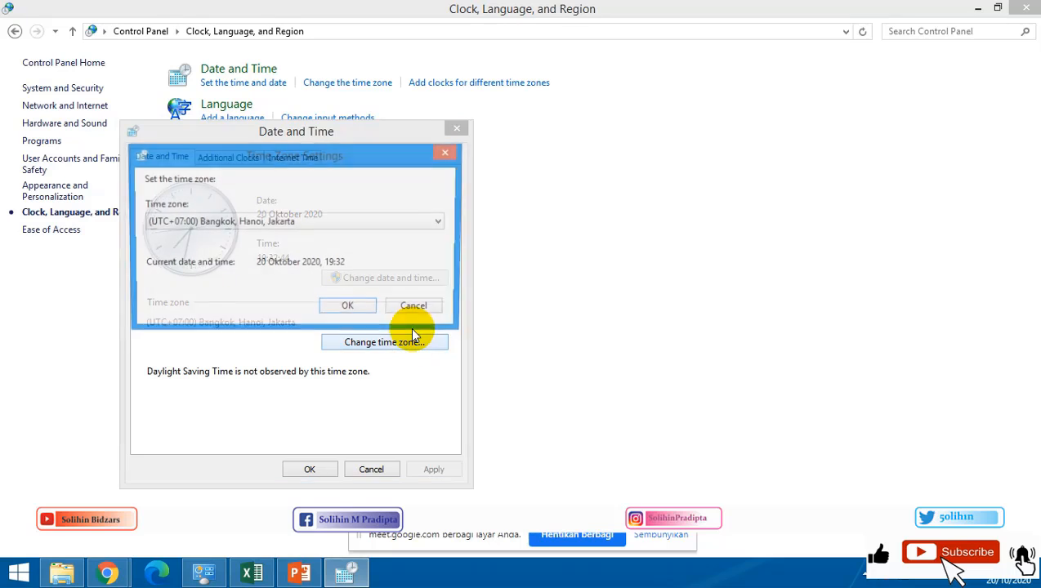
left_click(420, 306)
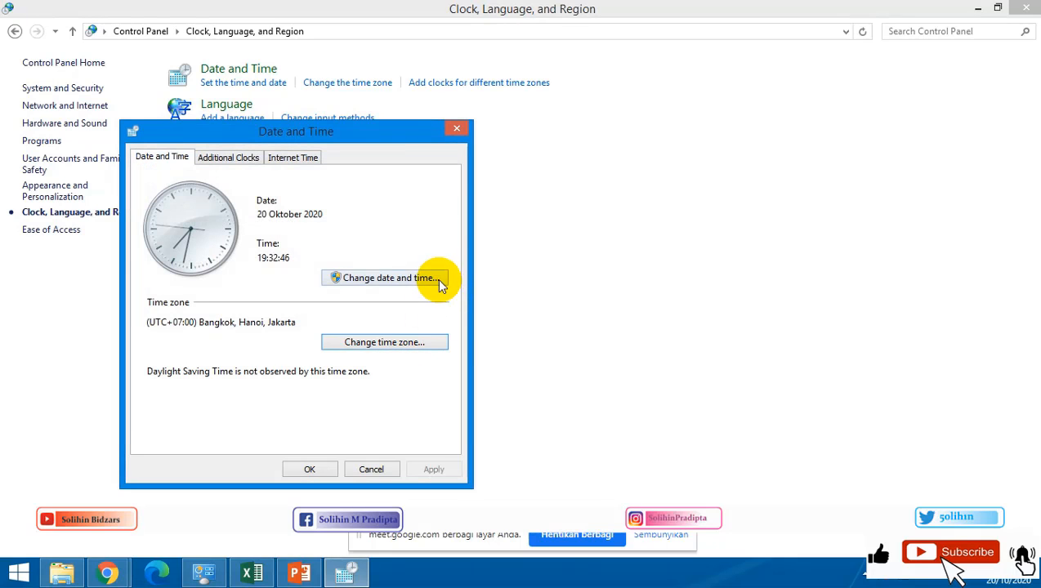
left_click(439, 282)
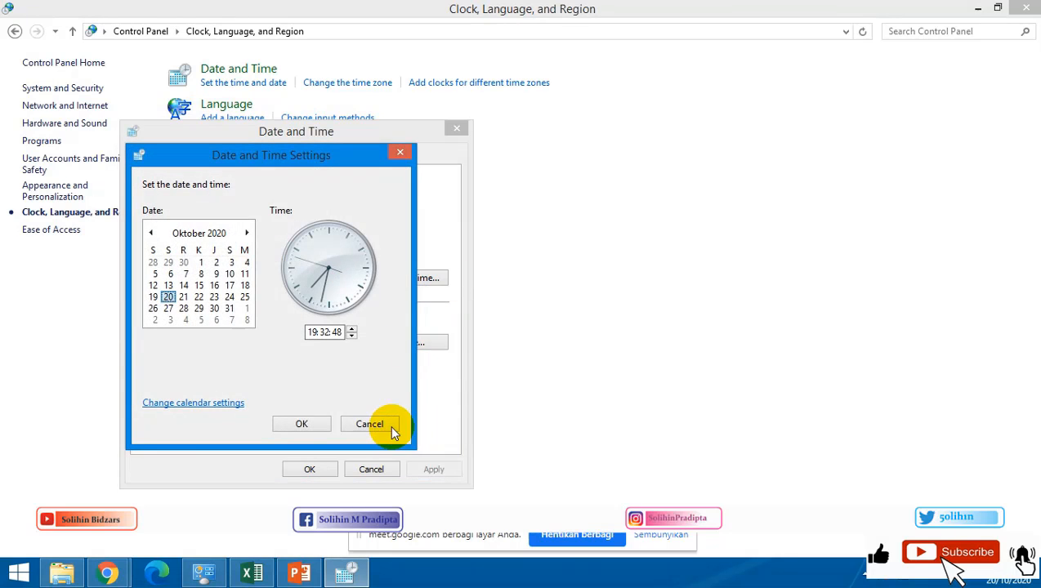
left_click(391, 430)
left_click(389, 477)
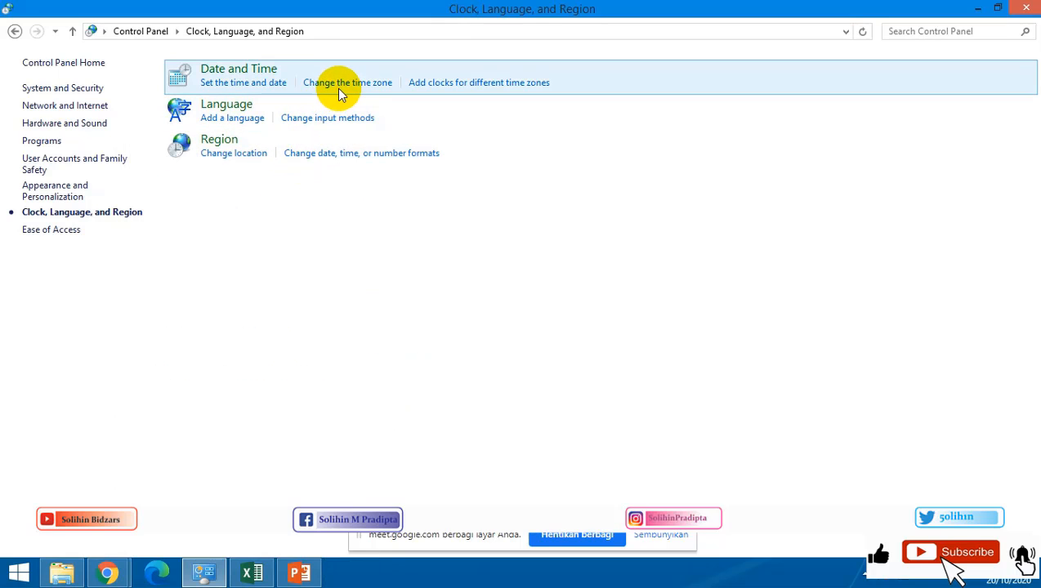
left_click(339, 88)
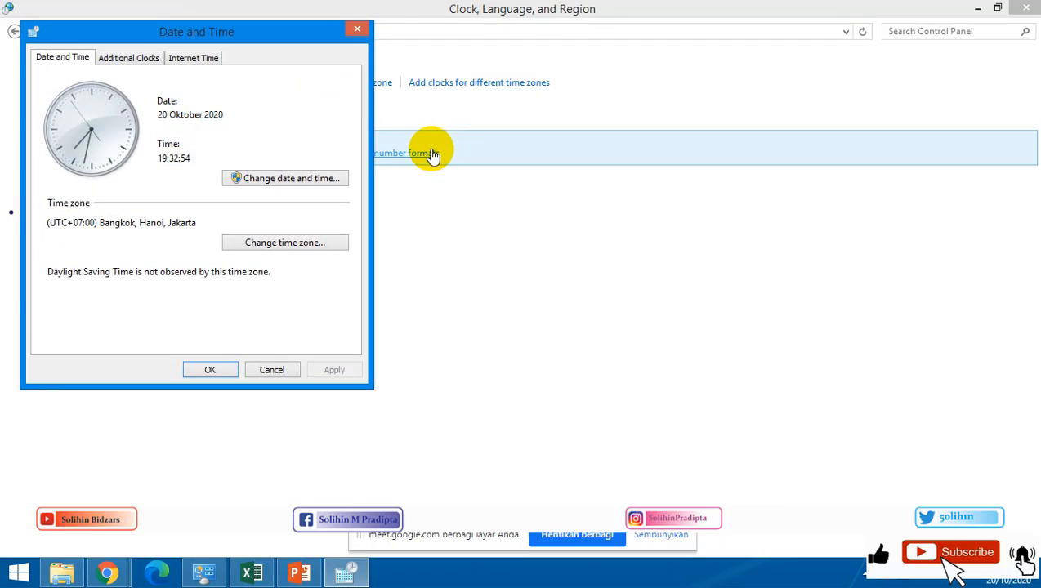
left_click(356, 29)
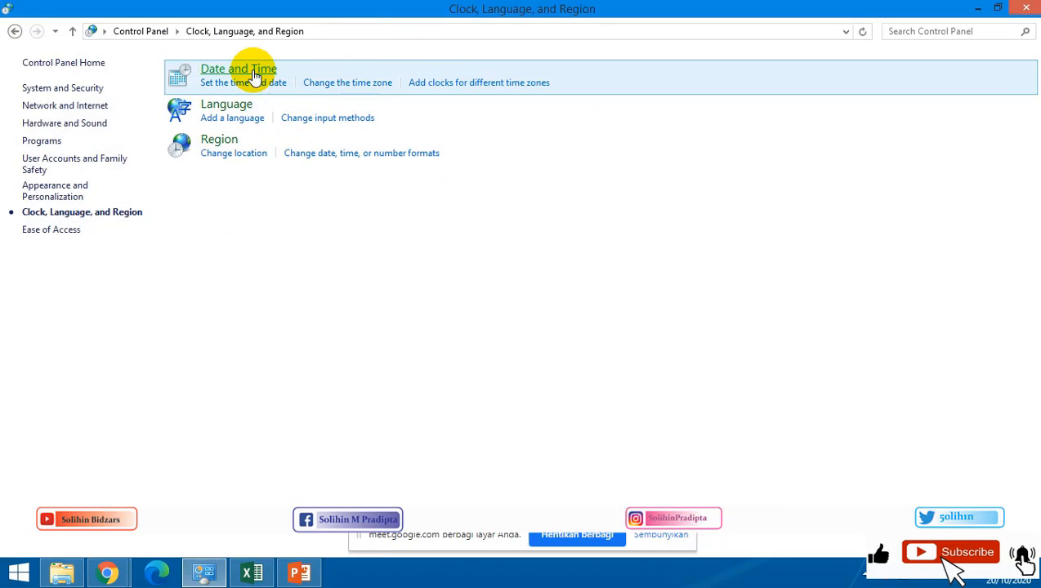
Look at the available home locations in the Region dialog and cancel without changing the location.
left_click(233, 157)
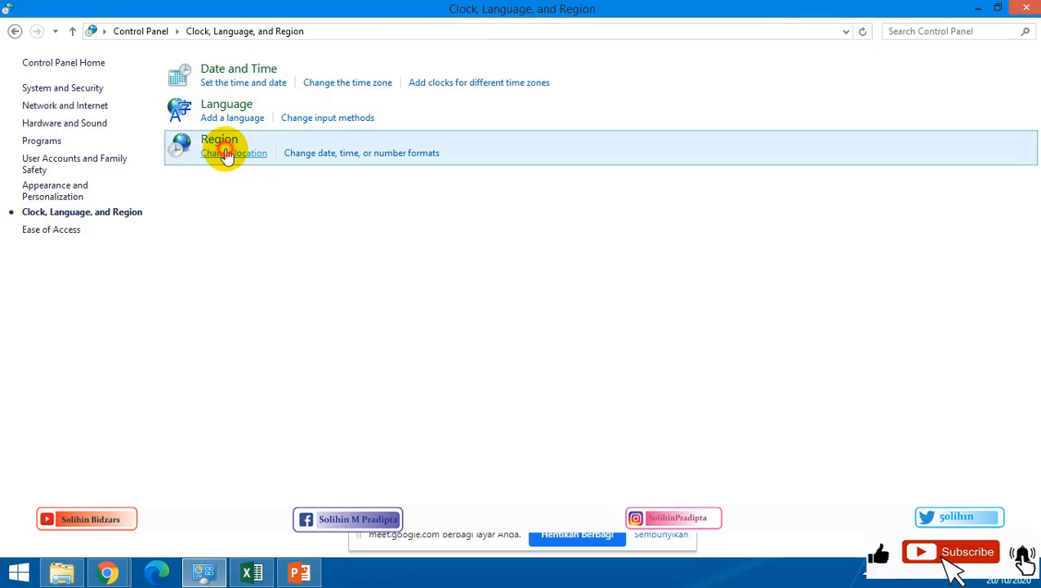
left_click(339, 170)
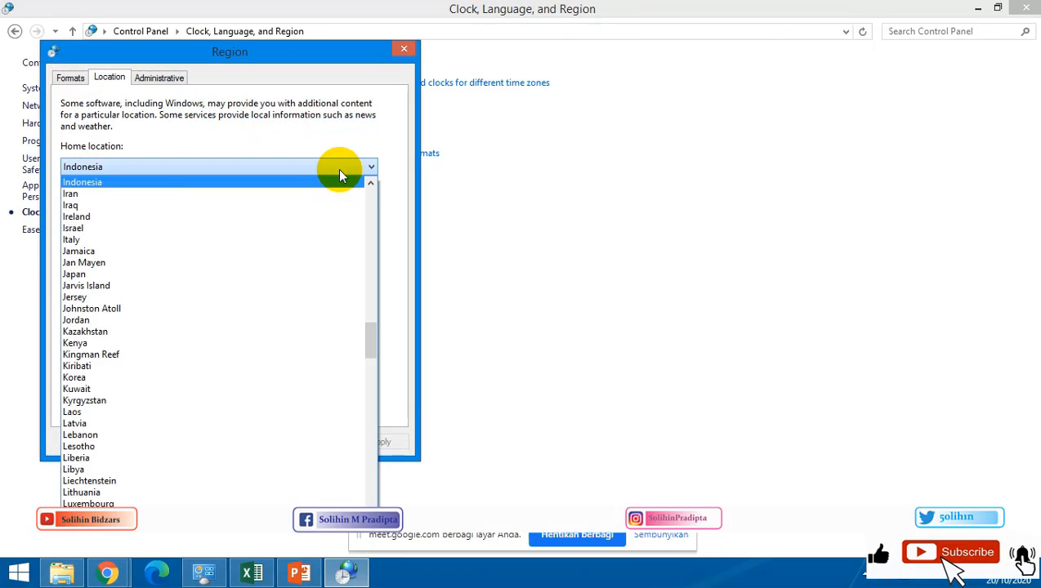
left_click(338, 169)
left_click(317, 445)
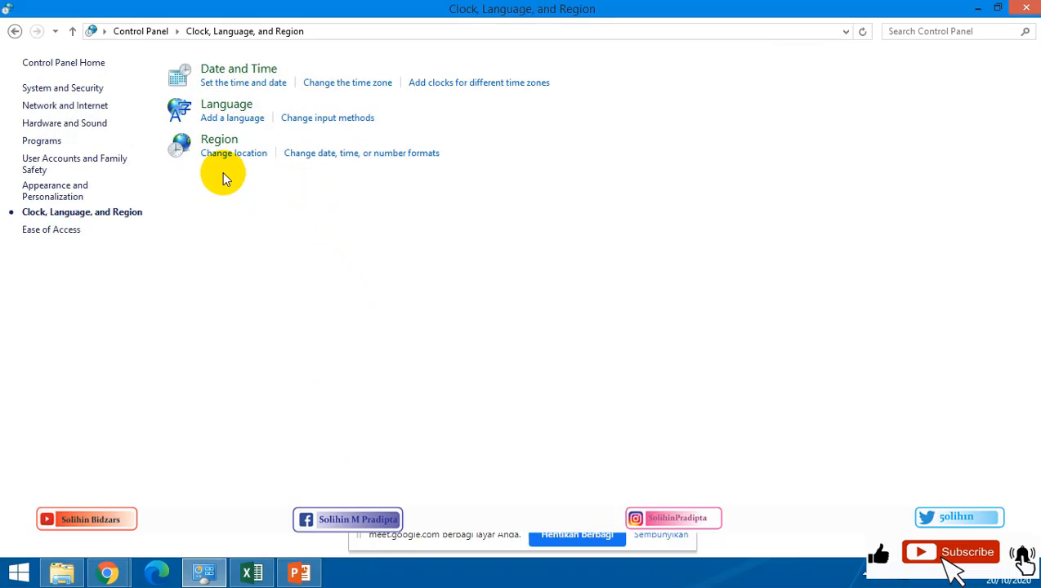
Set the home location to Indonesia in the Region settings, apply it and close the dialog.
left_click(244, 154)
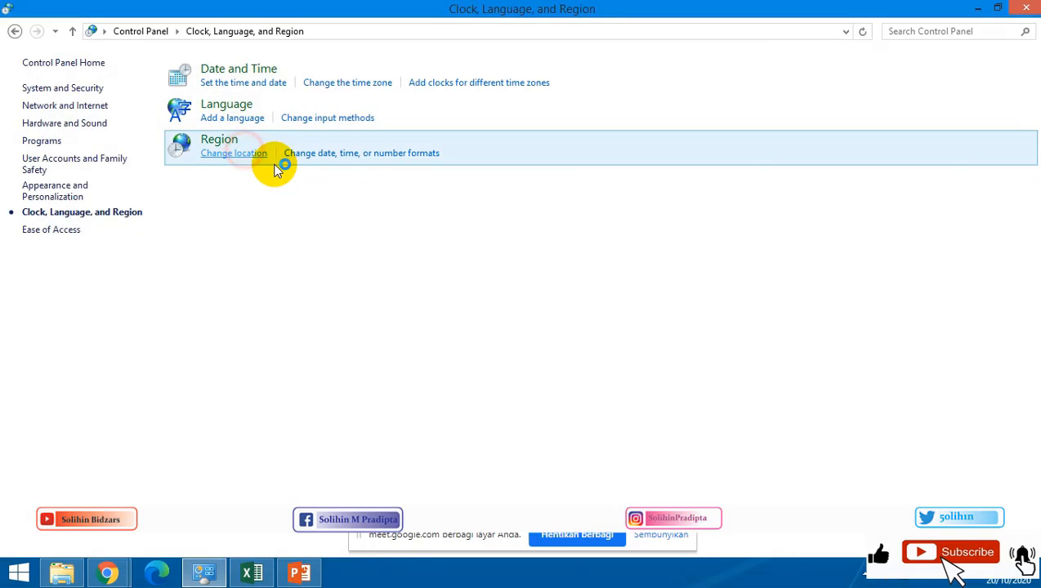
left_click(366, 185)
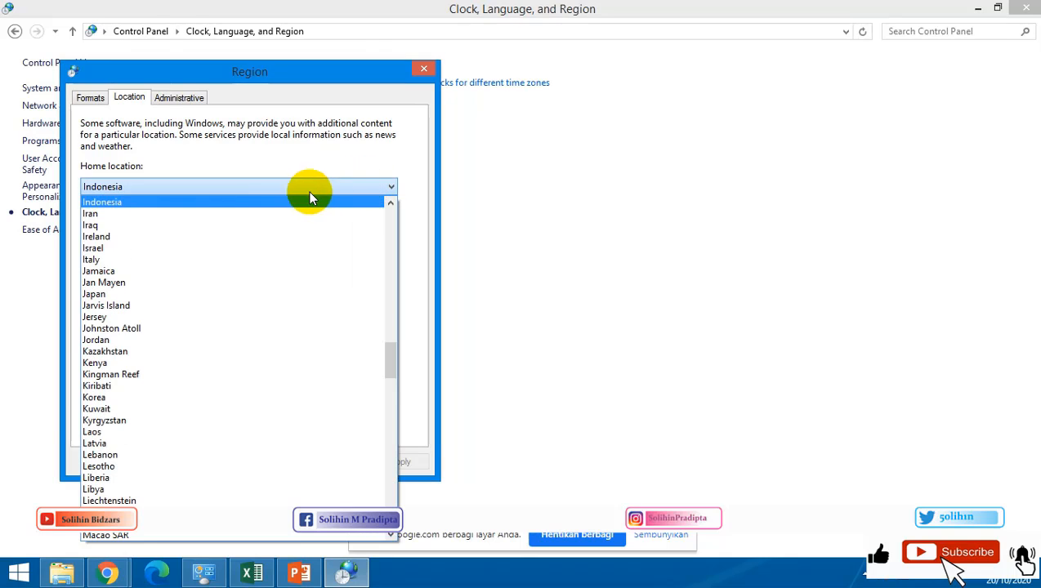
left_click(211, 206)
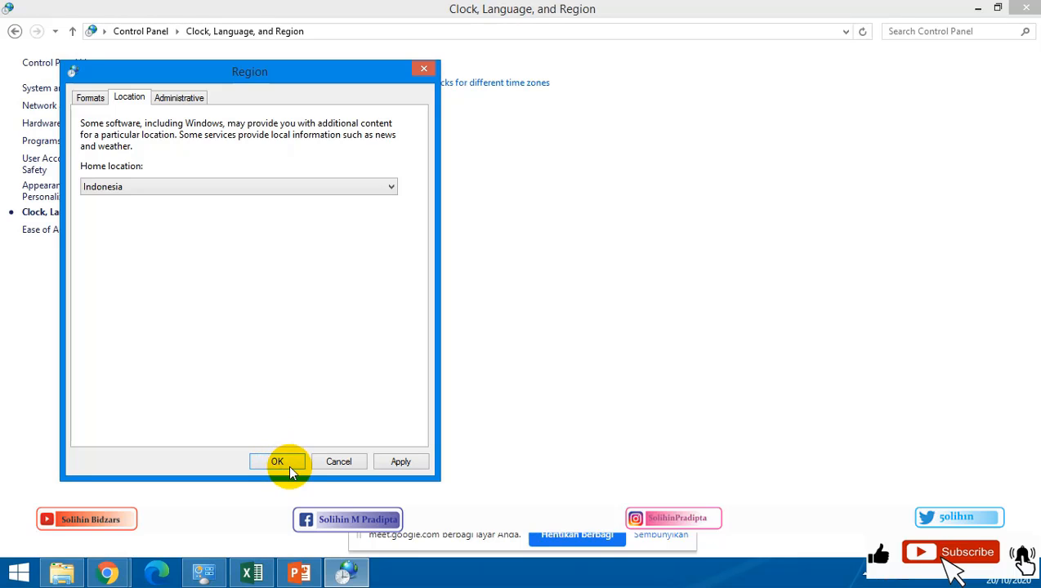
left_click(400, 462)
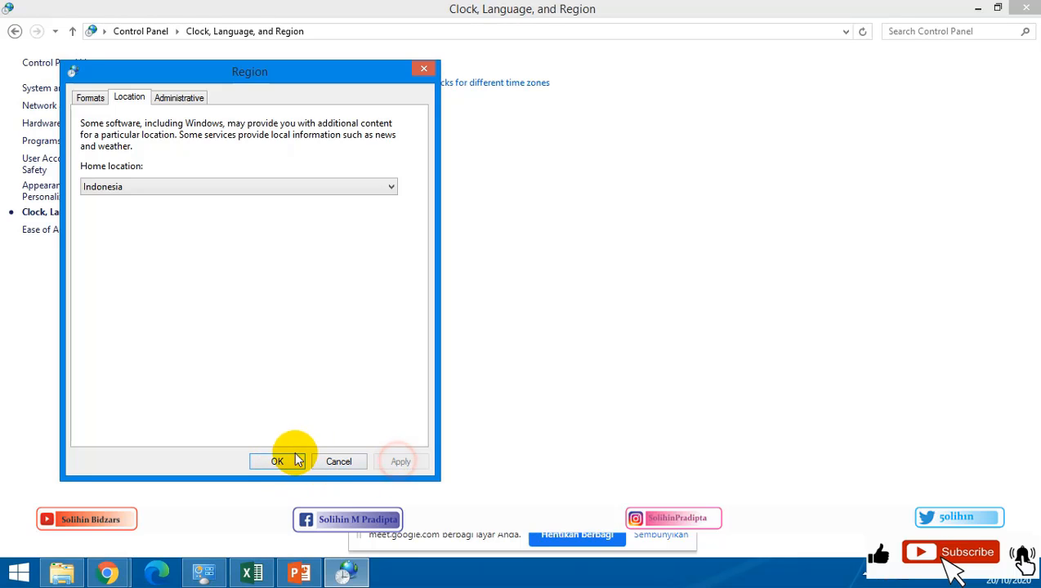
left_click(277, 462)
Switch to Excel and start an IF formula in cell A2 to check its argument separator, clearing the entry again.
left_click(254, 572)
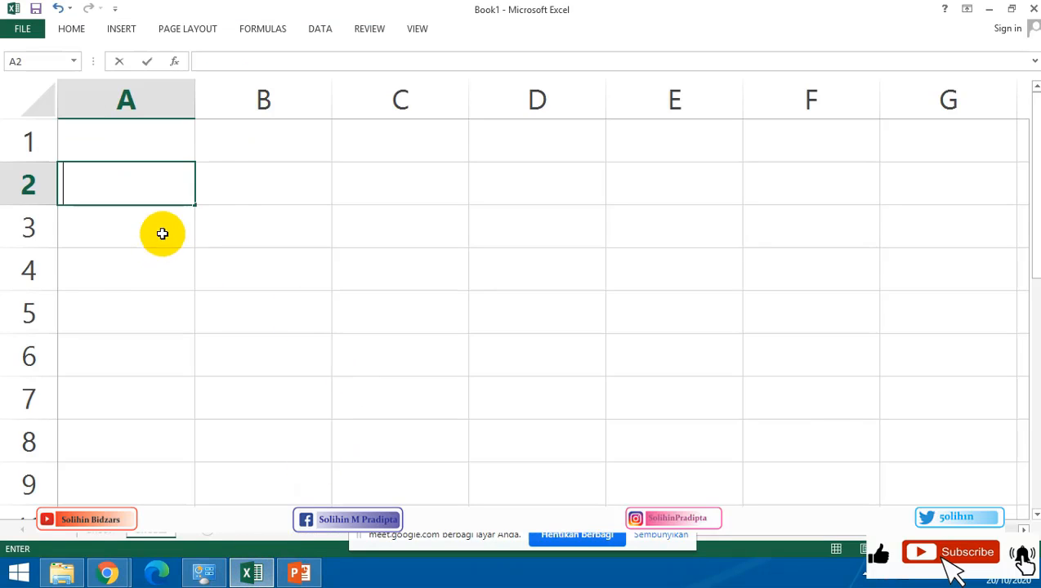
type("=")
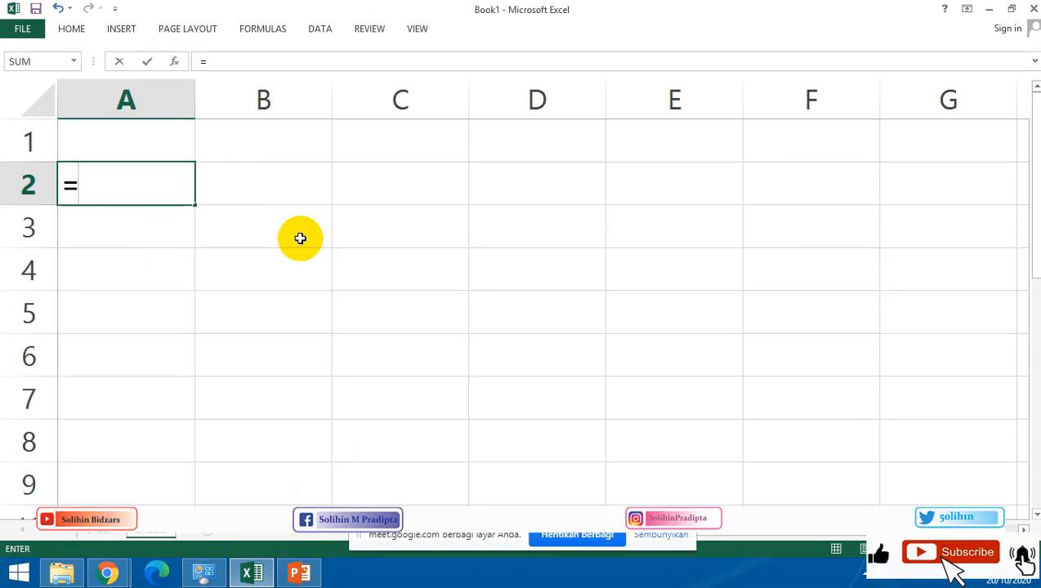
type("if")
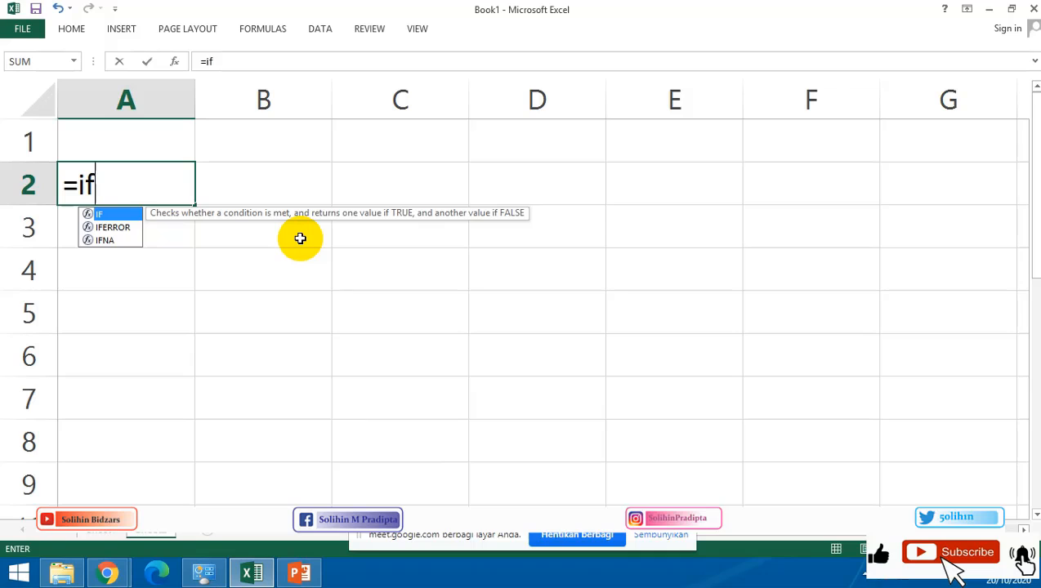
type("(")
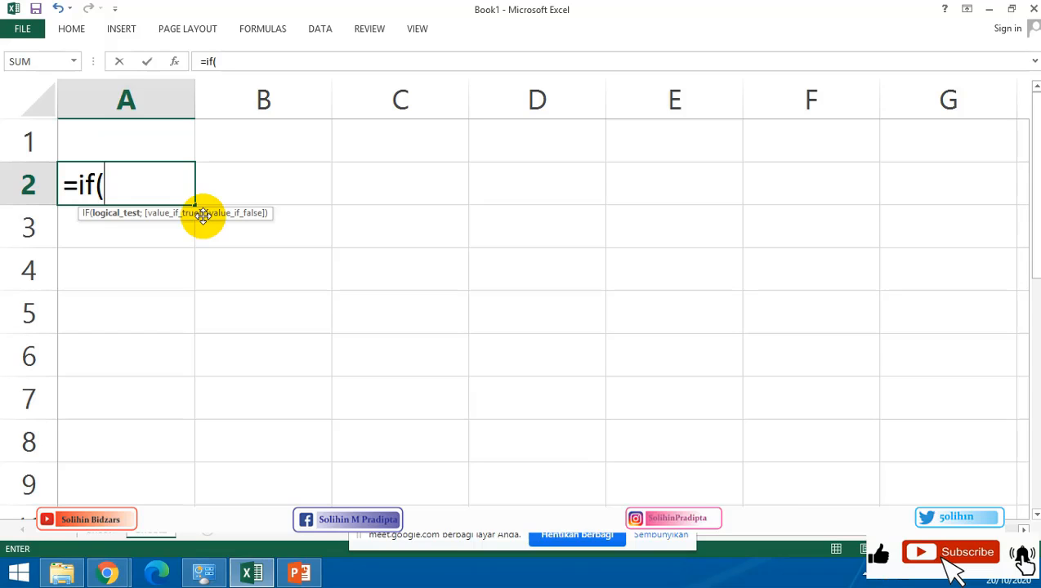
key("BackSpace")
key("BackSpace")
key("BackSpace")
key("BackSpace")
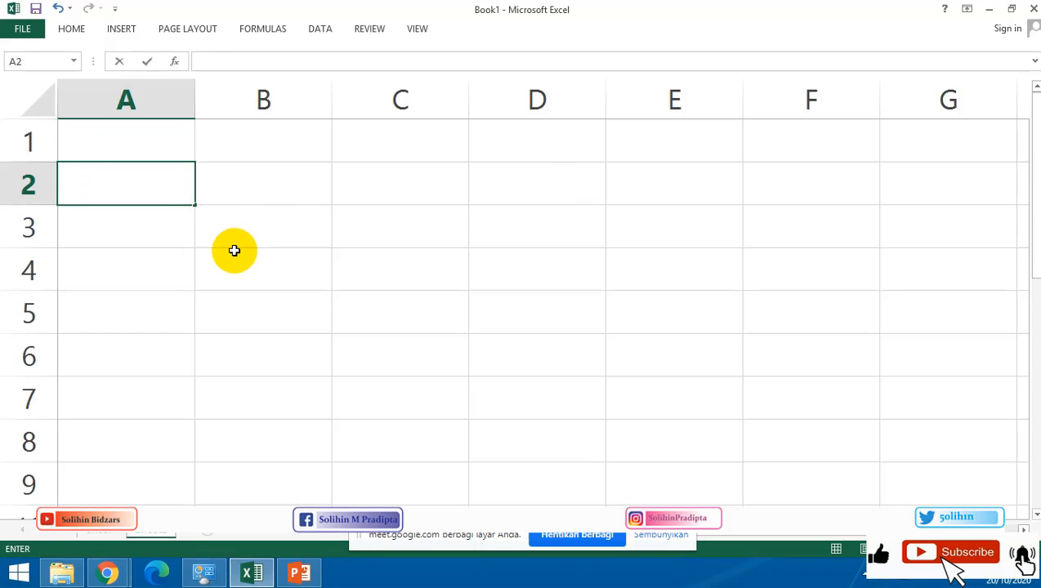
Enter 200 in cell A1 and 100 in cell A2.
left_click(234, 251)
left_click(145, 147)
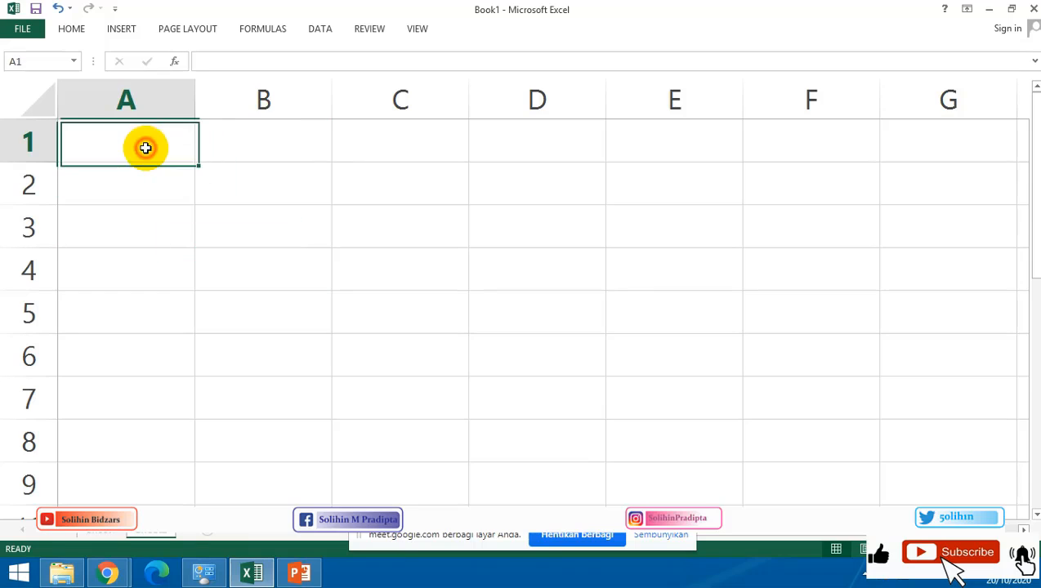
type("200")
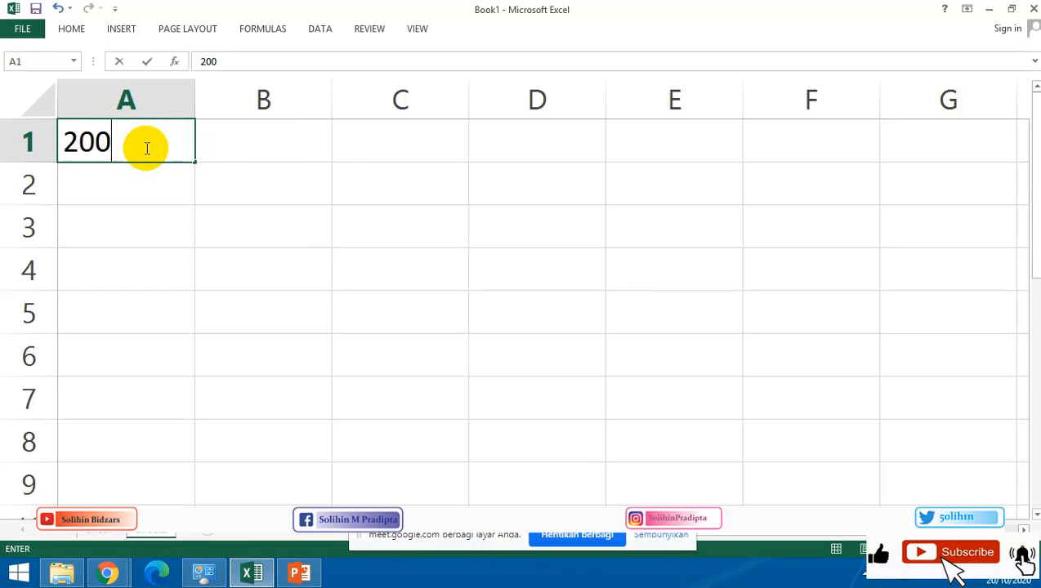
key("Return")
type("100")
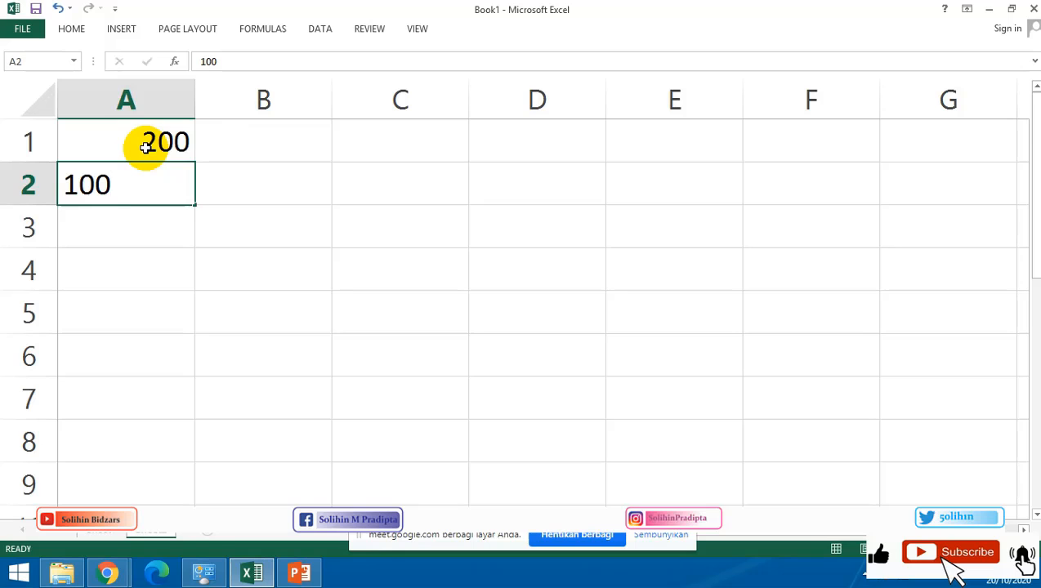
key("Return")
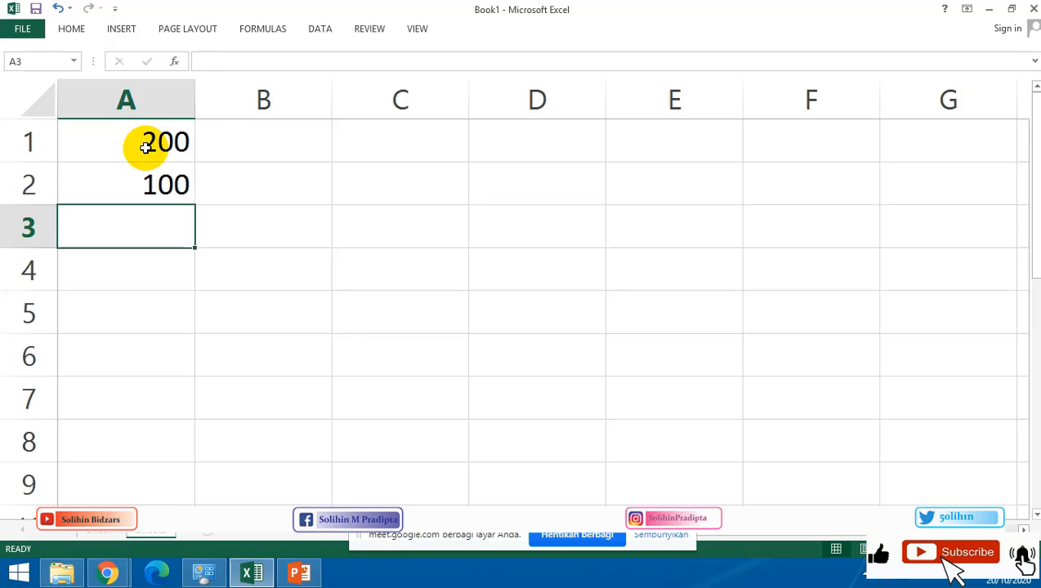
Switch to PowerPoint and highlight the example values 200 and 100 in the text of slide 2.
left_click(299, 573)
scroll(208, 237, "up", 1)
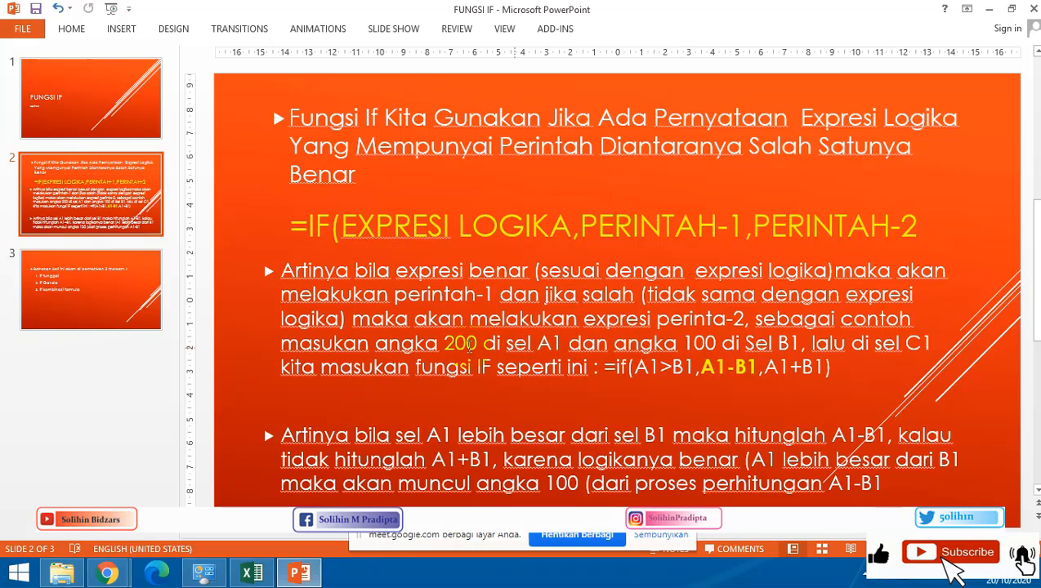
left_click_drag(374, 343, 483, 343)
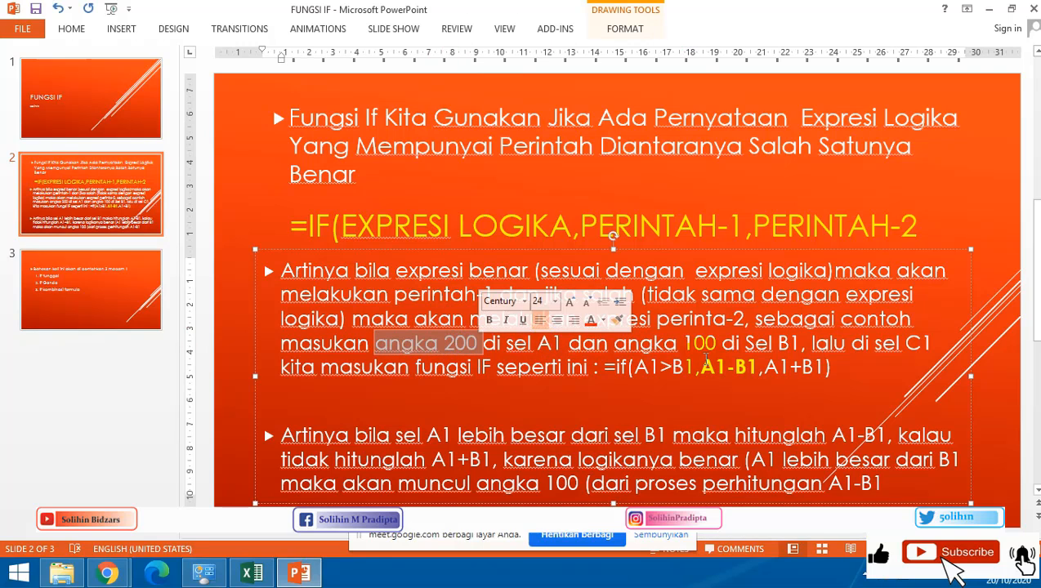
left_click_drag(683, 343, 717, 343)
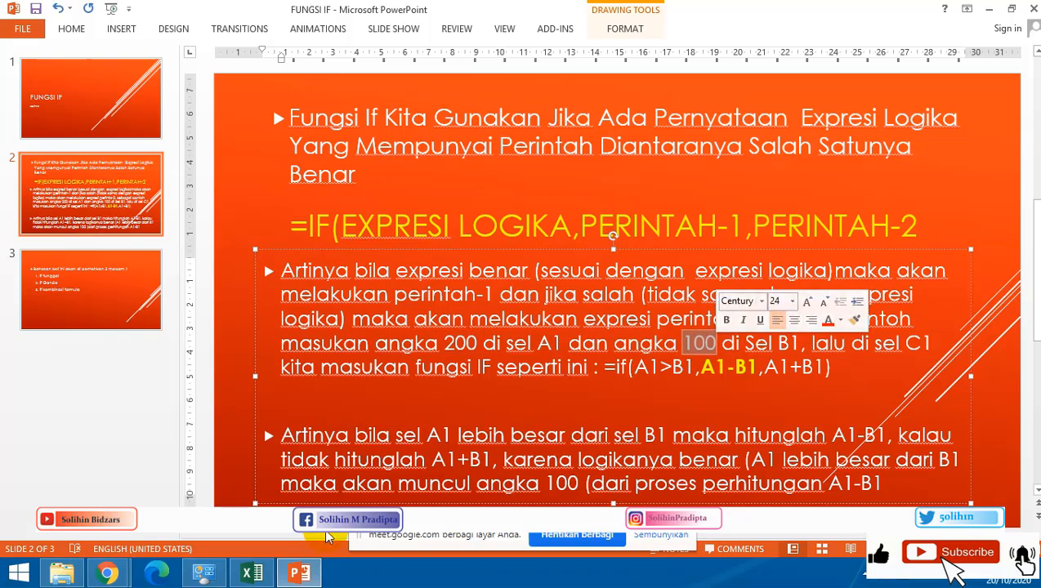
Return to Excel and examine the sheet's layout by highlighting row 1, columns A to C and rows 1 to 5.
left_click(251, 574)
left_click(275, 242)
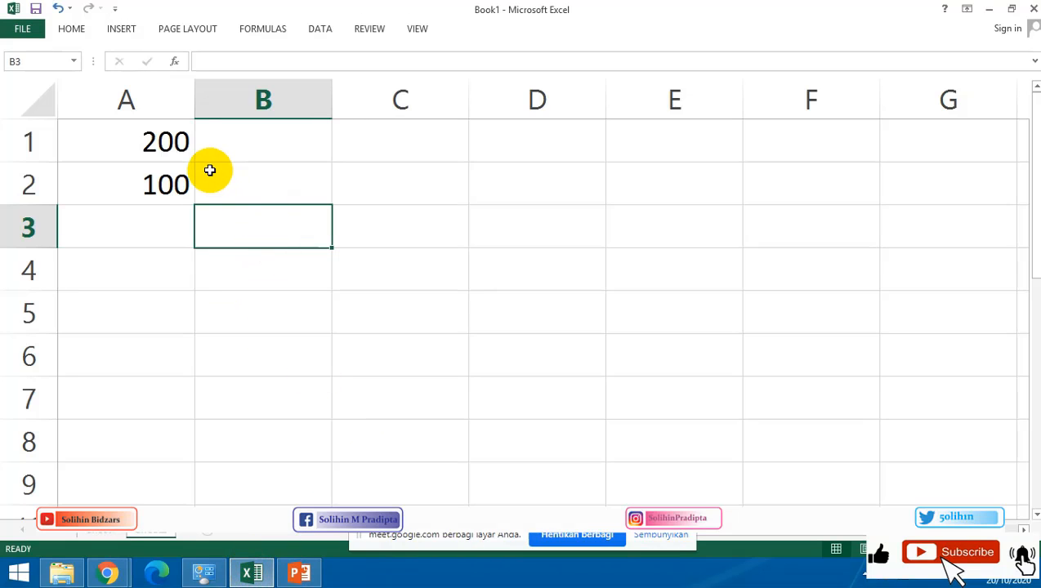
left_click(172, 140)
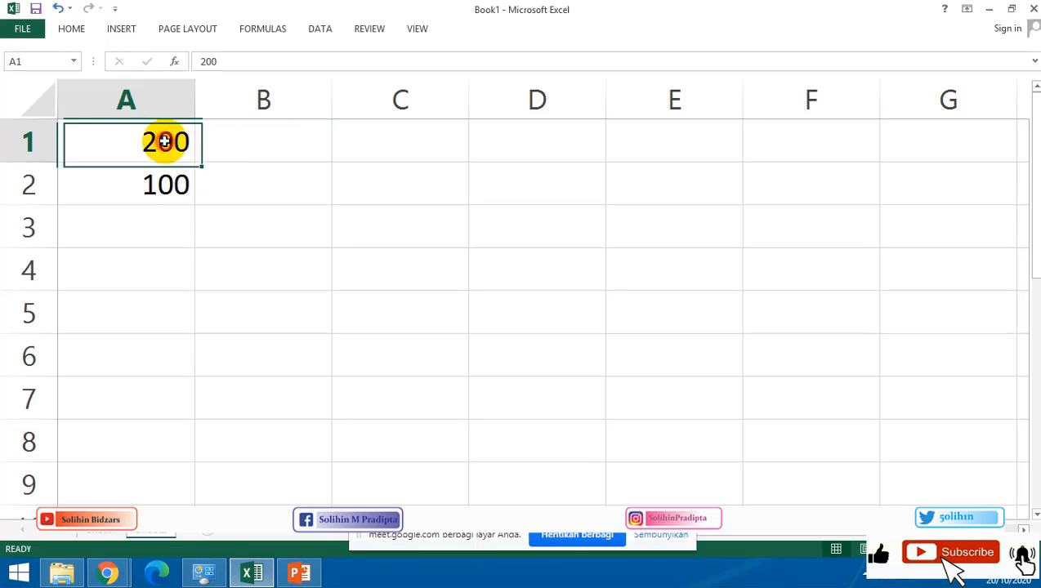
left_click(23, 141)
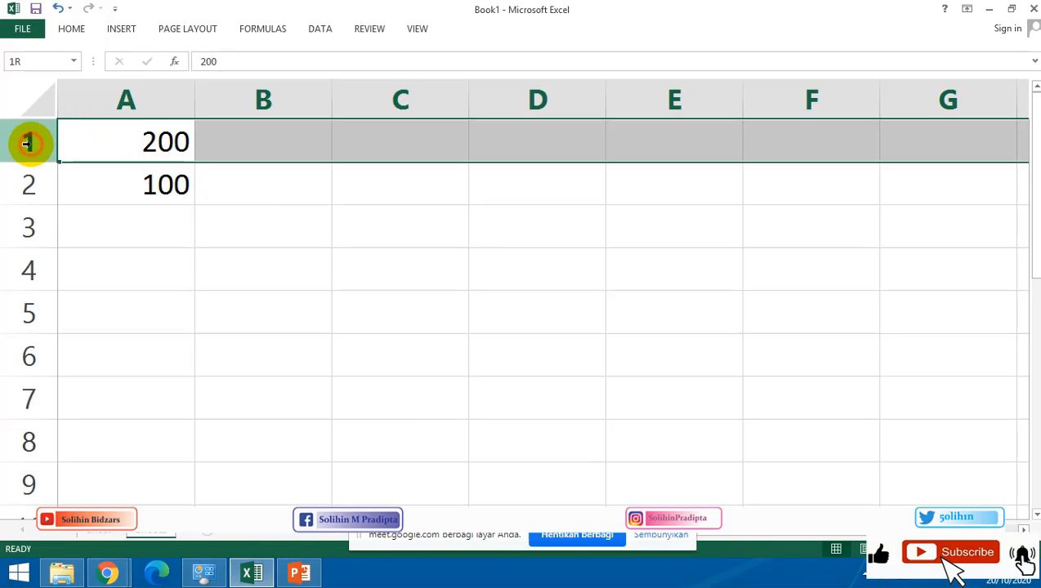
left_click(144, 102)
left_click_drag(144, 102, 424, 103)
left_click_drag(42, 157, 15, 314)
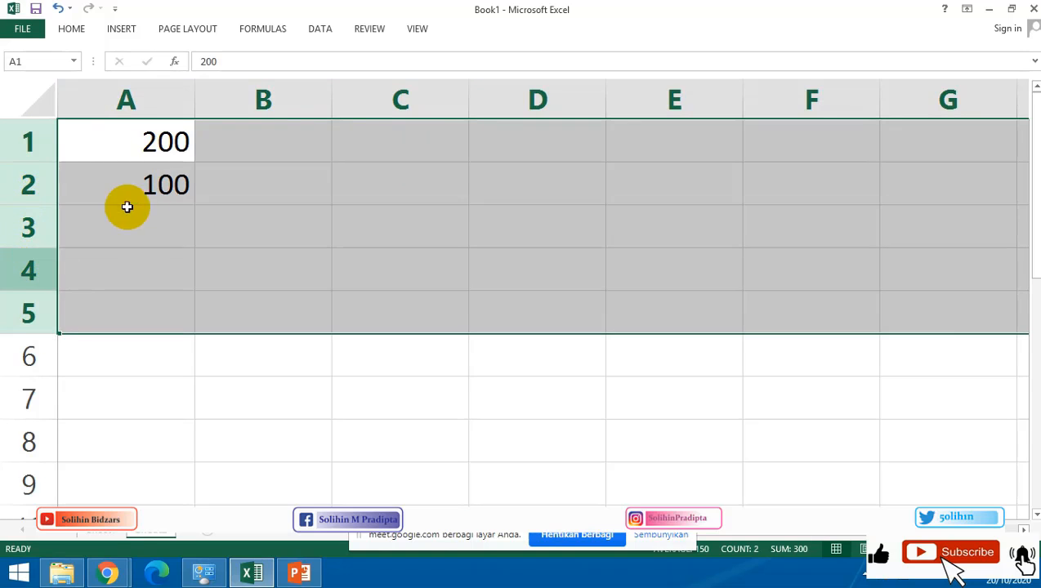
left_click(225, 184)
Select individual cells in columns A, B, C and D to examine their cell addresses, finishing on cell A3.
left_click(161, 141)
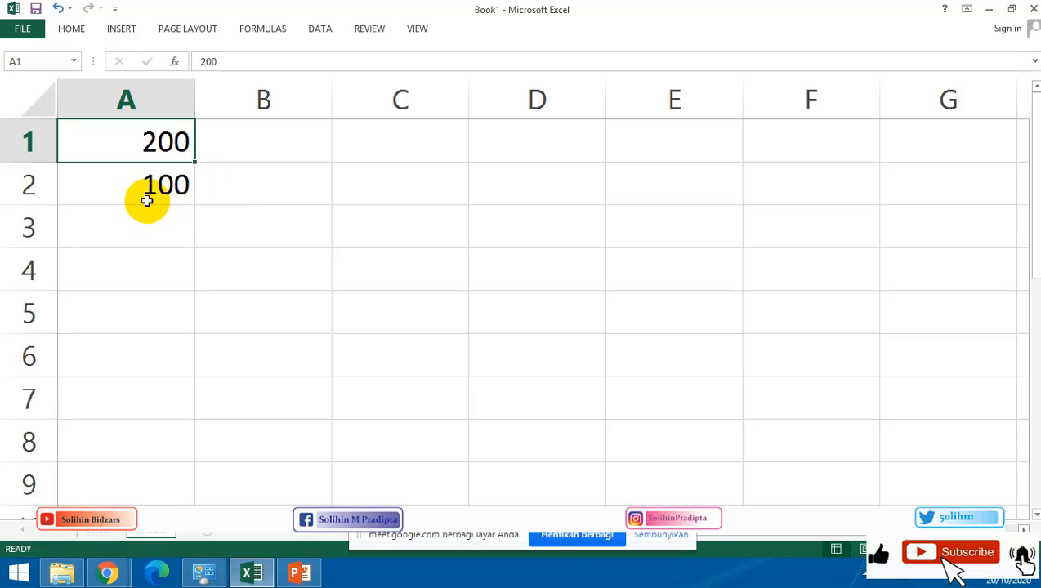
left_click(127, 185)
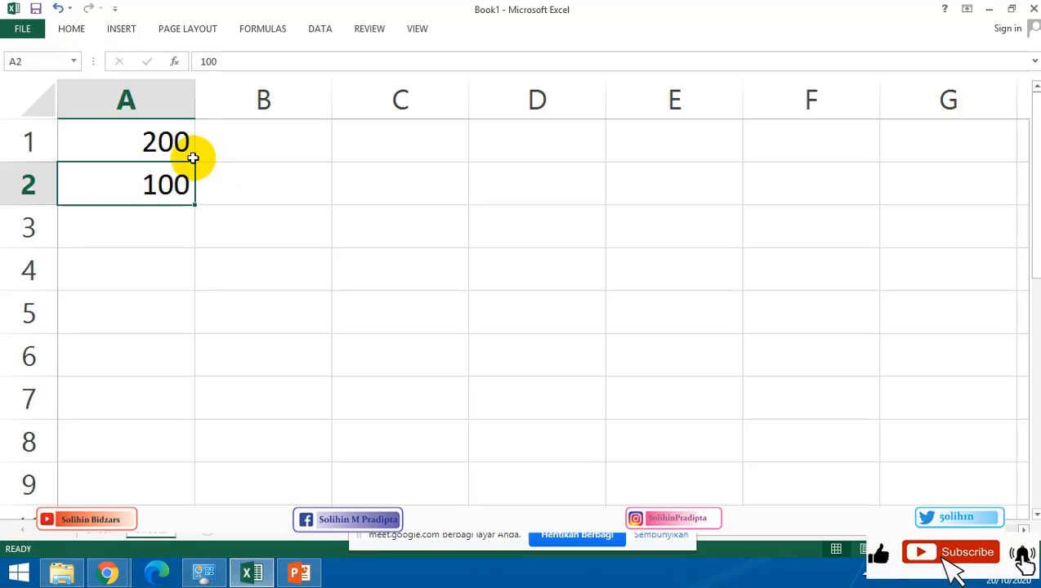
left_click(143, 137)
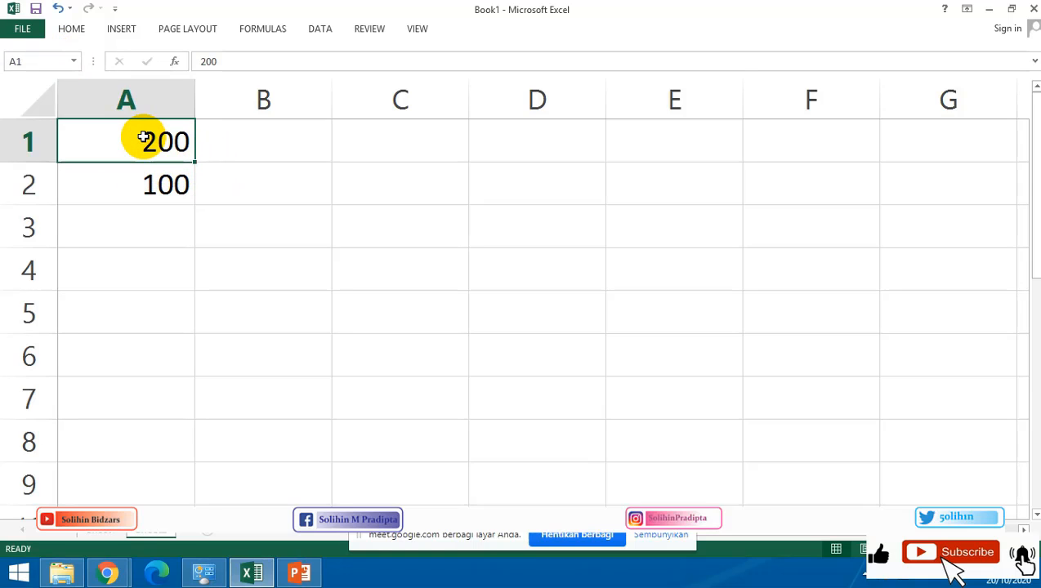
left_click(135, 181)
left_click(114, 240)
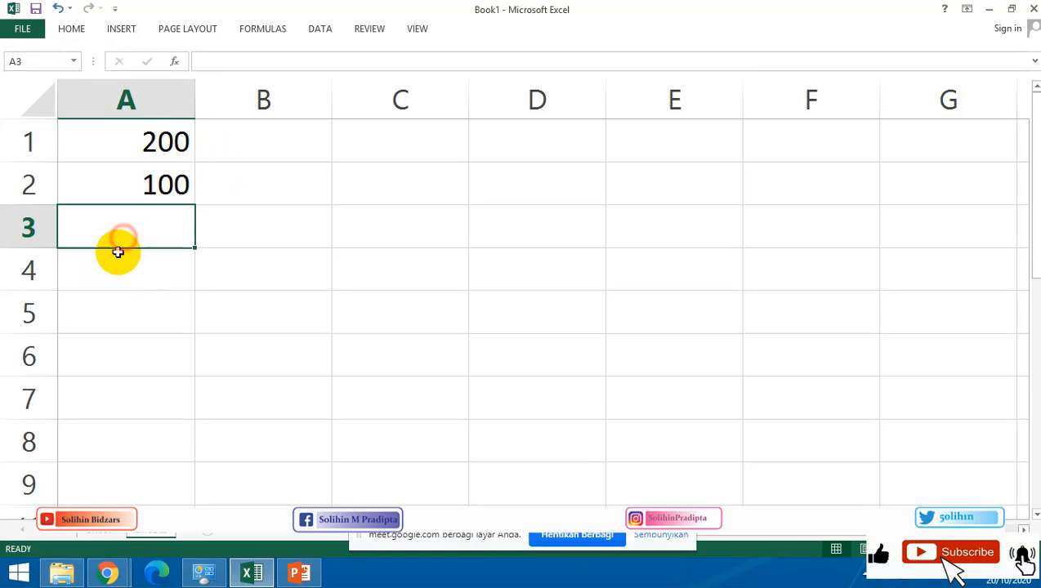
left_click(116, 276)
left_click(112, 316)
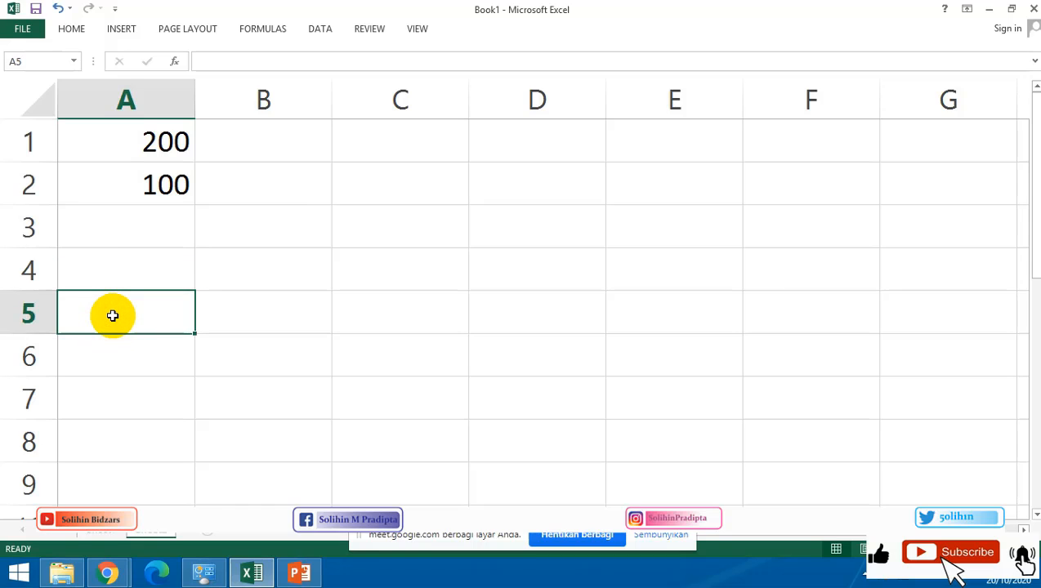
left_click(283, 146)
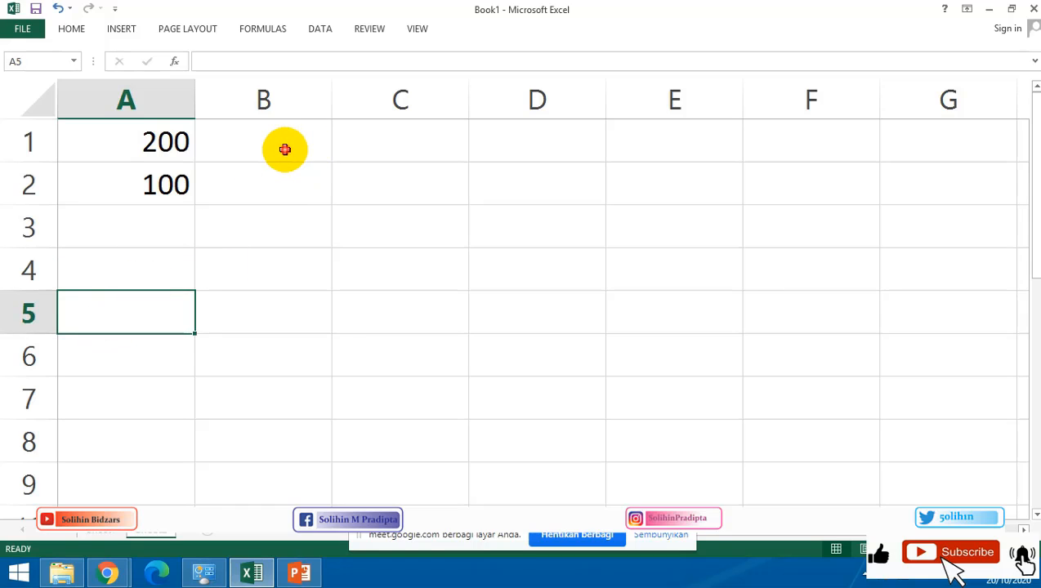
left_click(270, 199)
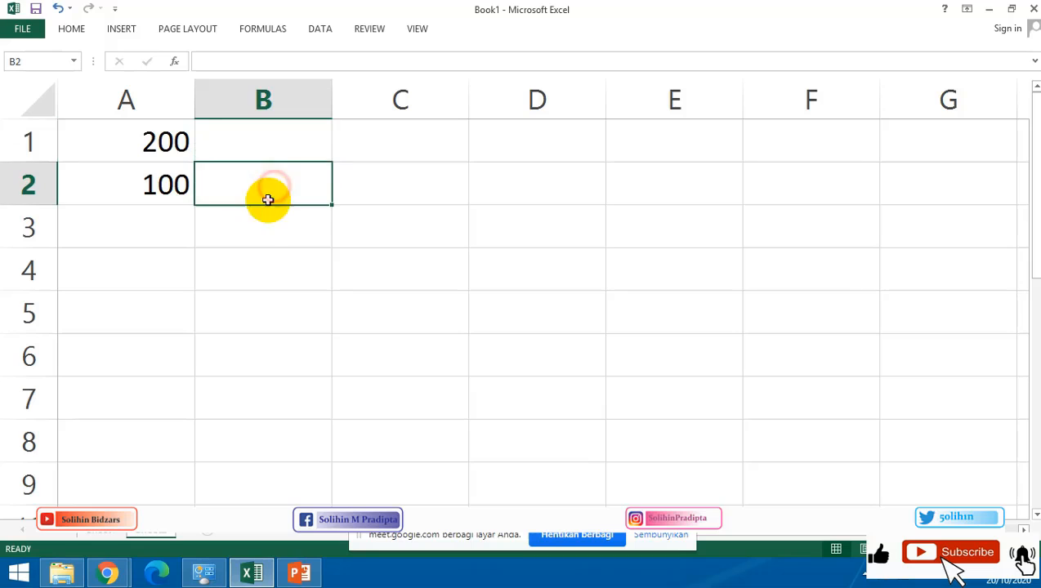
left_click(255, 223)
left_click(411, 145)
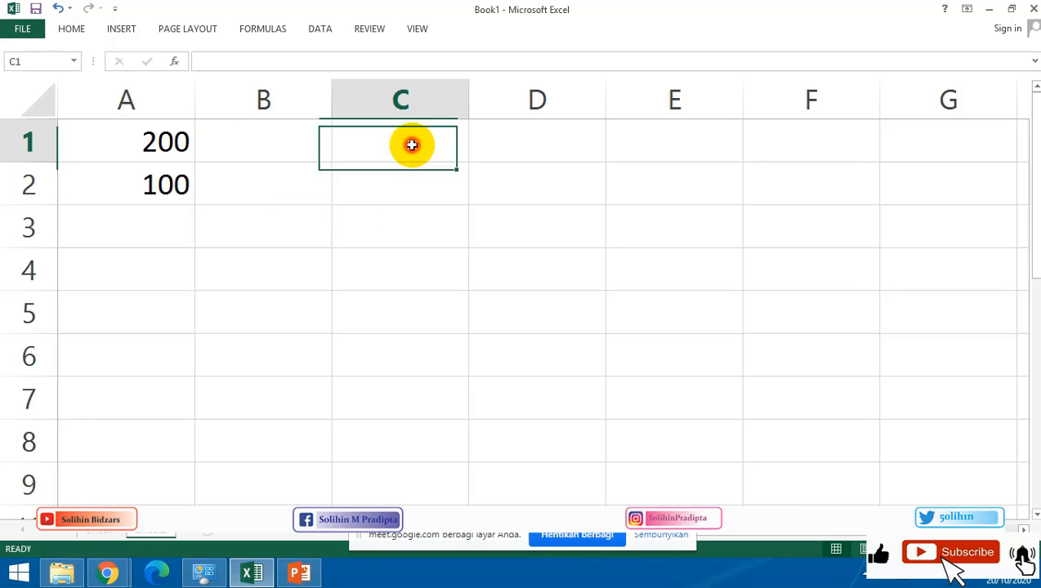
left_click(511, 151)
left_click(265, 154)
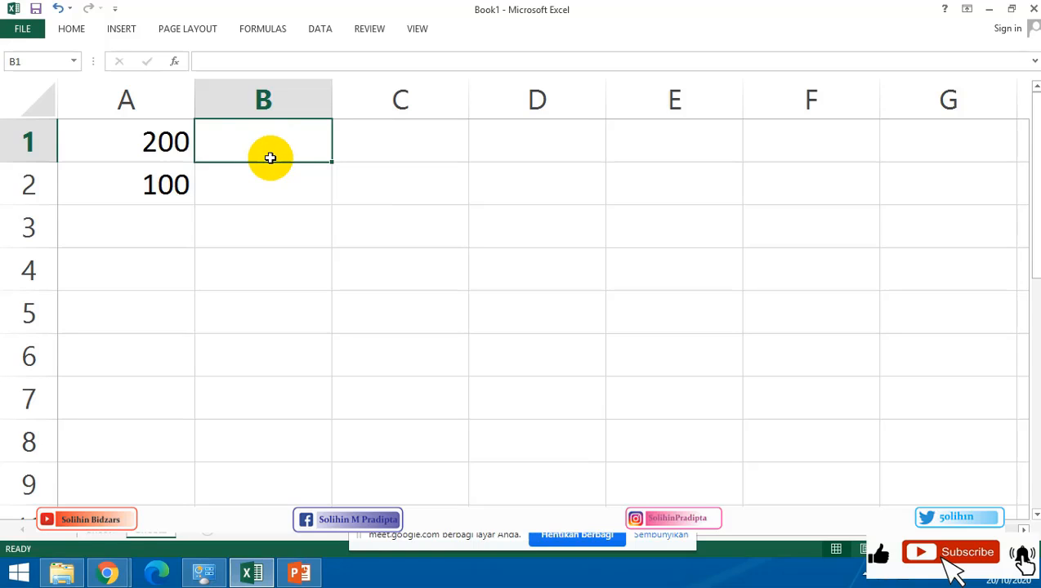
left_click(152, 235)
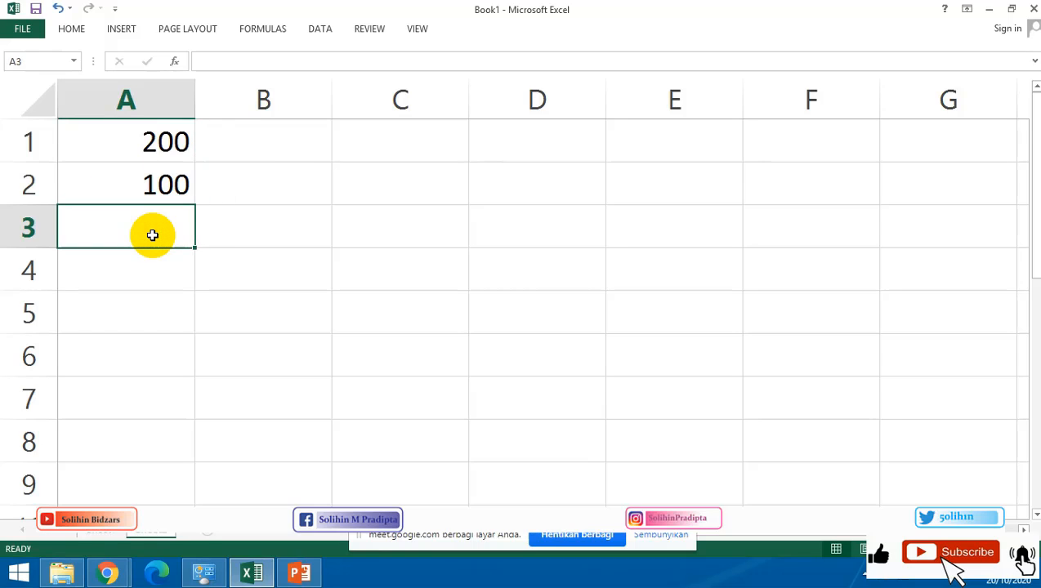
Consult the example formula on slide 2 in PowerPoint and start an IF formula in Excel cell A3 with the logical test A1>A2.
left_click(297, 574)
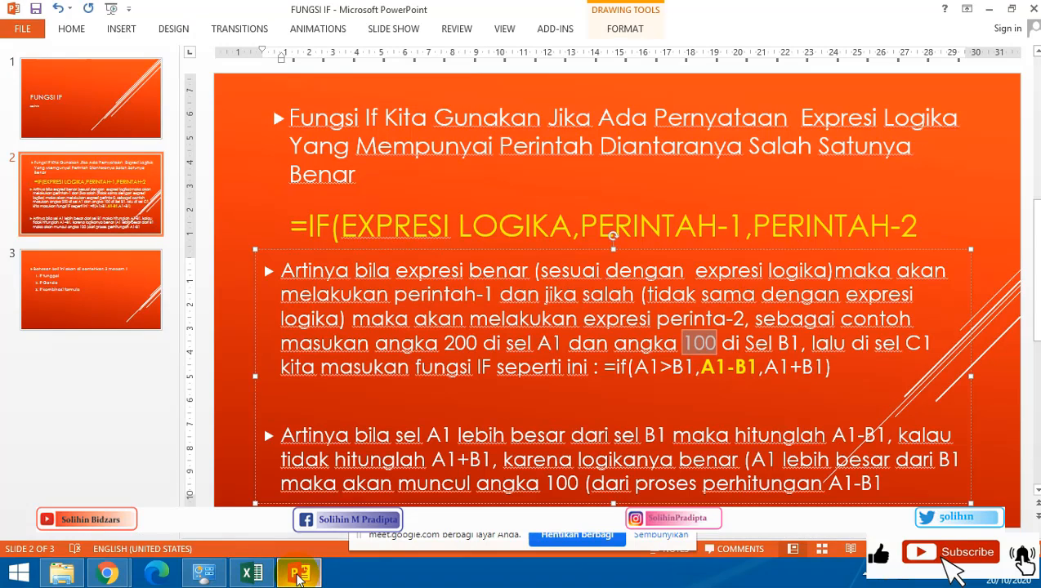
left_click(298, 574)
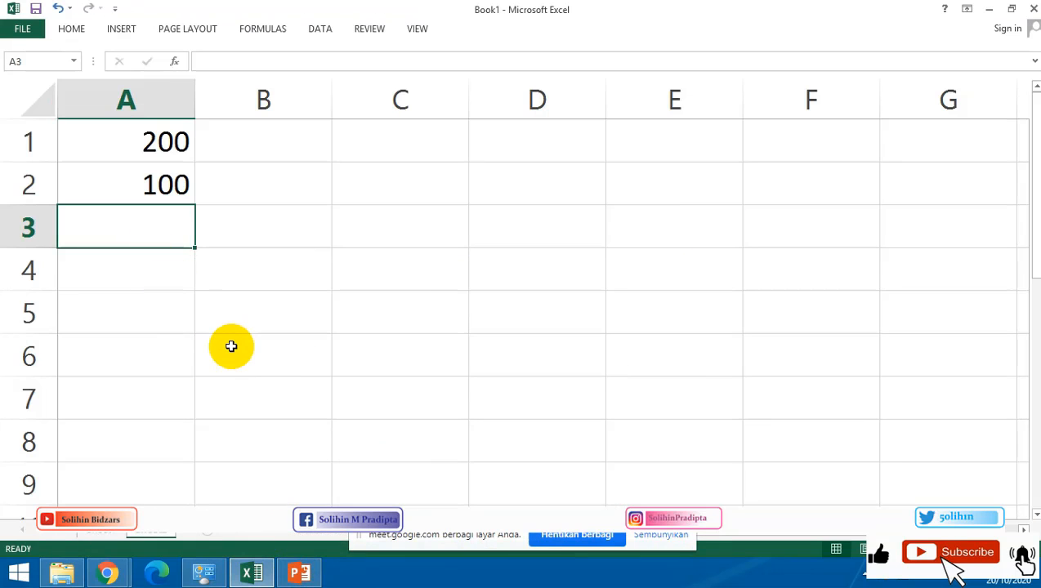
type("=if")
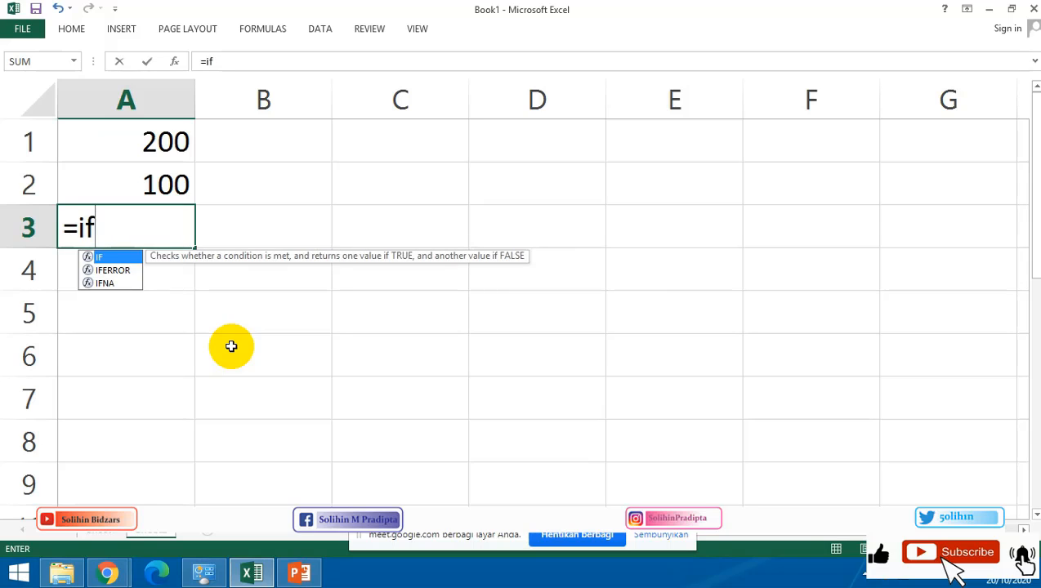
type("(")
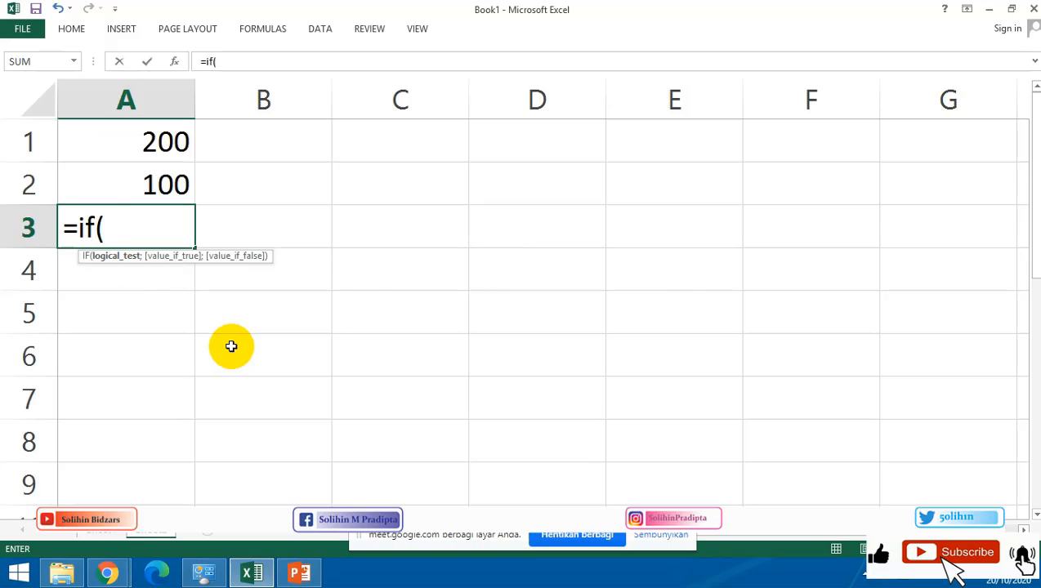
key("alt+Tab")
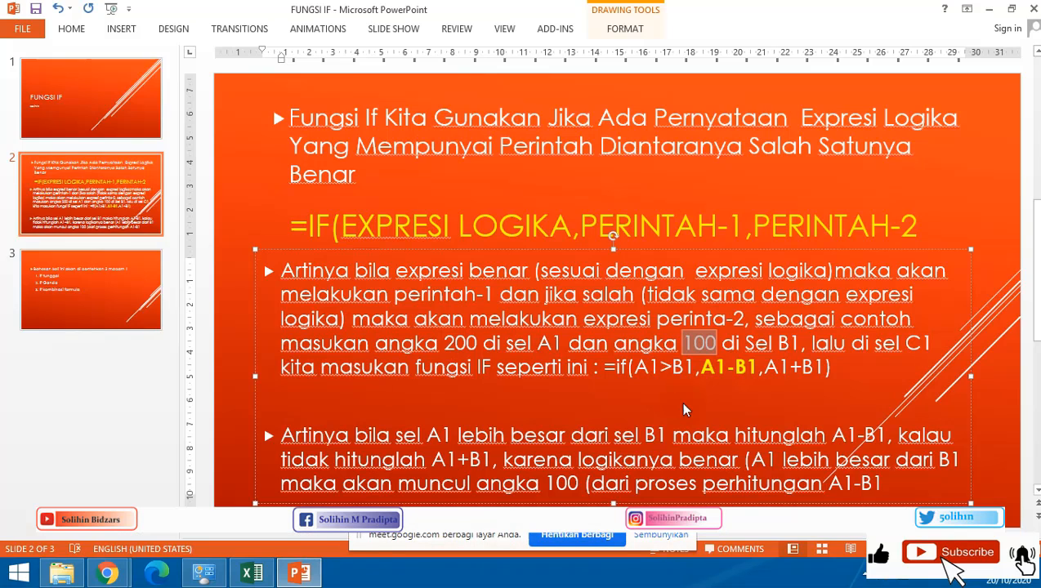
key("alt+Tab")
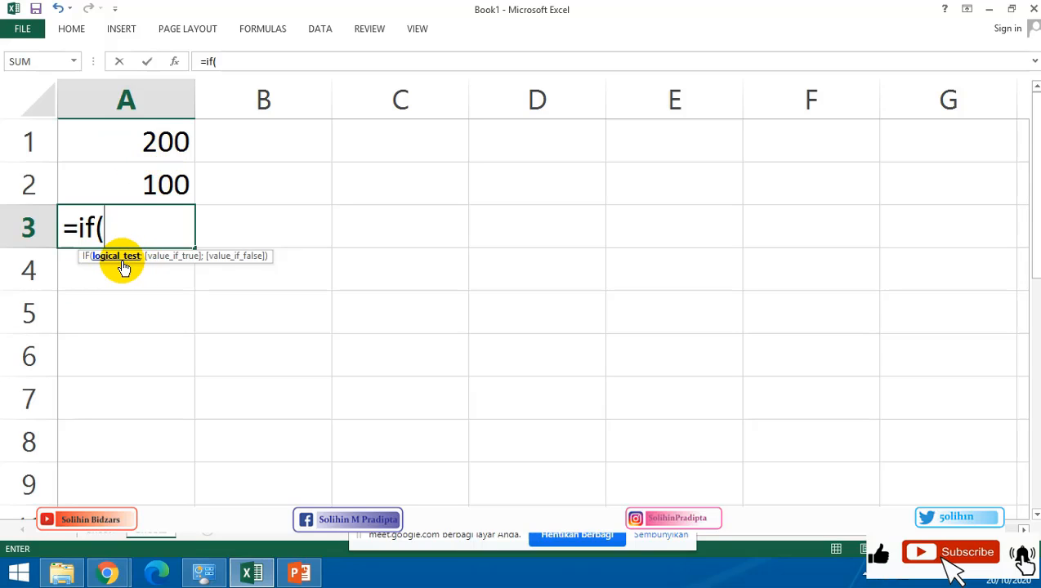
left_click(164, 137)
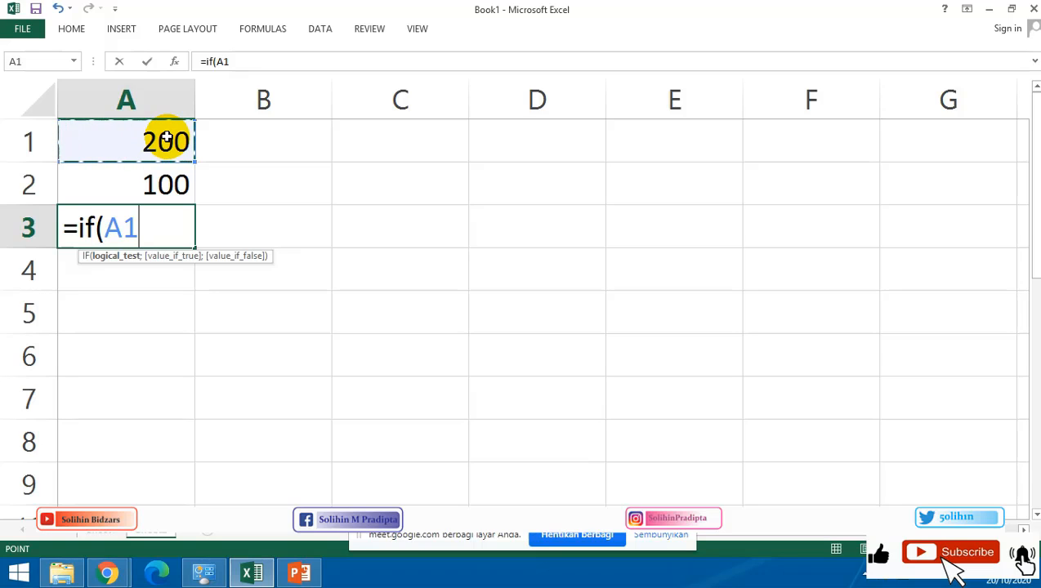
type(">")
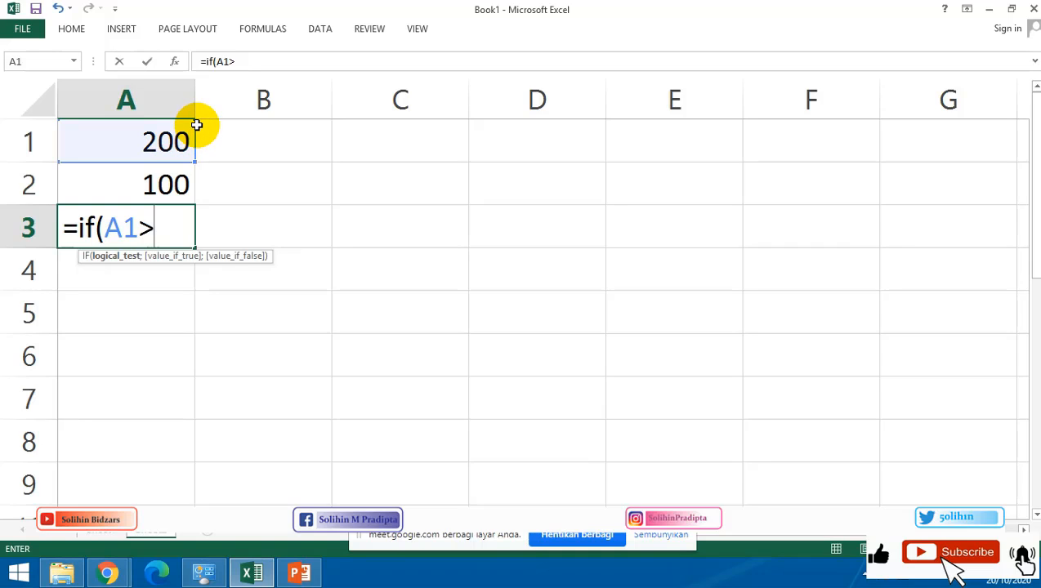
left_click(150, 186)
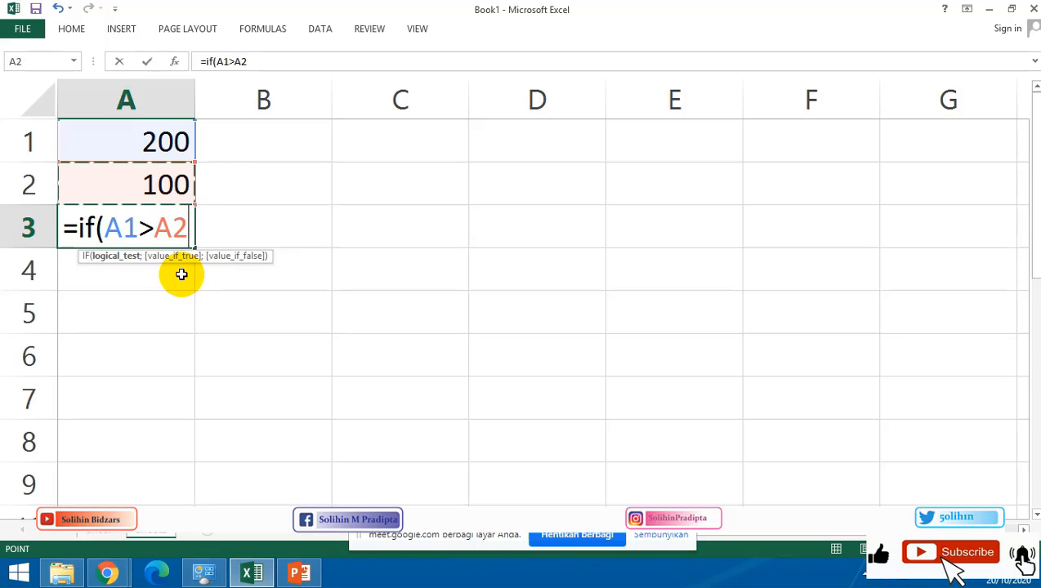
Check the PowerPoint slide's example again and add A1-B1 as the value-if-true argument of the Excel formula, separated by a semicolon.
key("alt+Tab")
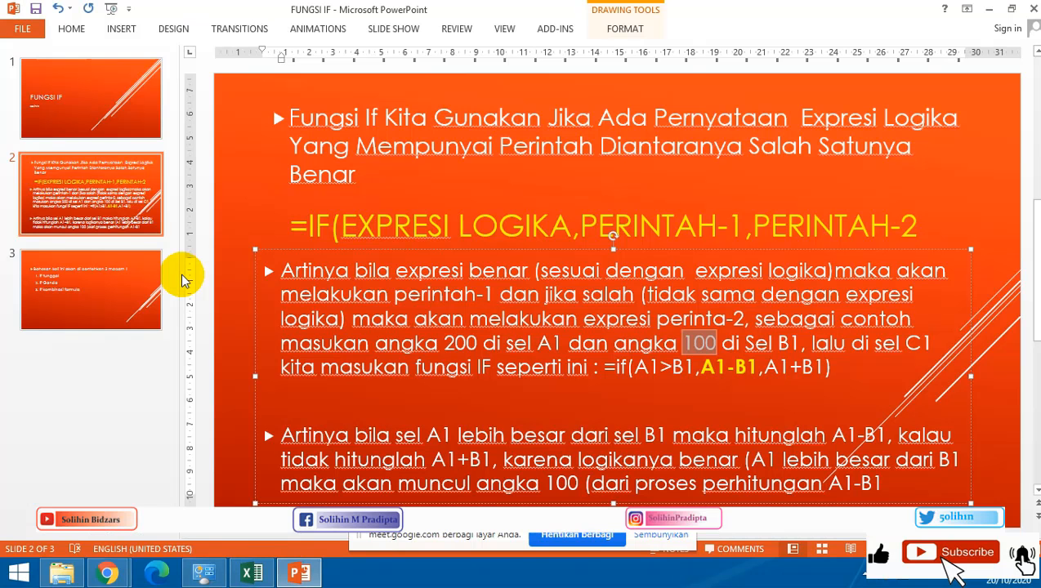
key("alt+Tab")
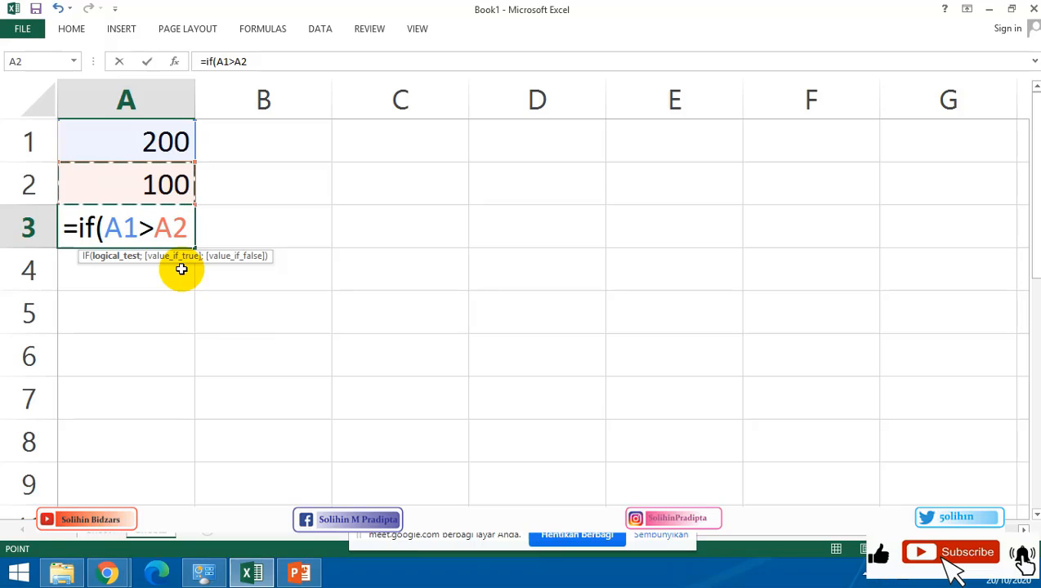
type(";")
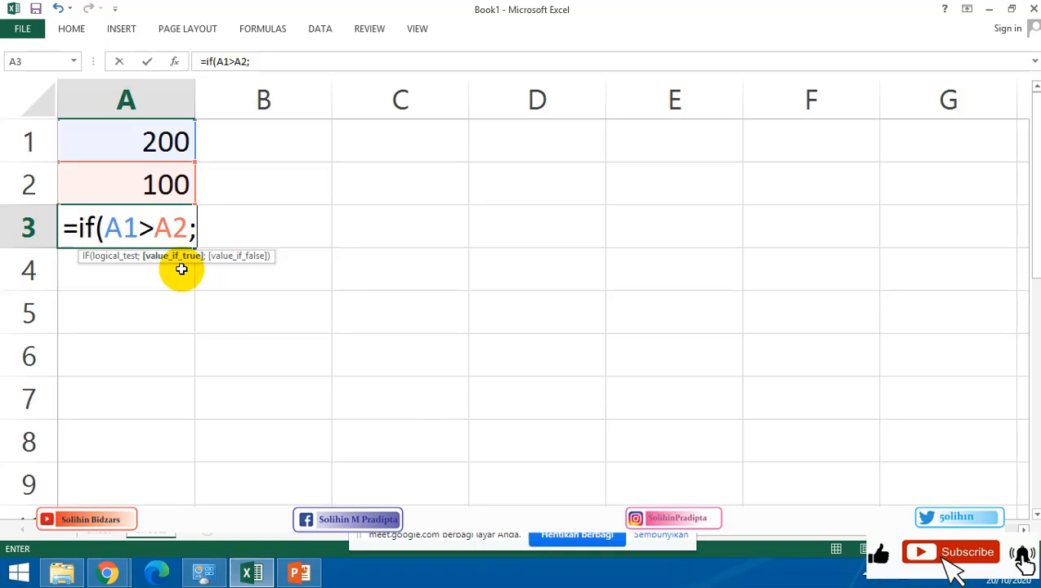
type("a1")
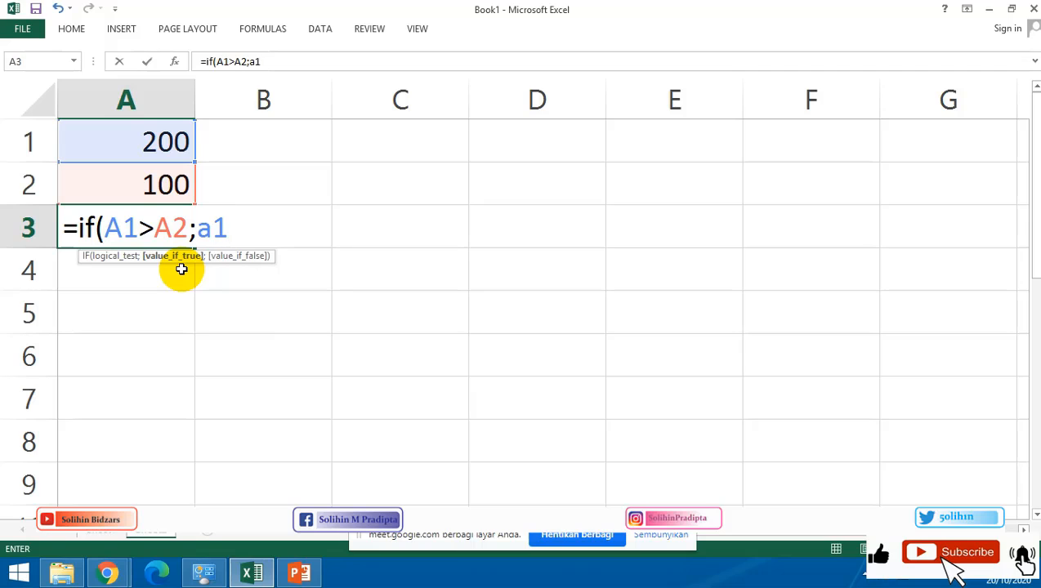
key("BackSpace")
key("BackSpace")
type("A")
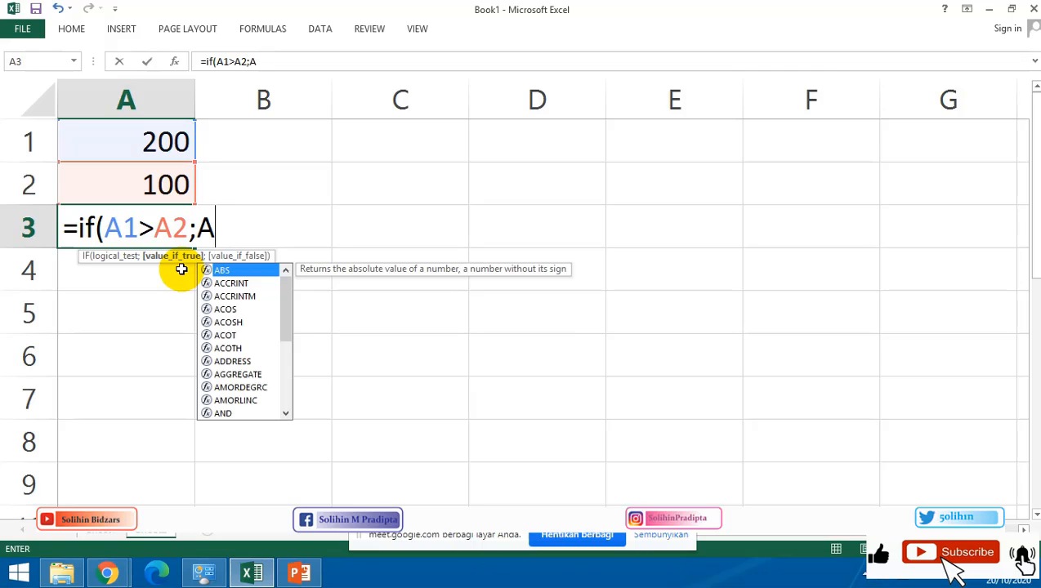
type("1")
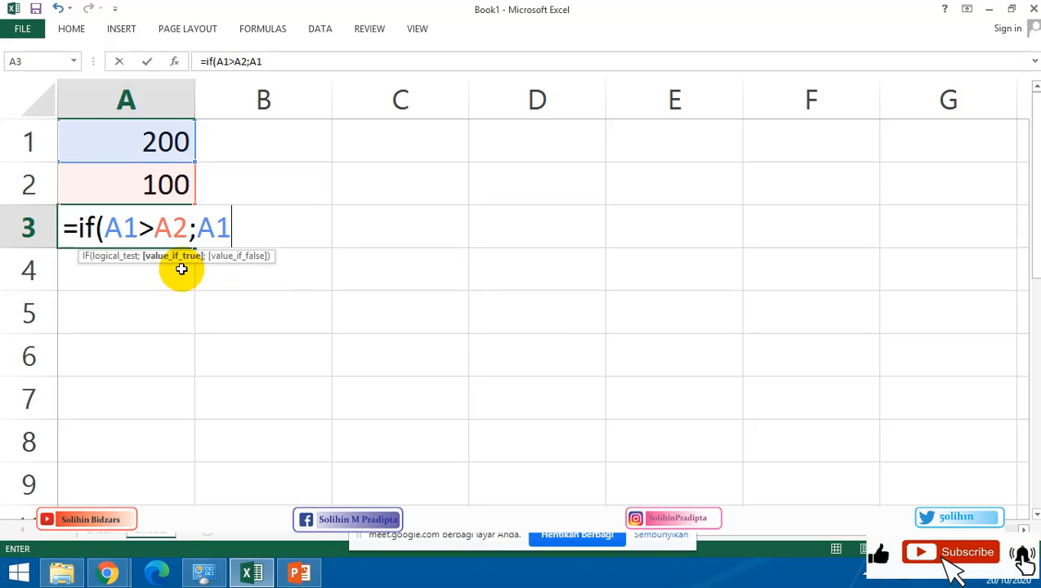
type("-B1")
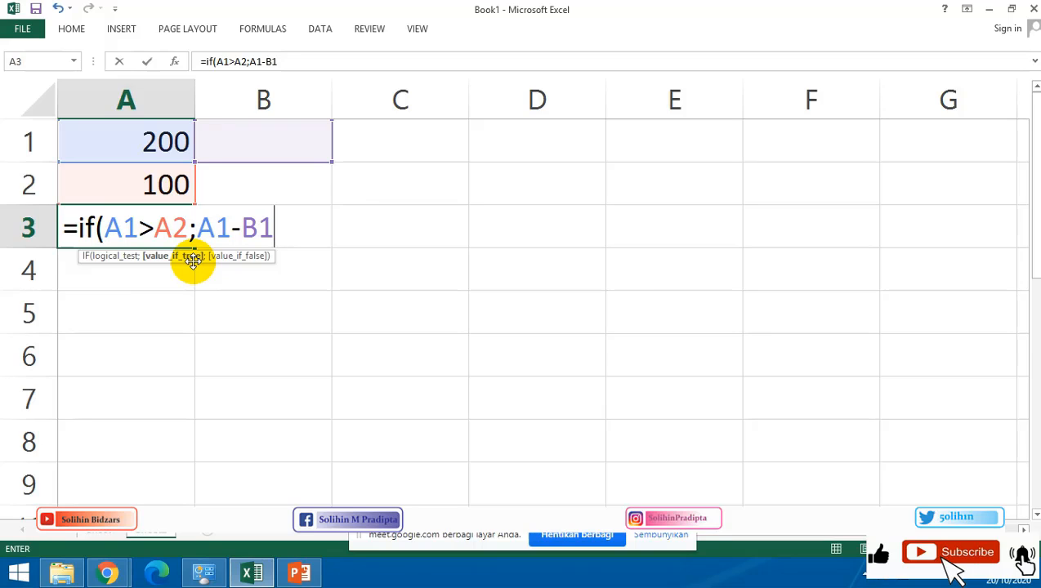
Add A1+B1 as the value-if-false argument, highlight the greater-than sign in the logical test, and enter the formula in A3.
type(";")
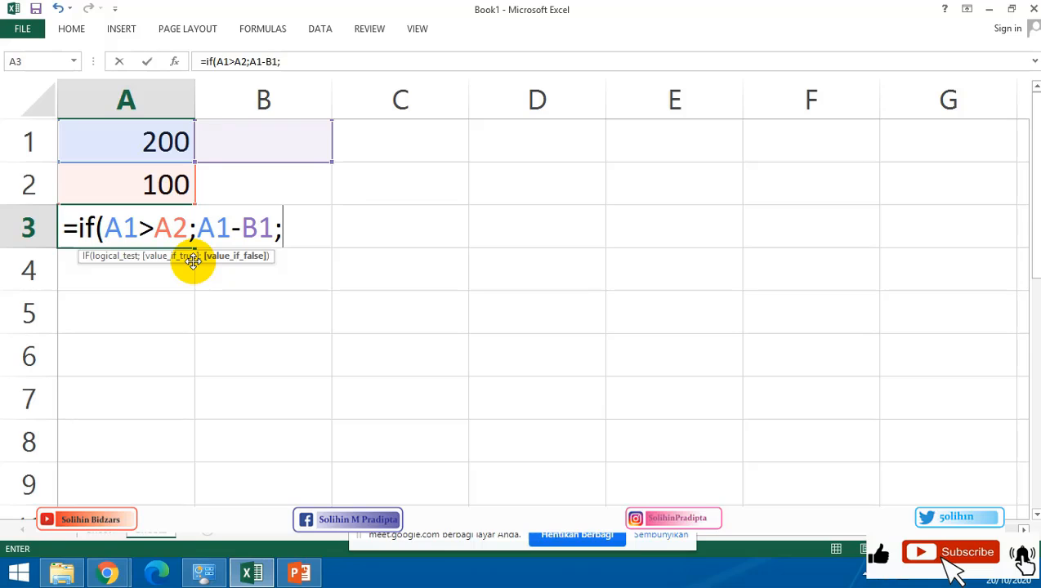
type("A1+")
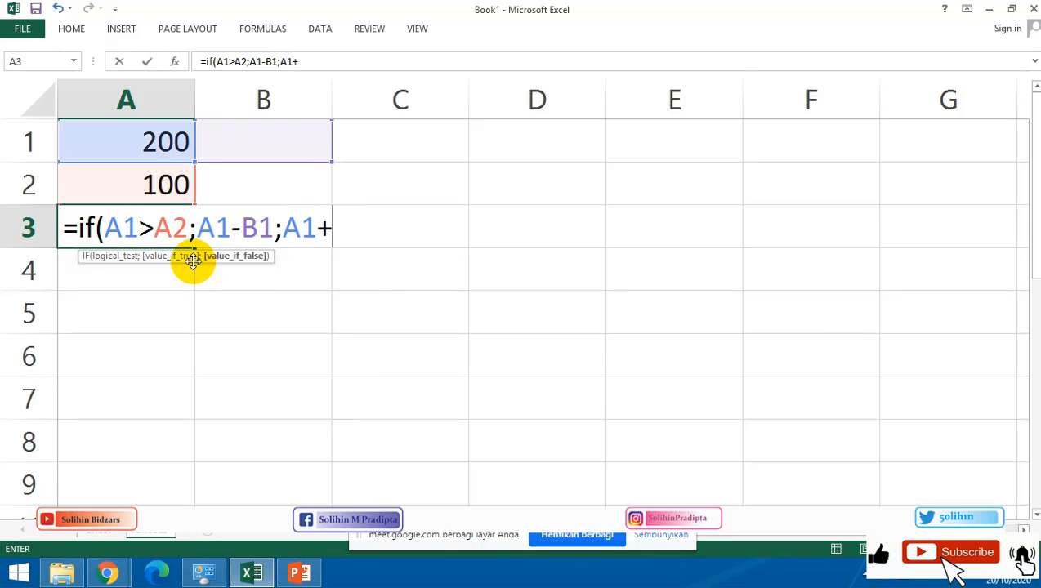
type("B1")
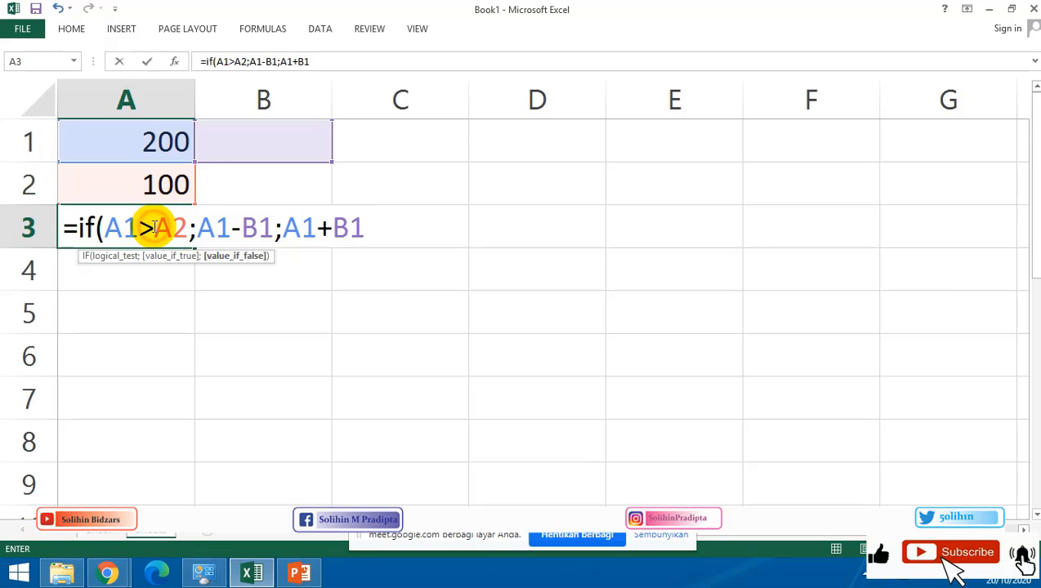
left_click(144, 228)
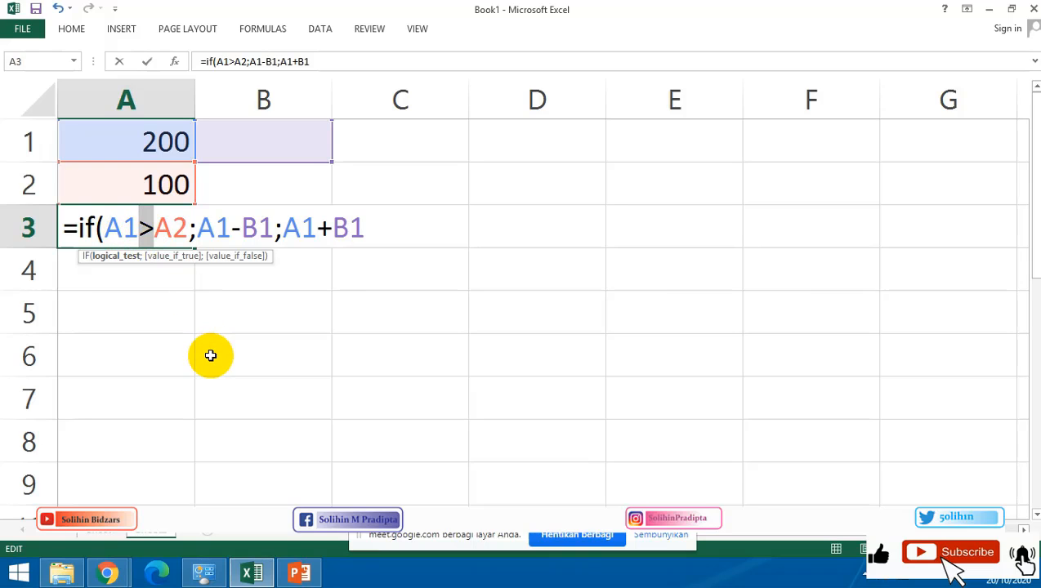
key("Return")
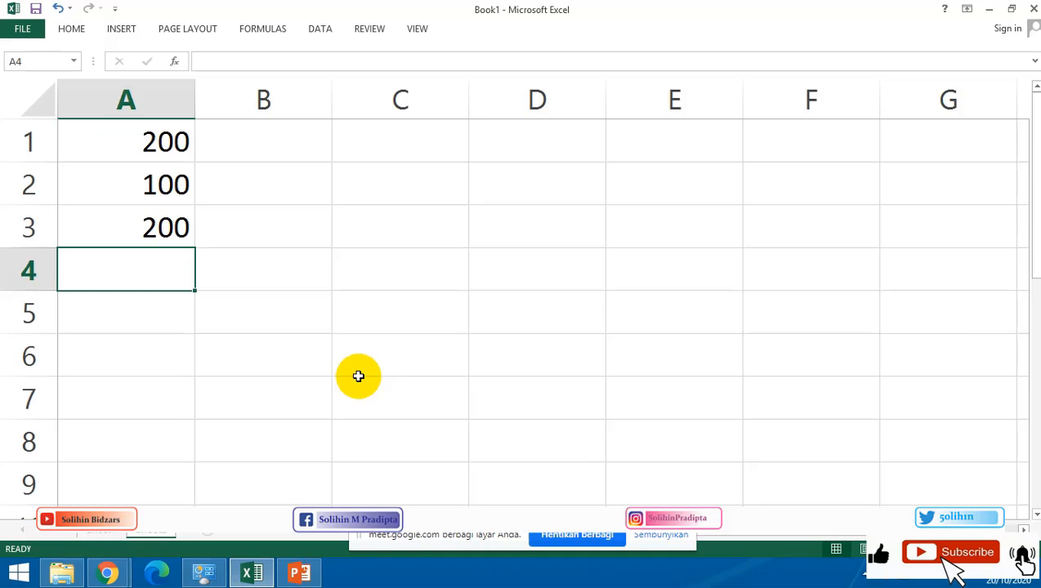
Examine the IF formula in cell A3 by opening it for editing and closing it without changes.
left_click(158, 224)
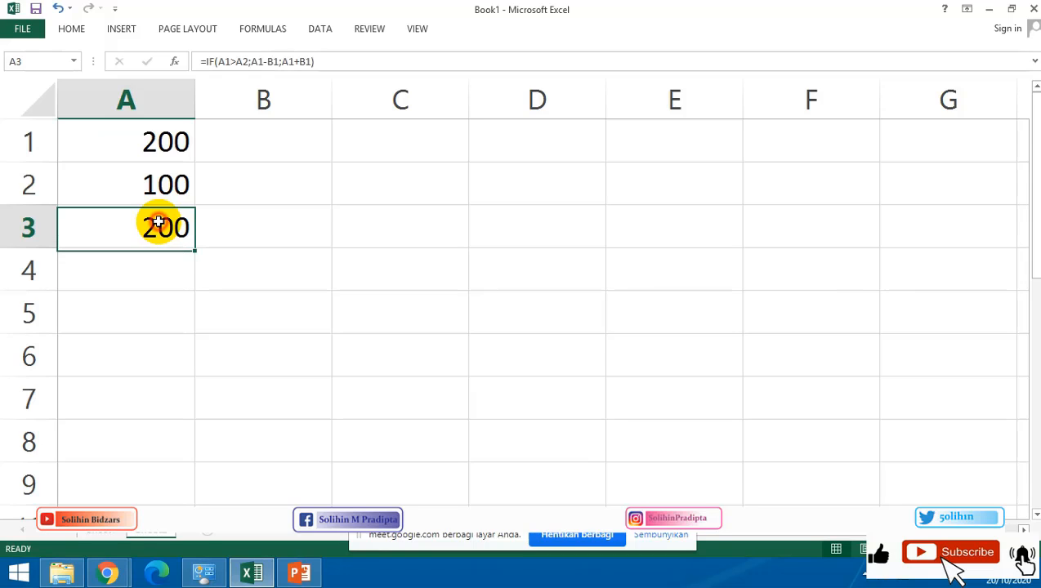
double_click(159, 224)
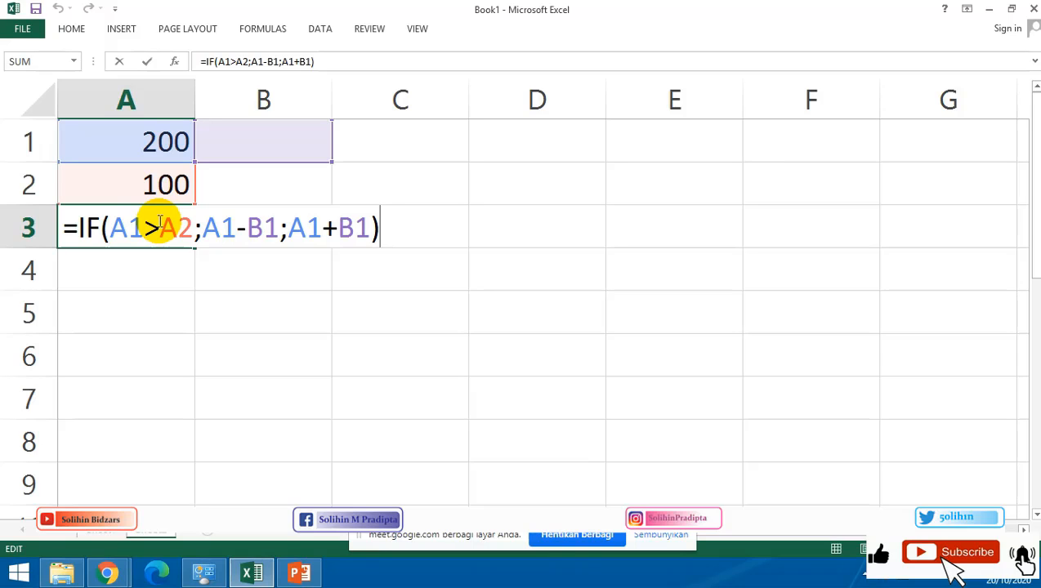
key("Return")
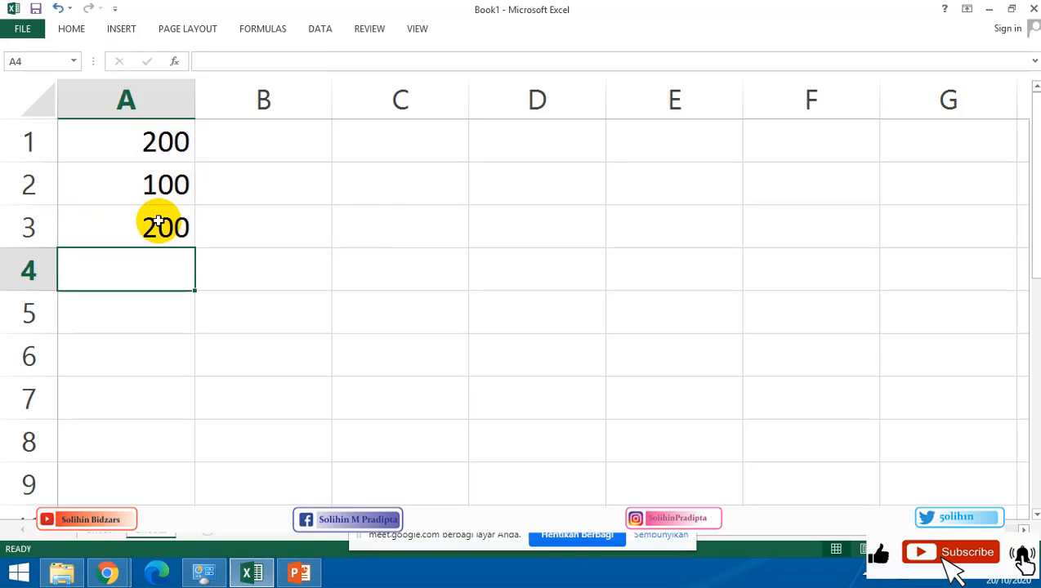
Reopen the formula in A3 and replace B1 with A2 in the value-if-true argument so it reads A1-A2.
left_click(161, 228)
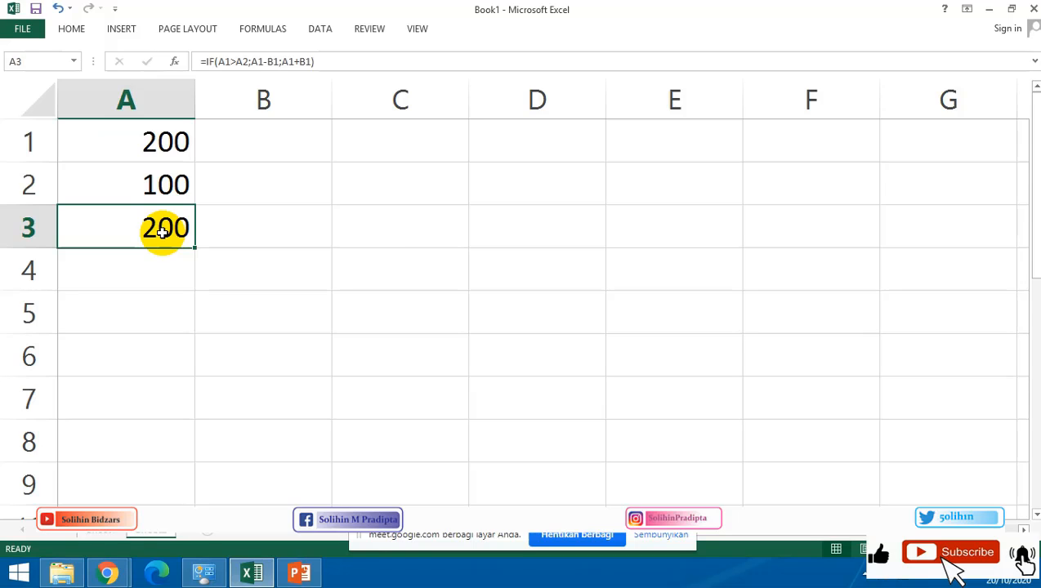
double_click(163, 231)
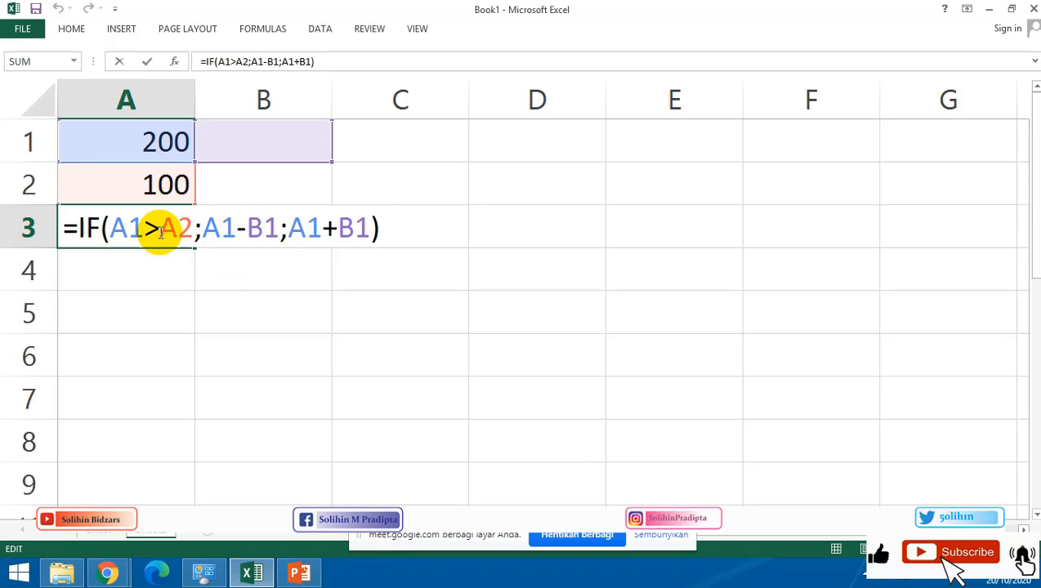
left_click(253, 228)
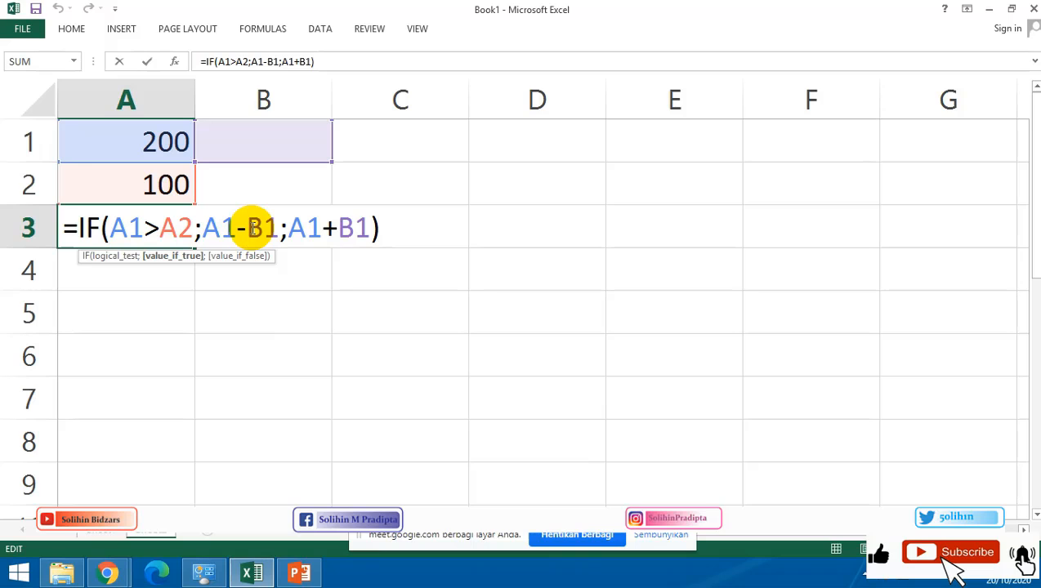
key("BackSpace")
key("BackSpace")
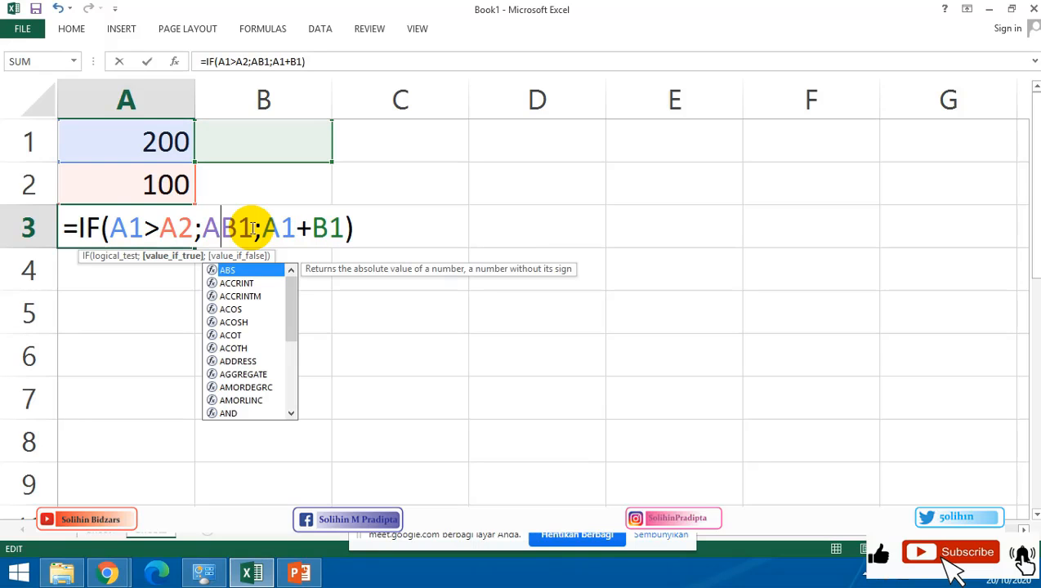
type("1-")
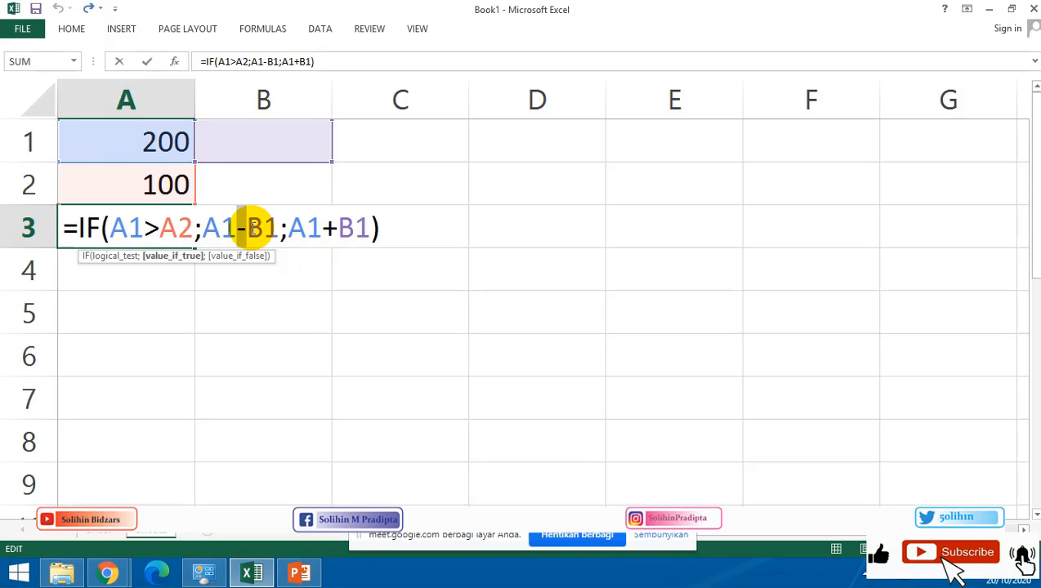
key("BackSpace")
key("Delete")
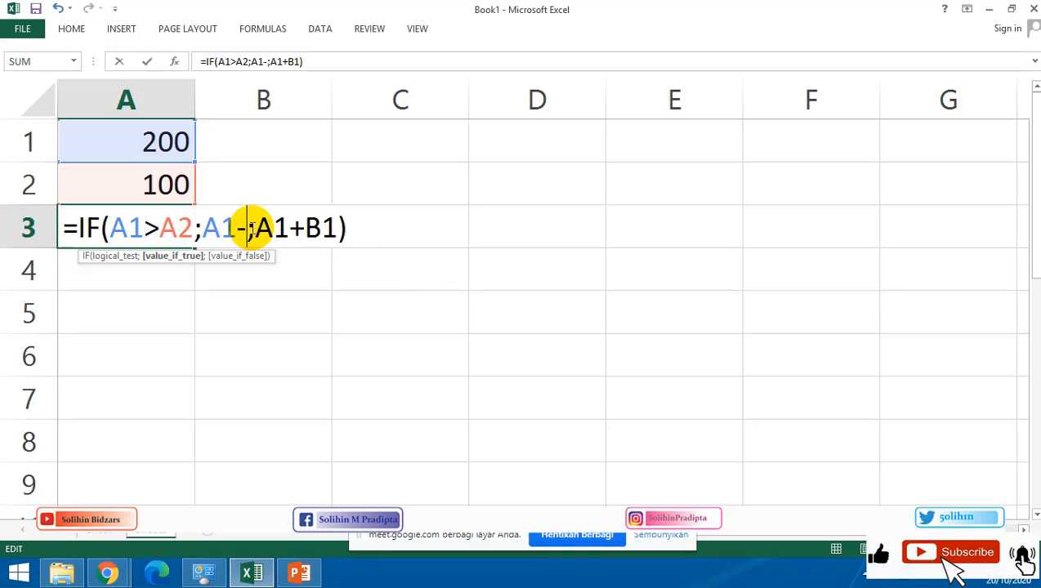
type("a")
key("BackSpace")
type("a2")
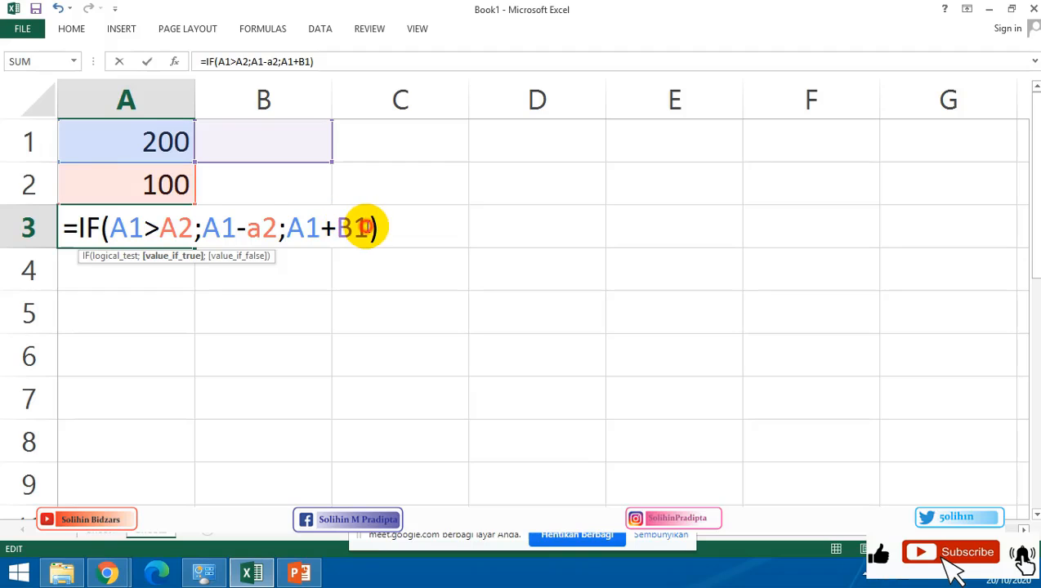
Replace B1 with A2 in the value-if-false argument so it reads A1+A2, enter the formula, and reselect cell A3.
left_click(366, 227)
key("BackSpace")
key("BackSpace")
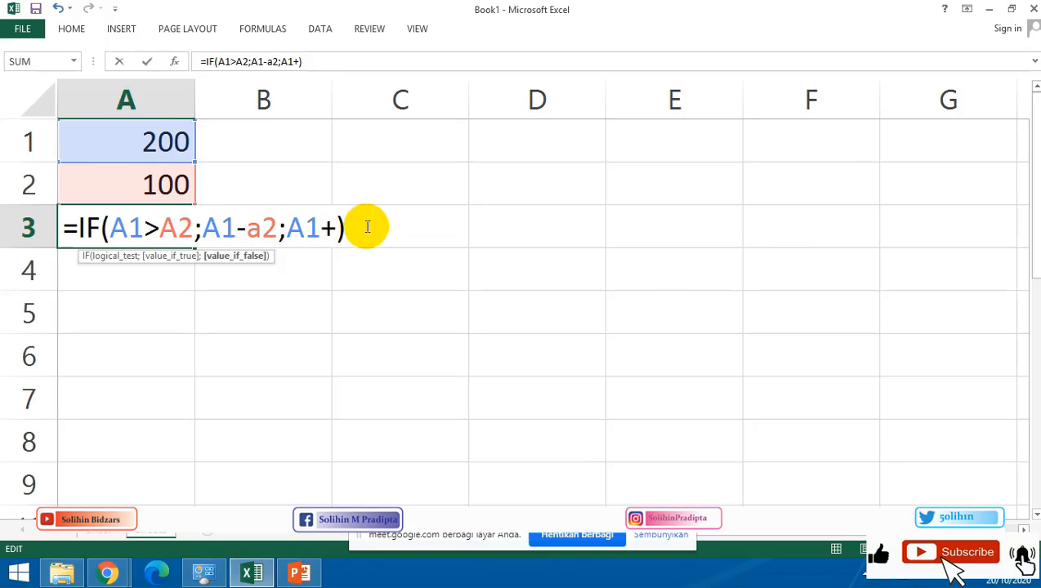
type("a2")
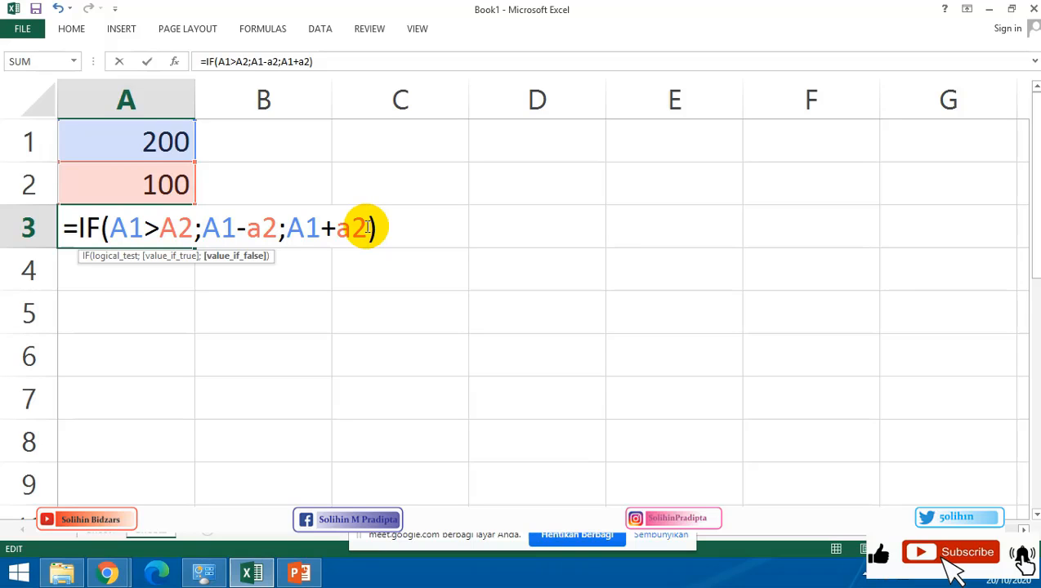
key("Return")
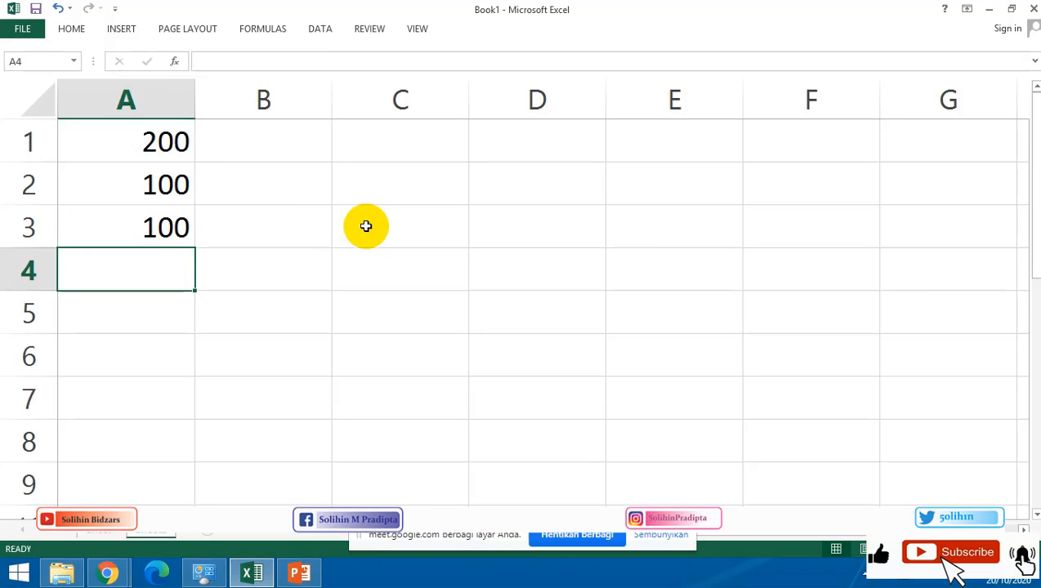
left_click(173, 229)
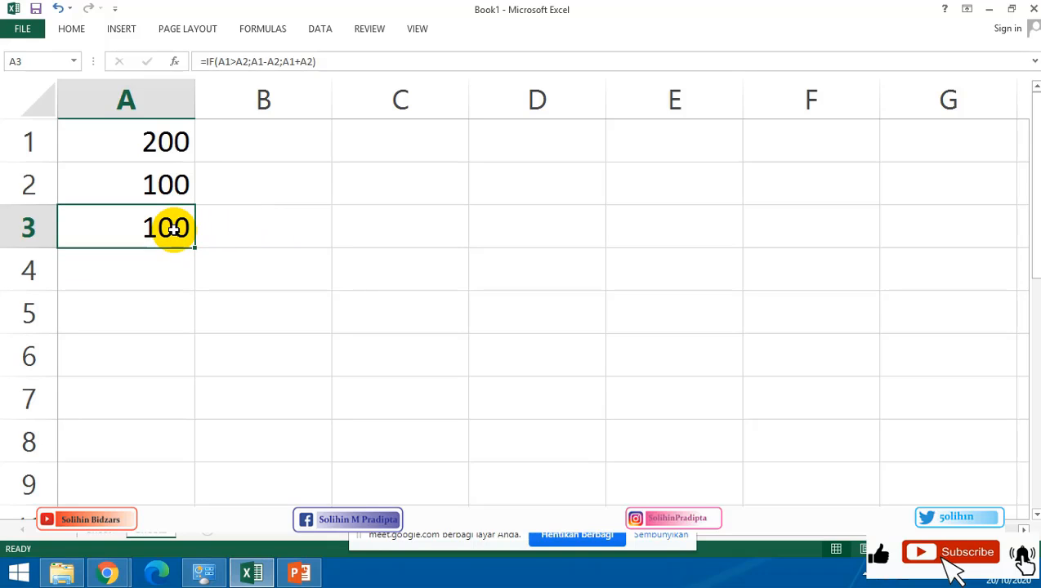
Change the logical test of the IF formula in A3 from greater than to less than so it reads A1<A2.
double_click(173, 228)
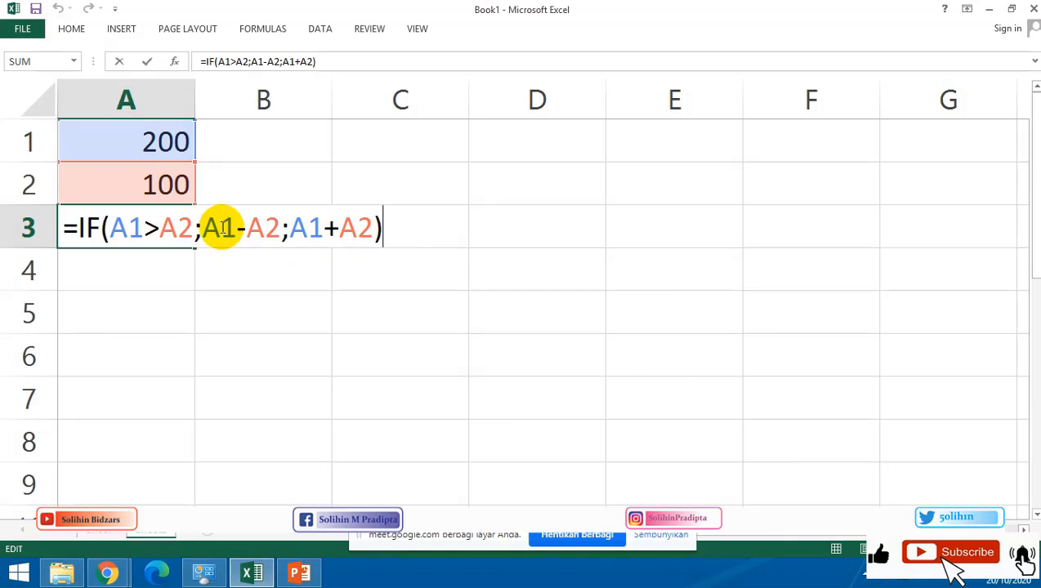
left_click(155, 229)
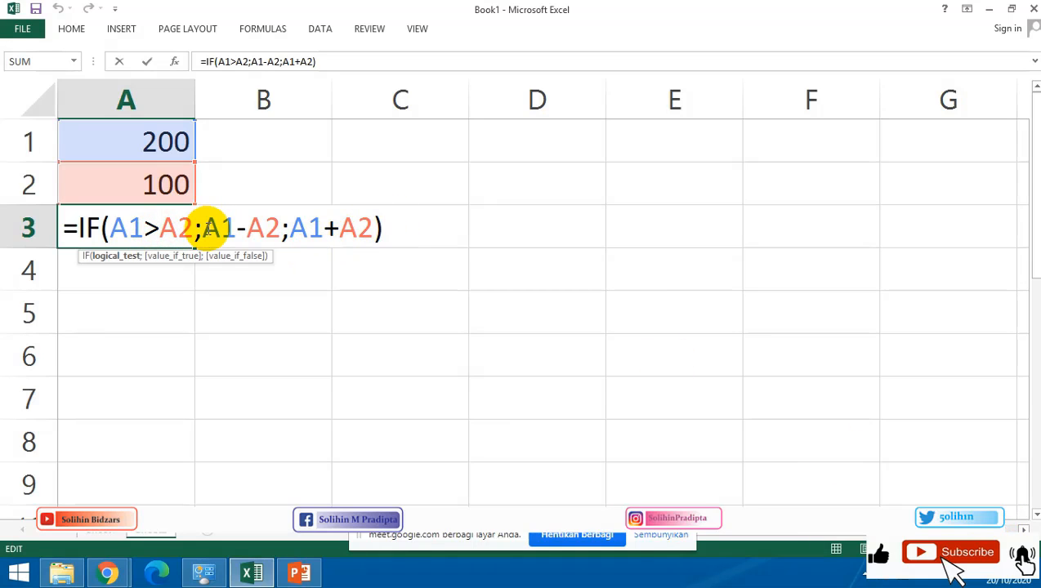
key("BackSpace")
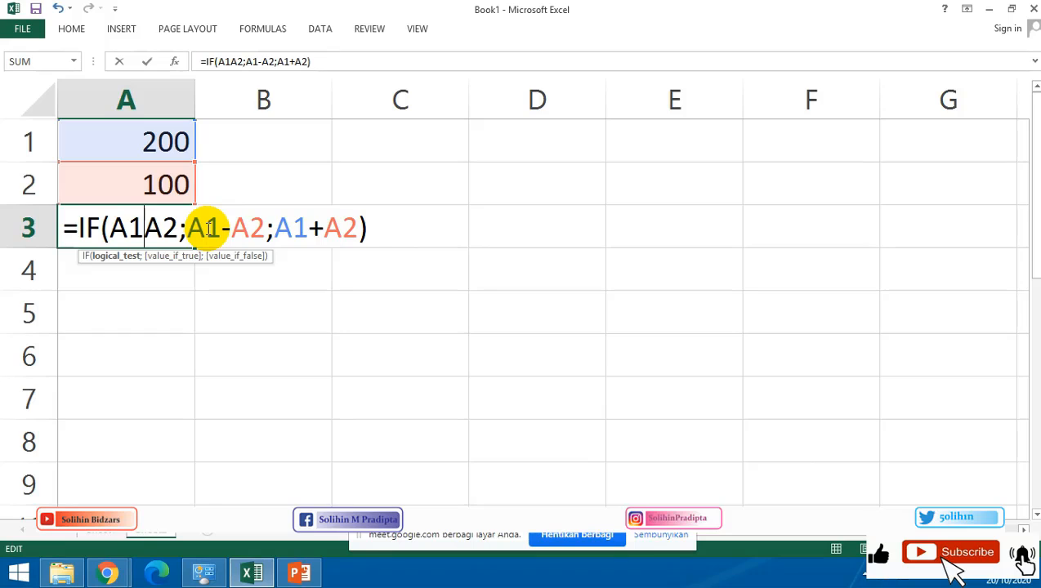
type("<")
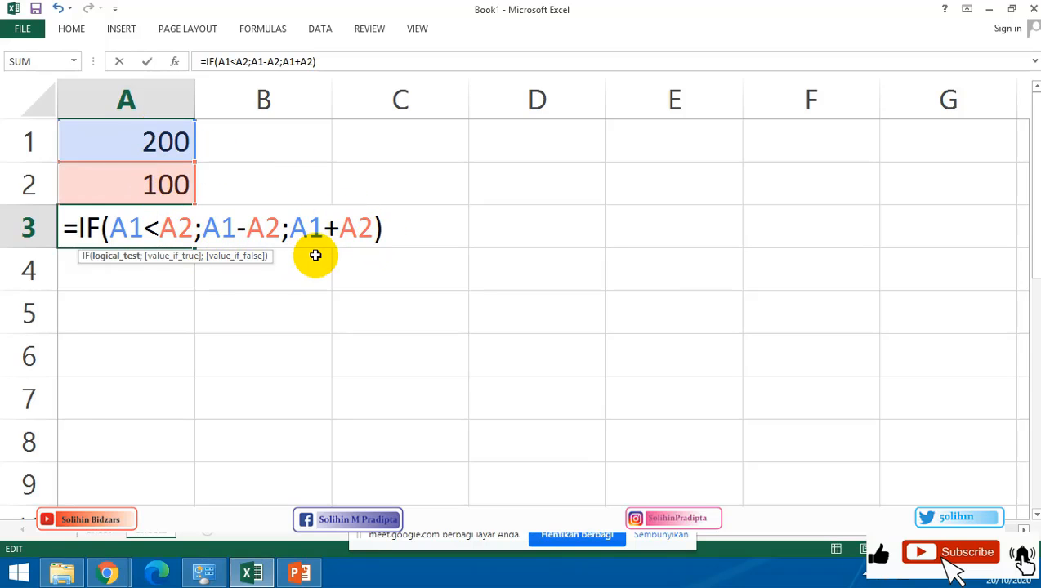
key("Return")
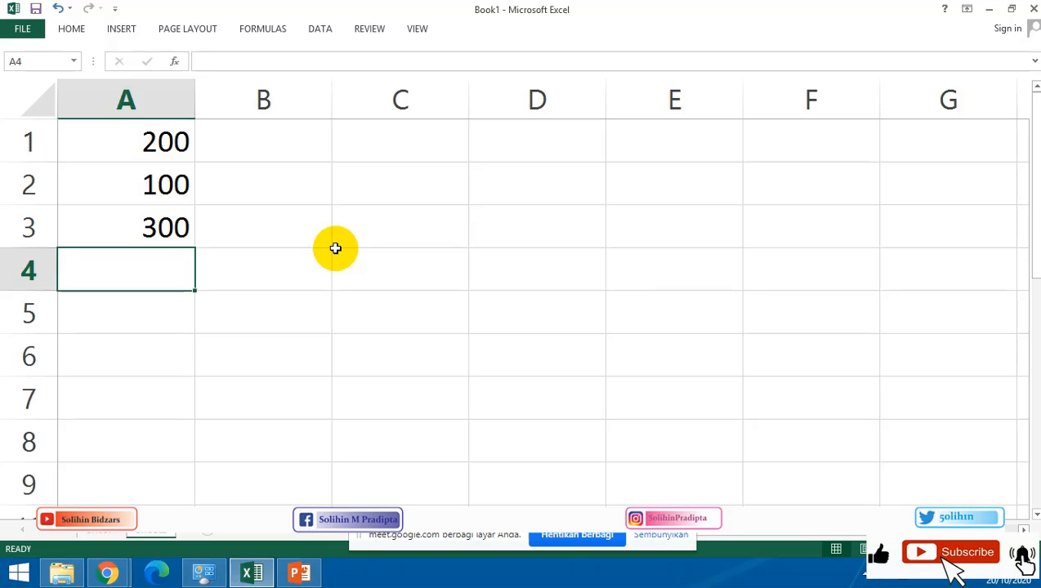
Switch to PowerPoint and review the A1+B1 argument in slide 2's example formula and the three IF types on slide 3.
left_click(299, 573)
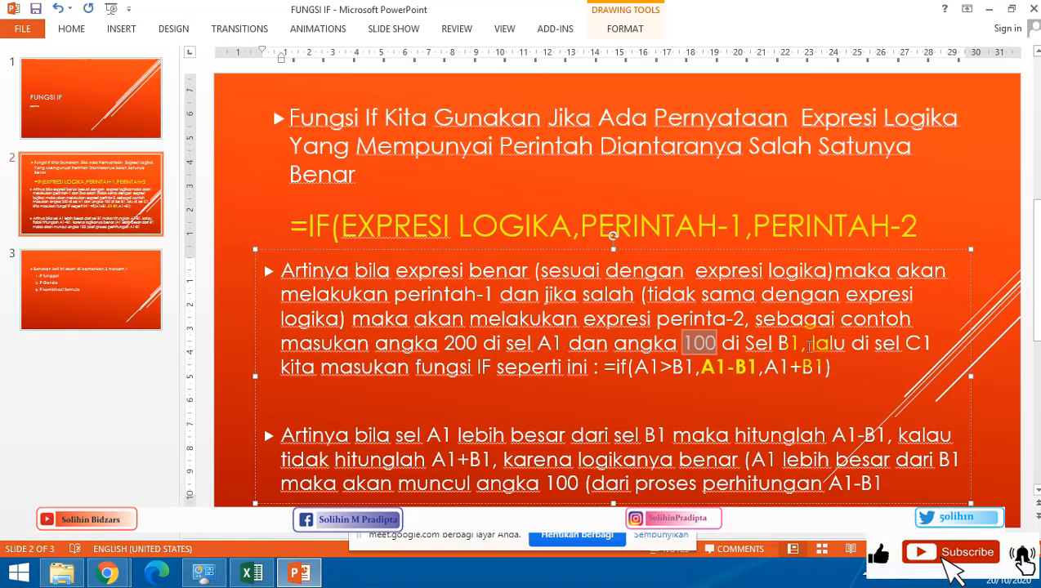
left_click(838, 341)
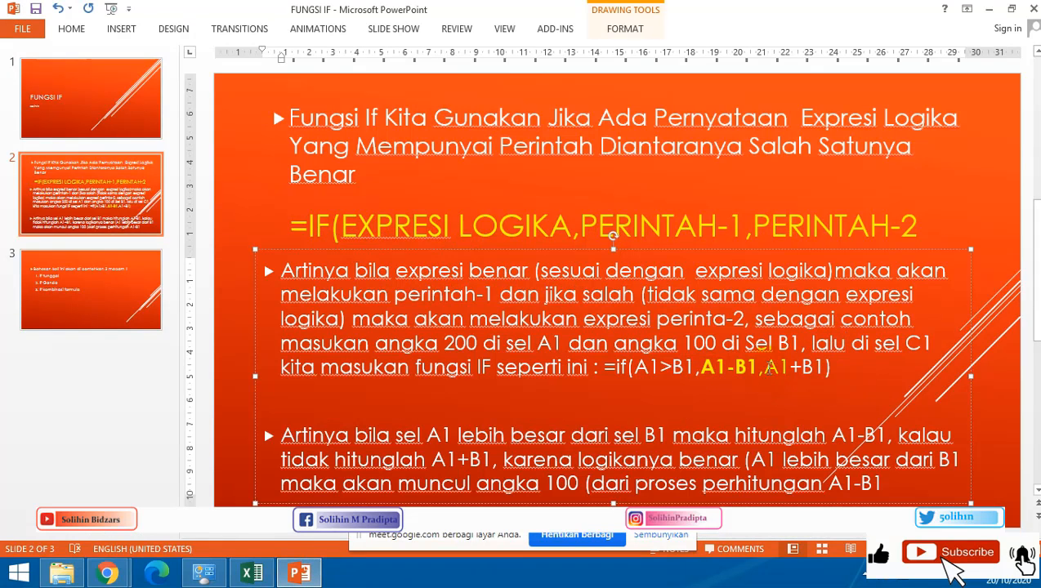
left_click_drag(763, 367, 824, 367)
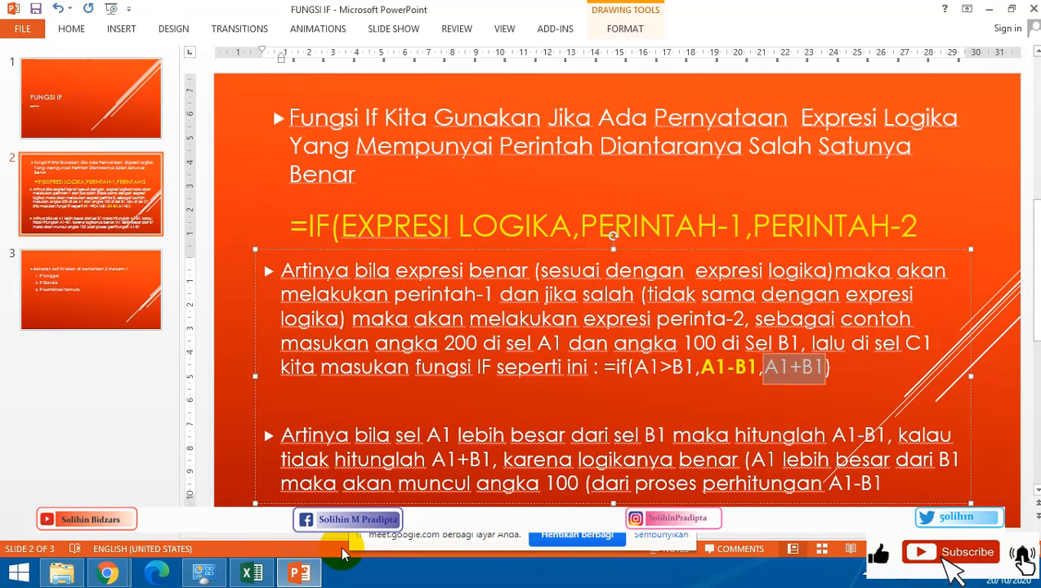
left_click(127, 302)
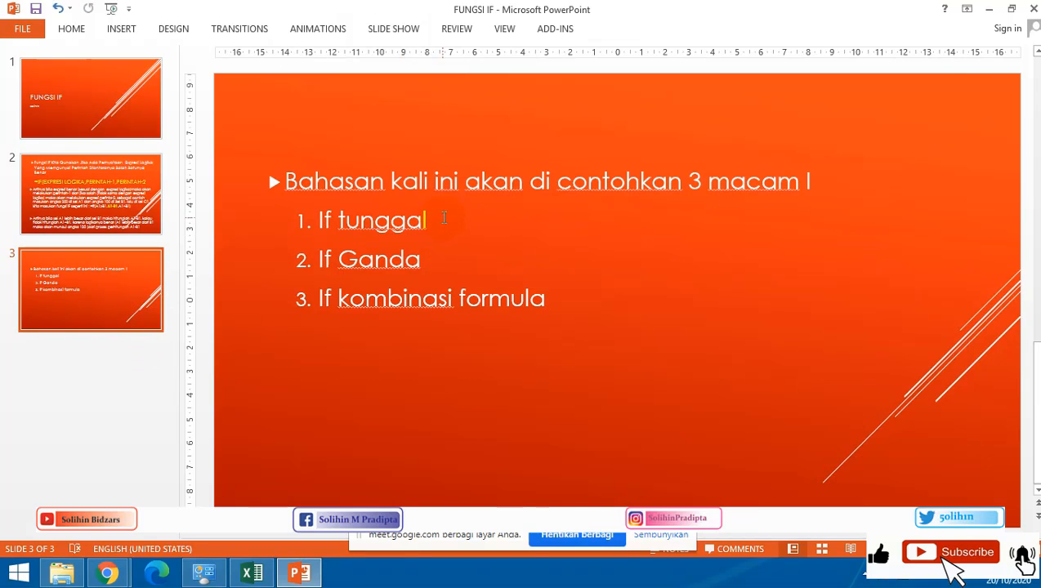
left_click_drag(445, 218, 323, 228)
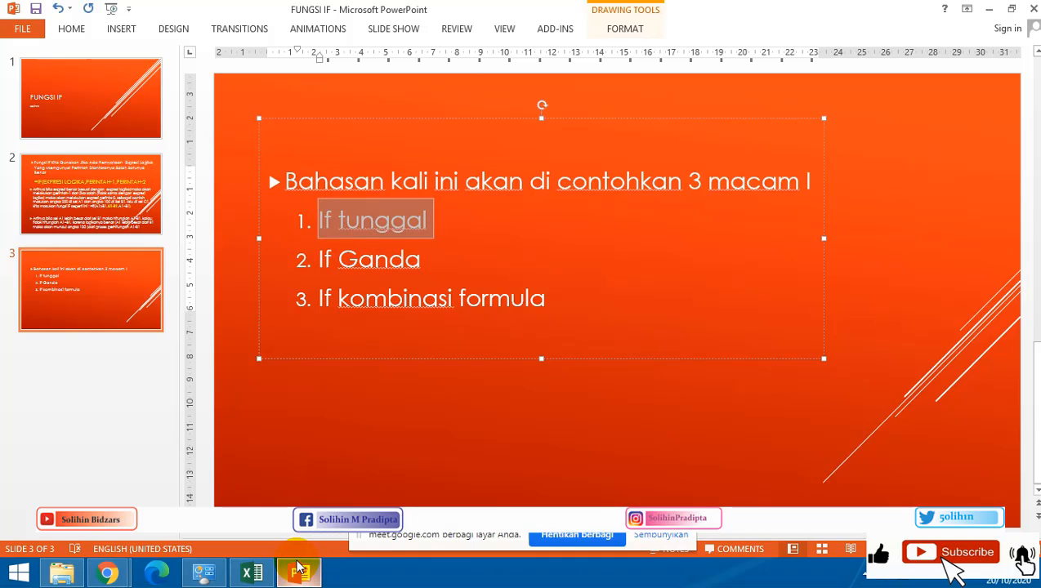
mouse_move(299, 567)
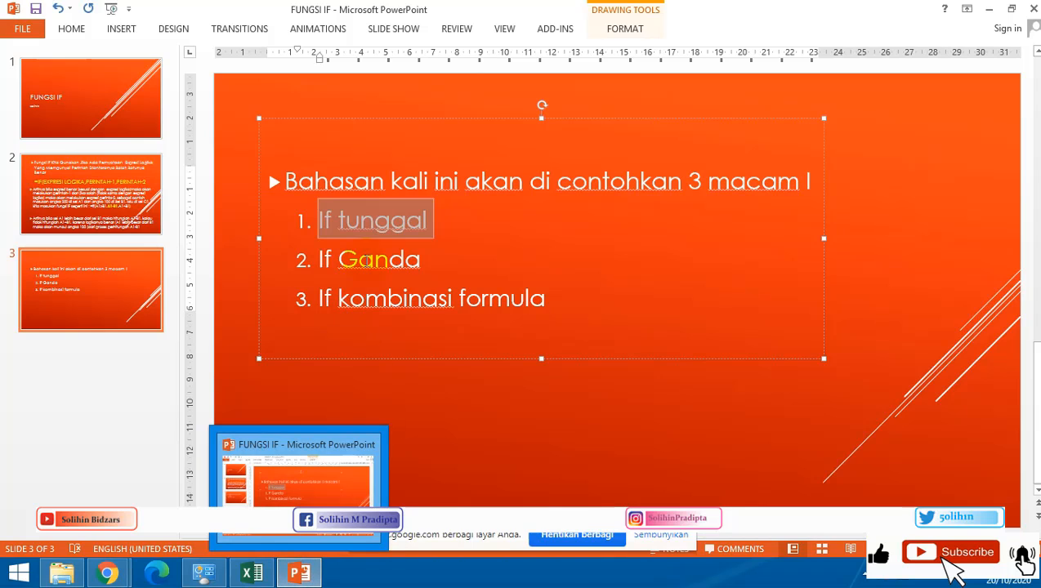
left_click_drag(338, 260, 430, 260)
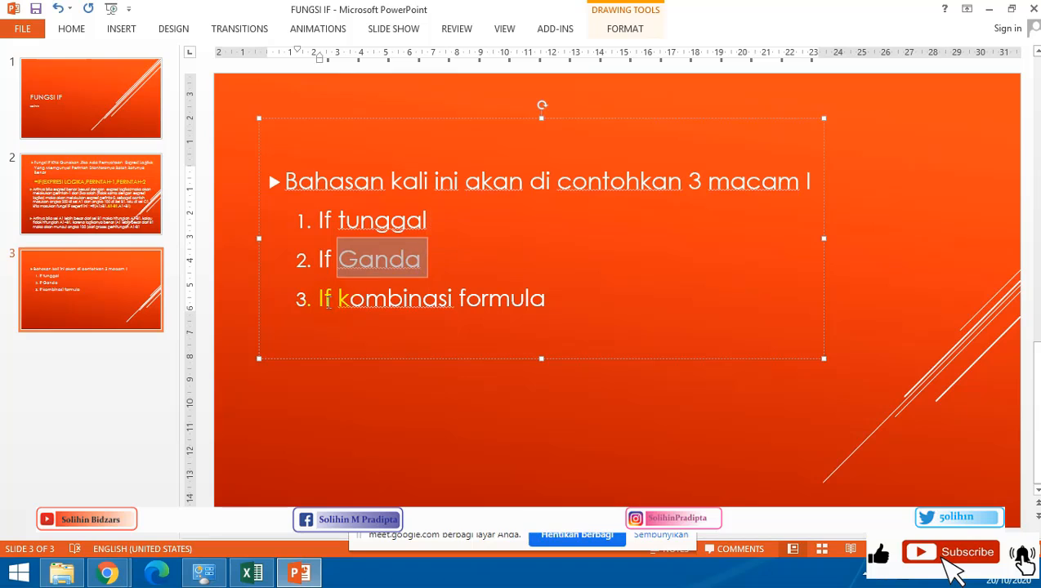
left_click_drag(317, 299, 509, 309)
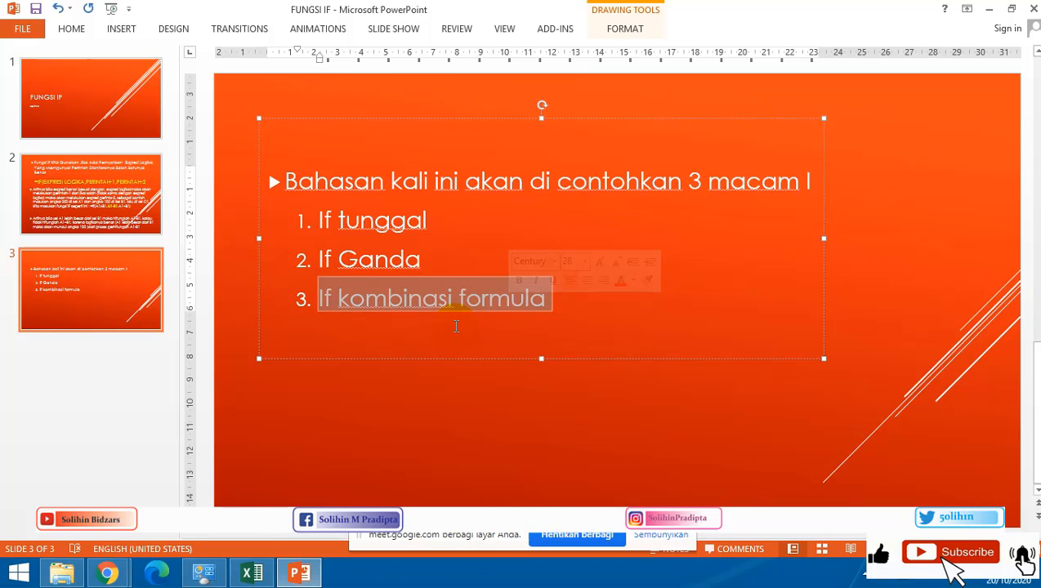
Switch to Excel and enter the title "daftar nilai mahasiswa LP3I BANTEN KRAMATWATU" in C1 with "Semester 1" in C2.
left_click(252, 573)
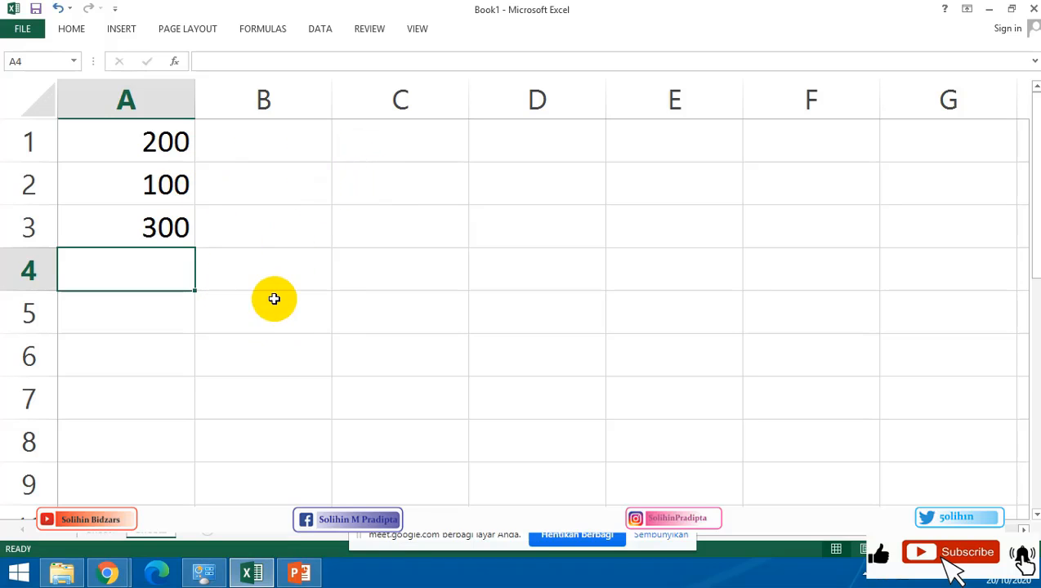
left_click(361, 145)
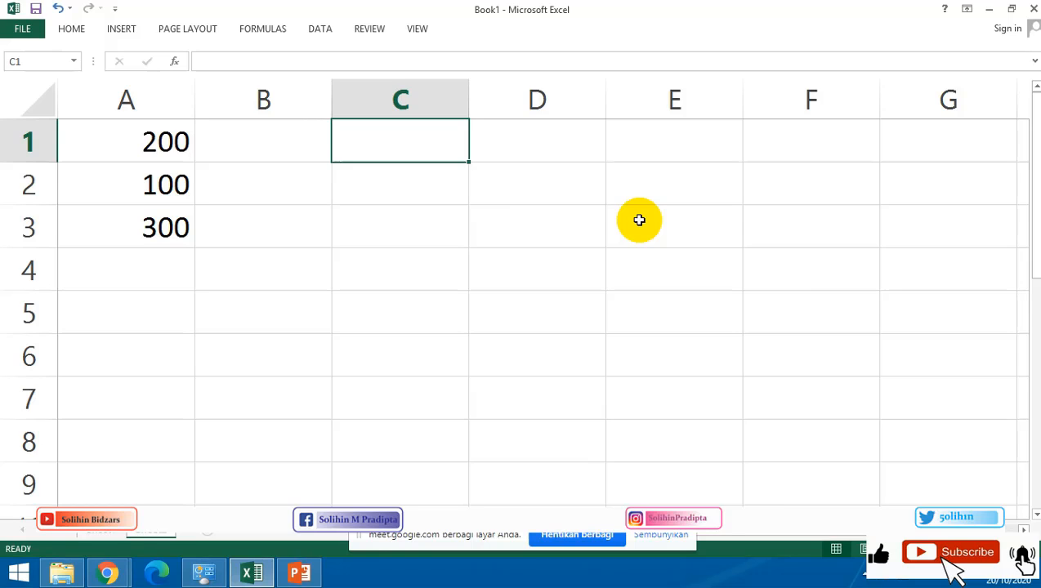
type("daftar ")
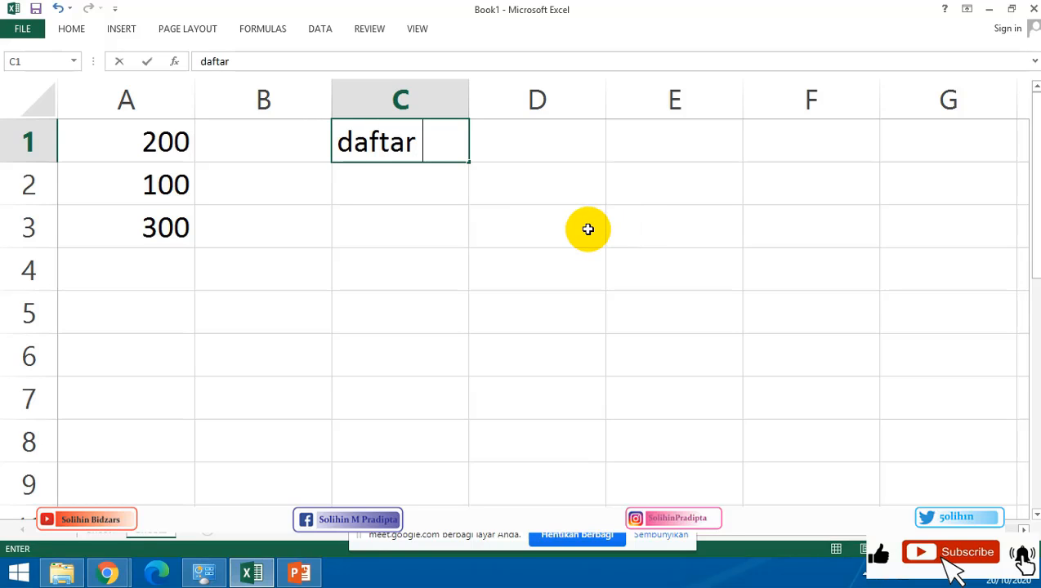
type("nilai ")
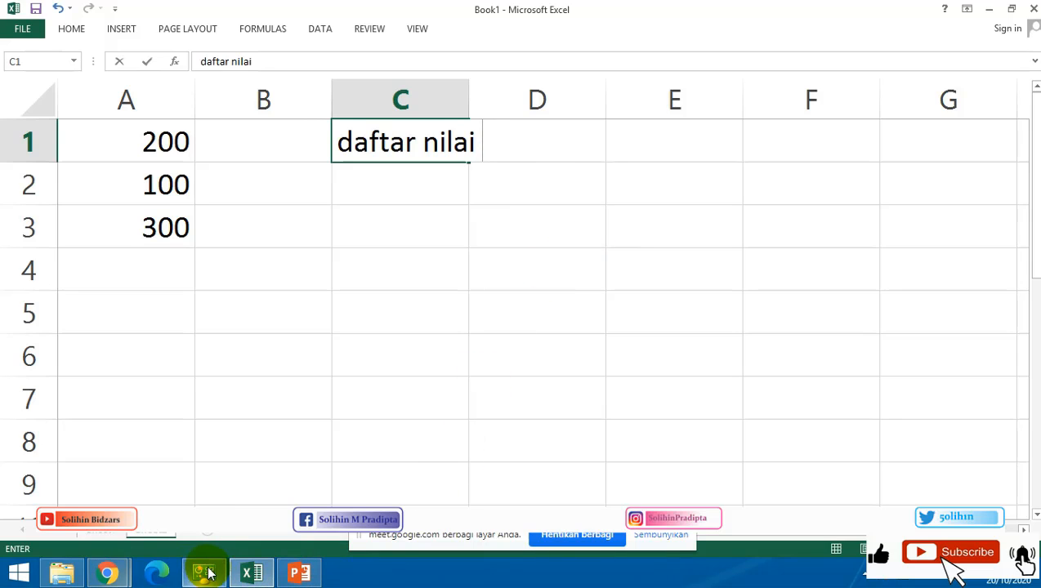
type("ma")
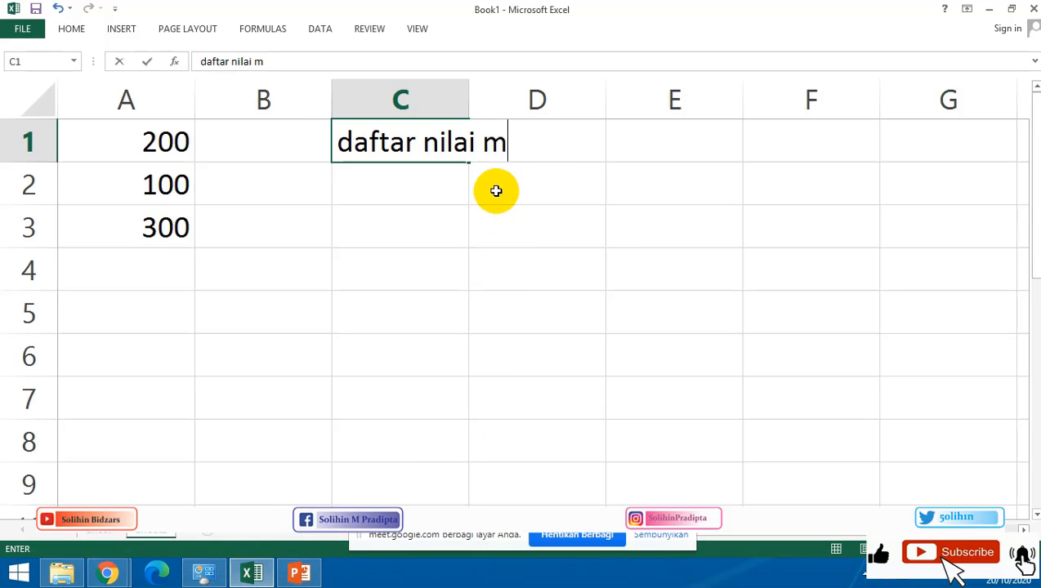
type("ha")
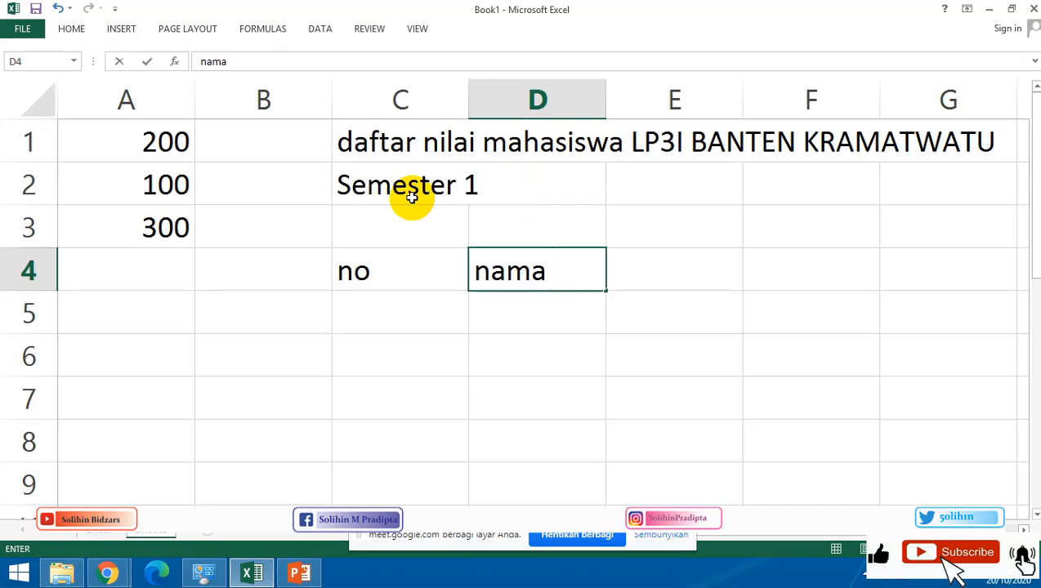
Fill in the row 4 headers: "No" in B4, "Nama Mhs" in C4 and "nama matakuliah" in D4.
type("matakuliah")
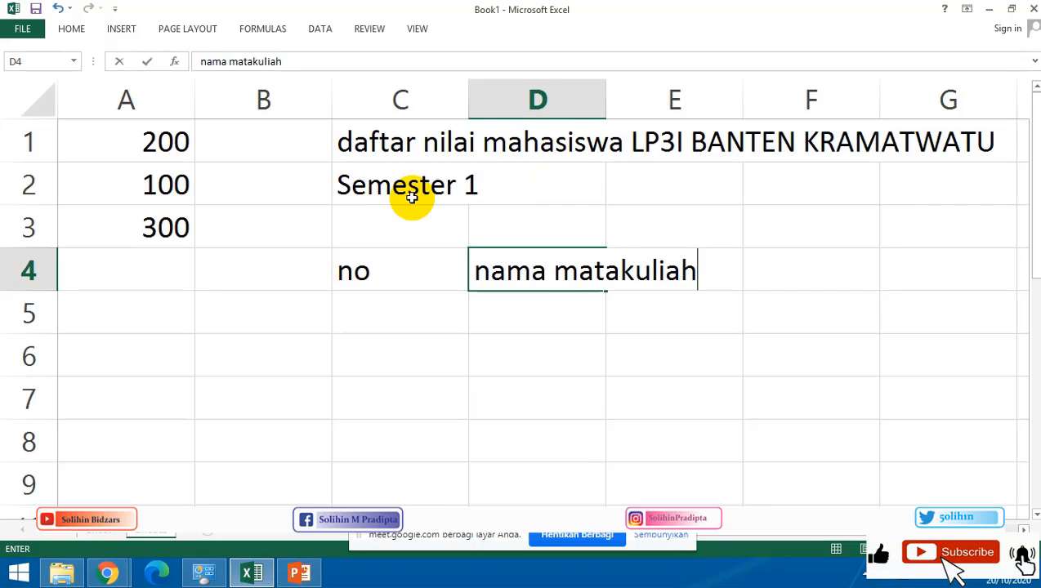
key("Return")
key("Left")
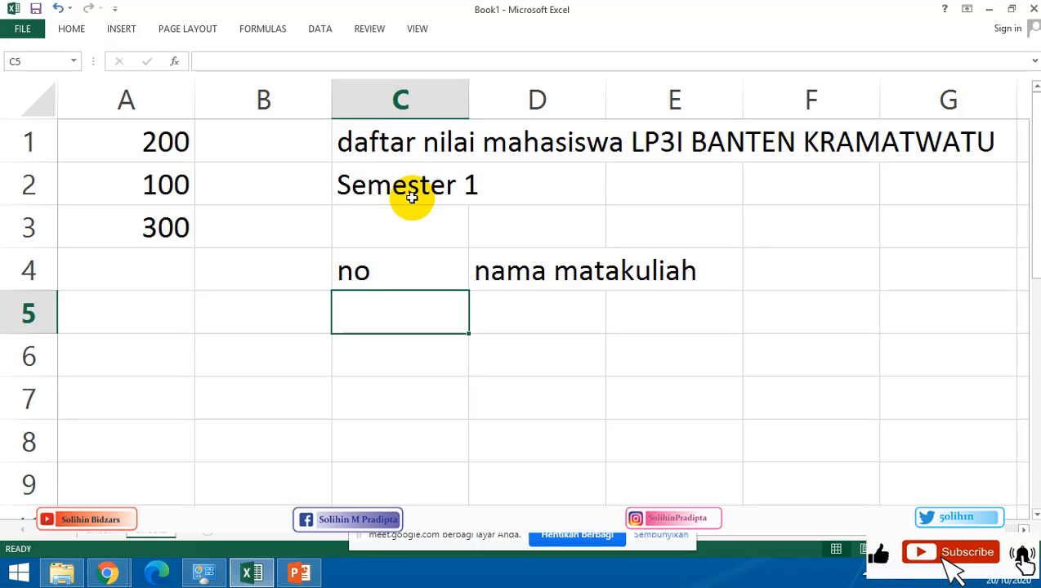
key("Up")
key("Left")
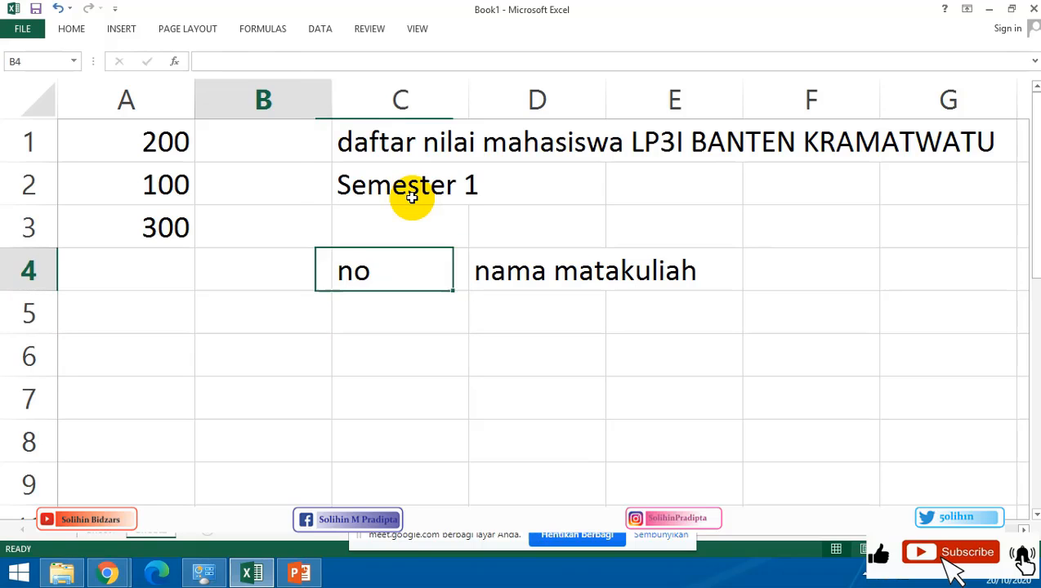
type("No")
key("Right")
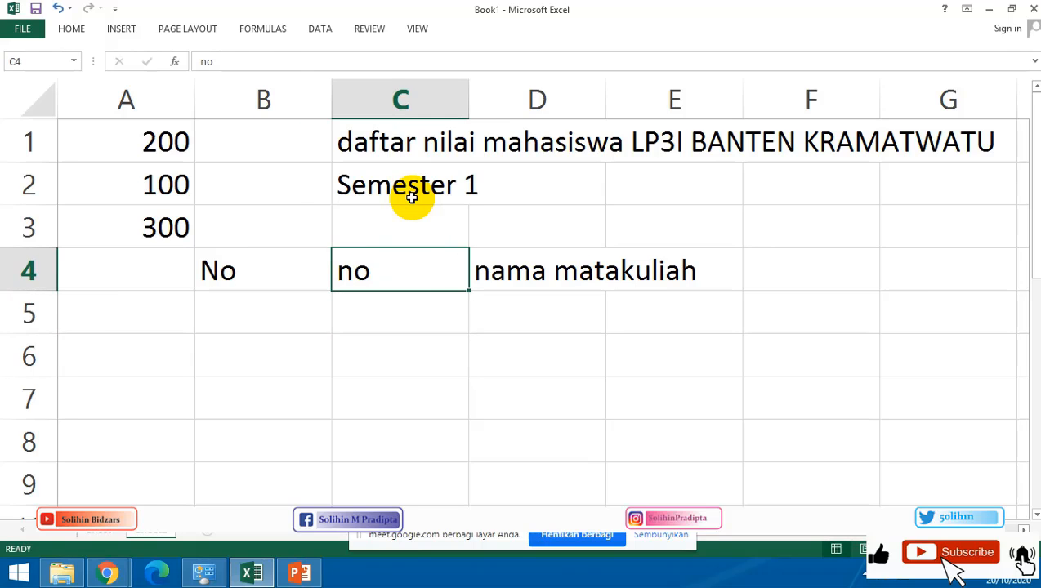
type("Na")
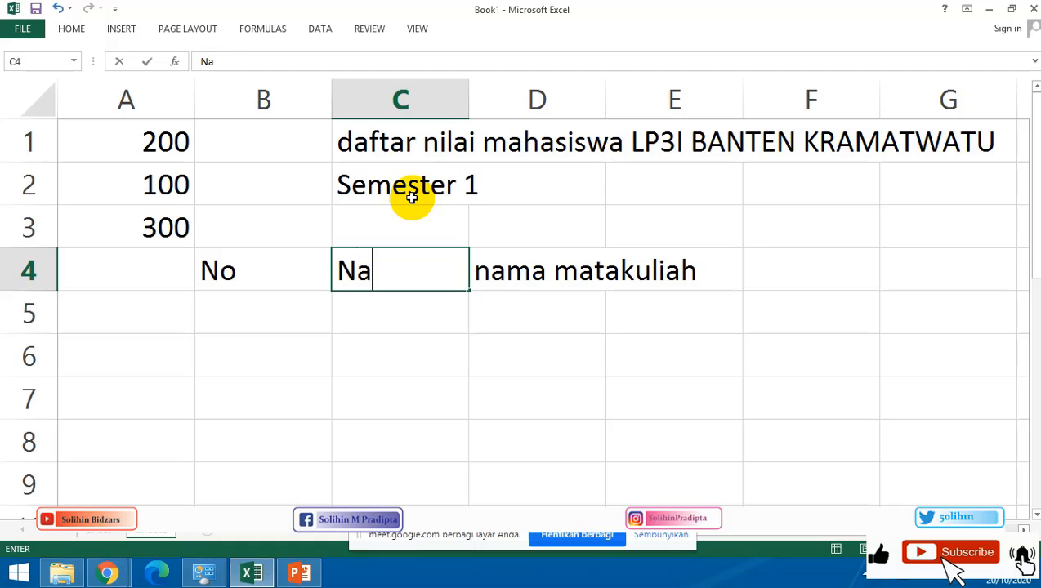
type("ma Mhs")
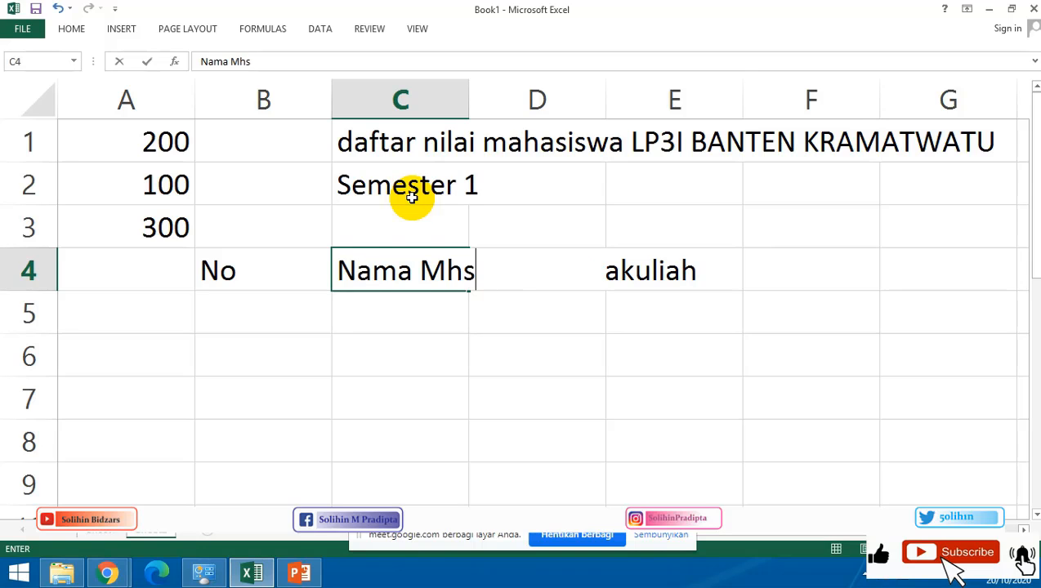
key("Return")
Widen column C to fit the "Nama Mhs" header and narrow column B.
left_click_drag(468, 90, 507, 110)
left_click(670, 196)
left_click_drag(329, 92, 289, 93)
left_click(314, 303)
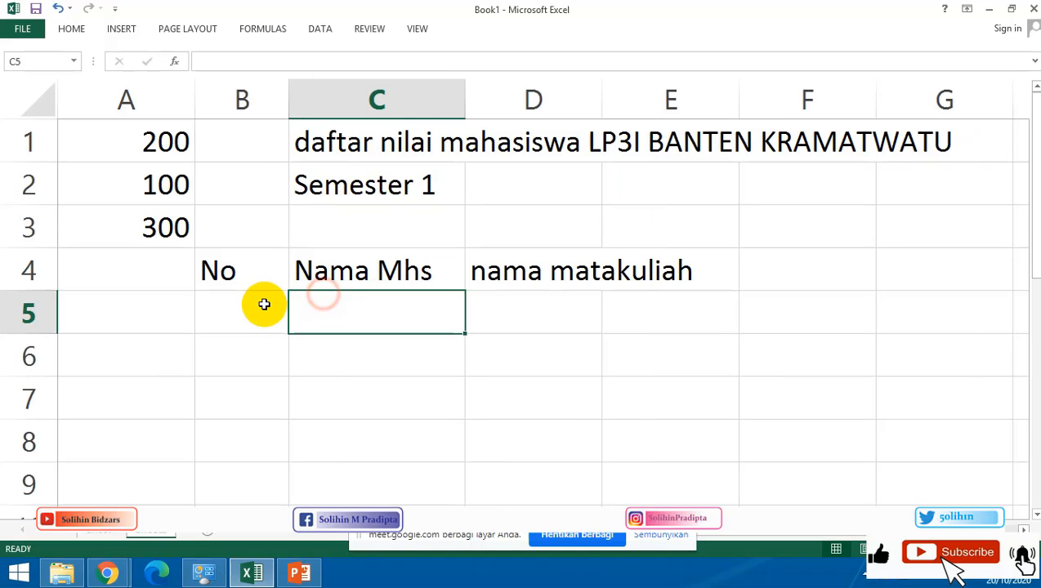
Number the rows 1 to 5 in B5:B9 by filling a series from 1 down to B8 and entering 5 in B9.
left_click(270, 304)
type("1")
left_click(291, 356)
left_click(275, 318)
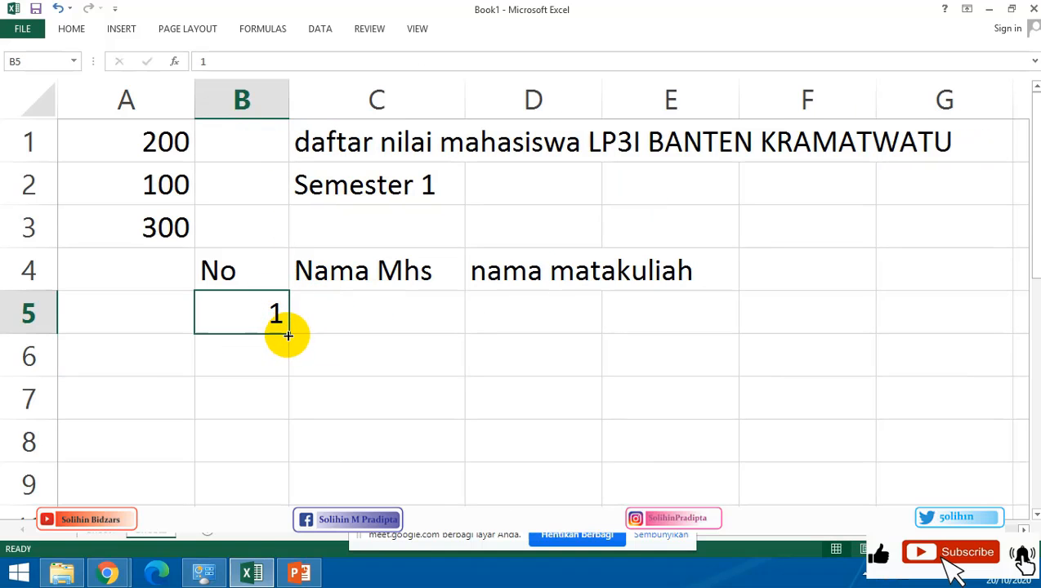
left_click_drag(286, 334, 284, 478)
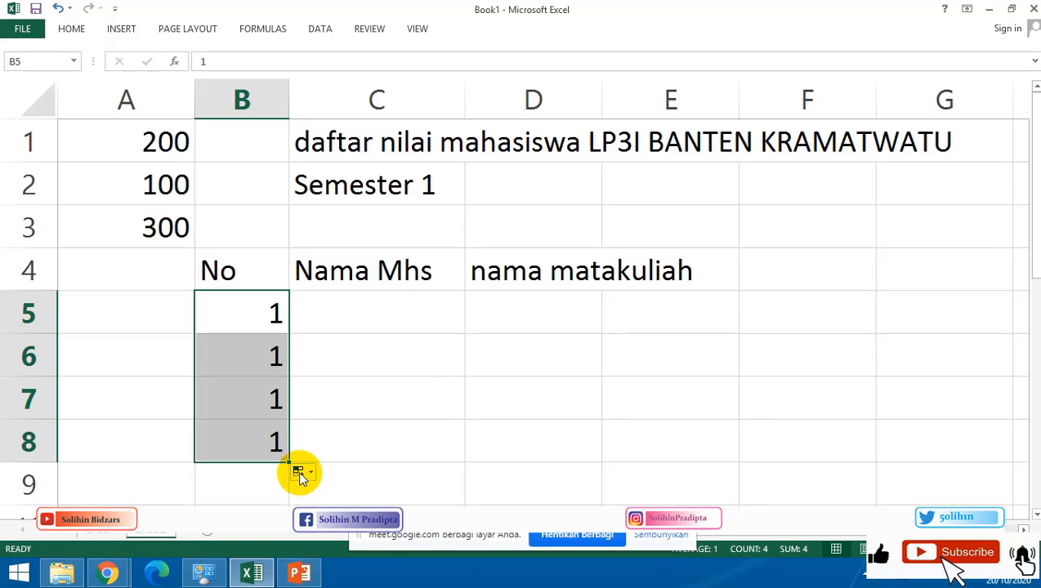
left_click(299, 472)
left_click(327, 402)
left_click(267, 478)
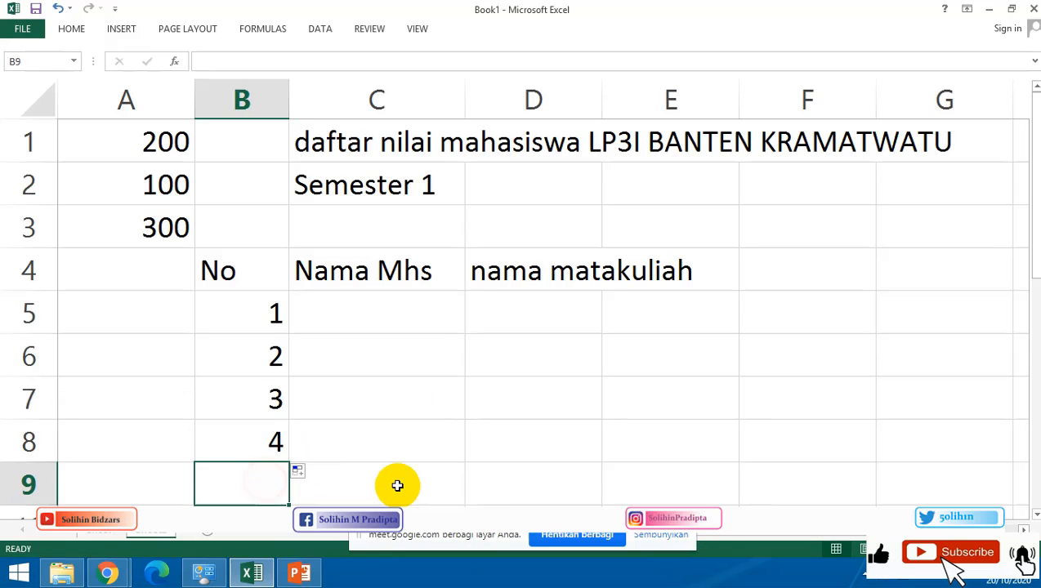
type("5")
key("Return")
Consult the Chrome window and enter the five students' names under "Nama Mhs" in C5:C9.
key("Right")
key("Up")
key("Up")
key("Up")
key("Up")
key("Up")
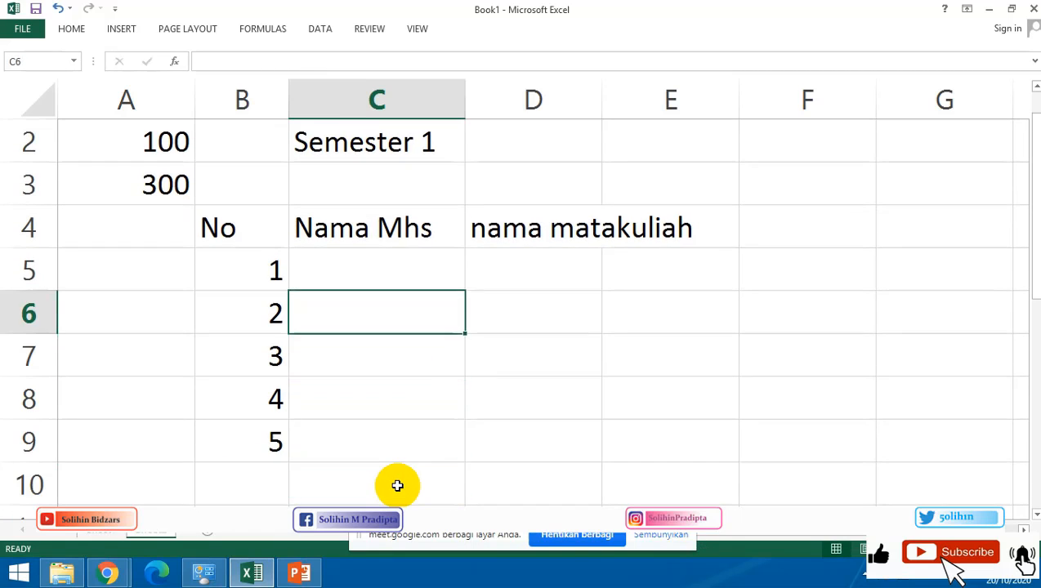
key("alt+Tab")
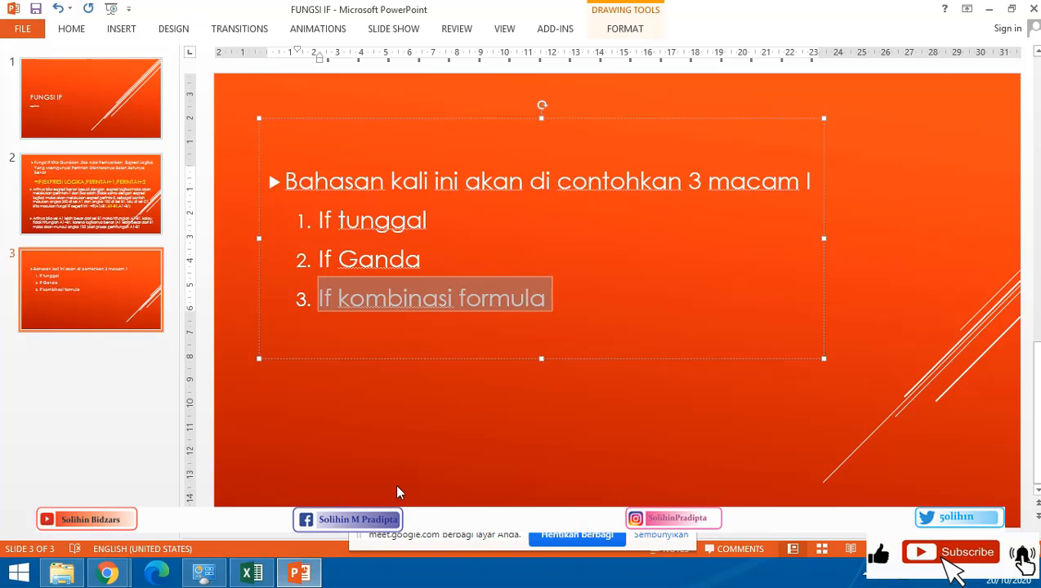
key("alt+Tab")
mouse_move(125, 570)
left_click(181, 451)
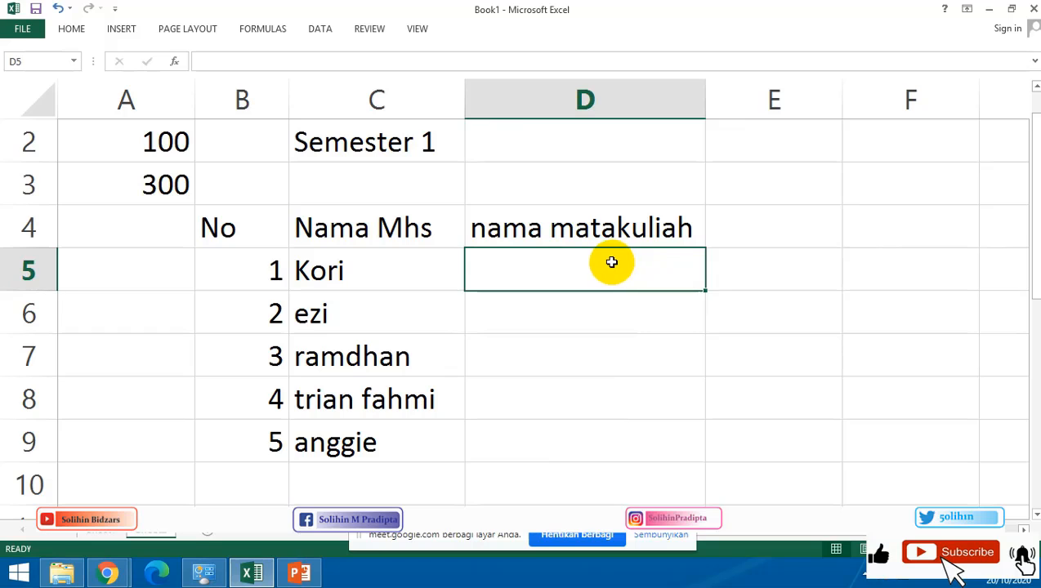
Narrow column D and enter the course names "Word" in D5 and "Aexcel" in E5.
left_click_drag(702, 86, 590, 179)
left_click(665, 249)
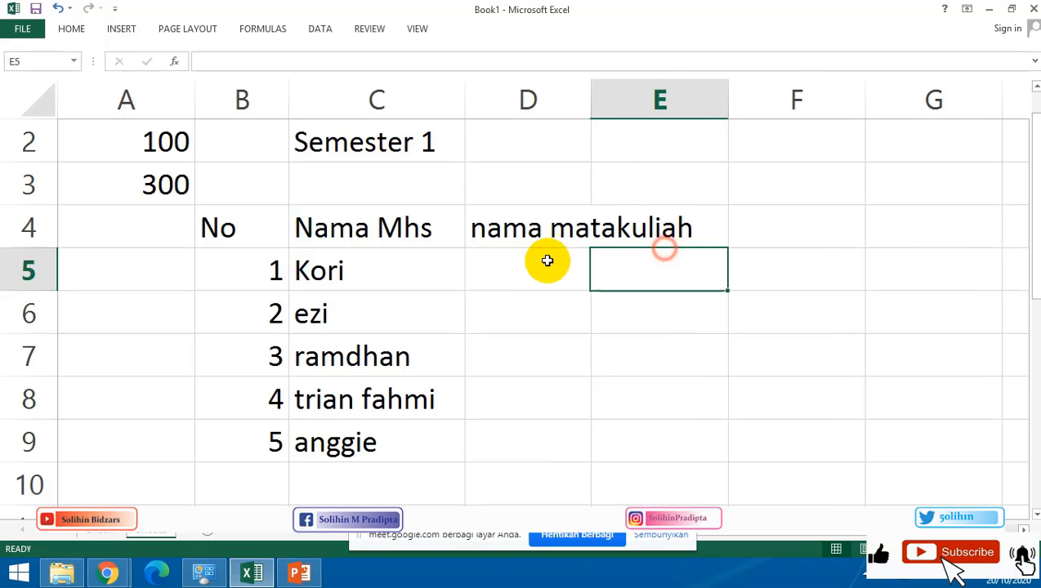
left_click(546, 268)
type("Word")
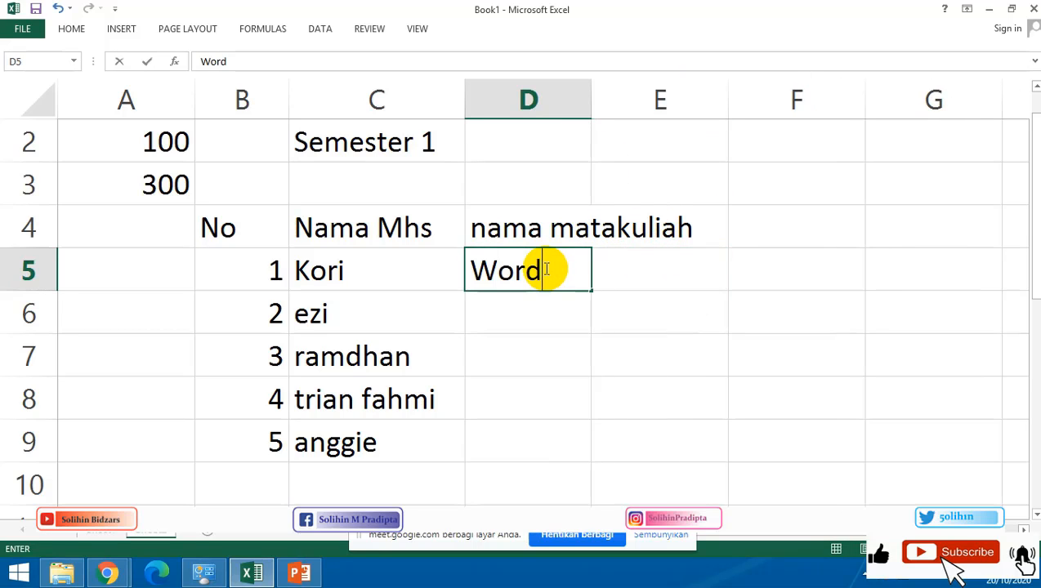
key("Tab")
key("Tab")
key("shift+Tab")
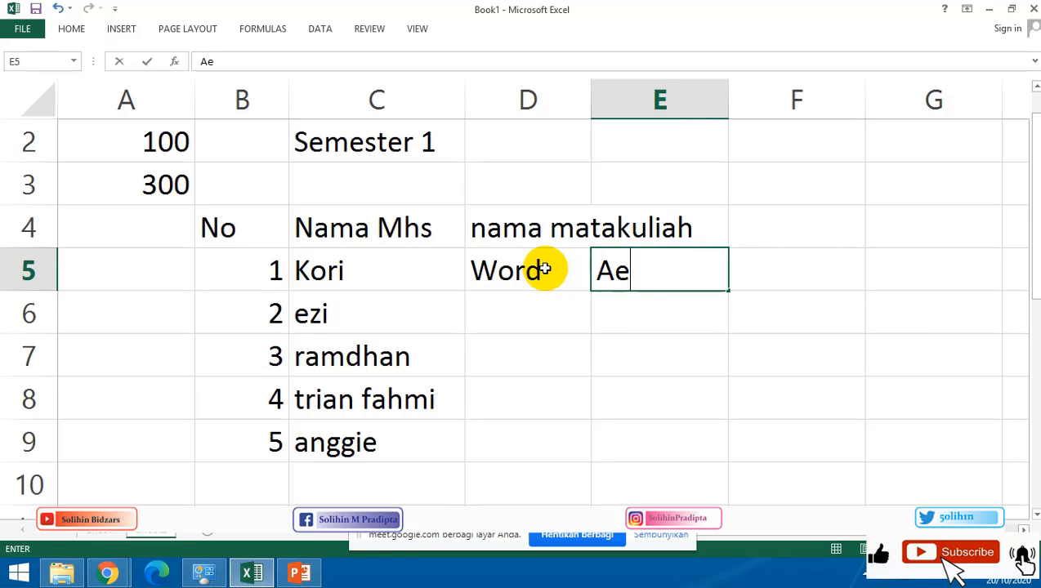
type("Aexcel")
key("Return")
key("Right")
key("Up")
Enter the course name "Acces" in F5, correcting its spelling.
type("A")
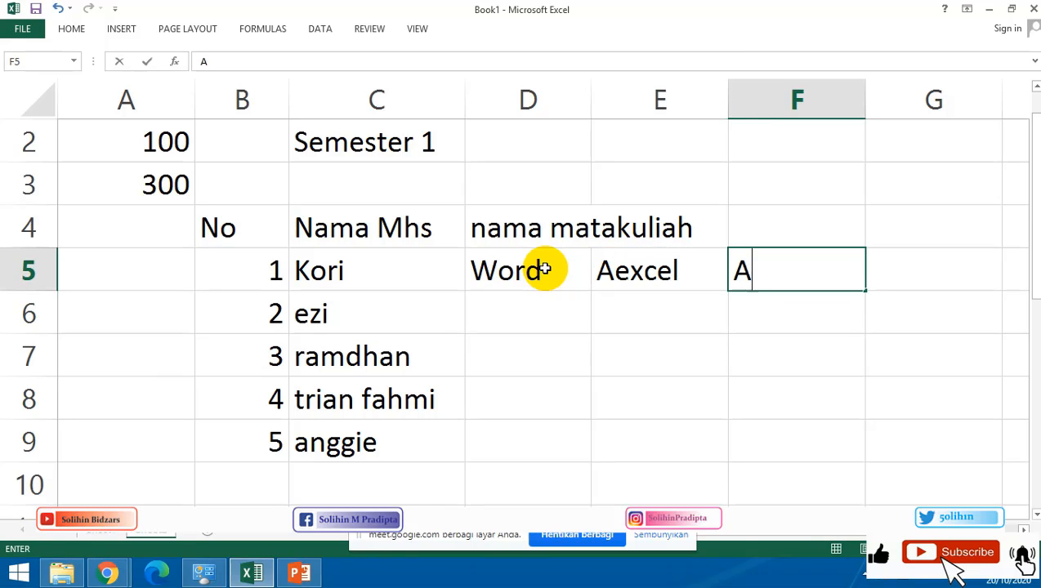
key("Return")
type("\\")
key("Up")
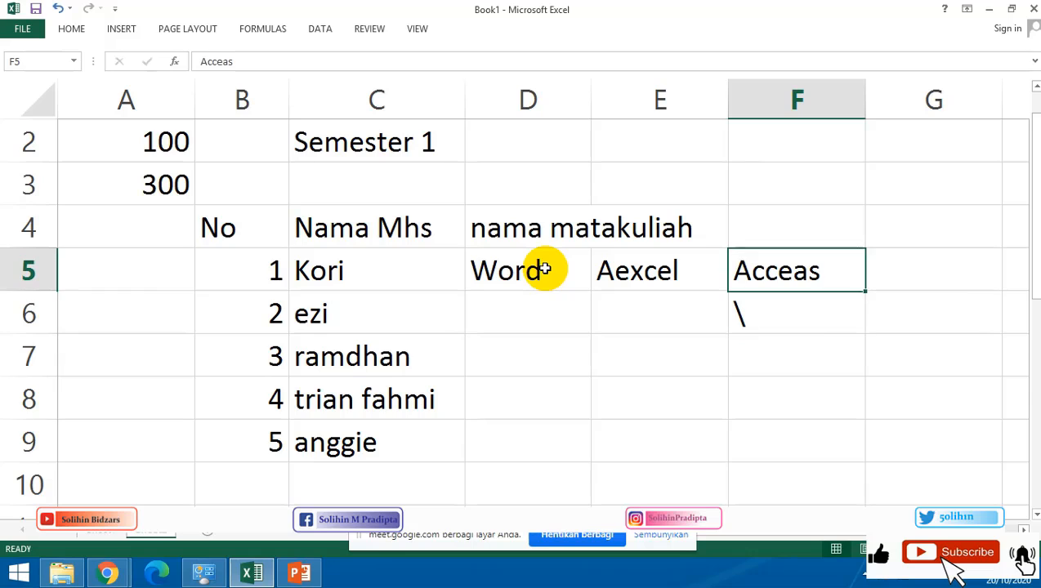
type("Ac")
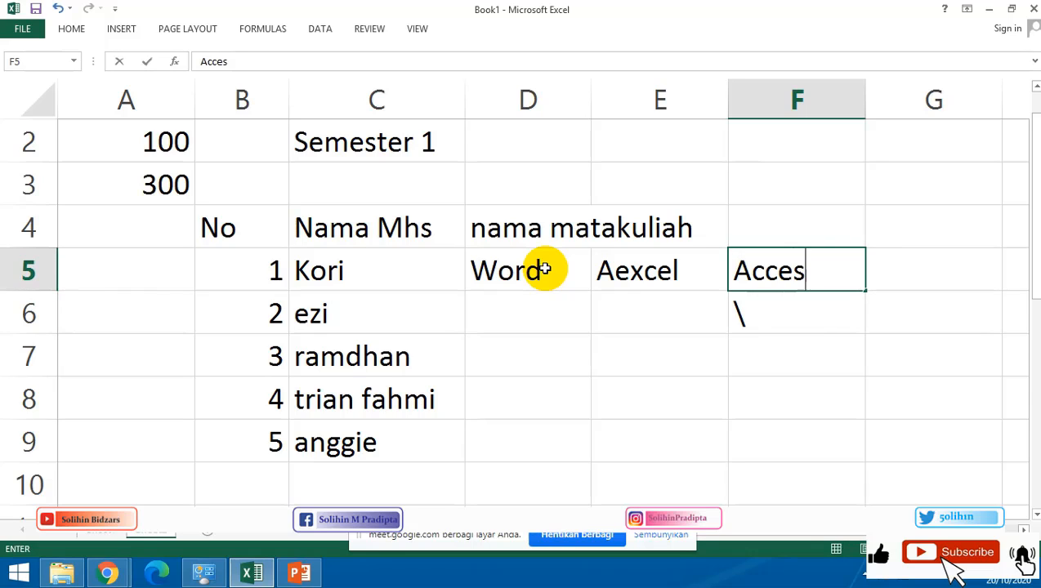
type("ces")
key("Return")
Enter the course name "Inggris" in G5, correcting its last letter.
key("Right")
key("Up")
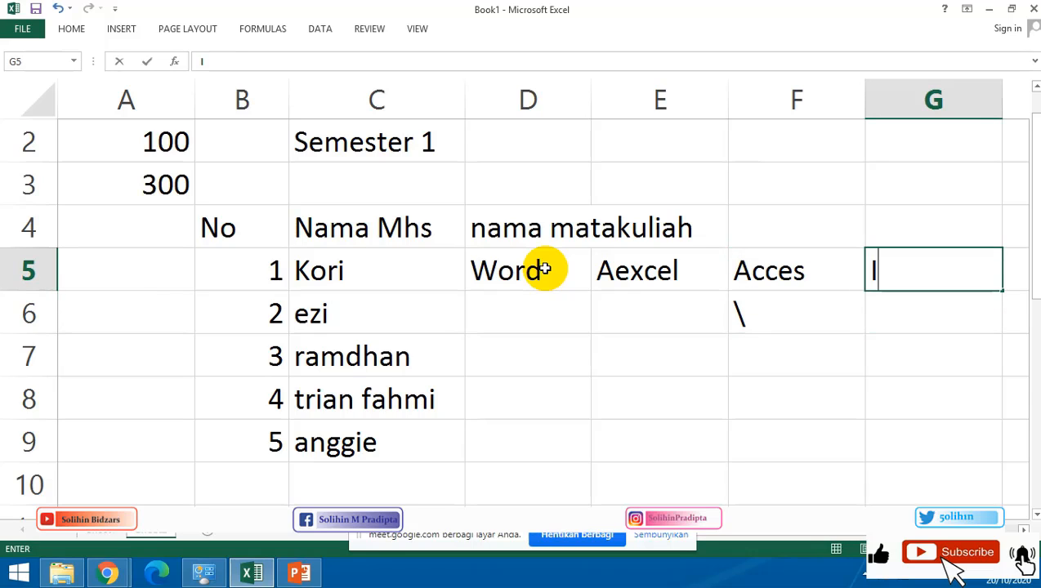
key("Return")
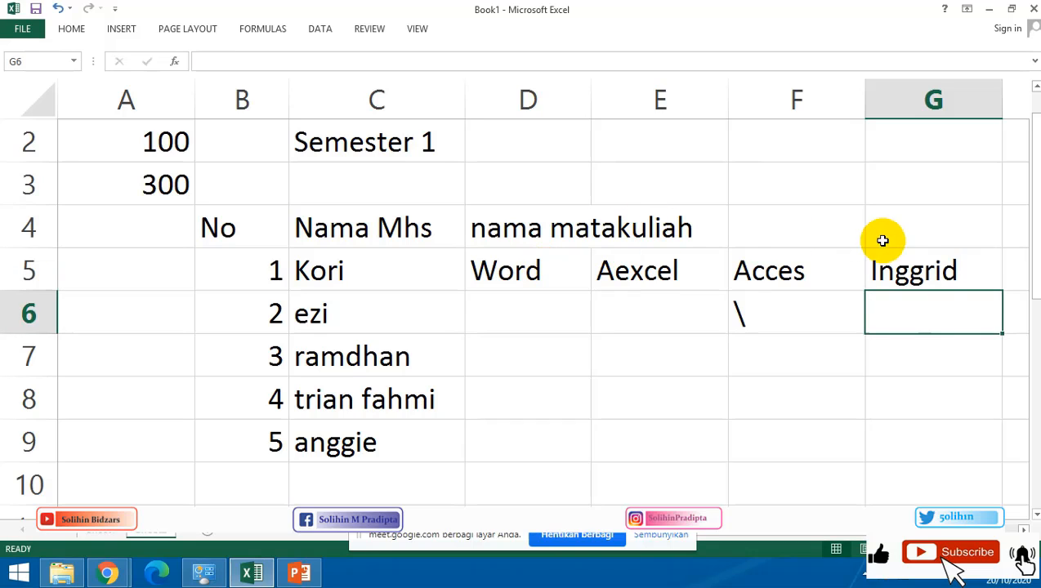
left_click(920, 259)
double_click(972, 269)
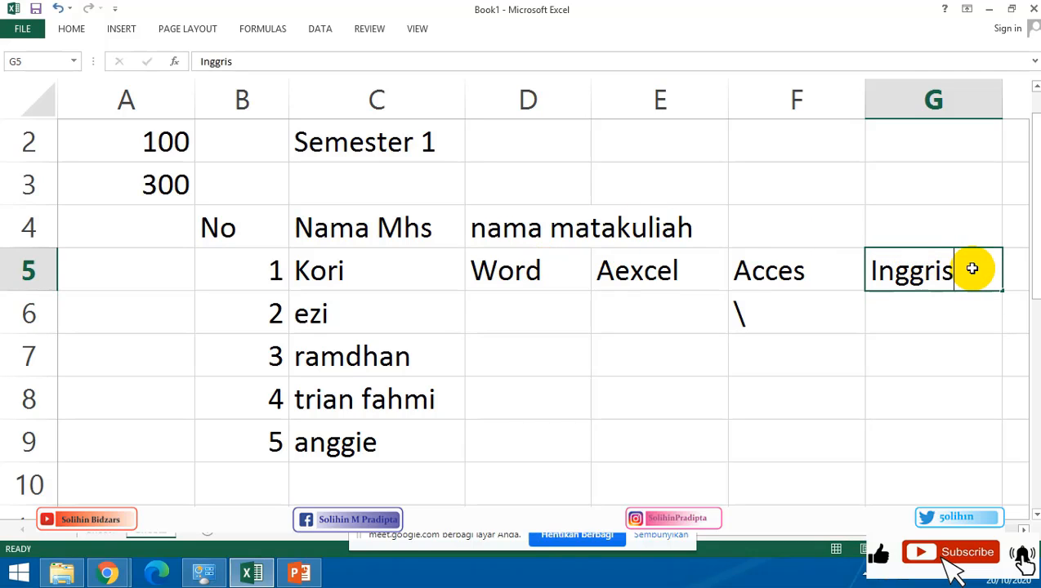
key("Return")
left_click(764, 384)
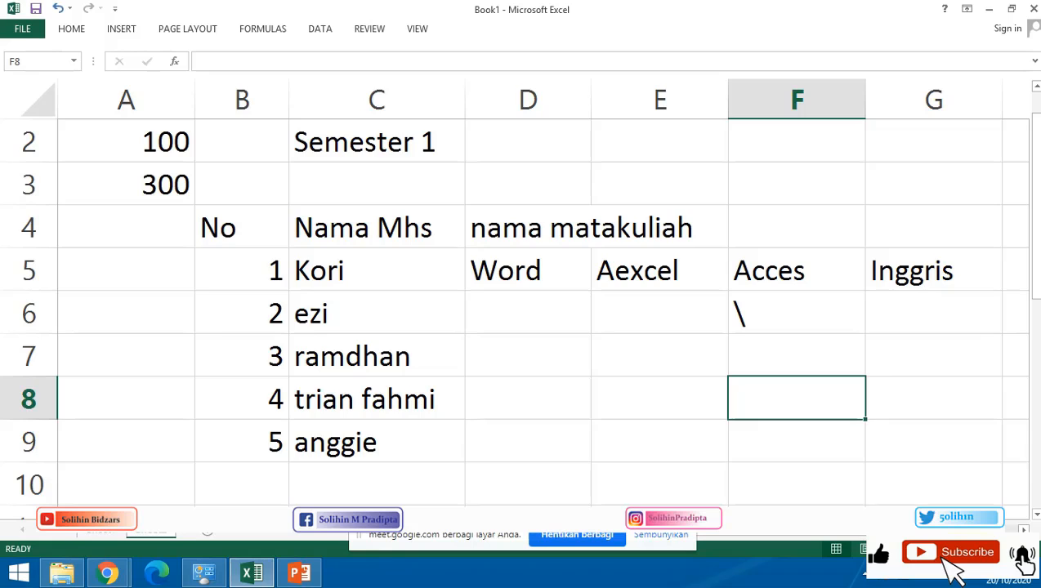
Delete the stray backslash from cell F6.
scroll(653, 314, "down", 5)
left_click(667, 275)
left_click(523, 252)
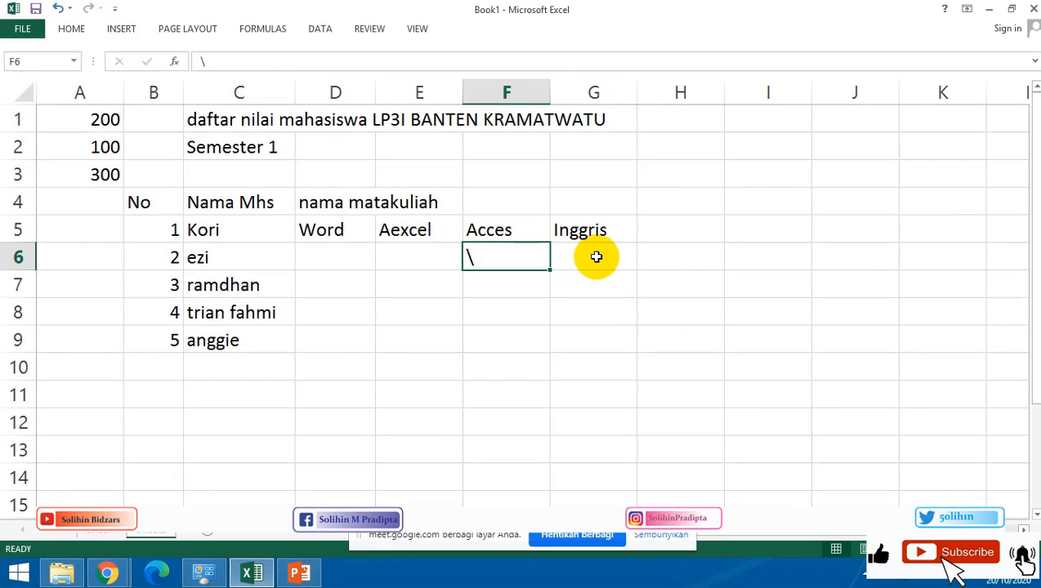
key("Escape")
Add the headers "Total Nilai" in H5 and "Ket" in I5.
left_click(678, 226)
type("Tot")
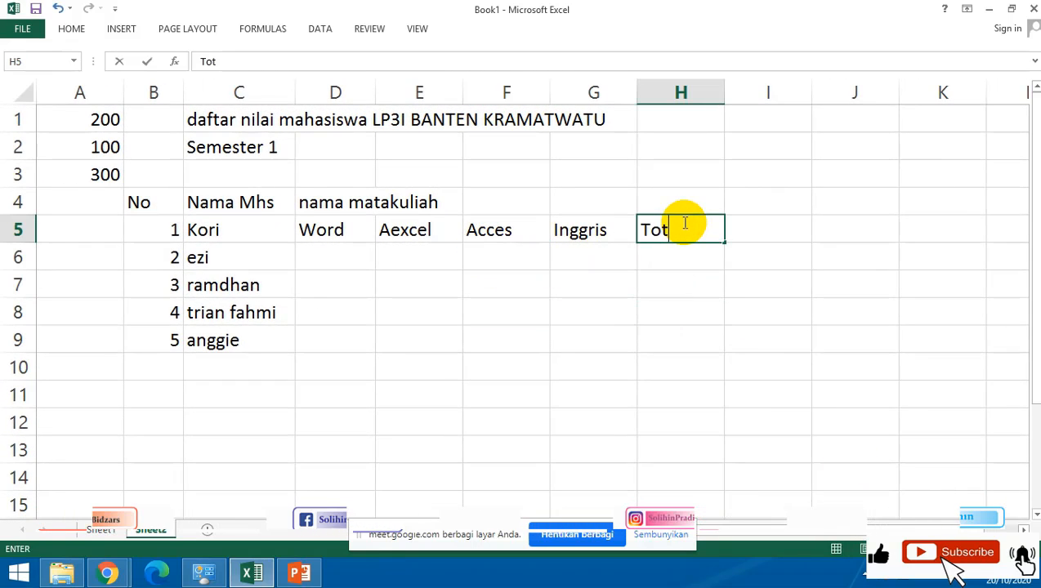
type("al")
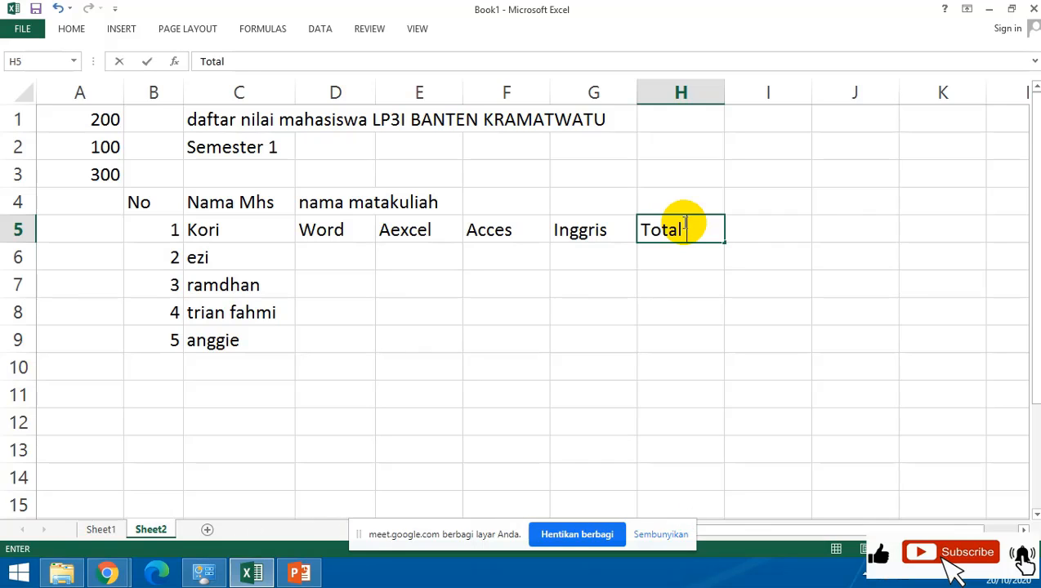
type(" Nilai")
key("Return")
key("Right")
key("Up")
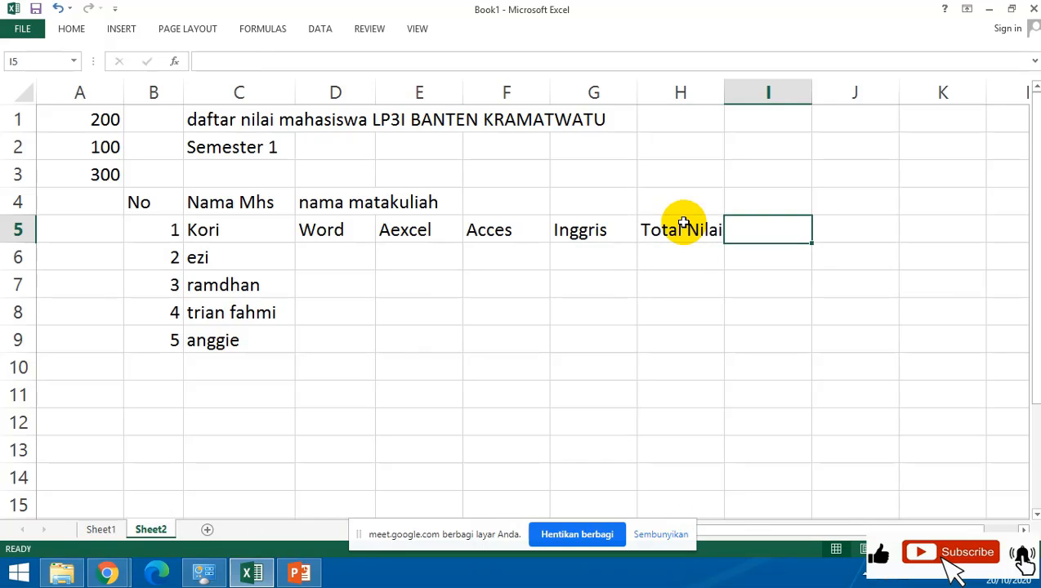
key("Return")
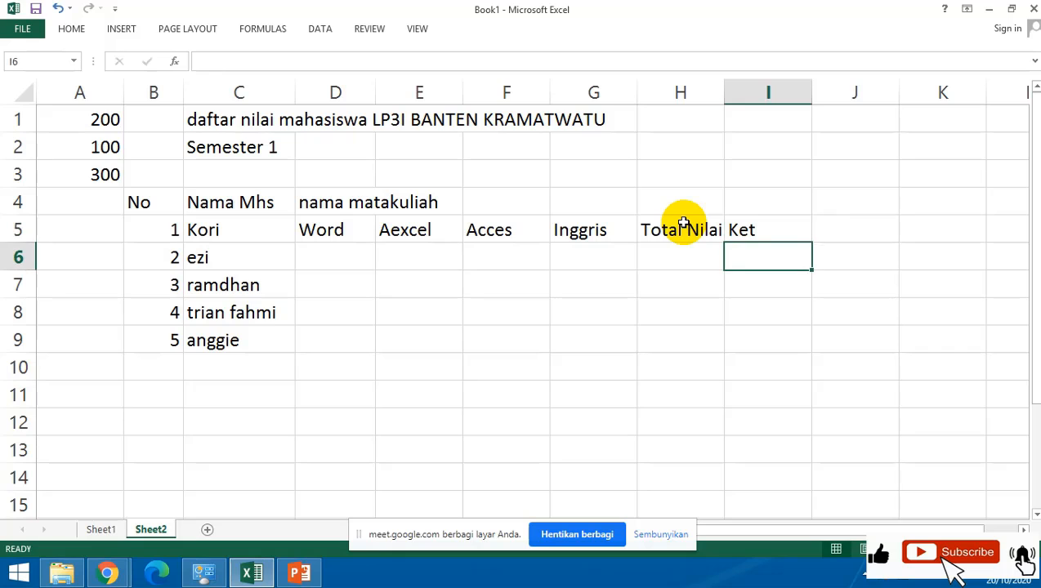
left_click(739, 219)
left_click(683, 274)
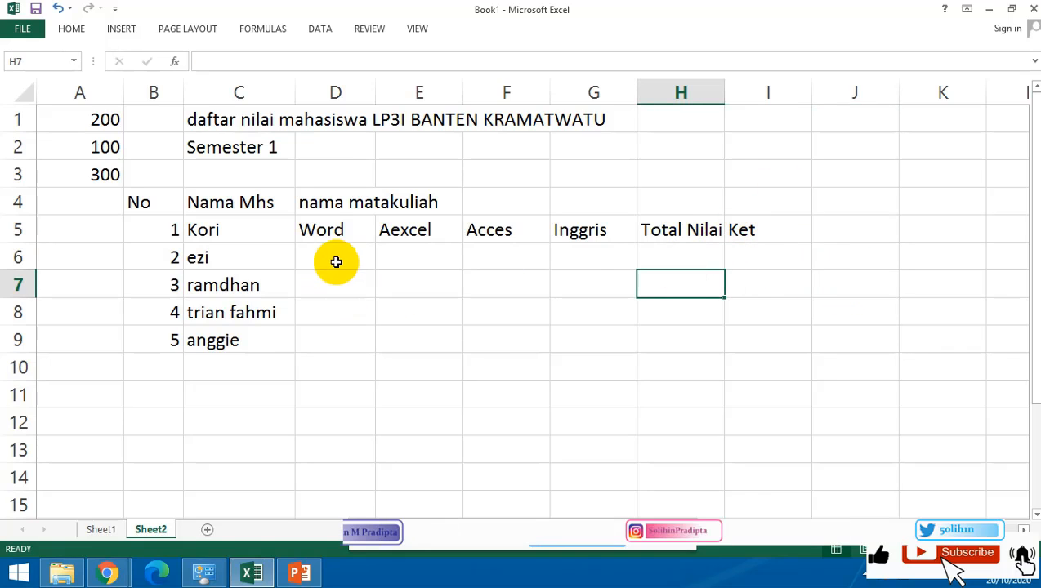
Merge and center the "nama matakuliah" header across D4:H4.
left_click_drag(331, 205, 741, 210)
left_click(71, 29)
left_click(588, 375)
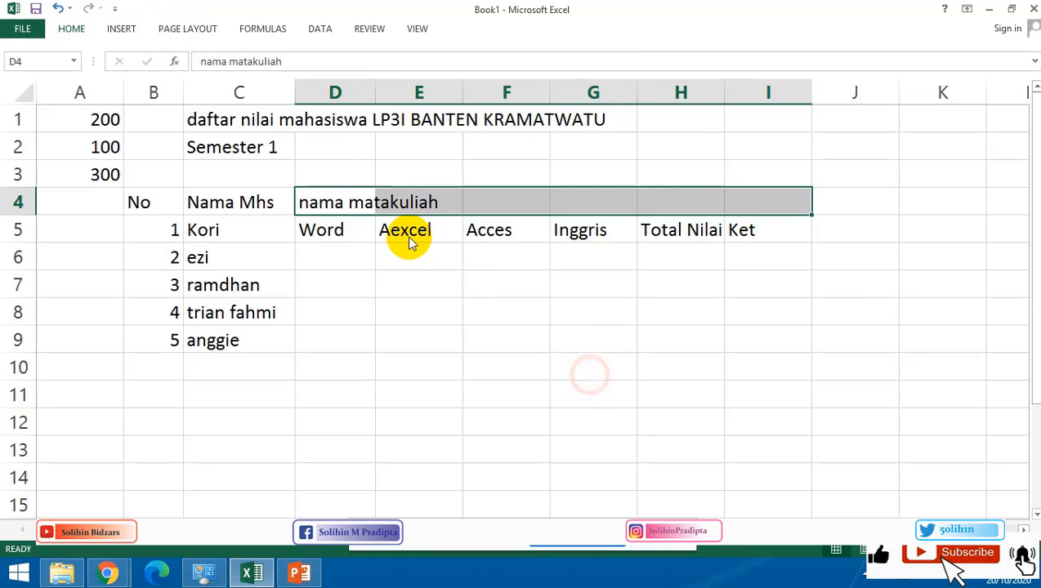
left_click_drag(335, 205, 669, 196)
left_click(72, 29)
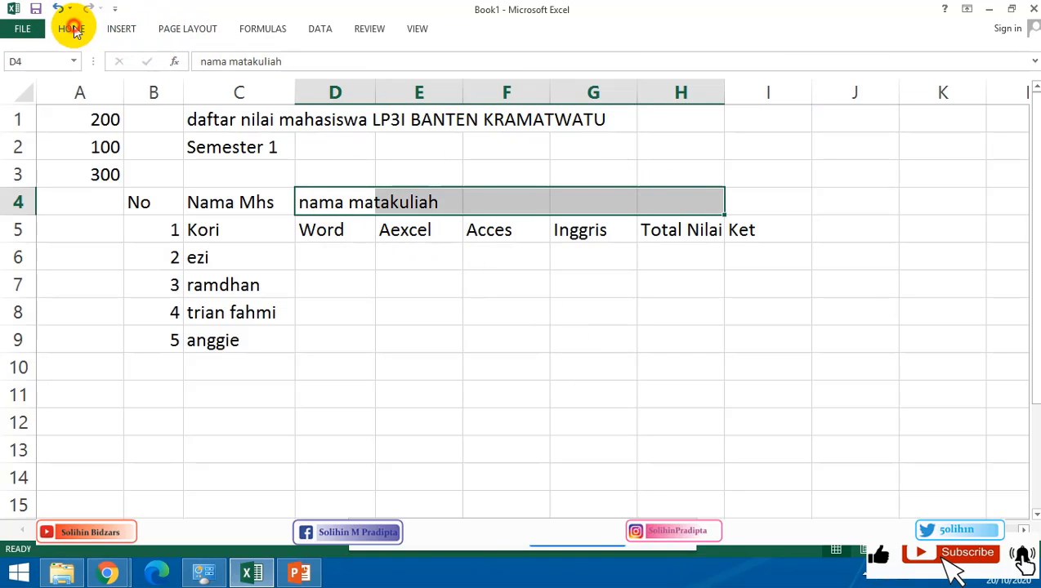
left_click(406, 78)
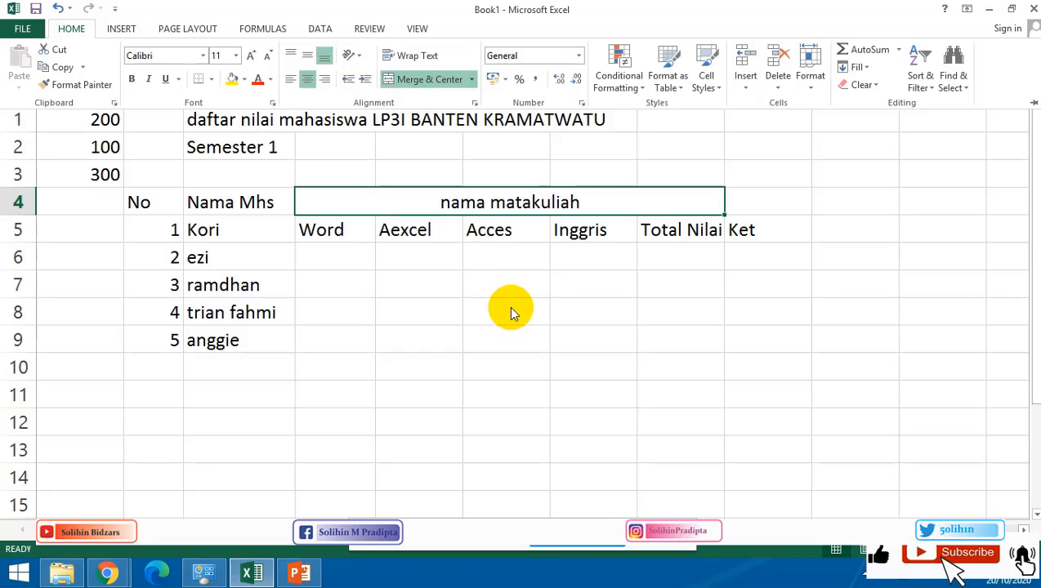
Apply all borders to the table range B4:I10.
left_click_drag(153, 204, 749, 365)
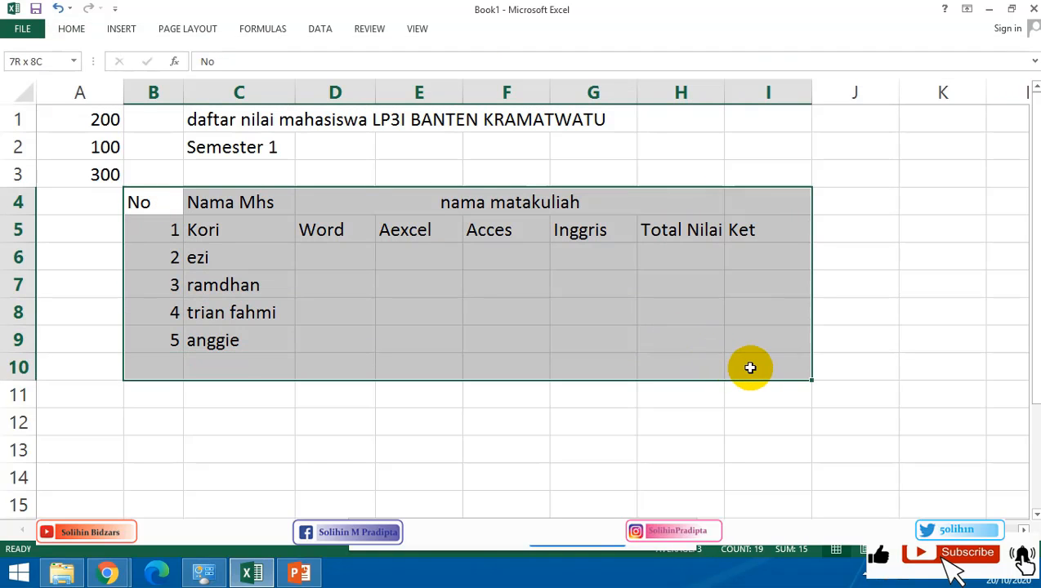
left_click(101, 37)
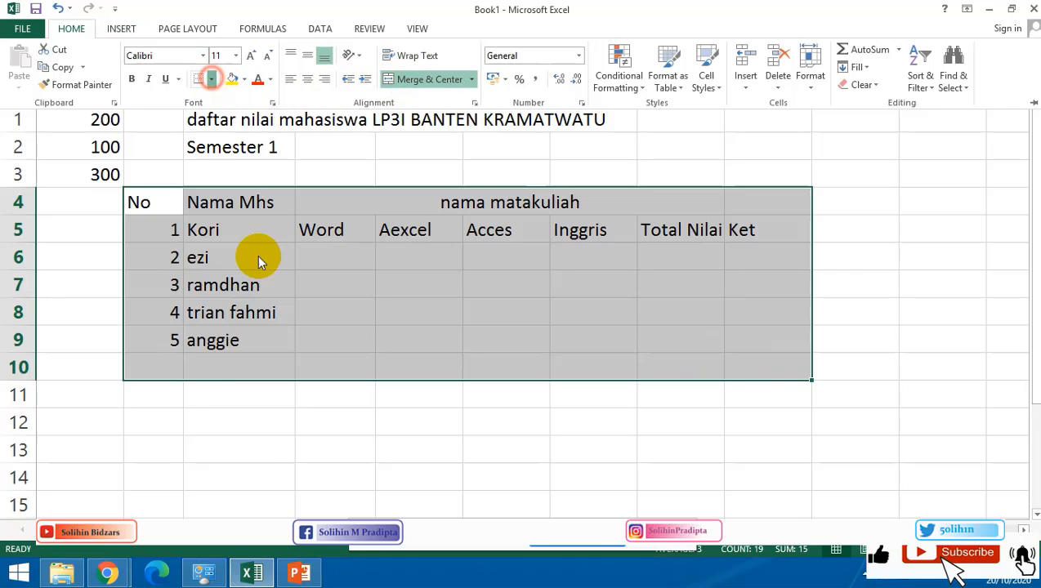
left_click(211, 79)
left_click(209, 206)
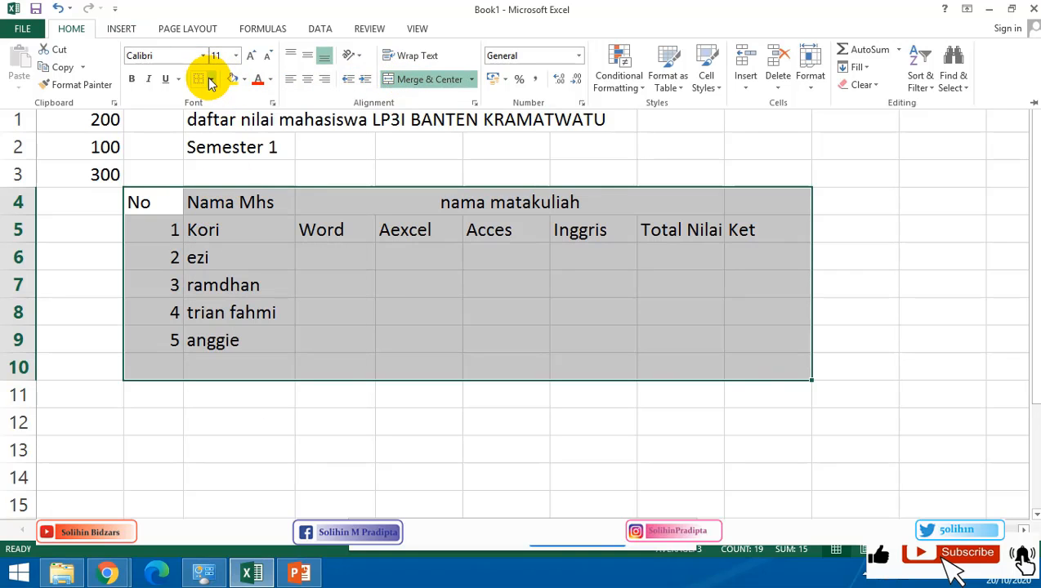
left_click(211, 78)
left_click(230, 204)
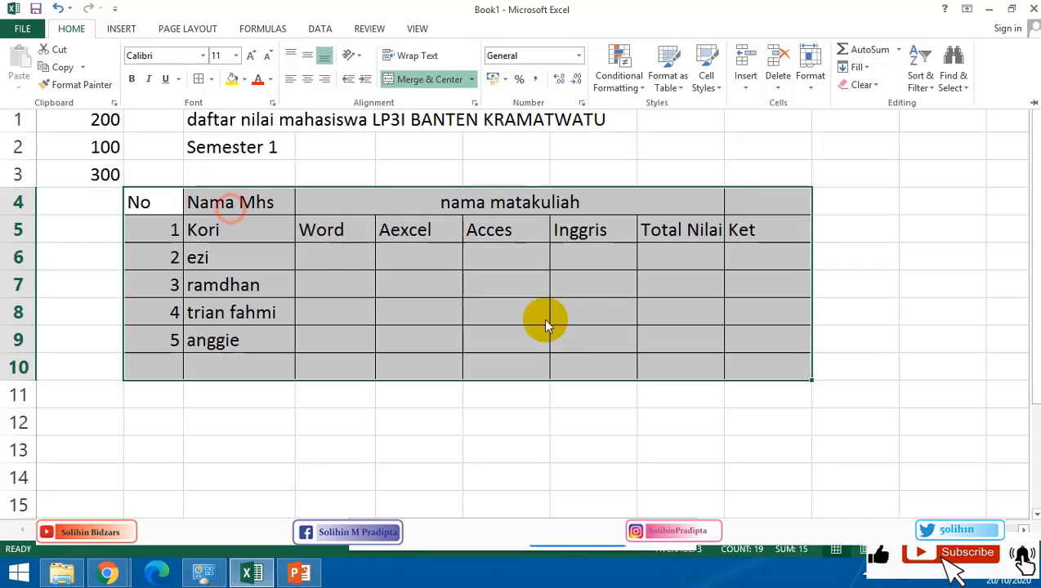
left_click(622, 319)
left_click(440, 322)
Center the row 4 headers in B4:I4 and fill them with a grey theme color.
left_click_drag(159, 205, 736, 190)
left_click(71, 29)
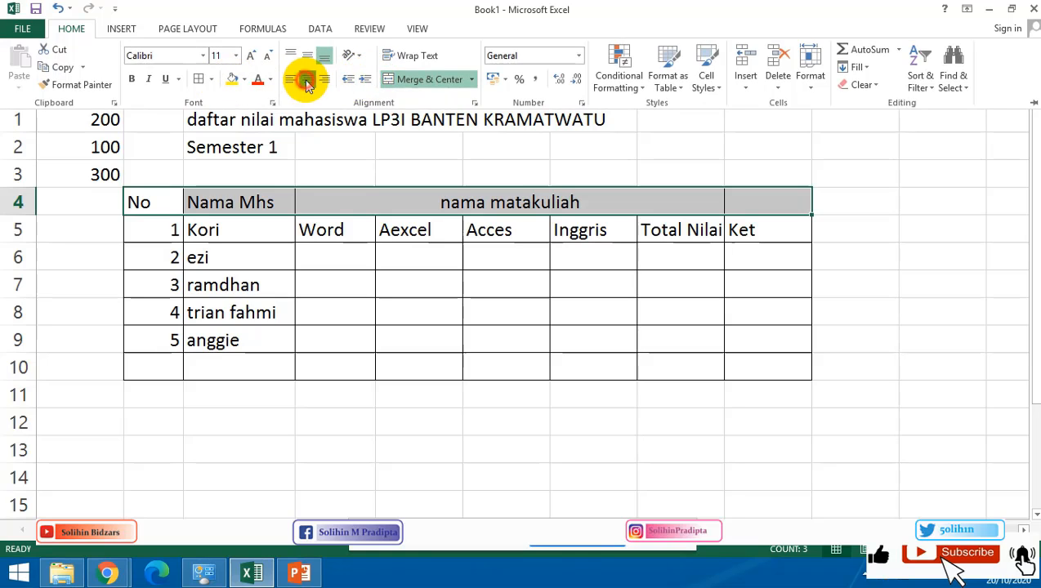
left_click(306, 81)
left_click(243, 80)
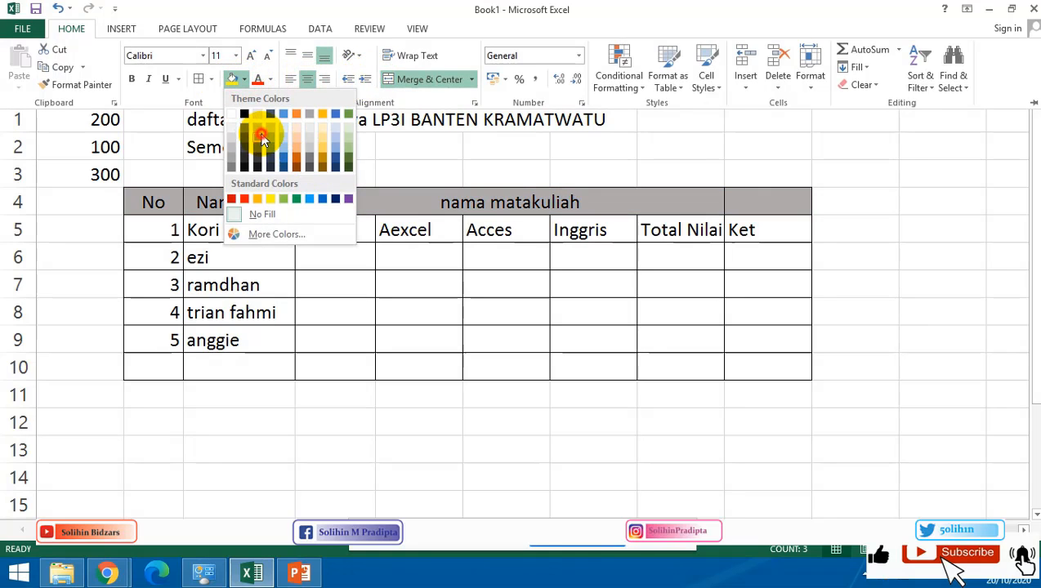
left_click(260, 137)
left_click(481, 278)
left_click(464, 335)
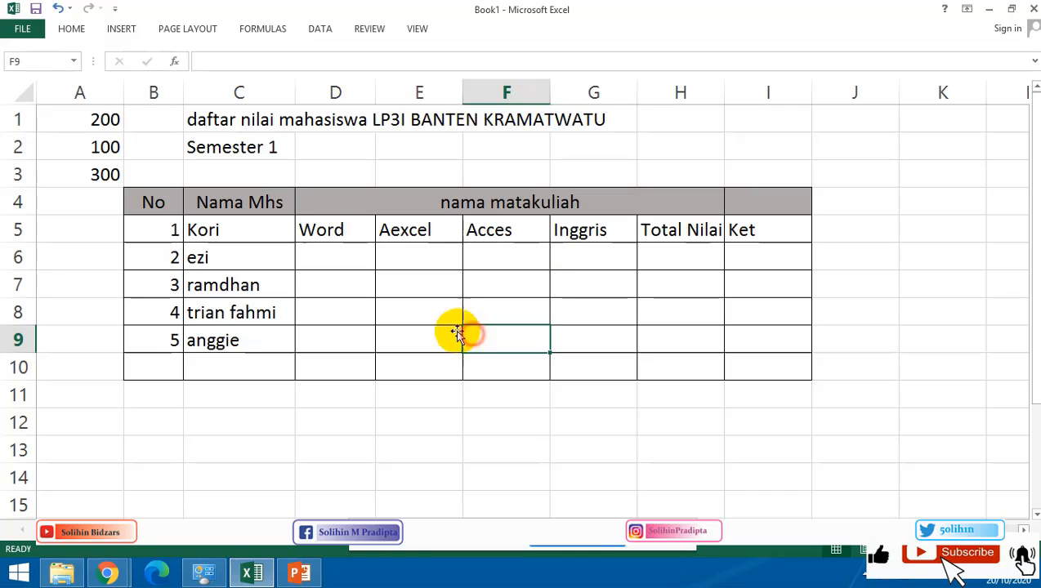
Extend the grey header fill to row 5 so that it covers B4:I5.
left_click_drag(154, 202, 738, 231)
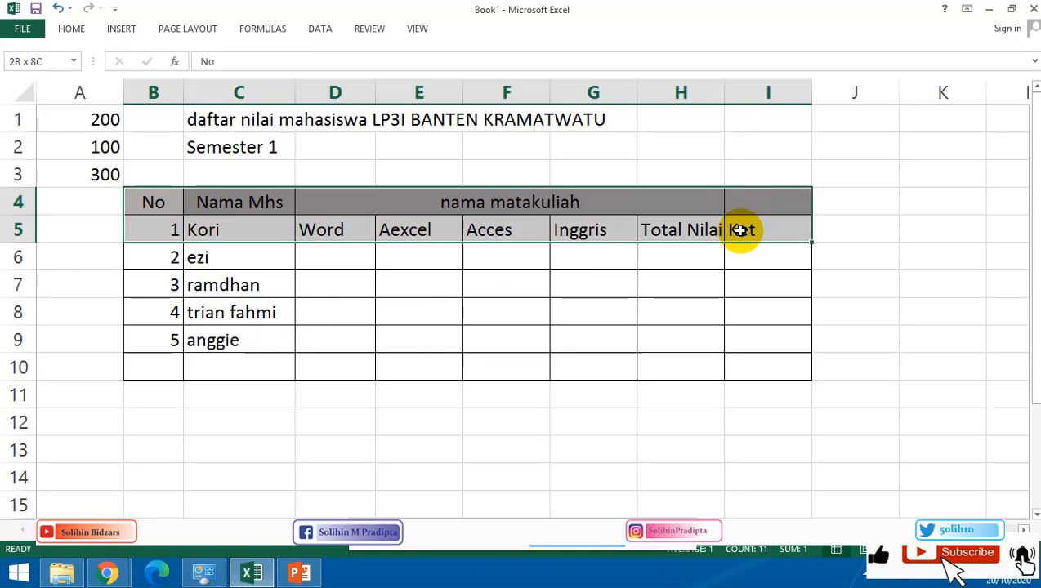
left_click(72, 30)
left_click(233, 78)
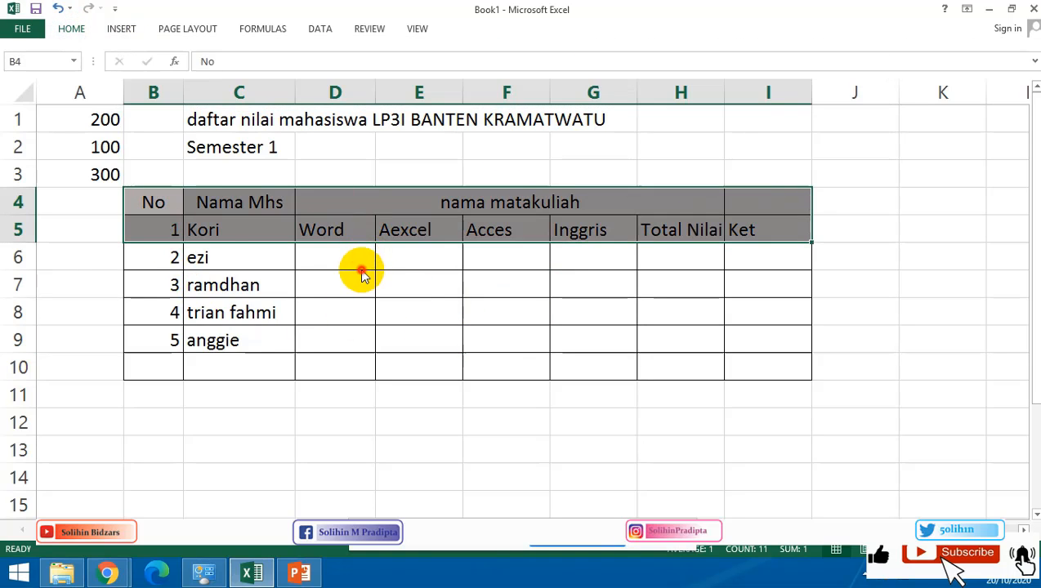
left_click(361, 269)
left_click(246, 250)
left_click(433, 306)
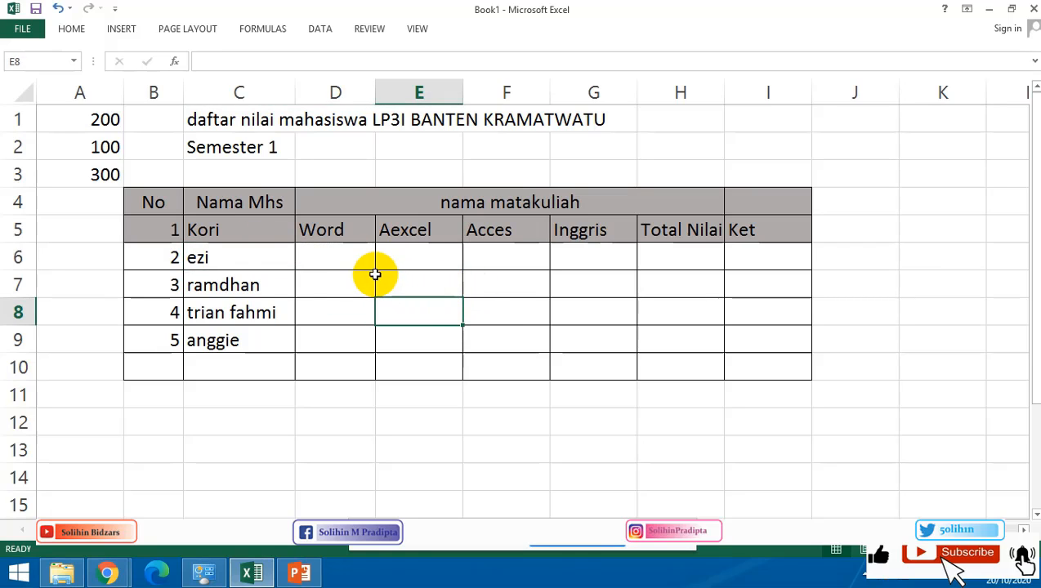
Move the numbers and student names down one row to B6:C10 and remove the fill from B6:C6.
left_click_drag(173, 230, 227, 370)
left_click_drag(168, 250, 256, 256)
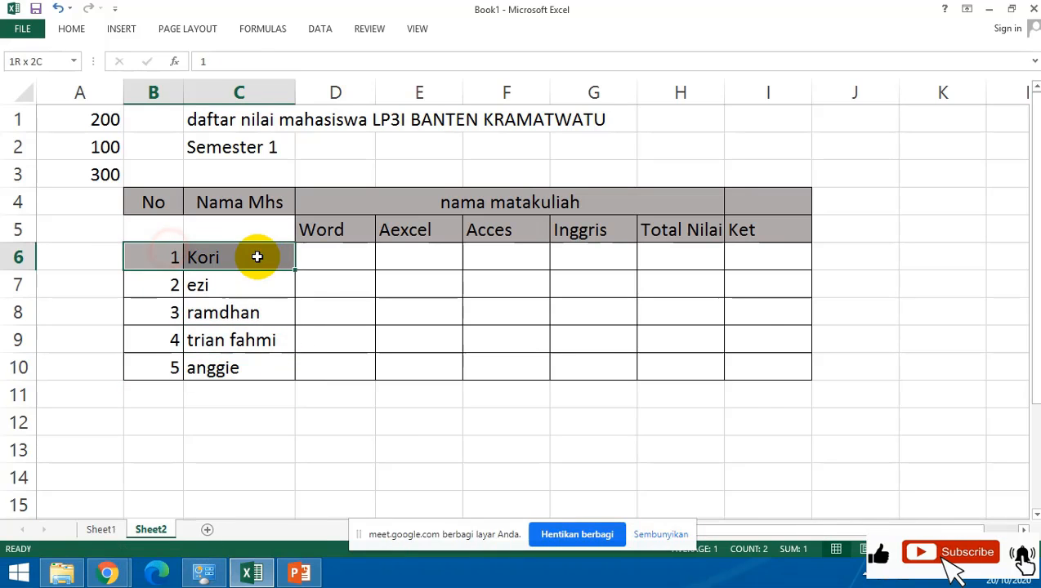
left_click(71, 28)
left_click(243, 79)
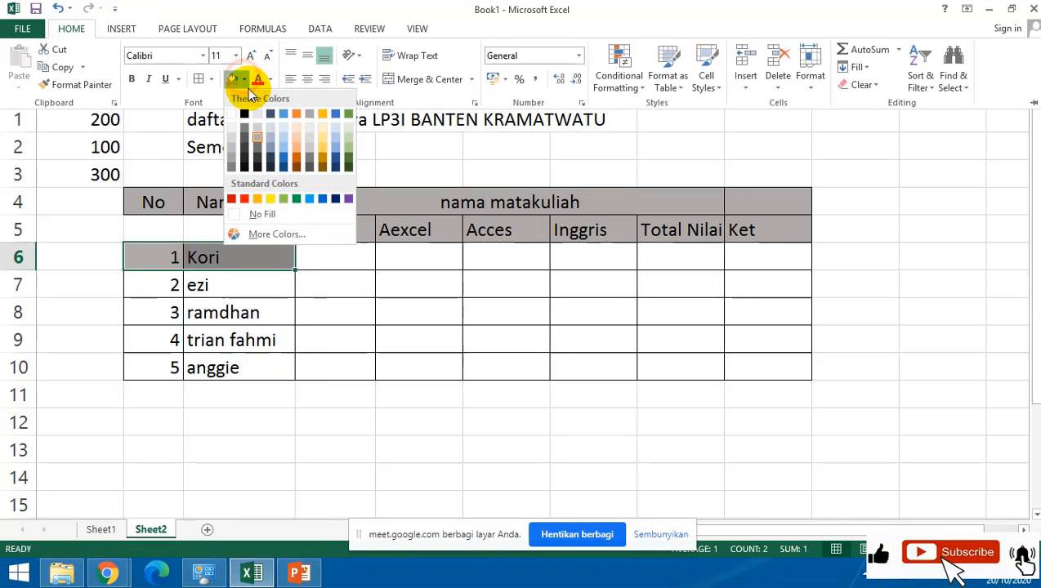
left_click(249, 211)
Apply borders to the header cells B5:D5.
left_click_drag(154, 230, 342, 232)
left_click(82, 29)
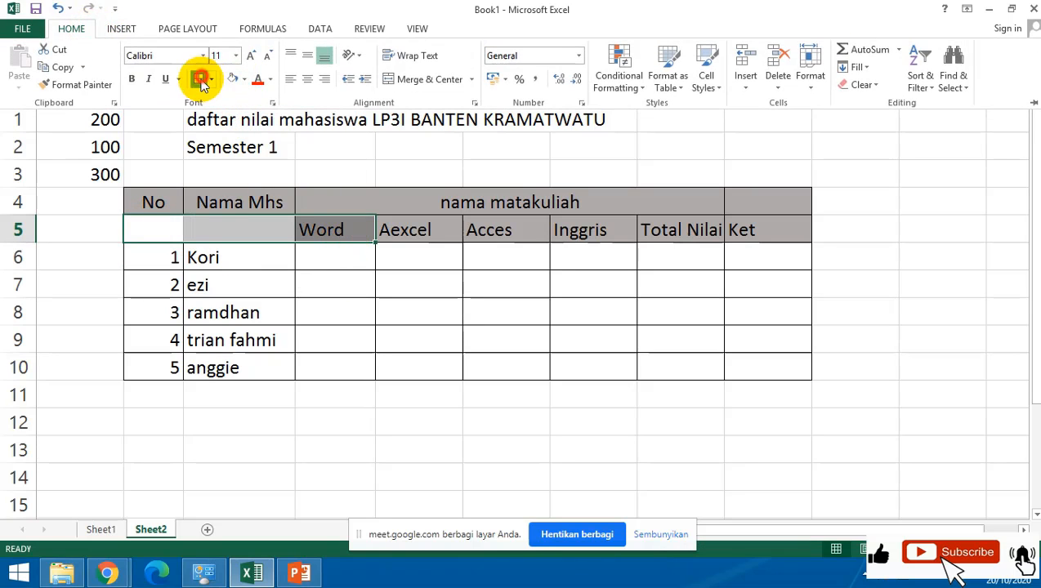
left_click(326, 262)
left_click(166, 230)
Merge and center the No header across B4:B5 and the Nama Mhs header across C4:C5.
left_click_drag(153, 200, 155, 219)
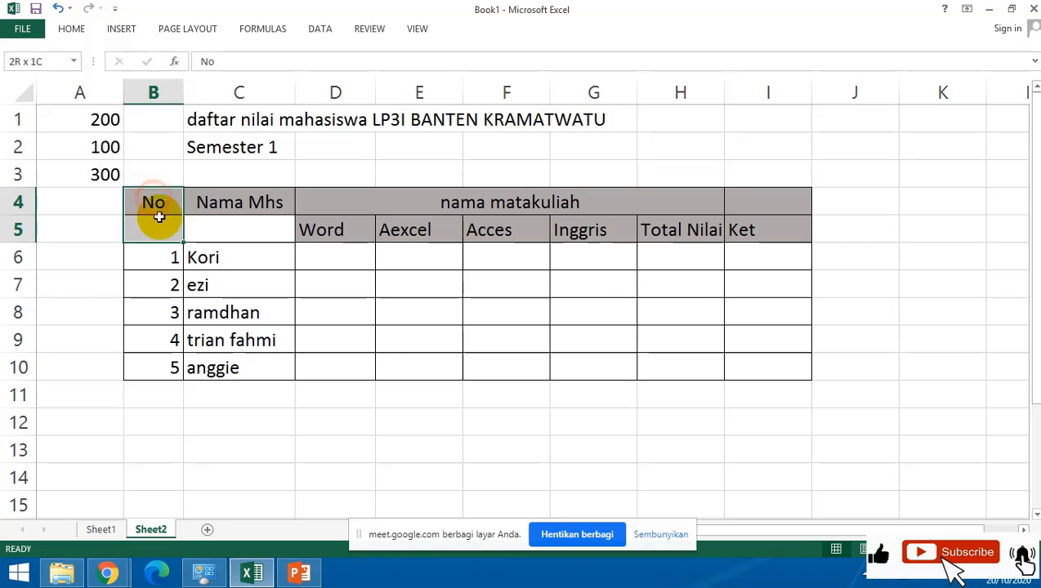
left_click(71, 28)
left_click(412, 74)
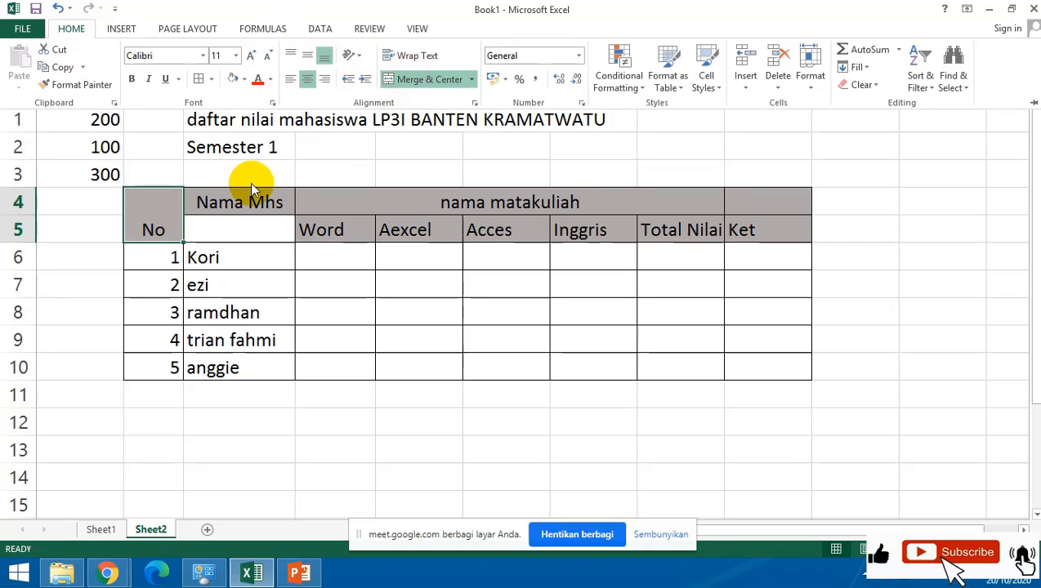
left_click_drag(249, 194, 249, 226)
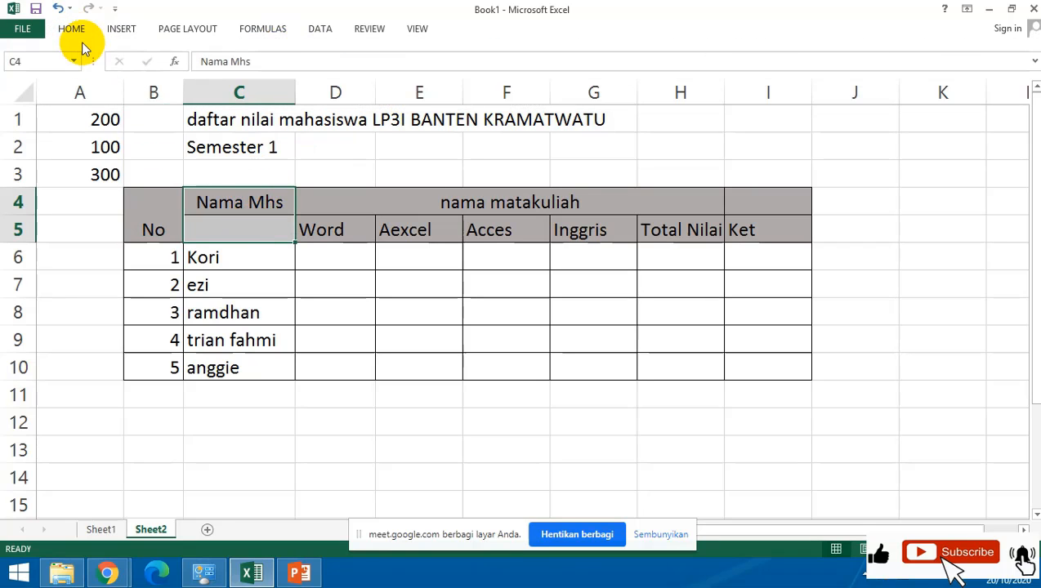
left_click(72, 30)
left_click(413, 76)
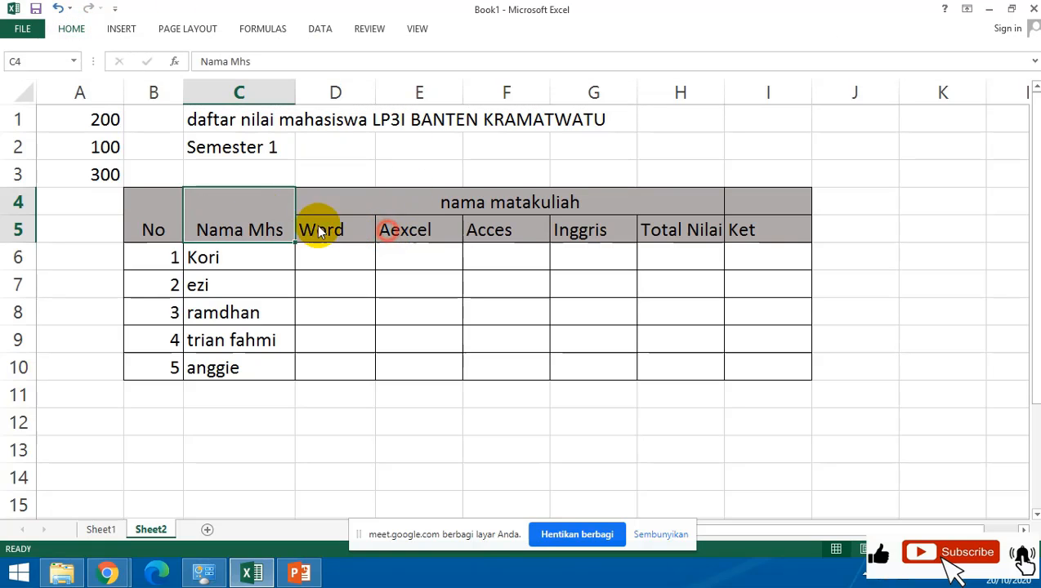
Vertically middle-align the header block B4:I5.
left_click_drag(161, 208, 727, 196)
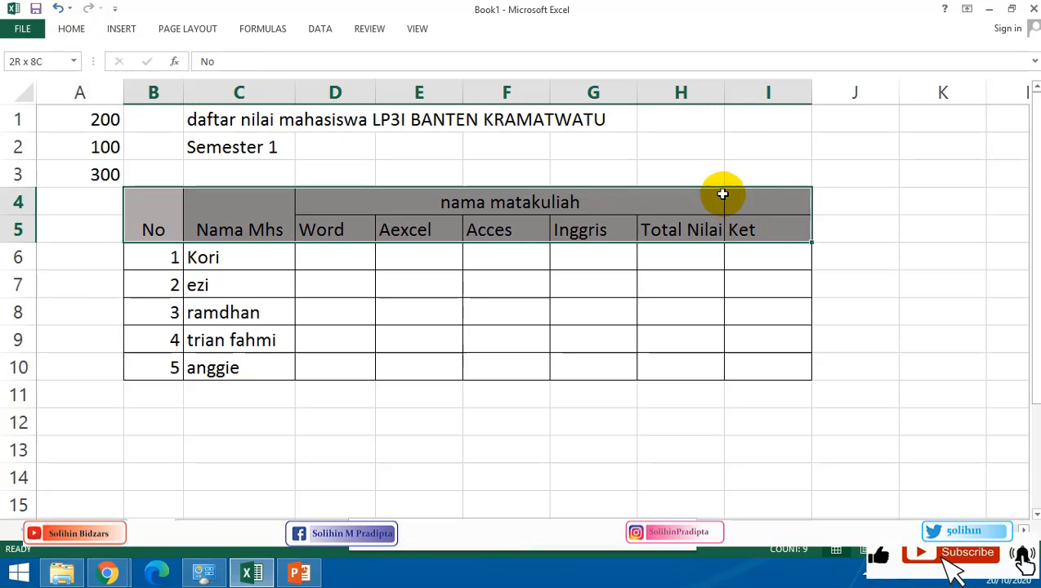
left_click(74, 29)
left_click(299, 46)
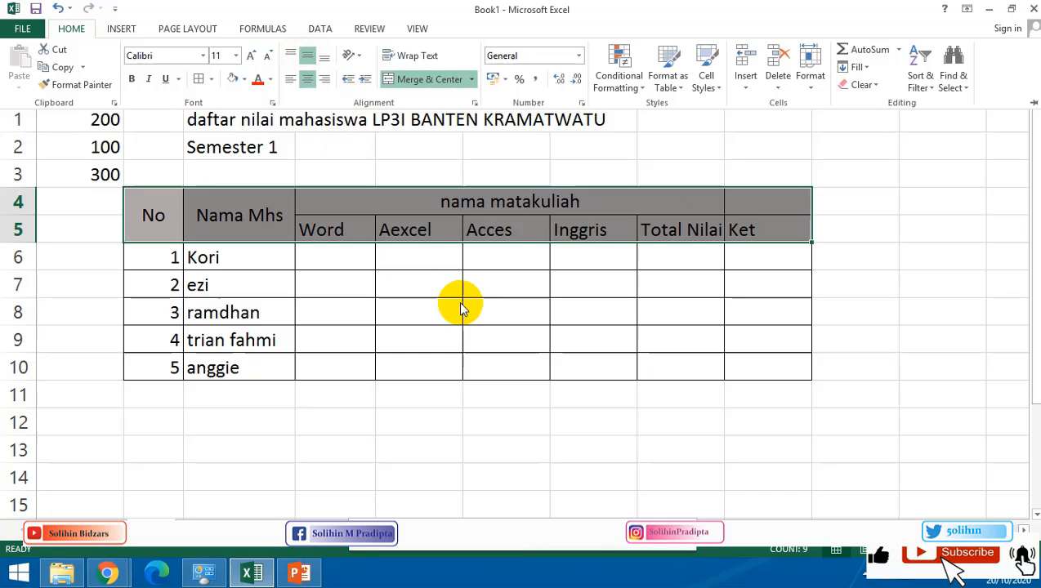
Enter the first student's scores in row 6: Word 75, Aexcel 67, Acces 70 and Inggris 80.
left_click(542, 266)
left_click(609, 270)
left_click(409, 290)
left_click(341, 254)
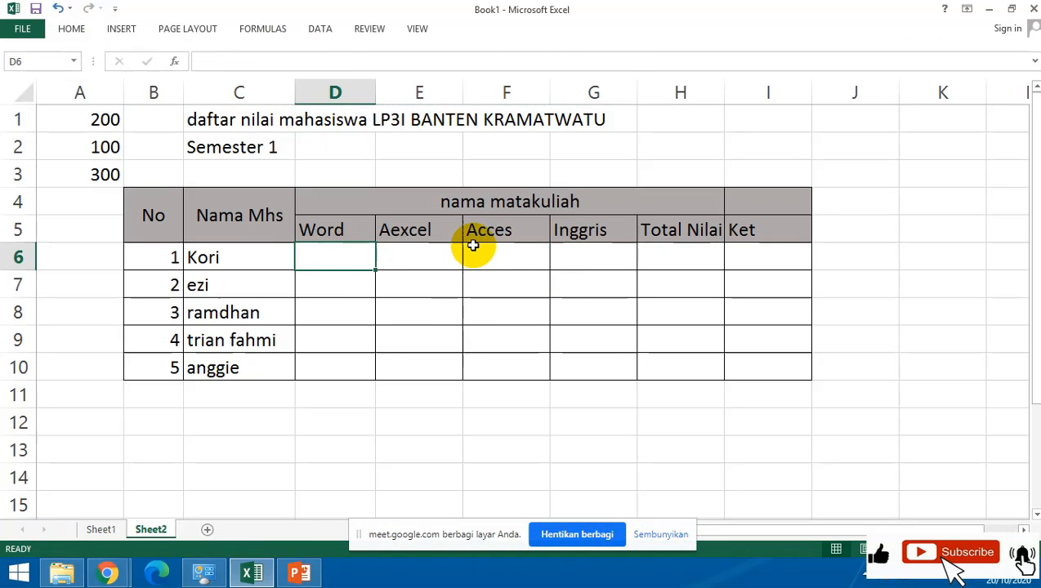
type("75")
key("Tab")
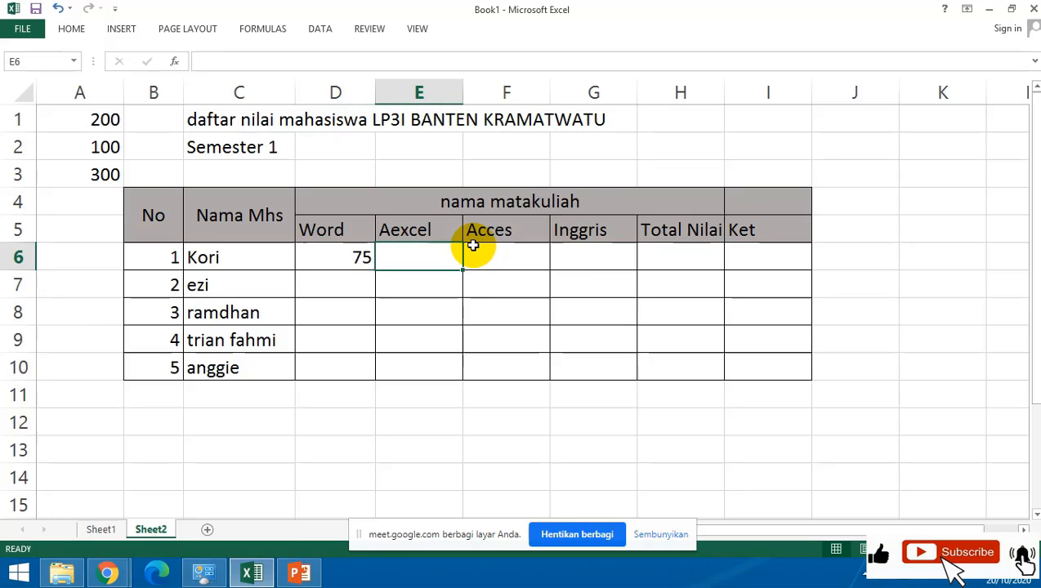
key("Up")
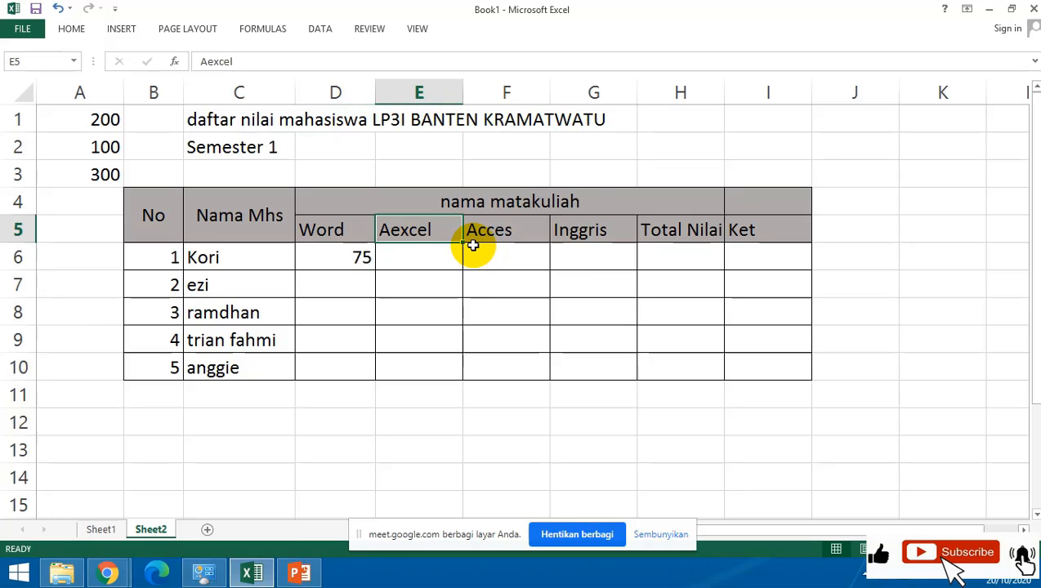
key("Down")
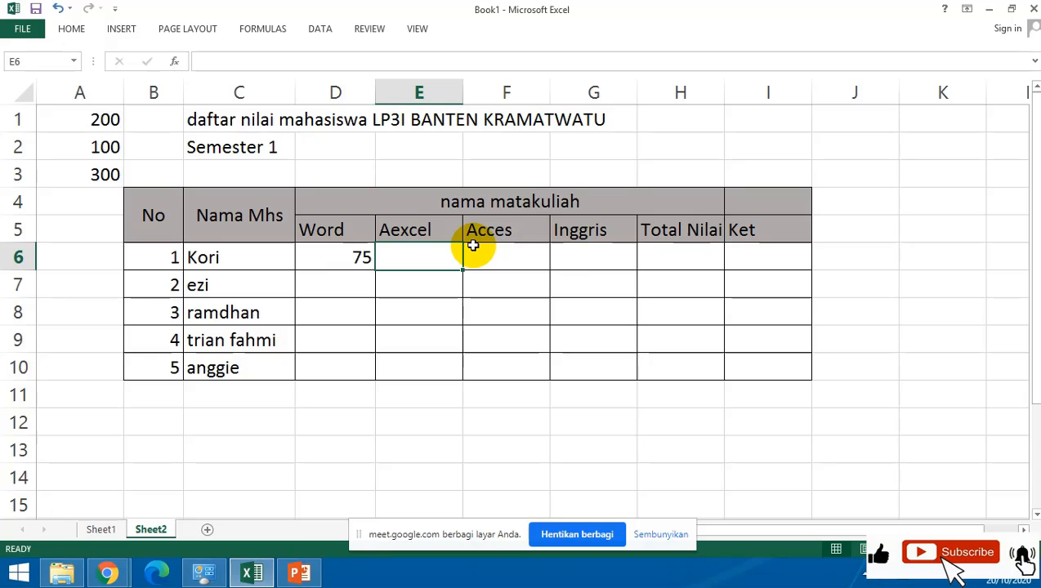
key("Tab")
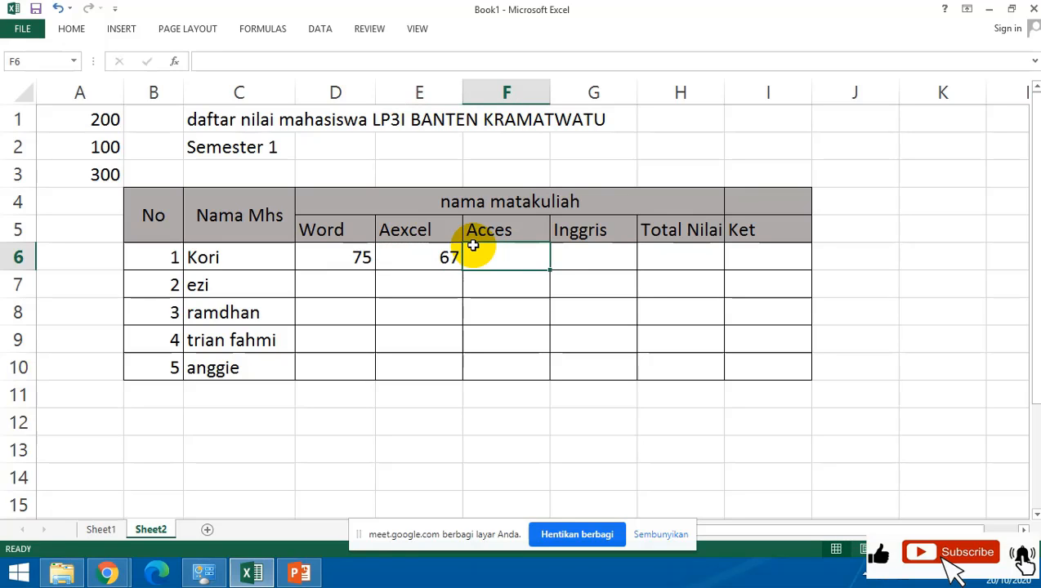
type("70")
key("Tab")
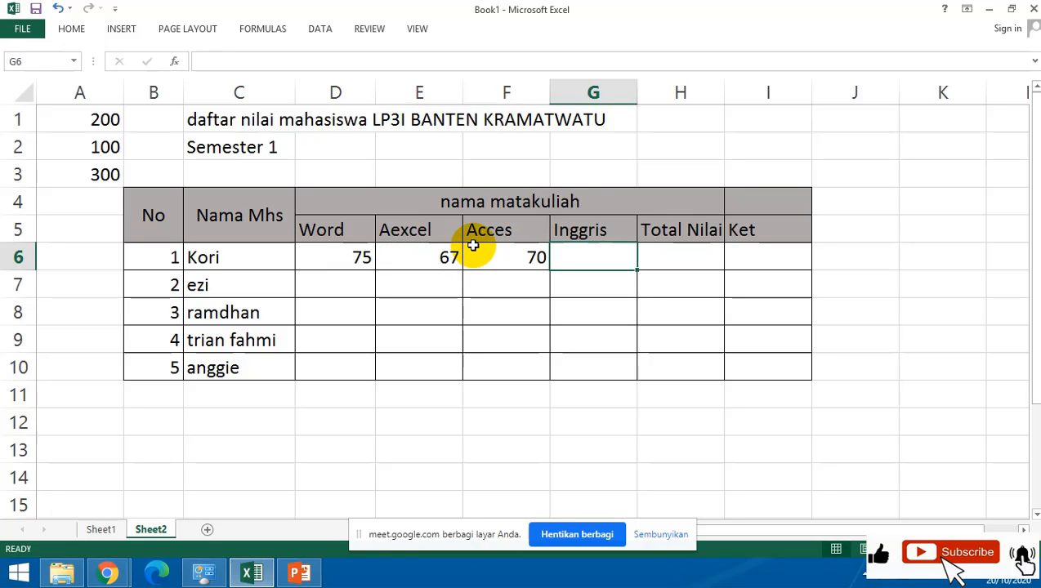
key("Tab")
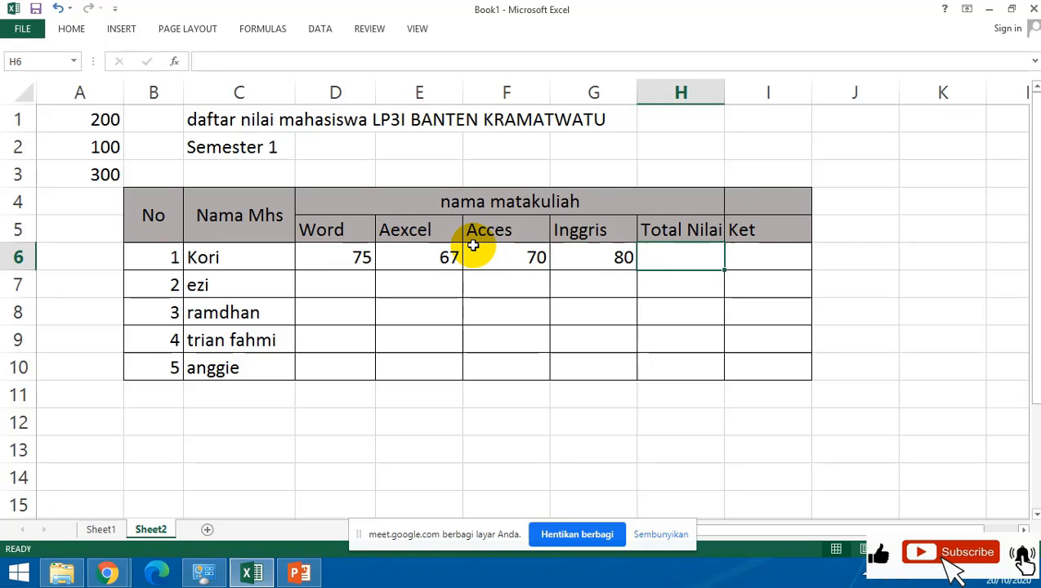
Enter the second student's scores in row 7: Word 65, Aexcel 75, Acces 80 and Inggris 78.
left_click(430, 321)
left_click(357, 288)
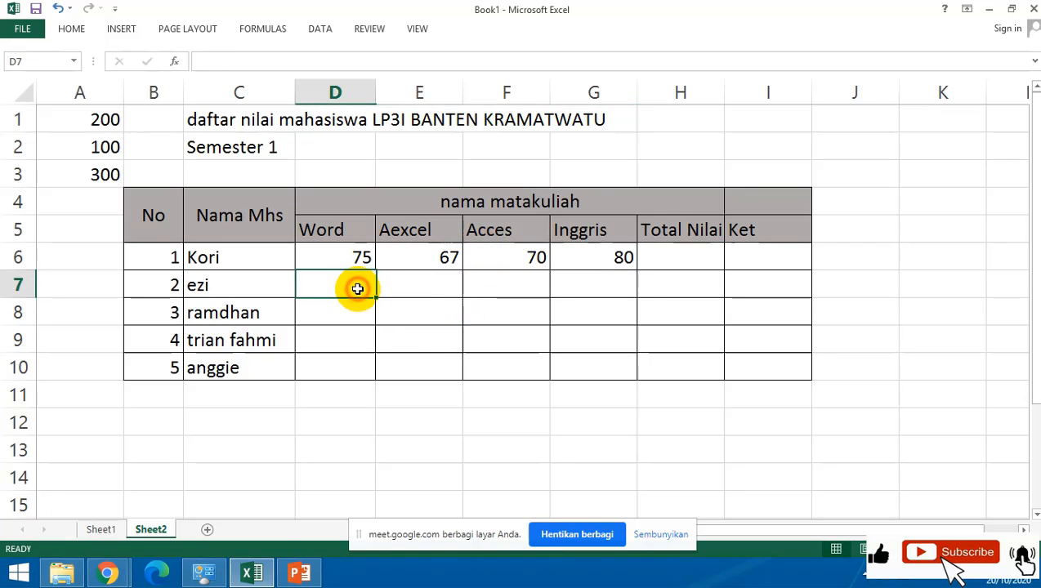
type("65")
key("Tab")
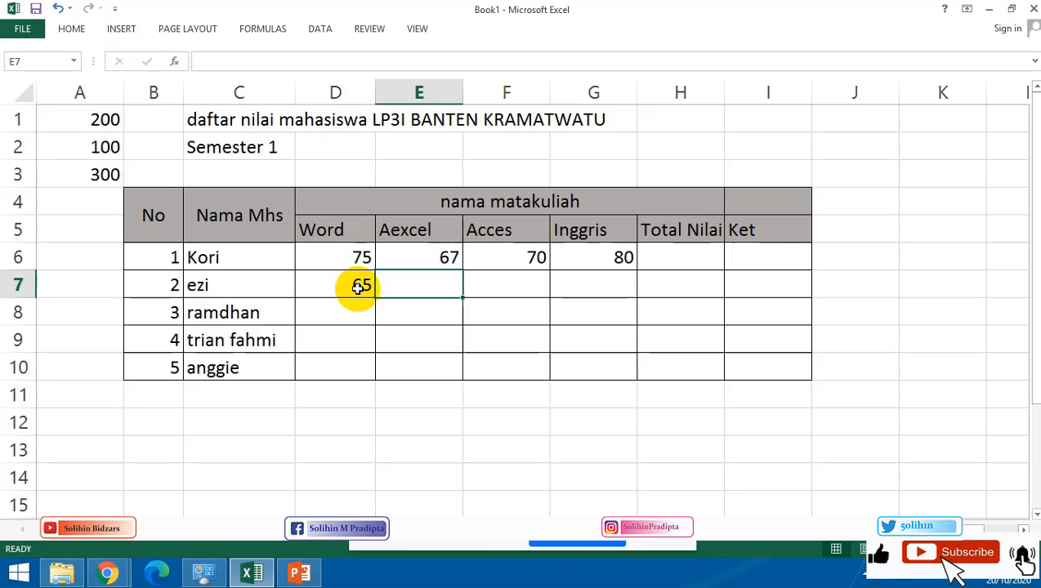
key("Tab")
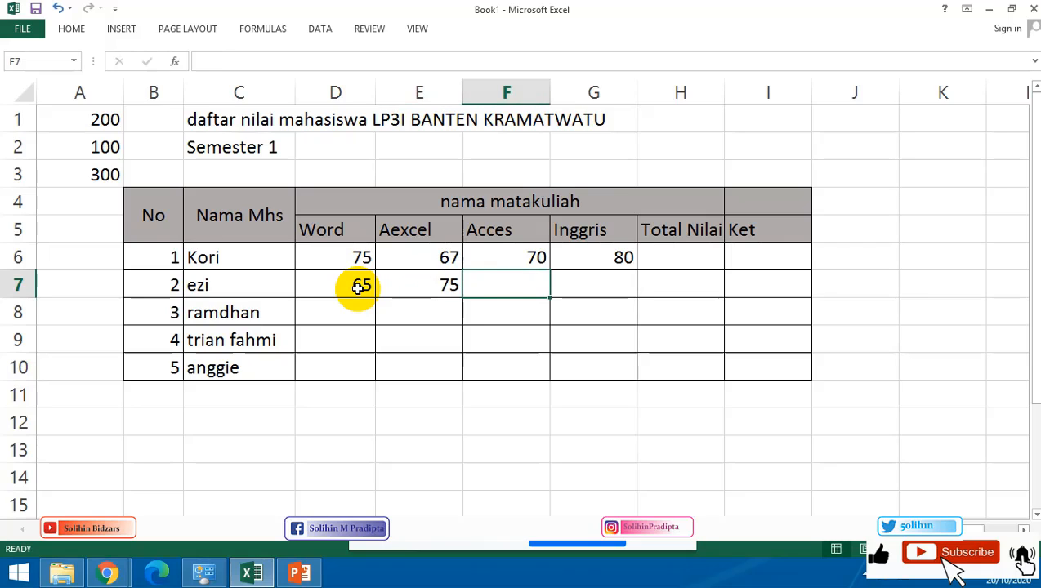
key("Tab")
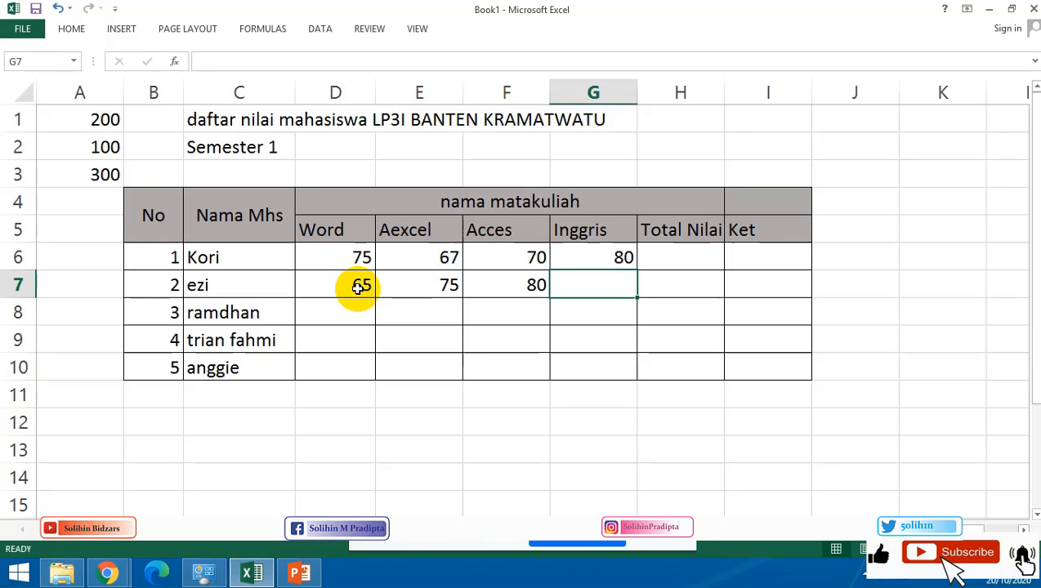
key("Return")
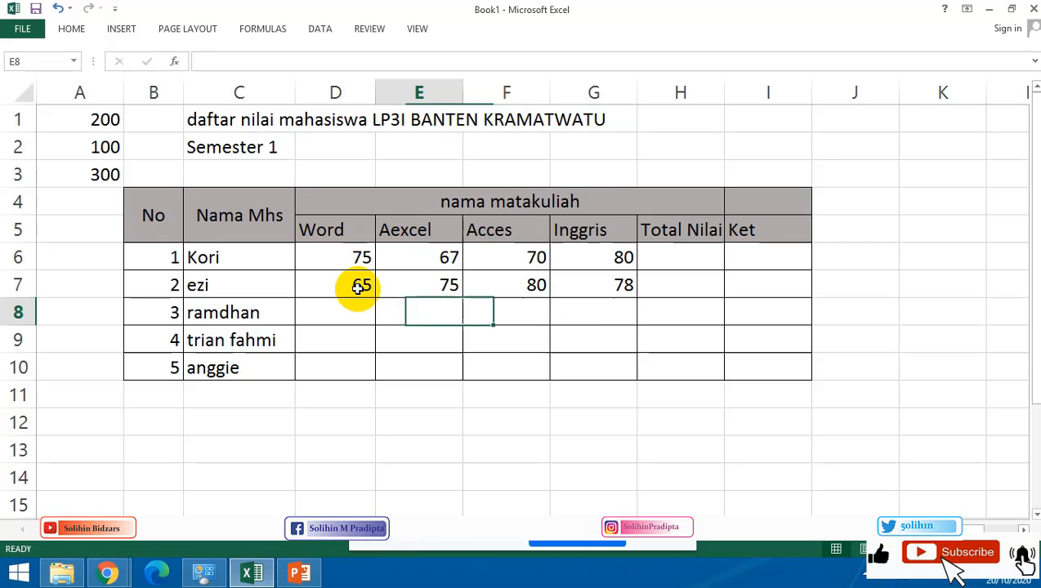
Enter the third student's scores in row 8: Word 80, Aexcel 65, Acces 76 and Inggris 77.
key("Left")
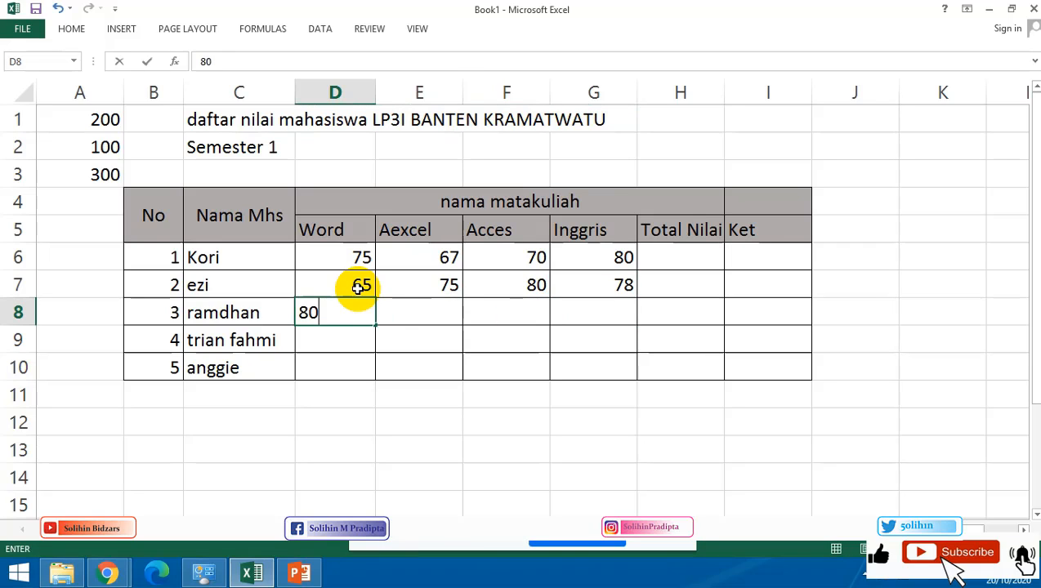
key("Tab")
type("65")
key("Tab")
type("76")
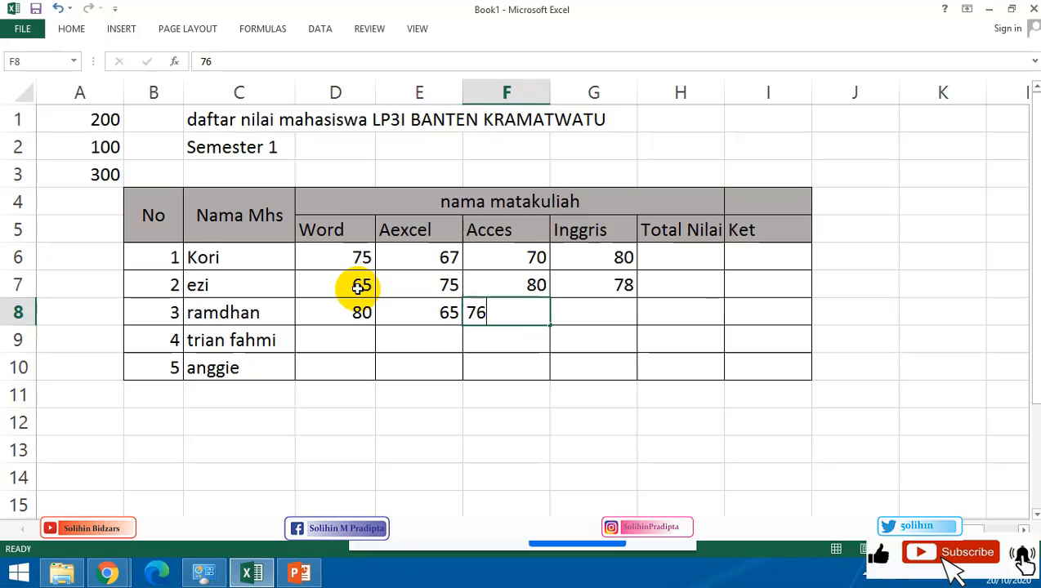
key("Tab")
key("Return")
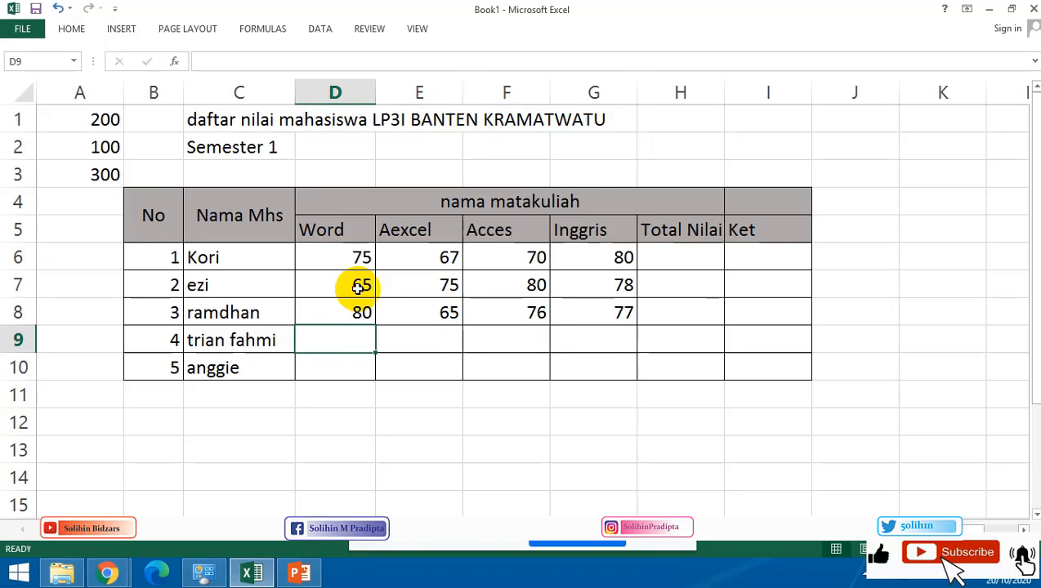
Enter the fourth student's scores in row 9: Word 76, Aexcel 77, Acces 66 and Inggris 90.
key("Tab")
key("Tab")
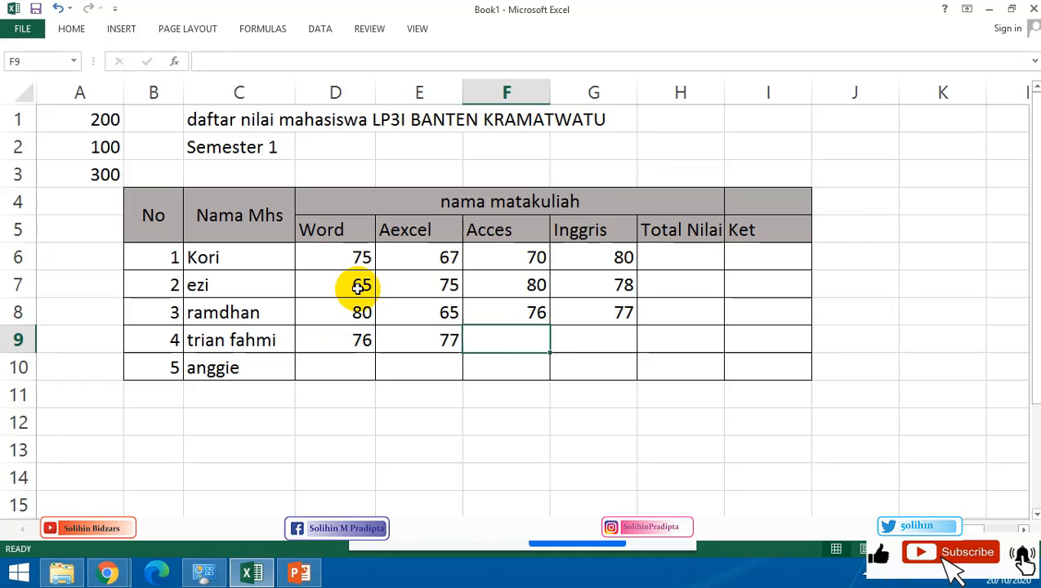
type("66")
key("Tab")
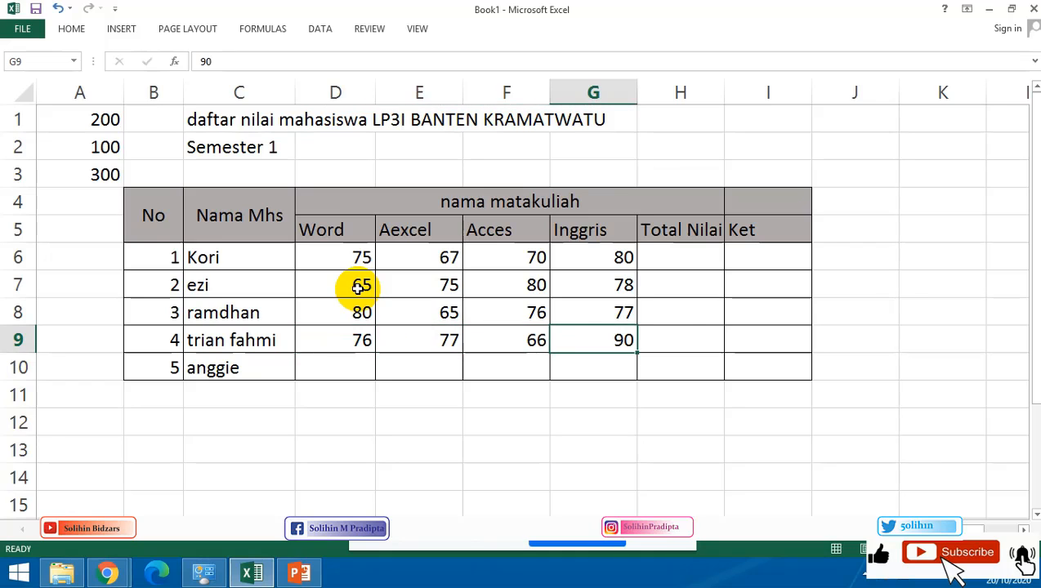
key("Right")
Enter the fifth student's scores in row 10: Word 50, Aexcel 45, Acces 67 and Inggris 77.
key("Down")
key("Left")
key("Left")
key("Left")
key("Left")
key("Left")
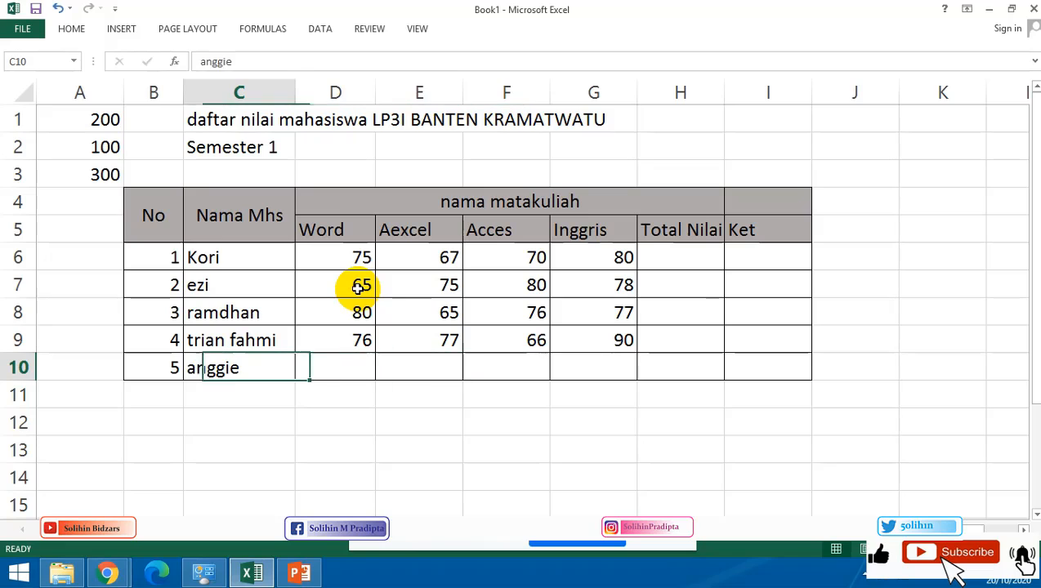
key("Right")
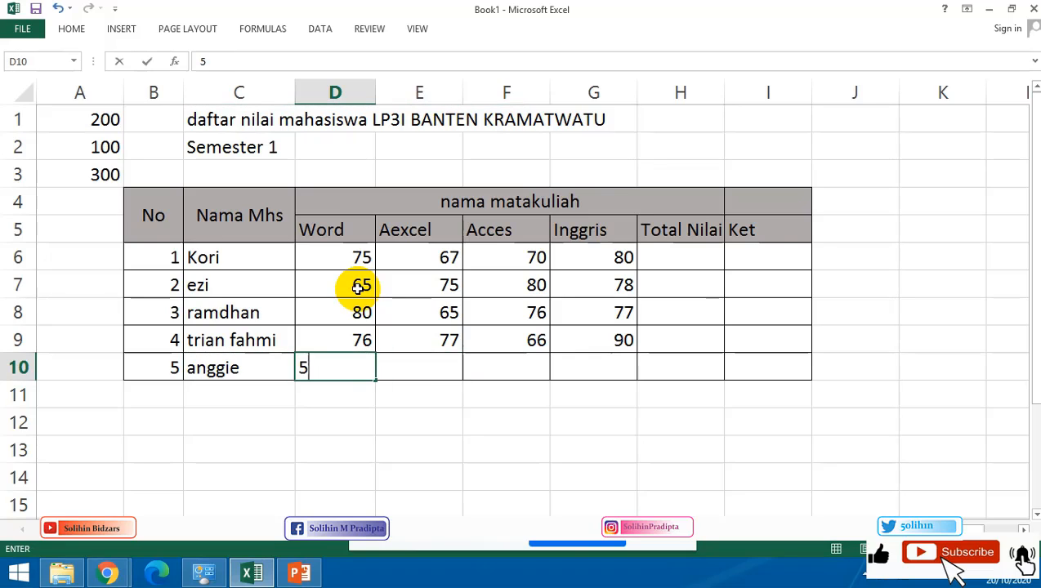
type("50")
key("Tab")
type("45")
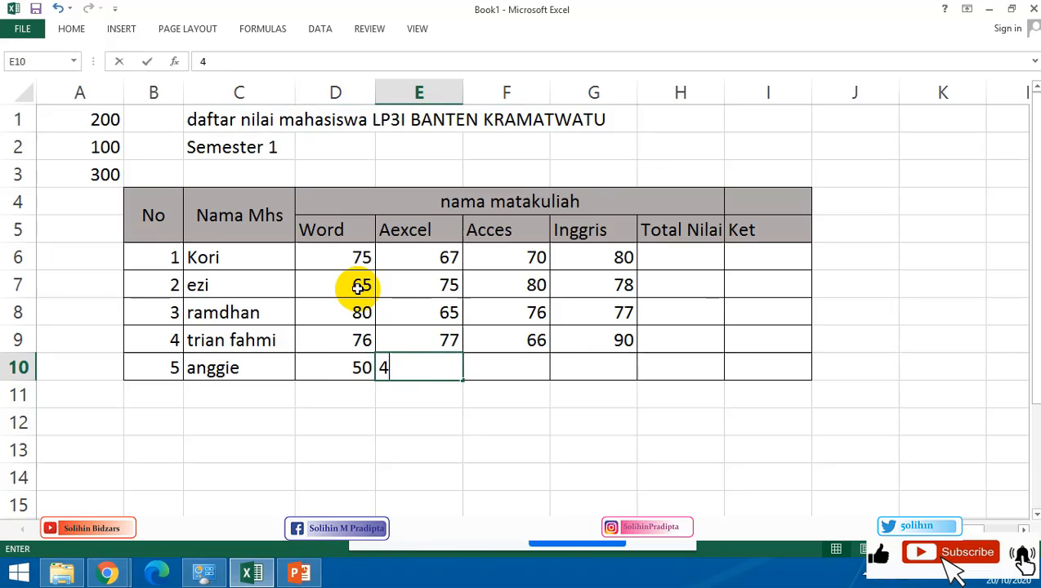
key("Tab")
key("Tab")
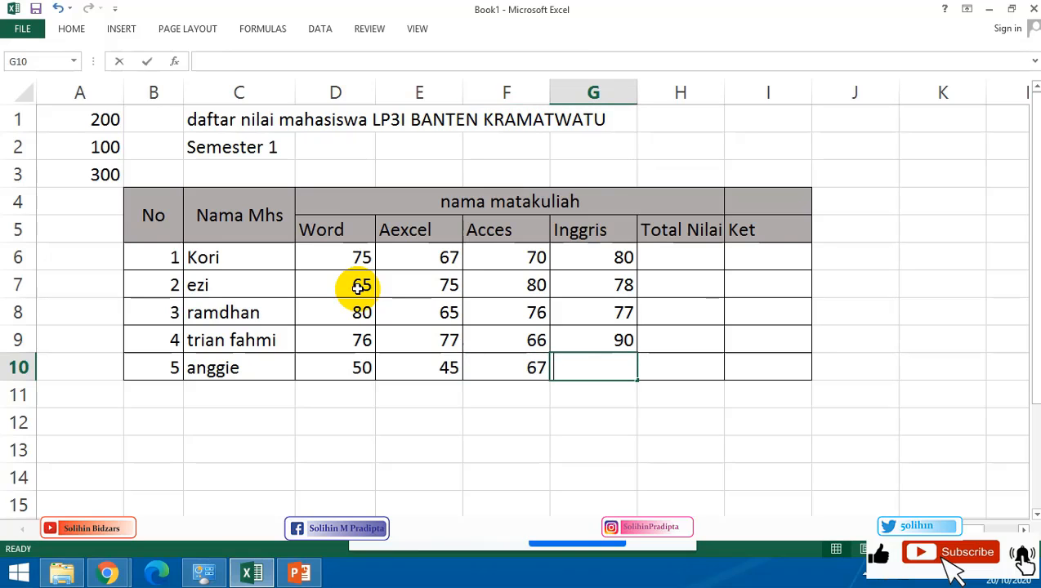
key("Tab")
left_click(769, 369)
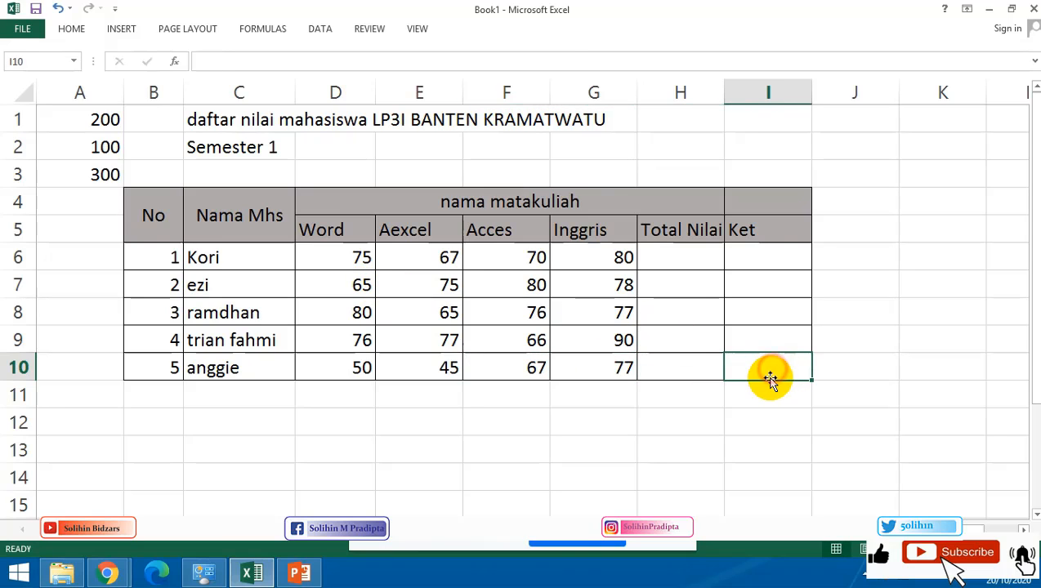
left_click(826, 339)
left_click(895, 275)
left_click(760, 256)
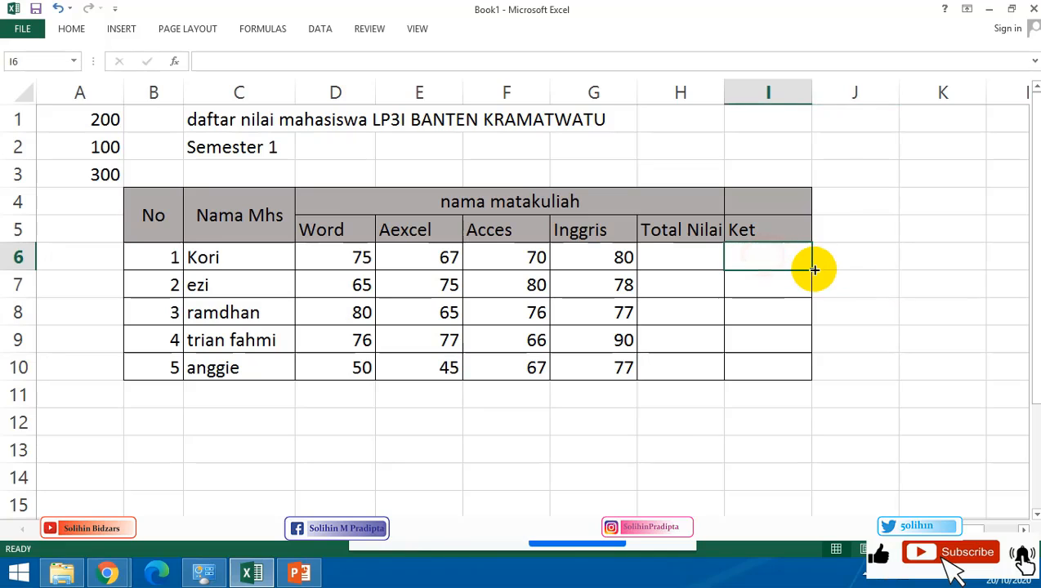
left_click(771, 233)
left_click(768, 260)
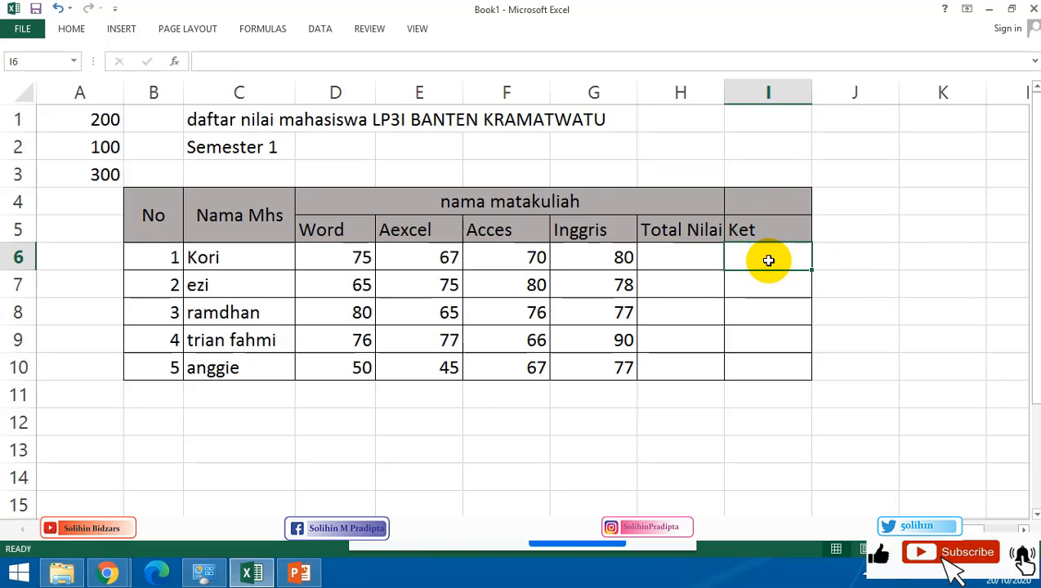
Total the first student's scores in H6 with =SUM(D6:G6) and fill the formula down to H10.
left_click(670, 260)
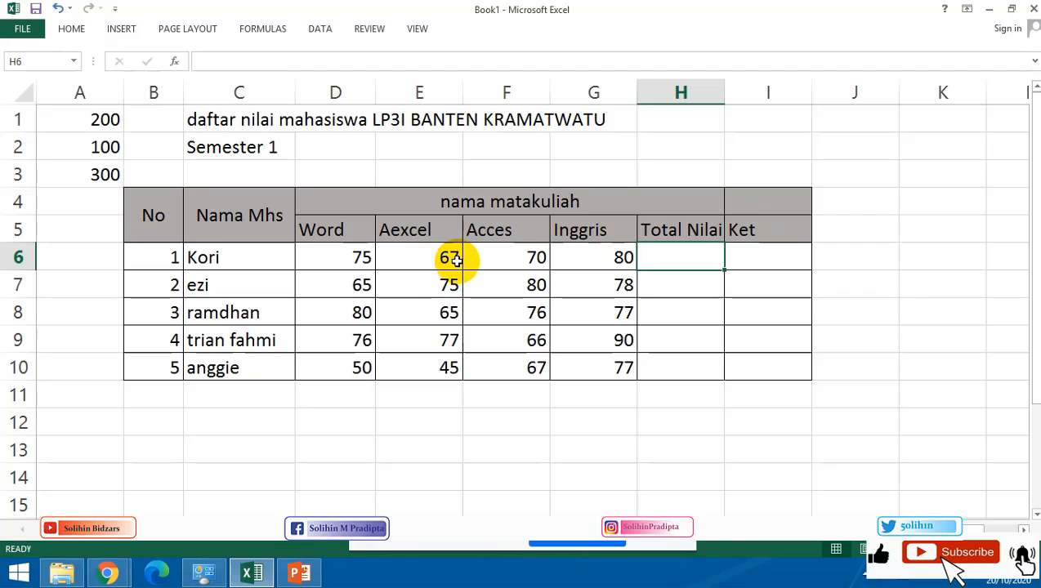
left_click(666, 285)
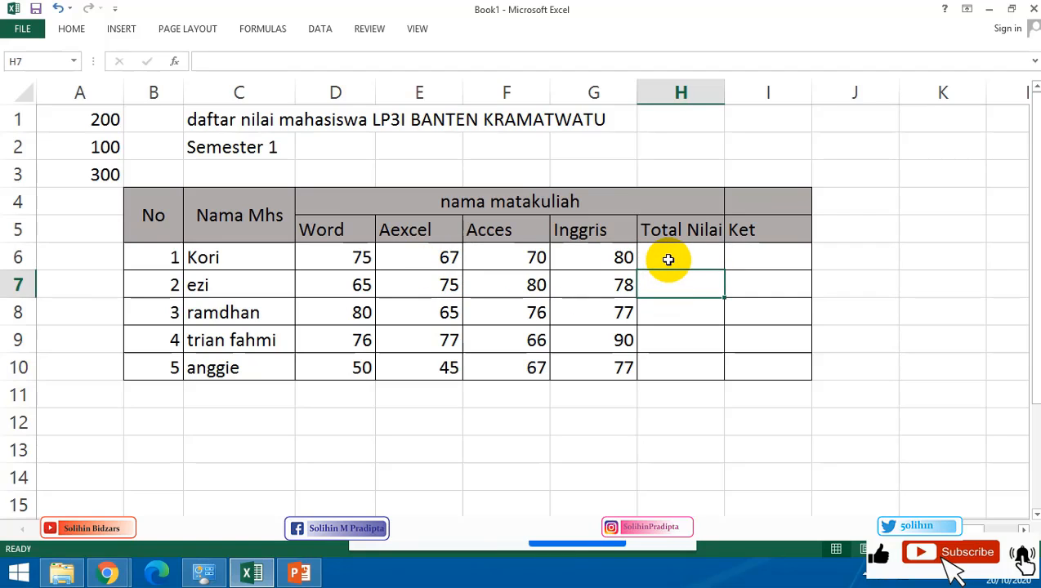
left_click(669, 259)
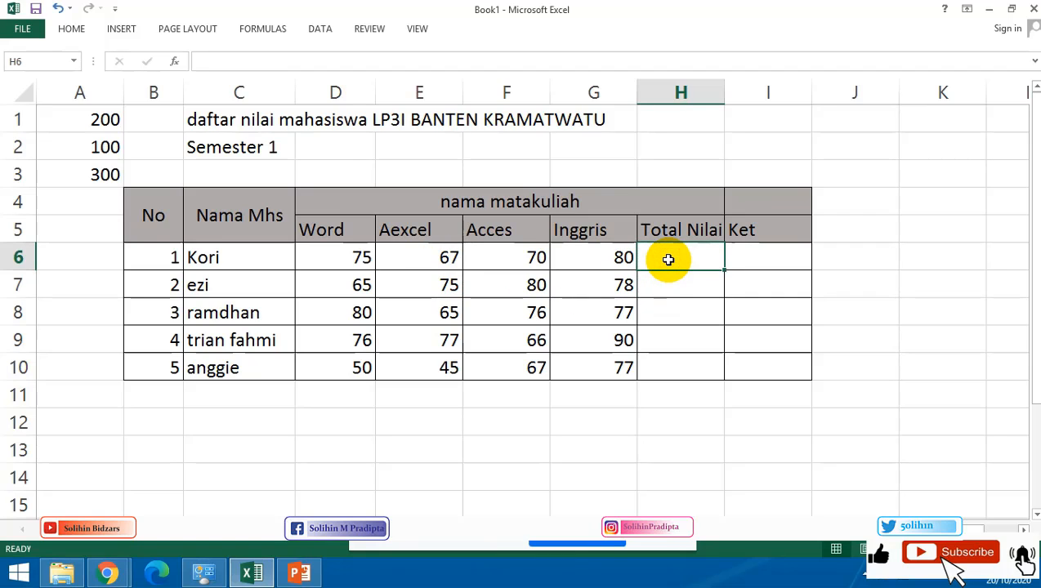
type("=")
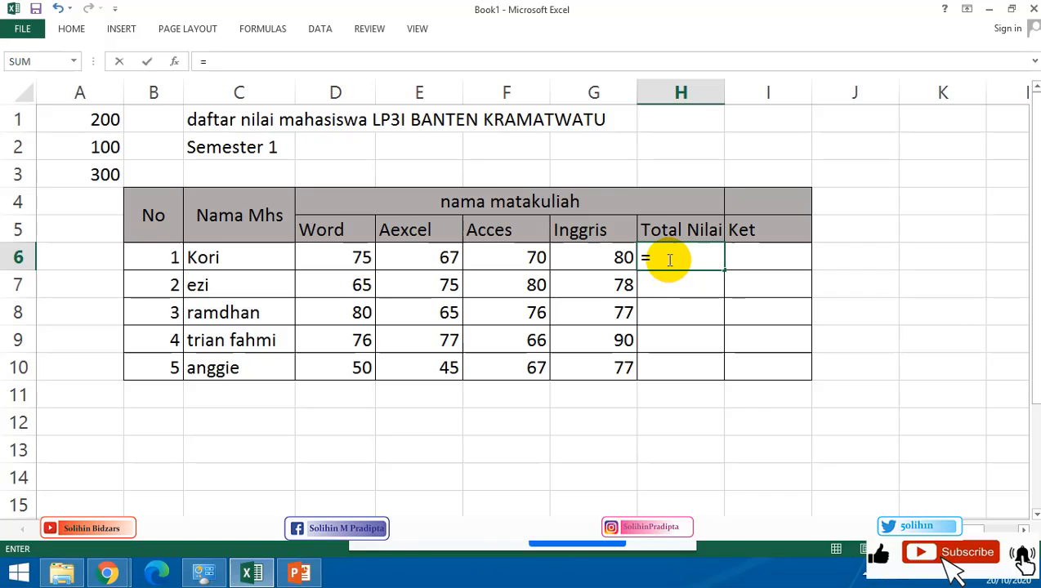
type("sum(")
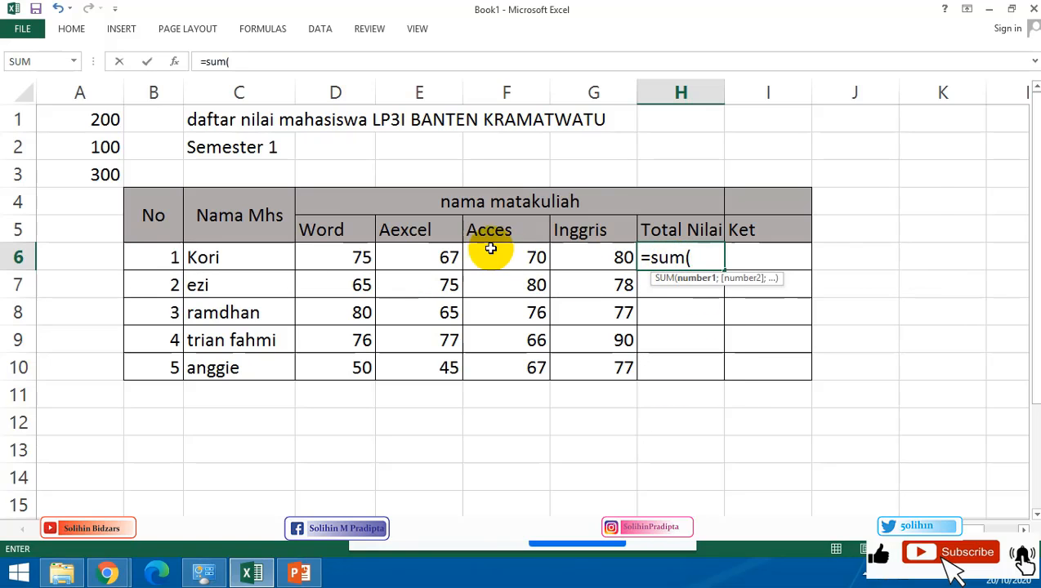
left_click_drag(354, 262, 598, 257)
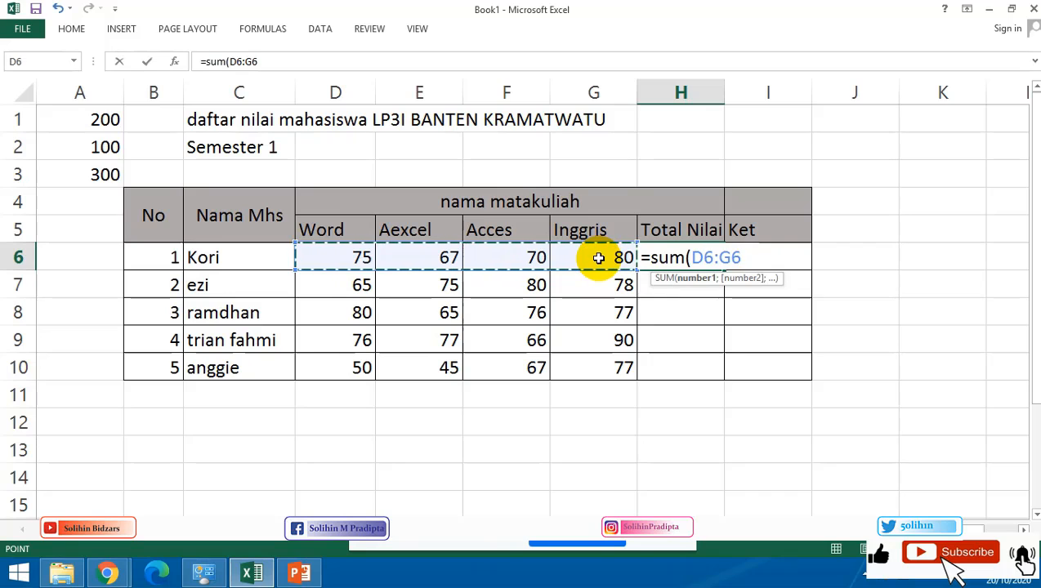
key("Return")
left_click(707, 262)
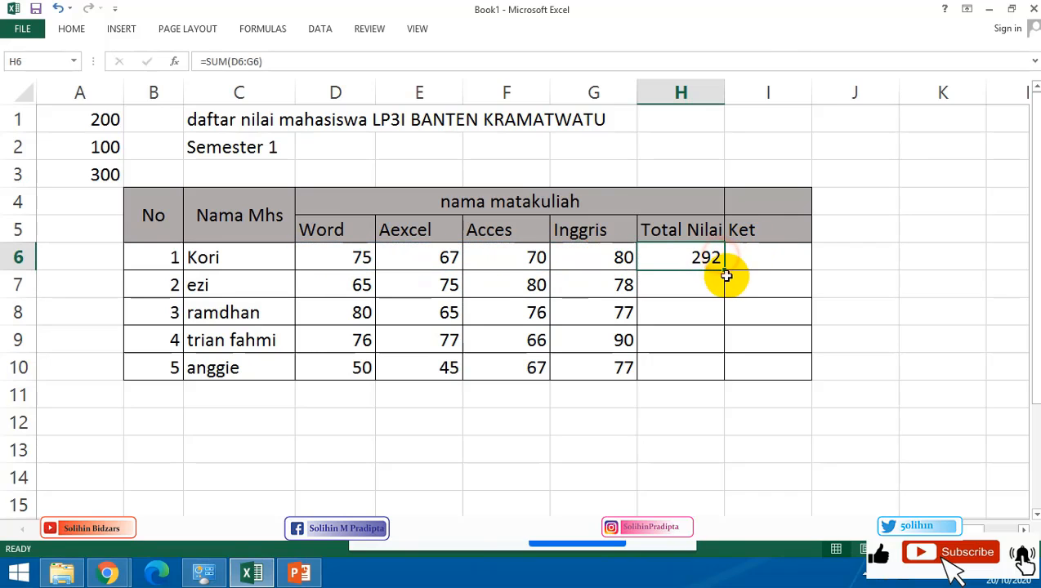
left_click_drag(725, 270, 726, 378)
left_click(874, 250)
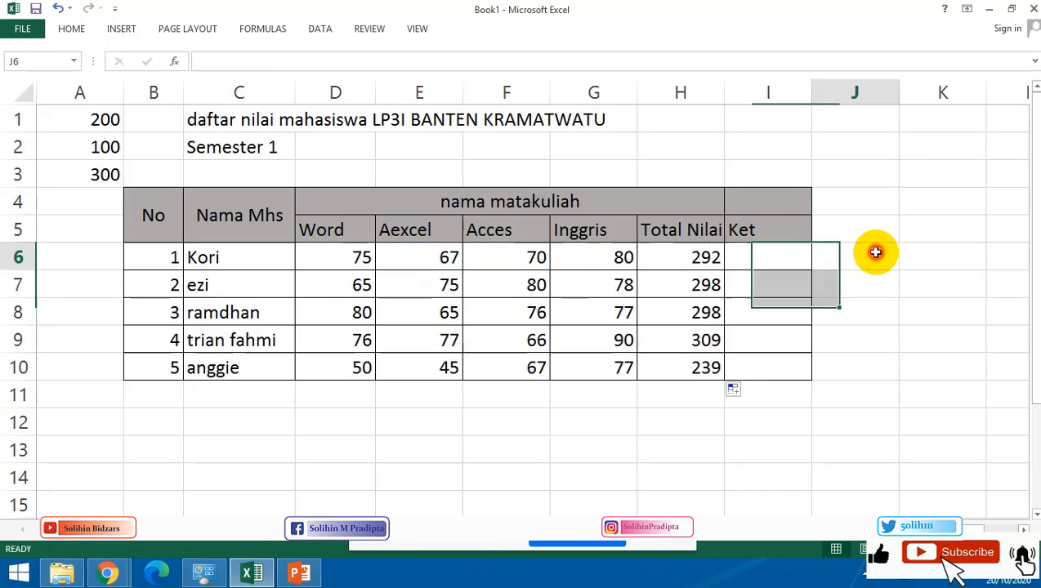
left_click_drag(268, 253, 655, 365)
left_click(928, 202)
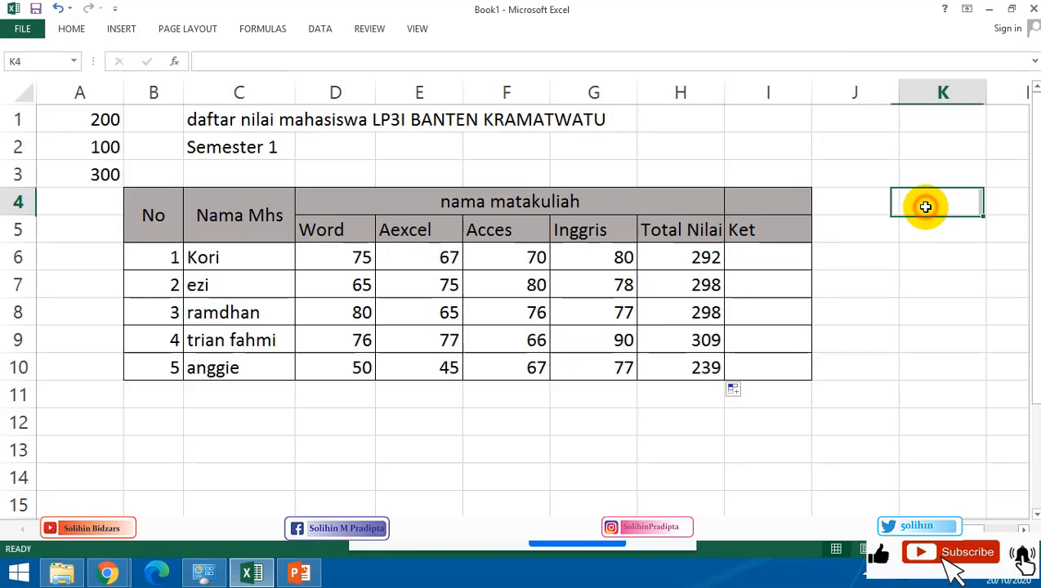
Fill the Ket column from I5 to I10 with yellow and widen column I slightly.
left_click(766, 259)
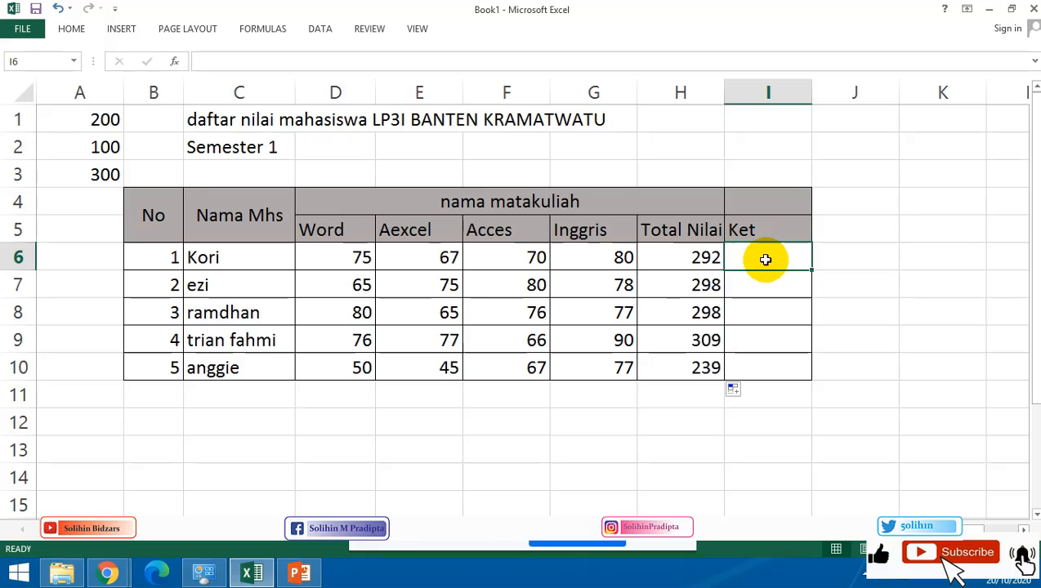
left_click_drag(767, 224, 774, 363)
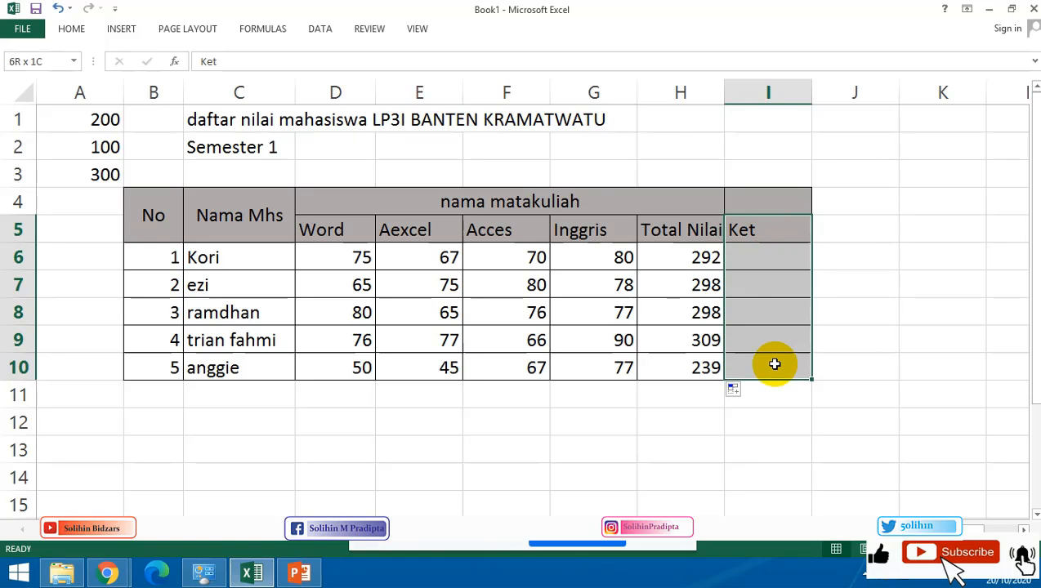
left_click(69, 30)
left_click(244, 79)
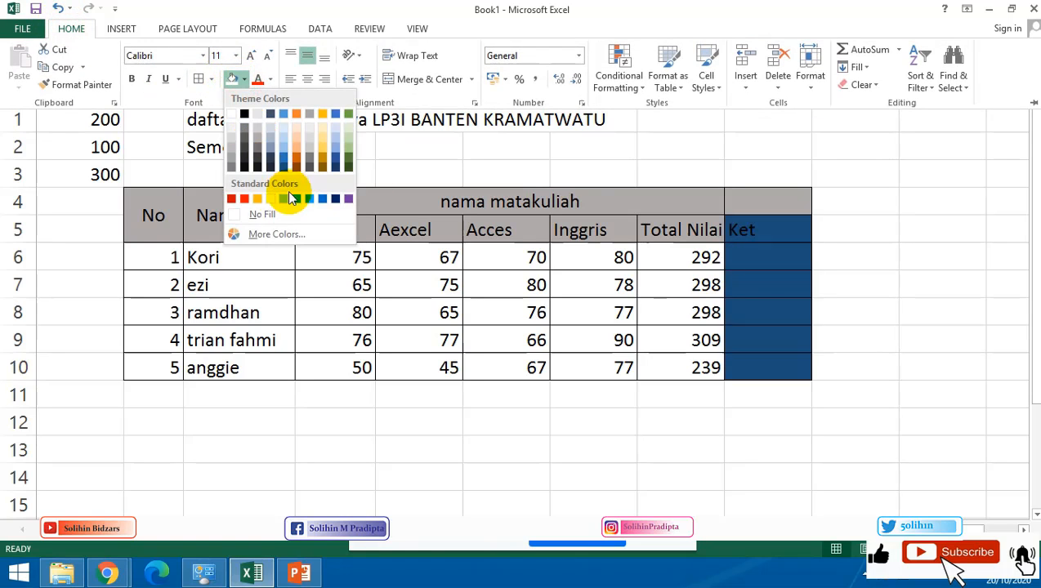
left_click(268, 200)
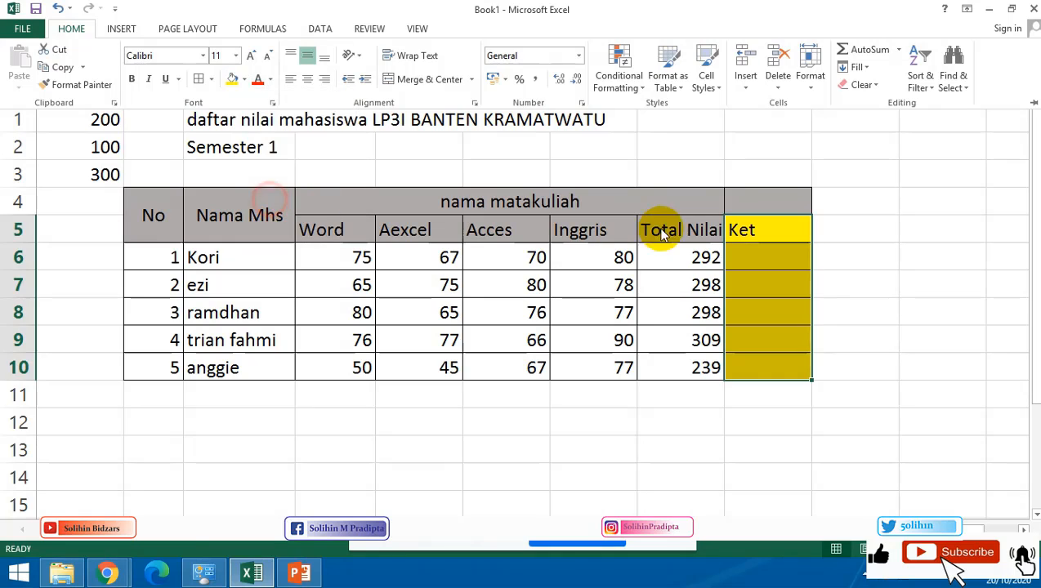
left_click(808, 113)
left_click_drag(814, 92, 832, 94)
left_click(921, 196)
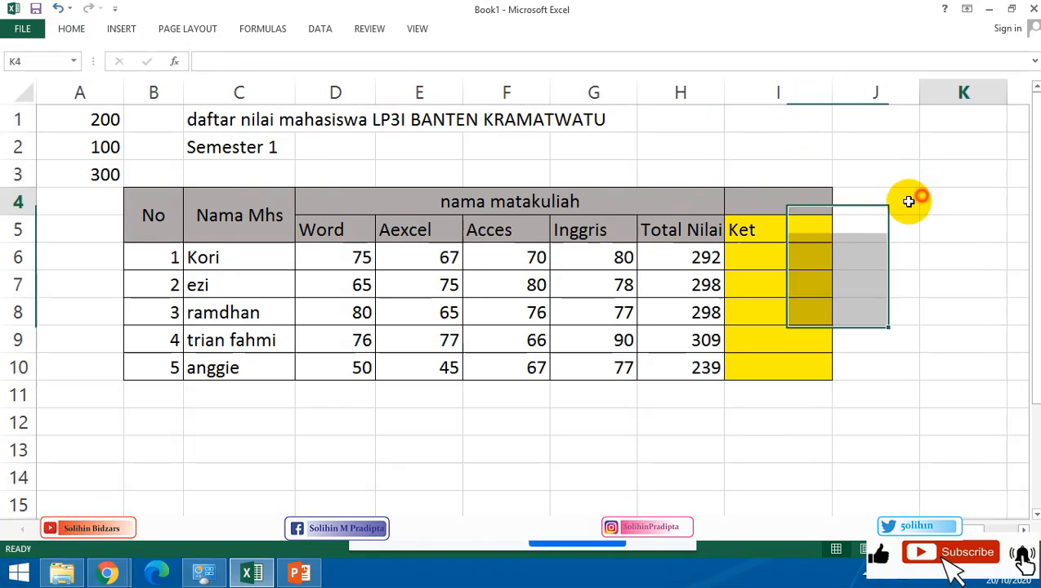
left_click(771, 255)
type("=-")
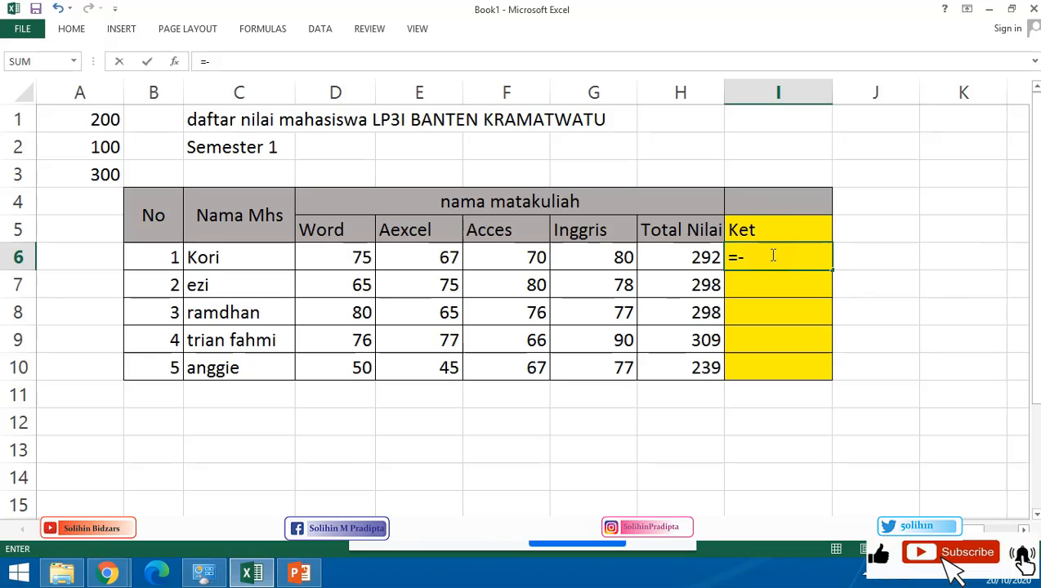
type("if(")
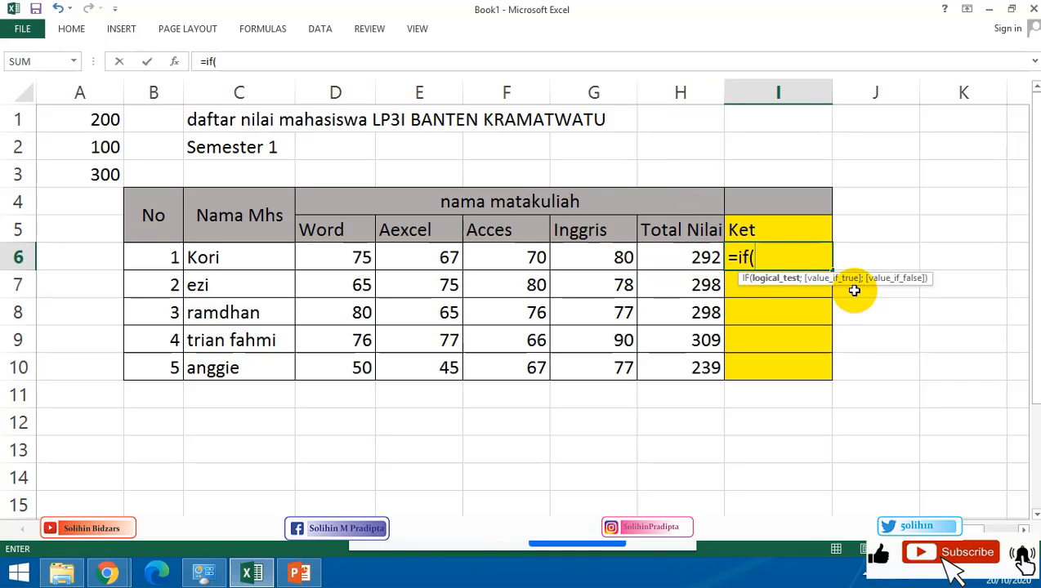
type("h")
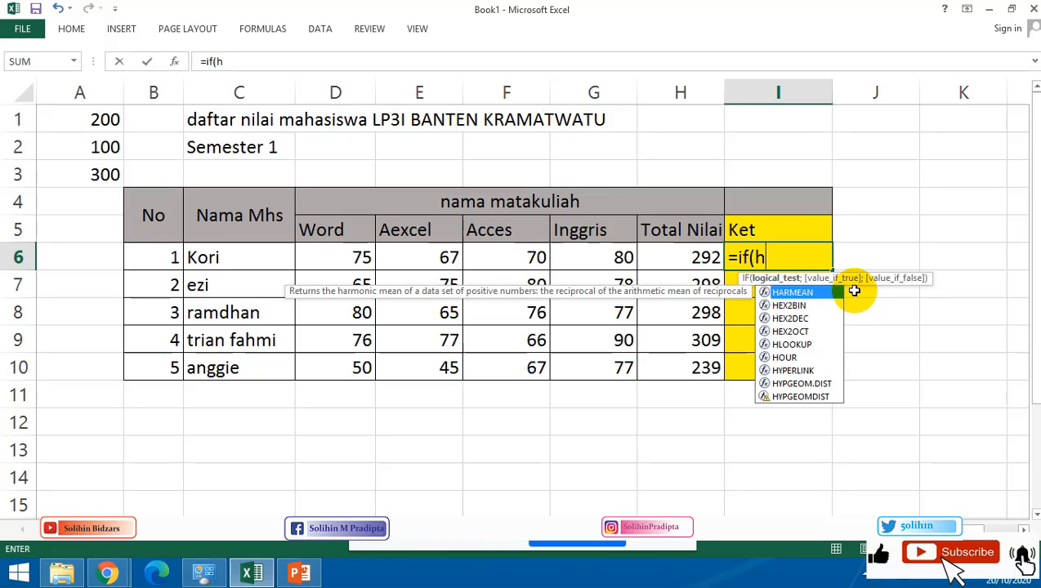
key("BackSpace")
key("BackSpace")
key("BackSpace")
key("BackSpace")
key("BackSpace")
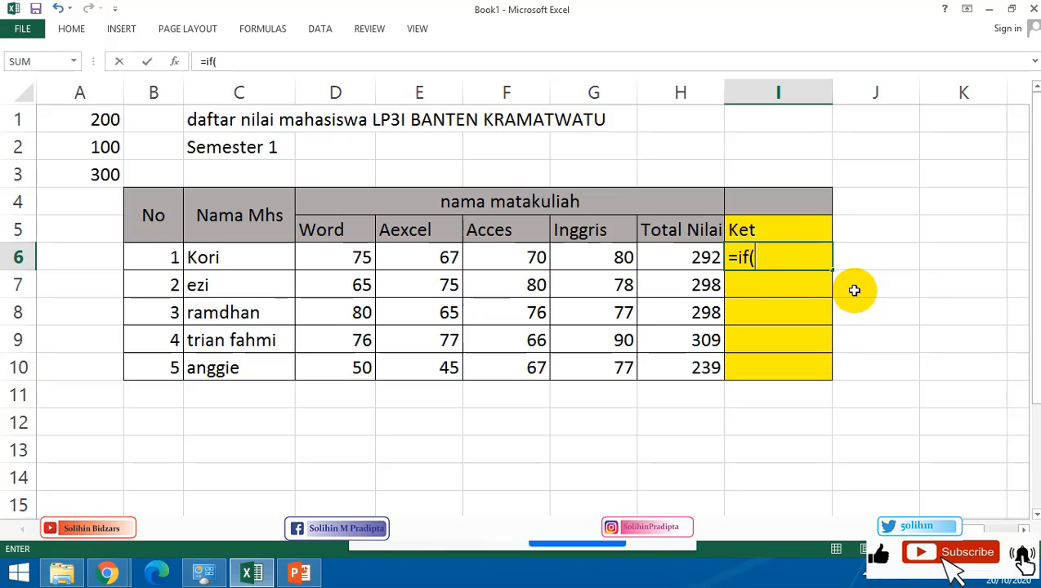
key("Return")
left_click(909, 263)
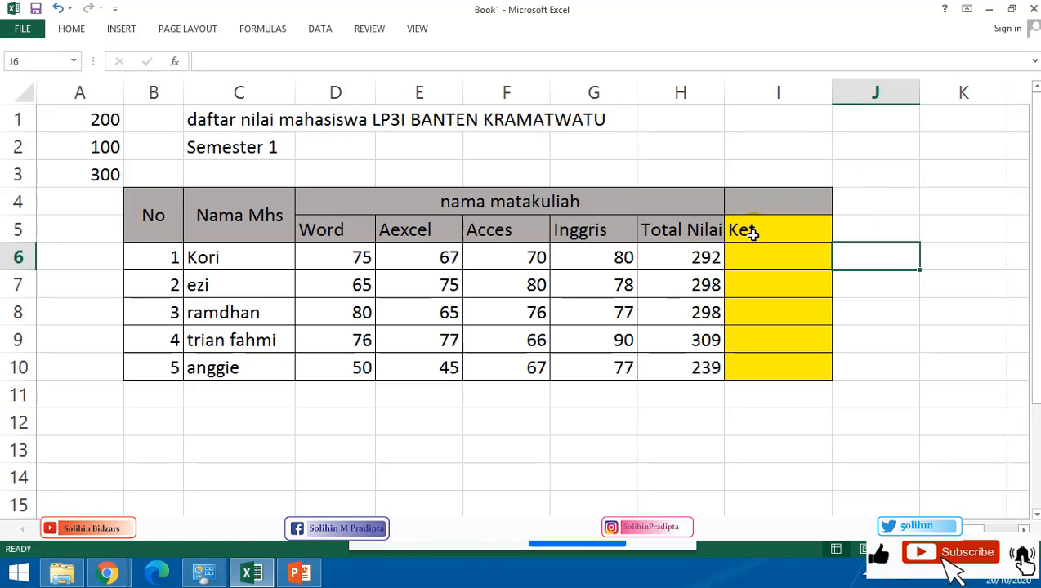
Change the header in H5 to "Rata Rata Nila" and widen column H to fit it.
left_click(689, 228)
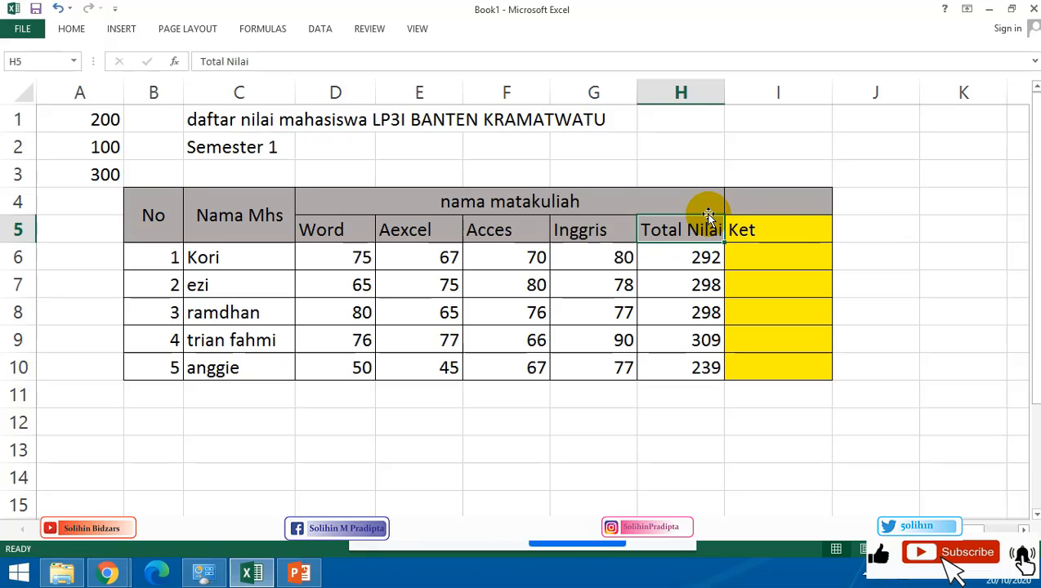
type("Rata")
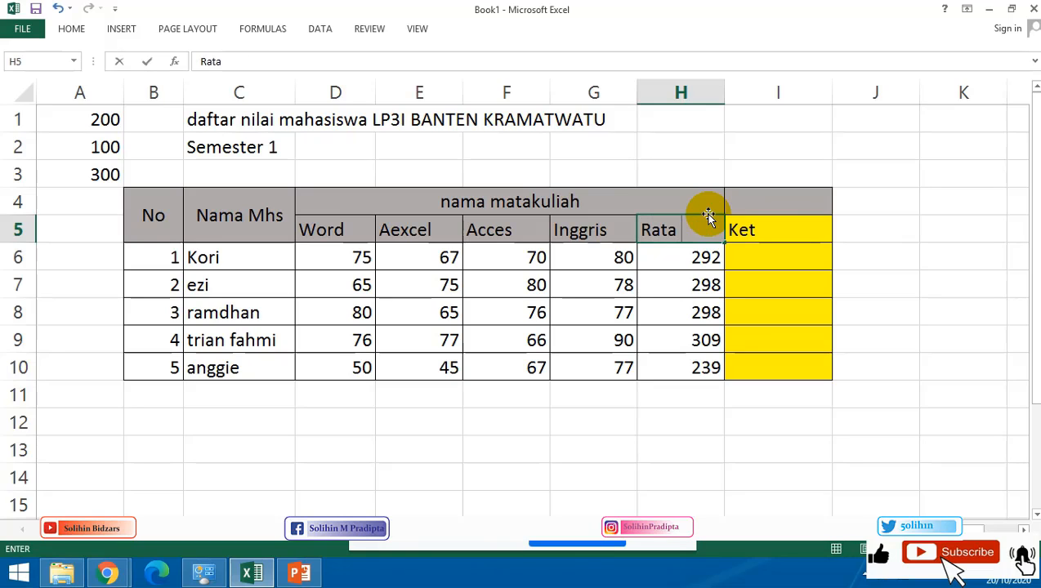
type(" Rata Nilai")
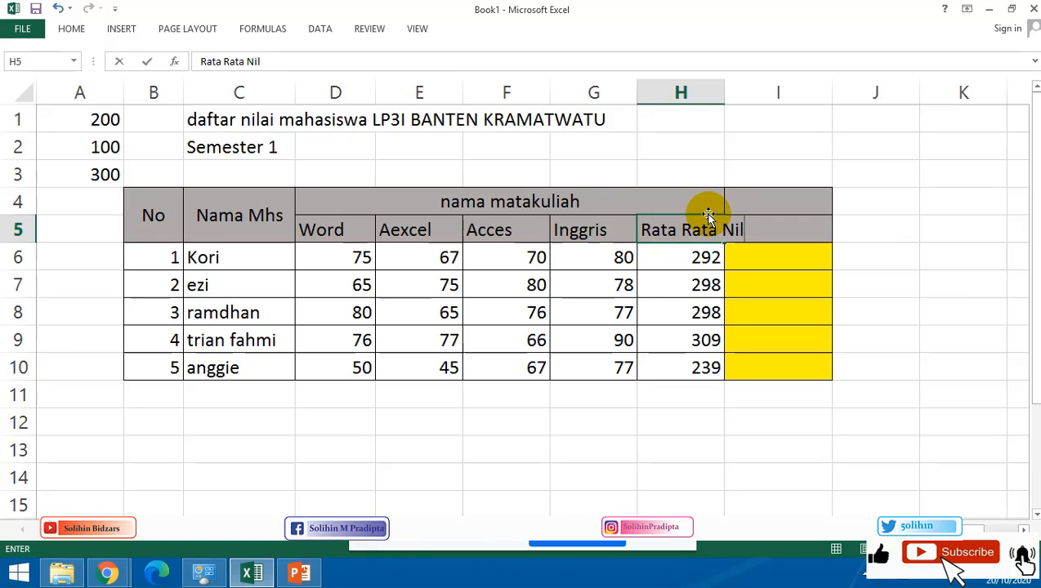
key("Return")
left_click_drag(734, 94, 760, 105)
left_click(926, 276)
left_click(914, 260)
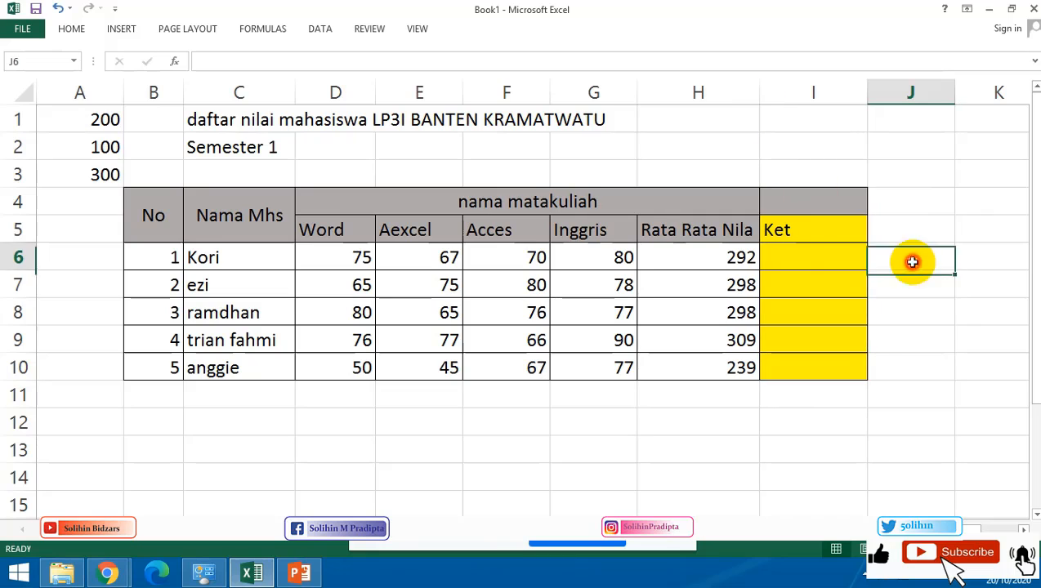
Replace the totals with averages by entering =AVERAGE(D6:G6) in H6 and filling it down to H10.
left_click(930, 209)
left_click(730, 258)
left_click_drag(728, 283, 721, 368)
left_click(852, 260)
left_click(718, 257)
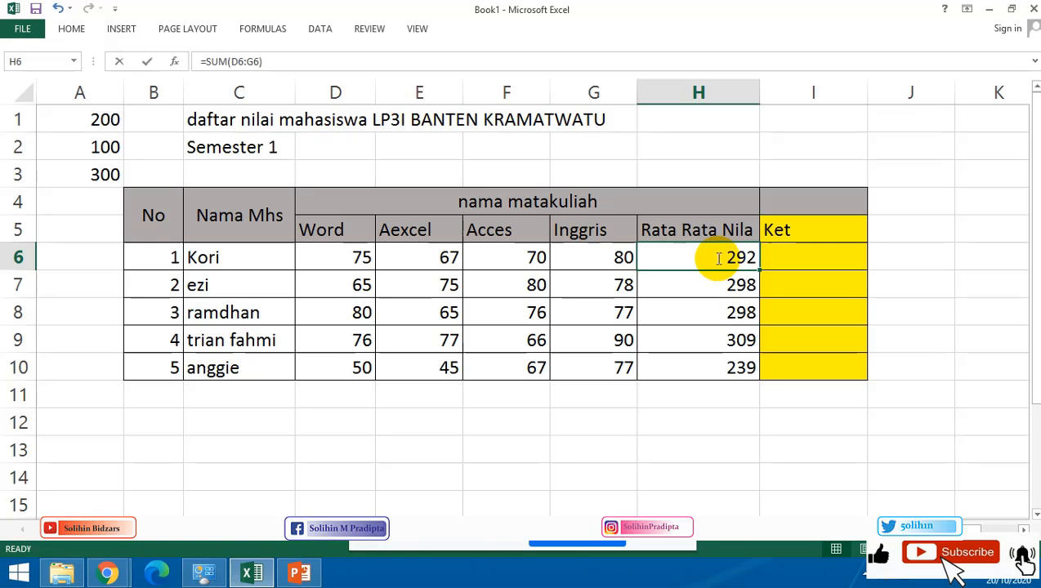
type("=average")
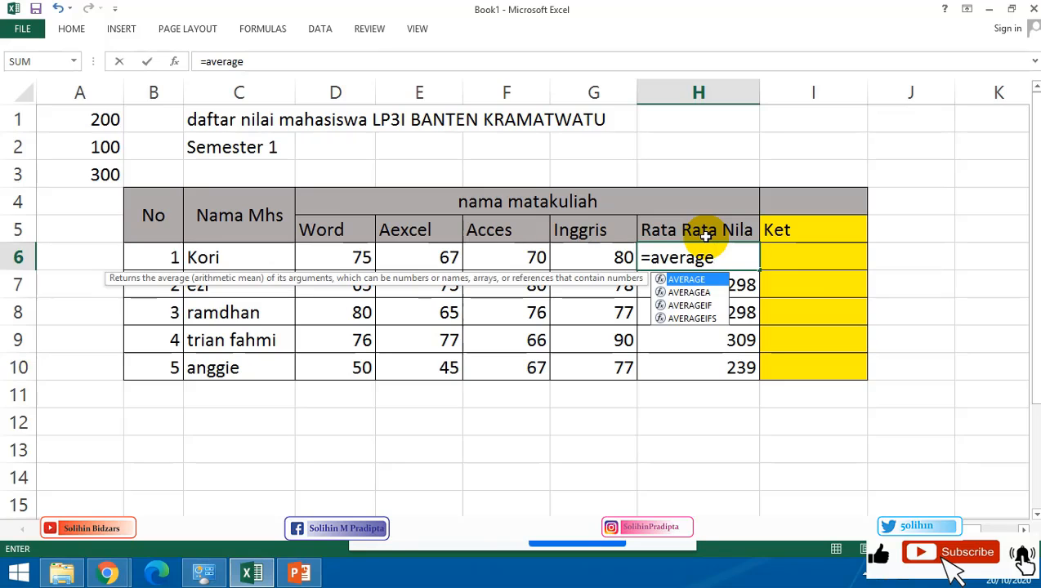
type("(")
left_click_drag(333, 259, 589, 259)
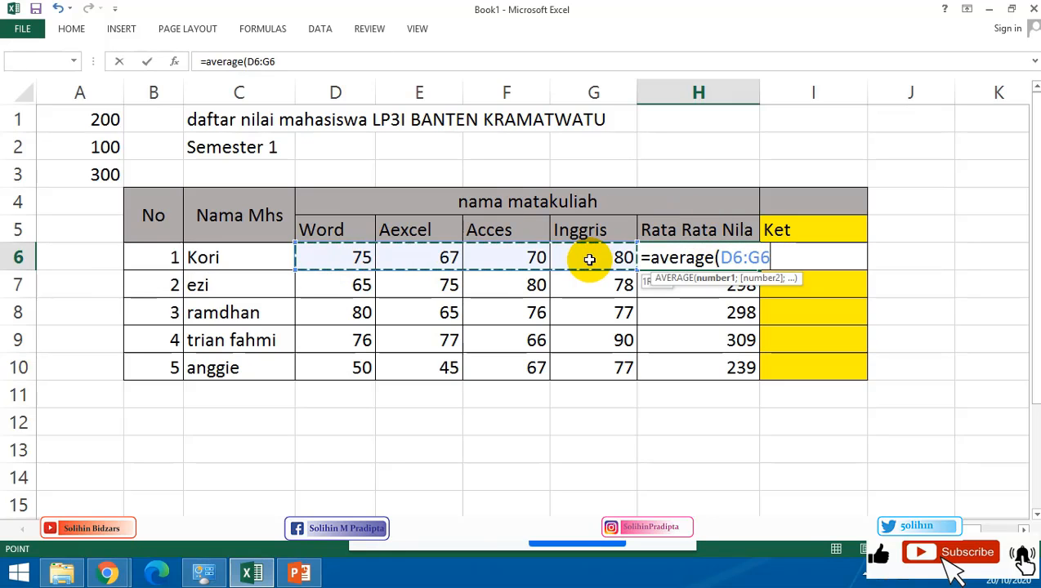
key("Return")
left_click(687, 258)
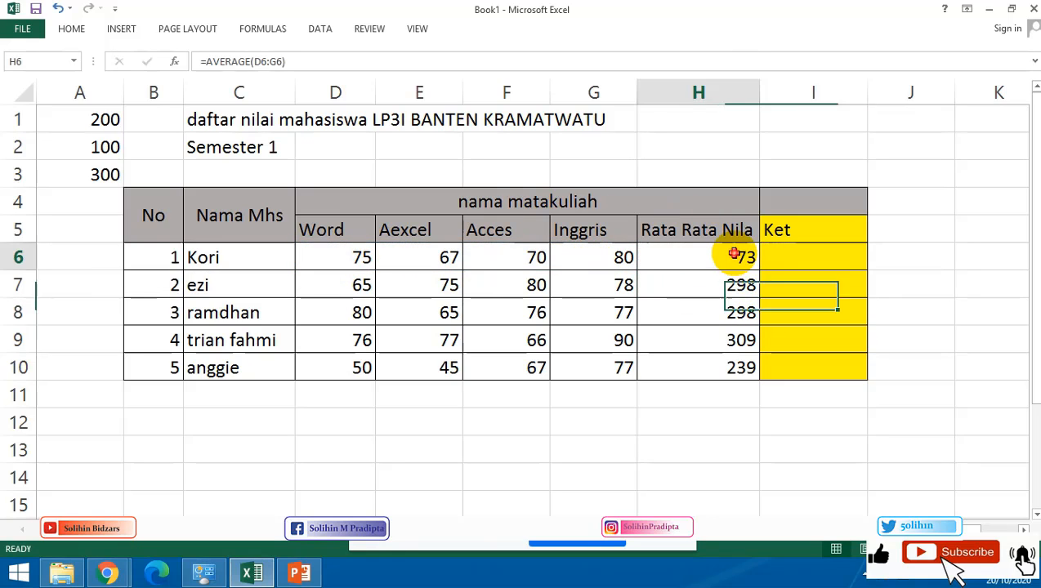
left_click_drag(760, 271, 762, 374)
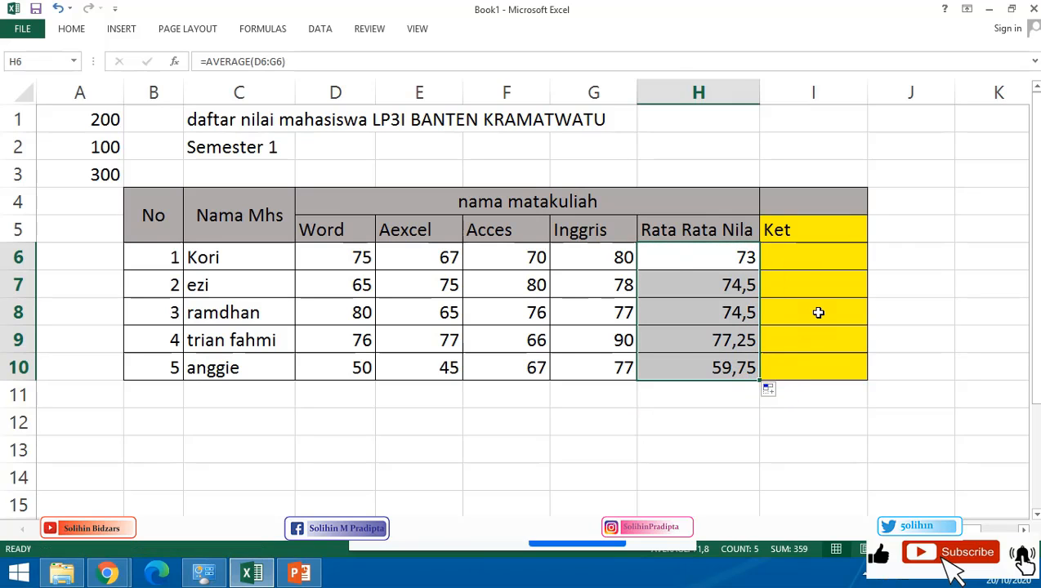
left_click(818, 312)
left_click(495, 278)
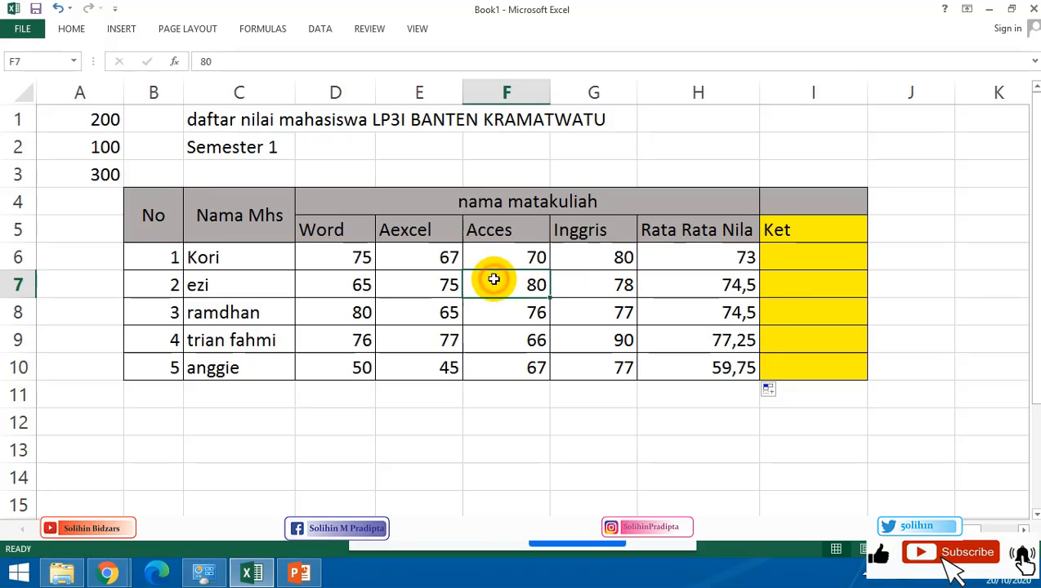
left_click(910, 258)
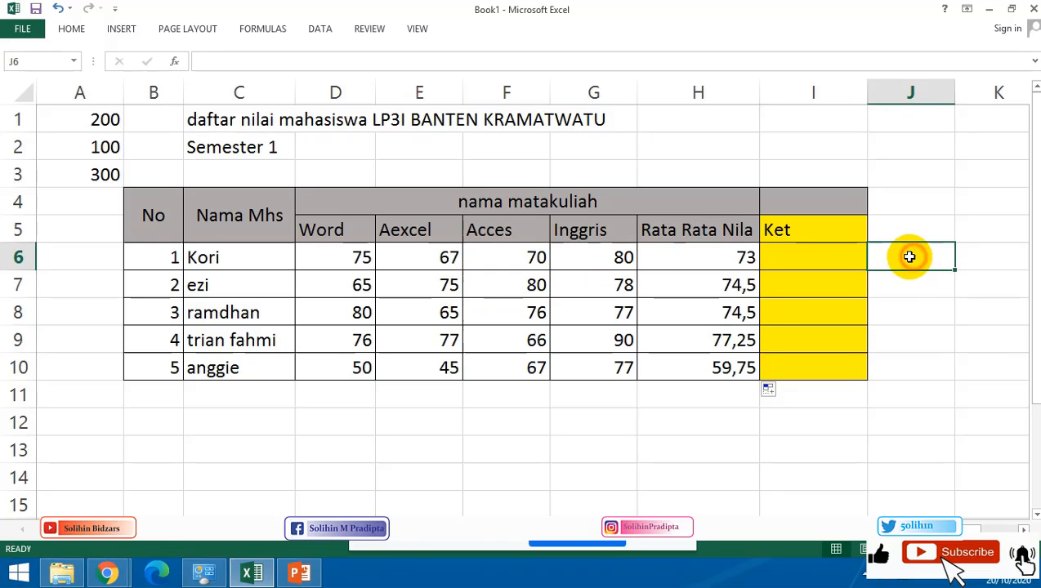
left_click(815, 255)
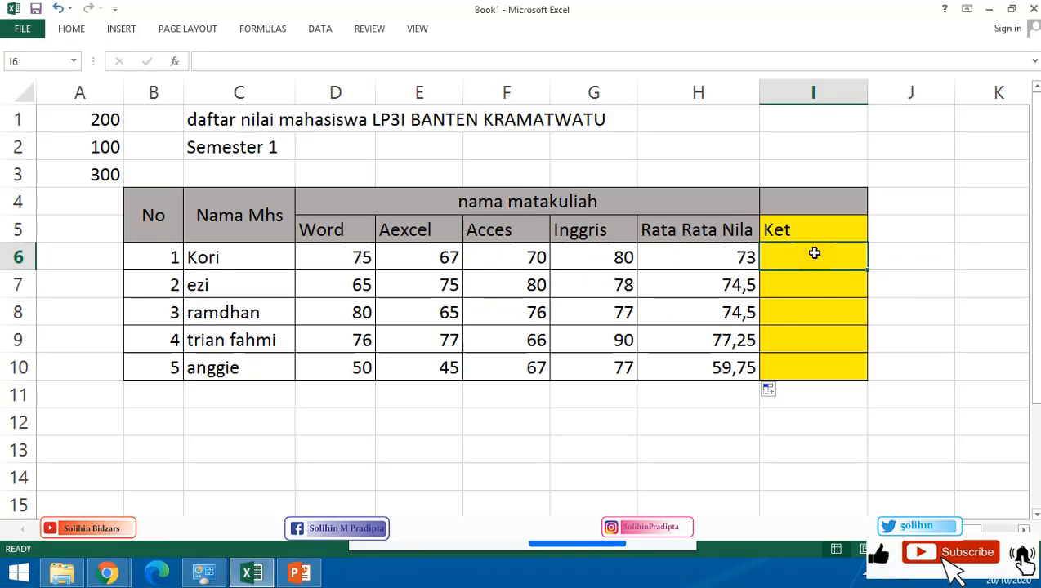
type("=if")
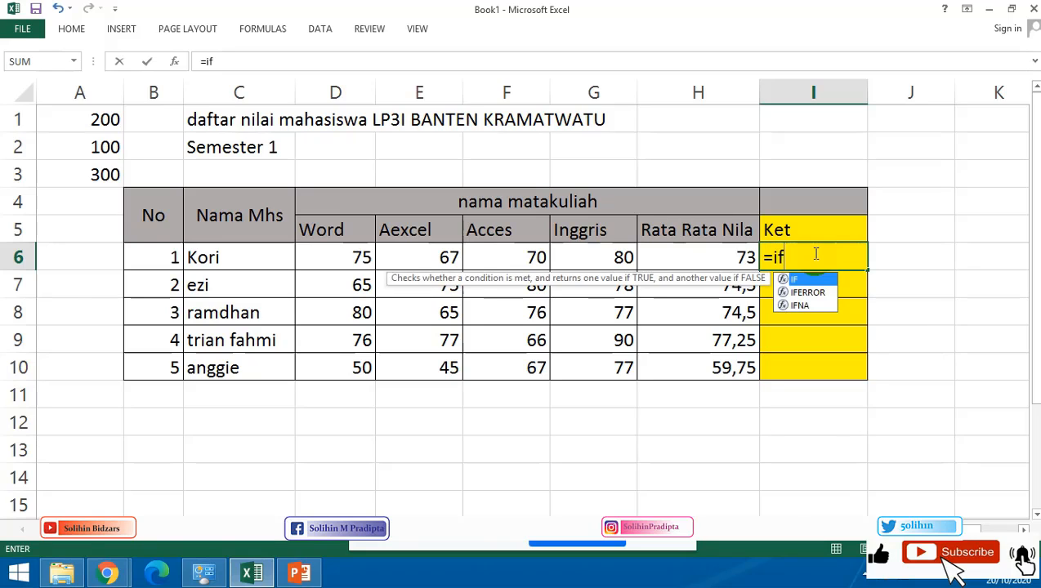
type("(")
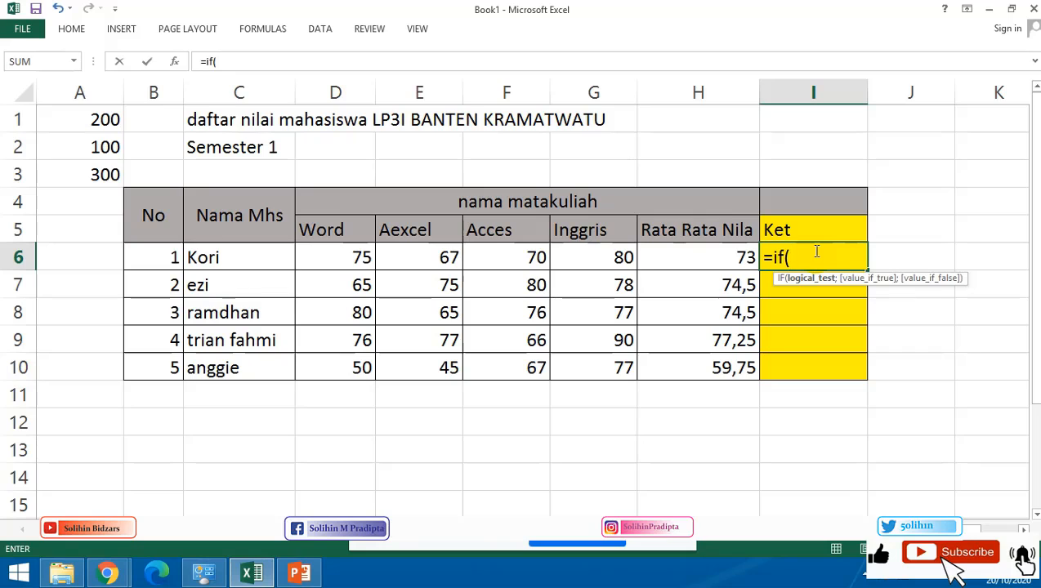
left_click(700, 257)
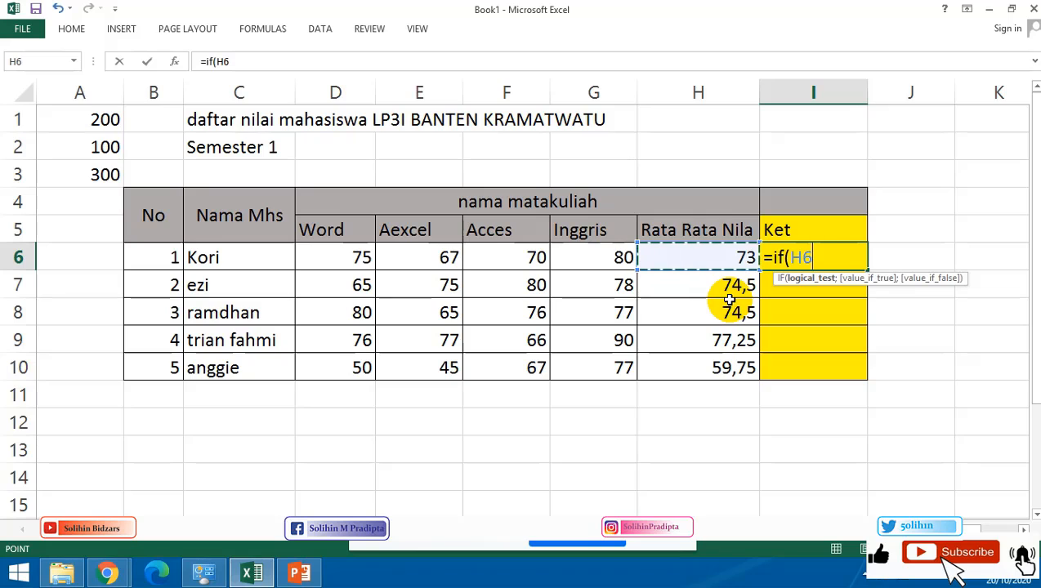
type(">")
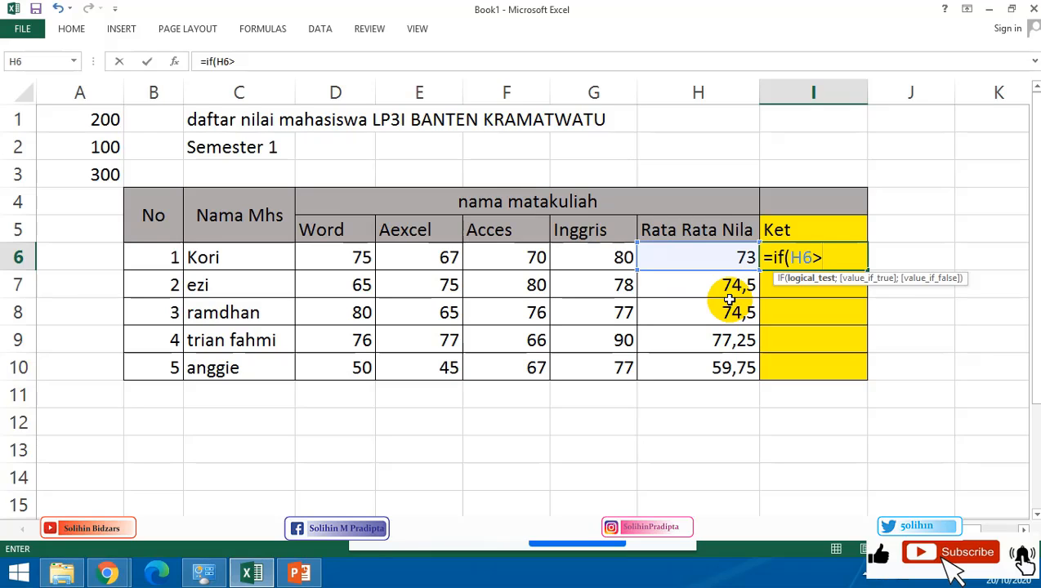
type("=")
key("BackSpace")
key("Escape")
key("Return")
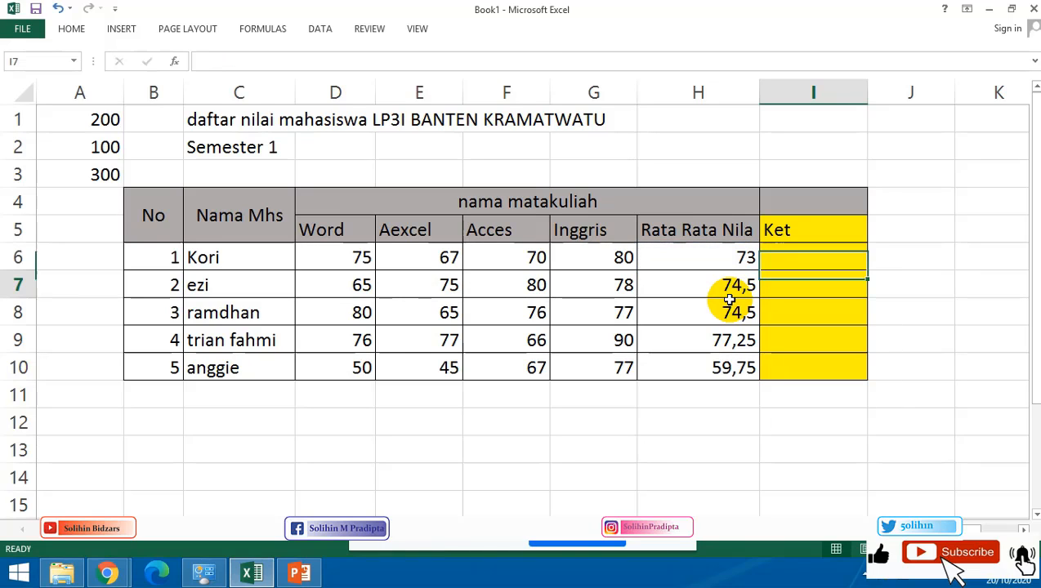
left_click(658, 447)
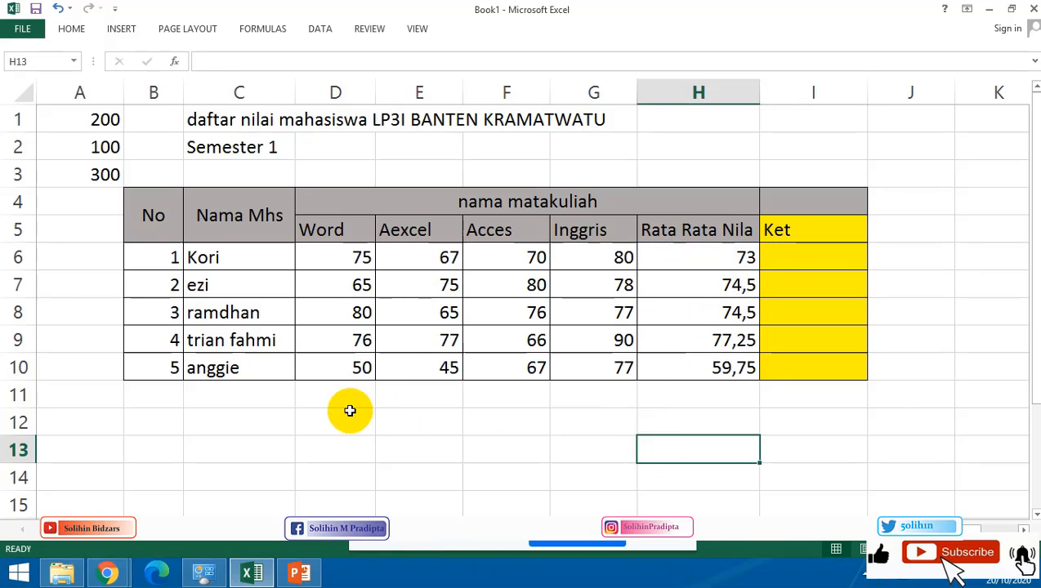
Enter the passing rule "jika kolom rata rata nilai 80 maka lulus" in C12 below the table.
left_click(260, 421)
type("jika ")
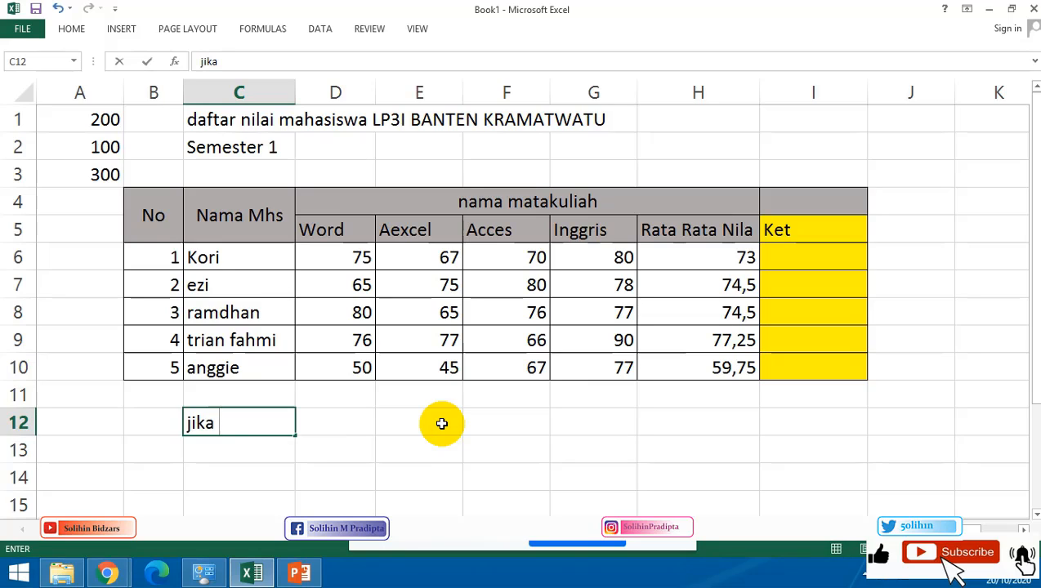
type("nilai")
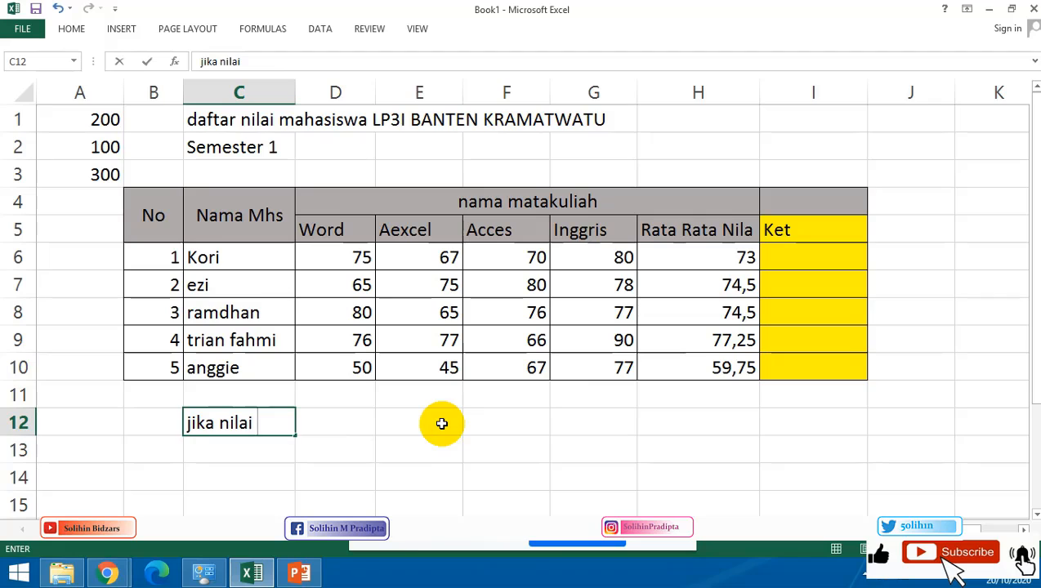
key("BackSpace")
key("BackSpace")
key("BackSpace")
key("BackSpace")
key("BackSpace")
key("BackSpace")
type("kolom")
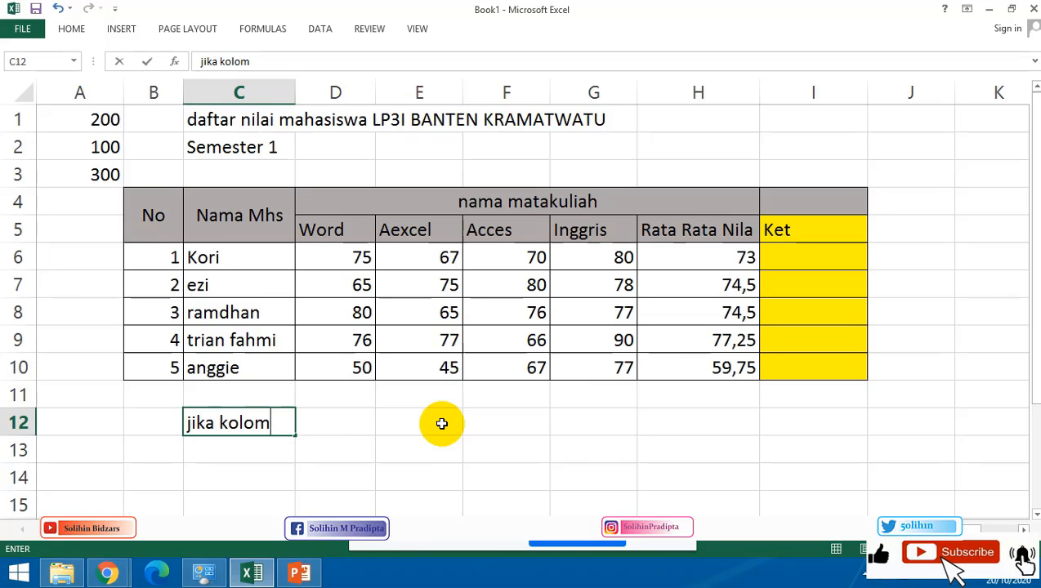
type(" rata r")
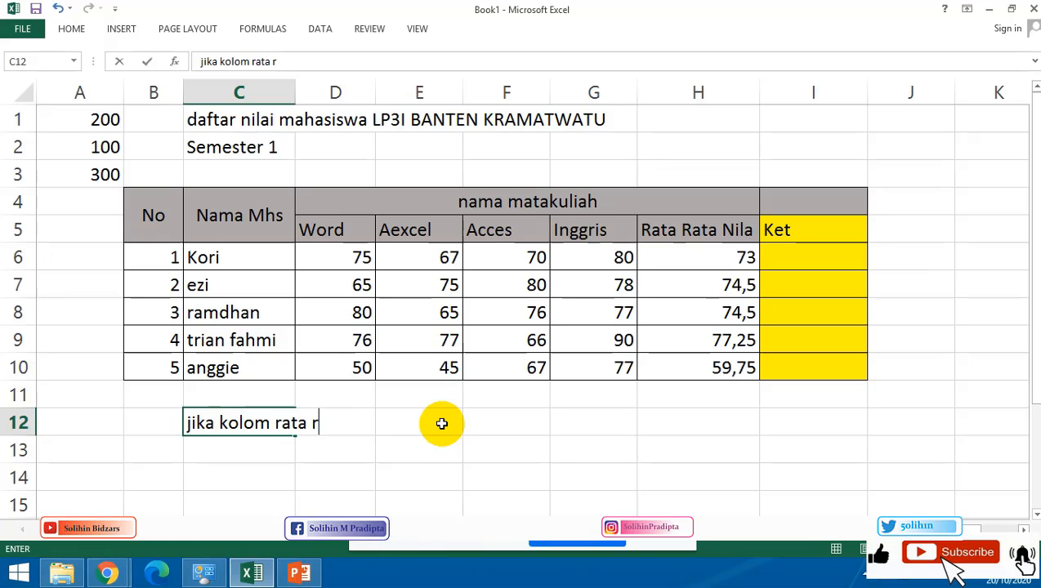
type("ata nilai")
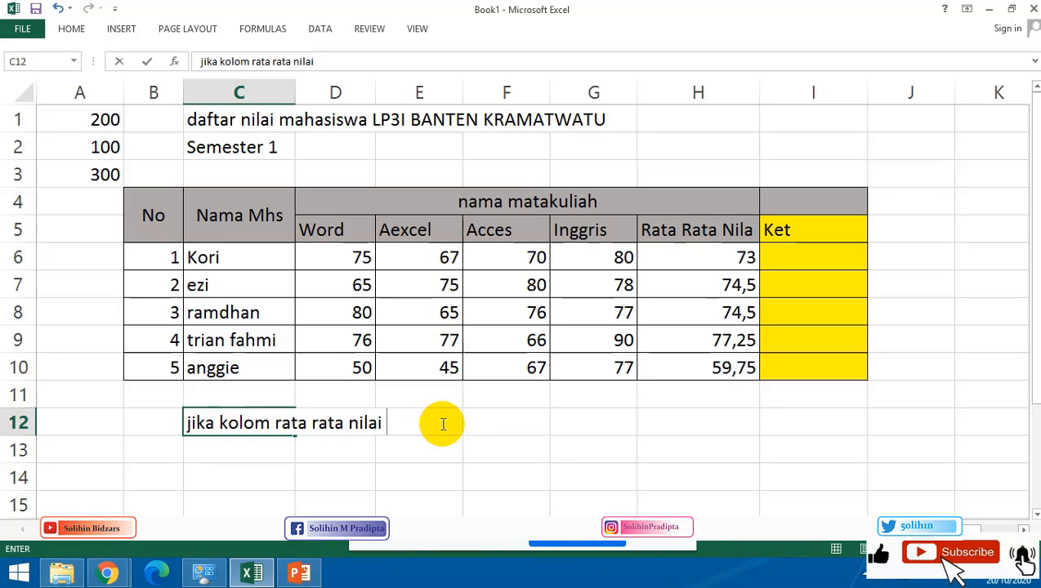
type("80 maka ")
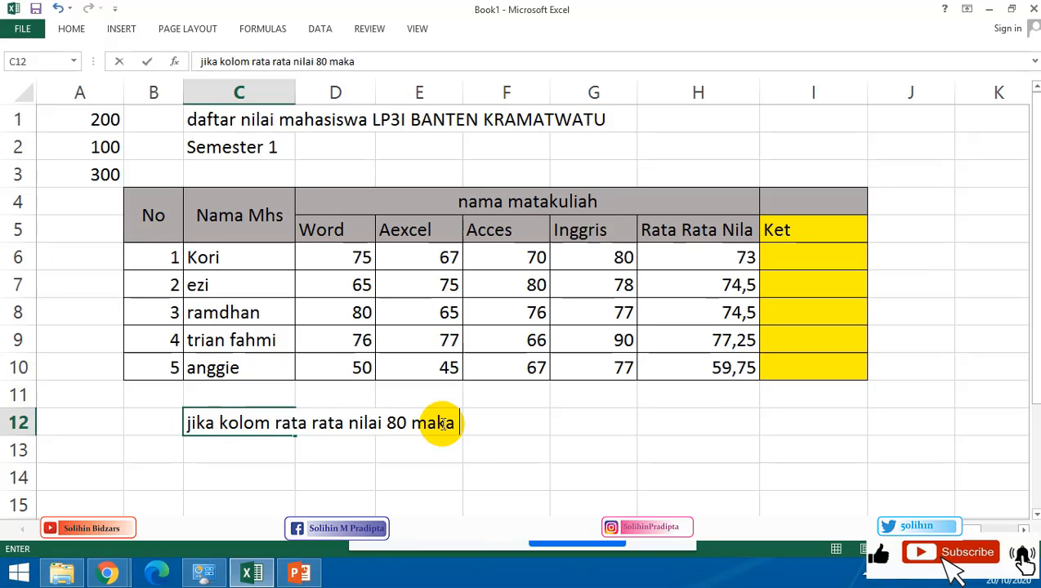
type("lulus")
key("Return")
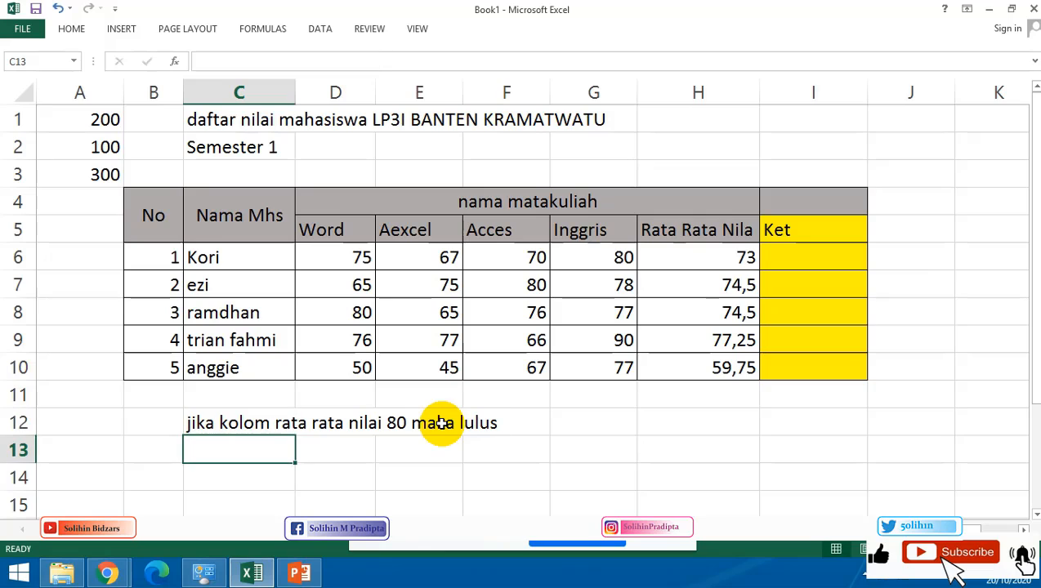
Enter the failing rule "jika kolom rata rata nilai dibawah 80 maka mengulang" in C13.
type("jika kolom rata rata nilai 80 maka lulus")
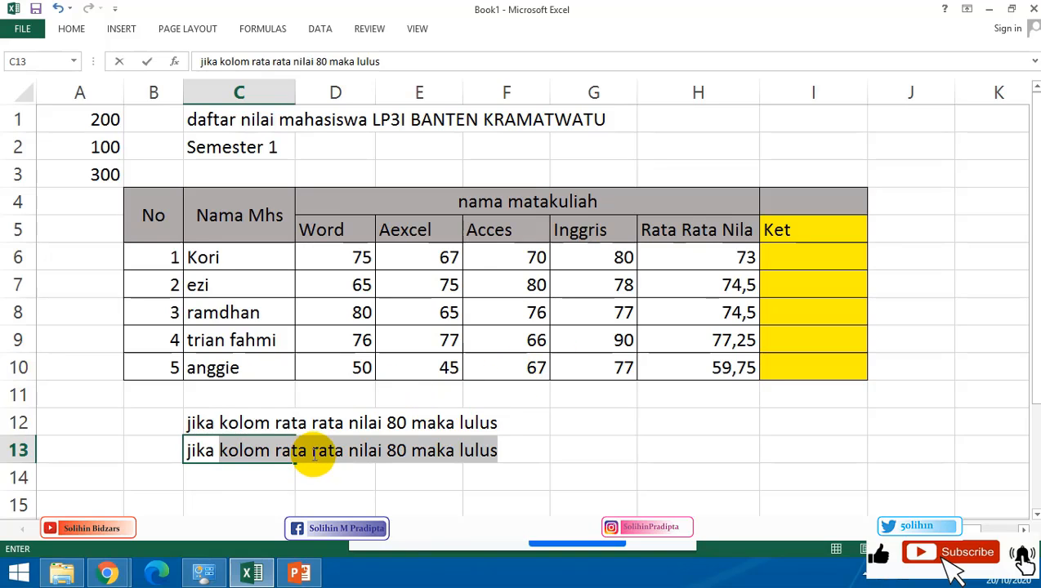
left_click(389, 452)
type("dibawah")
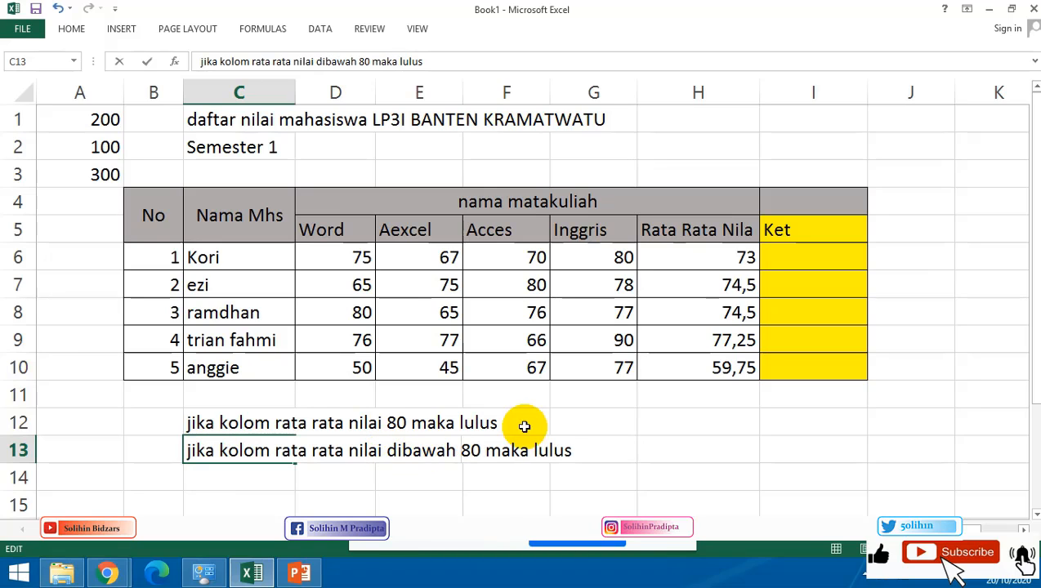
left_click(536, 450)
left_click_drag(536, 450, 603, 439)
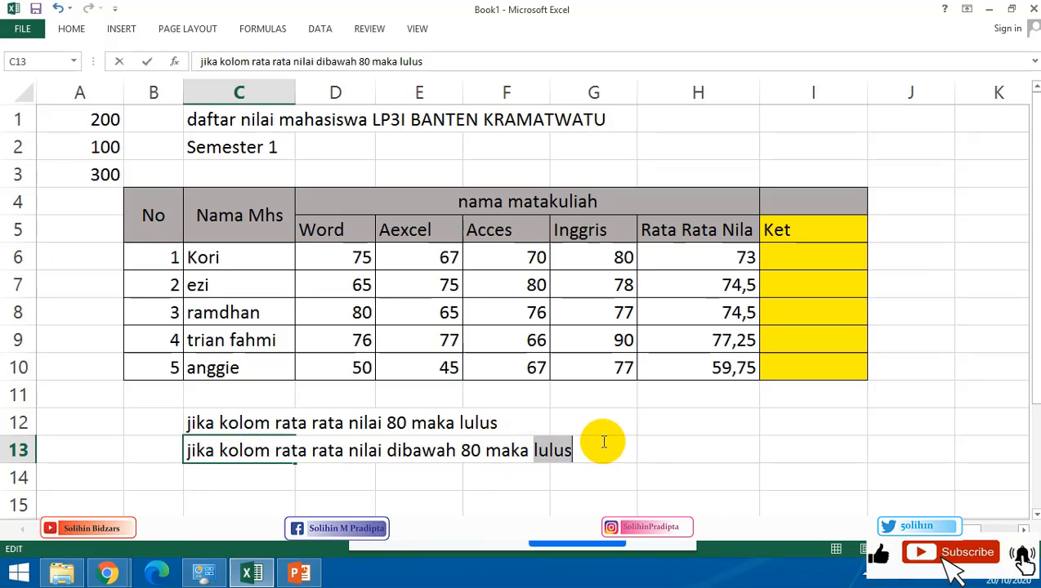
type("mengulang")
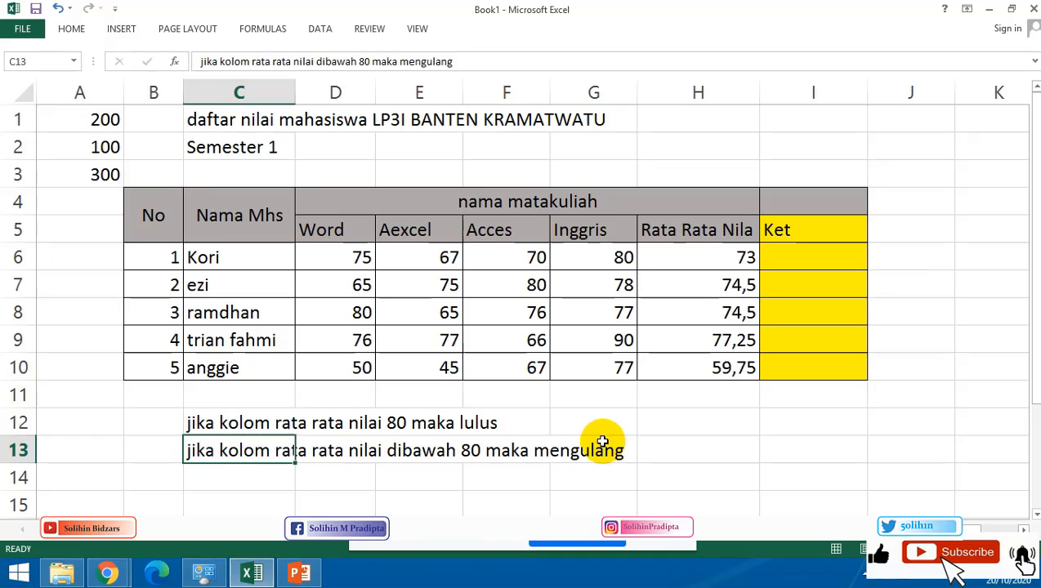
key("Return")
left_click(292, 424)
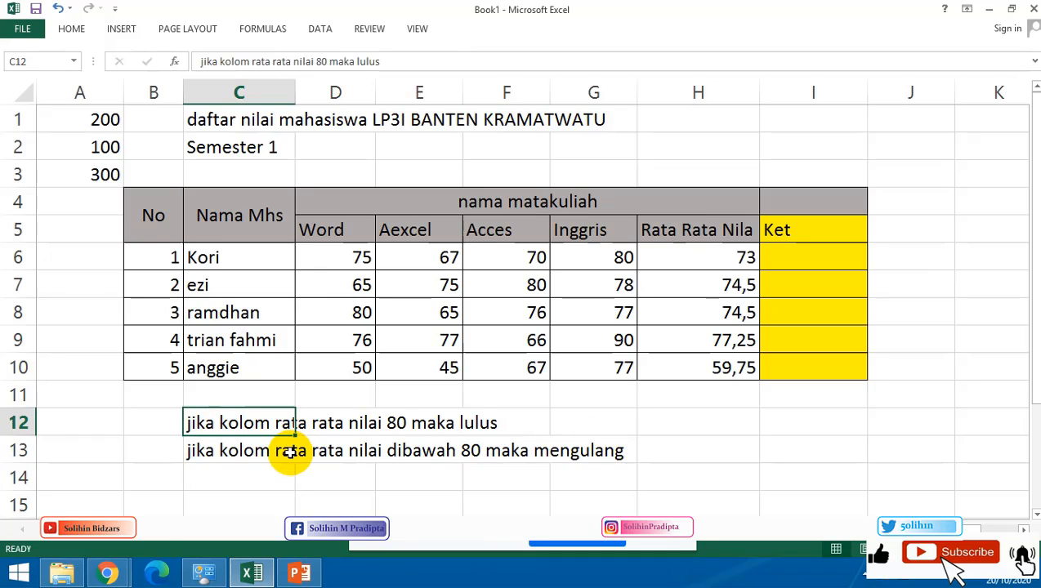
left_click(293, 451)
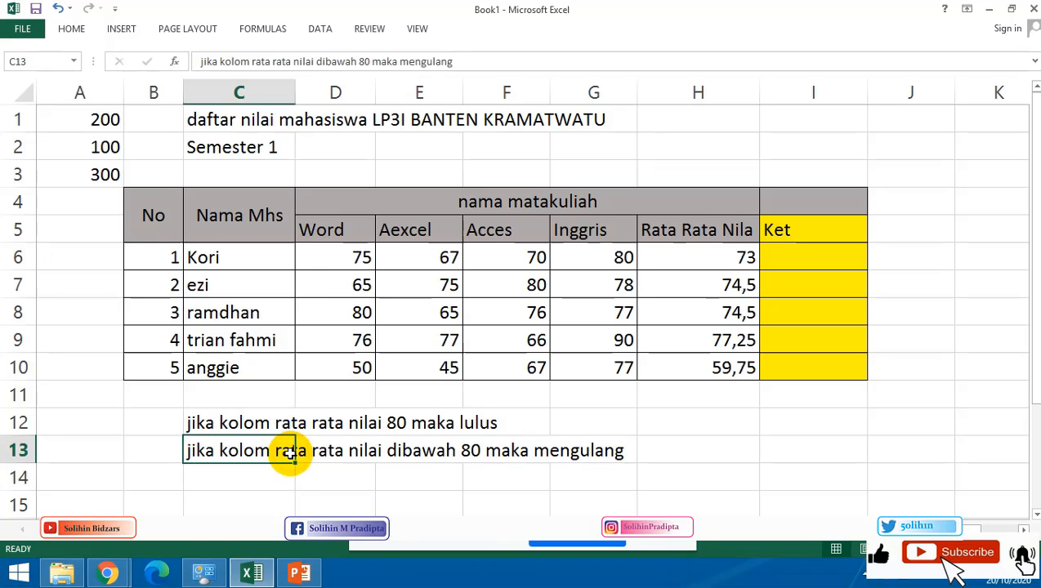
left_click(468, 449)
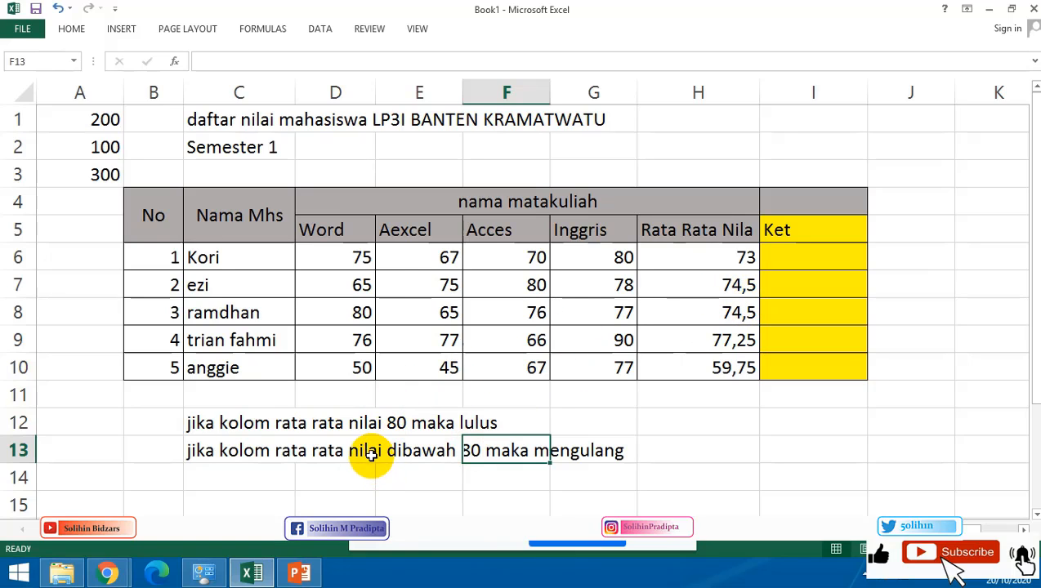
left_click(501, 412)
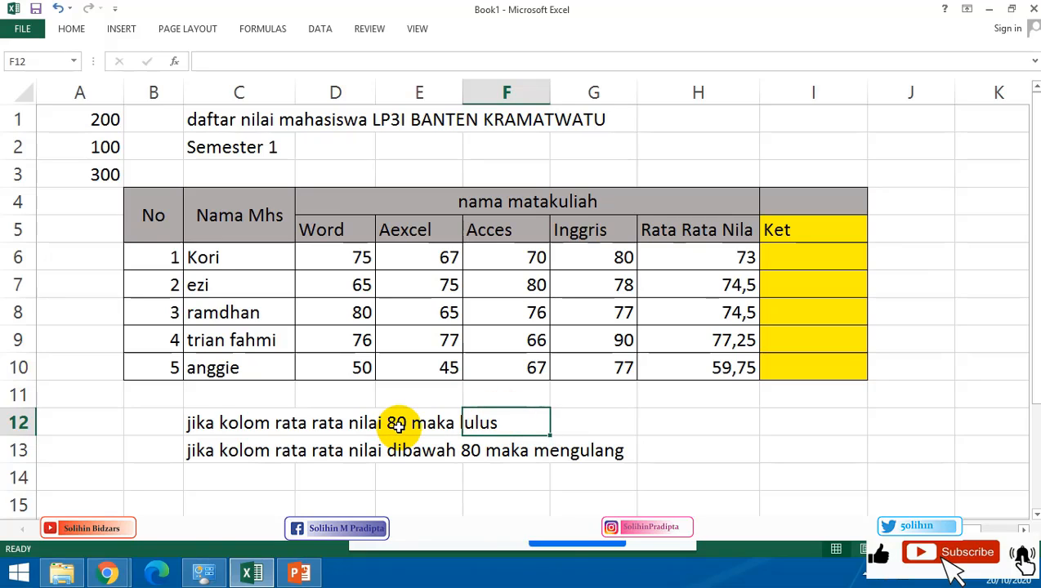
left_click(414, 442)
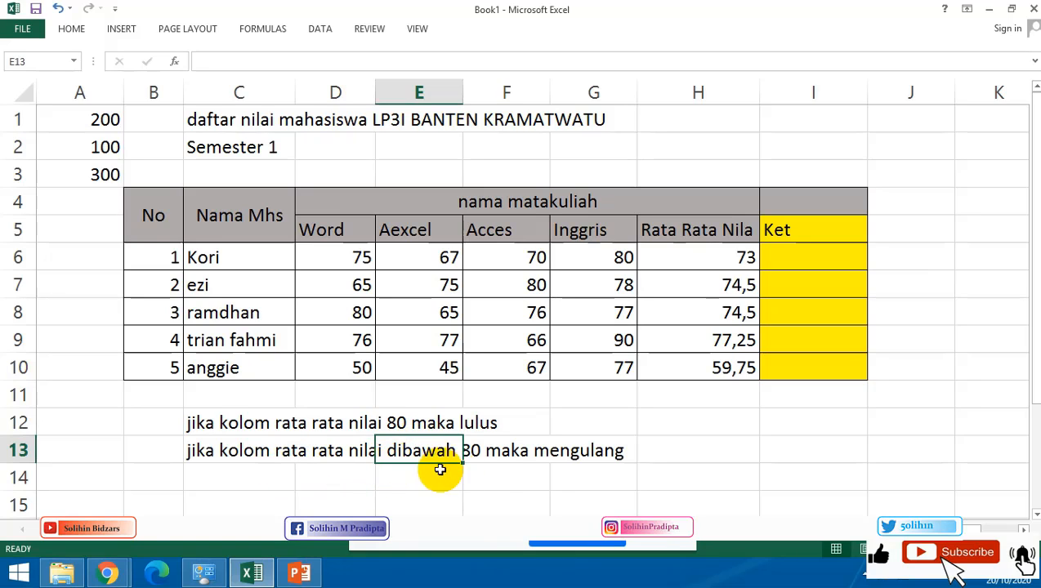
left_click(585, 478)
Enter =if(H6>=80;"Lulus";"Mengulang") in I6 to grade the first student from the average score.
left_click(815, 257)
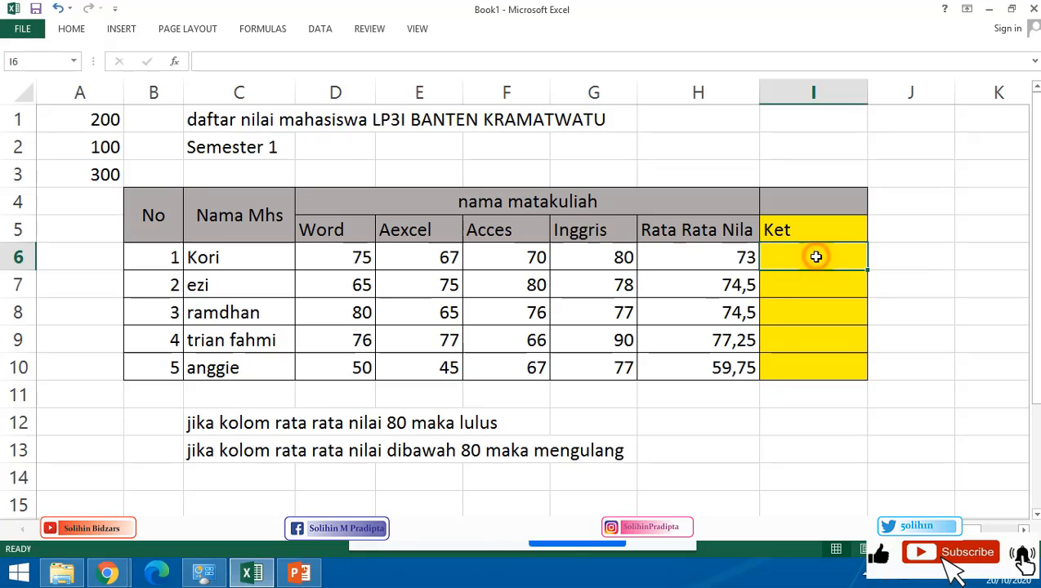
type("=if(")
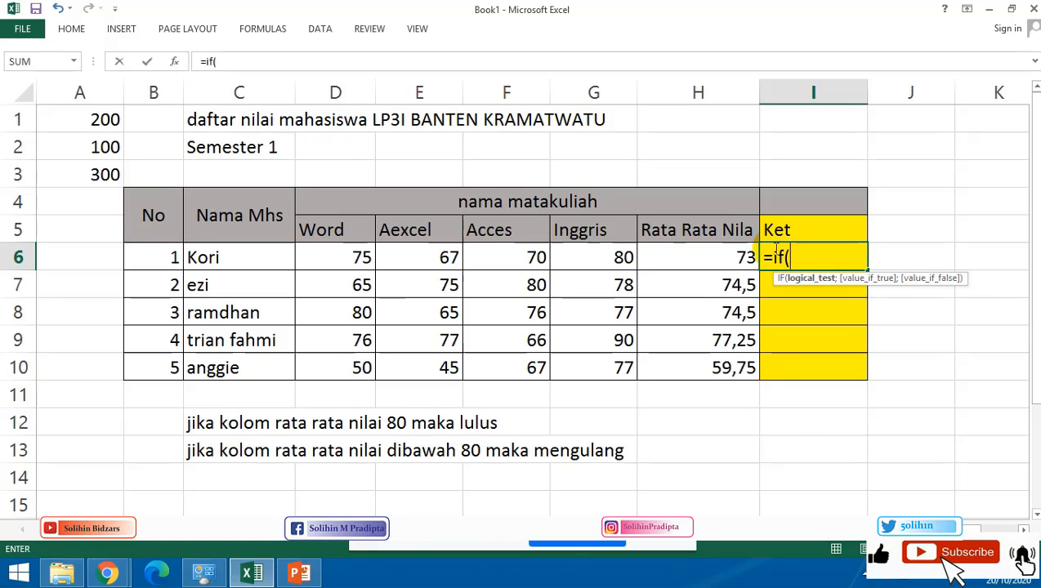
left_click(739, 258)
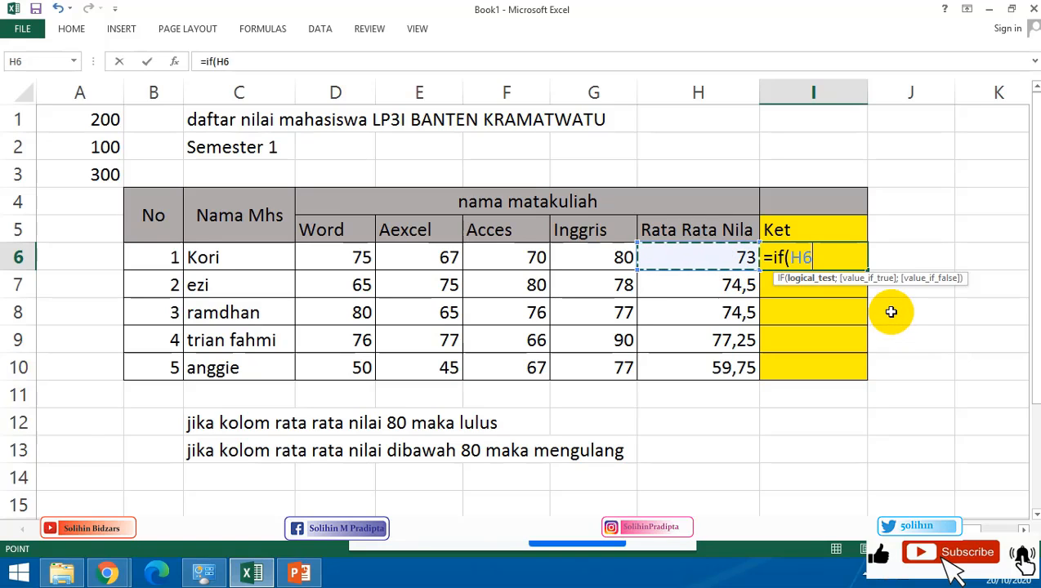
type(">")
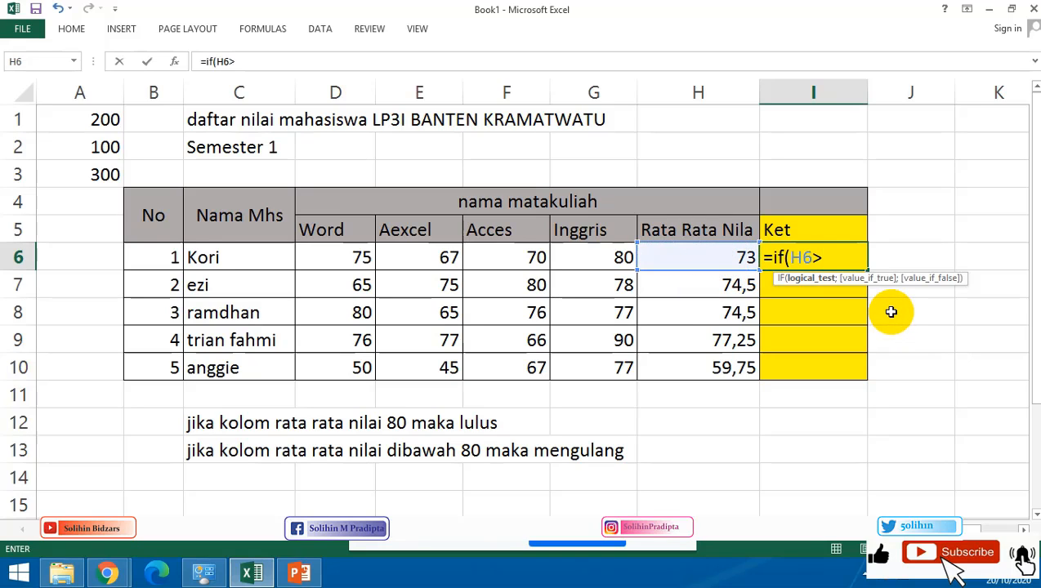
type("=80")
type(";\"")
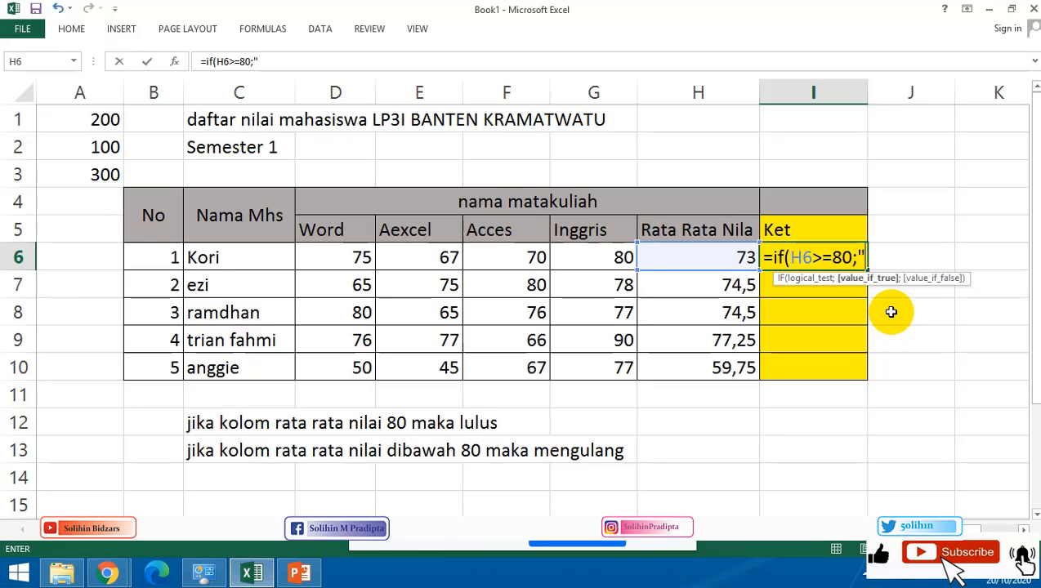
type("Lulus")
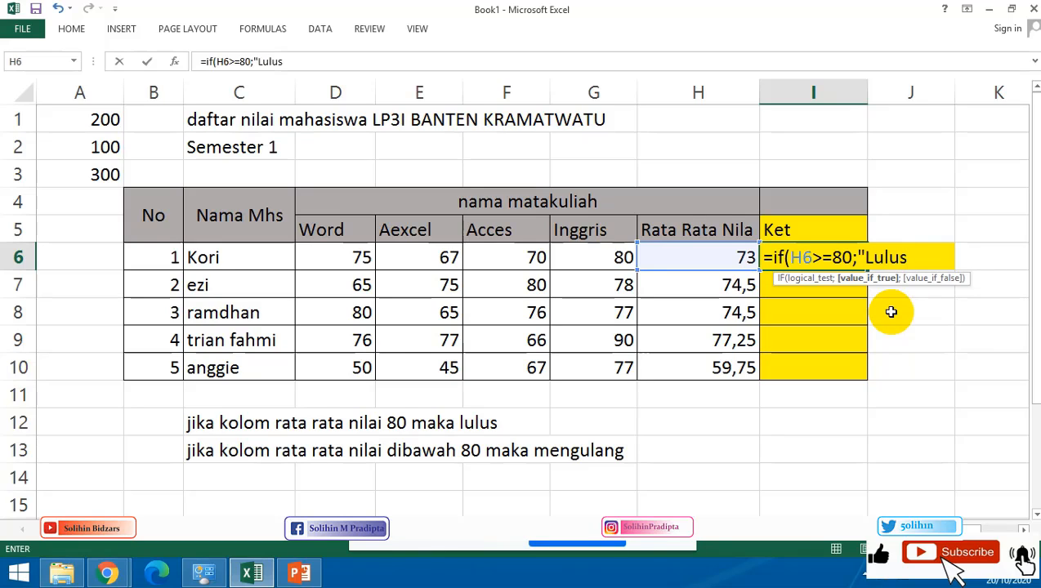
type("\";")
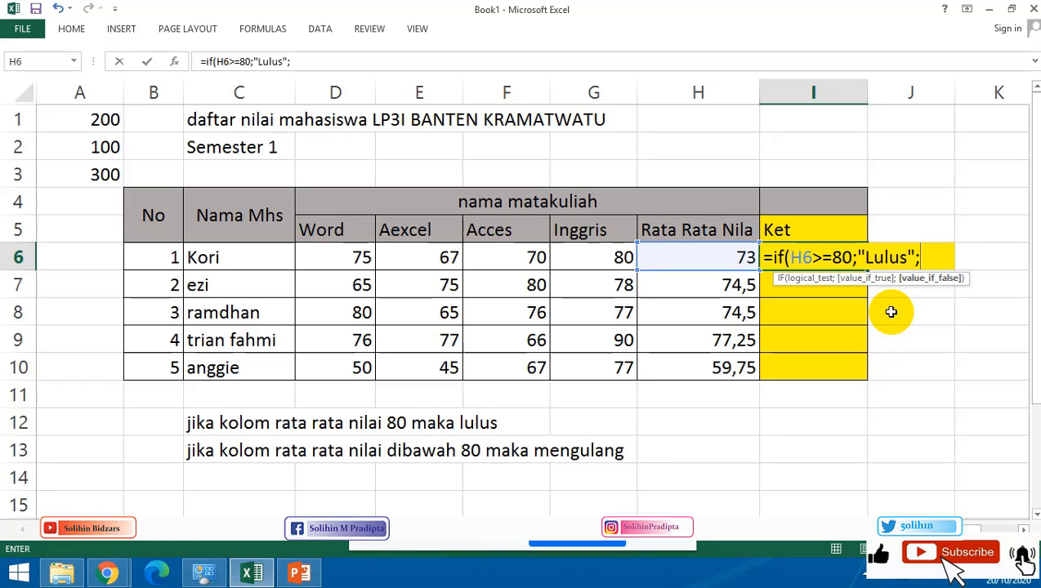
type("\"Mengu")
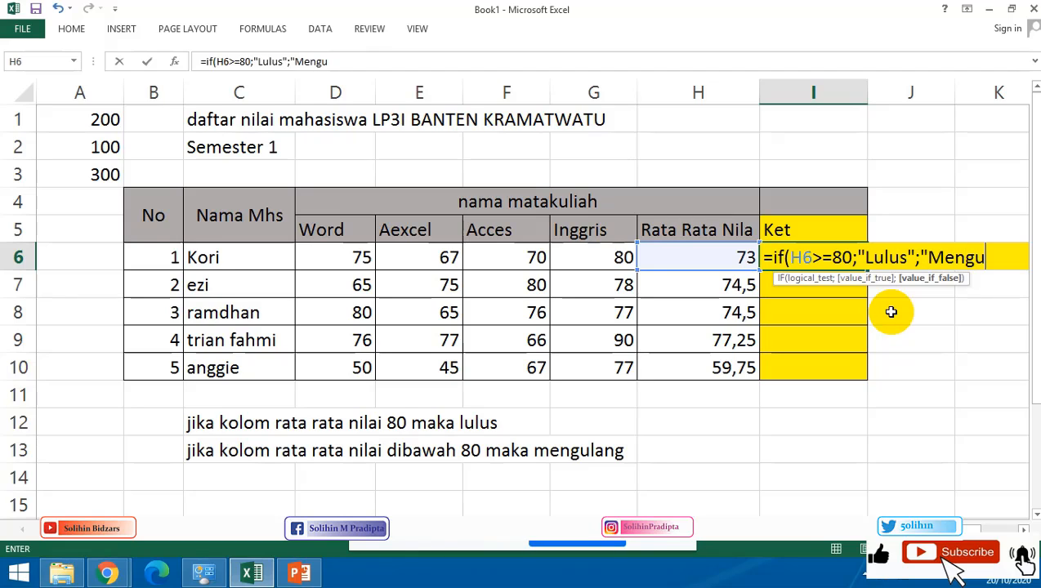
type("lang")
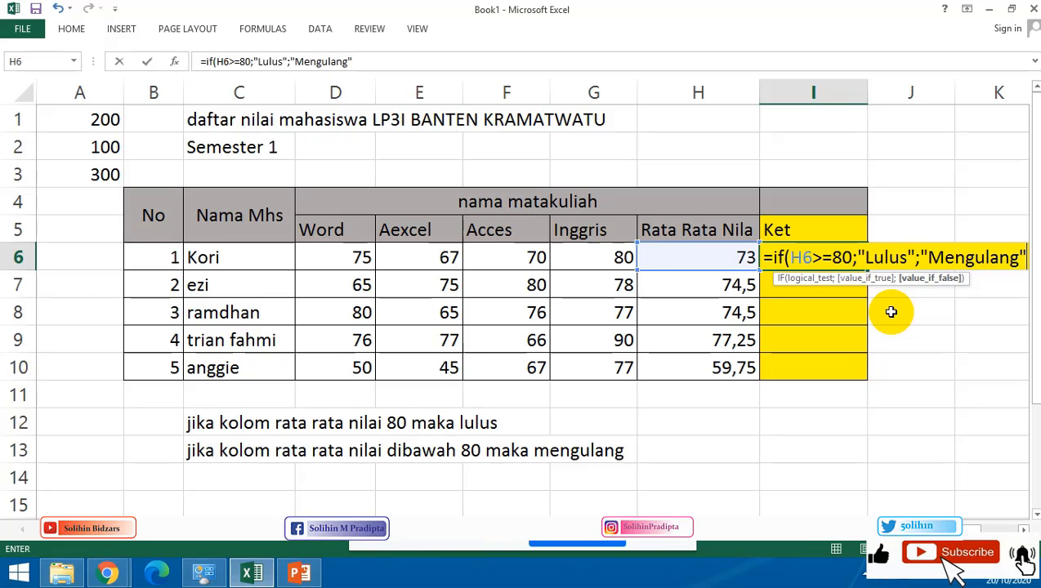
type(")")
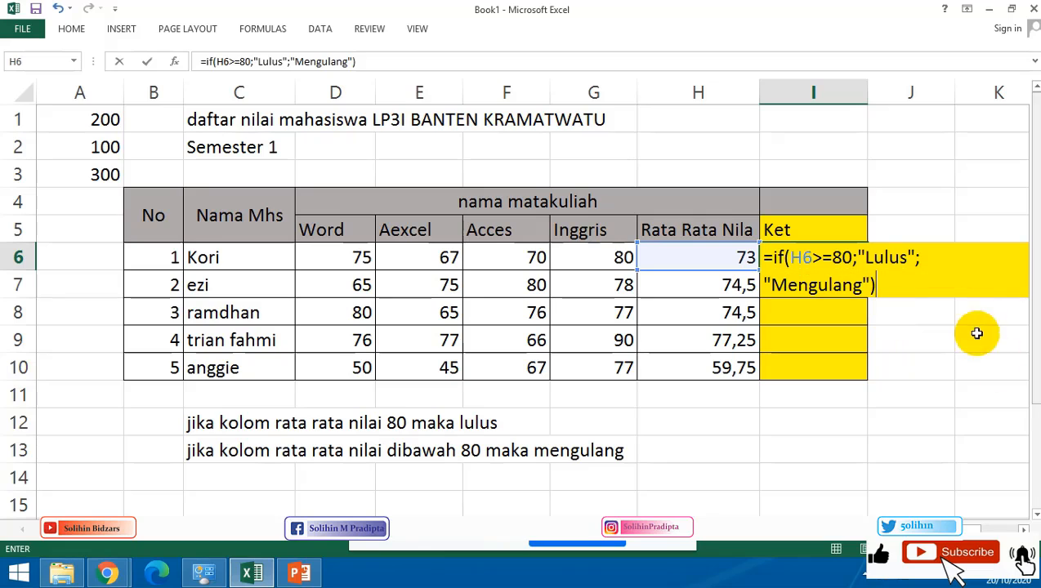
key("Return")
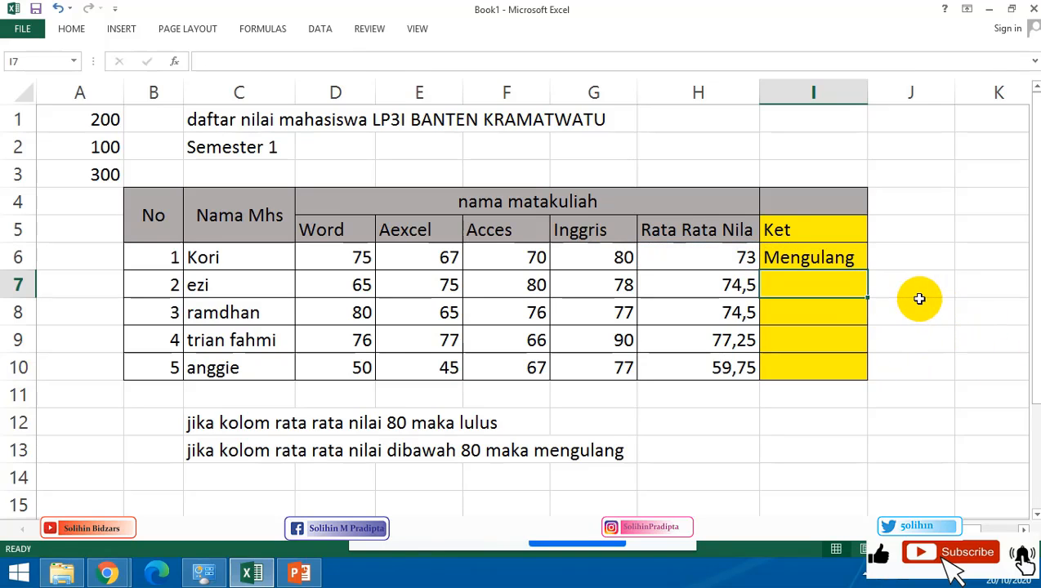
left_click(245, 252)
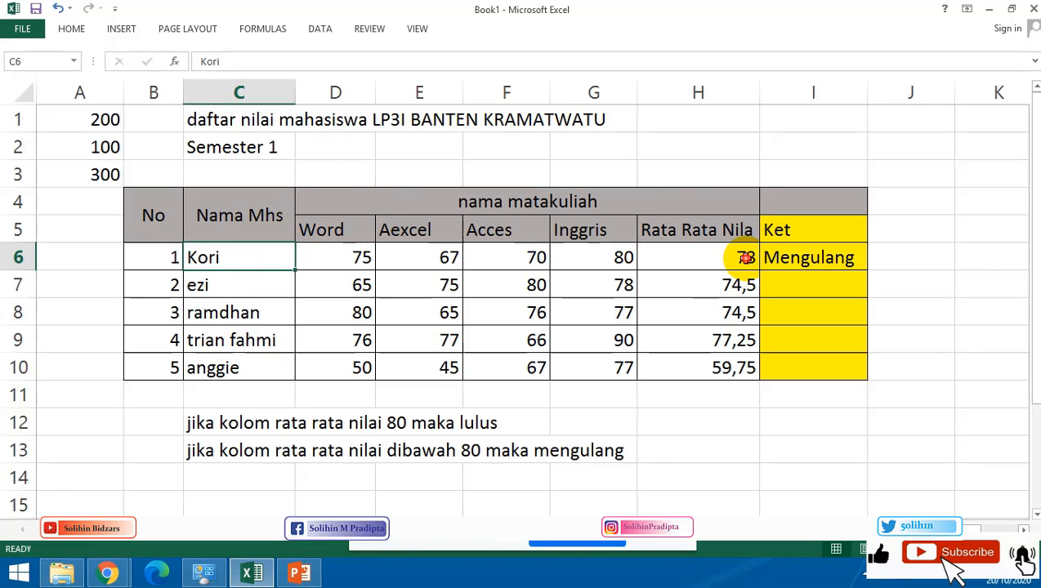
Fill the IF formula in I6 down to I10 to grade the remaining students in the Ket column.
left_click(743, 257)
left_click(828, 258)
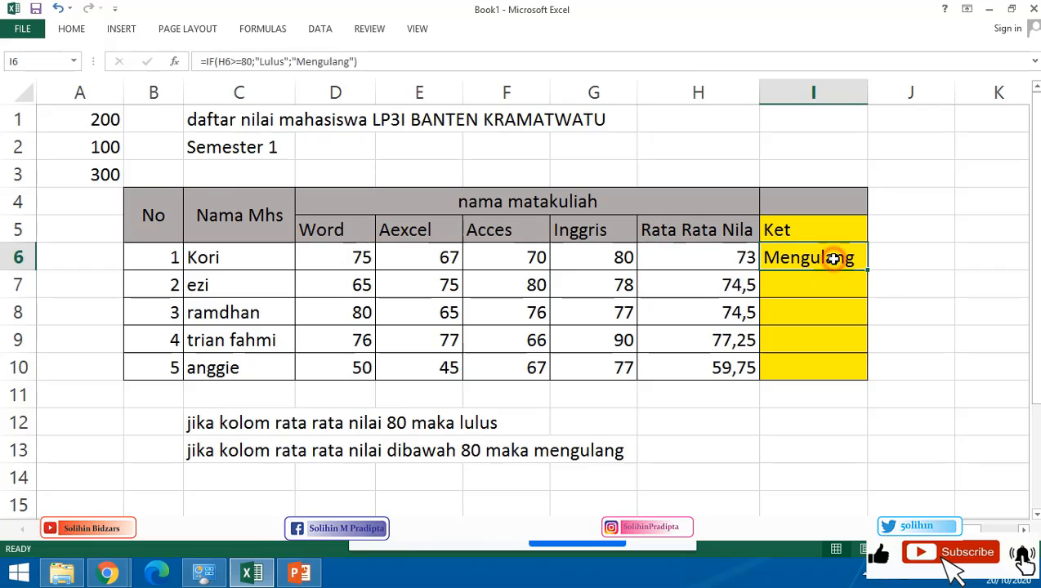
left_click_drag(868, 269, 879, 378)
left_click(936, 301)
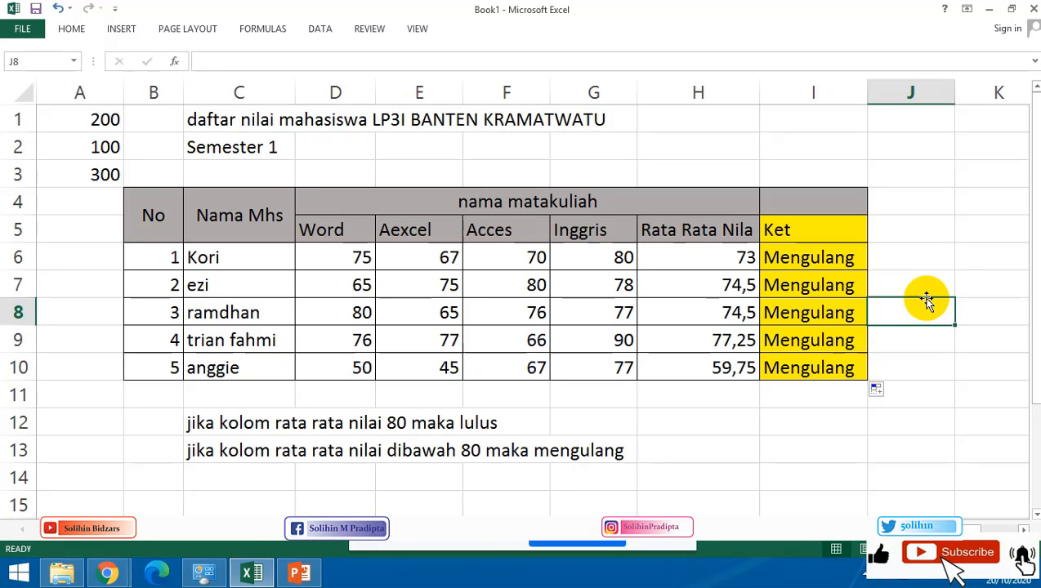
Test the grading on the first student by setting the Aexcel score in E6 to 80 and the Acces score in F6 to 90.
left_click_drag(744, 258, 729, 362)
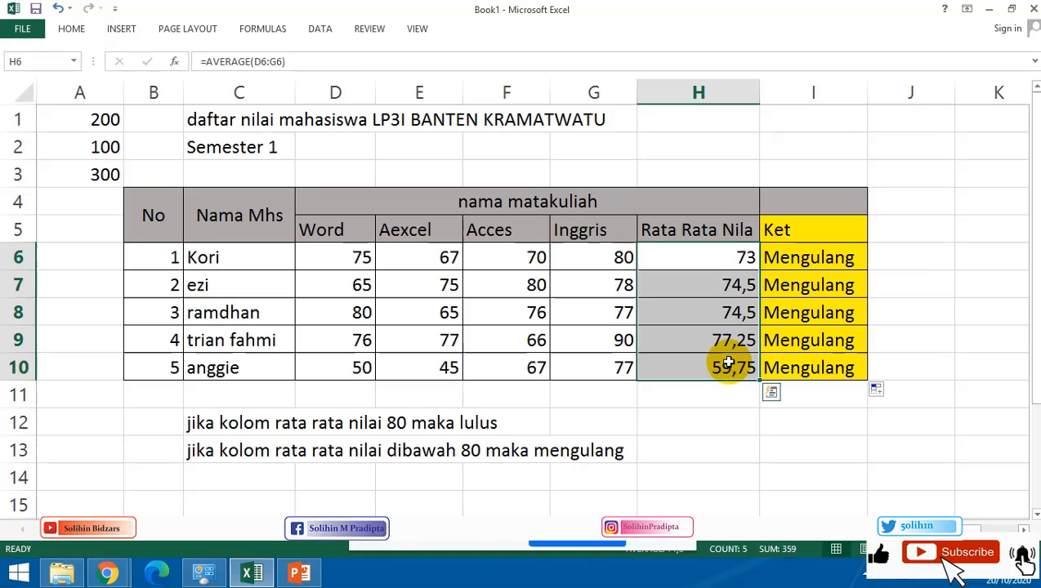
left_click(733, 312)
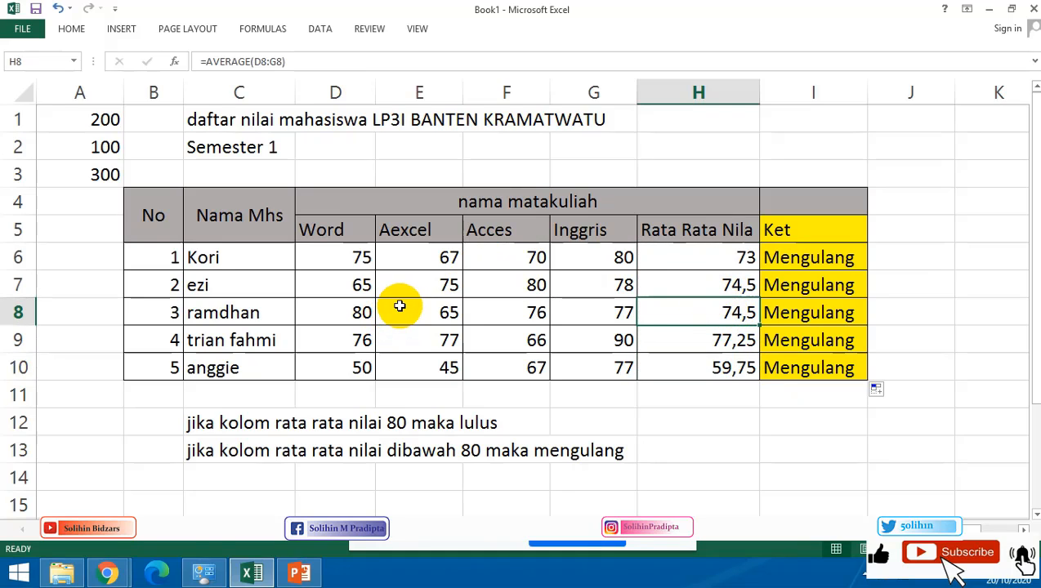
left_click(431, 254)
type("80")
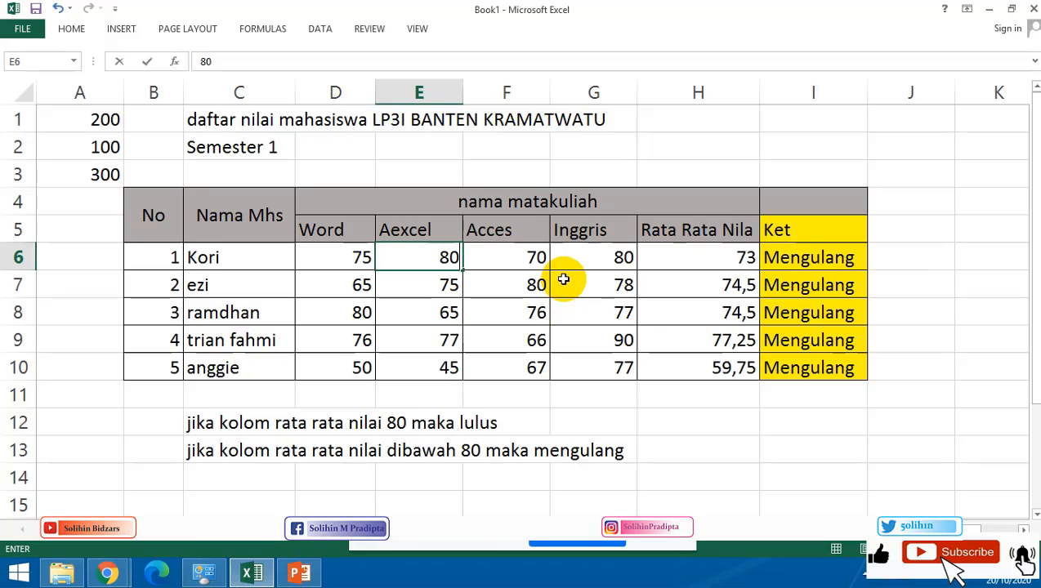
key("Return")
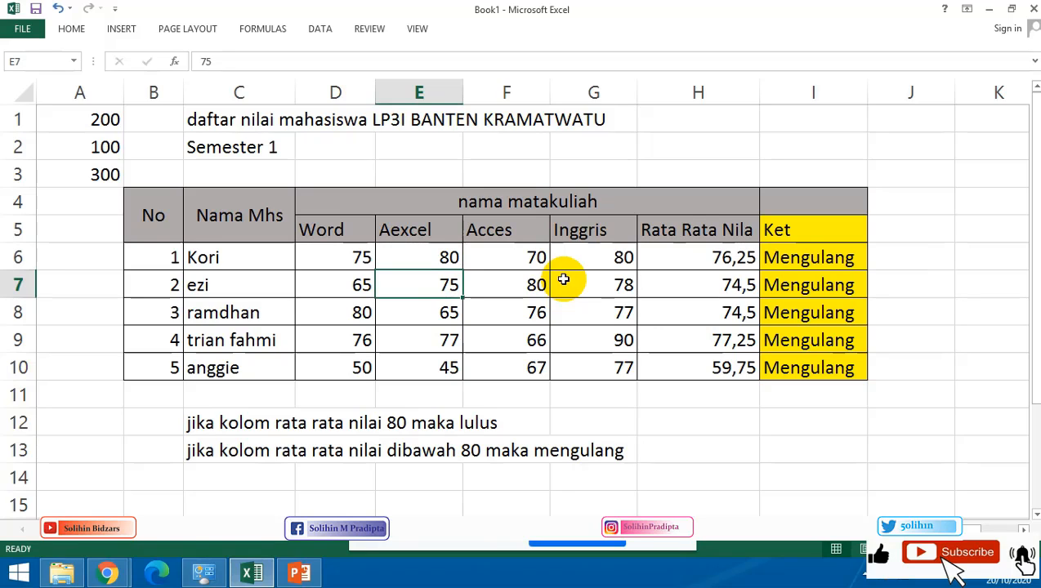
left_click(527, 257)
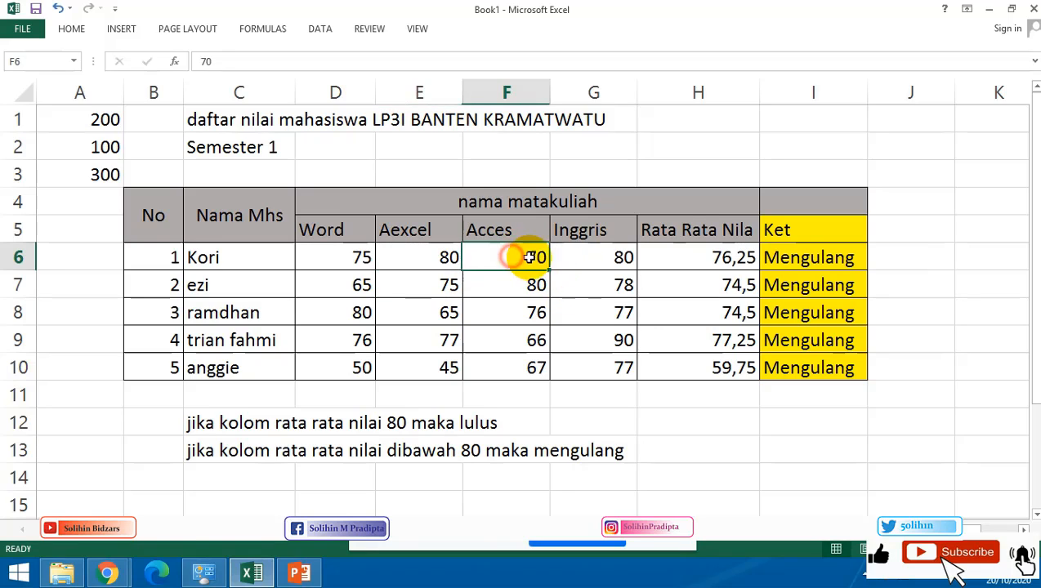
type("9")
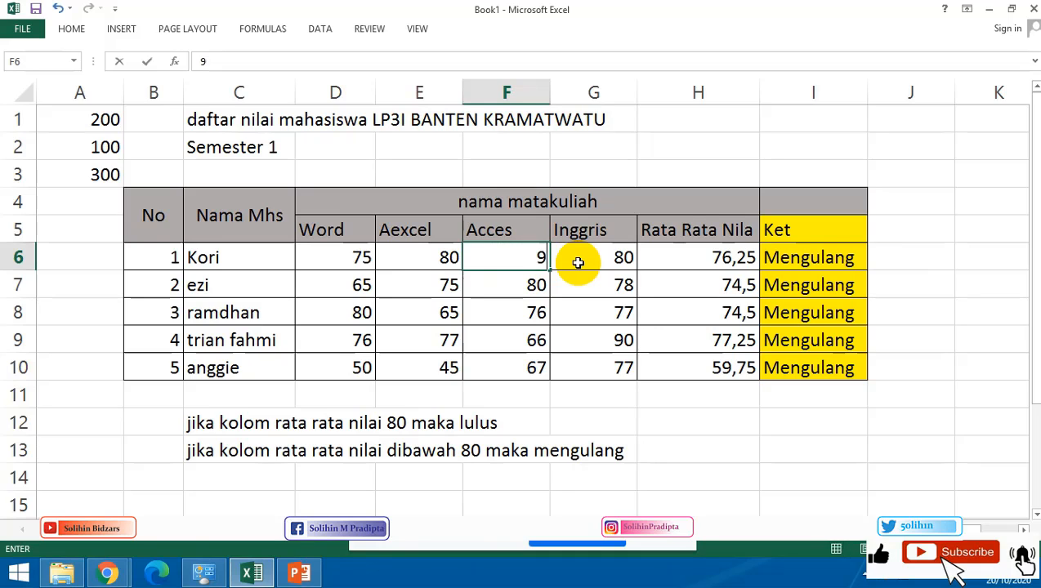
type("0")
key("Return")
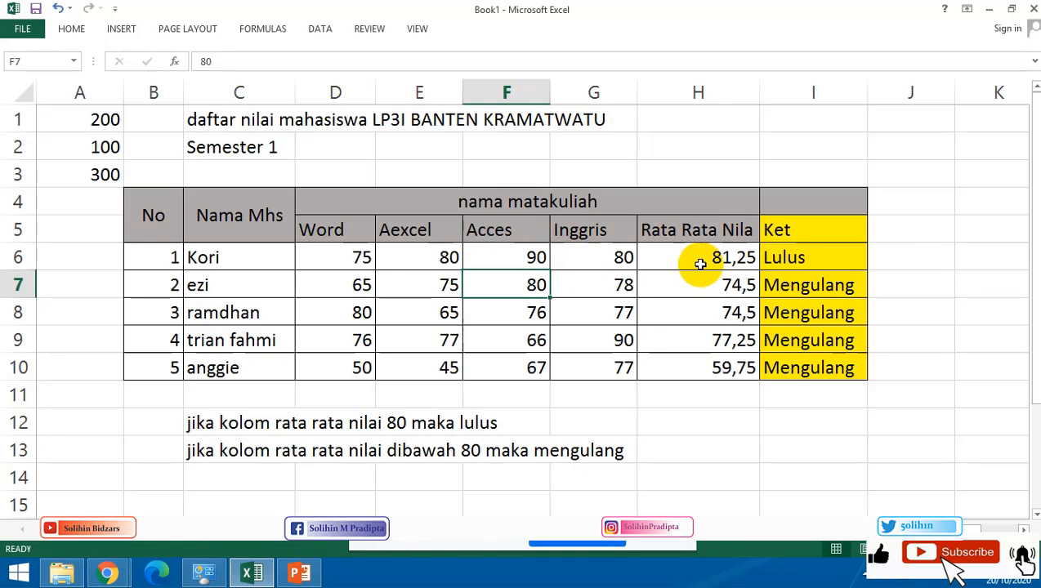
left_click(801, 258)
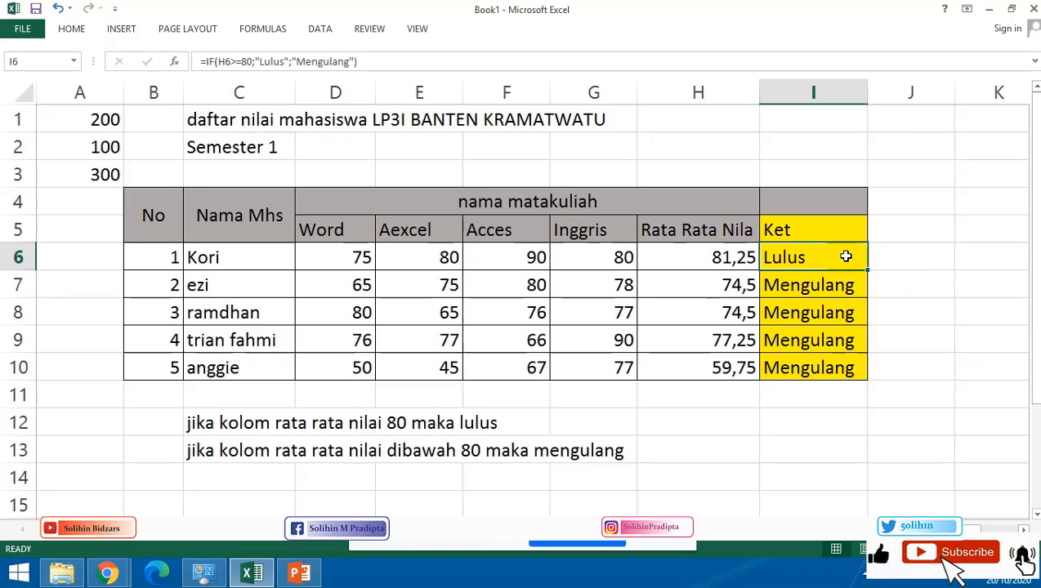
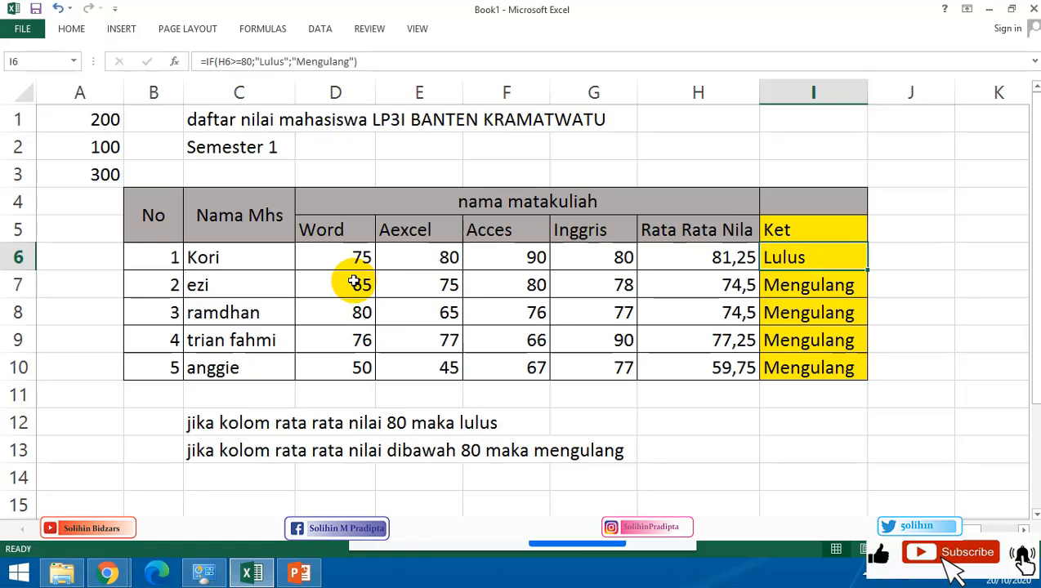
Set the second student's Word score in D7 to 90 and check the Ket result in I7.
left_click(353, 283)
type("90")
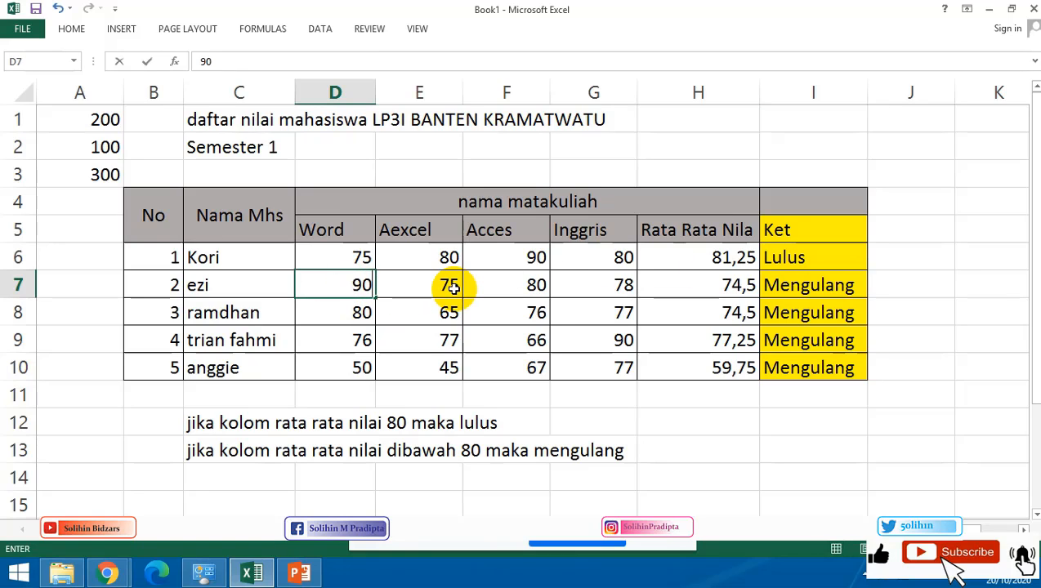
key("Return")
key("Right")
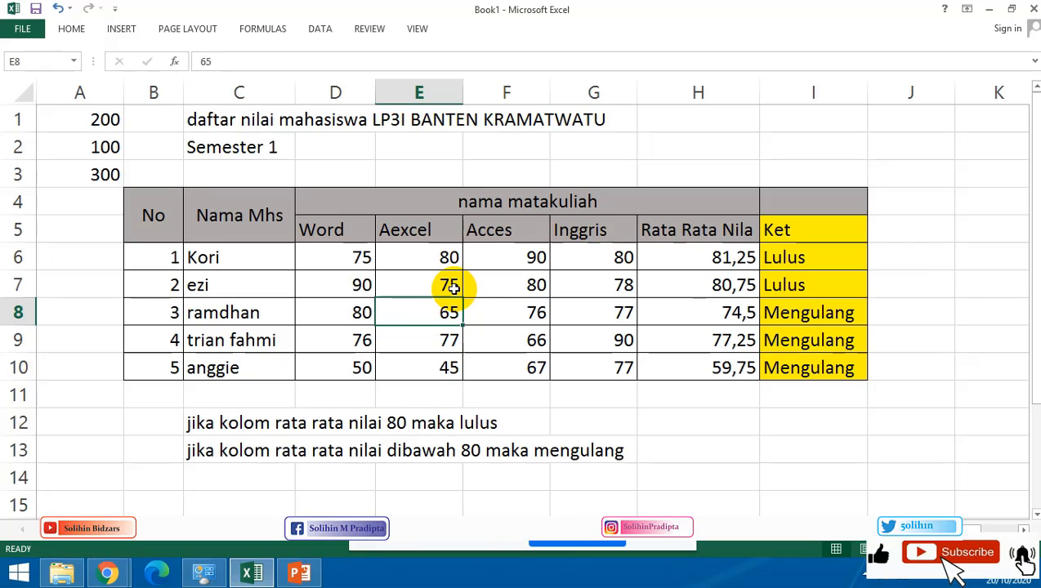
left_click(817, 287)
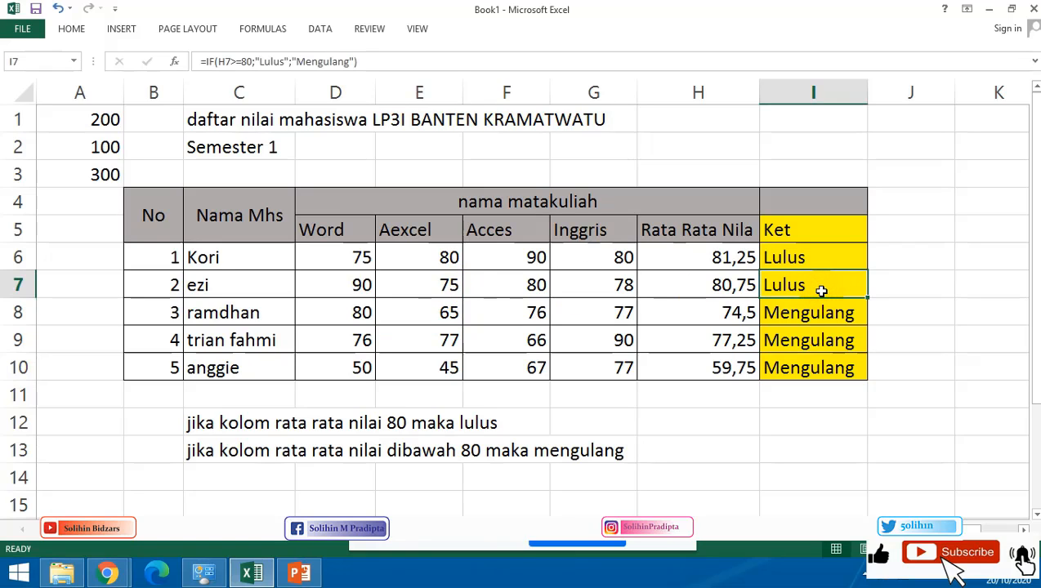
Review the second student's scores and Ket cell, and display the IF formula in I6 for reading.
left_click(441, 284)
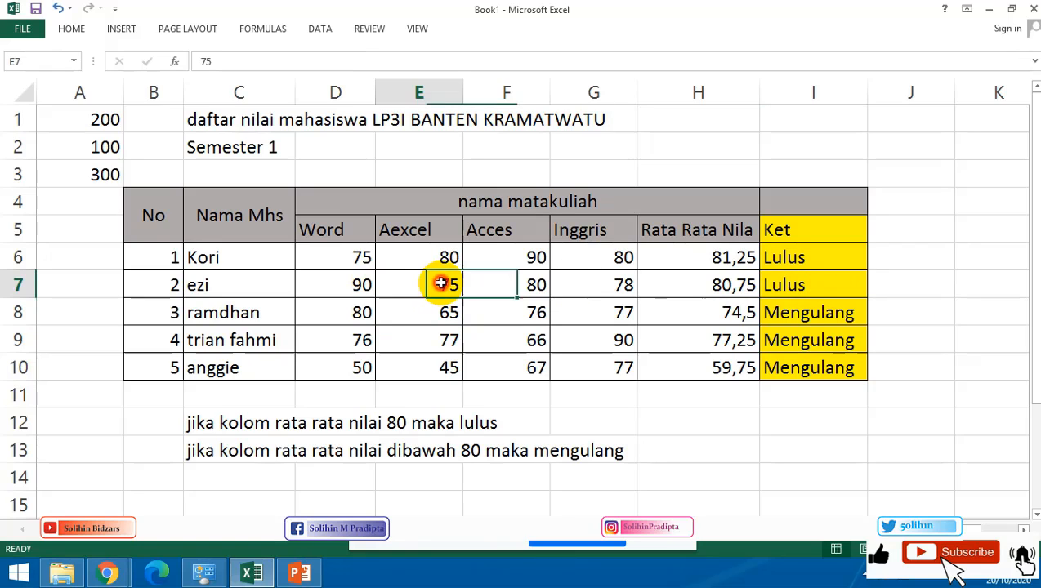
left_click(627, 282)
left_click(813, 285)
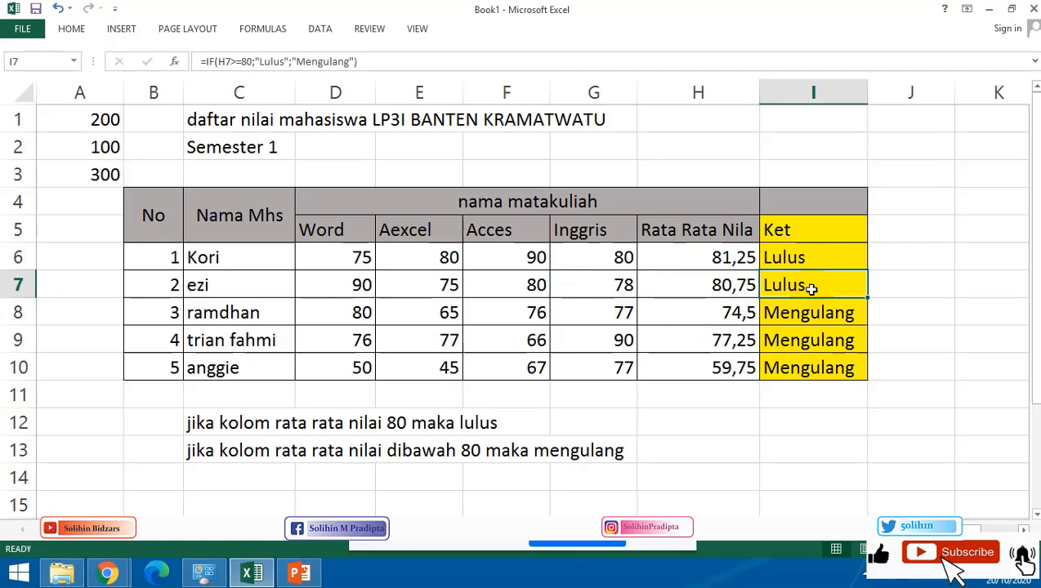
left_click(915, 250)
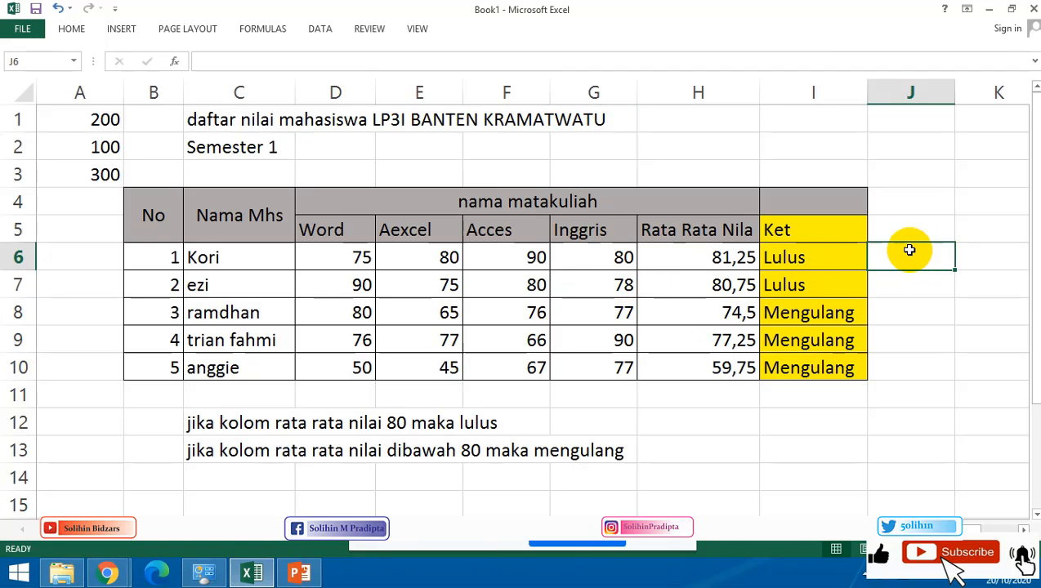
left_click(786, 255)
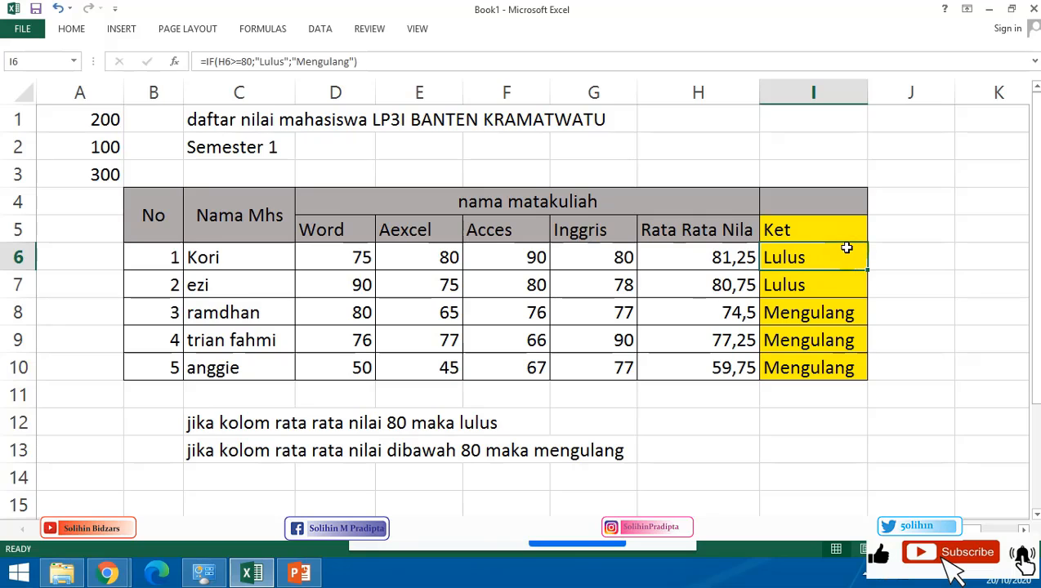
double_click(842, 247)
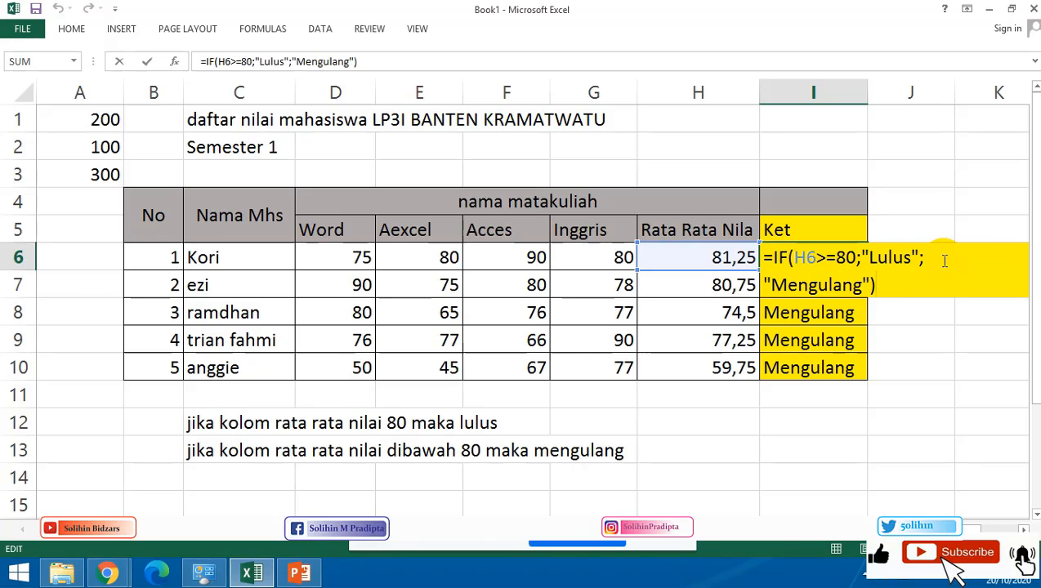
Switch to the Google Meet call in Chrome and admit the participant waiting to join.
left_click(106, 572)
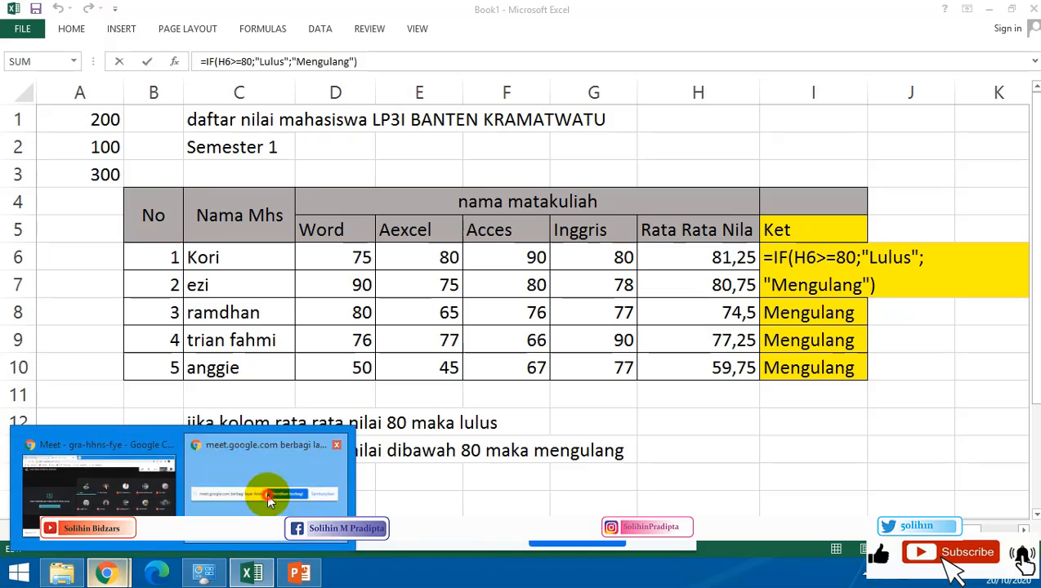
left_click(113, 568)
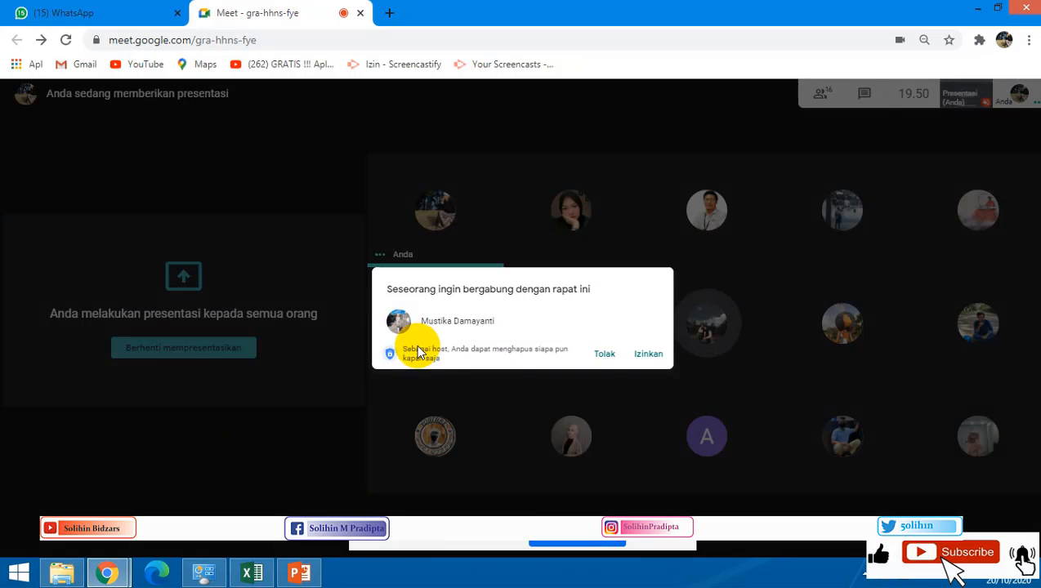
left_click(651, 354)
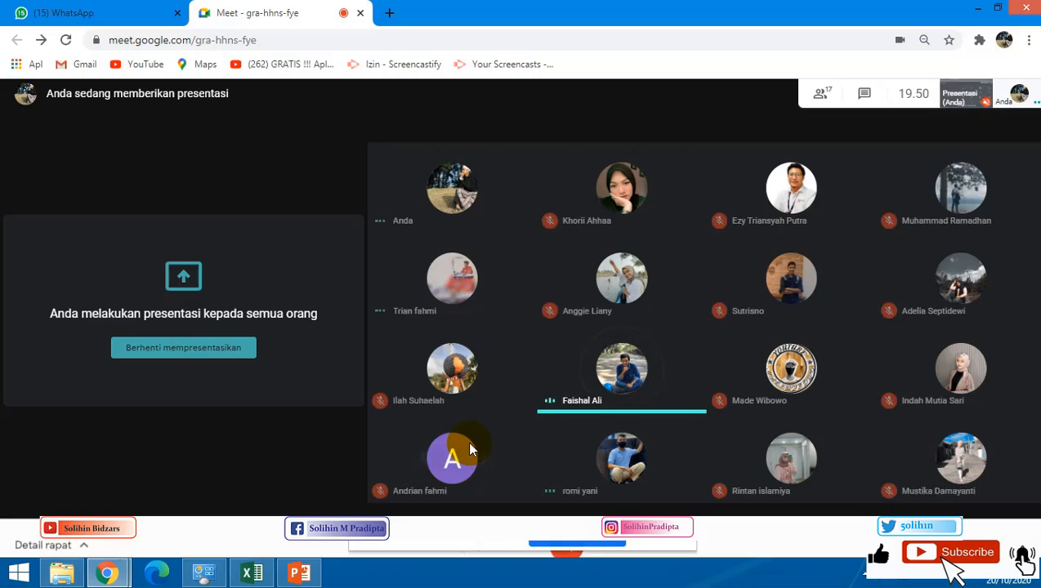
mouse_move(574, 292)
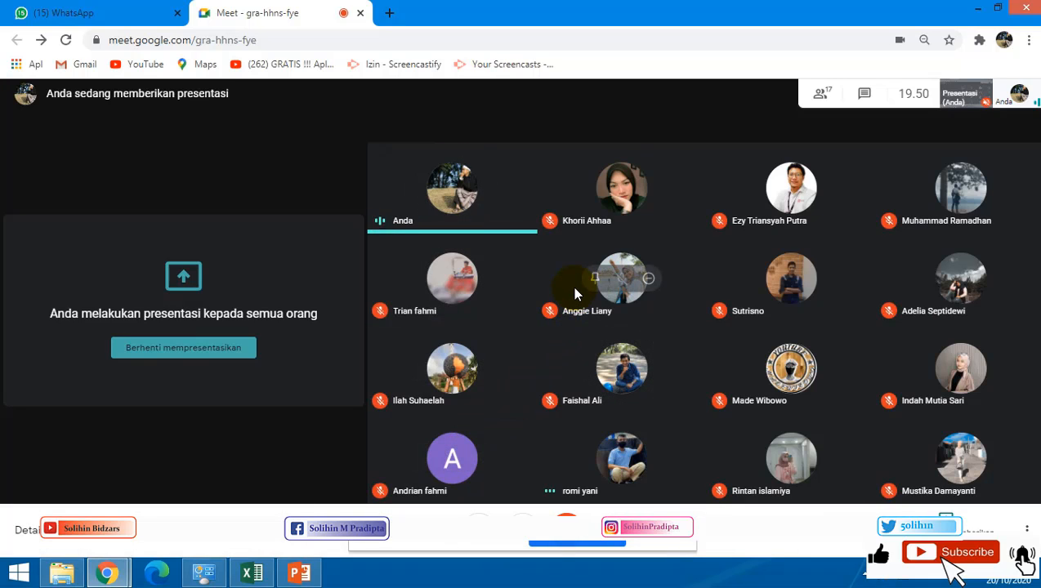
mouse_move(458, 303)
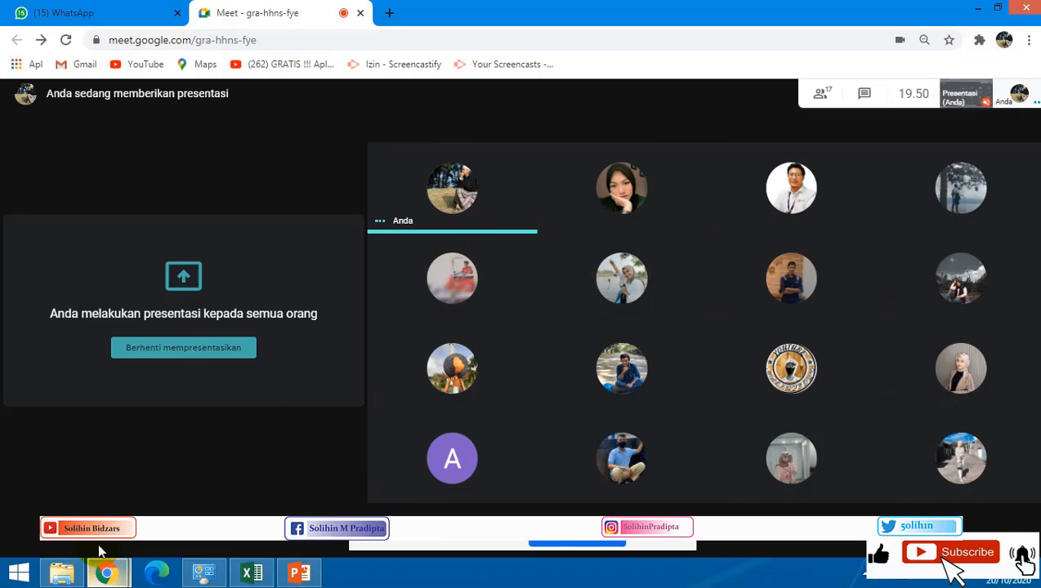
Switch back to the Excel workbook and add the heading Predikat in J5, beside the Ket column.
left_click(251, 573)
left_click(711, 422)
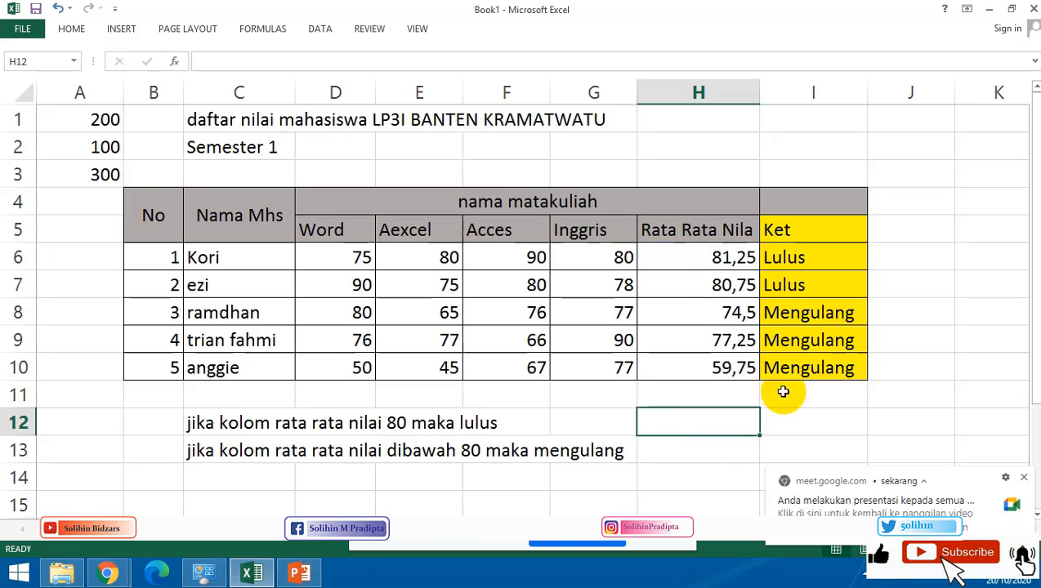
left_click(936, 288)
left_click(925, 232)
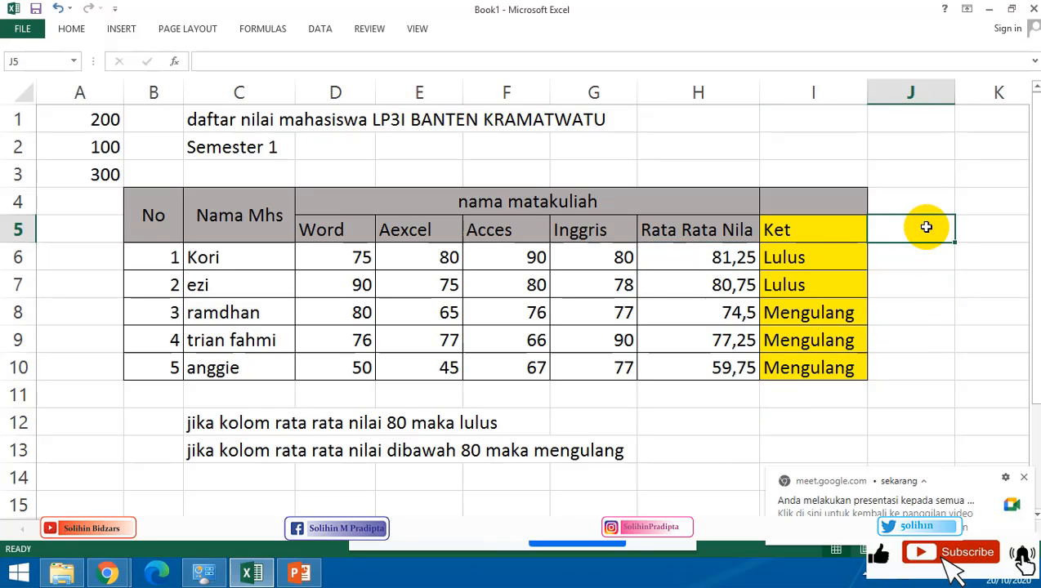
left_click_drag(921, 201, 925, 226)
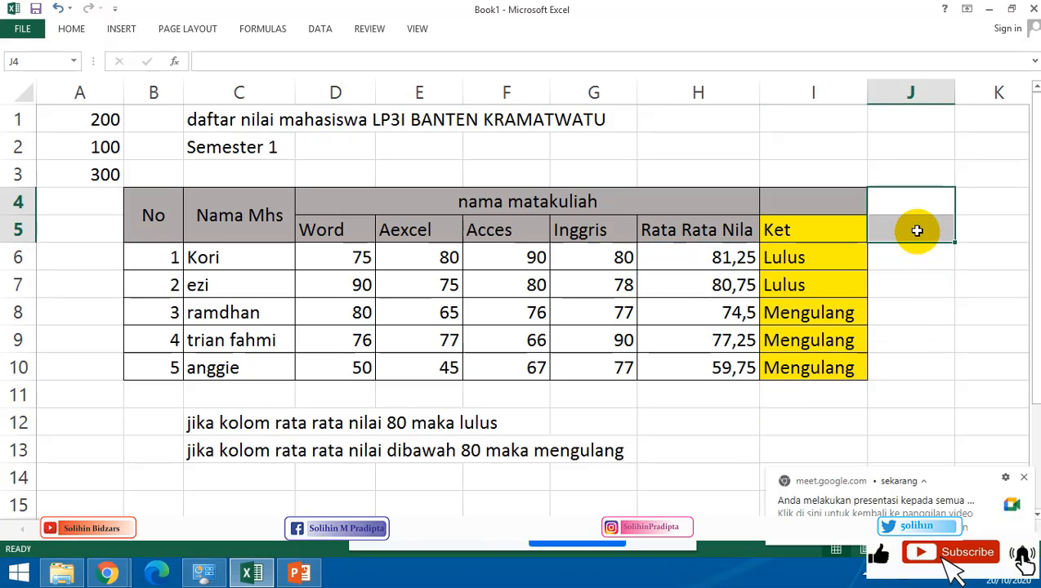
left_click(924, 227)
type("Pre")
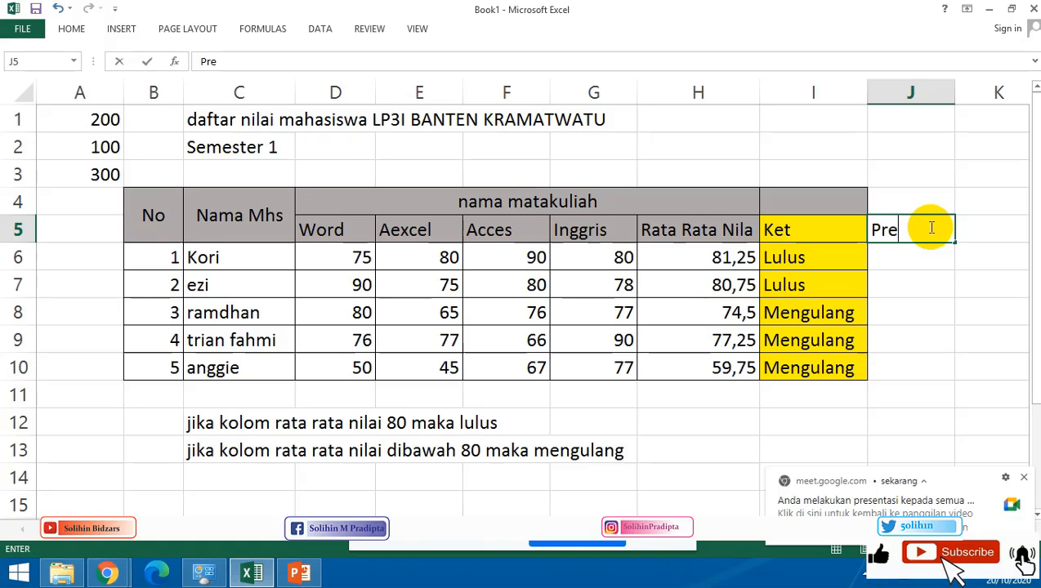
type("dikat")
key("Return")
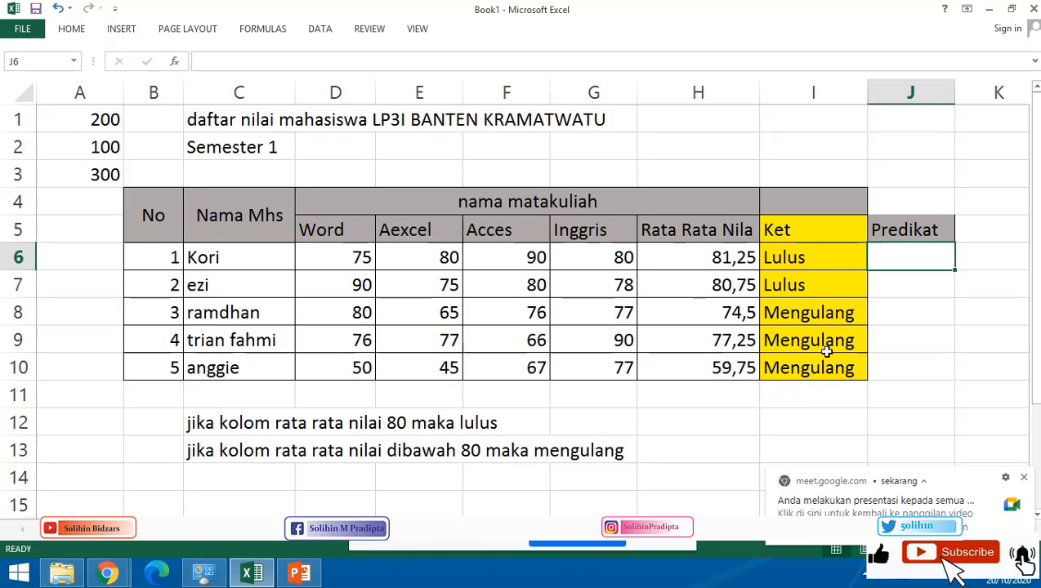
Write the rule "Jika di kolom rata rata nilai 80 maka predikat A" in C15, below the two Ket rules.
scroll(618, 340, "down", 1)
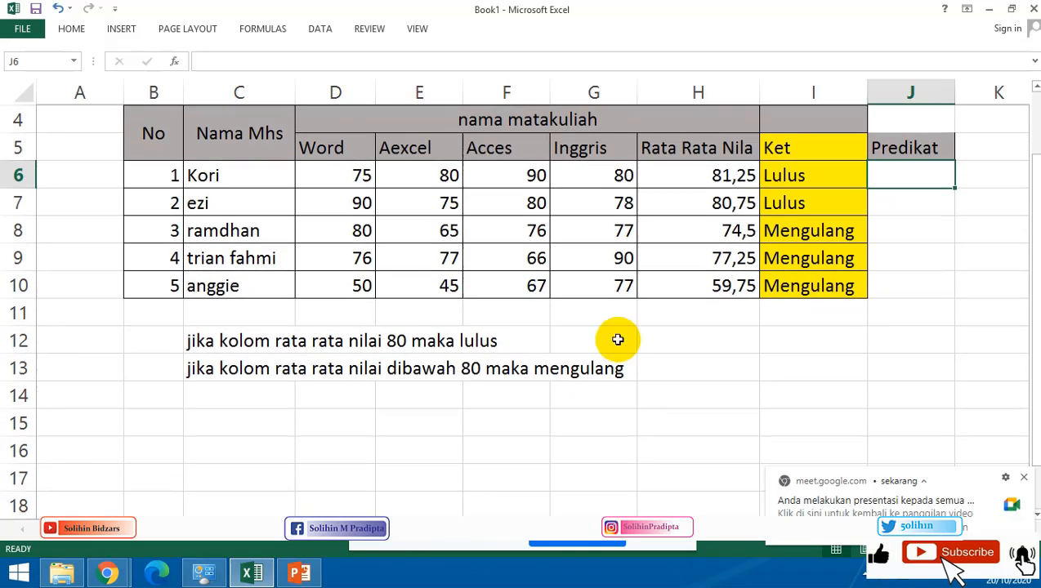
left_click_drag(200, 340, 204, 368)
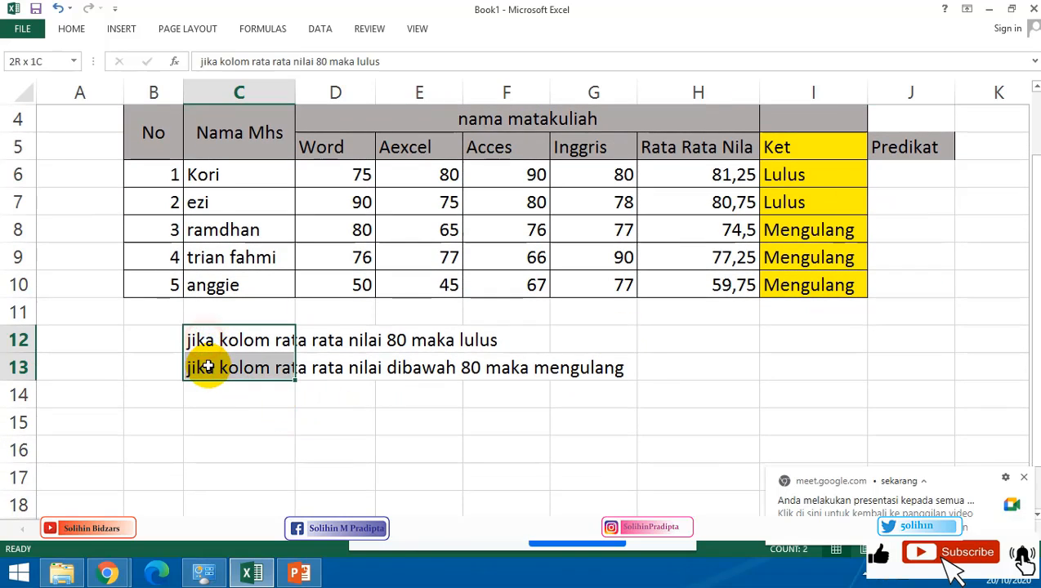
left_click(223, 426)
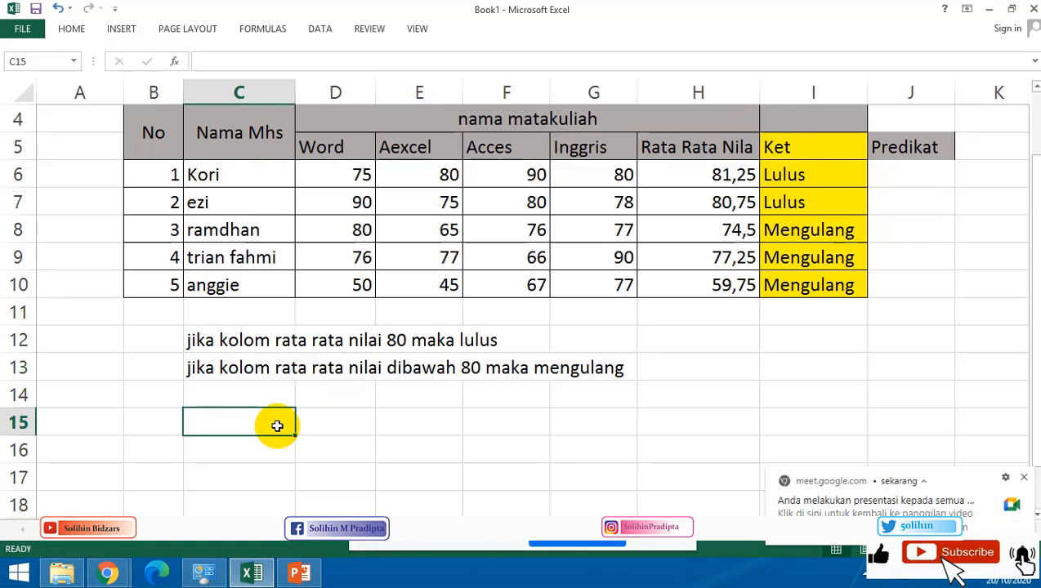
type("Jika d")
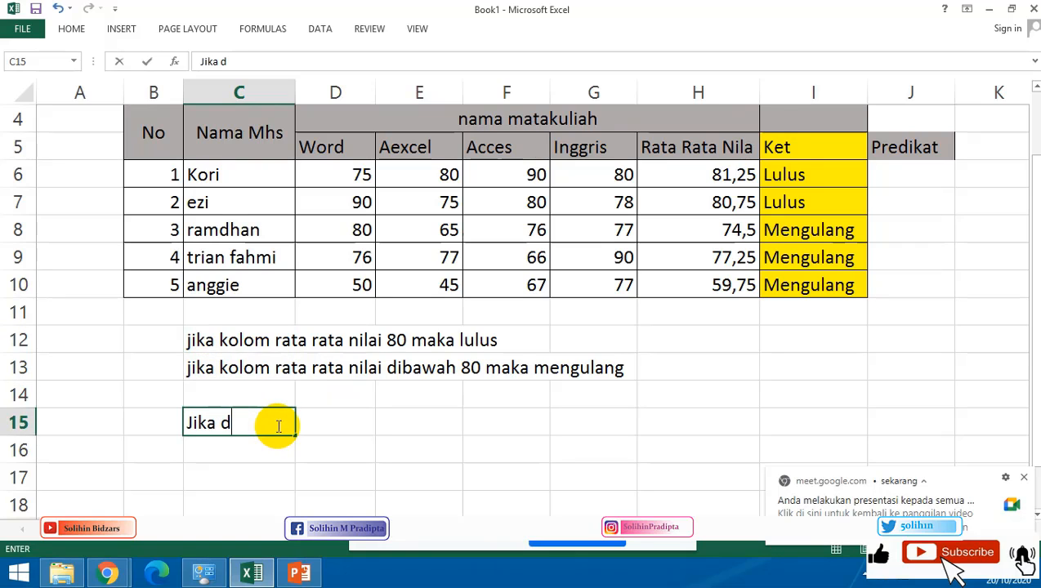
type("i kolom")
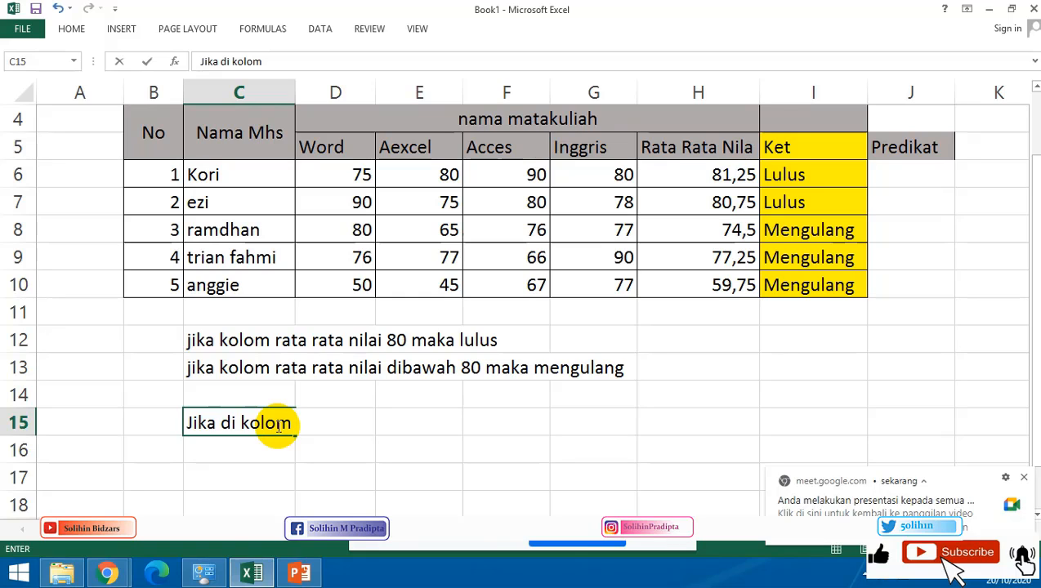
type(" rata")
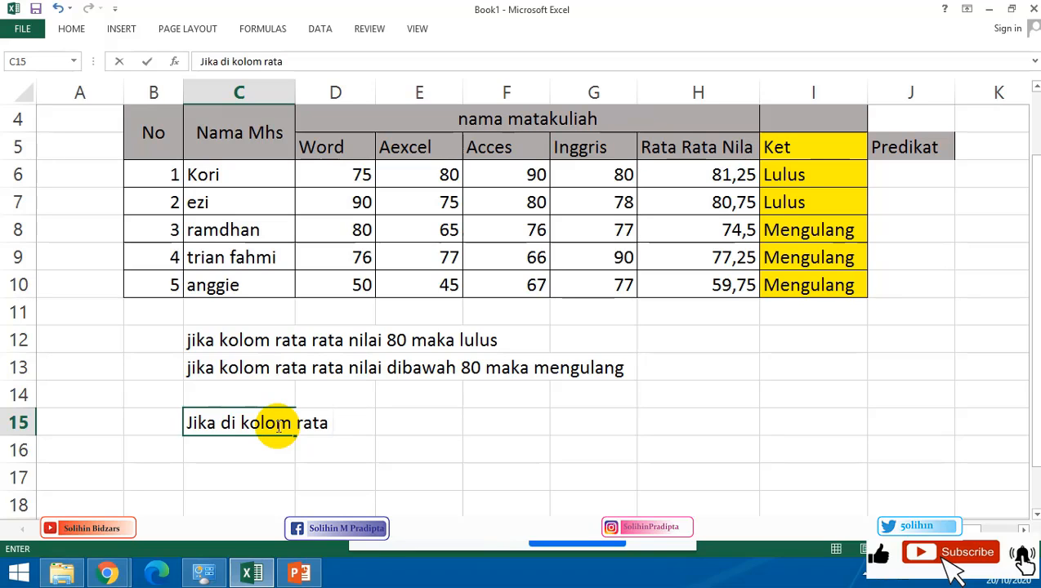
type("rata n")
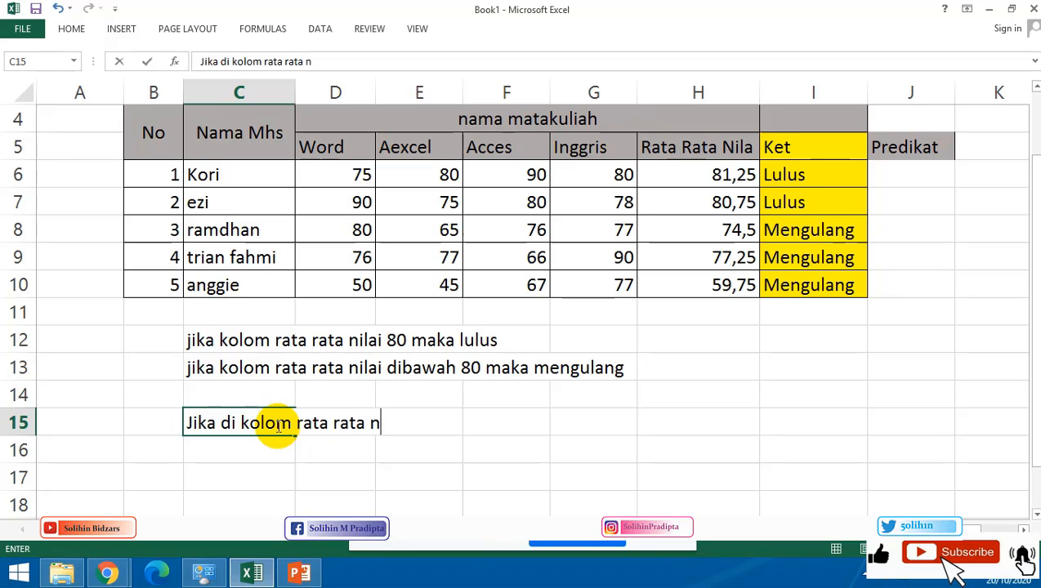
type("ilai")
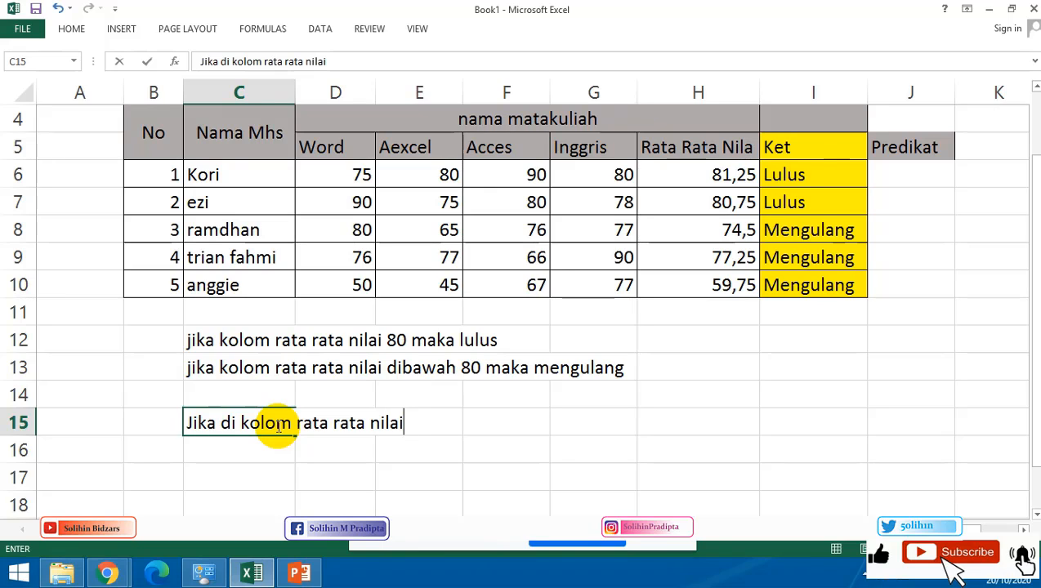
type("klai80")
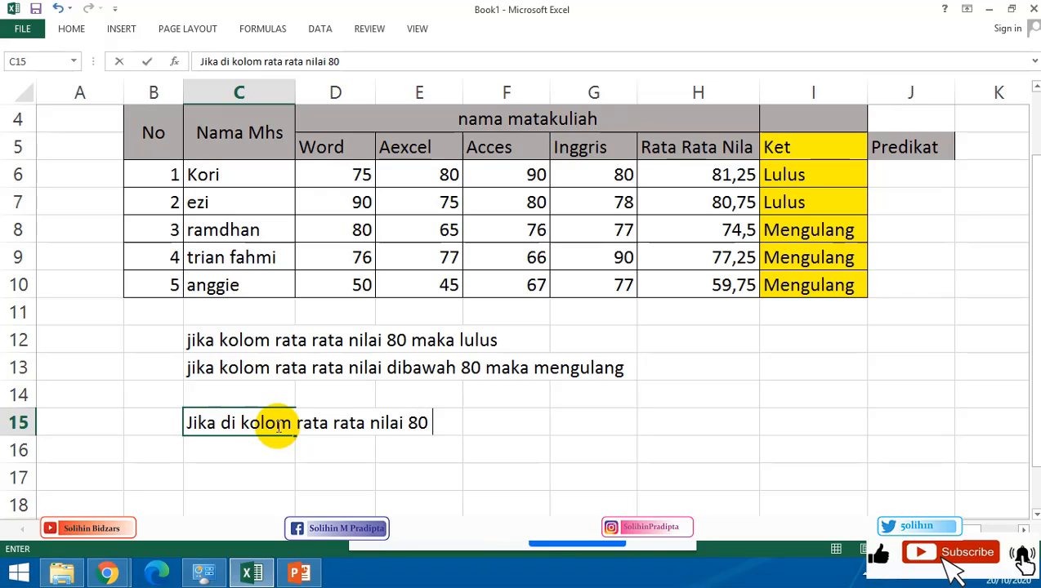
type(" maka pr")
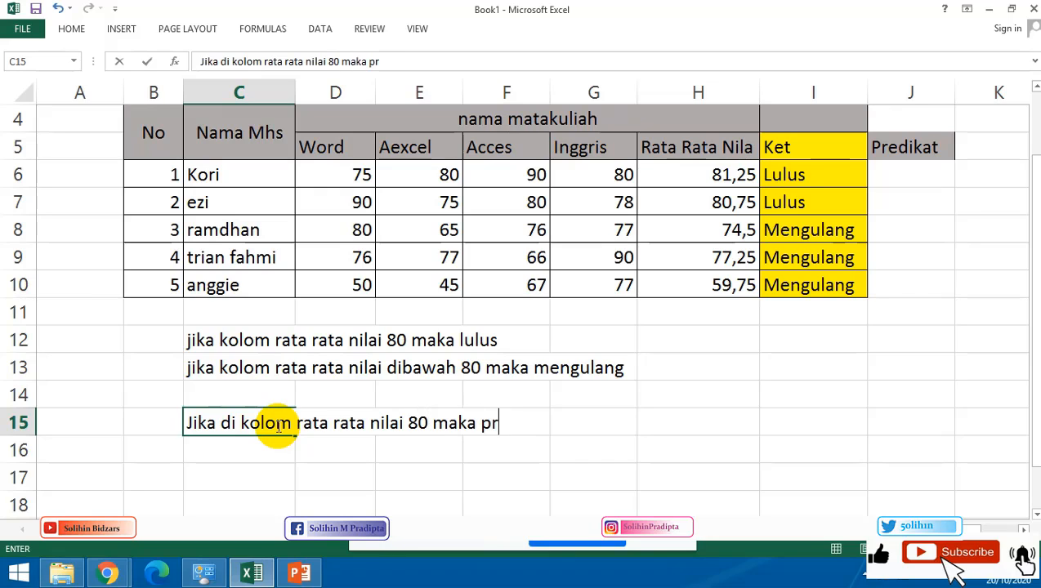
type("edikat A")
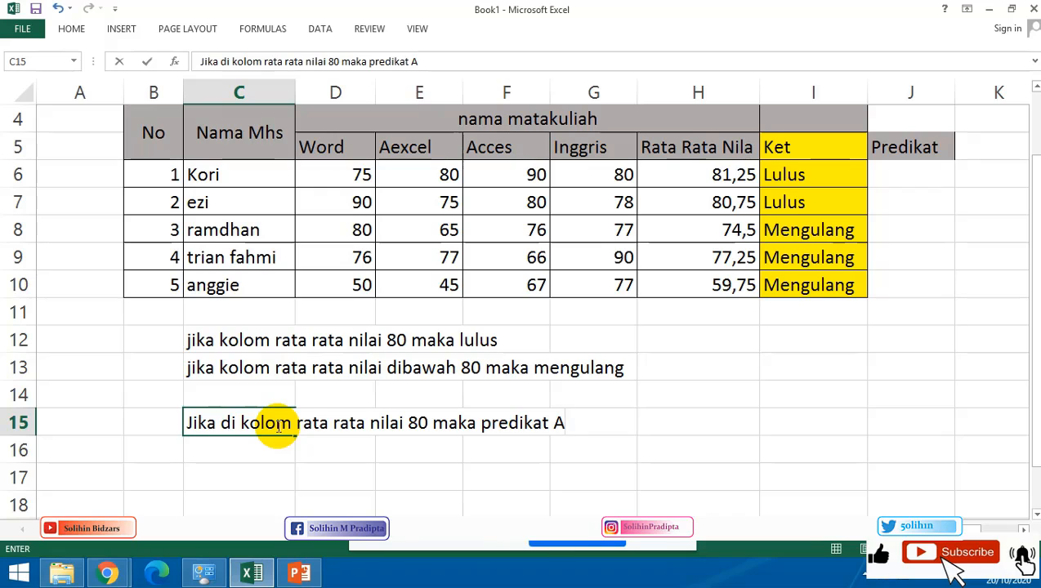
key("Return")
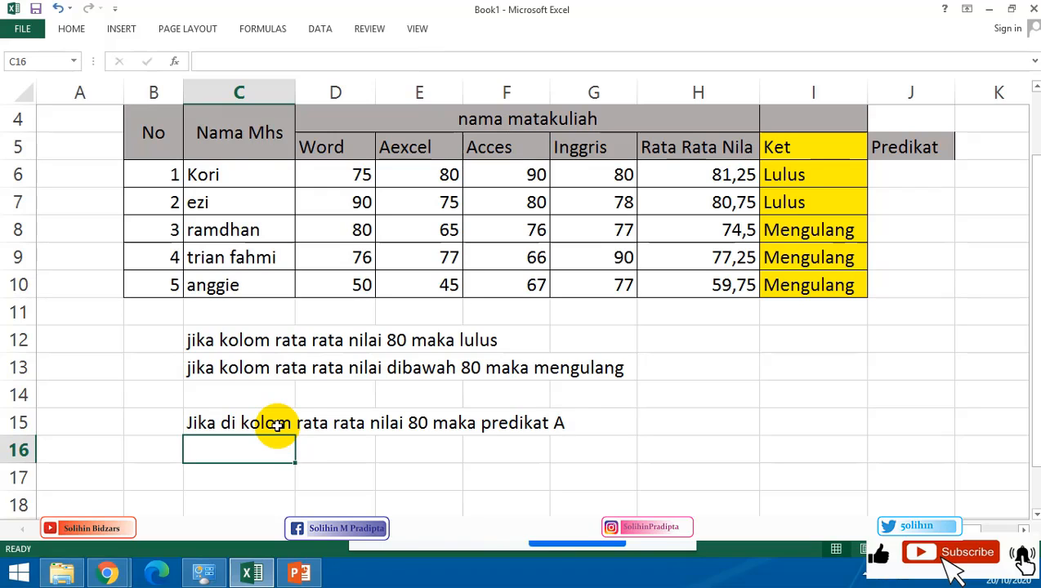
Copy the predikat A rule from C15 into C16.
left_click(278, 424)
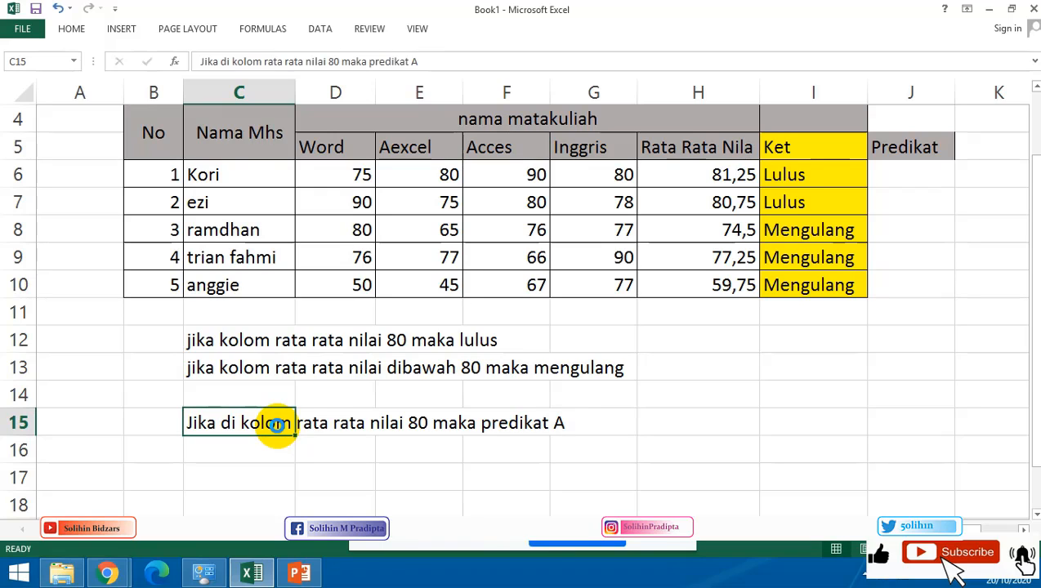
key("ctrl+c")
key("Down")
key("ctrl+v")
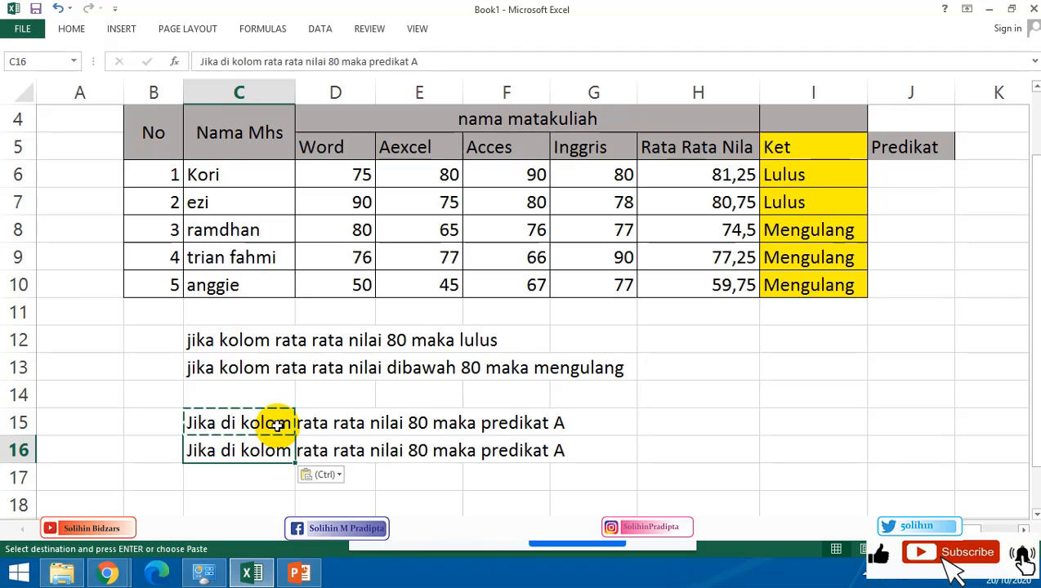
Change the copied rule in C16 to "Jika di kolom rata rata nilai dibawah 80 maka predikat B".
double_click(409, 451)
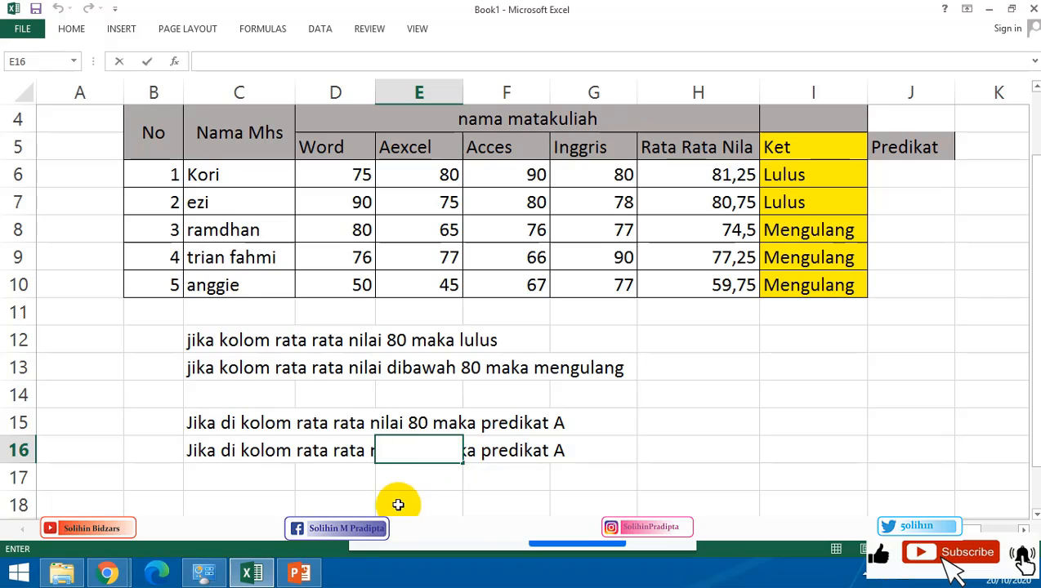
left_click(208, 452)
double_click(209, 452)
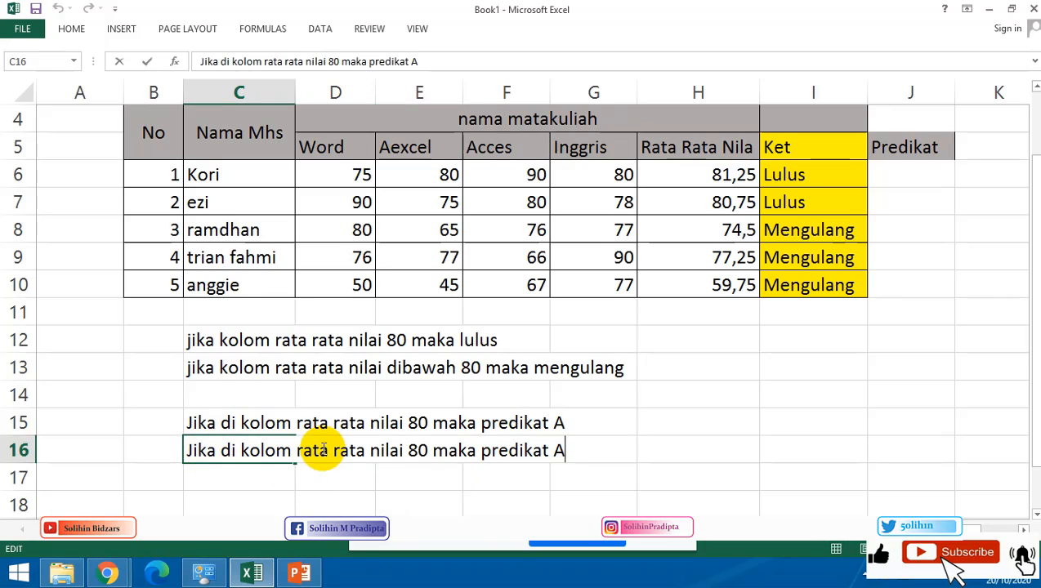
type("dibawah")
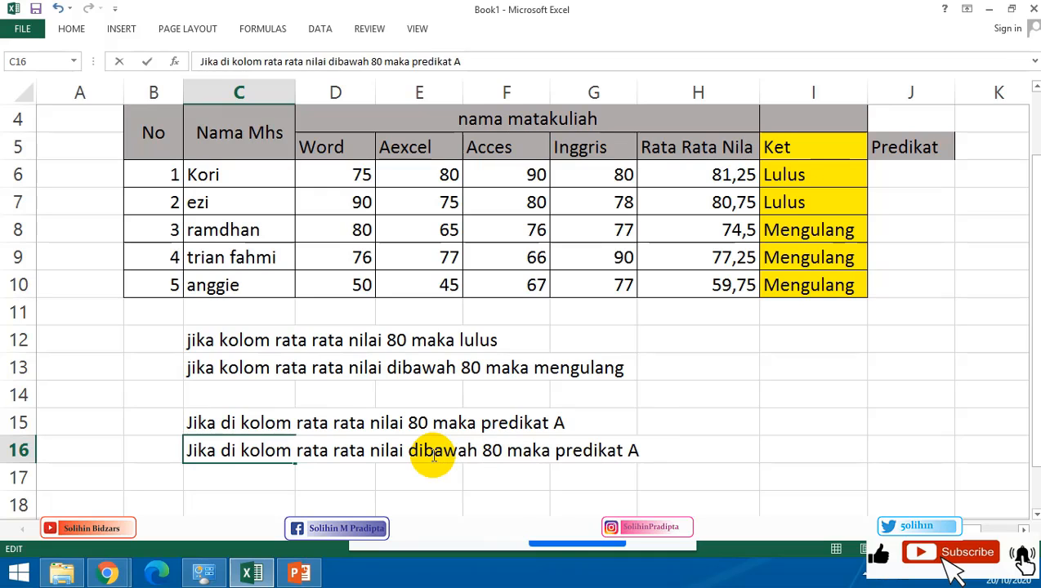
left_click(629, 451)
key("Delete")
type("B")
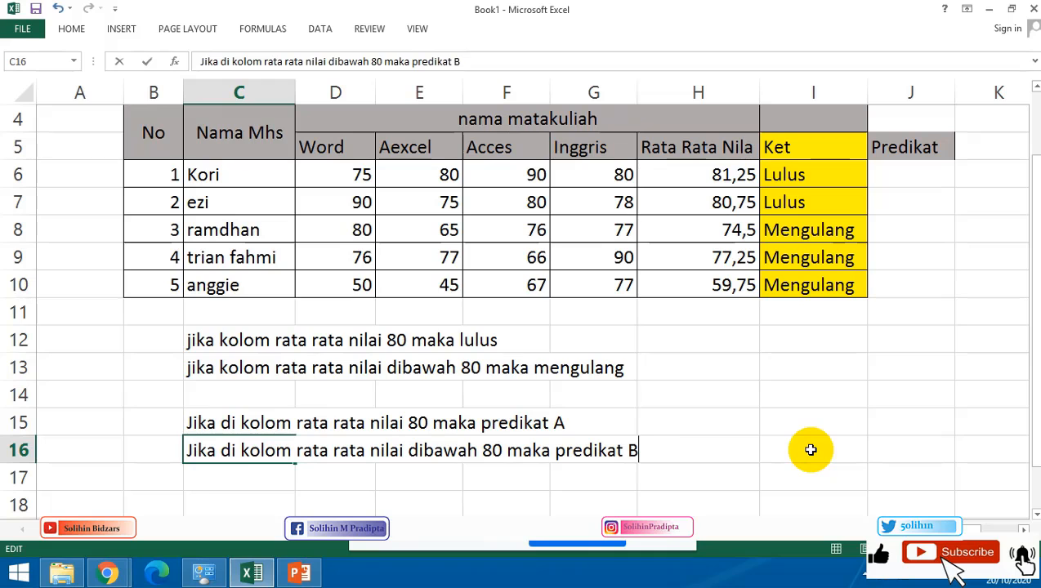
key("Return")
left_click(740, 454)
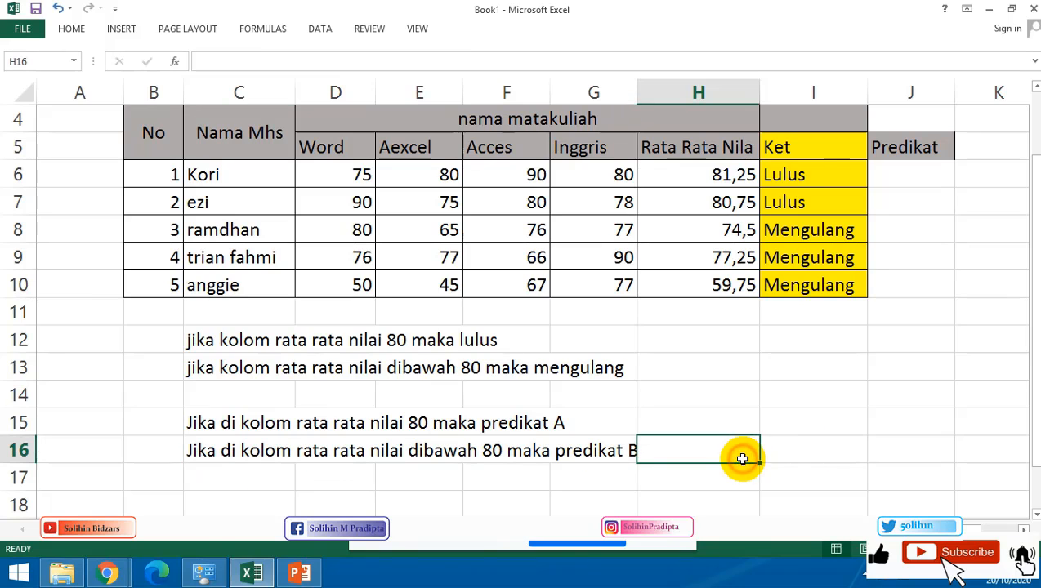
left_click(778, 399)
Enter the formula =IF(H6>-80;"A";"B") in J6, the first student's Predikat cell.
left_click(930, 174)
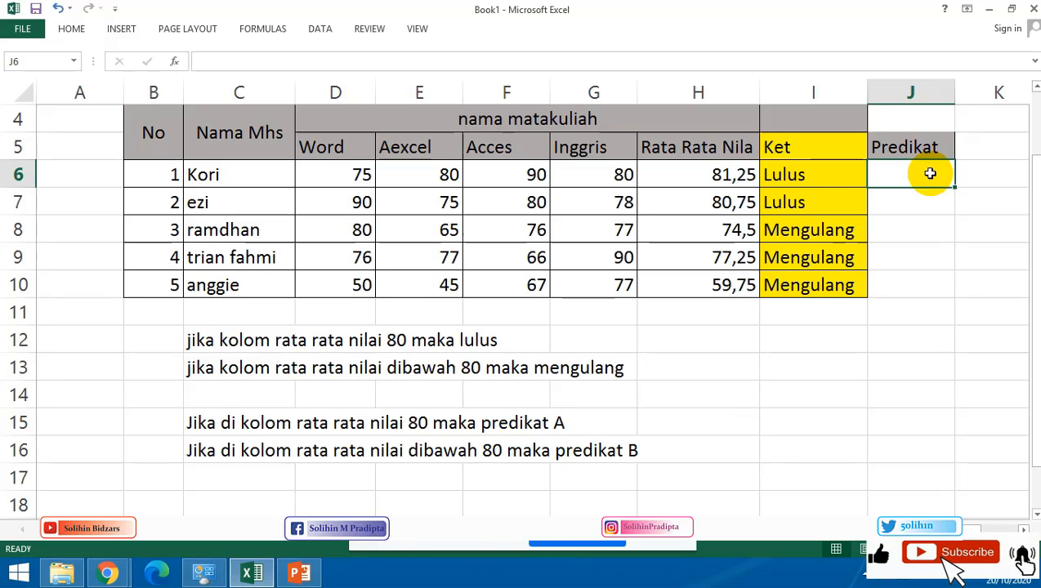
type("=if")
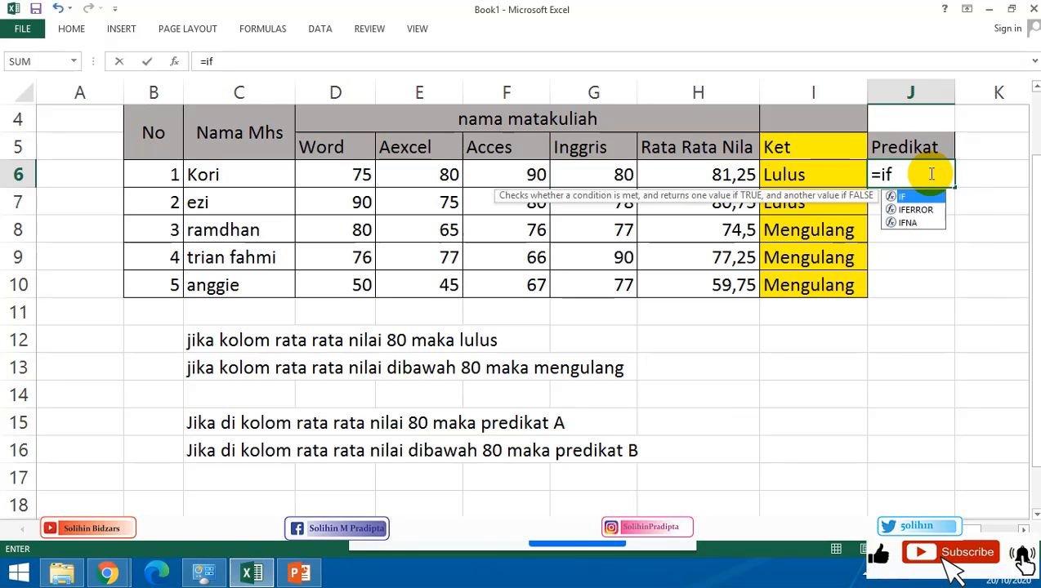
type("(")
key("Left")
key("Left")
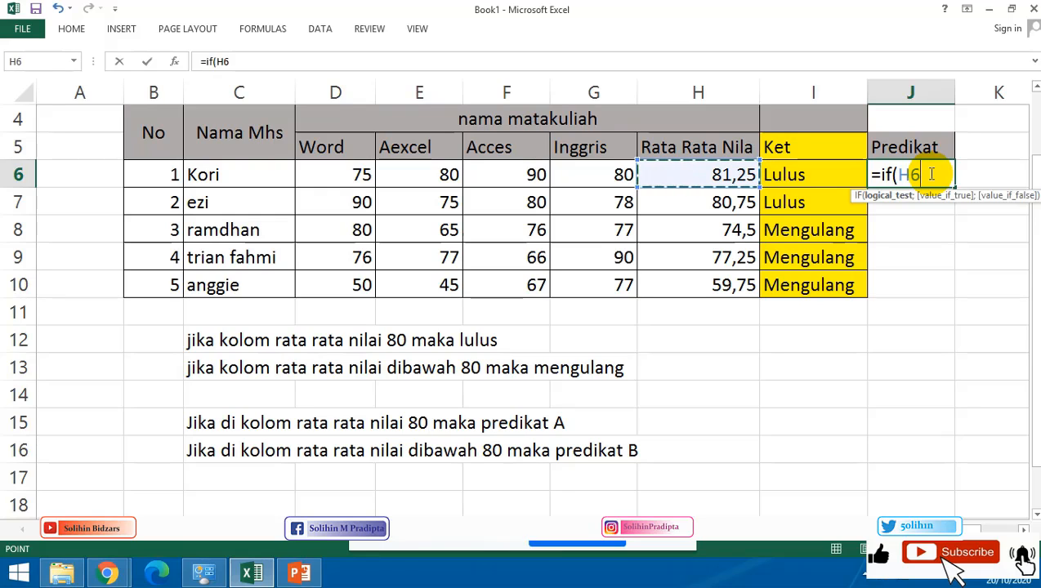
type(">-")
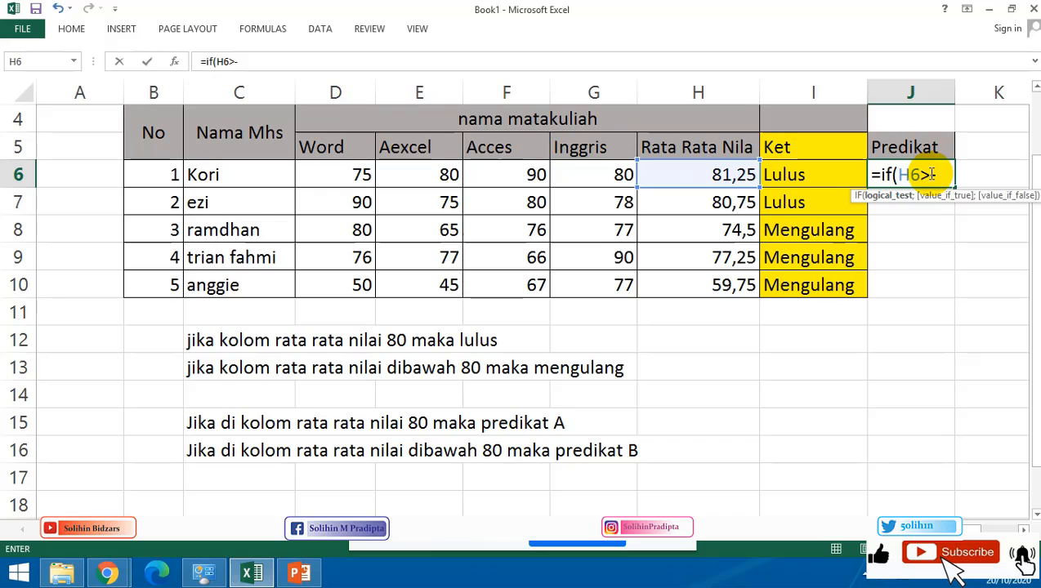
type("80")
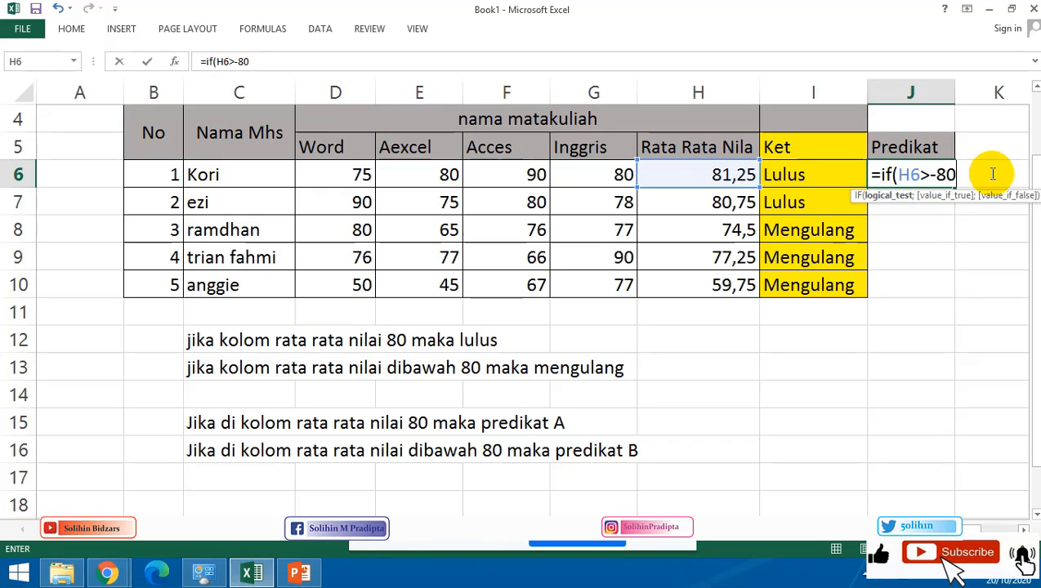
type(";\"A")
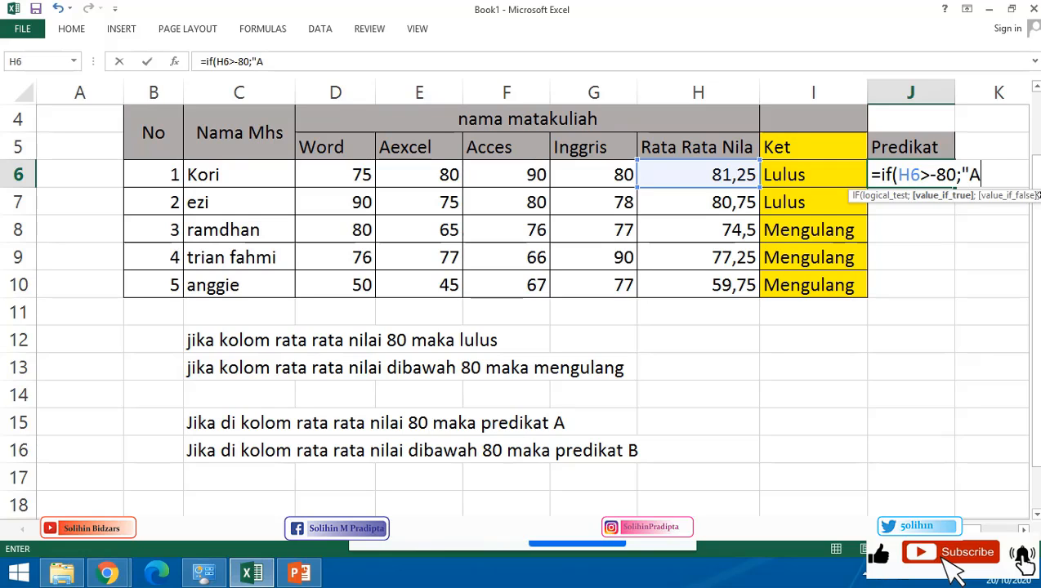
type("\"")
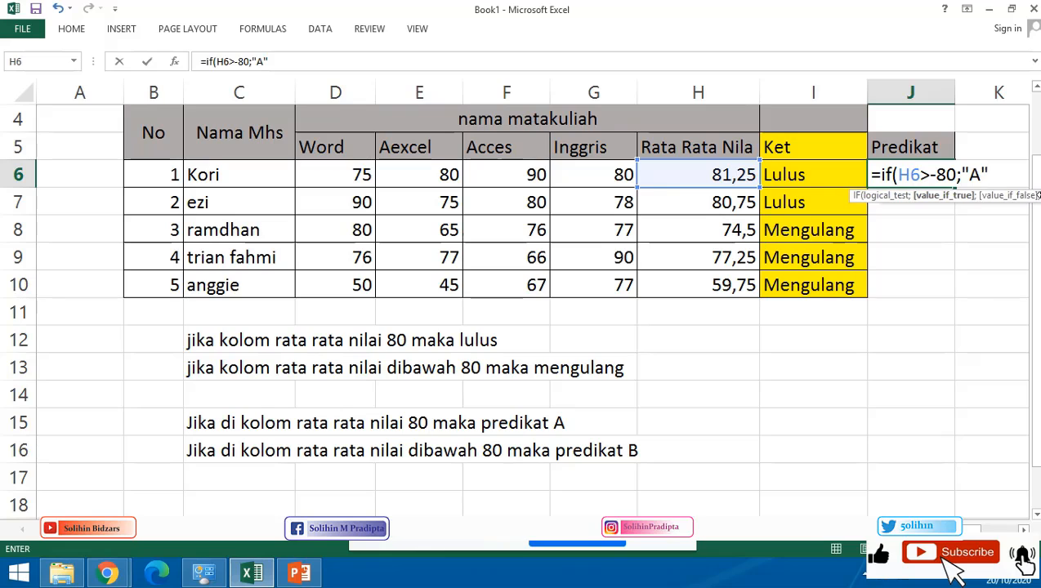
type(";\"B")
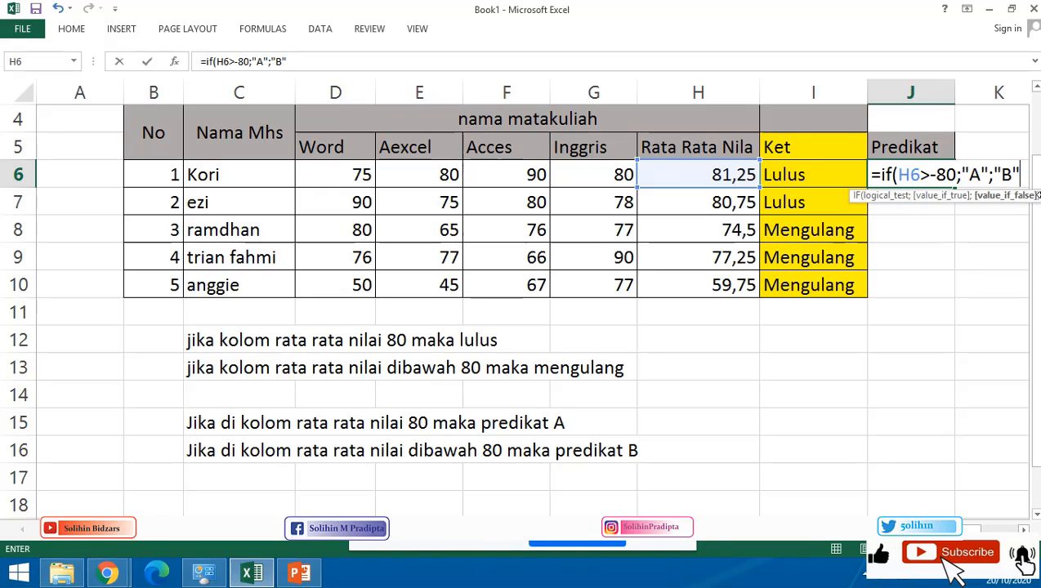
type(")")
key("Return")
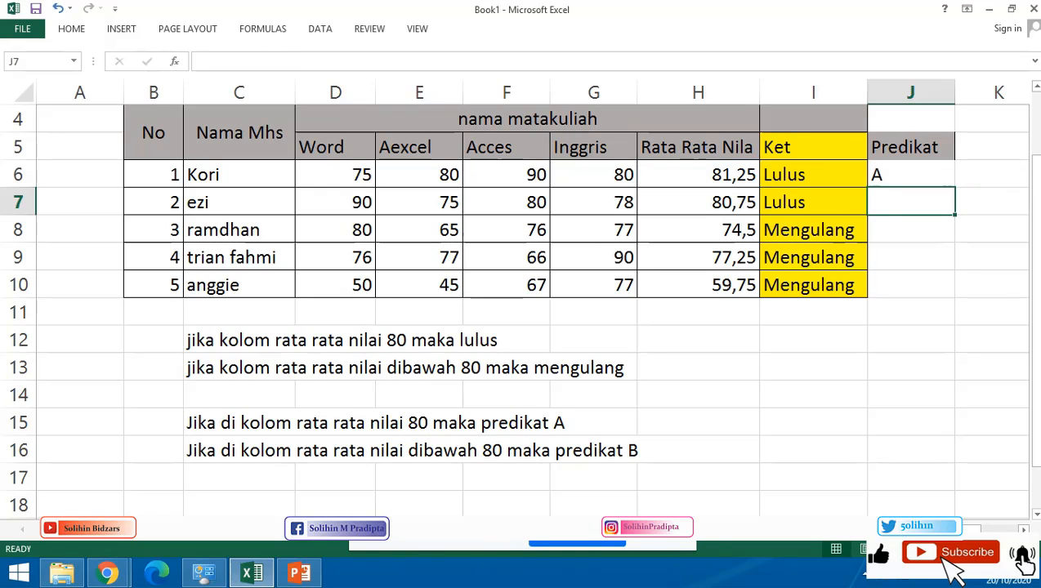
Fill the Predikat formula from J6 down through J10 for the remaining students.
left_click(965, 241)
left_click(900, 171)
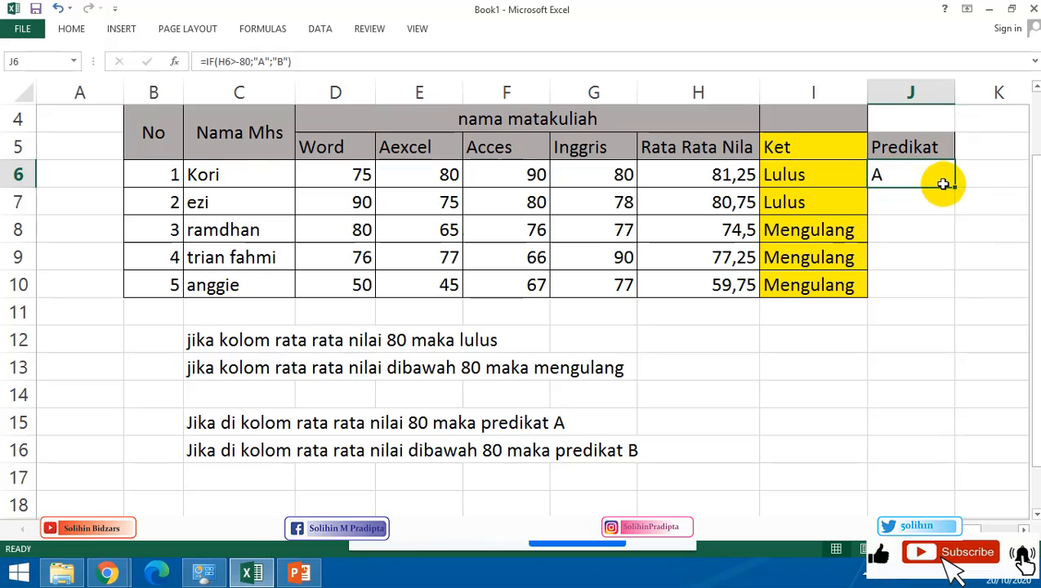
left_click_drag(953, 186, 970, 290)
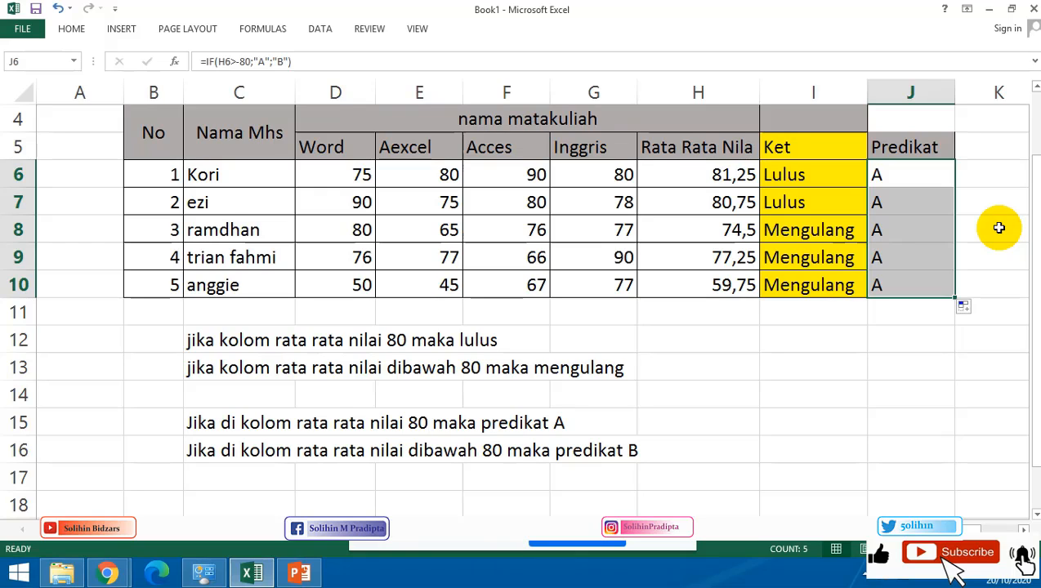
Correct the first student's Predikat formula in J6 to =IF(H6>=80;"A";"B").
mouse_move(915, 167)
left_mouse_down()
mouse_move(911, 205)
mouse_move(916, 167)
left_mouse_up()
double_click(916, 167)
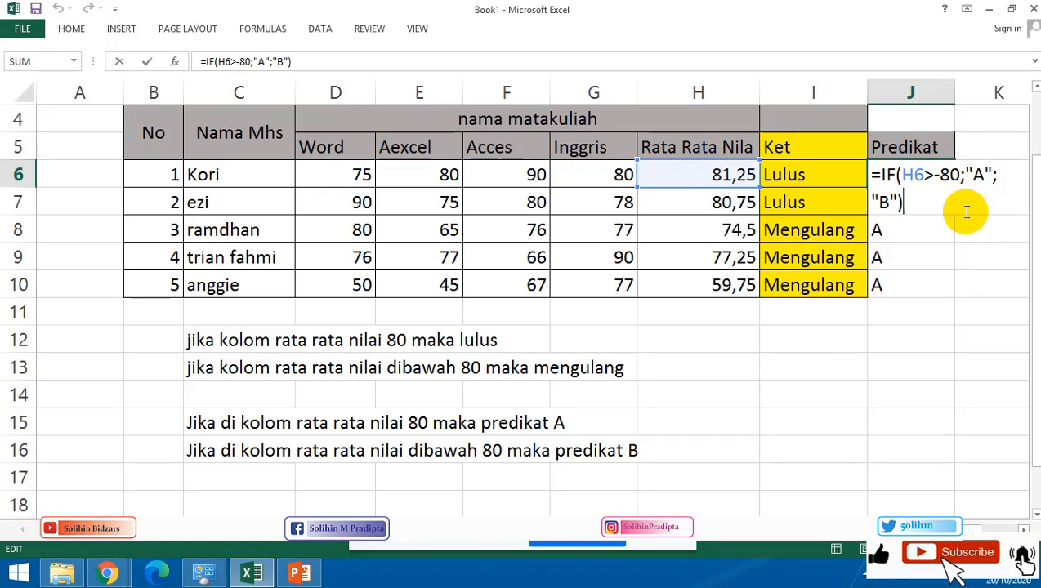
left_click(936, 177)
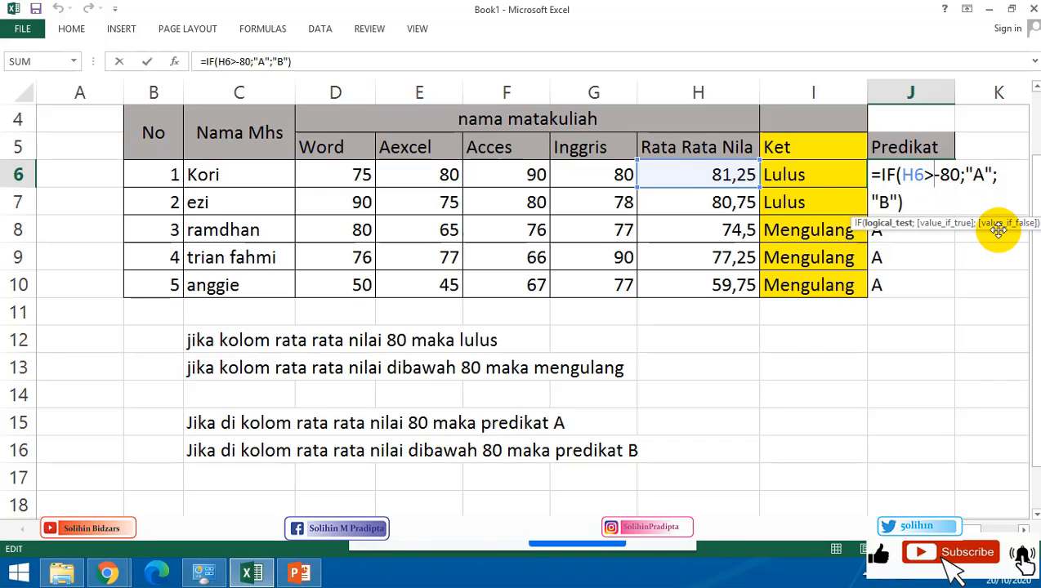
key("Delete")
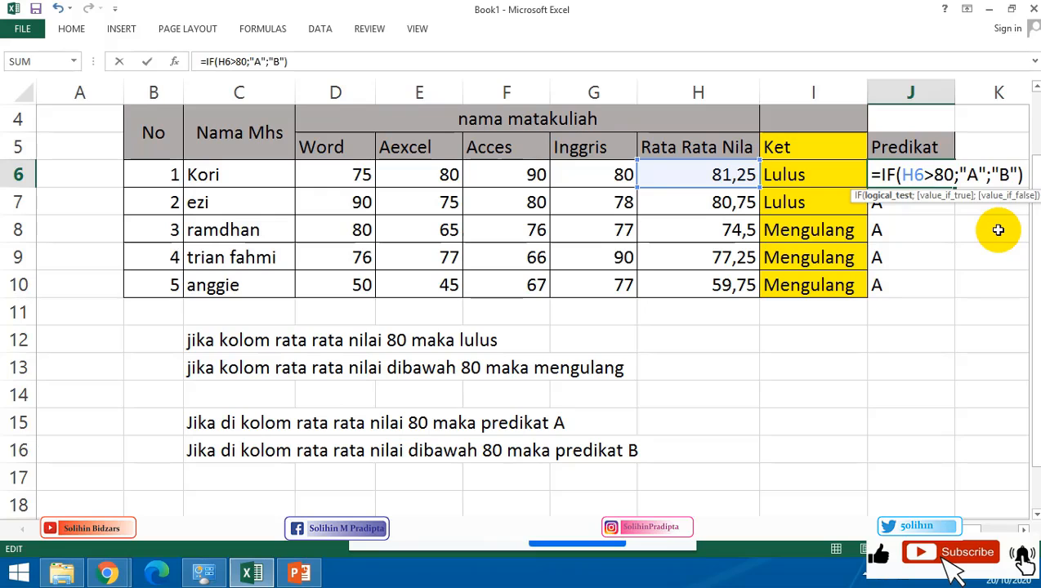
type("-")
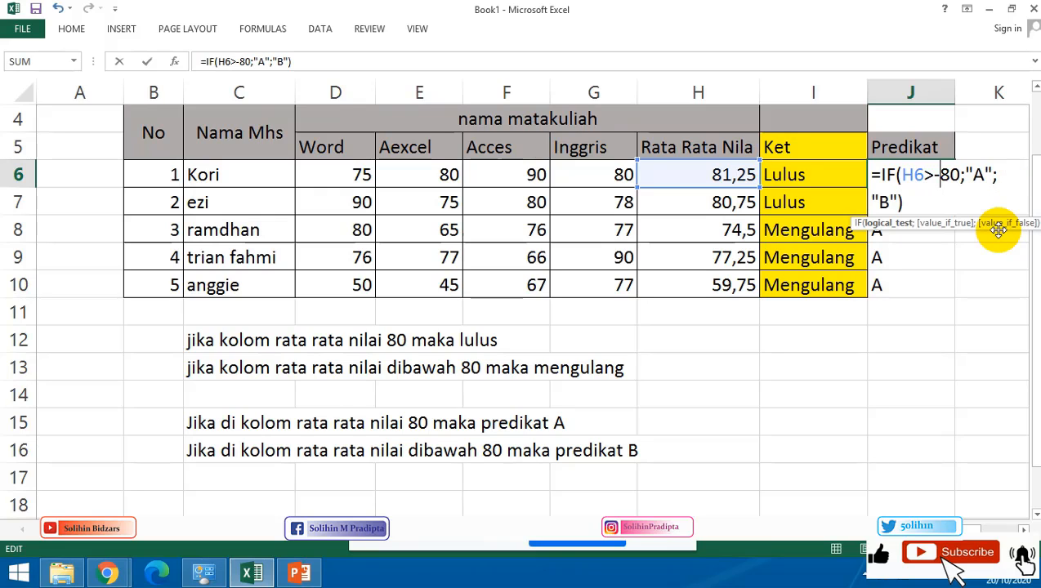
key("BackSpace")
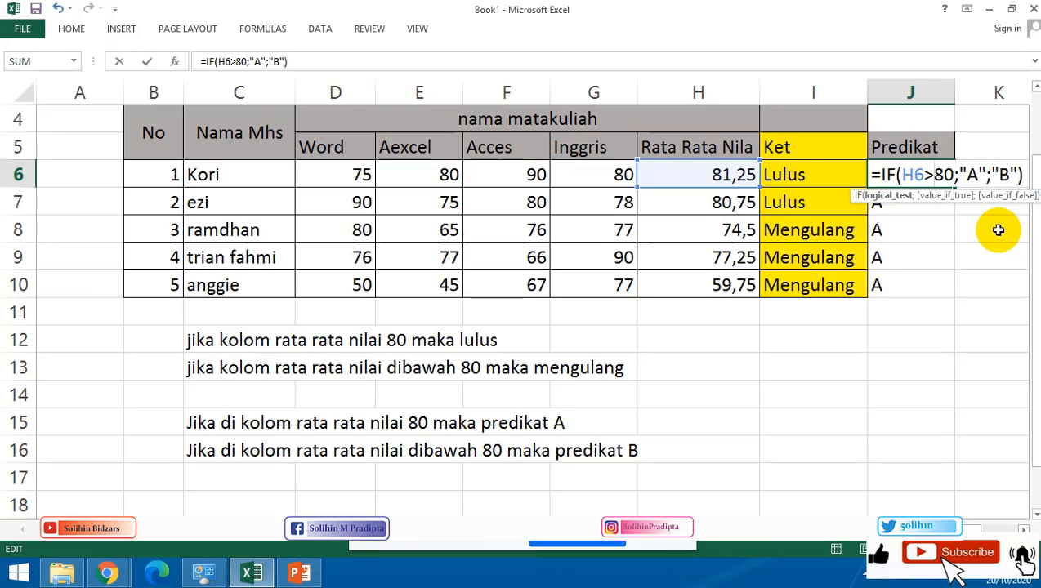
type("=")
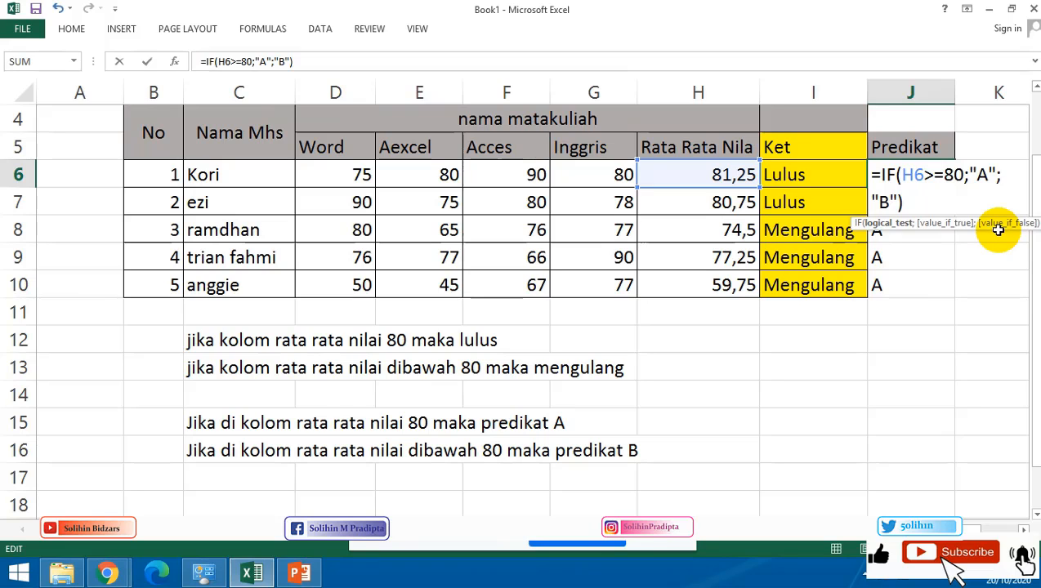
key("Return")
Fill the corrected Predikat formula from J6 down through J10 and check the grades against the averages in column H.
left_click(951, 183)
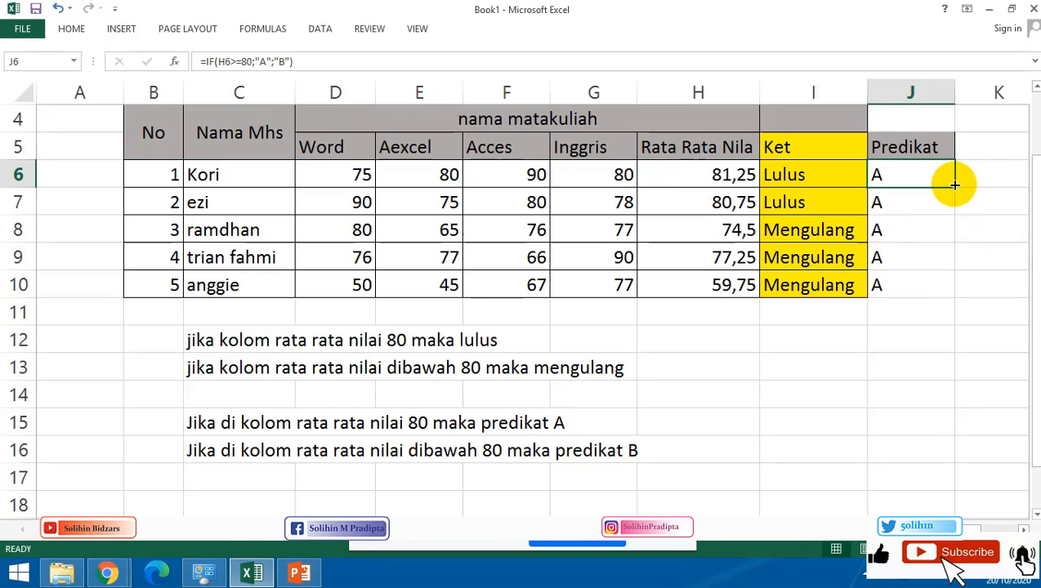
left_click_drag(955, 185, 953, 288)
left_click(1000, 255)
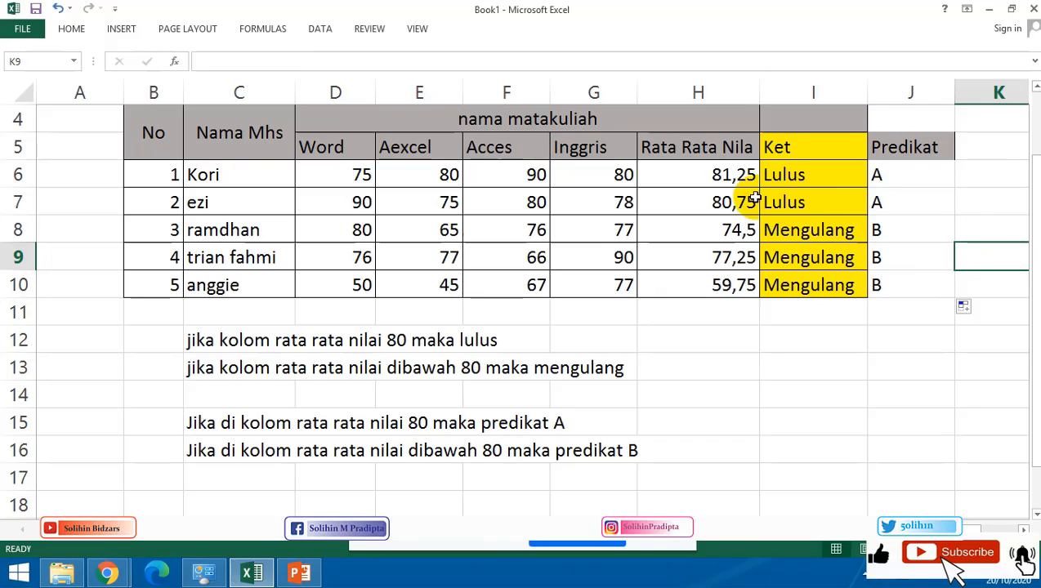
left_click(735, 176)
left_click(734, 200)
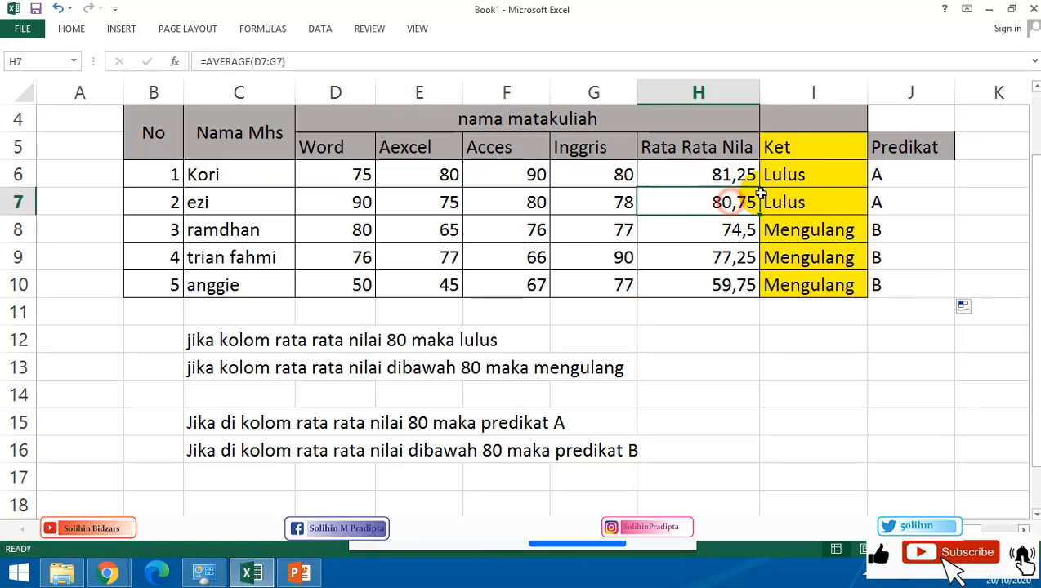
left_click(878, 171)
left_click(738, 231)
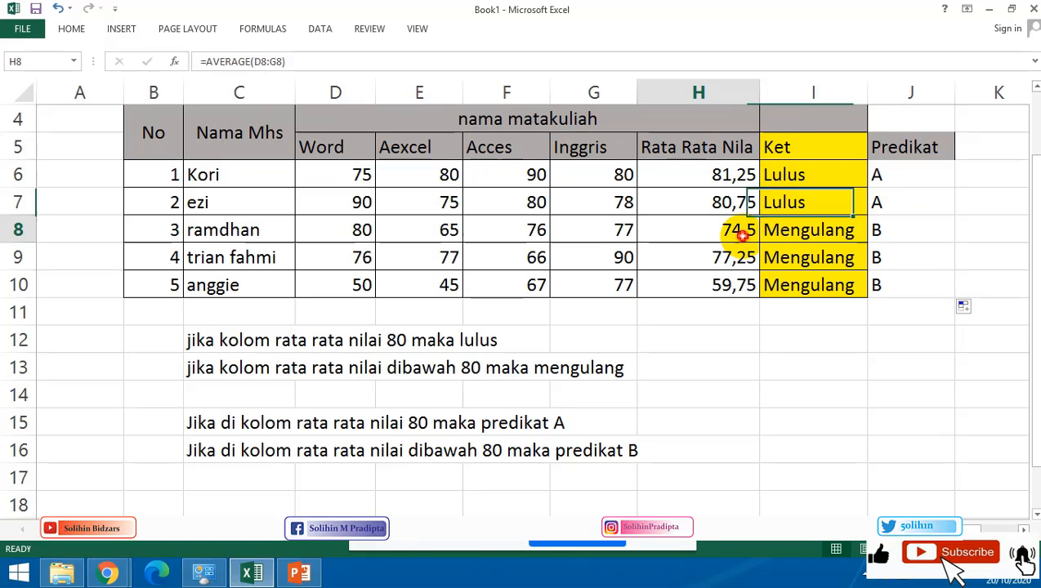
left_click(897, 233)
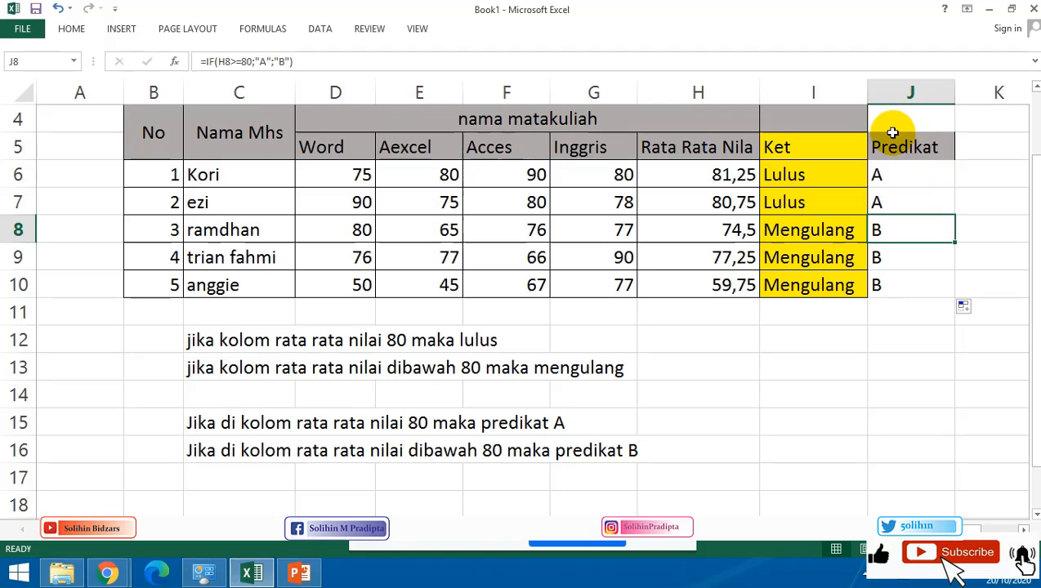
Apply all borders to the Predikat column, cells J4 through J10.
left_click_drag(893, 121, 909, 282)
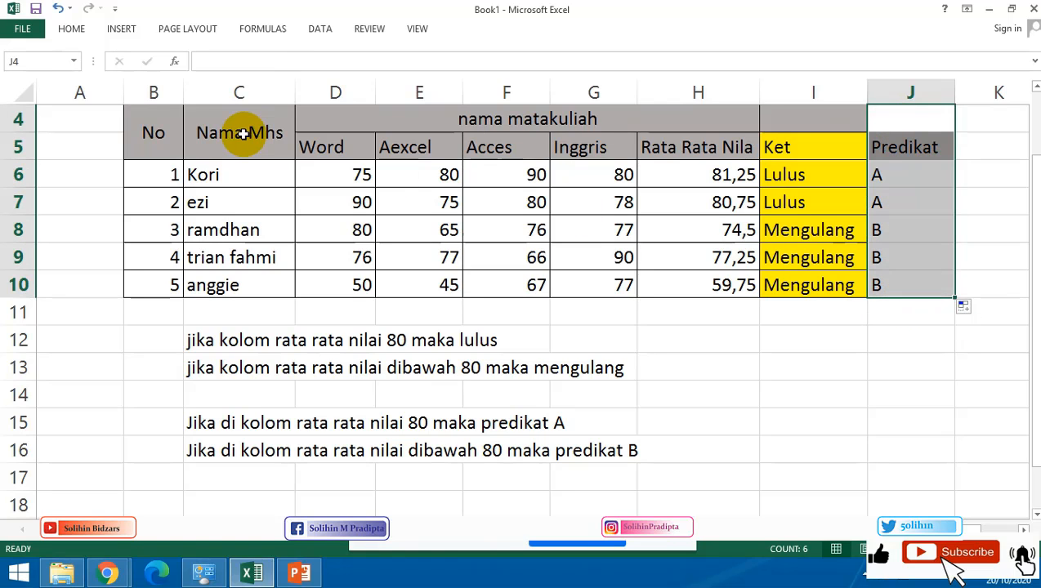
scroll(243, 134, "up", 1)
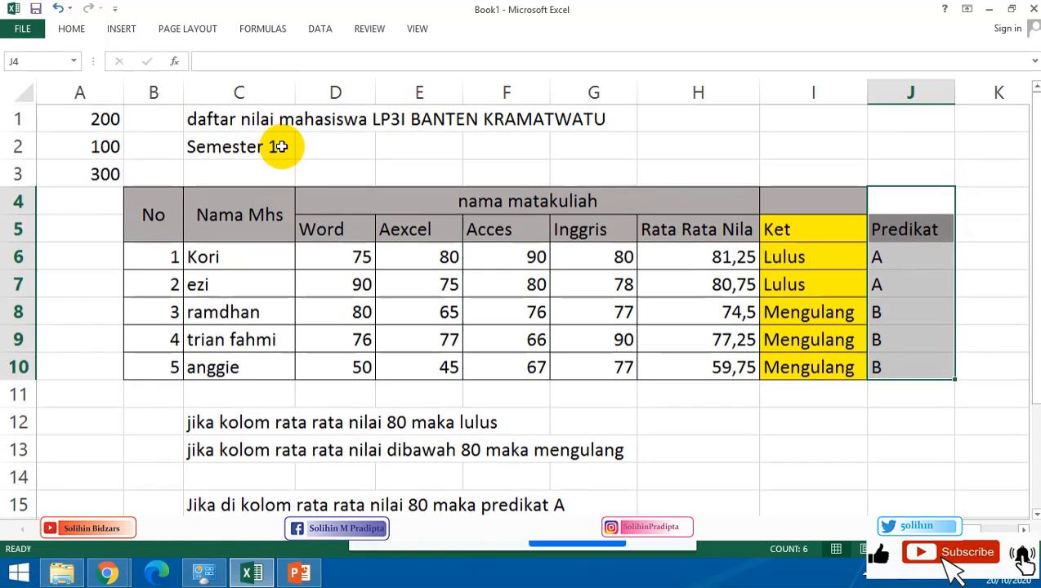
left_click(71, 28)
left_click(210, 79)
left_click(201, 79)
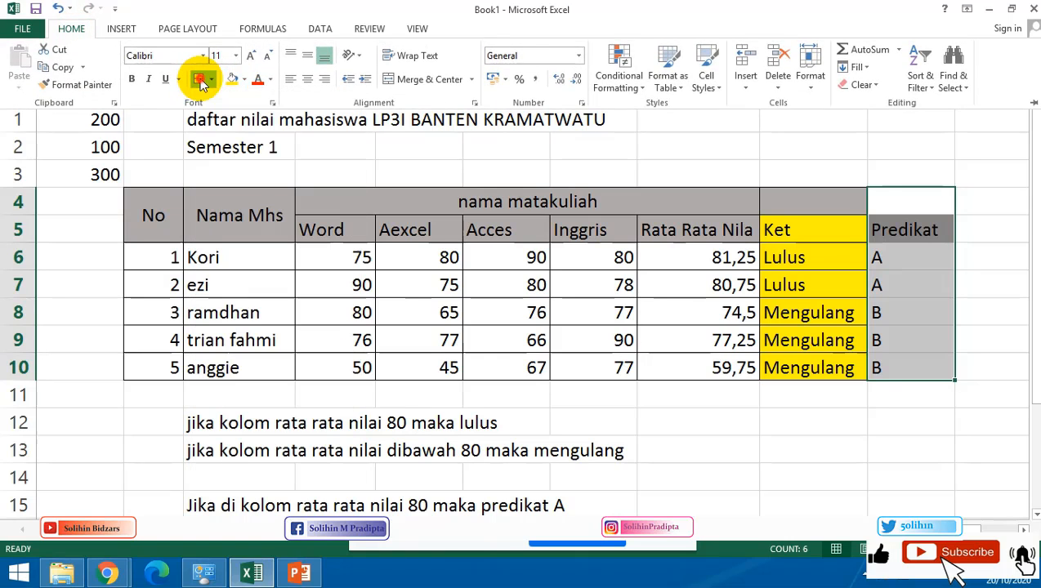
left_click(859, 288)
left_click(931, 258)
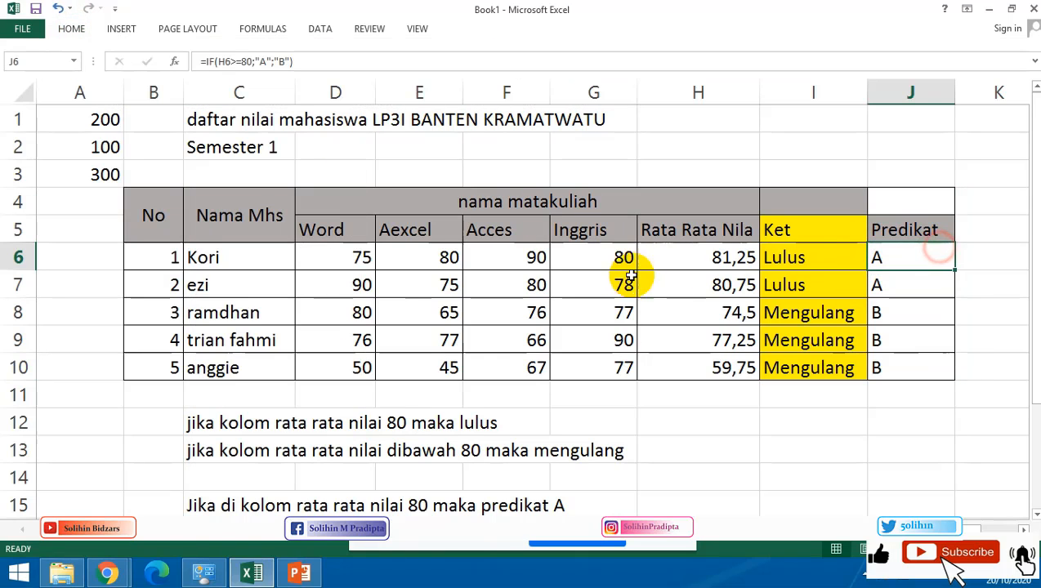
Switch to the FUNGSI IF presentation in PowerPoint and review the "If Ganda" item on slide 3.
left_click(311, 577)
left_click(407, 419)
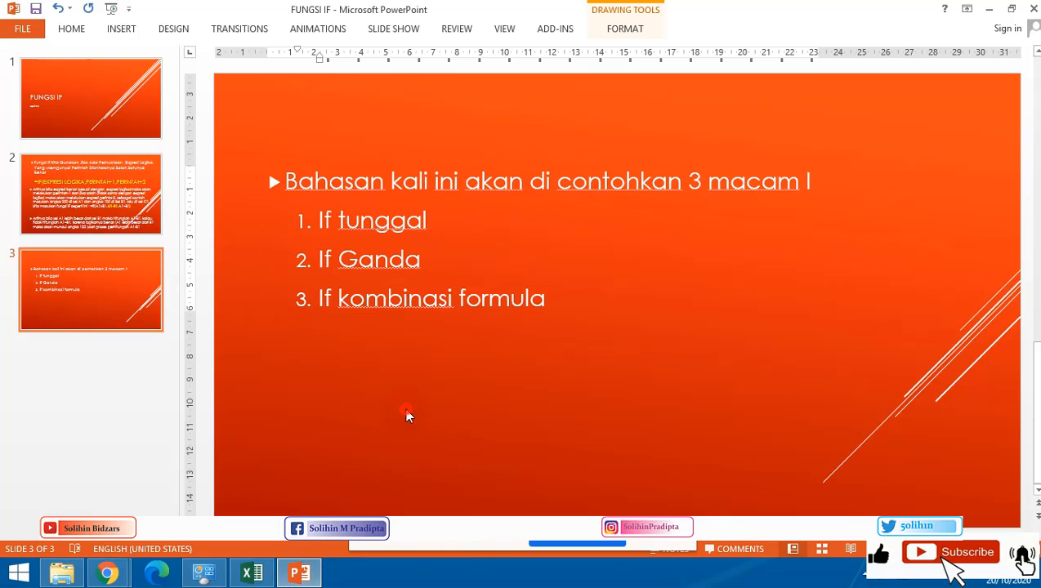
left_click_drag(317, 258, 426, 258)
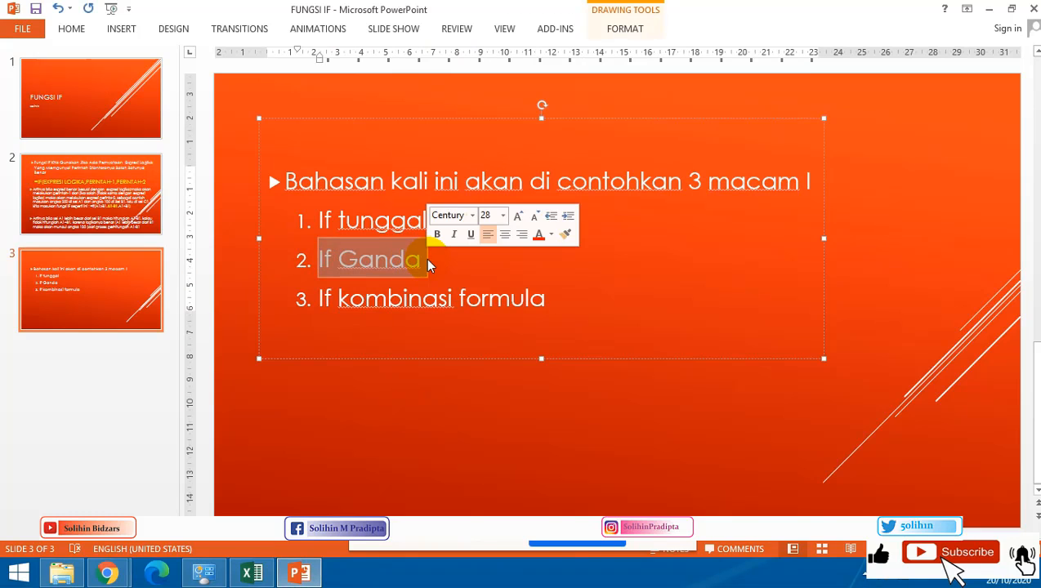
left_click(389, 393)
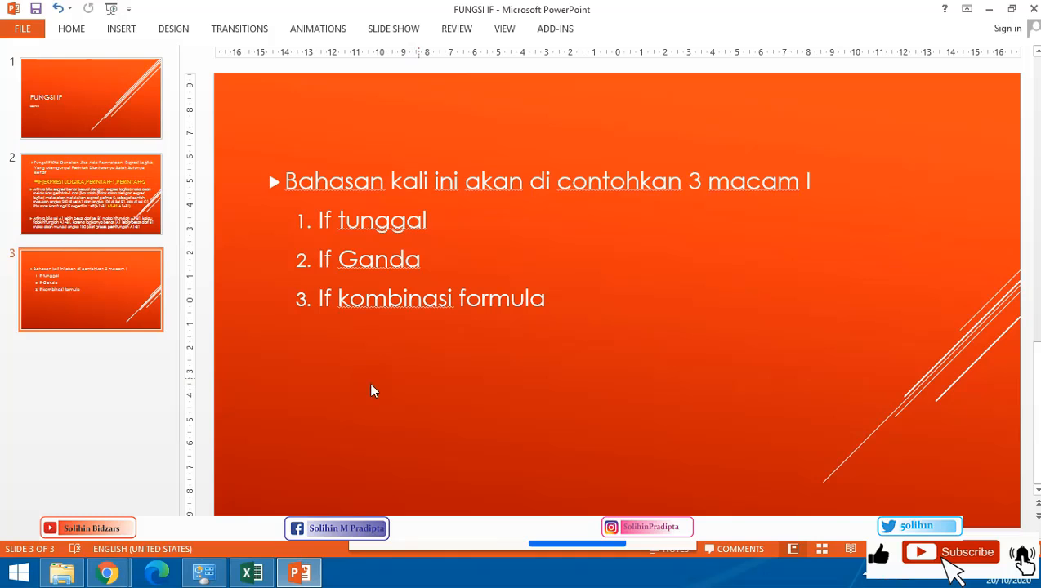
Switch back to Excel and open an empty worksheet in Book1 for the next IF example.
left_click(252, 573)
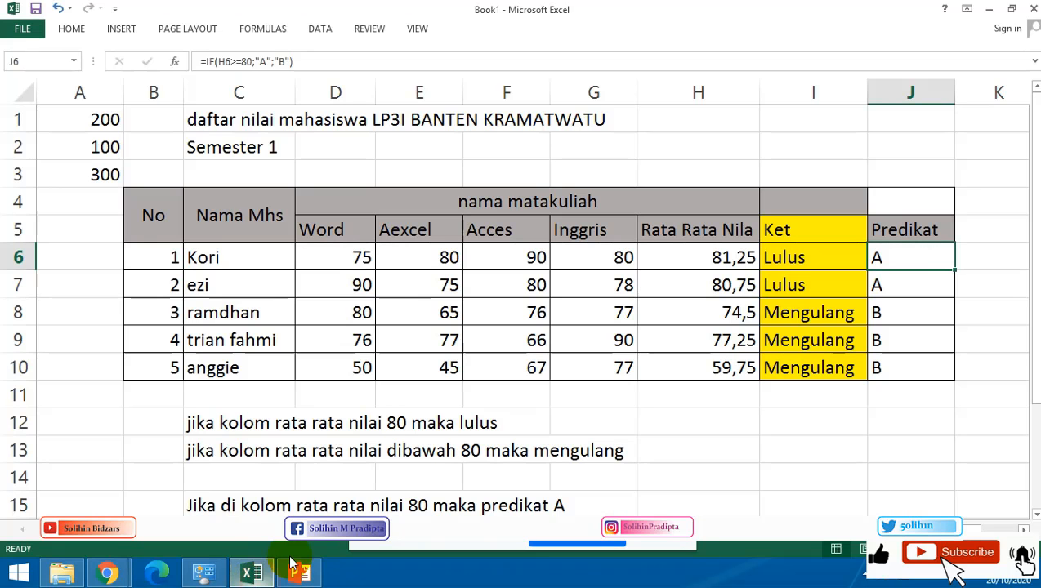
left_click(213, 539)
left_click(302, 317)
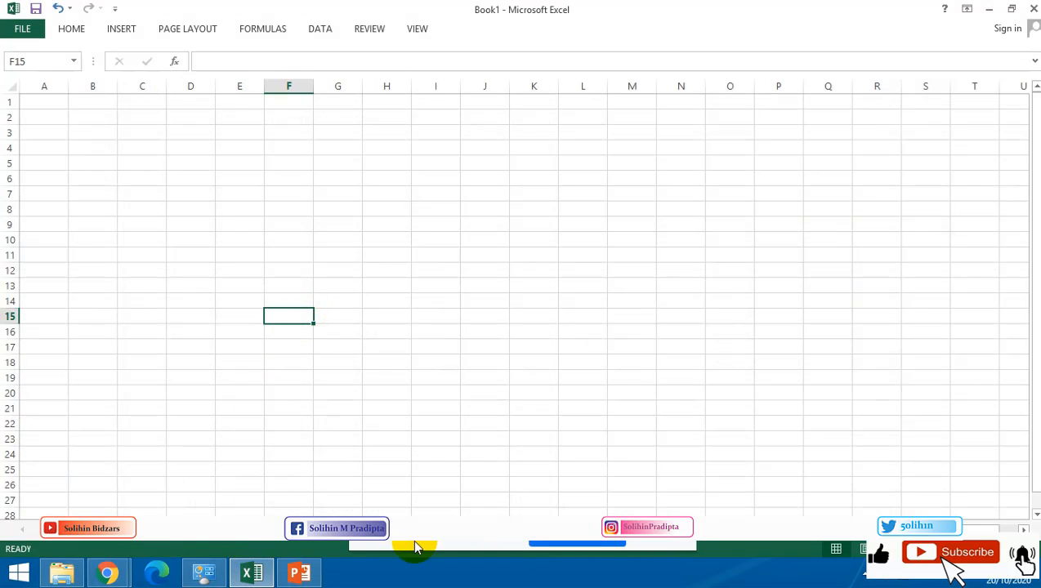
scroll(523, 295, "up", 3)
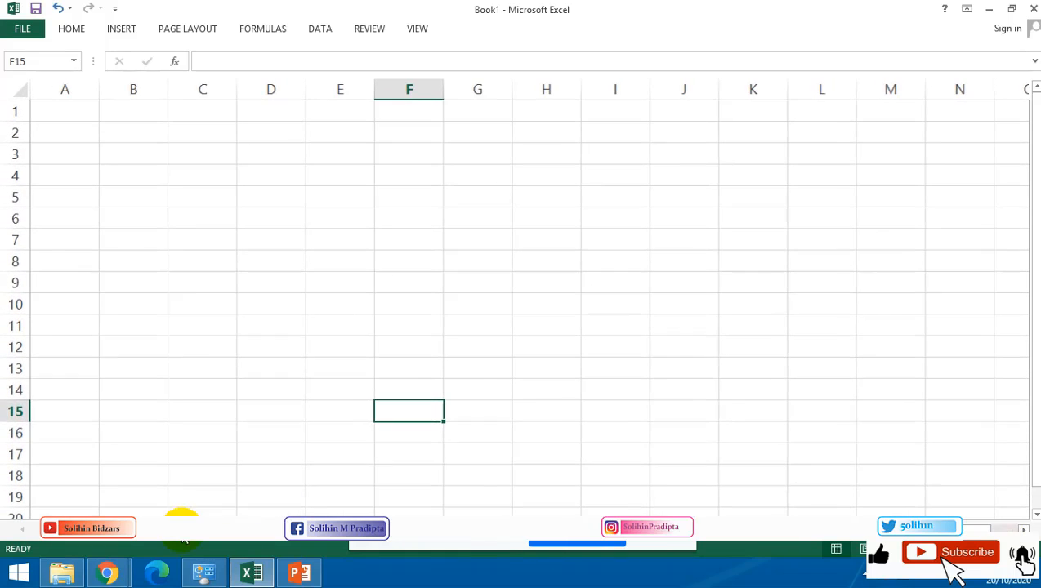
Switch to File Explorer and open the Bandicam folder inside Documents.
left_click(221, 497)
left_click(275, 262)
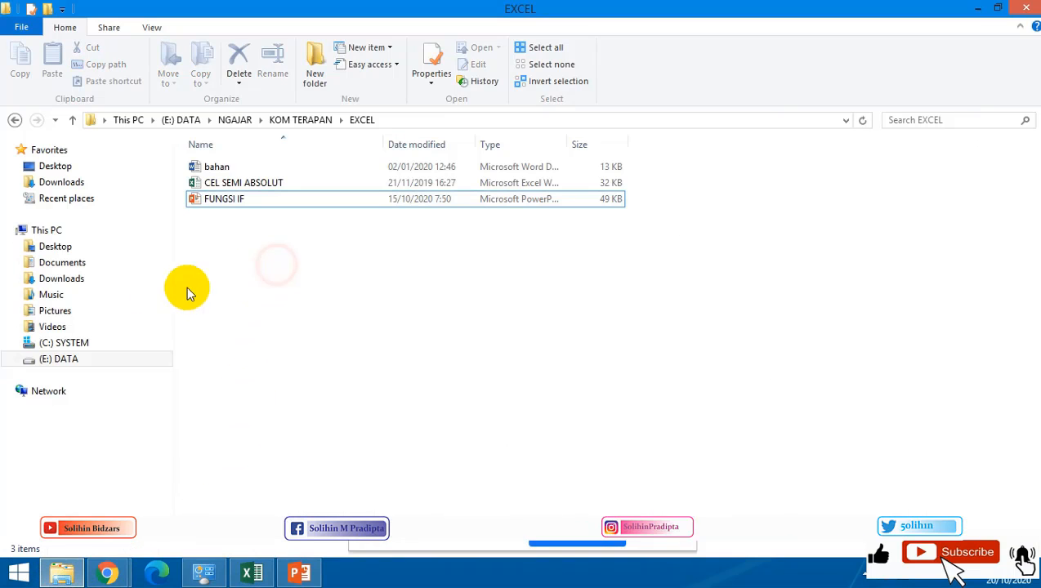
left_click(74, 272)
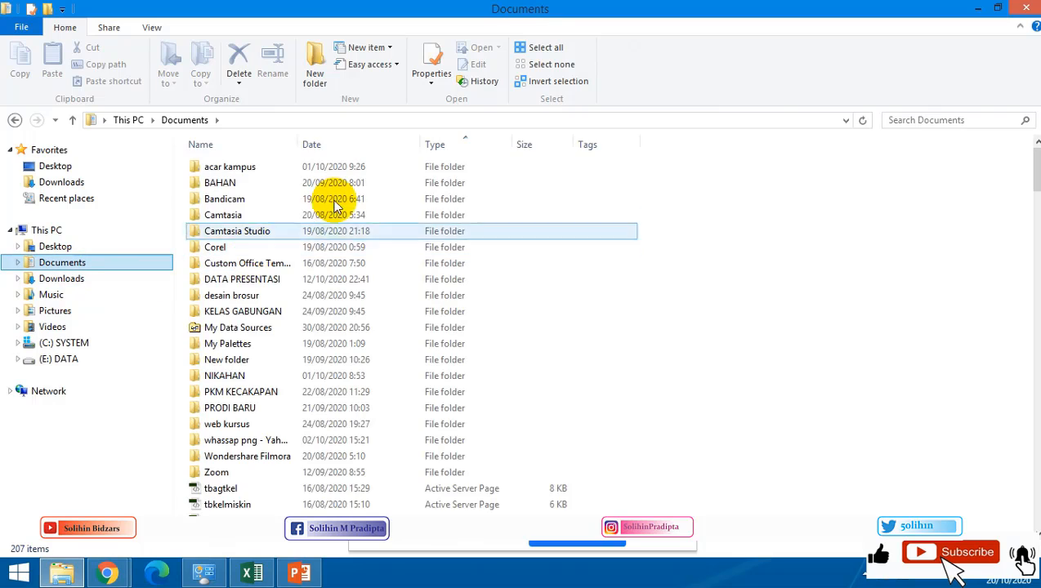
double_click(237, 200)
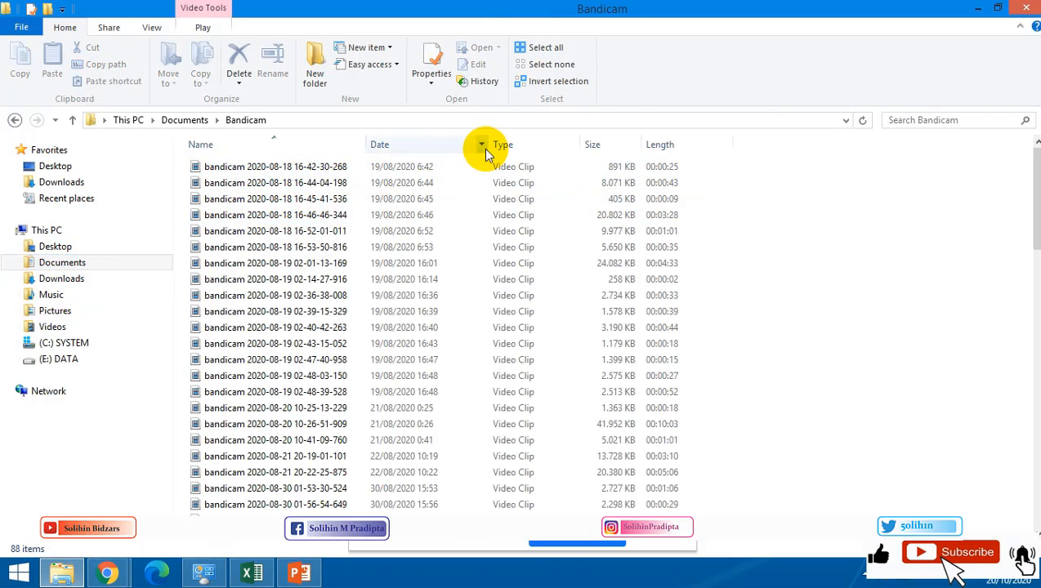
Filter the video clips by date to show only those from 15 October 2020.
left_click(482, 145)
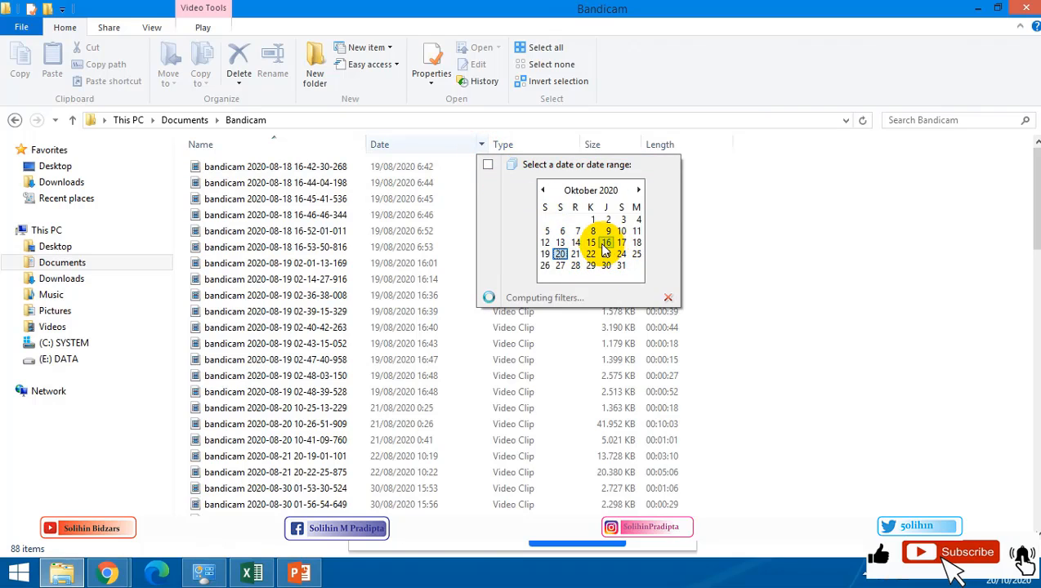
left_click(606, 243)
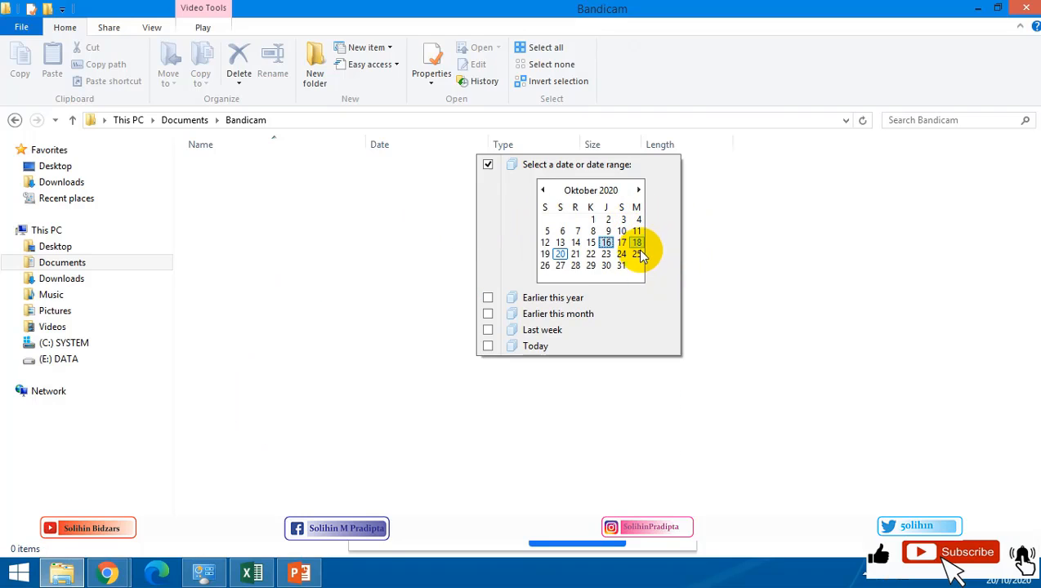
left_click(590, 243)
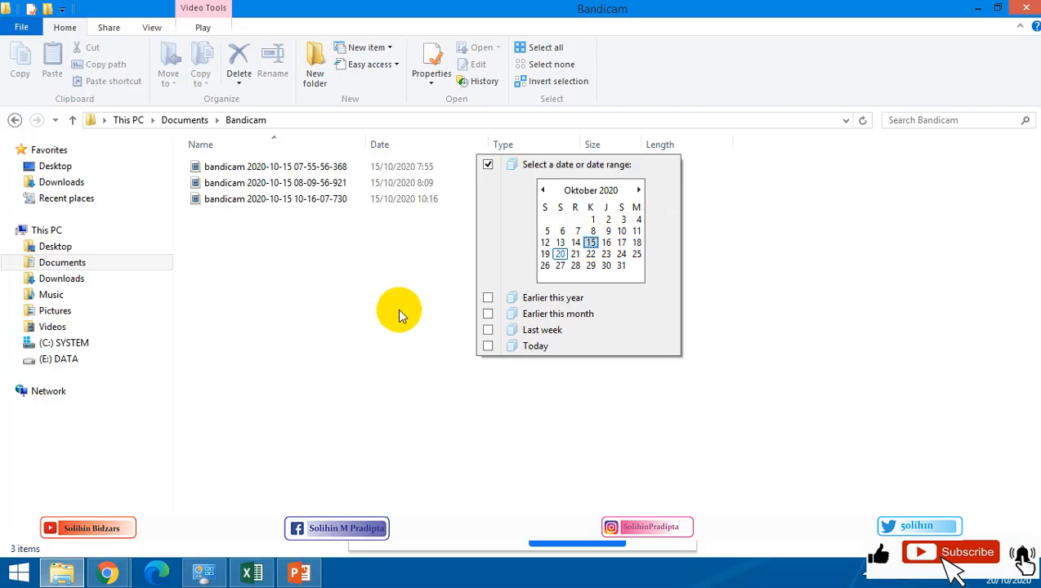
left_click(338, 280)
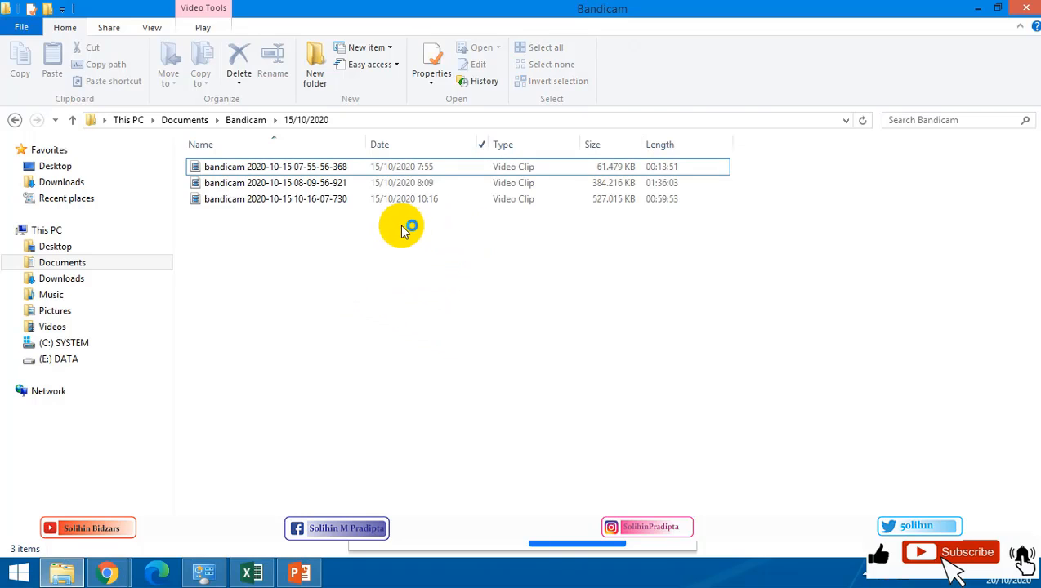
right_click(351, 189)
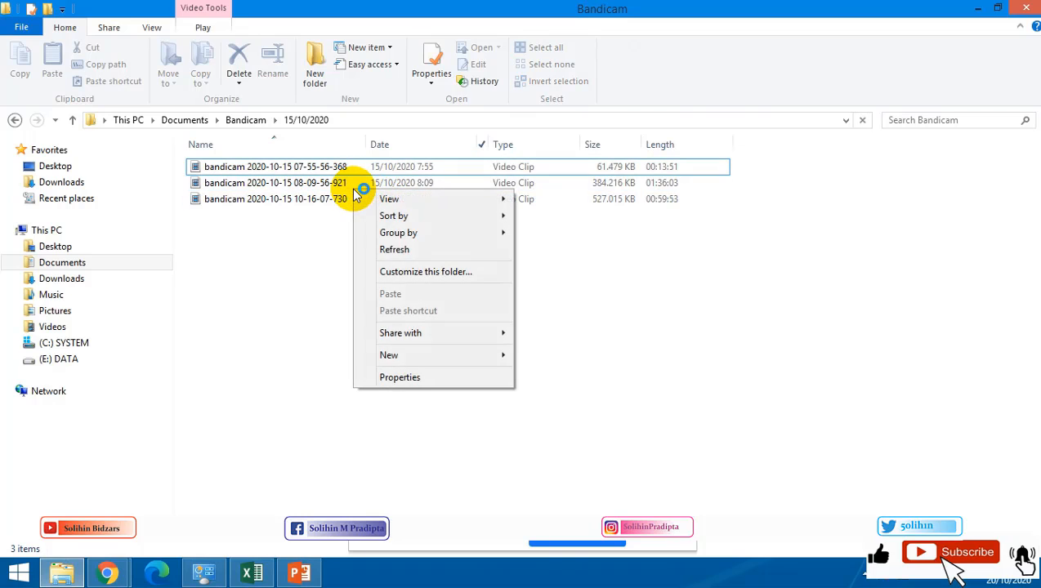
left_click(345, 185)
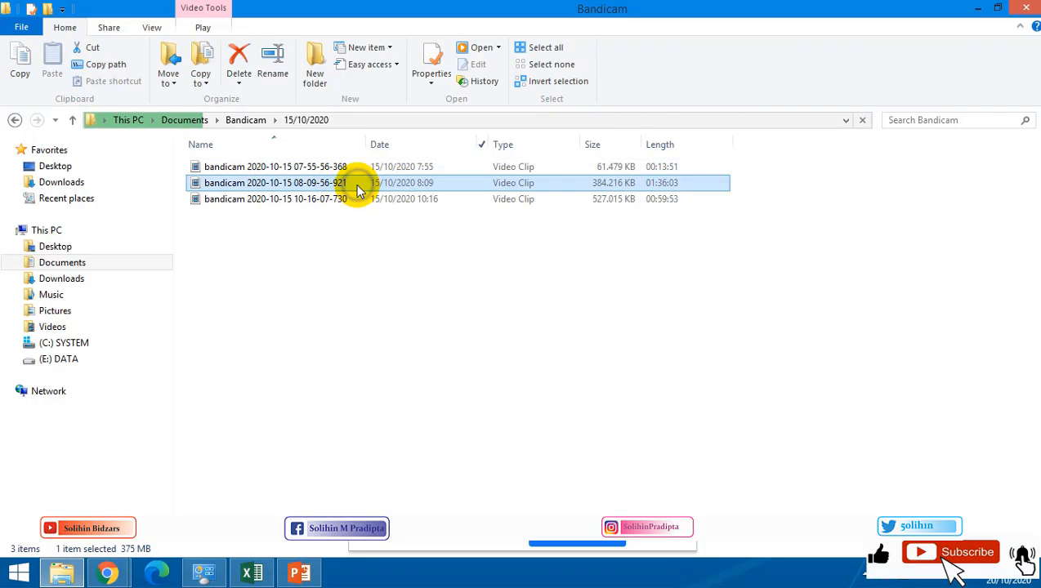
right_click(394, 190)
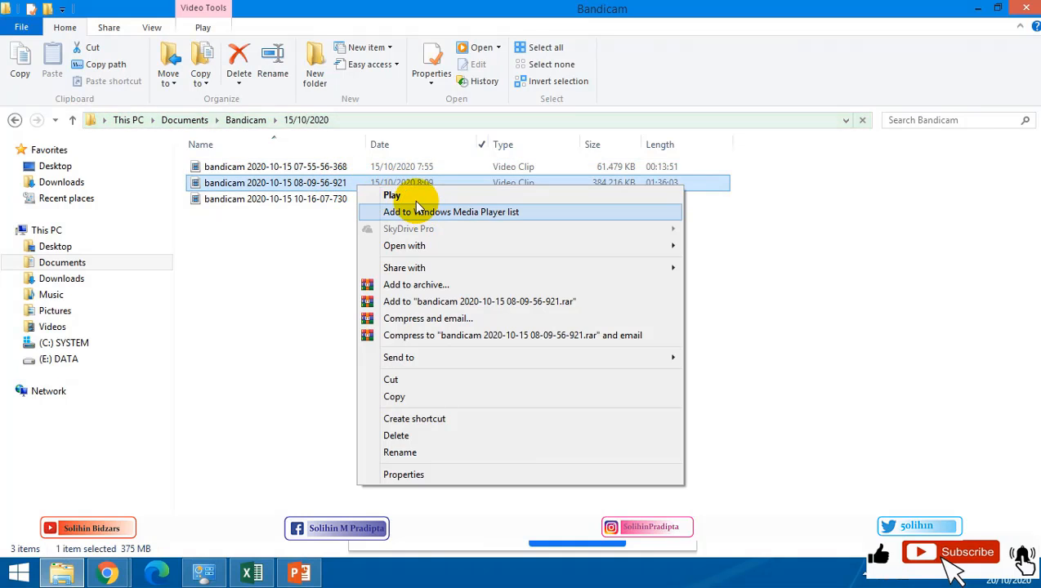
left_click(413, 197)
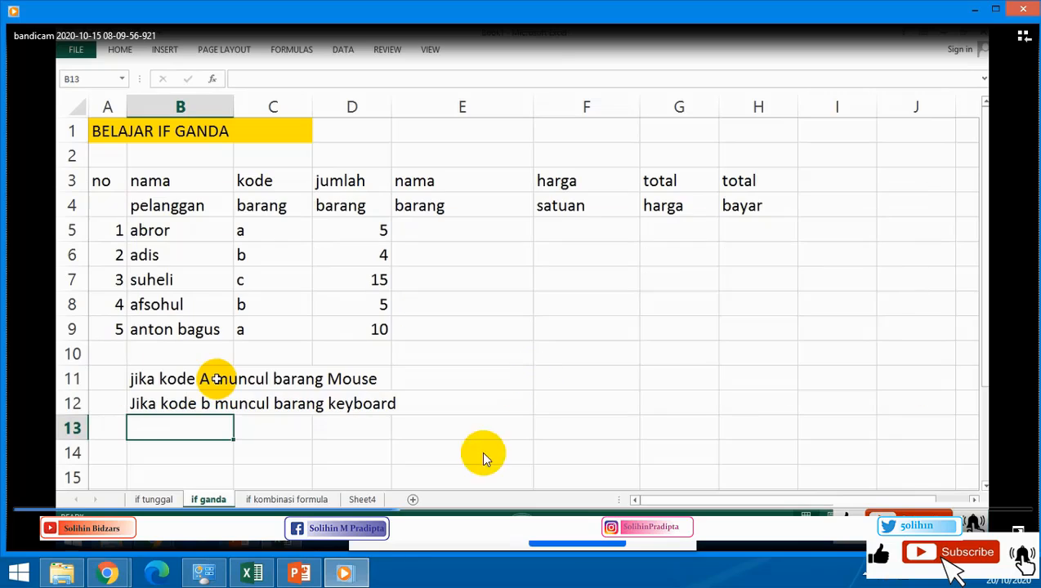
Switch to Excel and enter the title toko lp3i Banten in A1 and the headings no, nama pelanggan, kode pelanggan and jumlah barang in A3:D4.
left_click(253, 574)
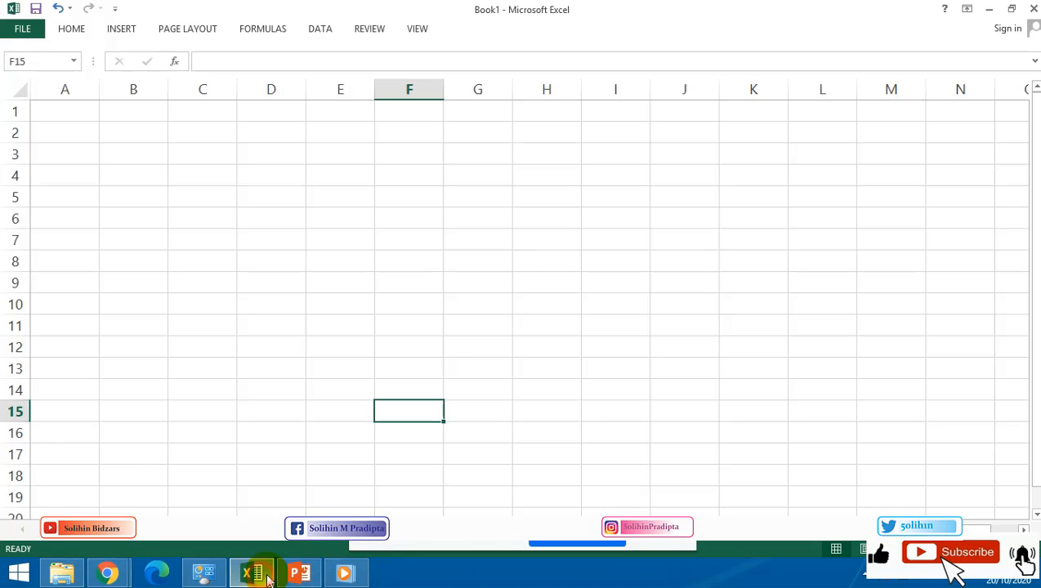
left_click(85, 112)
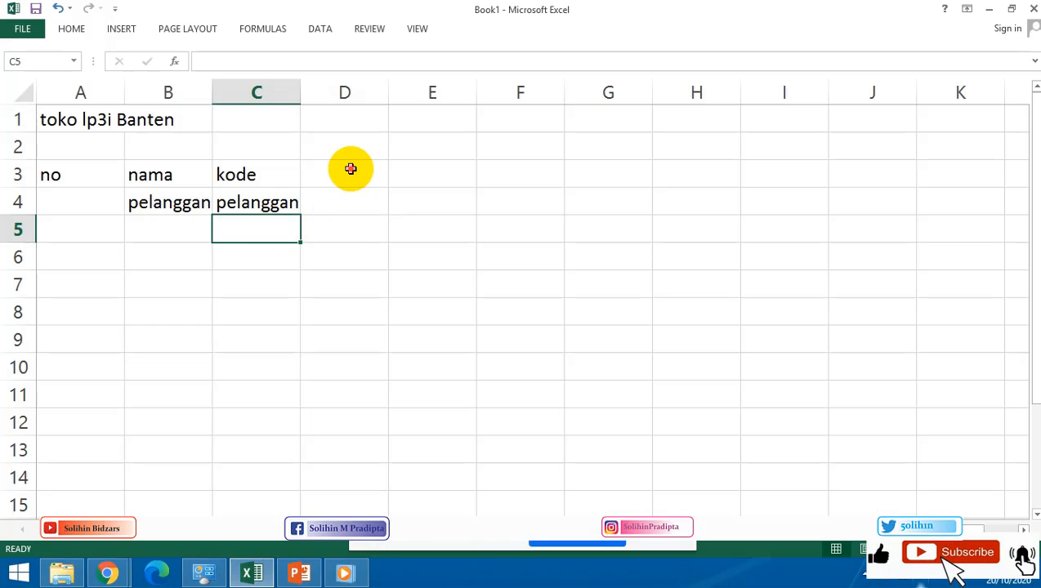
left_click(349, 170)
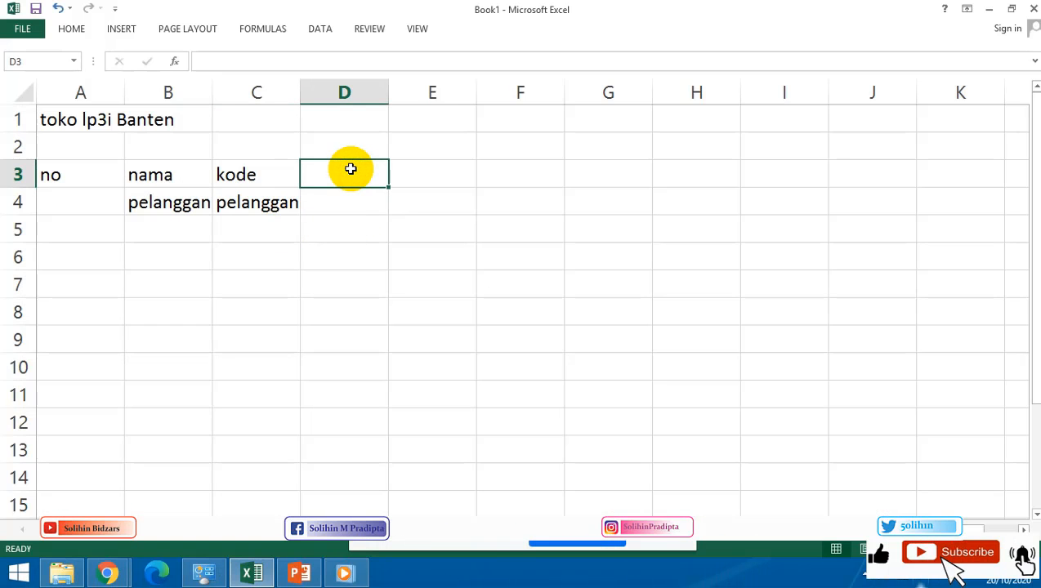
type("jumlah")
key("Return")
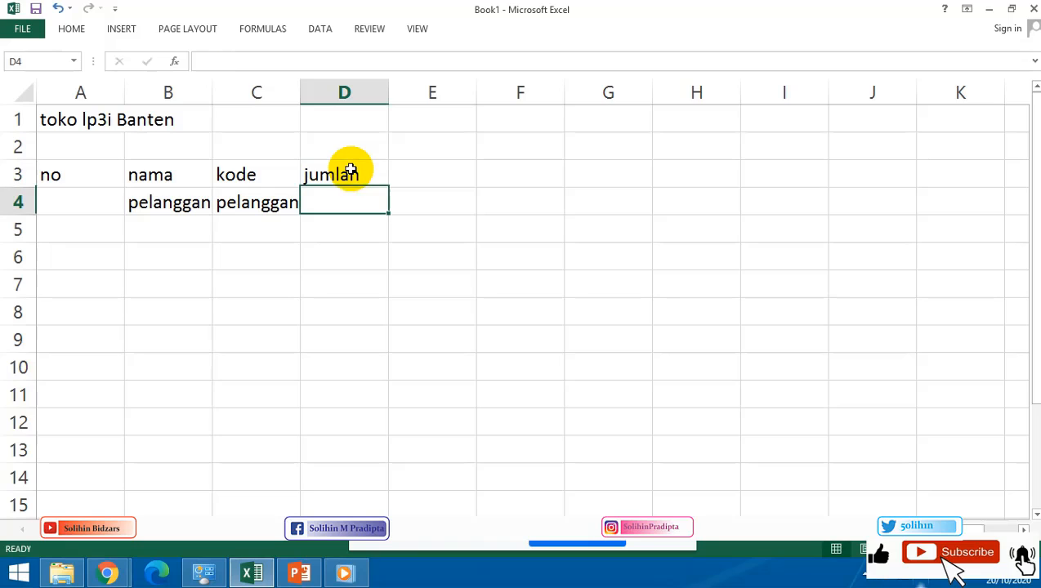
type("barang")
key("Return")
Enter the two-row heading nama barang, with nama in E3 and barang in E4.
key("Right")
key("Up")
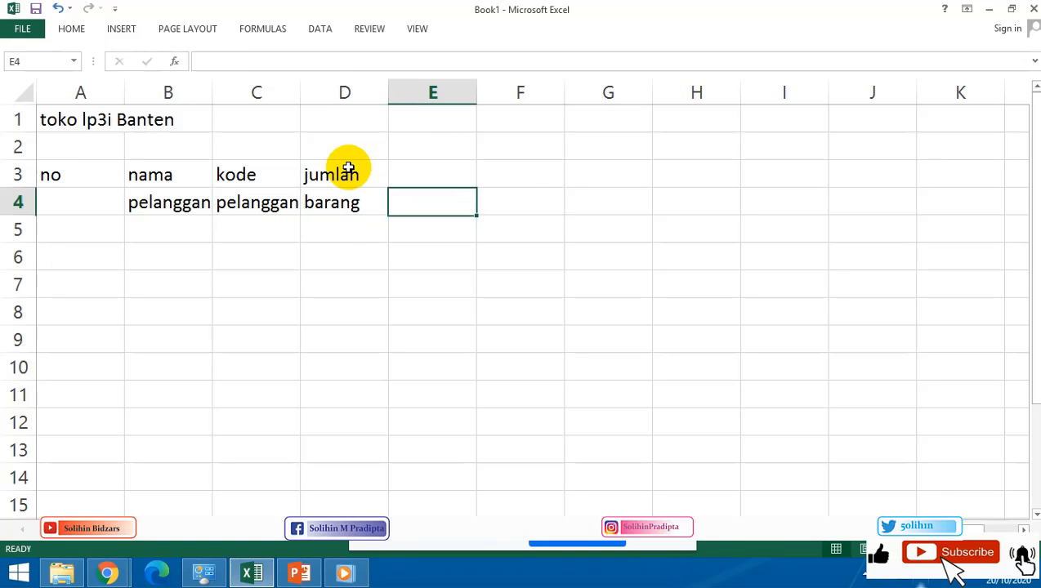
key("Up")
type("nama")
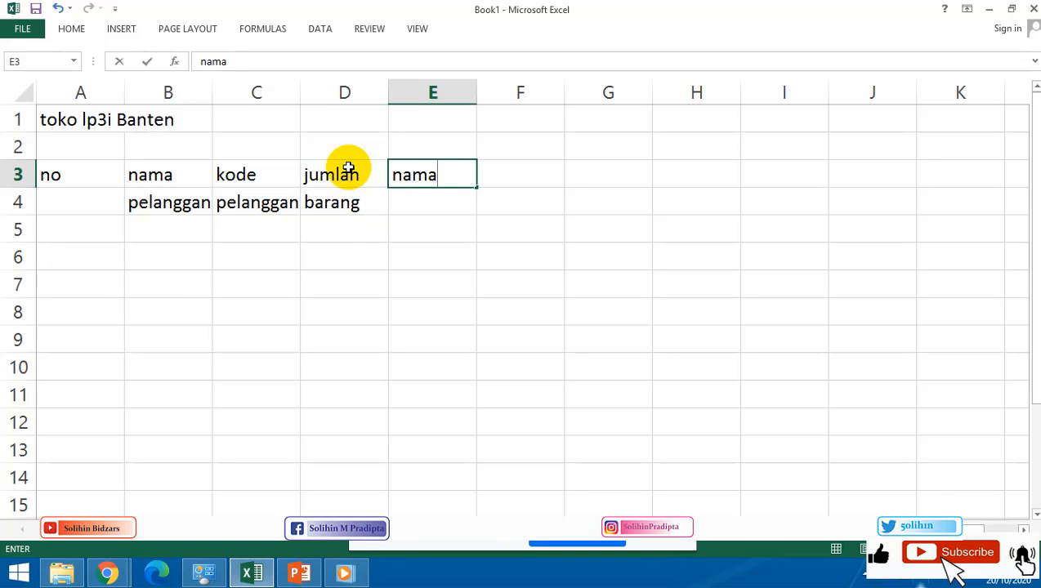
key("Return")
type("barang")
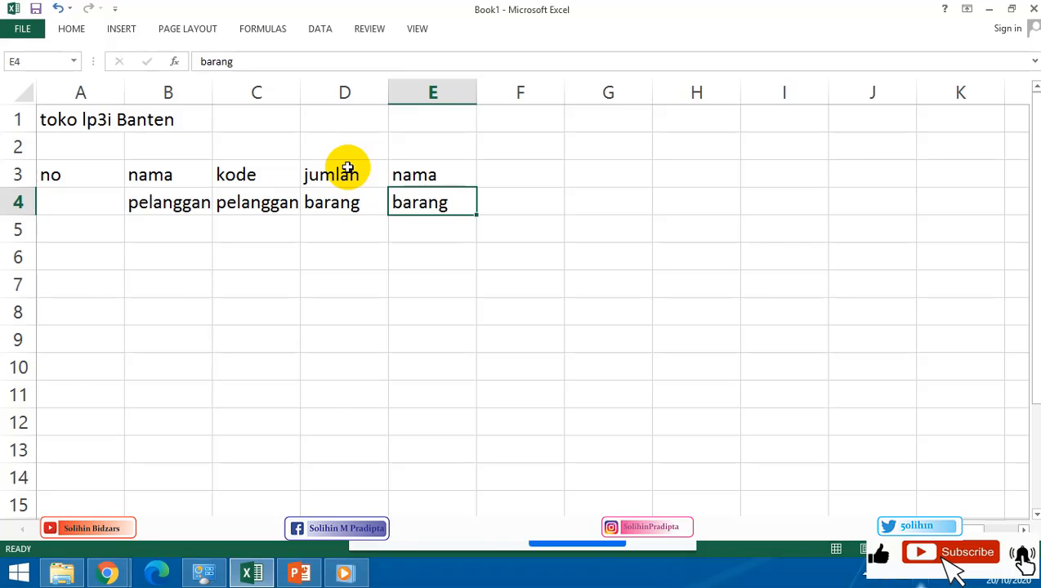
key("Return")
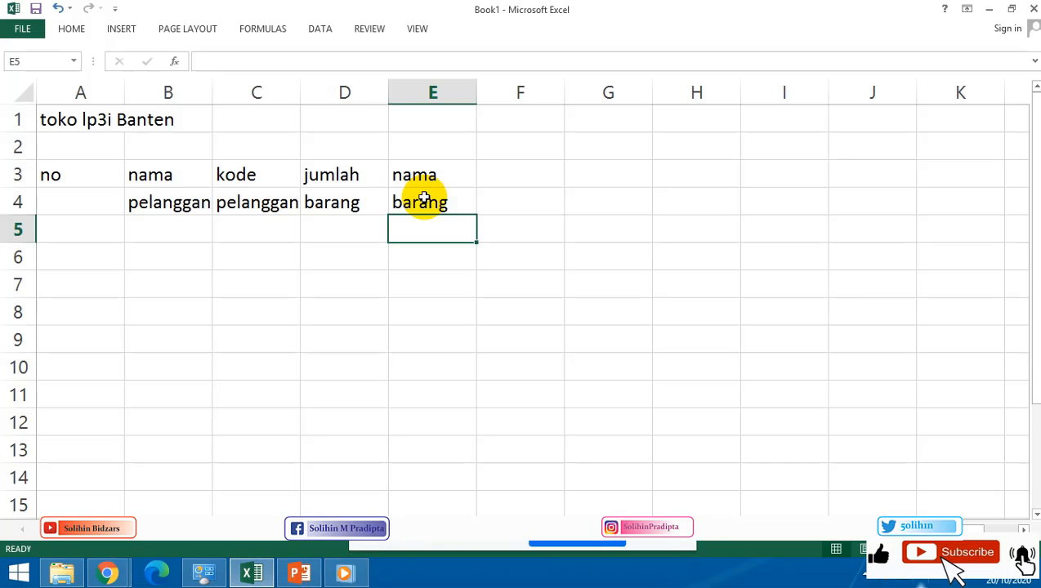
Enter the two-row heading harga satuan, with harga in F3 and satuan in F4.
left_click(526, 173)
type("ha")
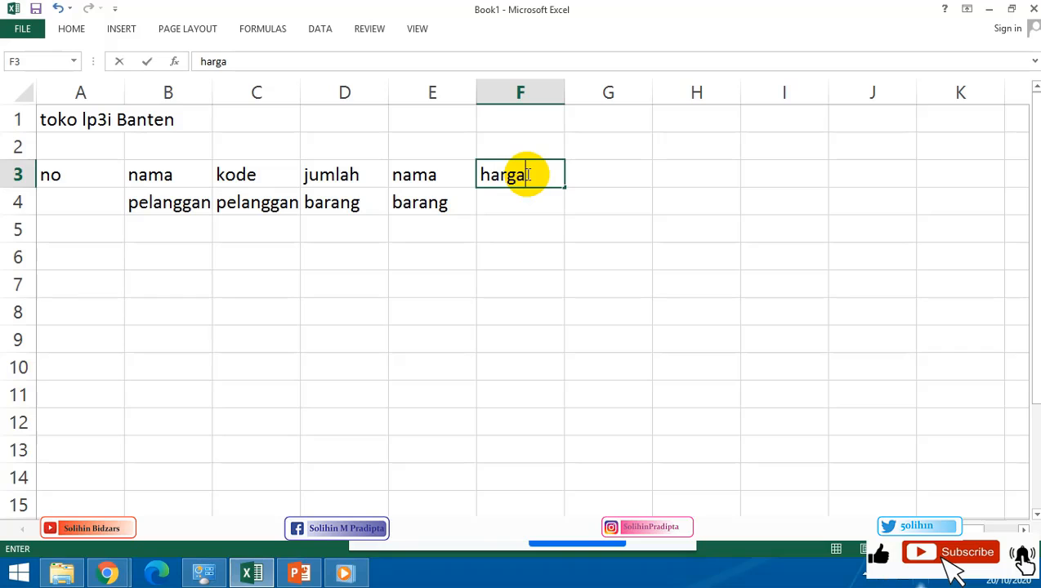
type("rga")
key("Return")
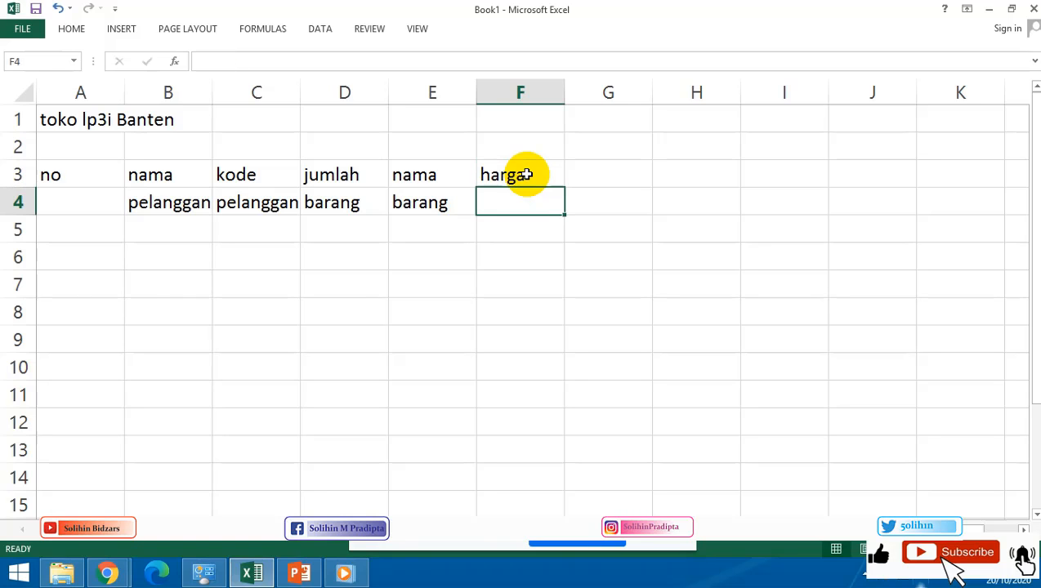
type("satuan")
key("Return")
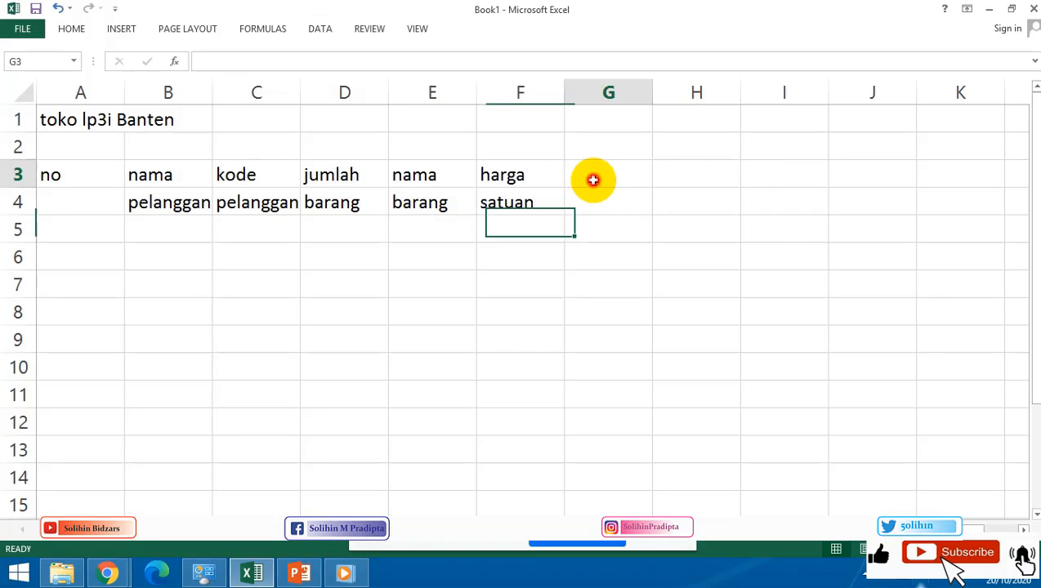
Enter the two-row heading total harga in column G, keeping only total in G3 and harga in G4.
left_click(592, 178)
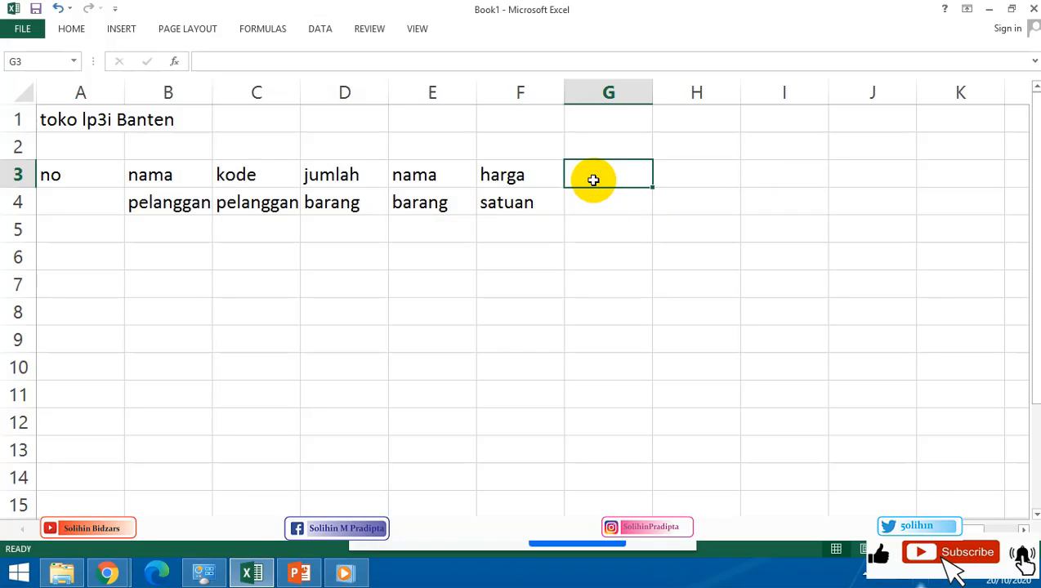
type("total h")
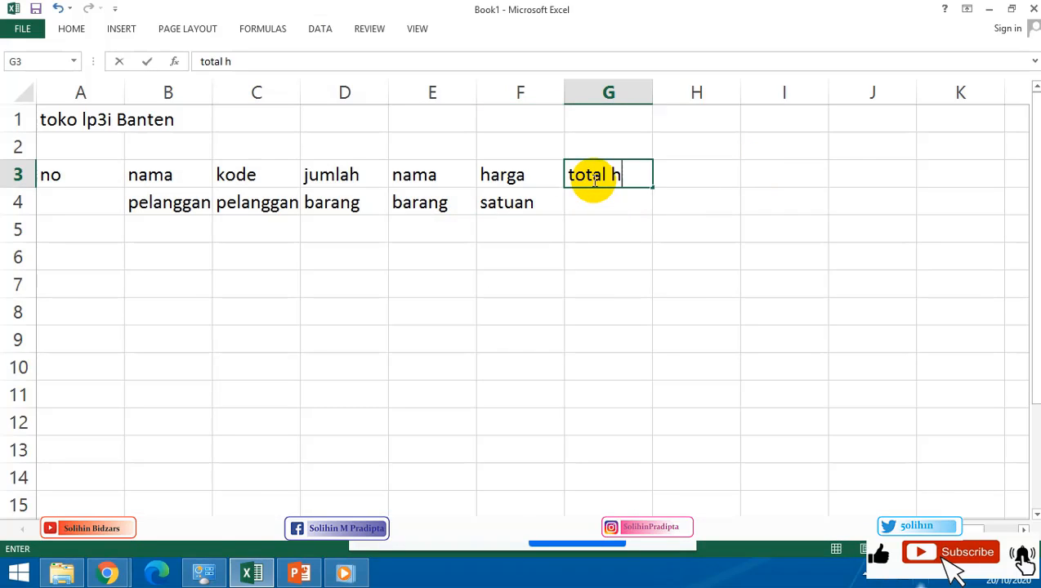
type("arga")
key("Return")
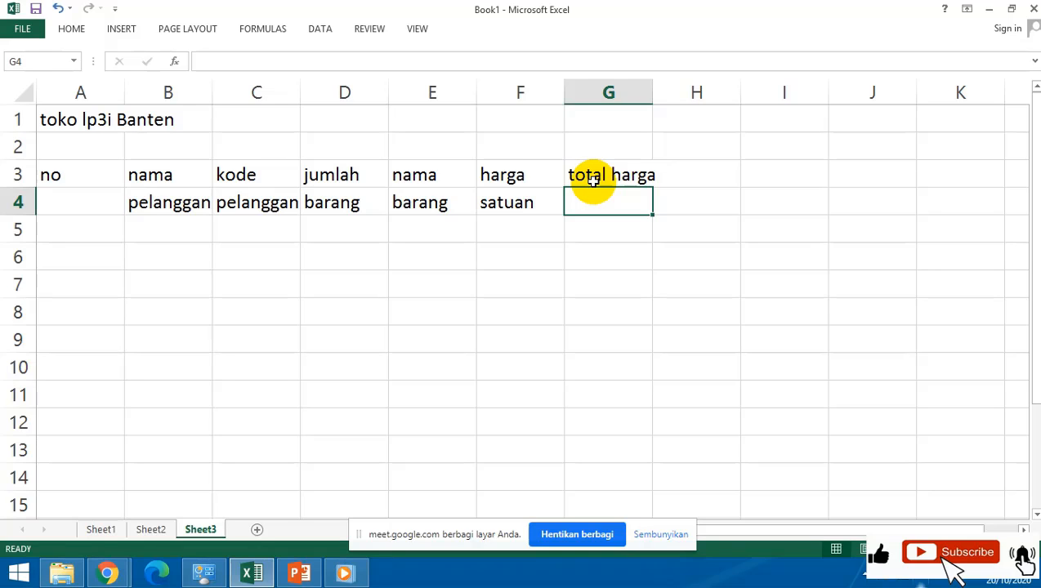
type("harga")
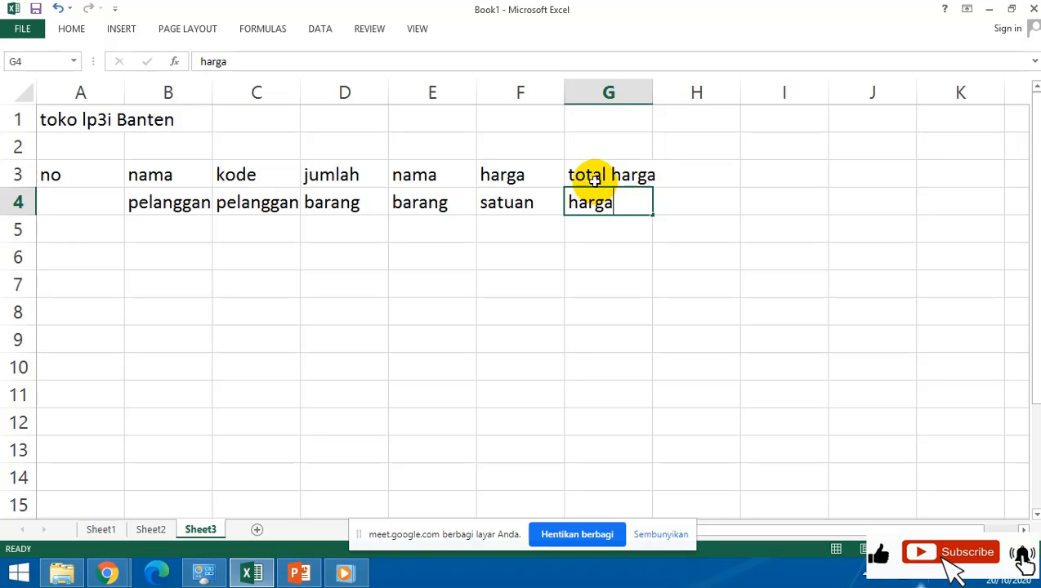
left_click(594, 180)
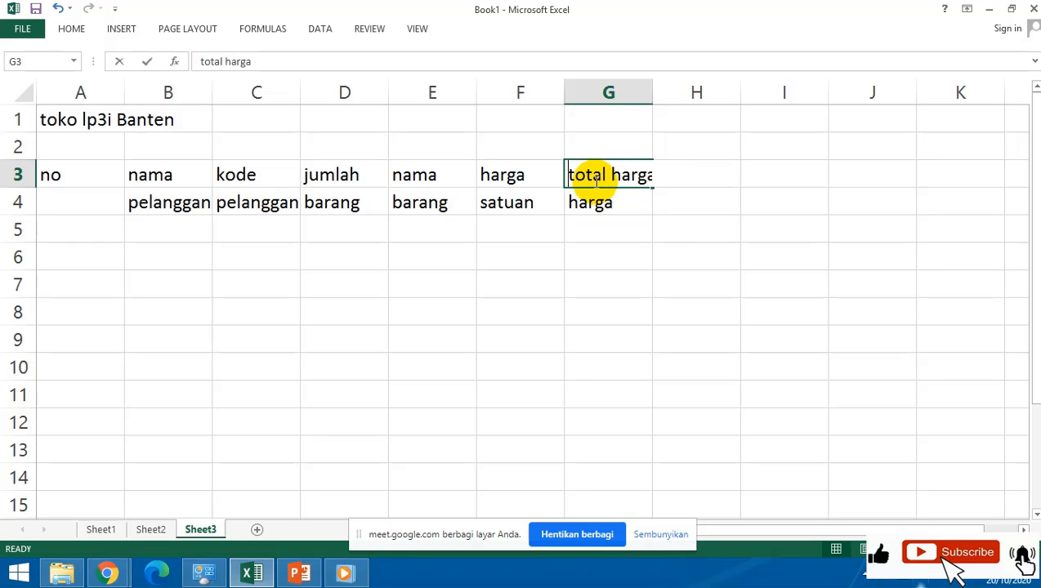
double_click(594, 180)
key("Return")
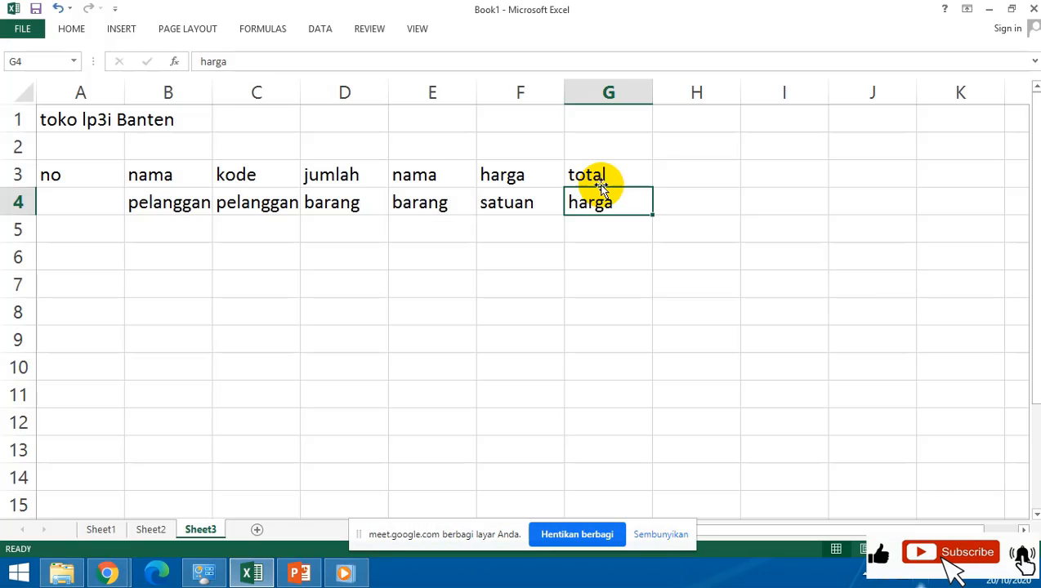
Enter the two-row heading total bayar, with total in H3 and bayar in H4.
left_click(673, 179)
type("total")
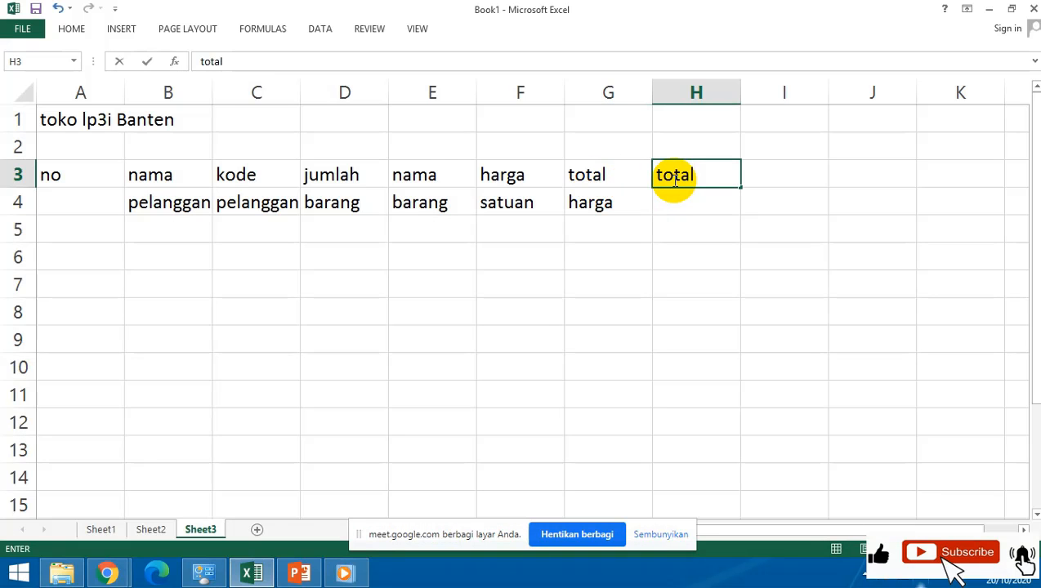
key("Return")
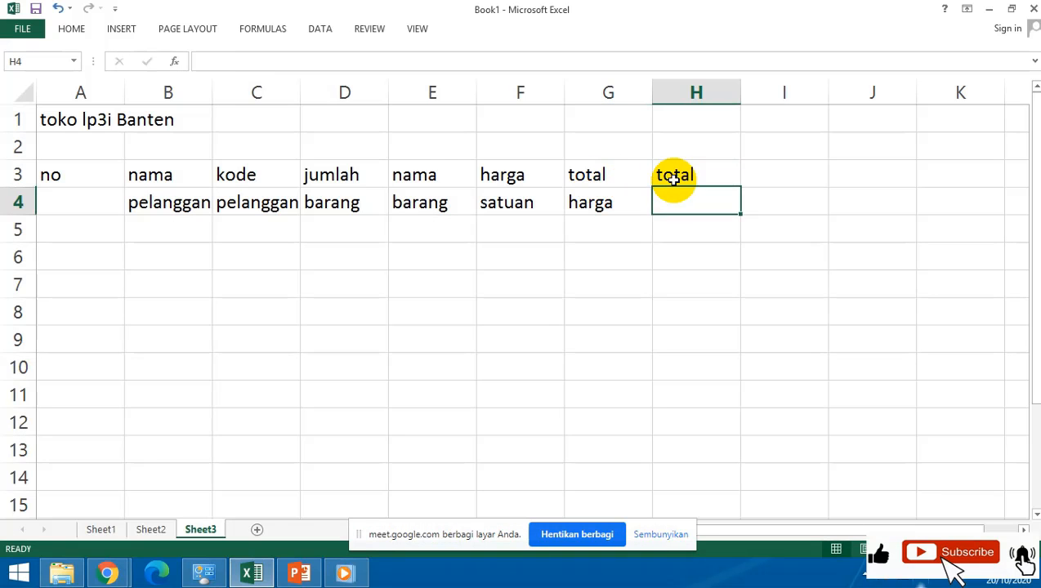
type("bayar")
key("Return")
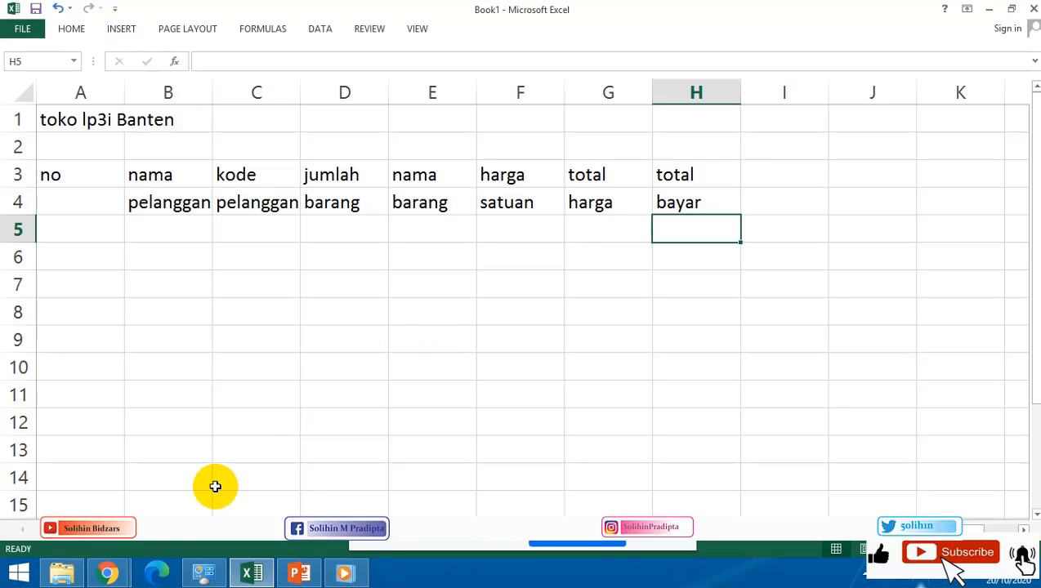
Switch to the student grades sheet and examine the IF formulas in the Ket and Predikat columns.
left_click(174, 530)
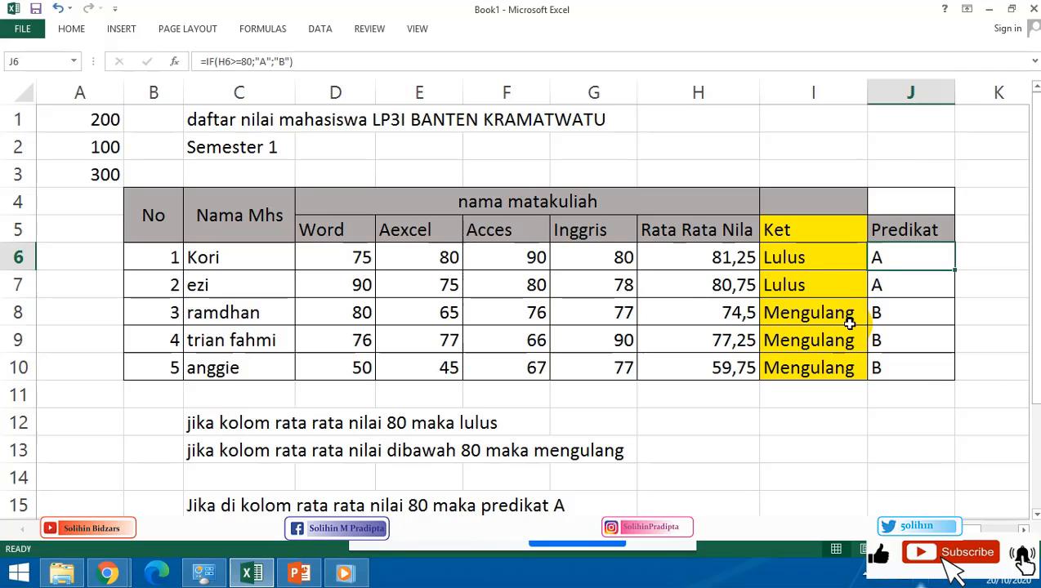
left_click(850, 323)
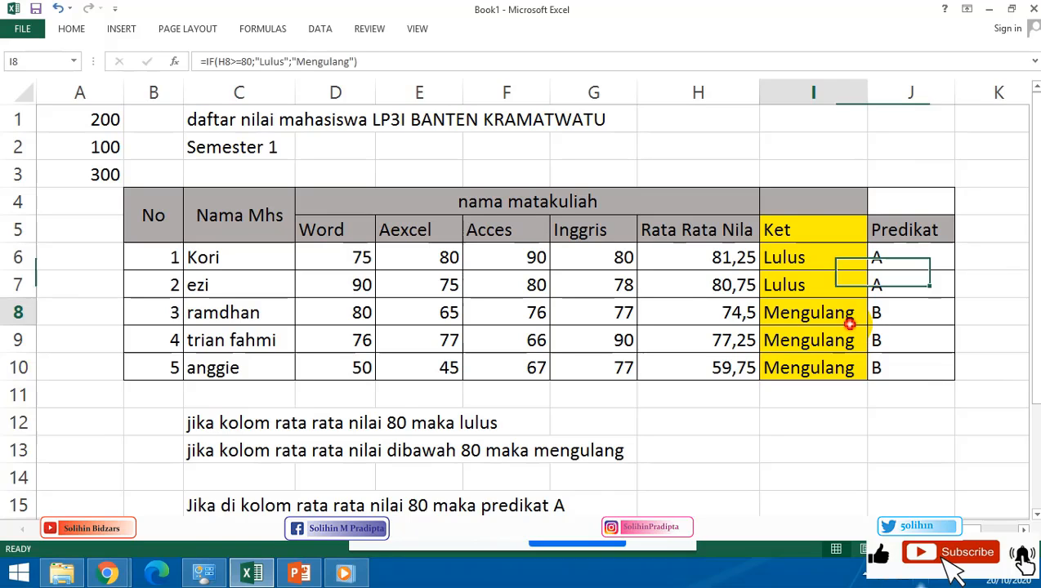
left_click(926, 256)
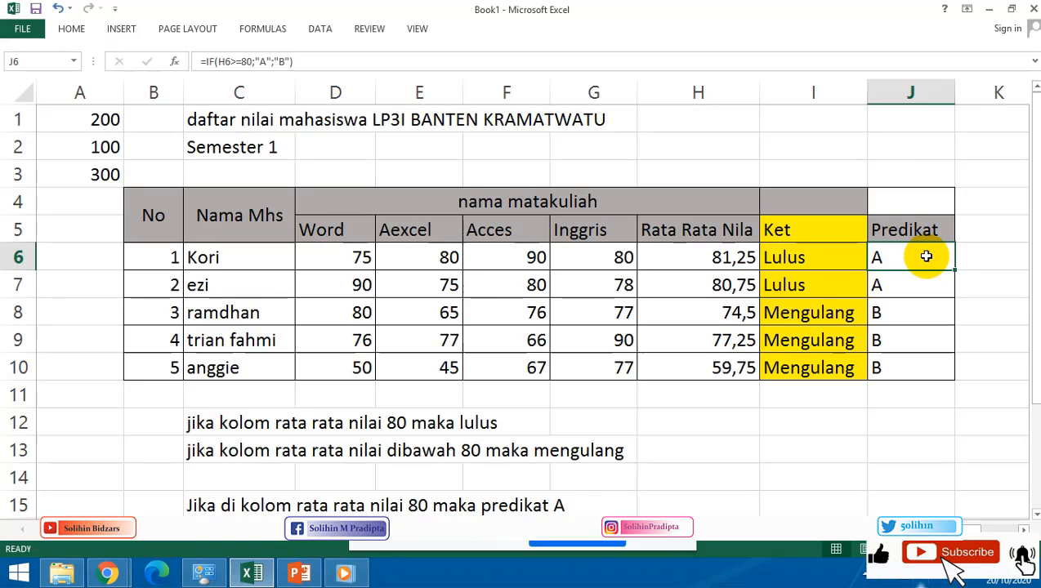
left_click(351, 283)
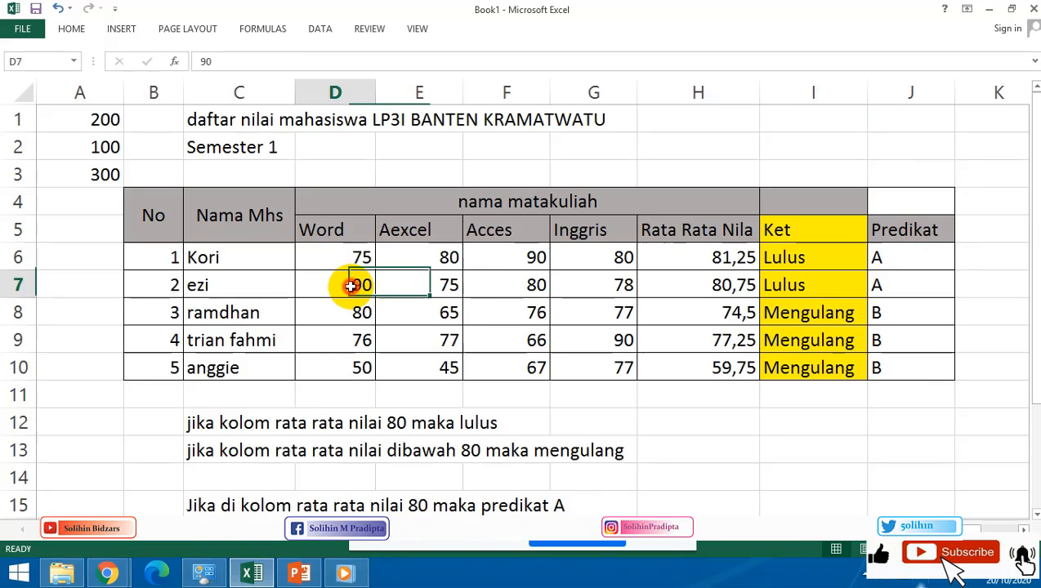
Read the rule notes below the student grades table and return to the store sales sheet.
left_click(412, 284)
left_click(478, 284)
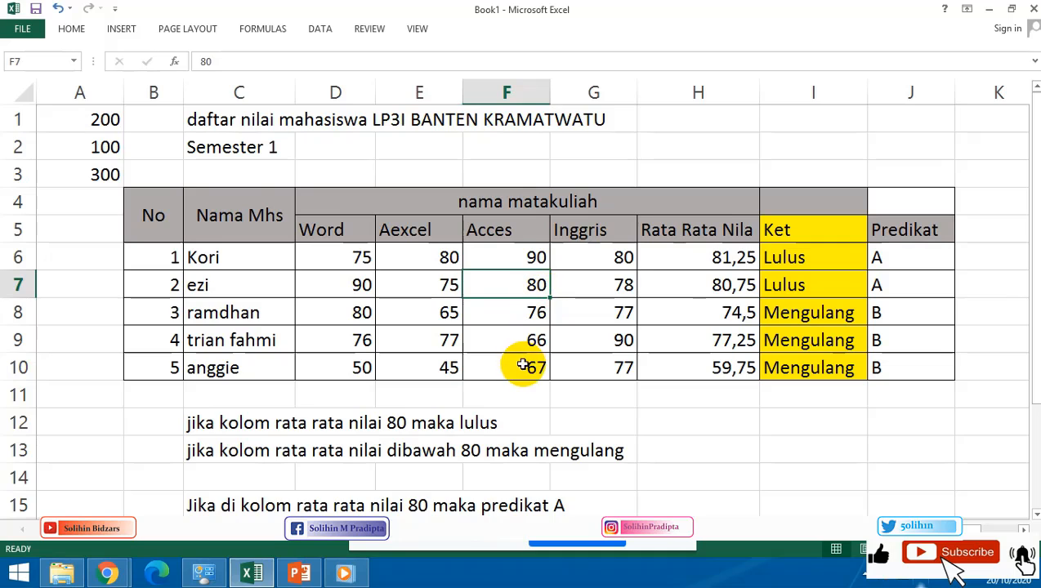
scroll(512, 366, "down", 1)
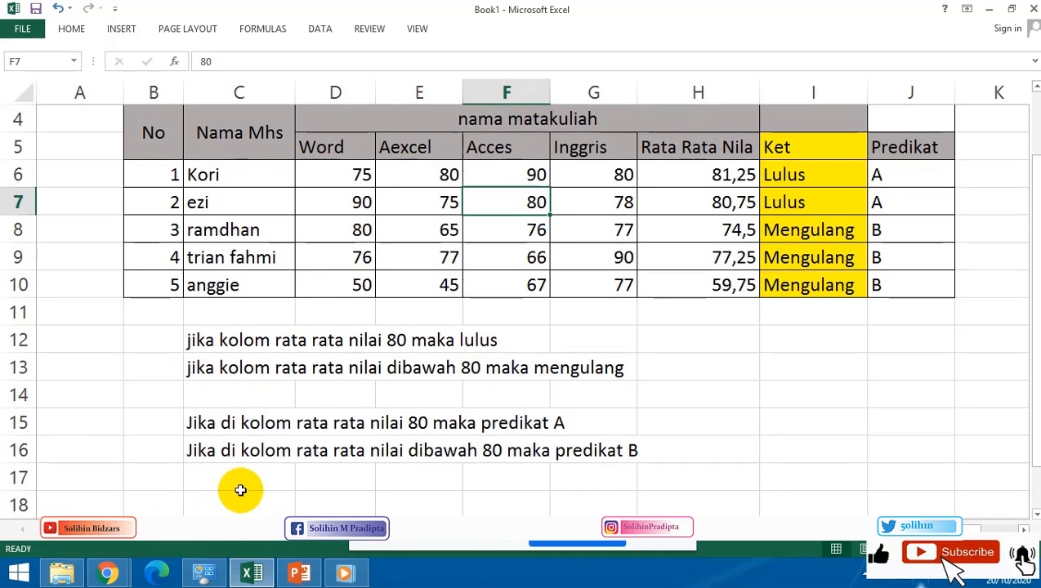
left_click(200, 541)
left_click(356, 291)
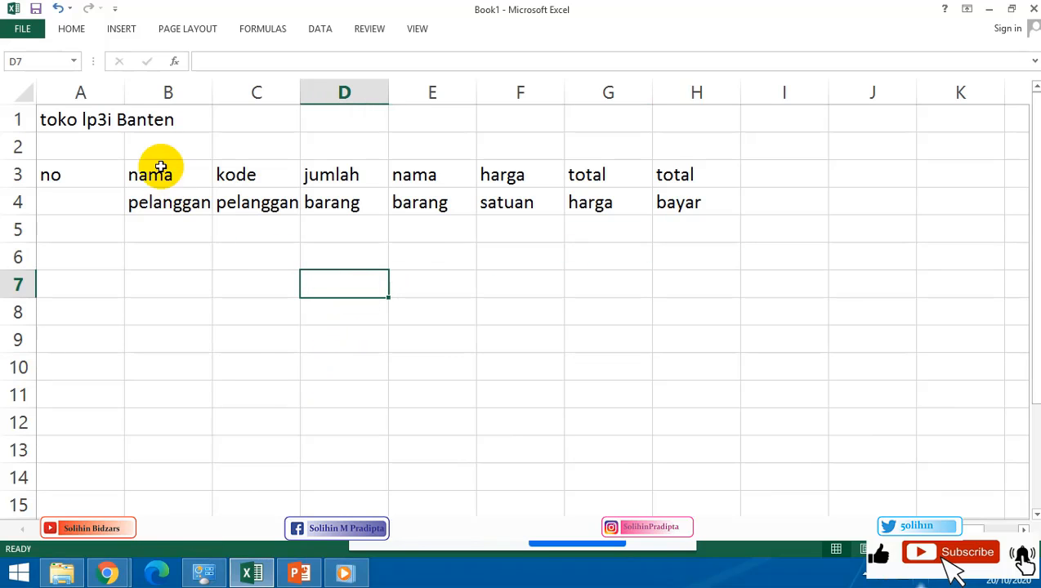
Narrow column A and enter 1 in A5 as the first row number.
left_click_drag(124, 92, 98, 138)
left_click(371, 228)
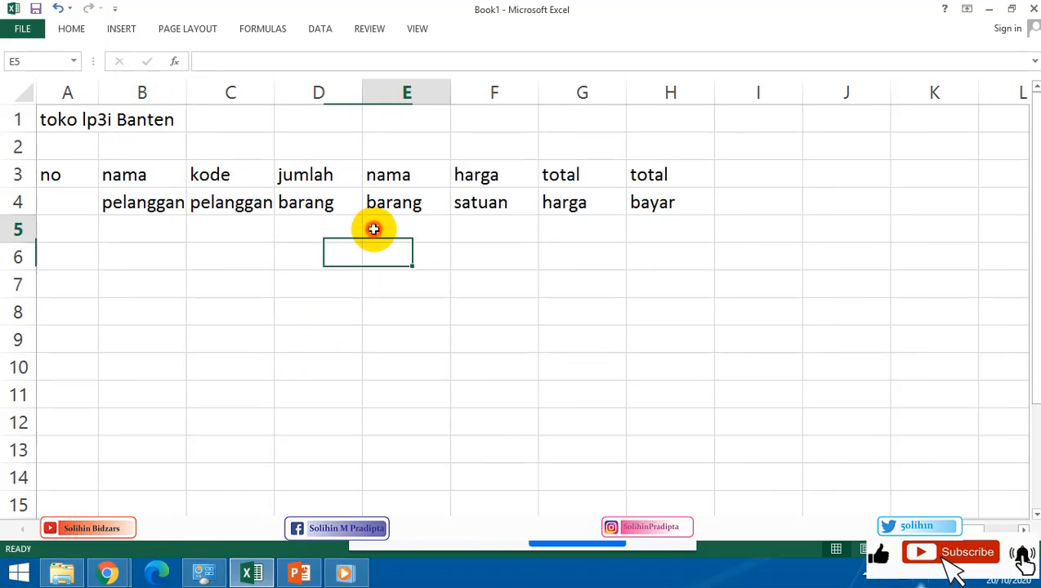
left_click(268, 276)
left_click(75, 226)
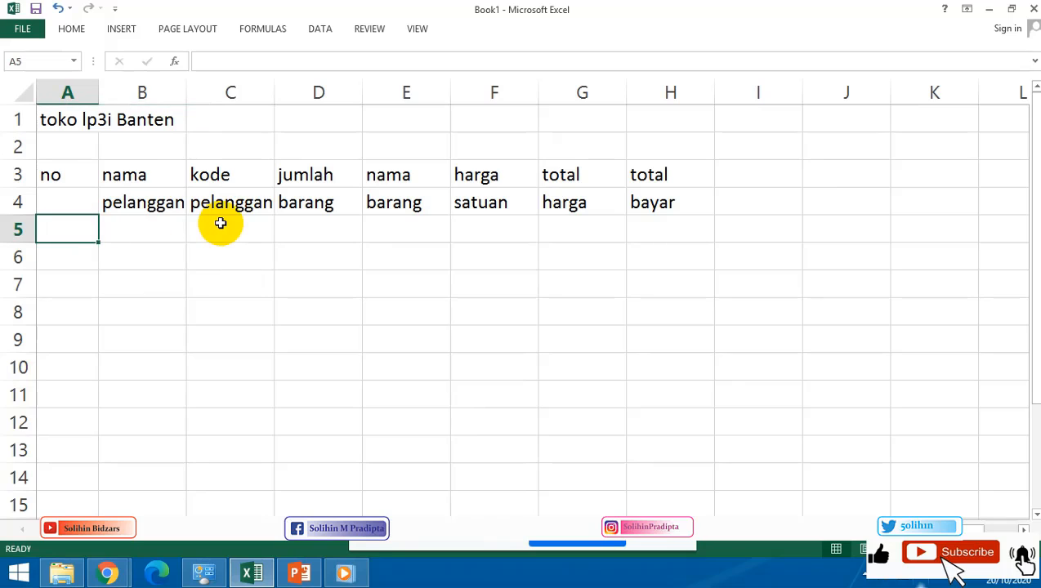
type("1")
key("Return")
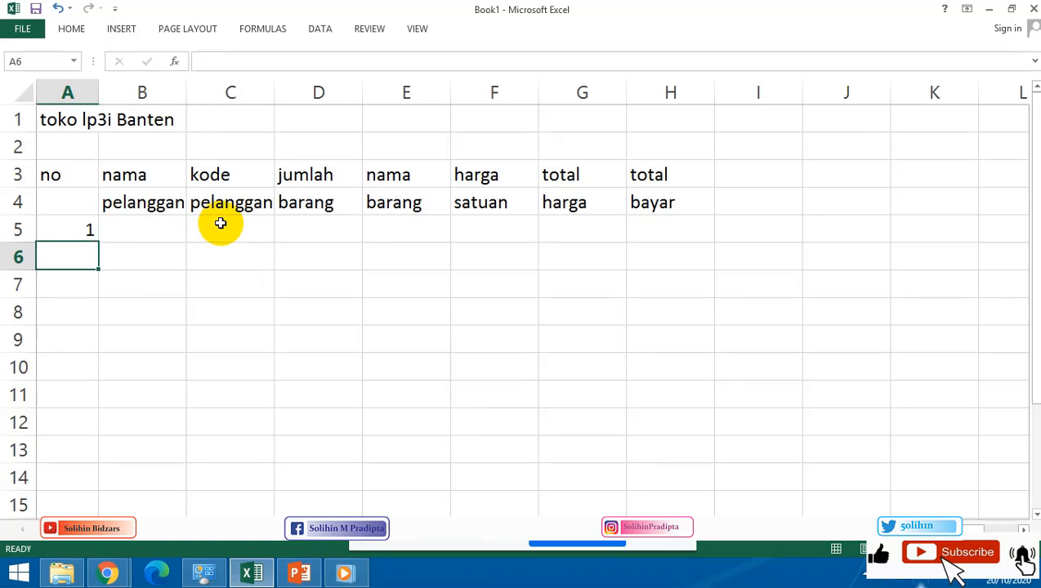
Enter the five customers' first names in B5:B9 under the nama pelanggan heading.
key("Right")
key("Up")
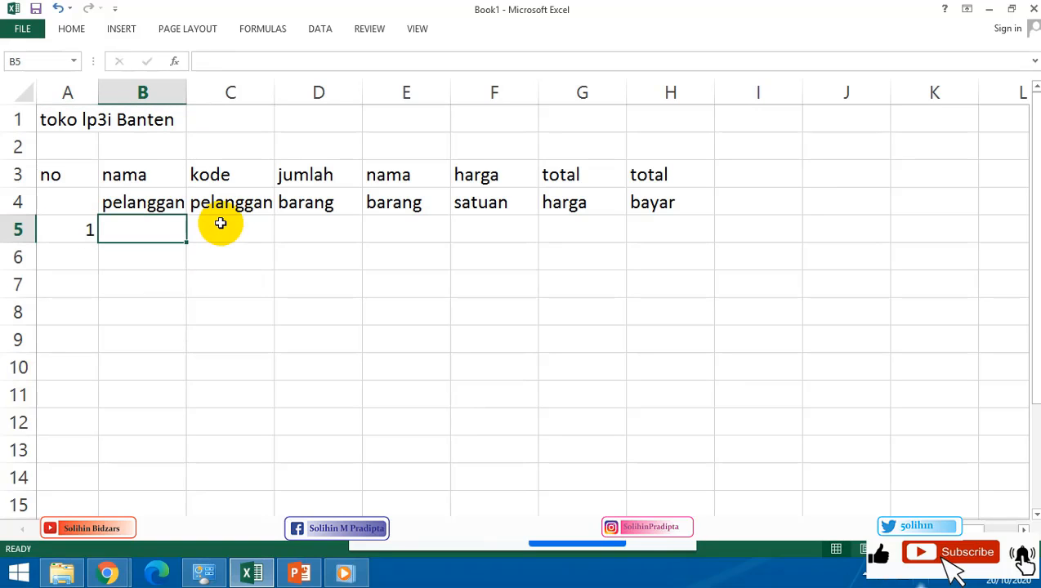
type("udin")
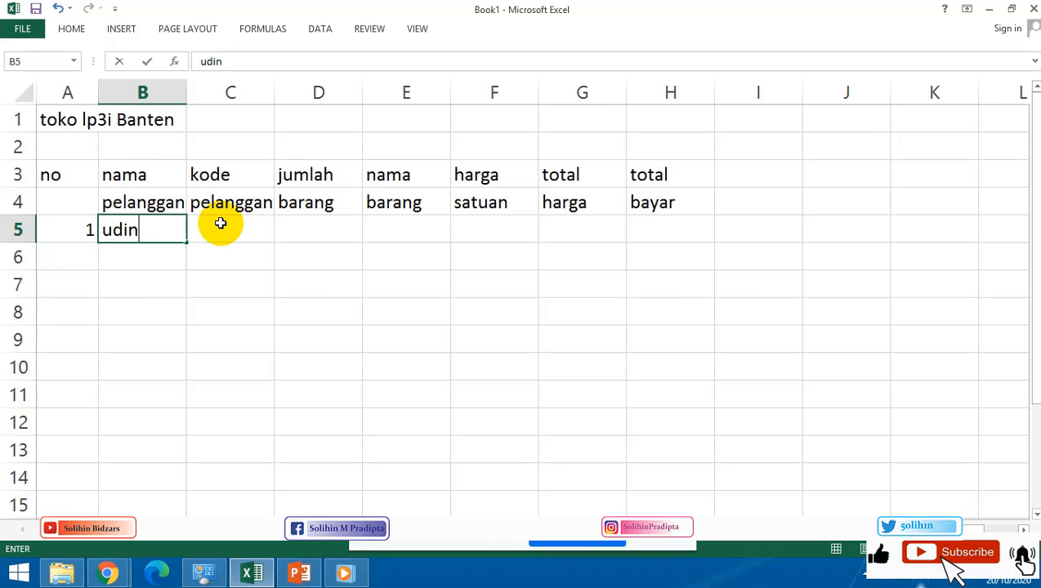
key("Return")
type("mimkin")
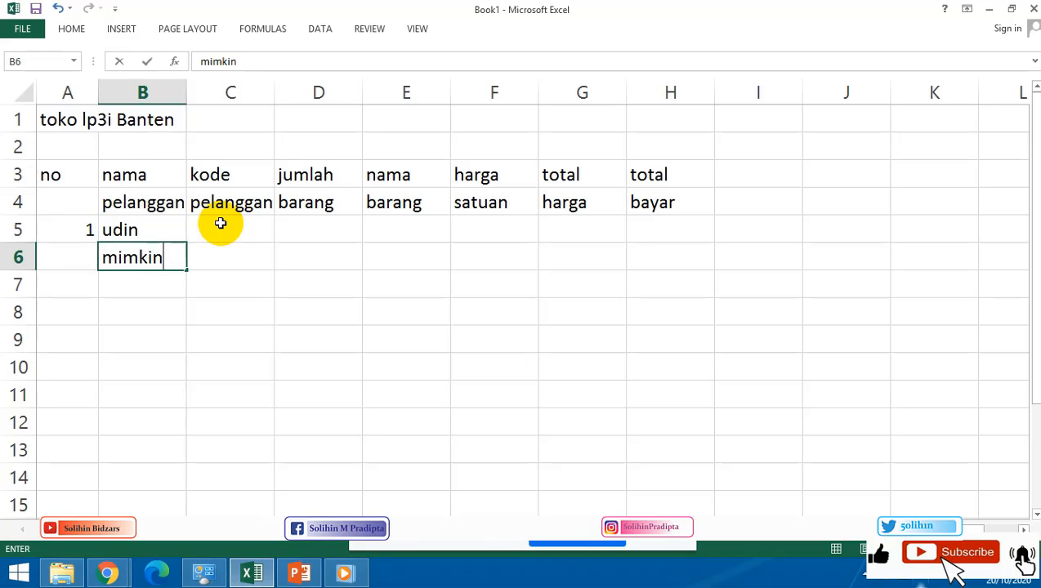
key("Return")
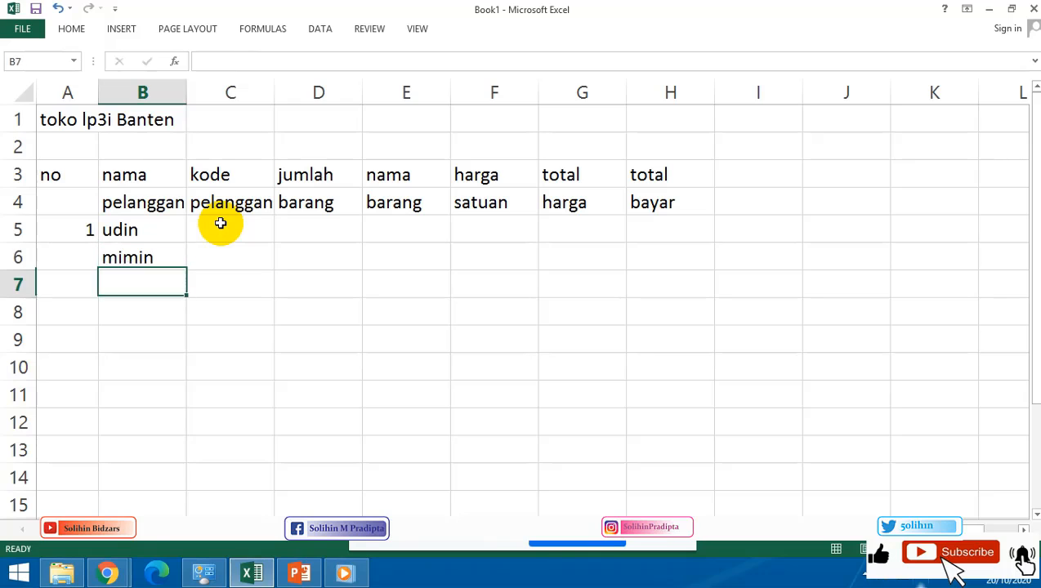
type("mumun")
key("Return")
type("mo")
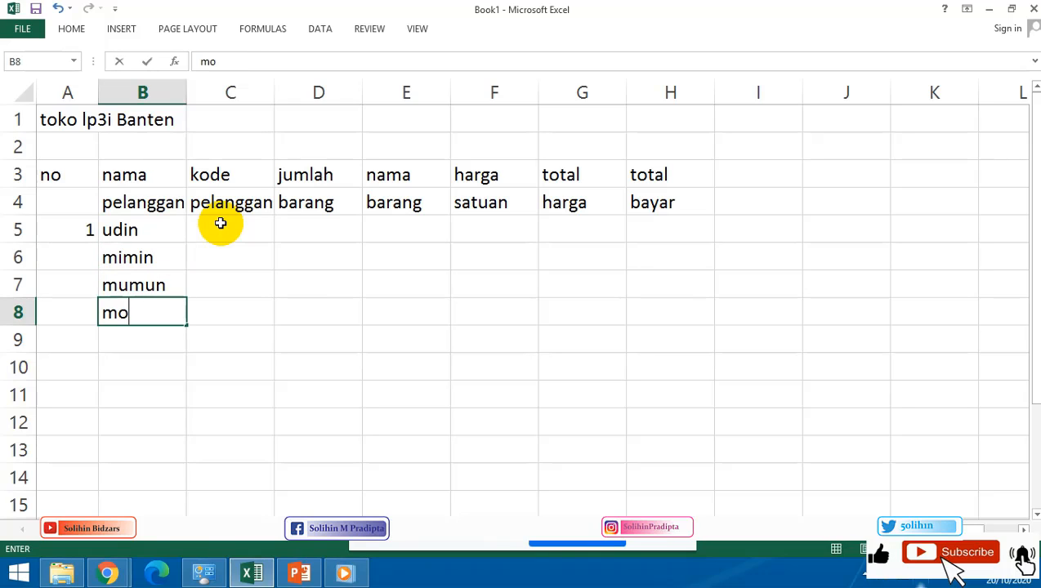
type("mon")
key("Return")
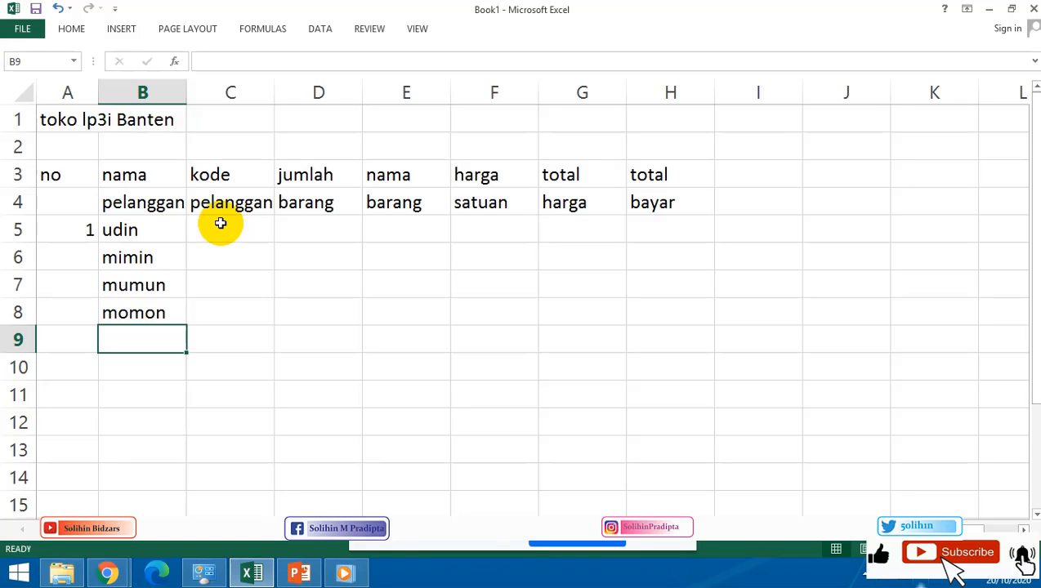
type("mama")
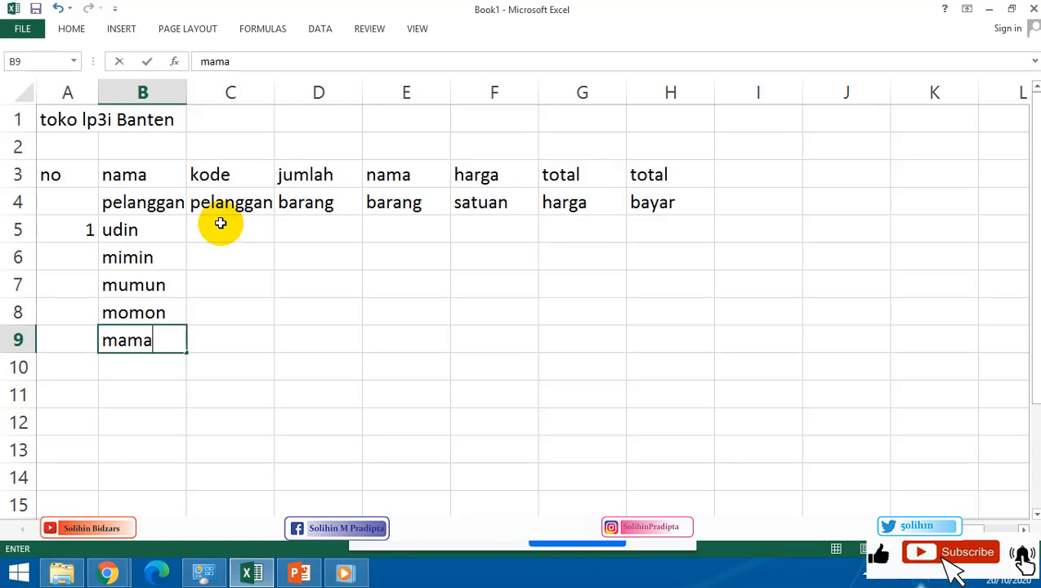
type("n")
key("Return")
Fill the no column from A5 down to A9 as a series from 1 to 5.
left_click(86, 227)
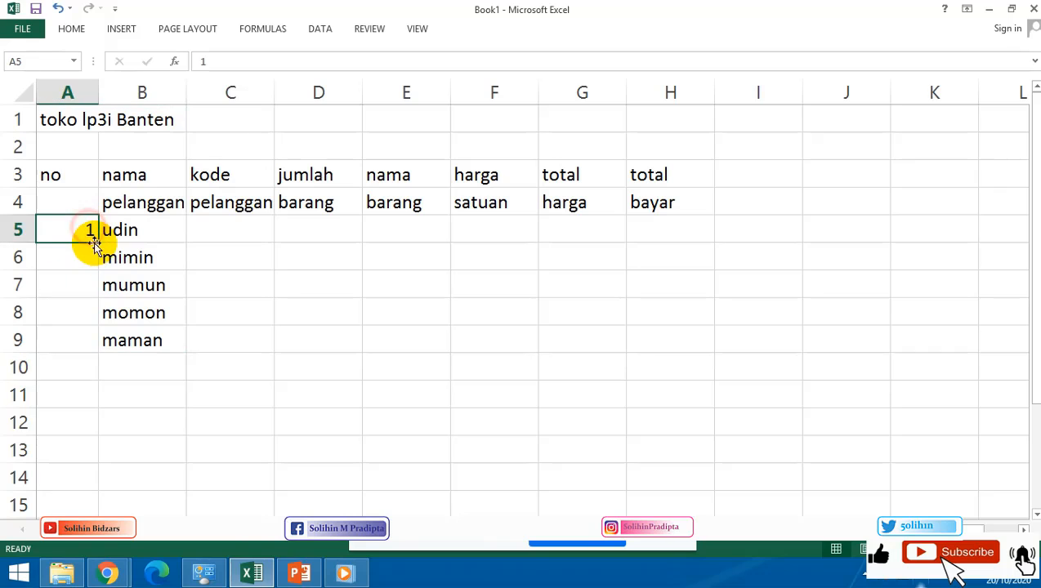
left_click_drag(97, 242, 103, 360)
left_click(112, 364)
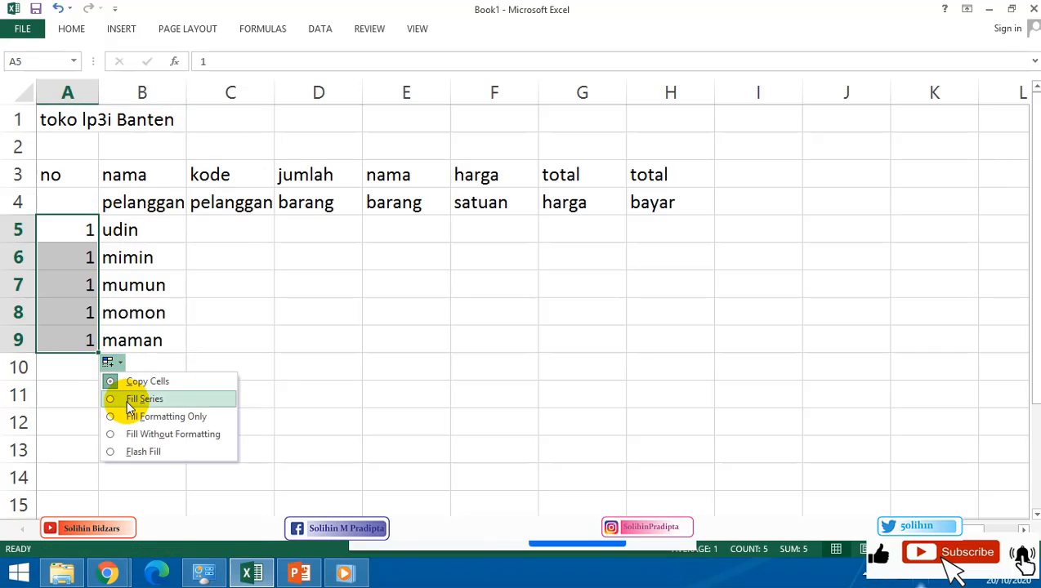
left_click(126, 398)
left_click(233, 322)
left_click(251, 364)
left_click(365, 338)
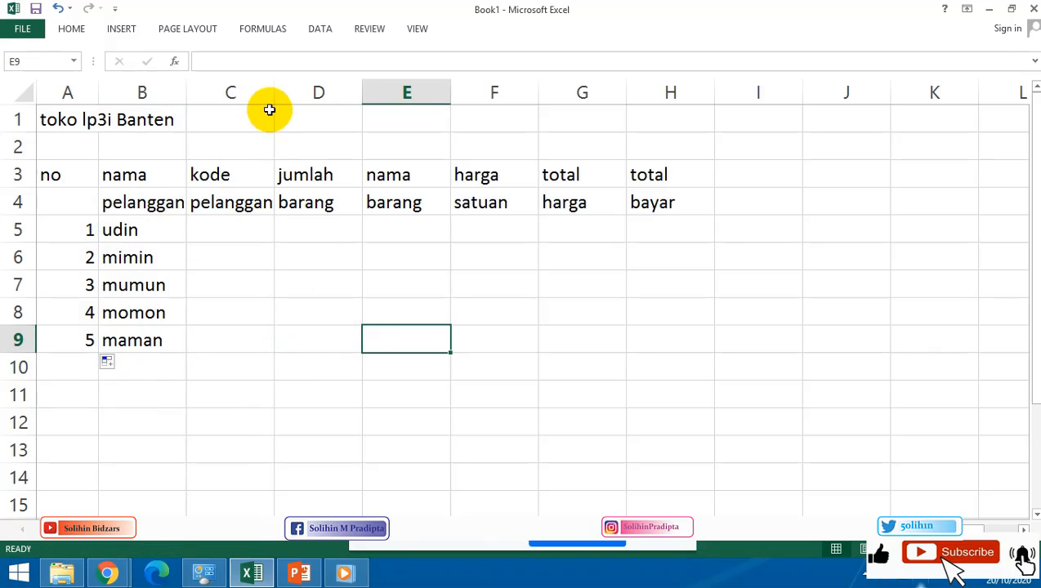
Widen column C slightly and enter the kode pelanggan values x, y, z, x and z in C5:C9.
left_click_drag(278, 94, 282, 94)
left_click(355, 275)
left_click(252, 237)
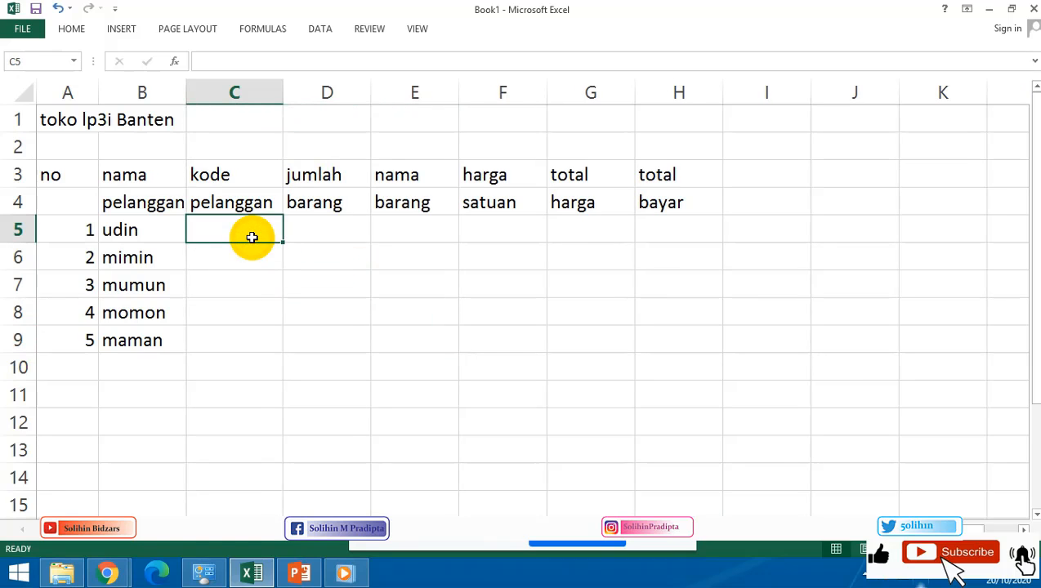
type("x")
key("Return")
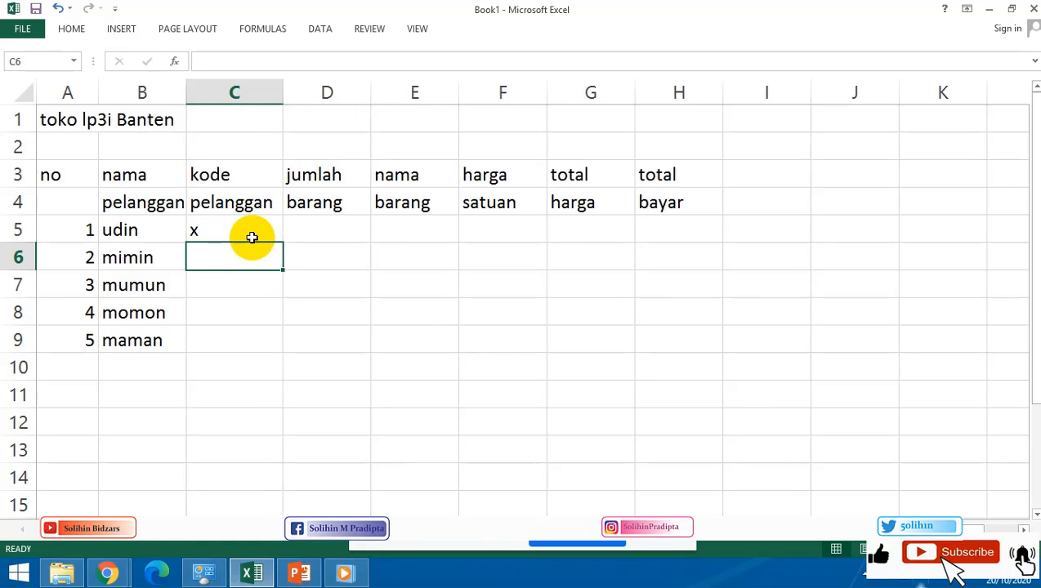
type("y")
key("Return")
type("z")
key("Return")
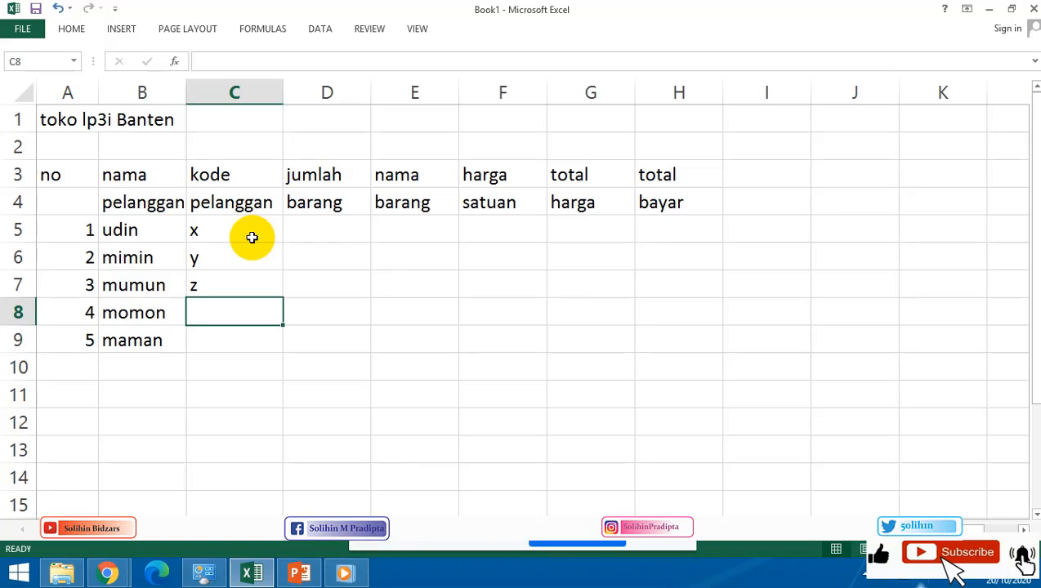
type("x")
key("Return")
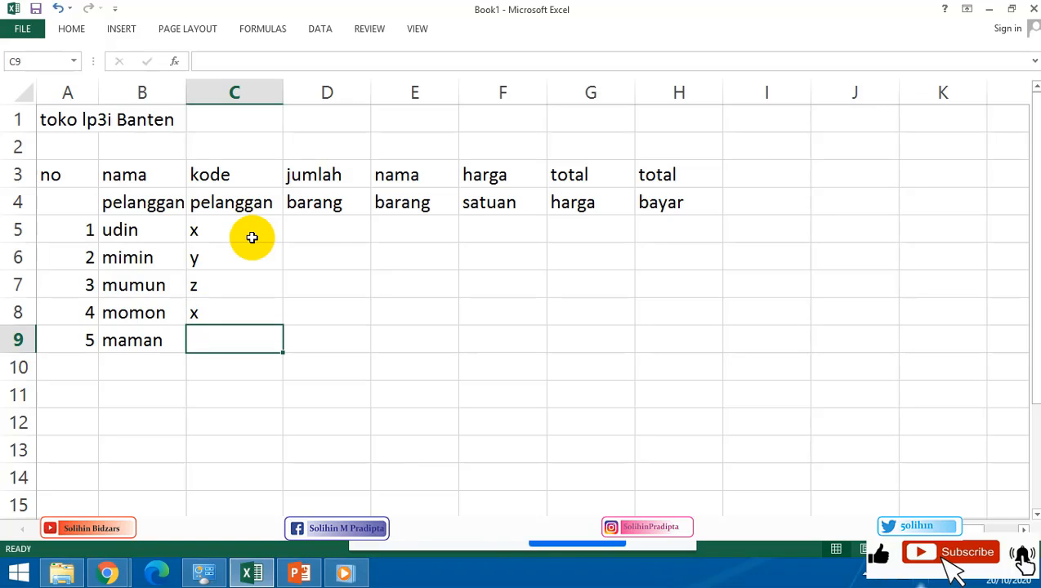
type("z")
key("Return")
Enter the jumlah barang quantities 4, 6, 7, 4 and 9 in D5:D9.
key("Right")
key("Up")
key("Up")
key("Up")
key("Up")
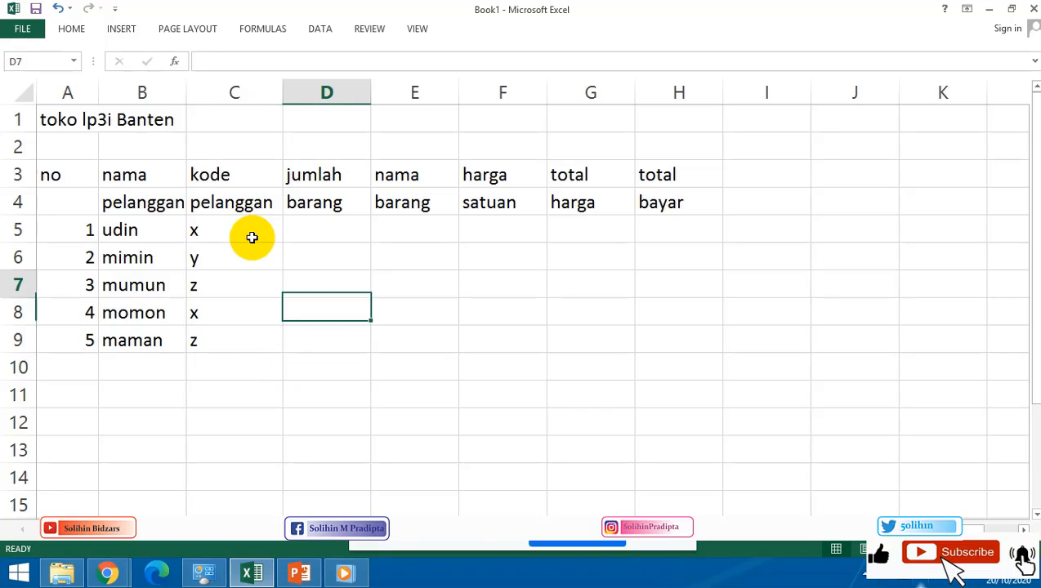
key("Up")
type("4")
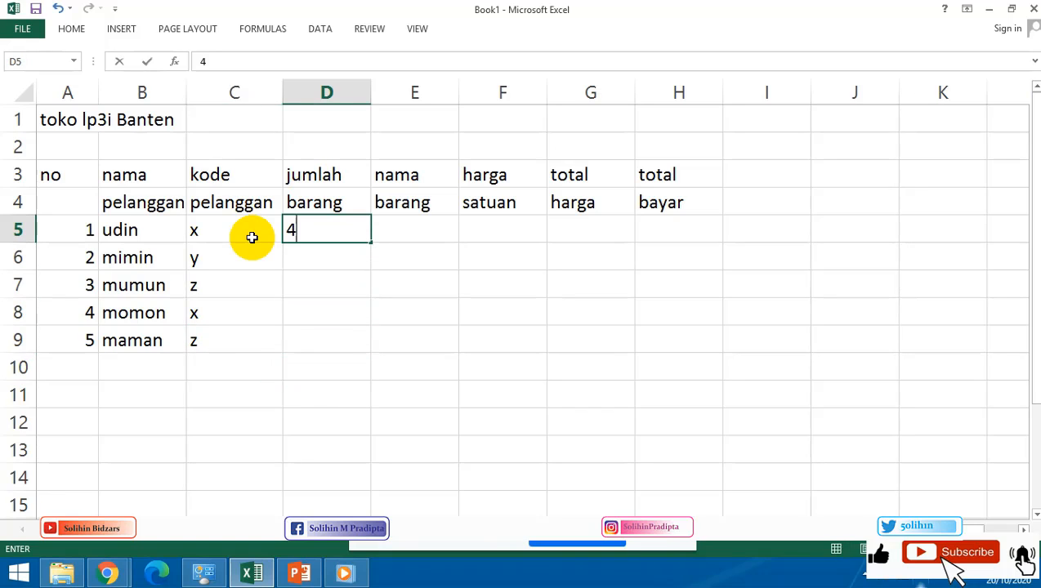
key("Return")
type("6")
key("Return")
type("7")
key("Return")
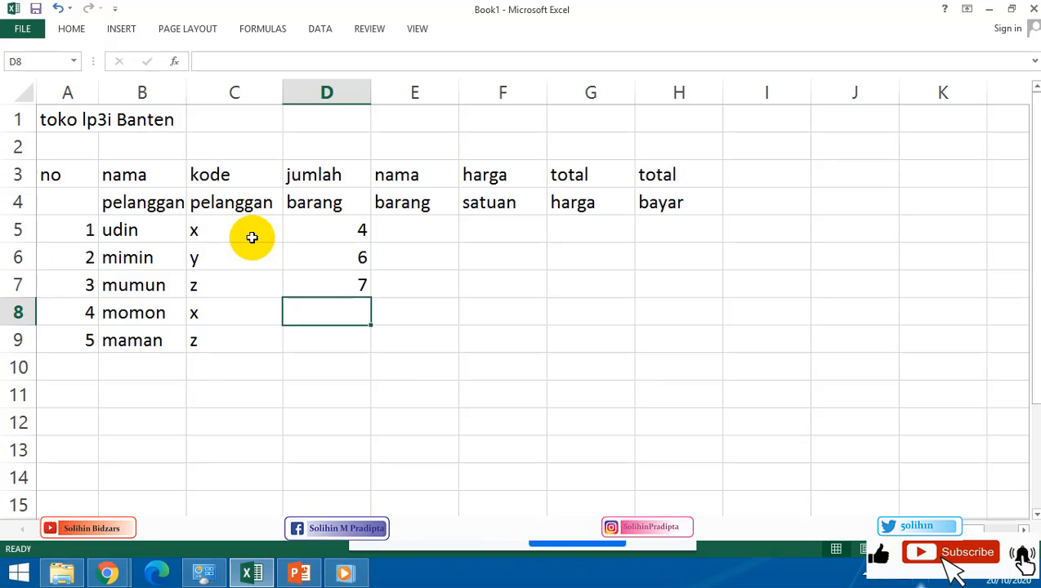
type("4")
key("Return")
type("9")
key("Return")
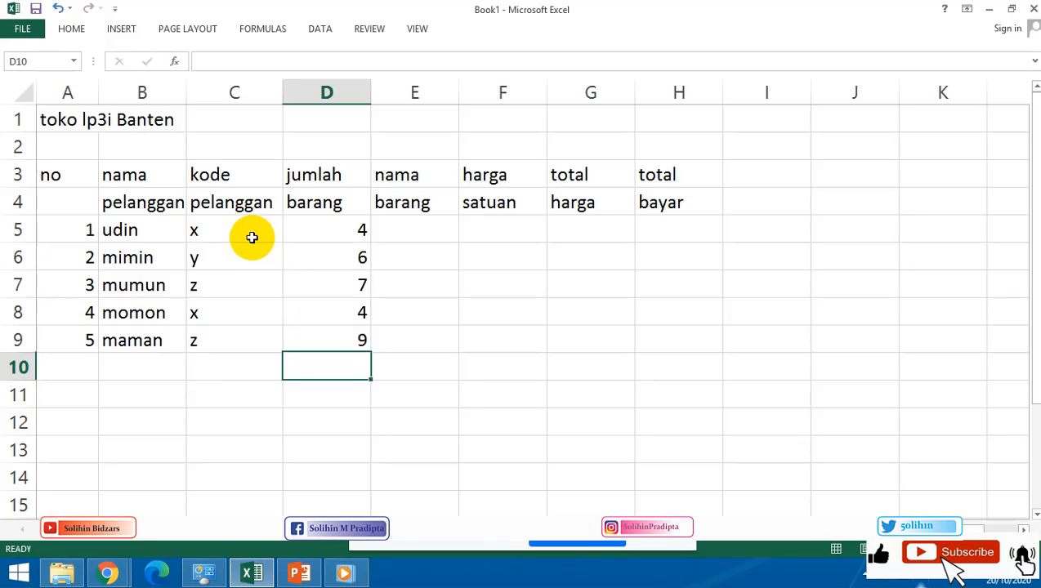
key("Right")
key("Up")
key("Up")
key("Up")
key("Up")
key("Up")
key("Up")
key("Down")
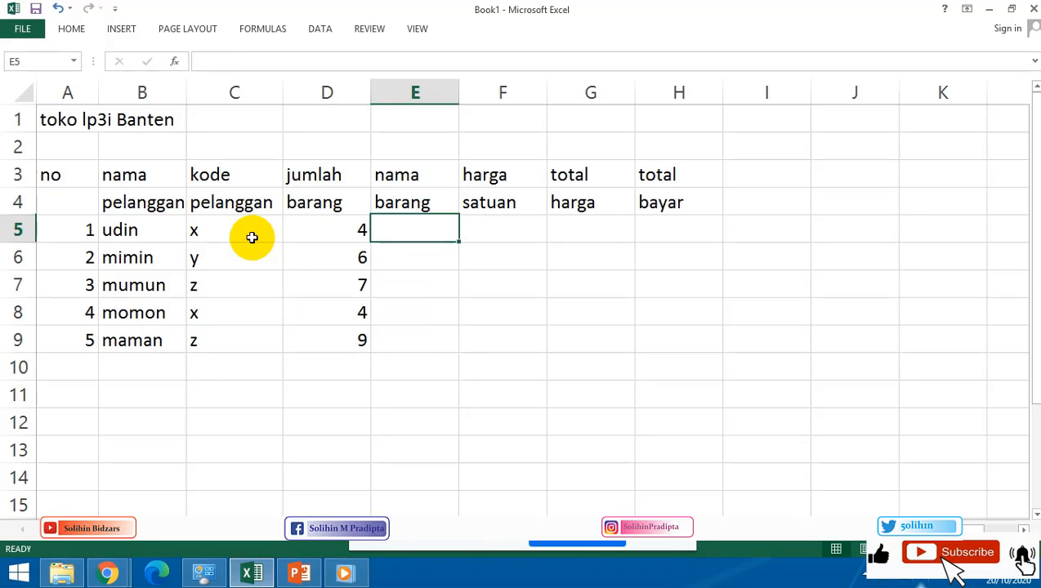
left_click(338, 308)
Apply all borders to the sales table range A3:H9.
left_click_drag(67, 174, 660, 339)
left_click(77, 27)
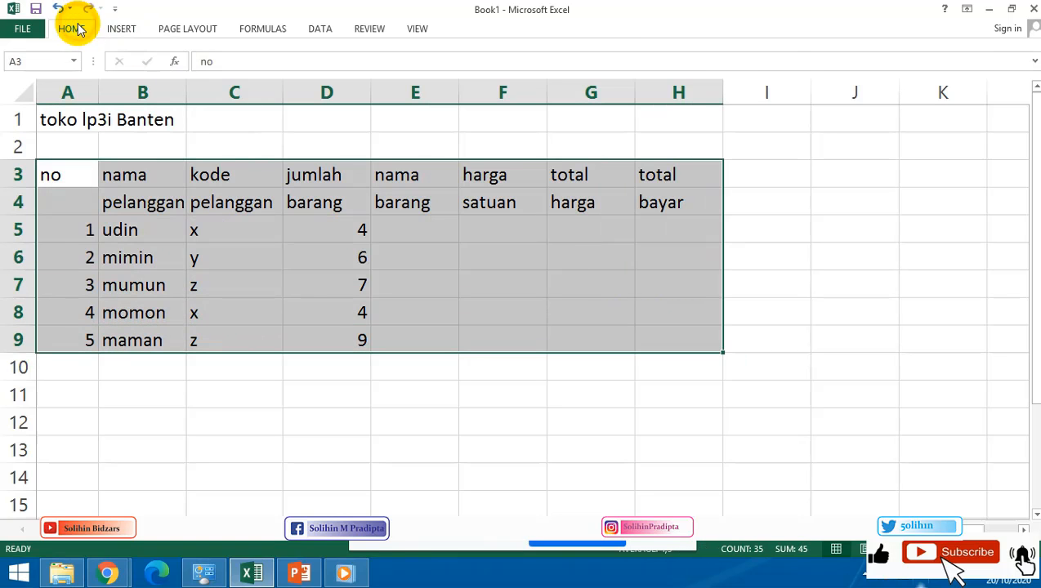
left_click(199, 78)
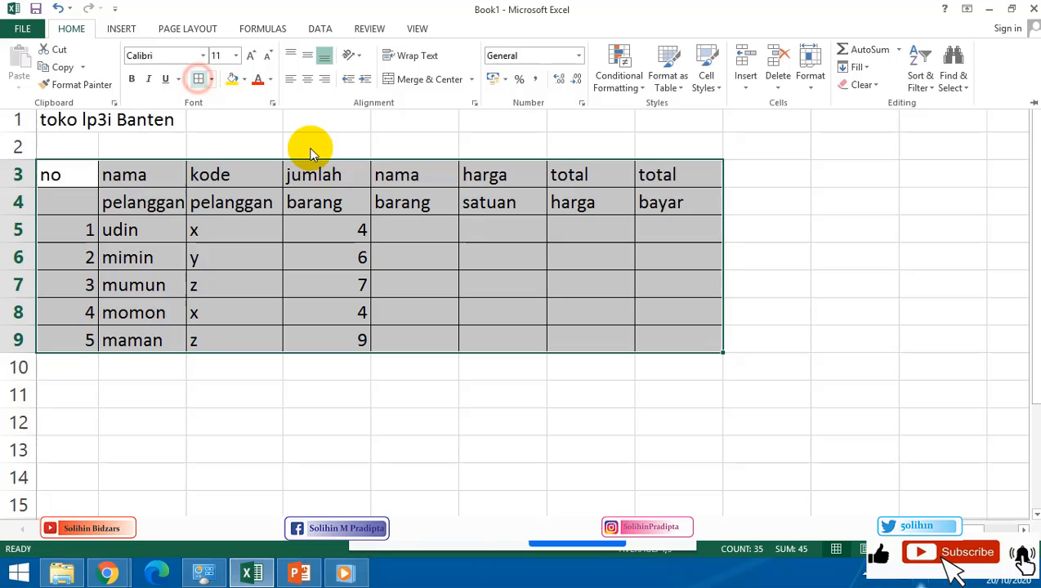
left_click(518, 228)
Review the nama barang, harga satuan, total harga and total bayar columns of the sales table.
left_click(581, 231)
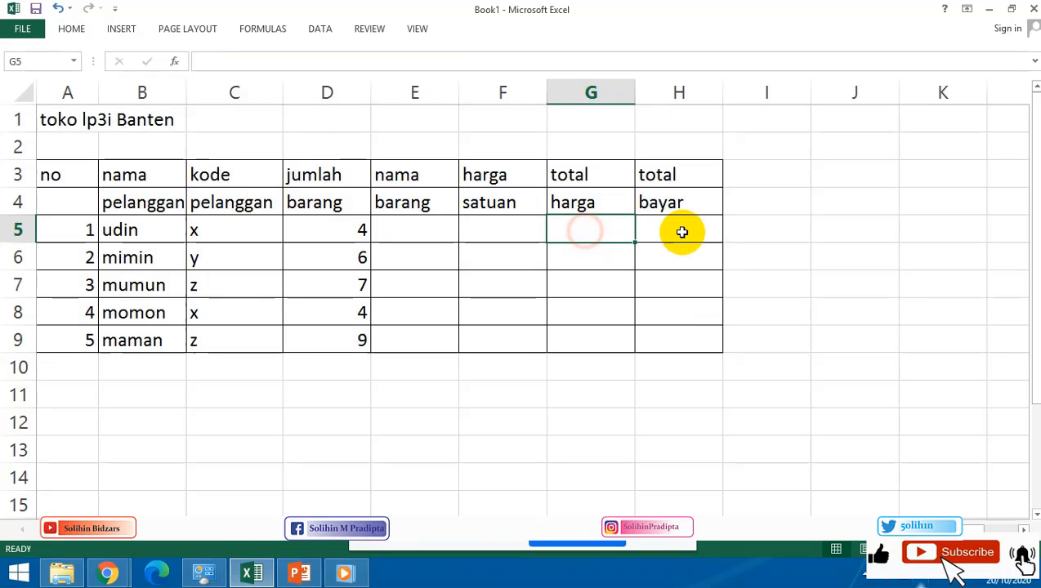
left_click(680, 230)
left_click(488, 228)
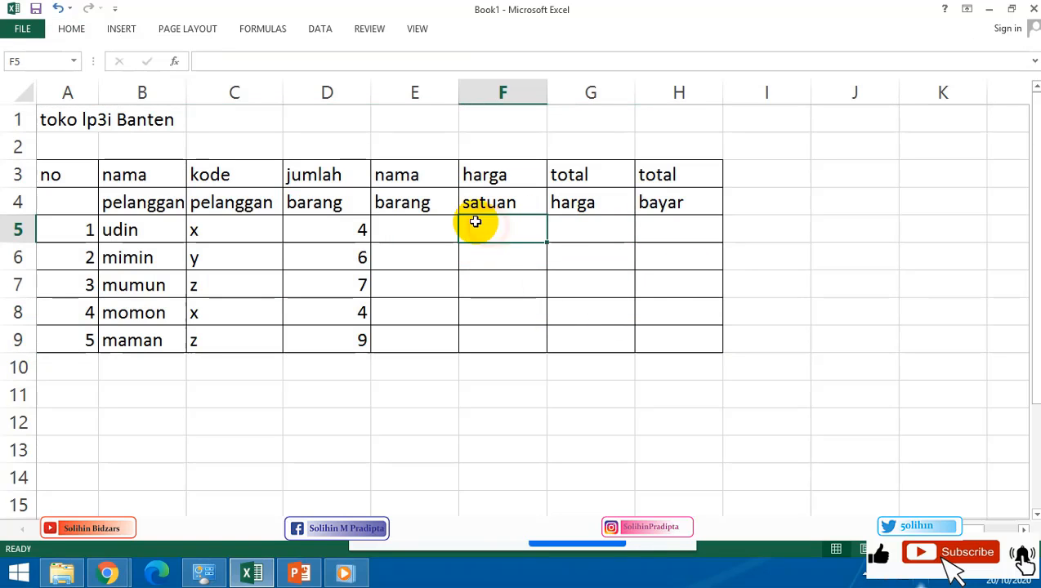
left_click(417, 149)
left_click_drag(418, 150, 414, 338)
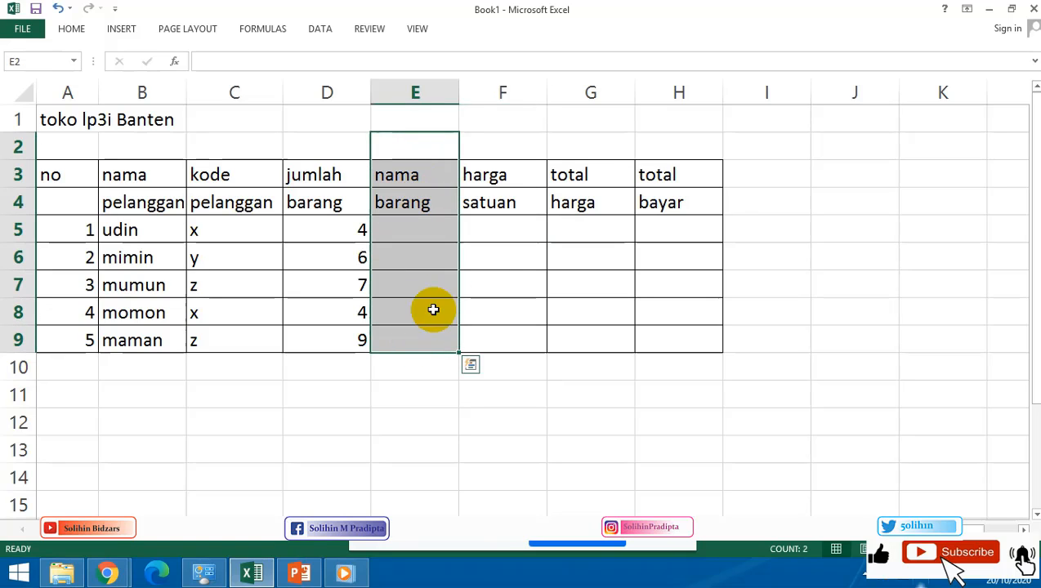
left_click(514, 193)
left_click(516, 147)
left_click_drag(508, 190, 502, 339)
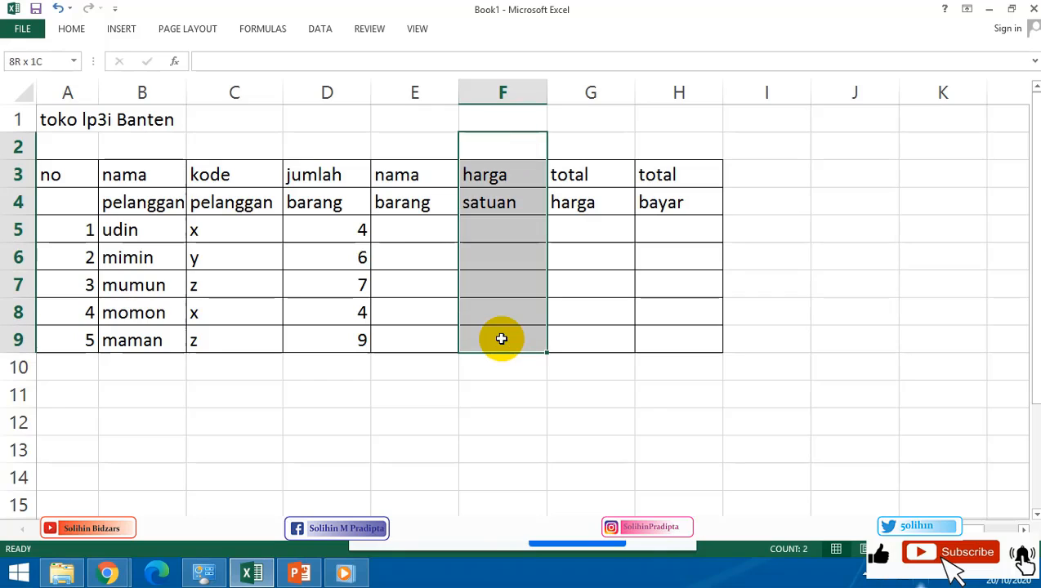
left_click_drag(696, 174, 683, 334)
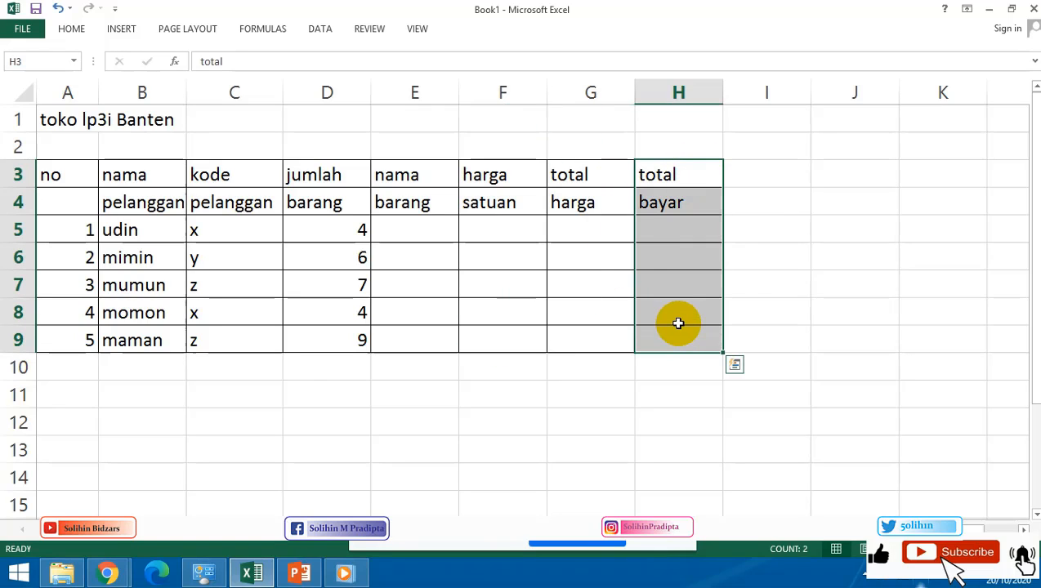
left_click(767, 212)
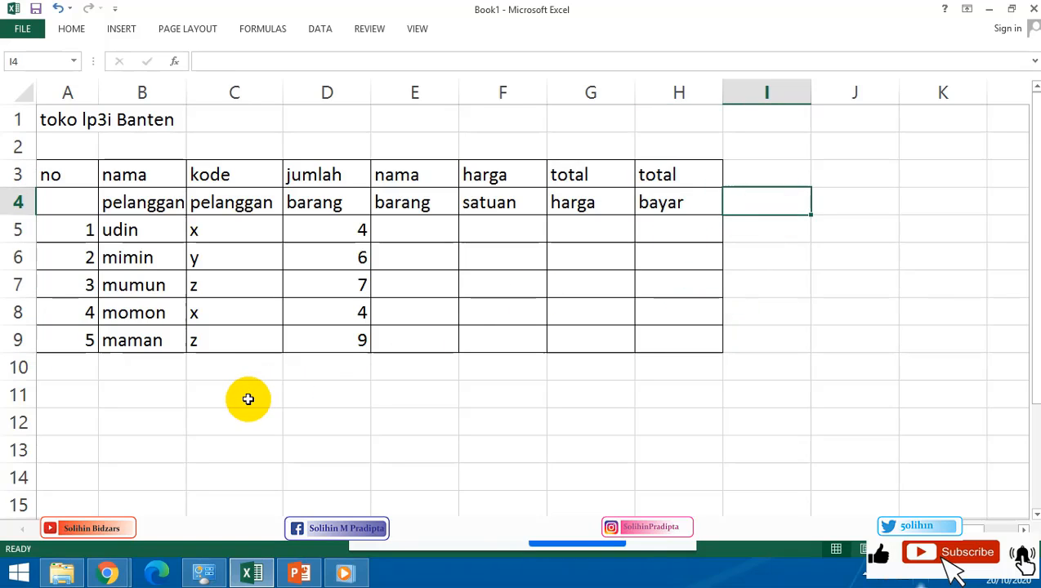
left_click(217, 397)
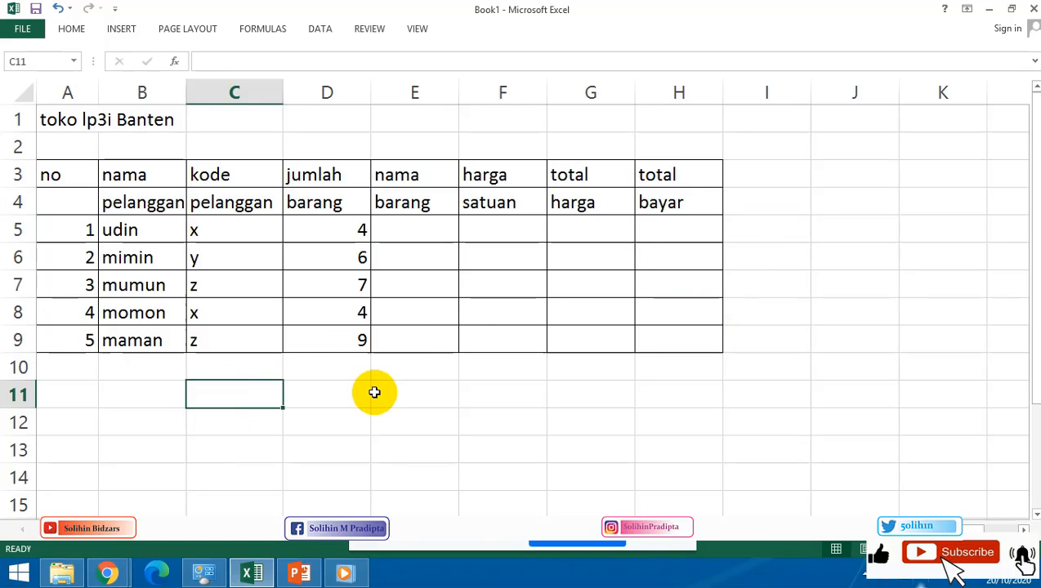
type("jika ")
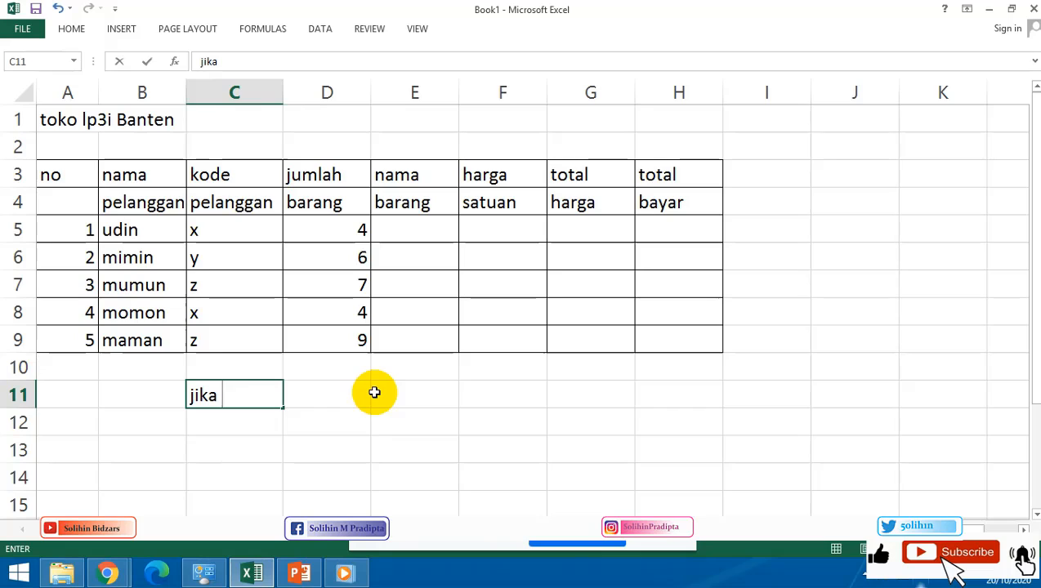
type("do kolom ")
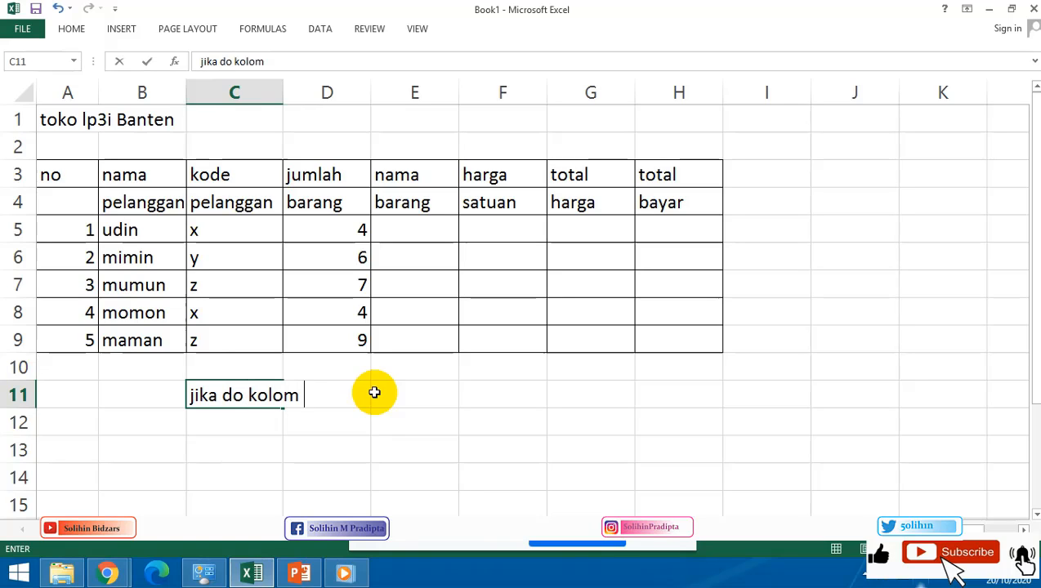
type("e/nama bara")
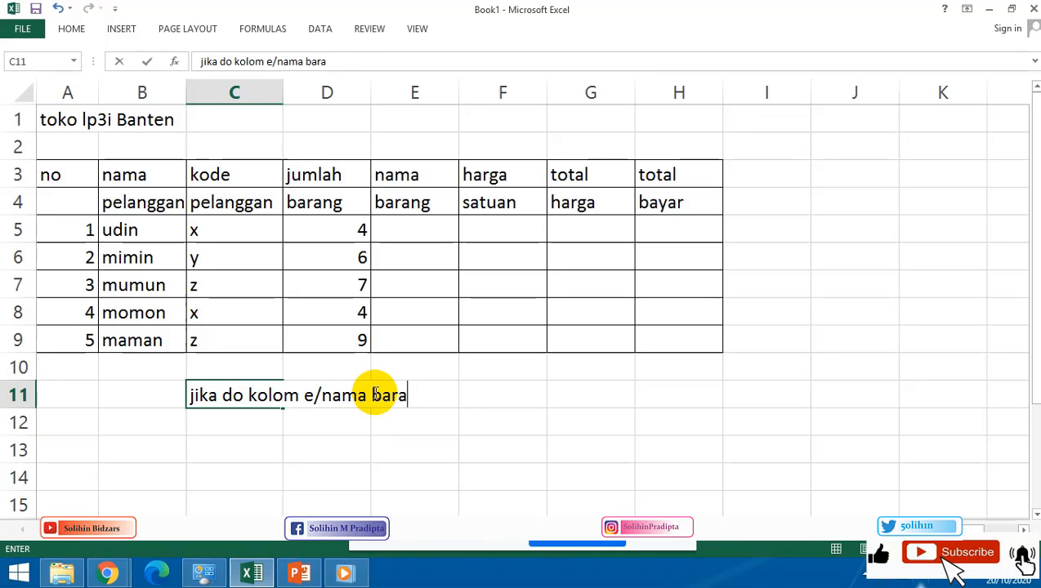
type("ng")
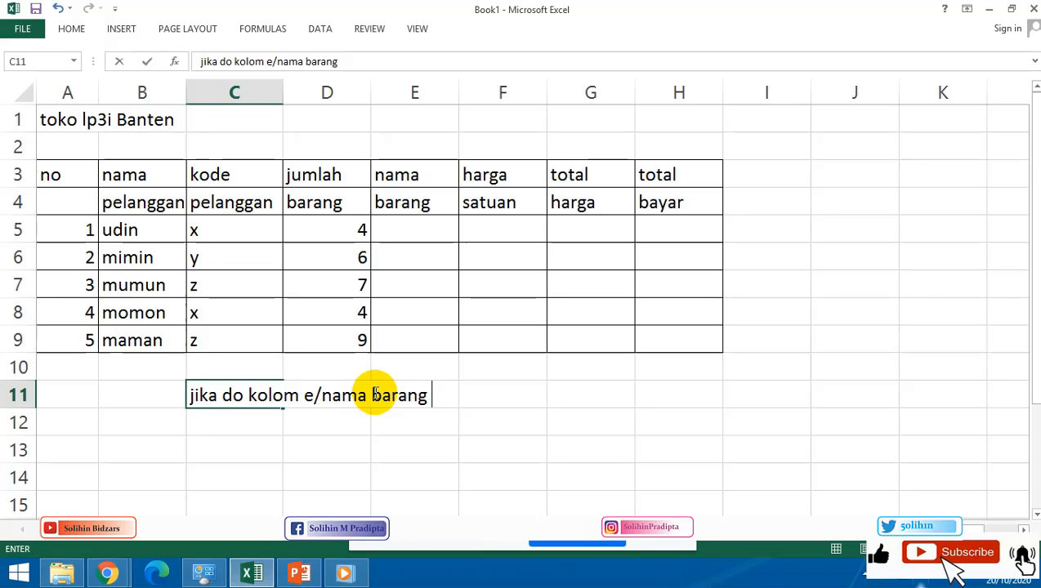
left_click(360, 450)
Enter the rule "jika di kolom c/kode pelanggan muncul kode x maka di kolom e muncul mouses" in C11 below the sales table.
left_click(190, 396)
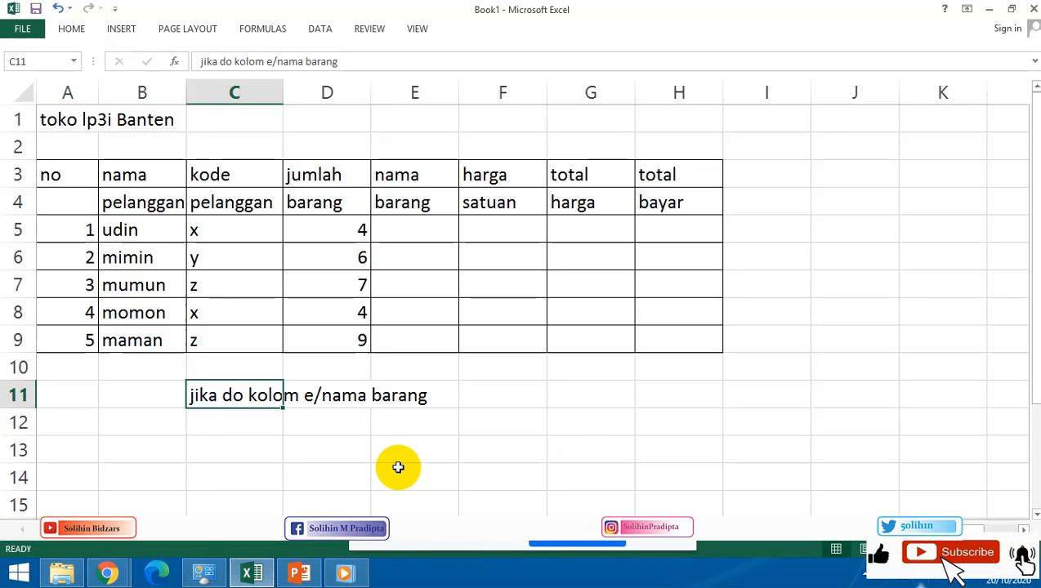
type("jika do")
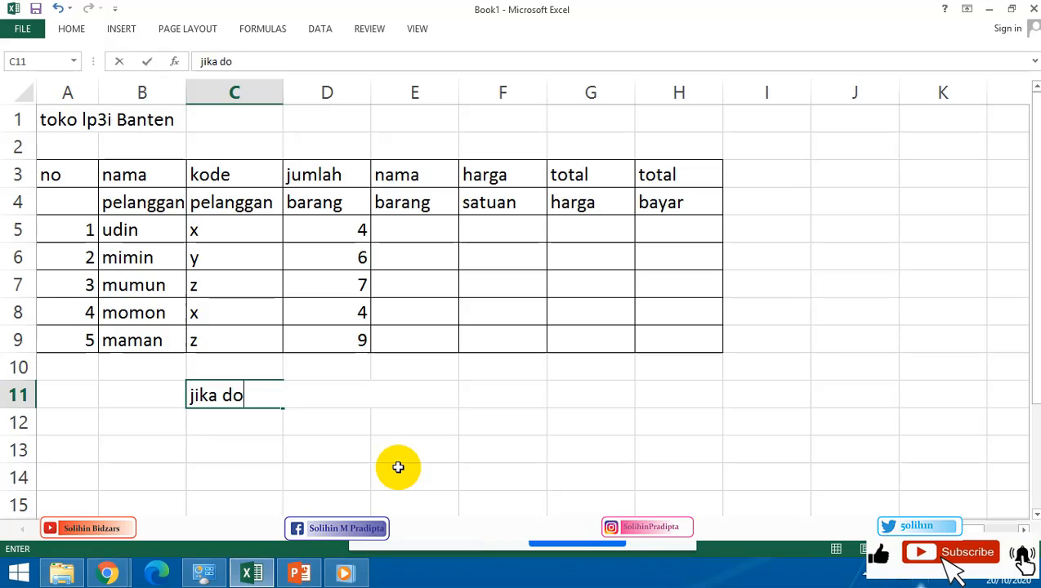
type(" kolom")
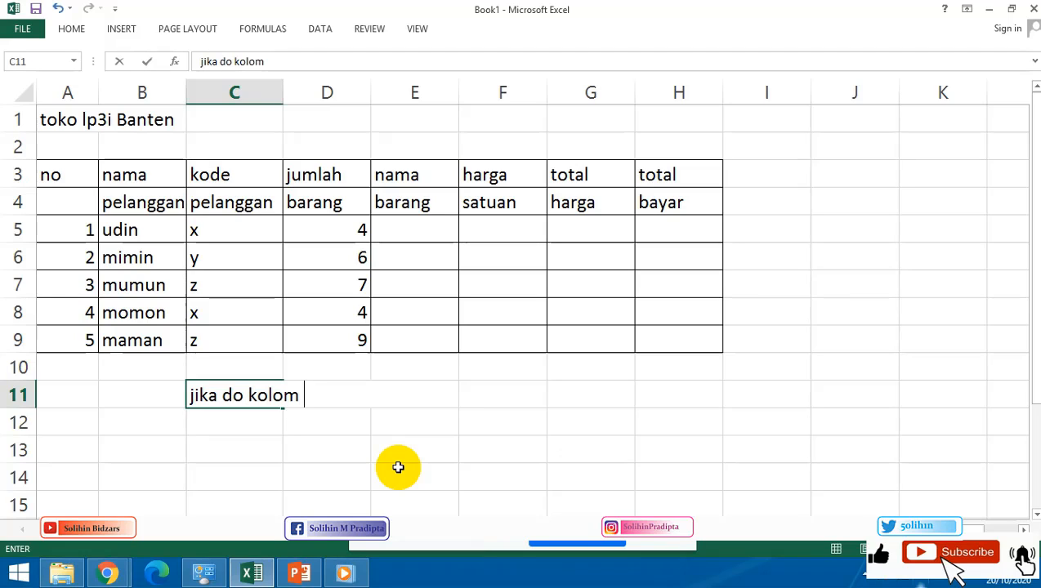
key("BackSpace")
key("BackSpace")
key("BackSpace")
key("BackSpace")
key("BackSpace")
key("BackSpace")
key("BackSpace")
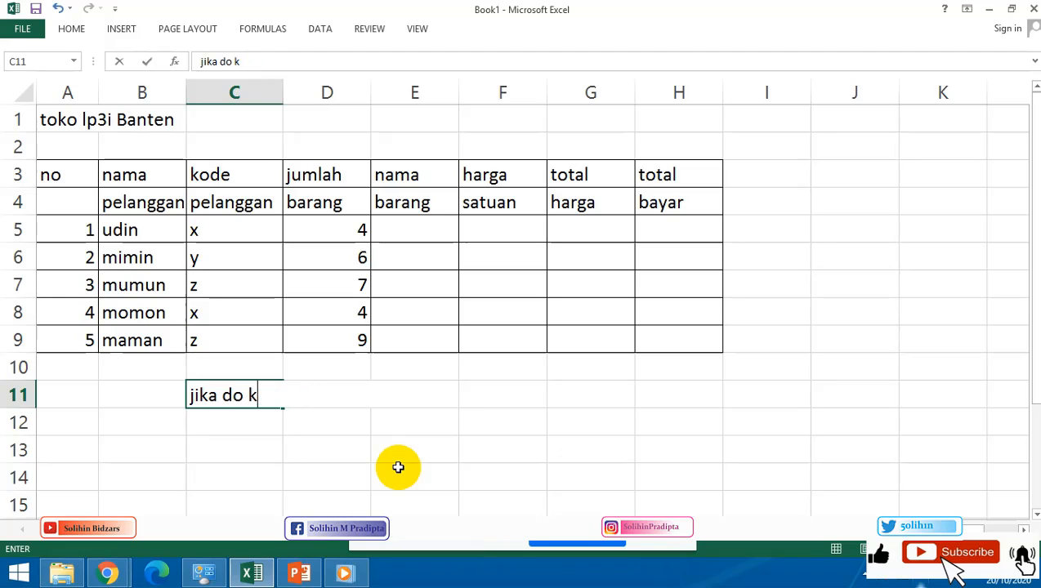
type("i kolom")
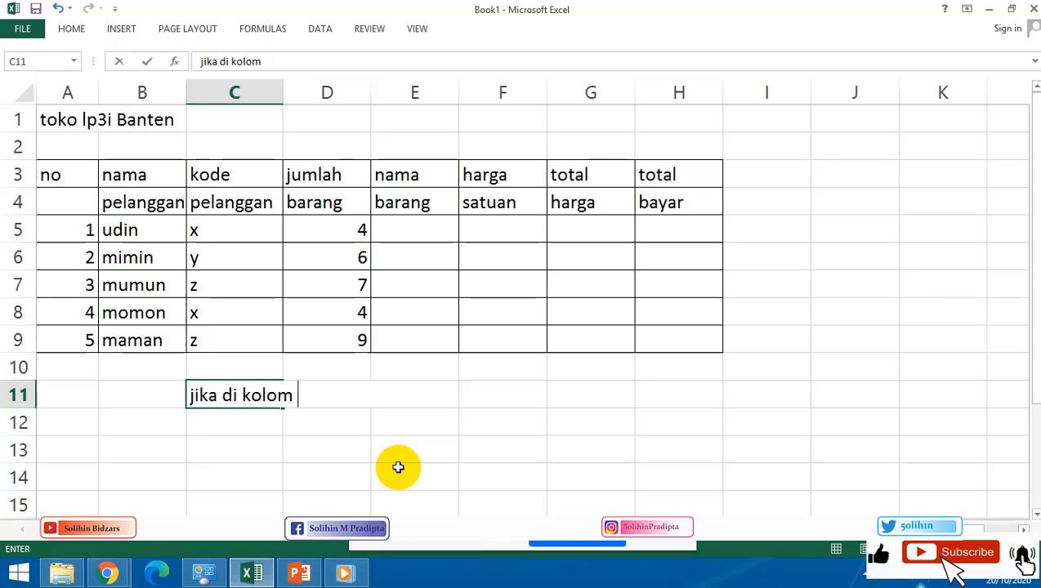
type(" c/kode p")
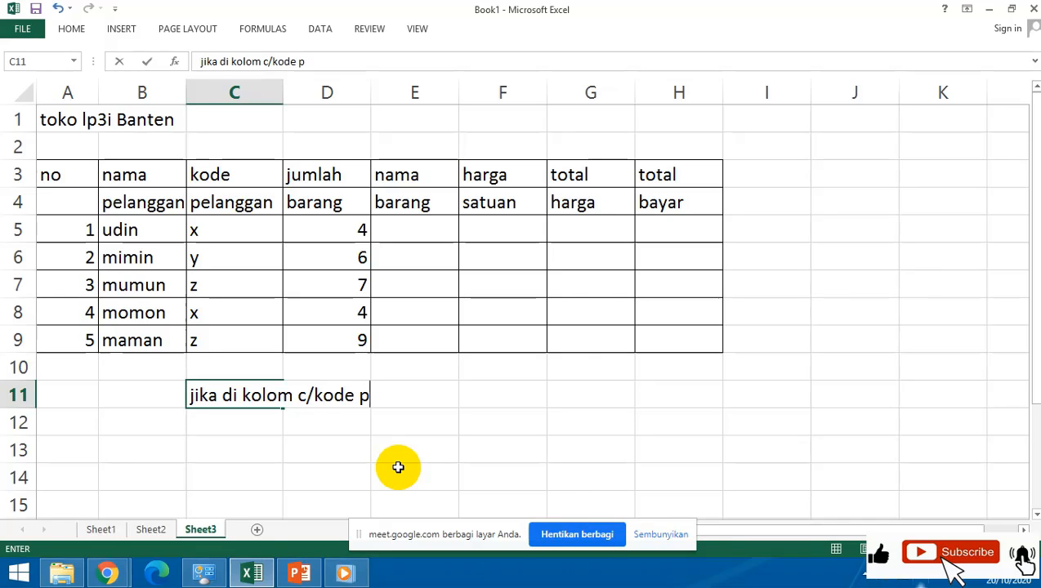
type("elanggan")
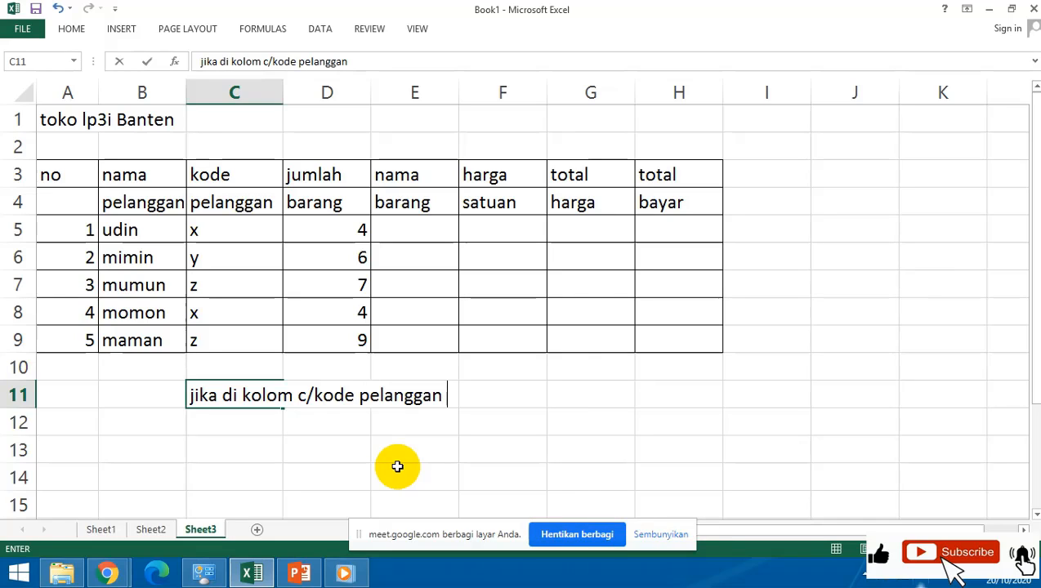
type(" muncul ")
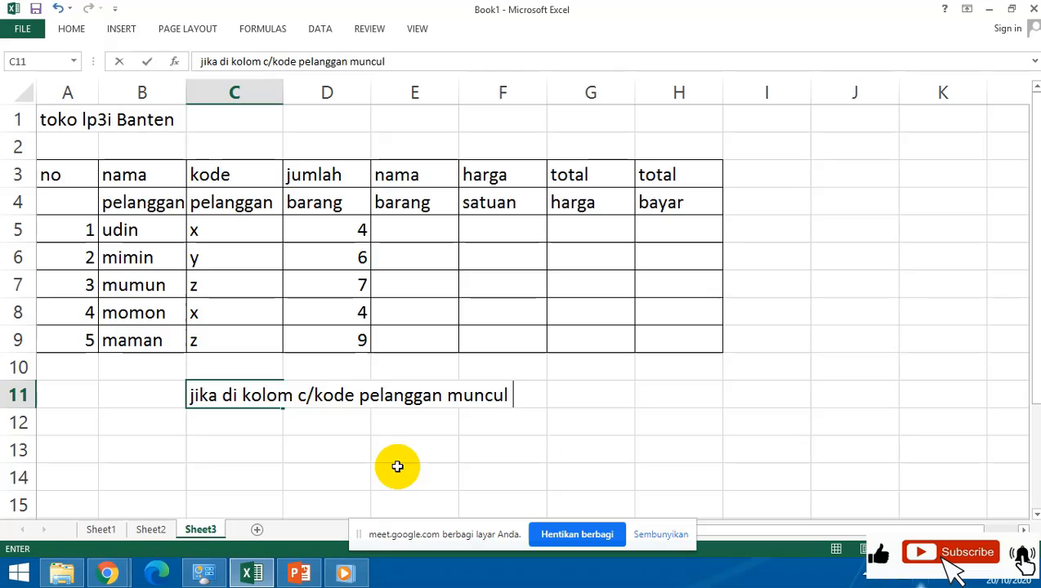
type("kode")
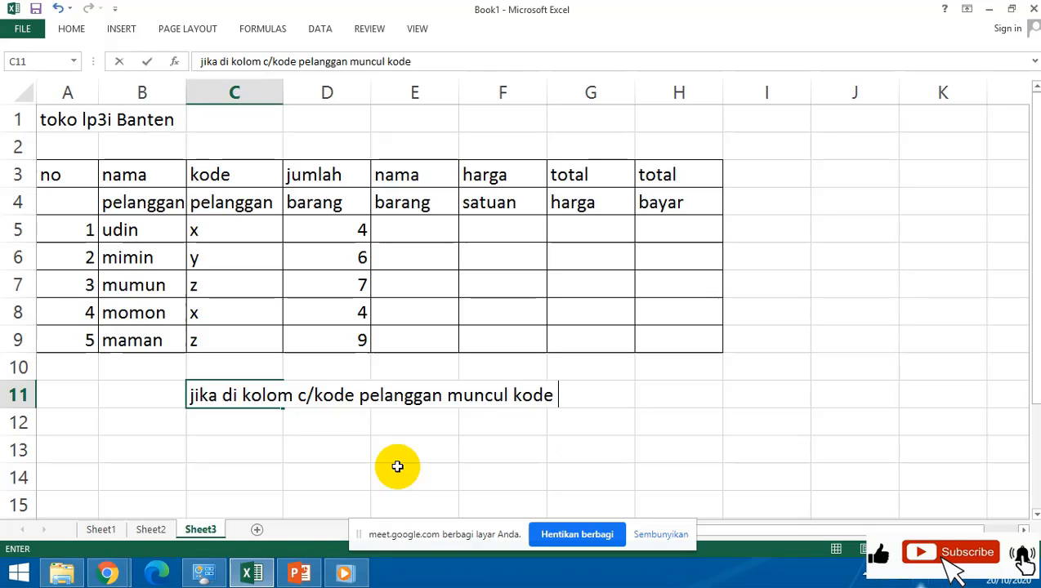
type(" x maka")
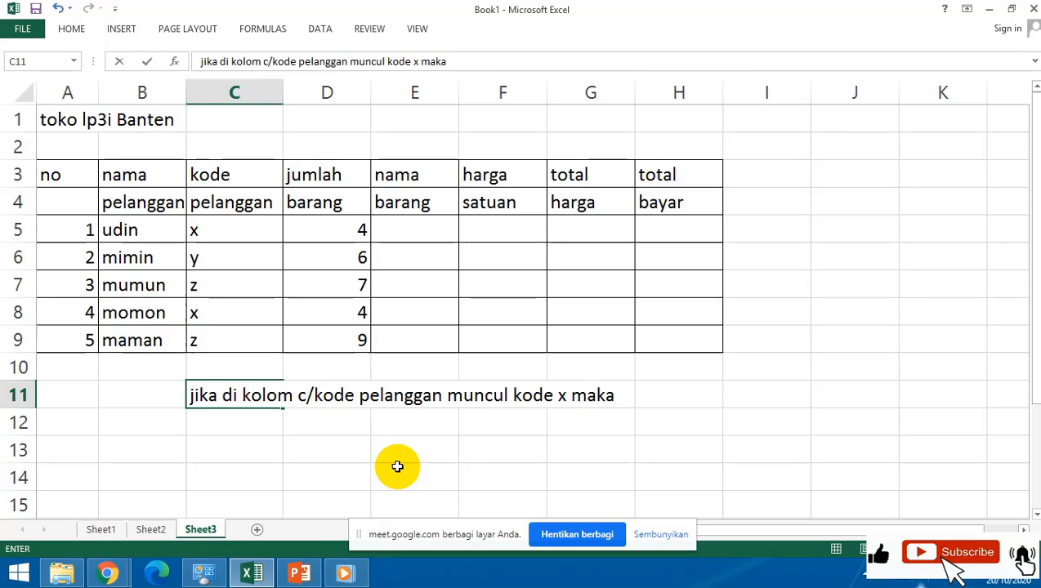
type(" di kolom")
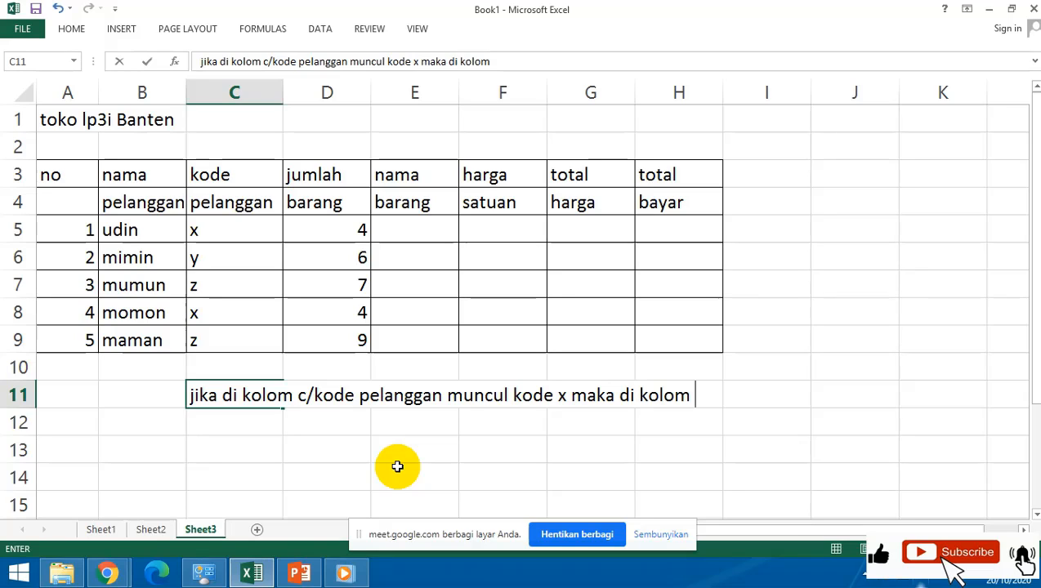
type(" e muncul")
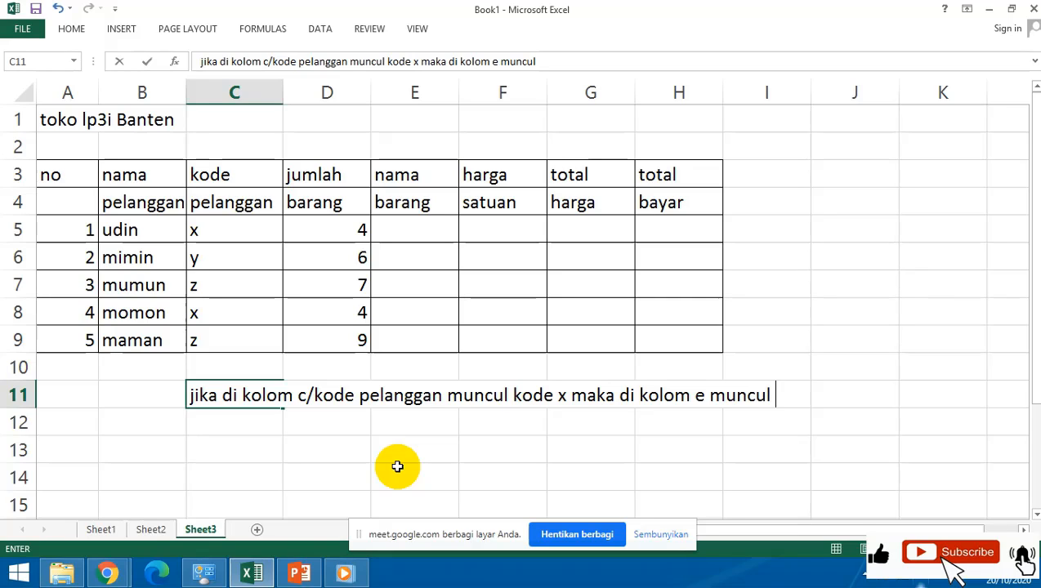
type(" mouses")
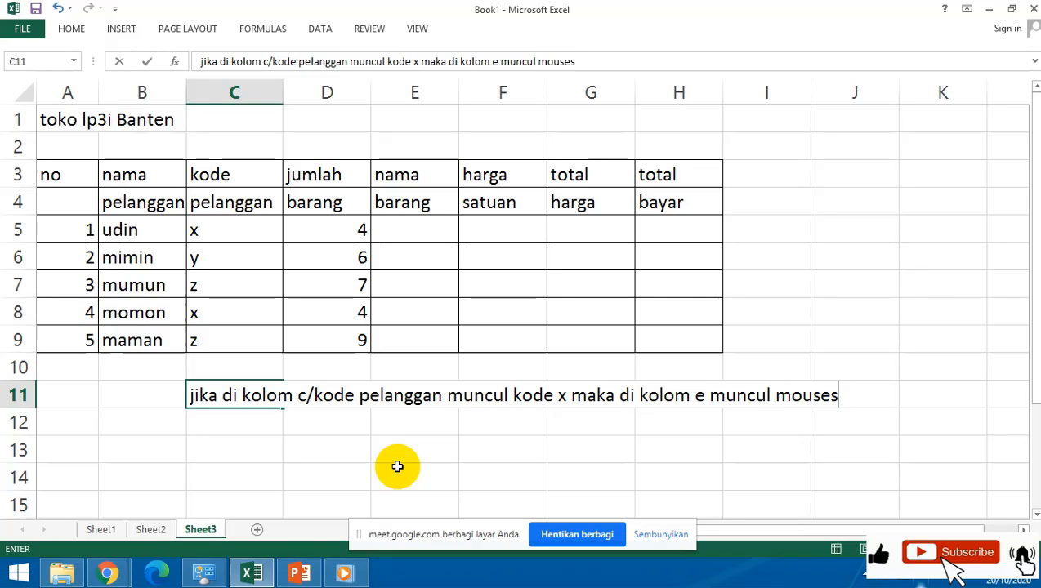
key("Return")
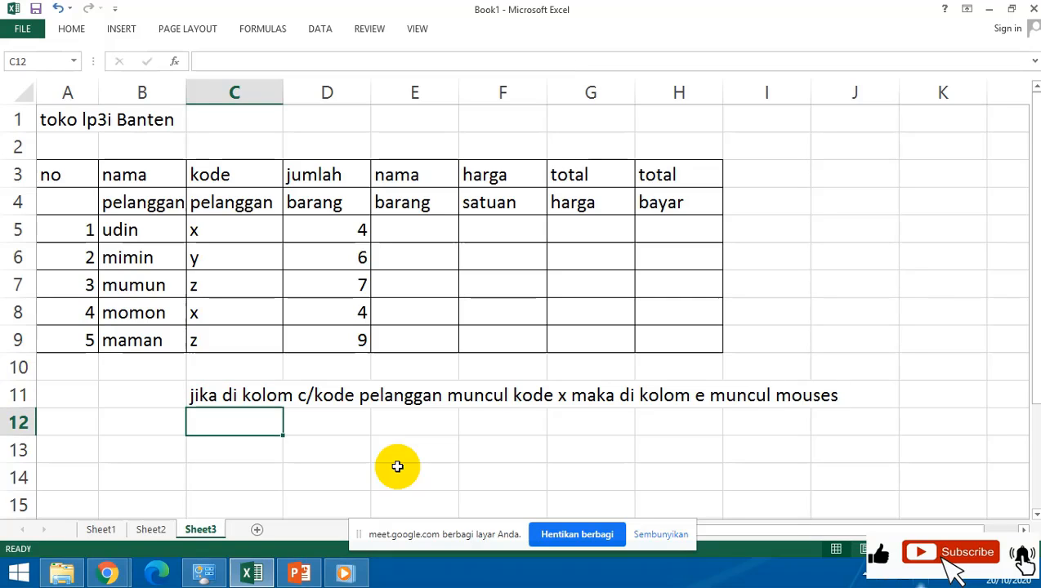
Correct the last word of the rule in C11 to "mouse".
left_click(196, 397)
key("F2")
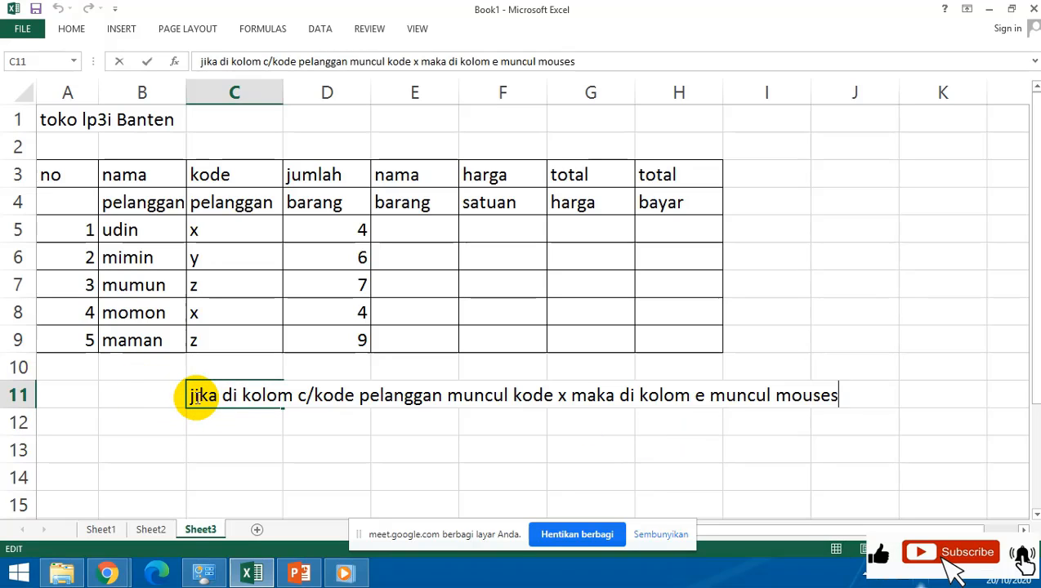
key("BackSpace")
key("Return")
Copy the kode x rule from C11 into C12.
left_click(203, 391)
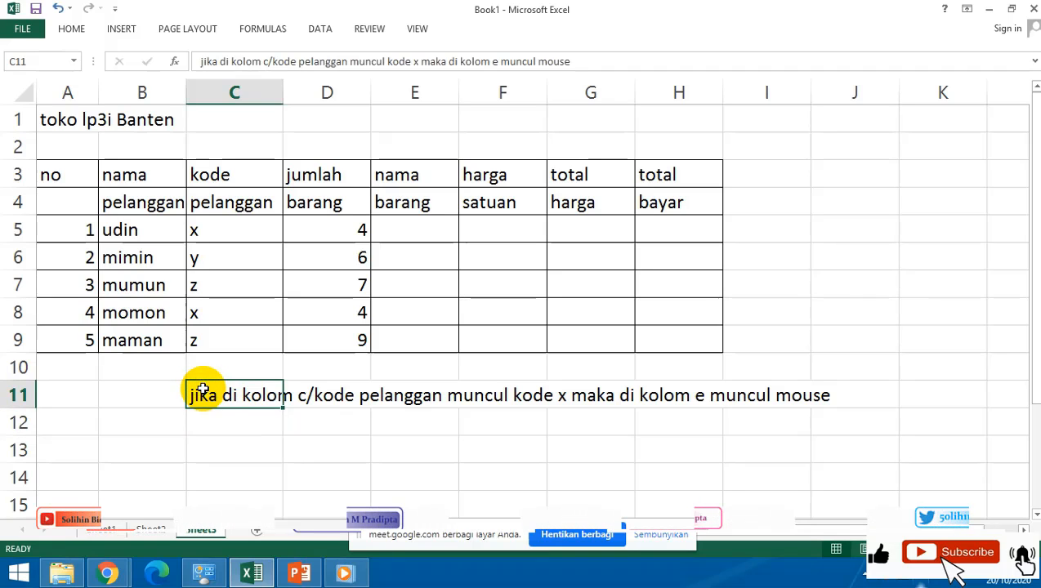
key("ctrl+c")
left_click(209, 418)
key("ctrl+v")
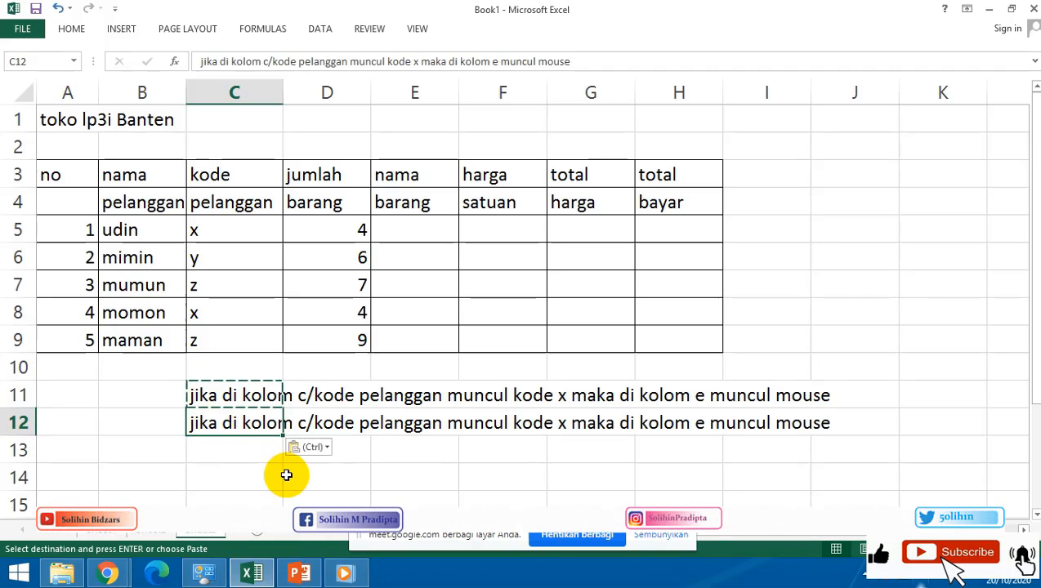
left_click(377, 473)
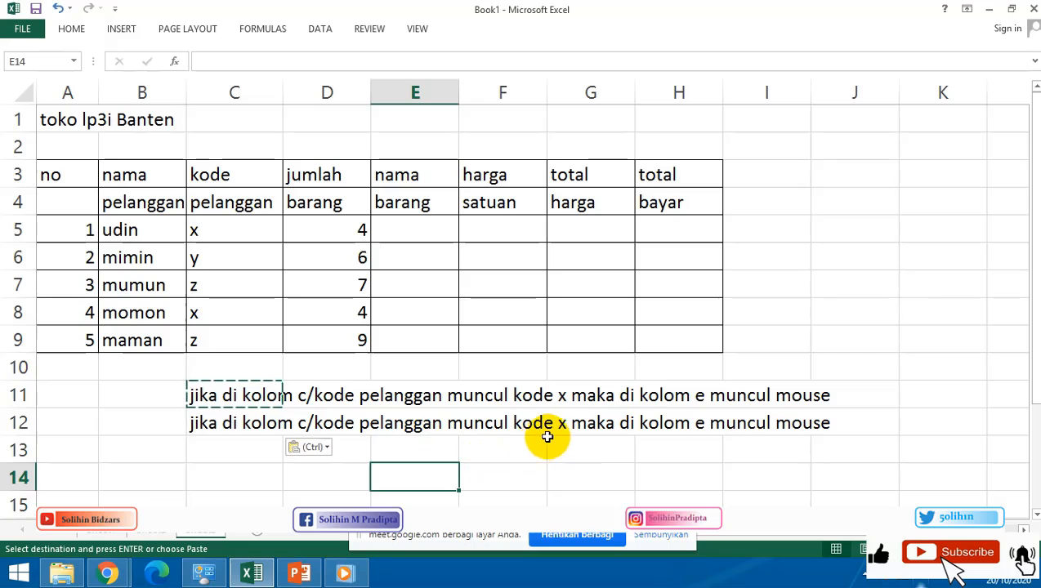
Change the rule in C12 to kode y and replace its item name with "keyboard".
left_click(201, 422)
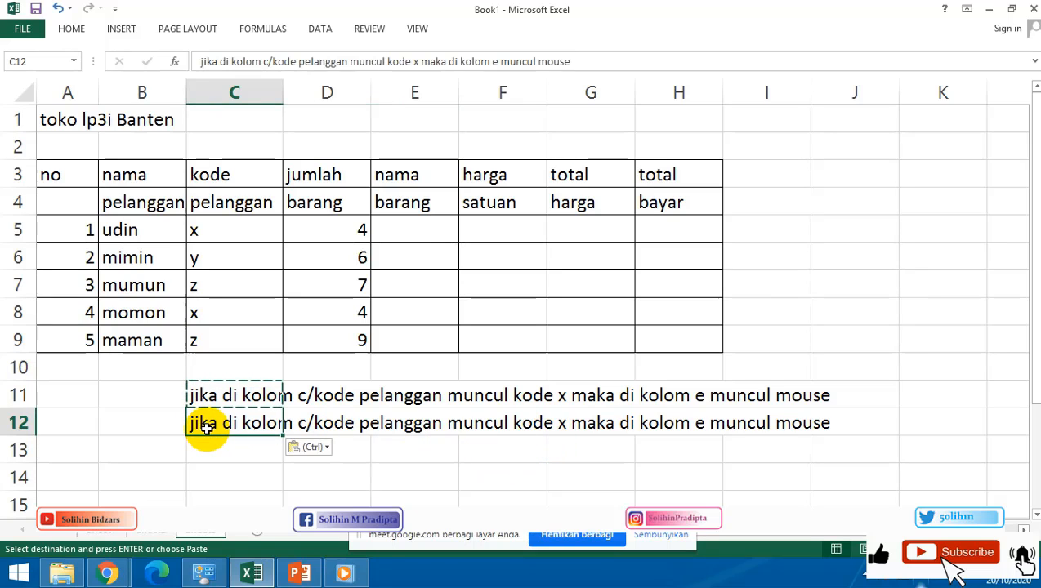
double_click(569, 424)
key("BackSpace")
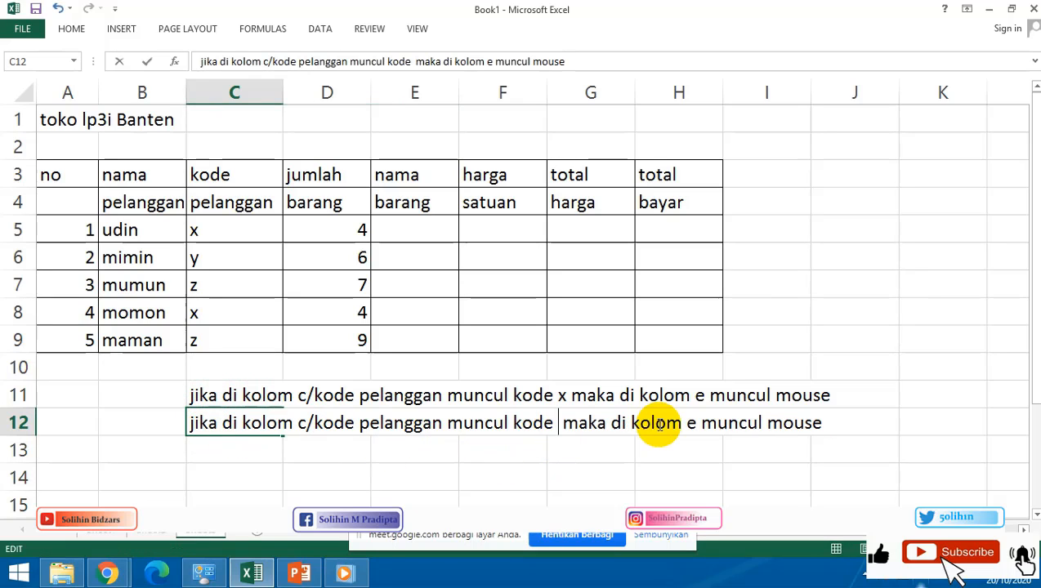
type("y")
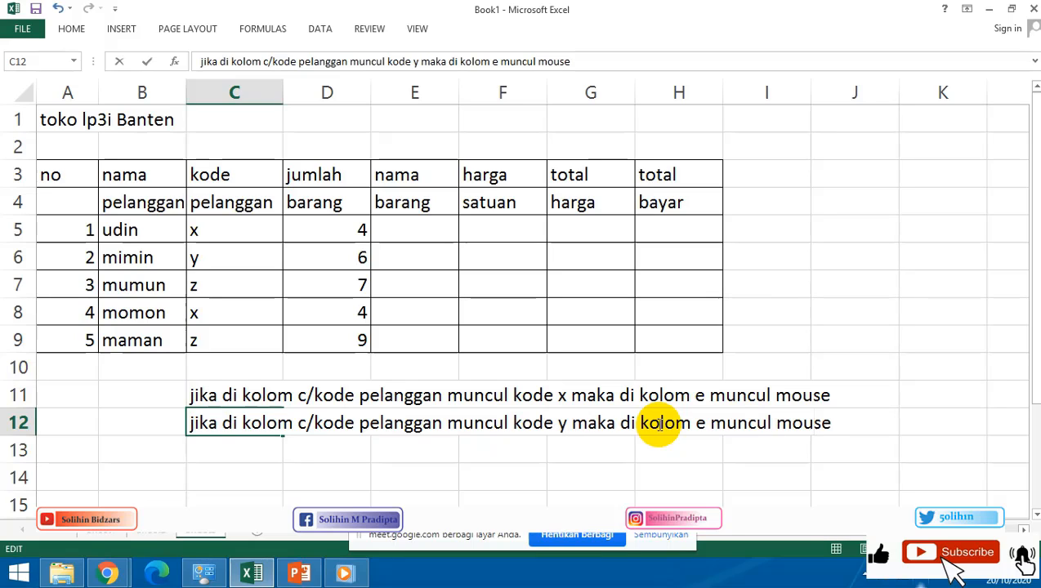
key("BackSpace")
key("BackSpace")
key("BackSpace")
key("BackSpace")
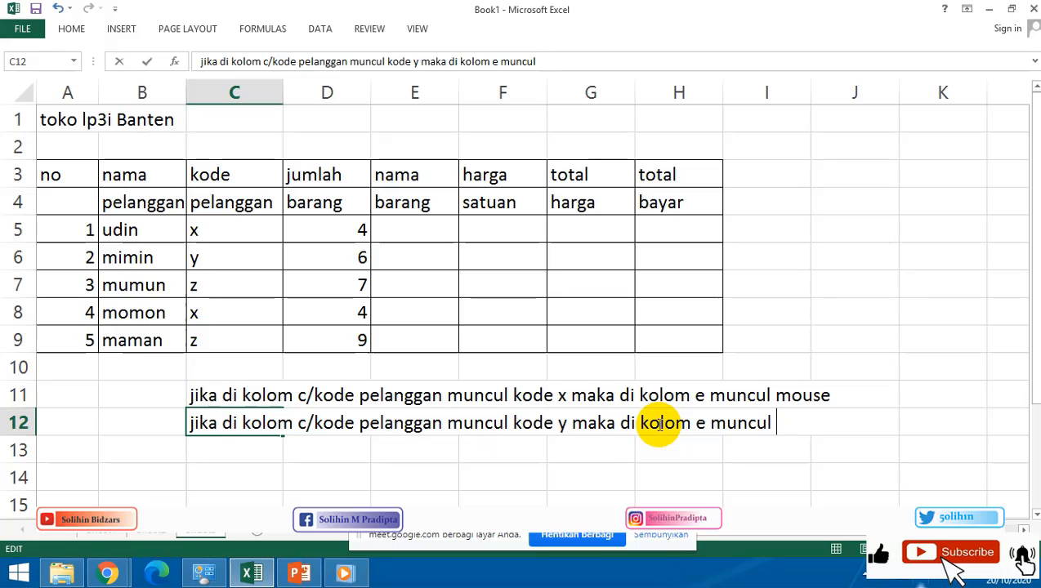
type("keyboard")
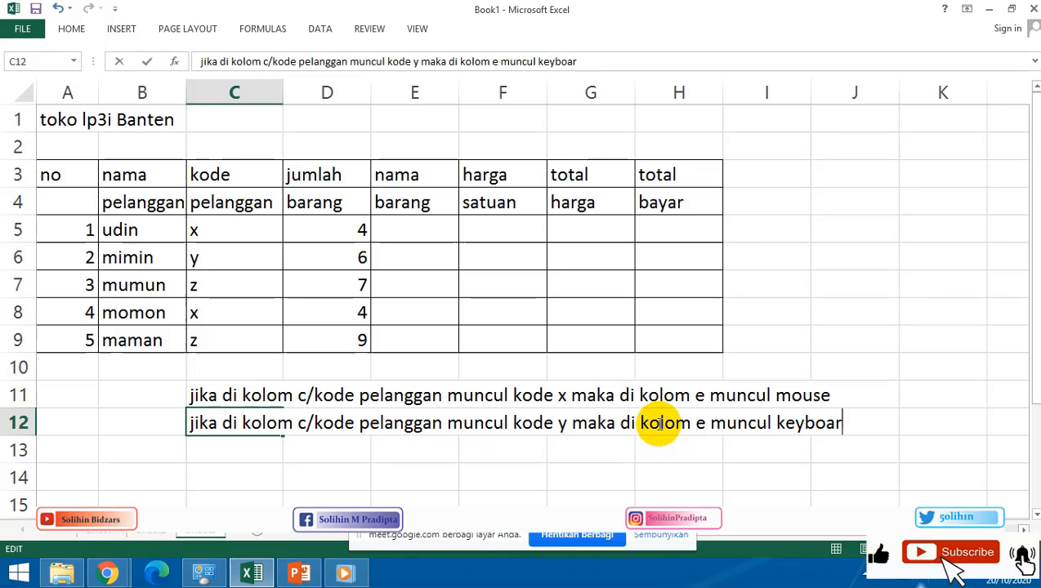
key("Return")
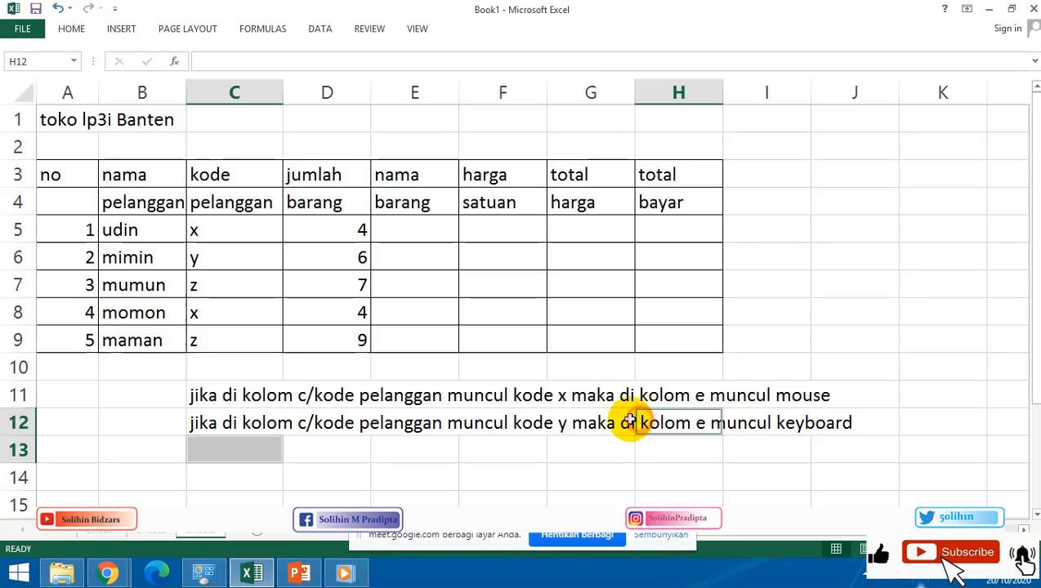
Copy the kode y rule from C12 into C13.
left_click(208, 420)
key("ctrl+c")
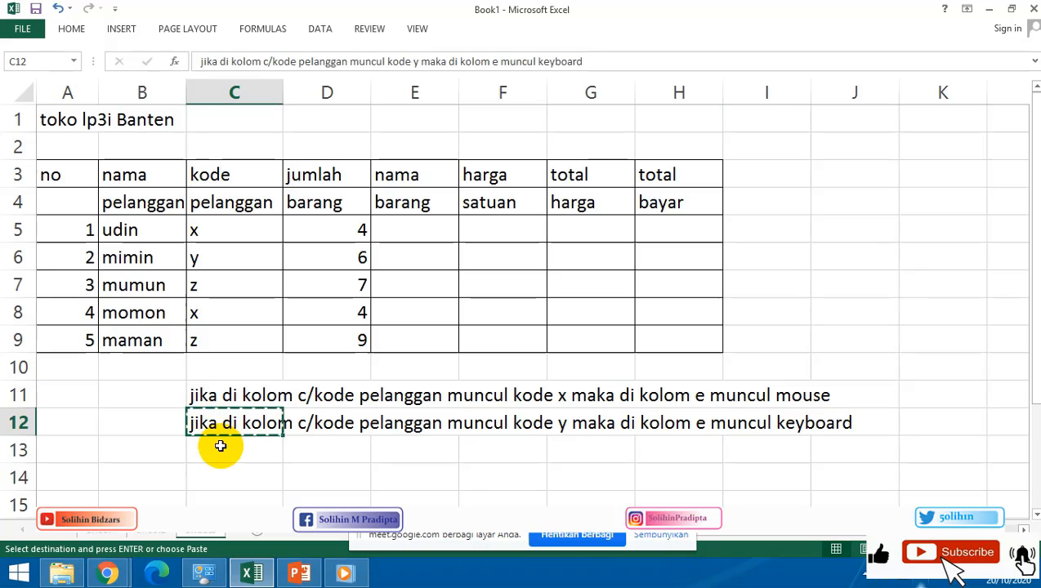
left_click(216, 449)
key("ctrl+v")
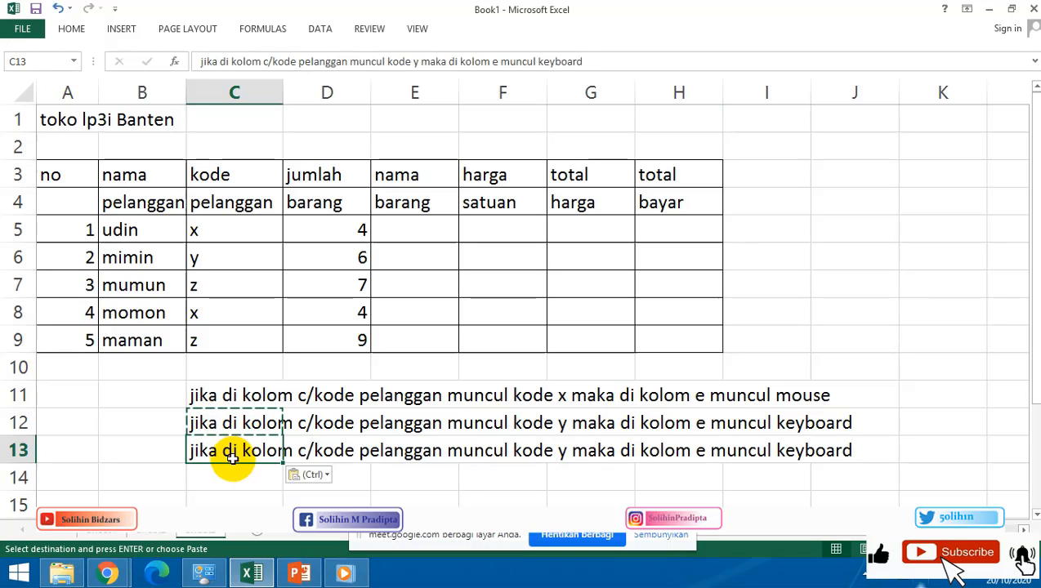
Change the rule in C13 to kode z and replace its item name with "USB".
double_click(229, 455)
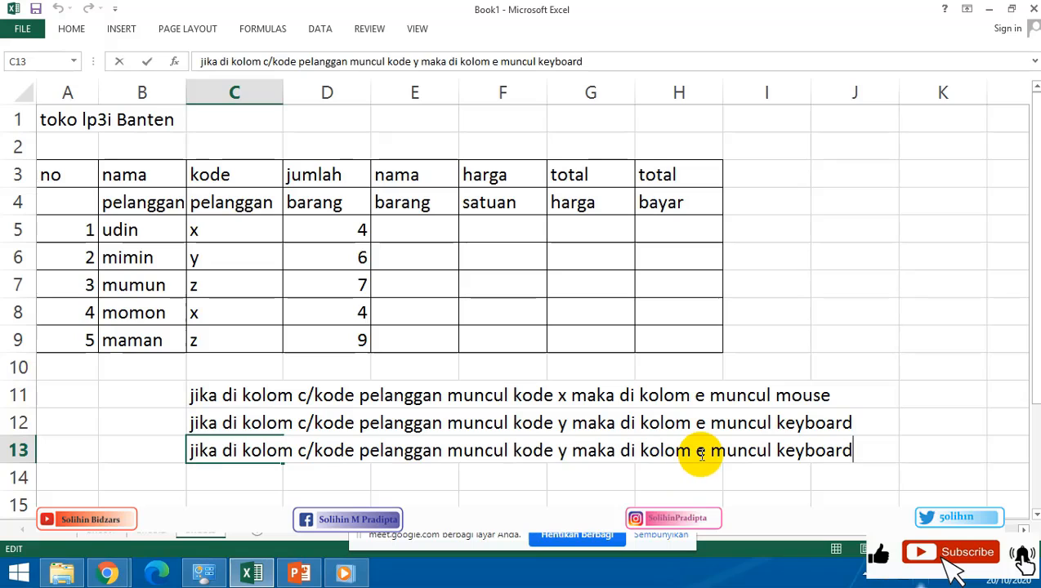
double_click(561, 455)
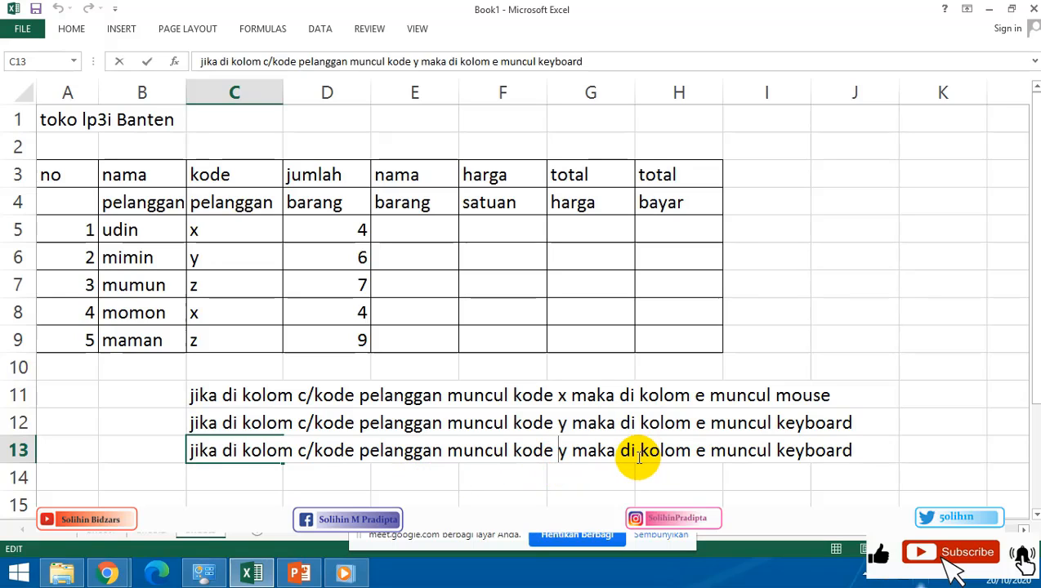
key("Delete")
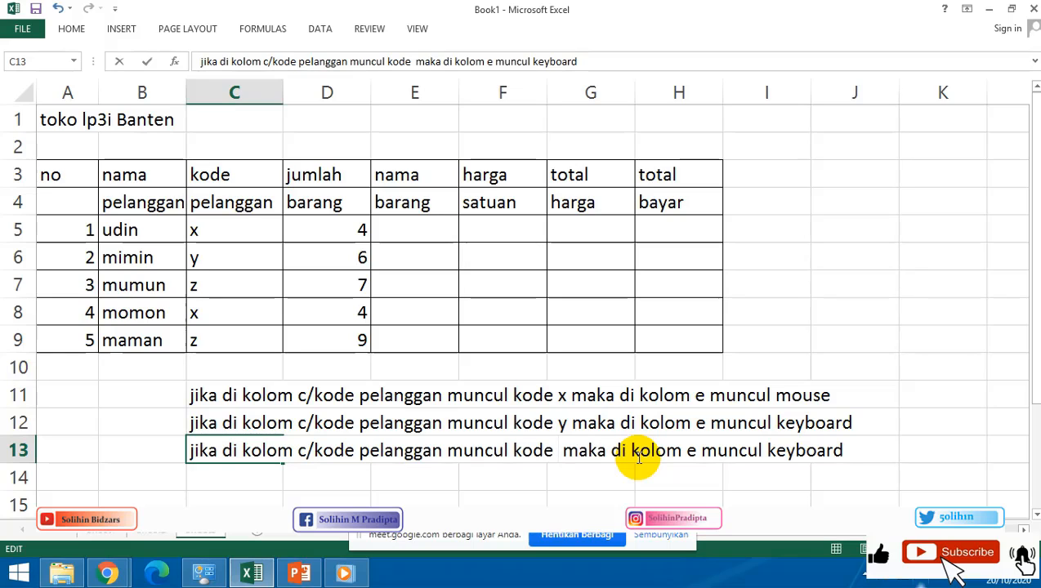
type("z")
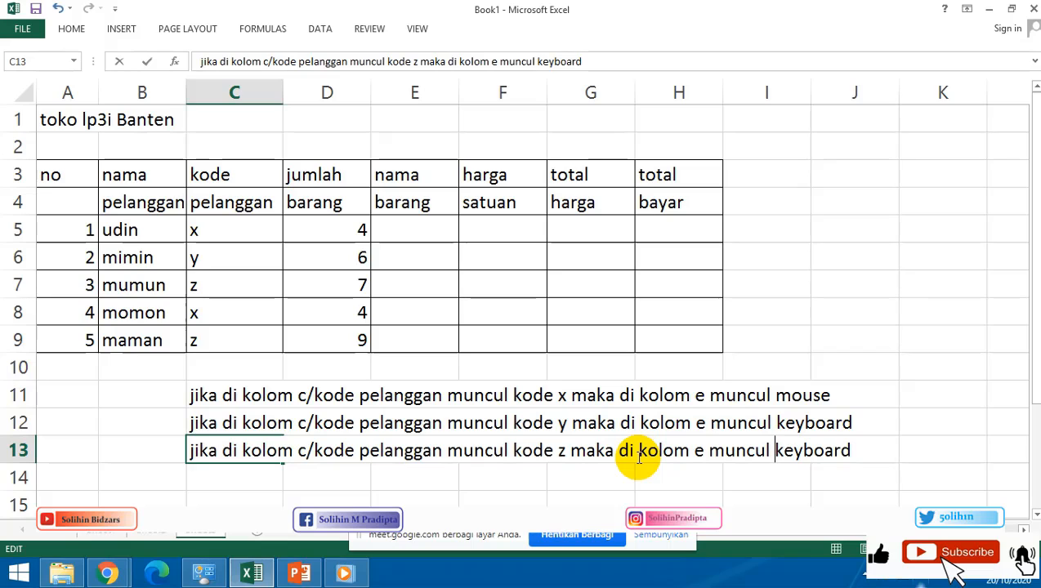
key("Right")
key("Delete")
key("Delete")
key("Delete")
key("Delete")
key("Delete")
key("Delete")
key("Delete")
key("Delete")
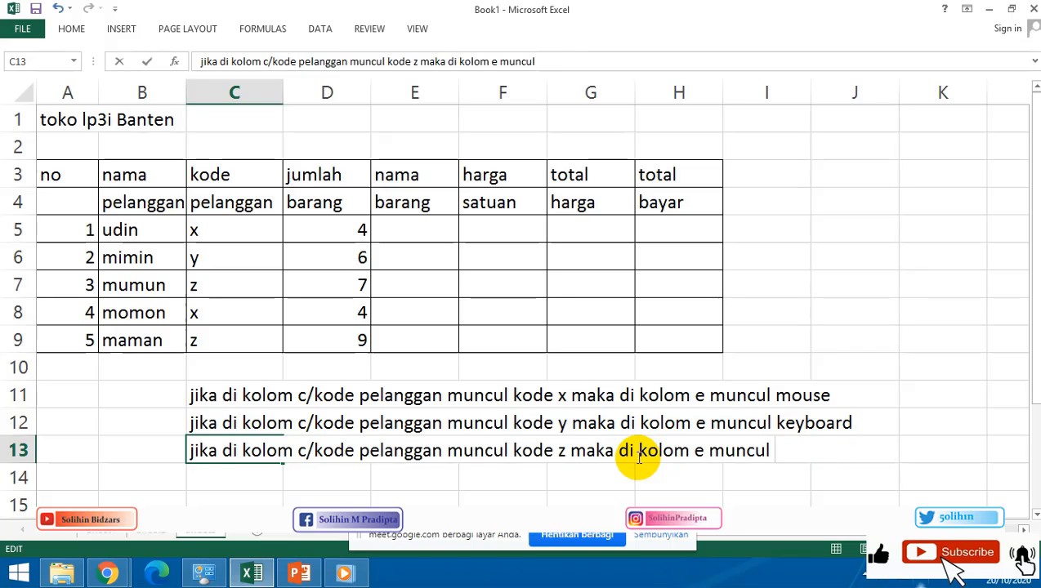
type("USB")
key("Return")
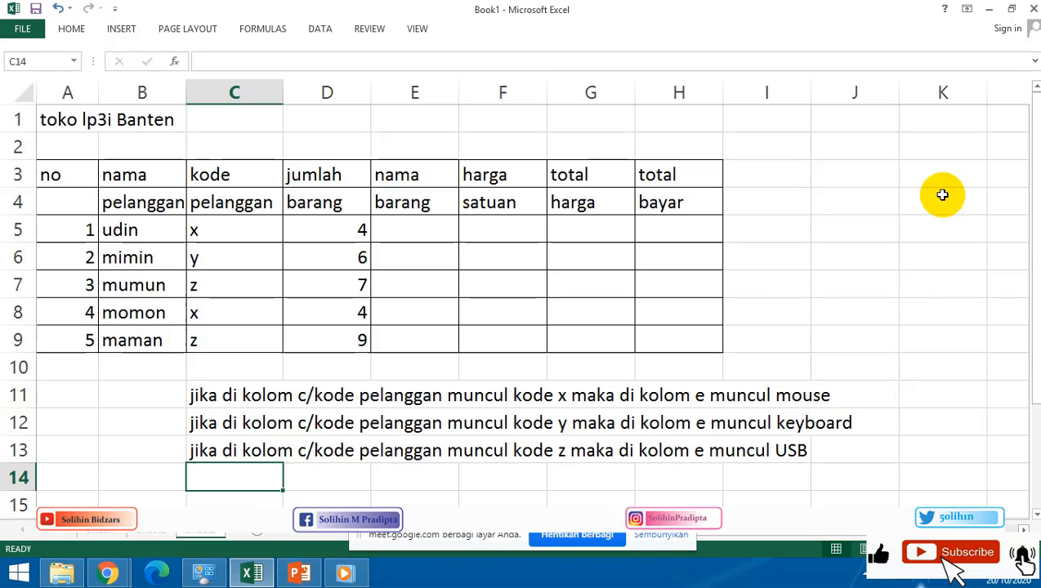
left_click(431, 185)
left_click_drag(430, 260, 427, 337)
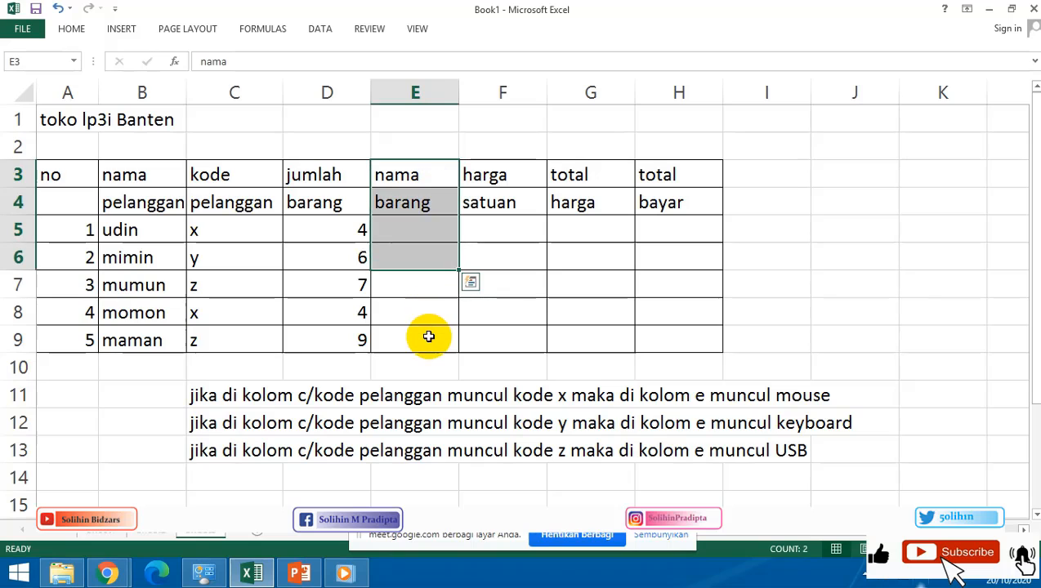
left_click(530, 276)
left_click_drag(430, 174, 427, 342)
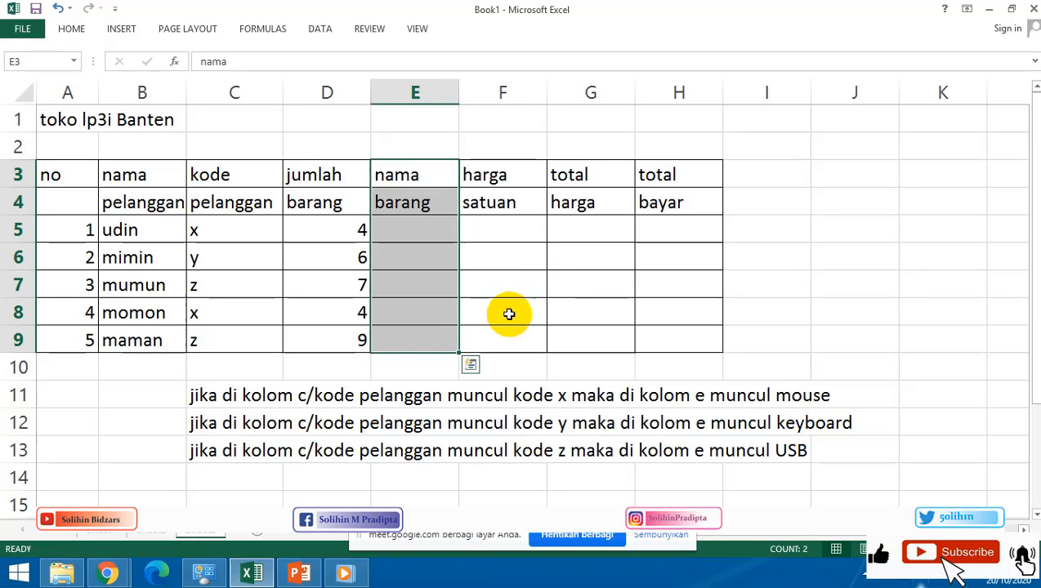
left_click(522, 308)
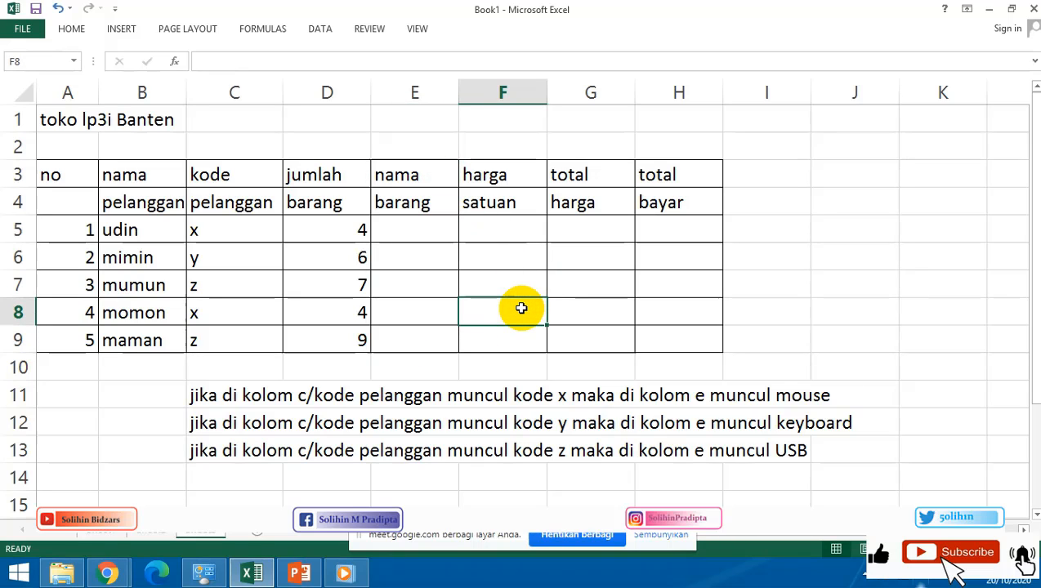
left_click(609, 259)
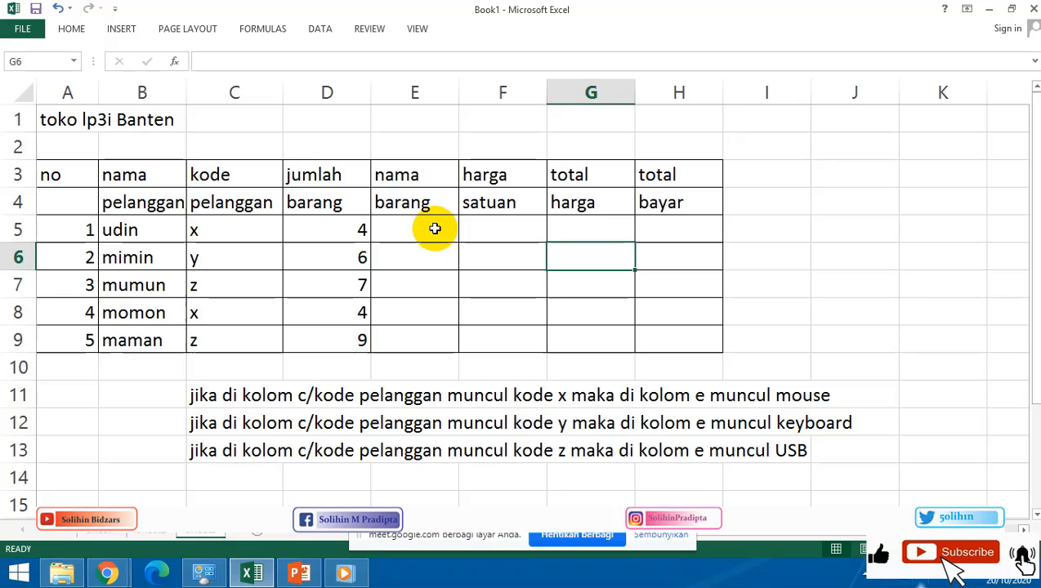
Start an IF formula in E5 that tests whether C5 equals "x" and returns "mouse" when true.
left_click(435, 229)
type("=if(")
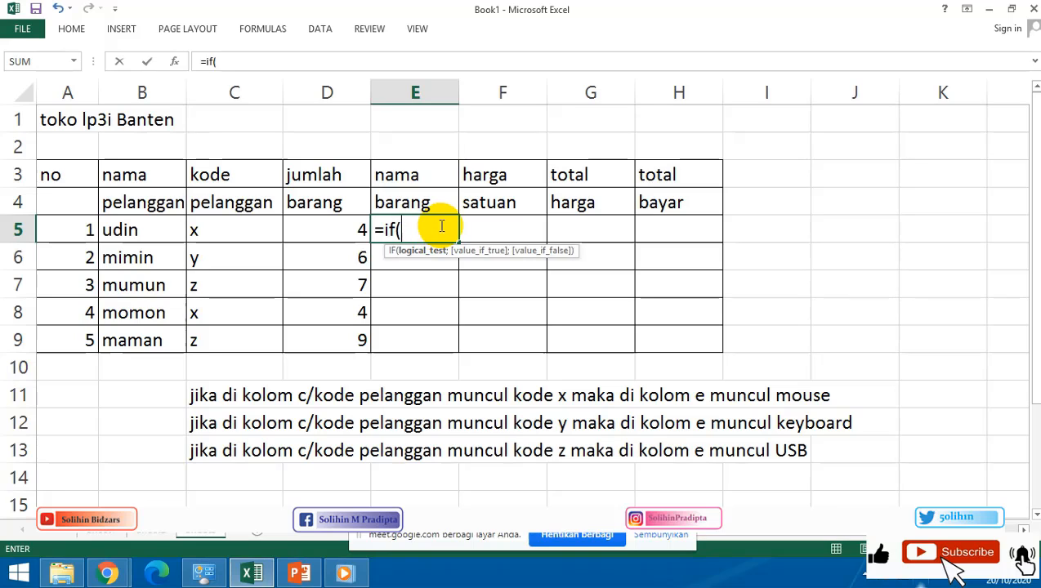
key("BackSpace")
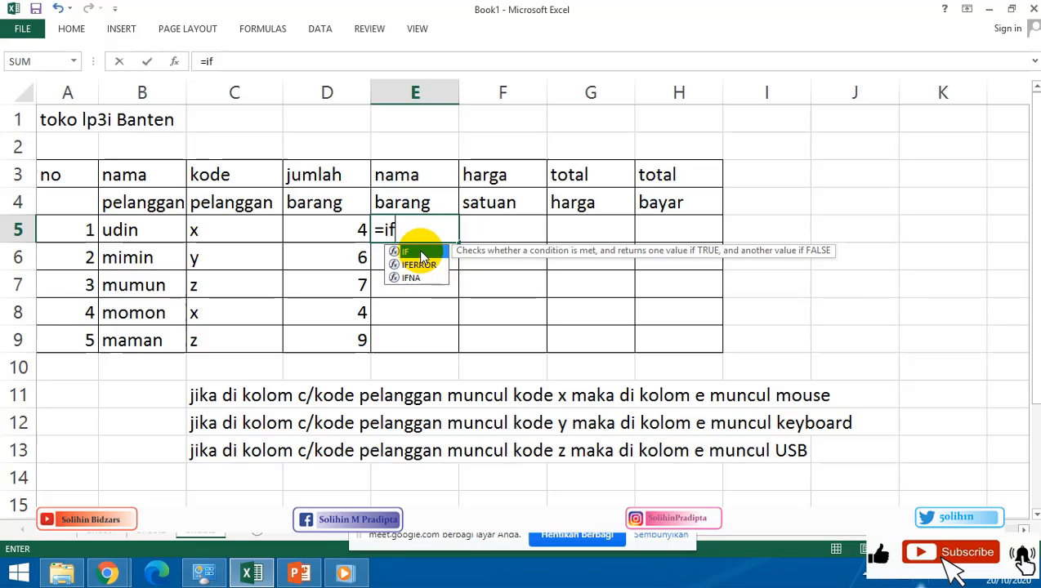
double_click(419, 249)
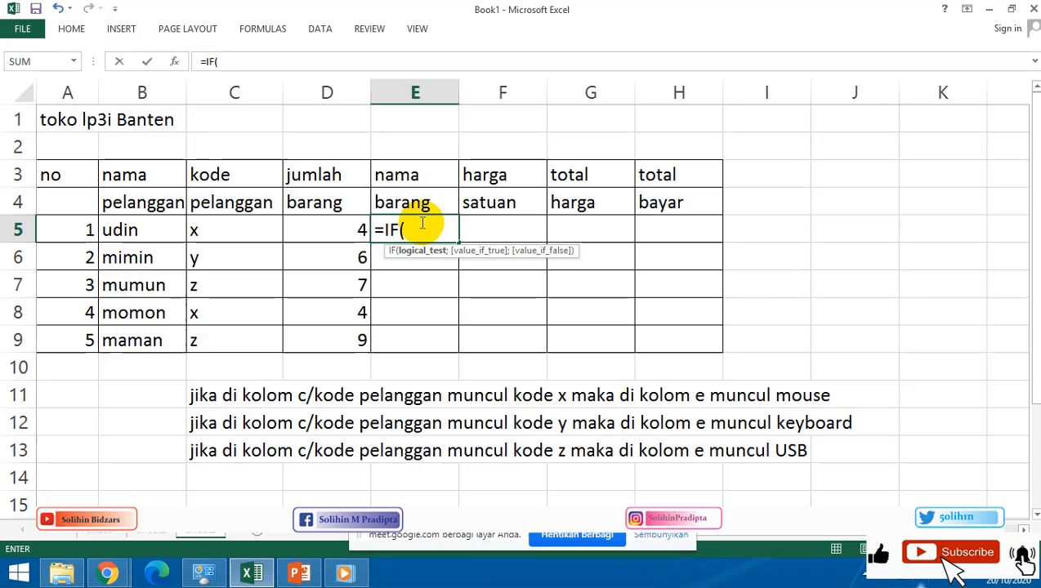
left_click(248, 228)
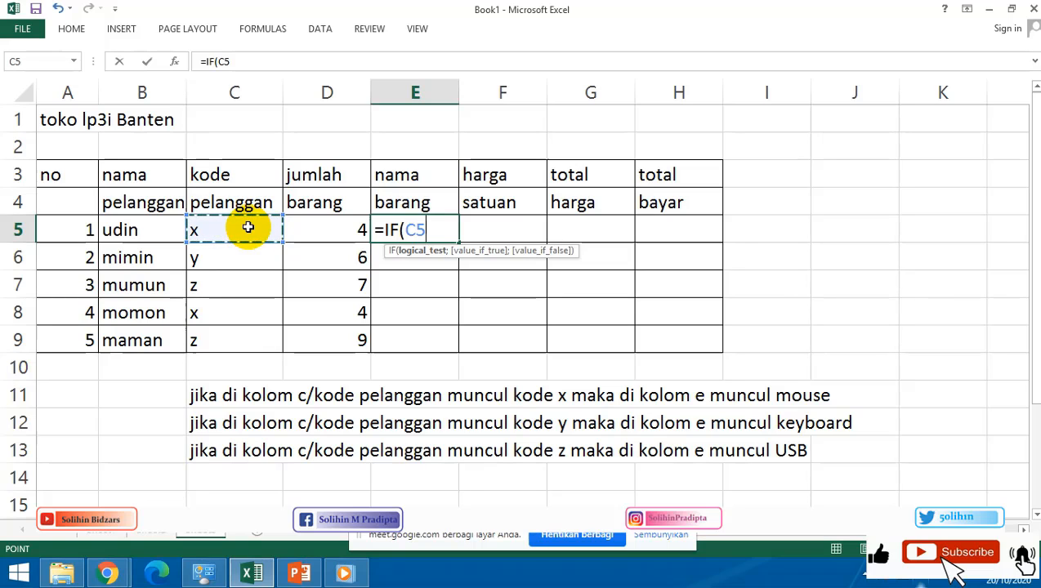
type("=")
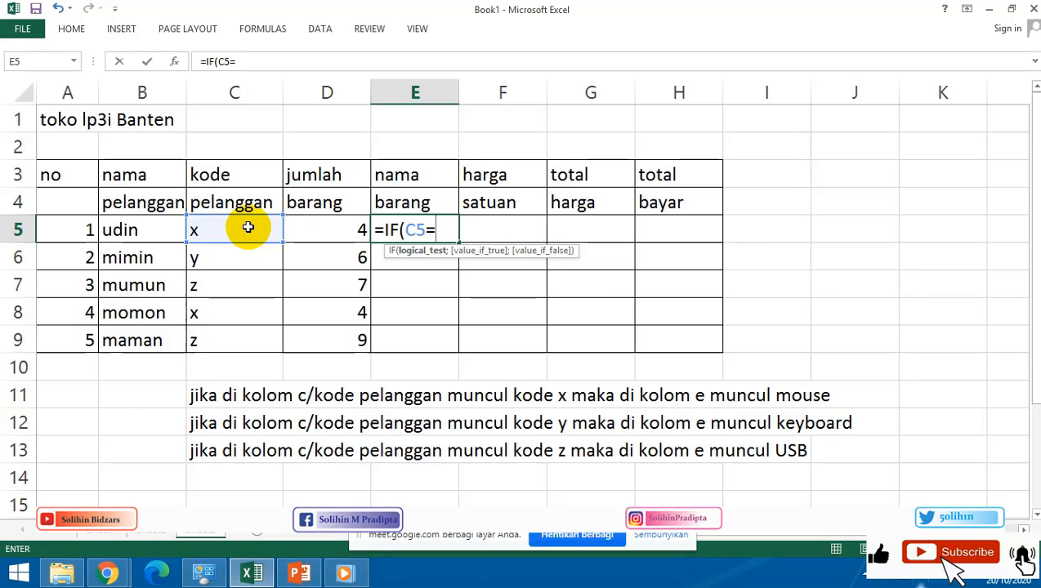
type("\"x\";")
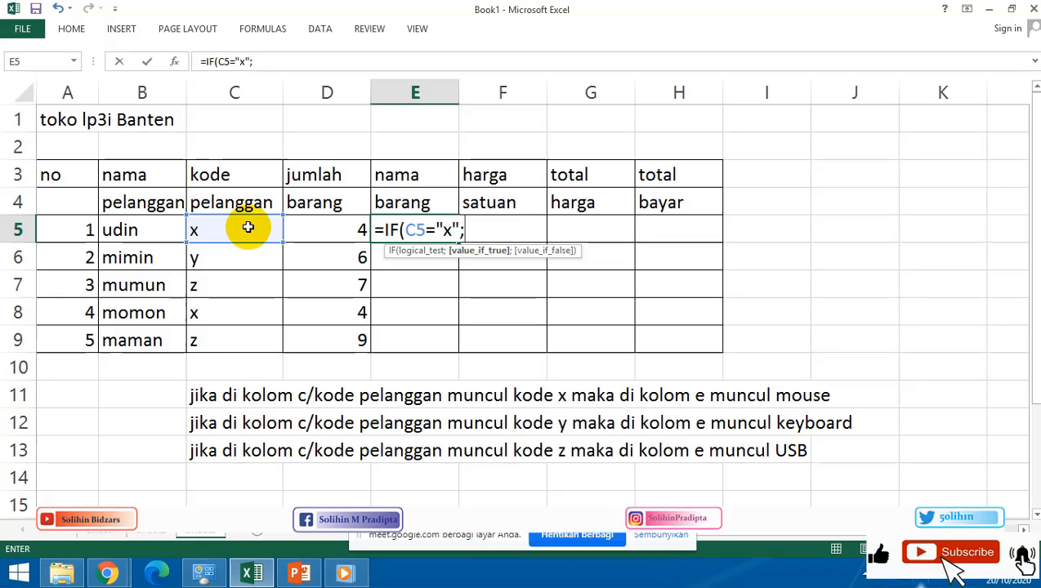
type("\"mouse")
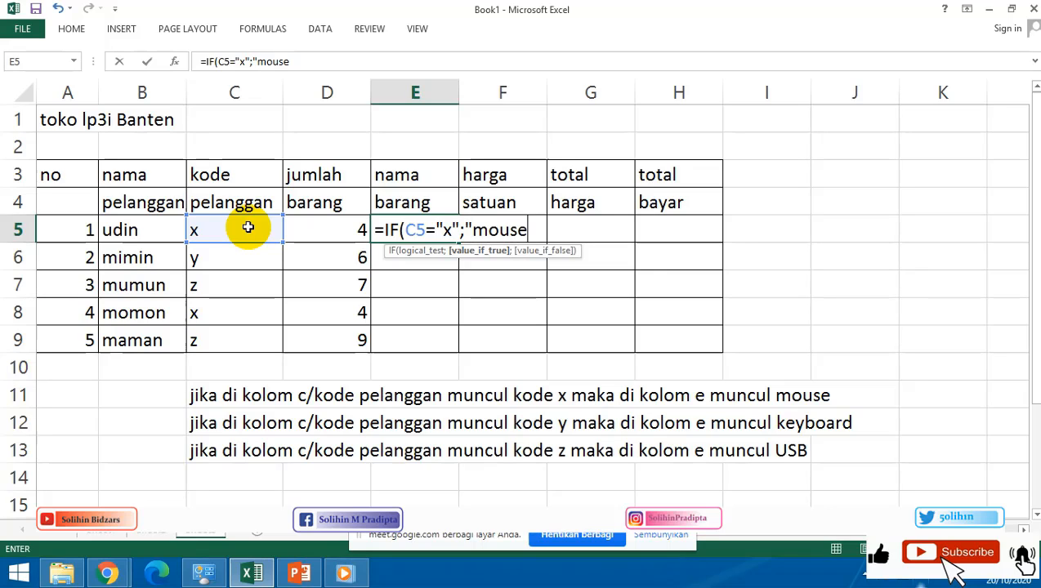
Nest a second IF in the E5 formula that returns "KEYBOARD" when C5 equals "Y".
type("\";if")
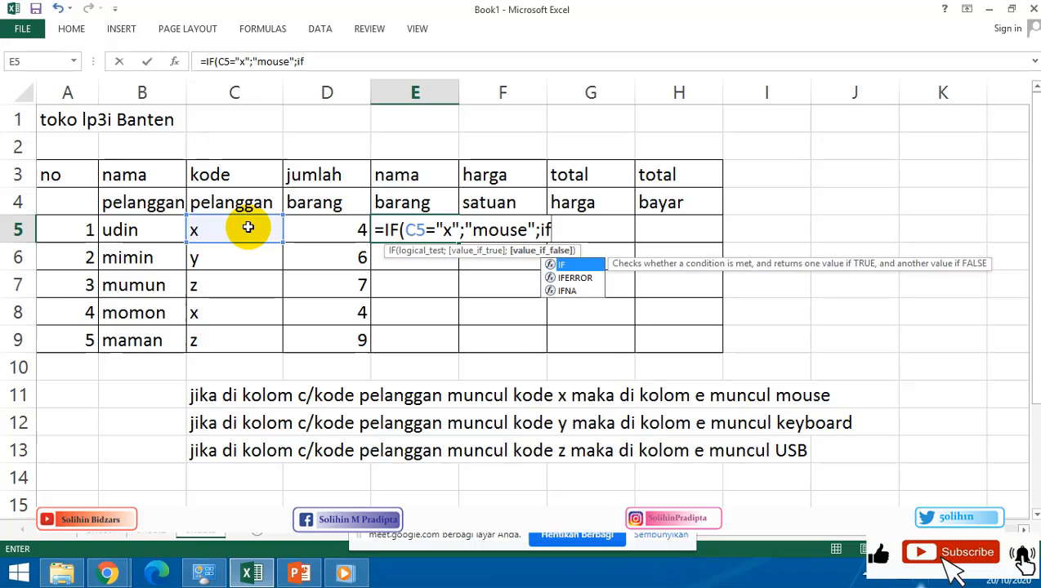
double_click(572, 264)
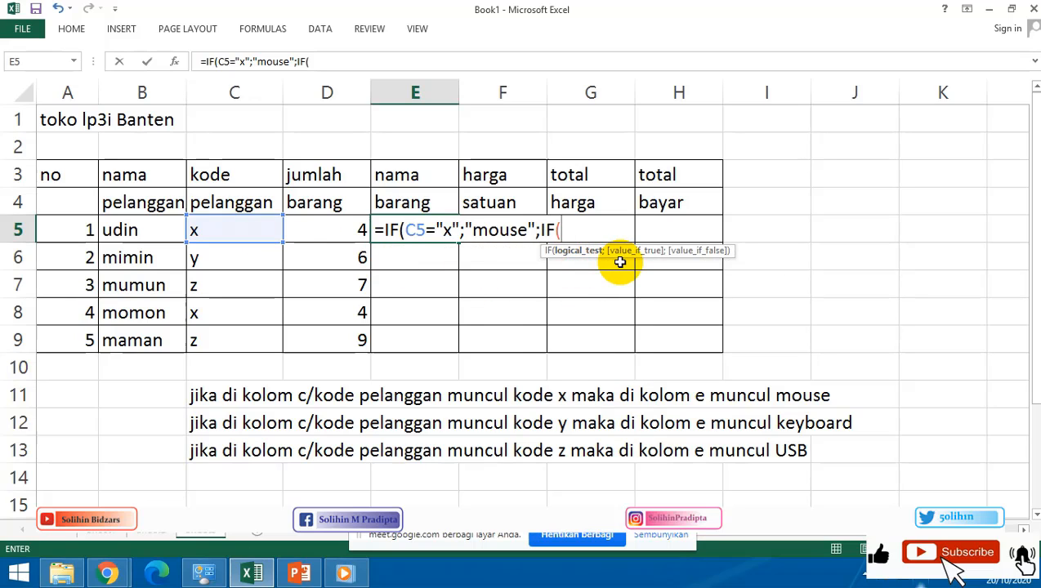
type("C5")
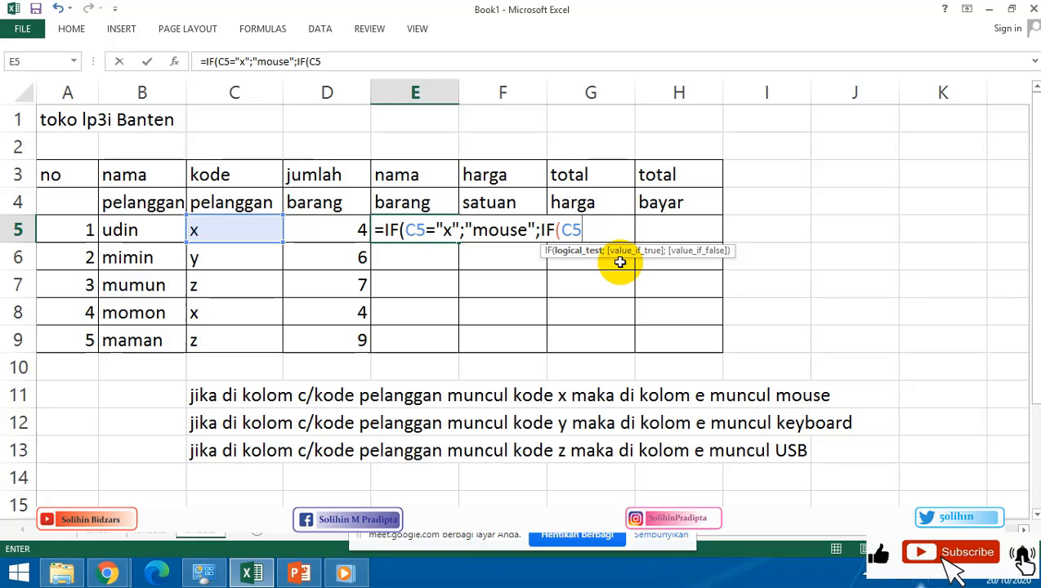
type("=\"")
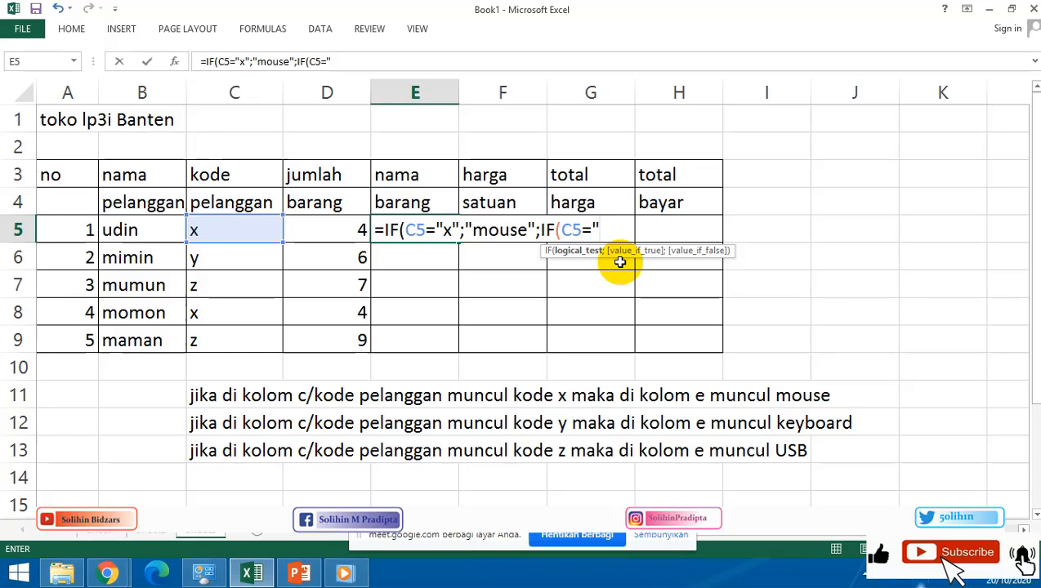
type("Y\";")
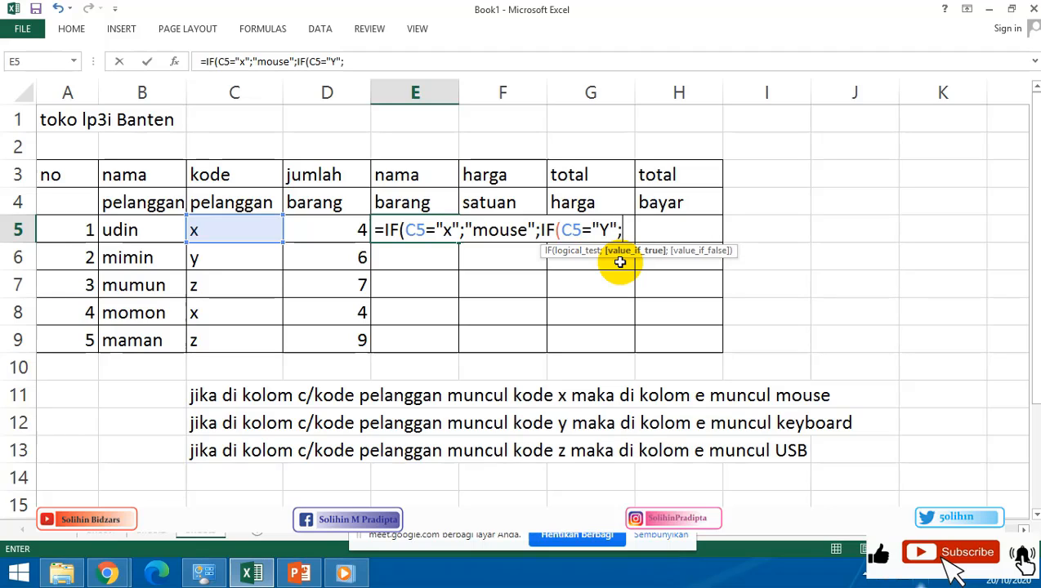
type("\"")
type("KE")
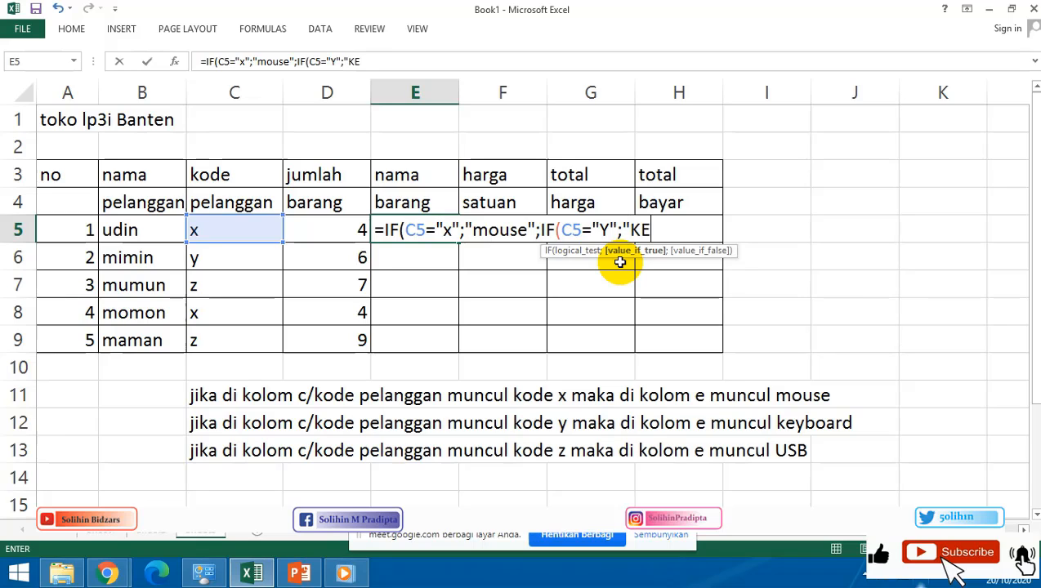
type("YBOARD")
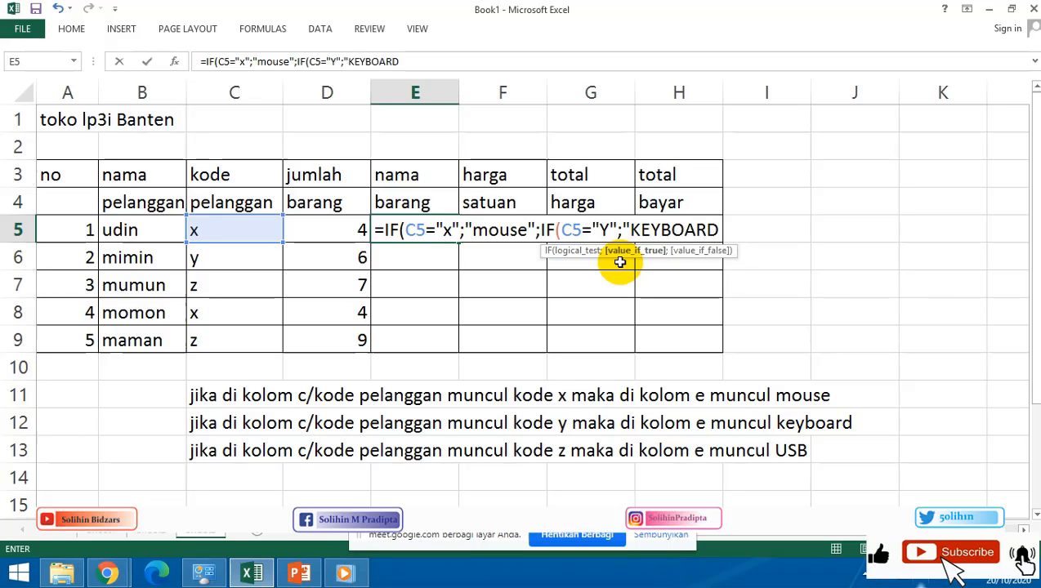
type("\";")
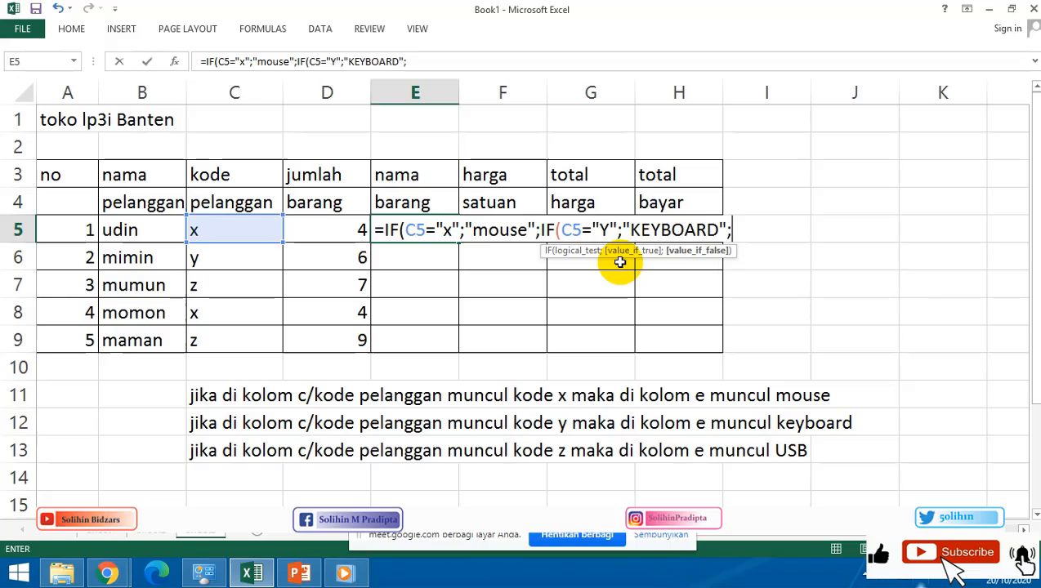
Finish the E5 formula with "USB" as the remaining value, close both IF functions and enter it.
type("\"")
type("usb")
key("BackSpace")
key("BackSpace")
key("BackSpace")
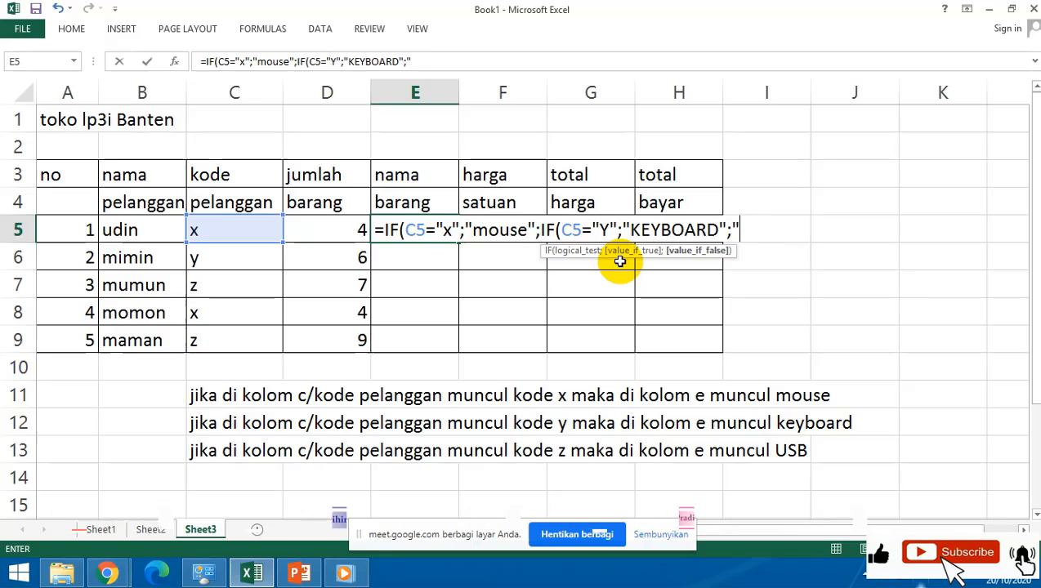
type("usb")
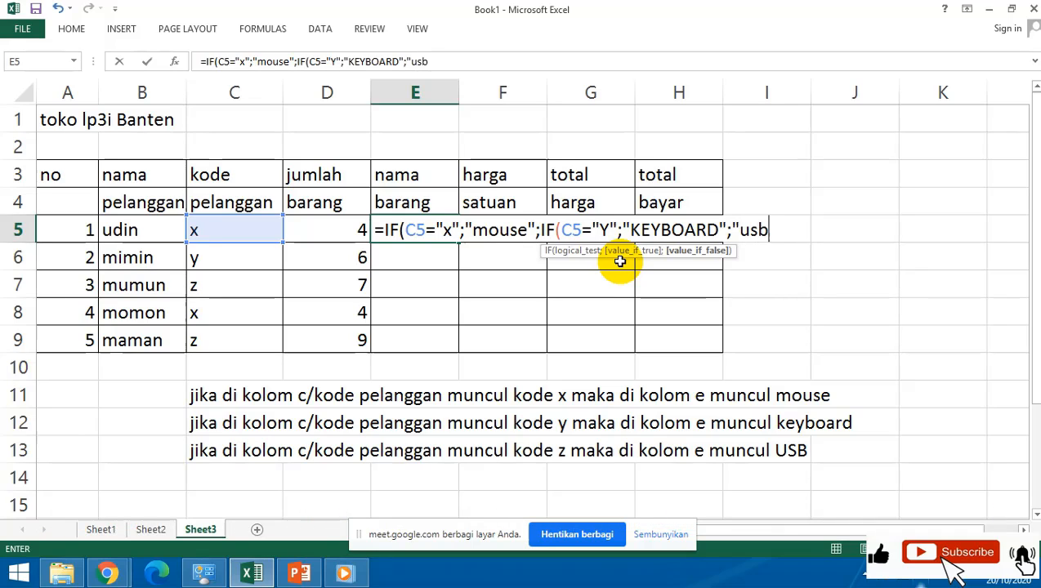
key("BackSpace")
key("BackSpace")
key("BackSpace")
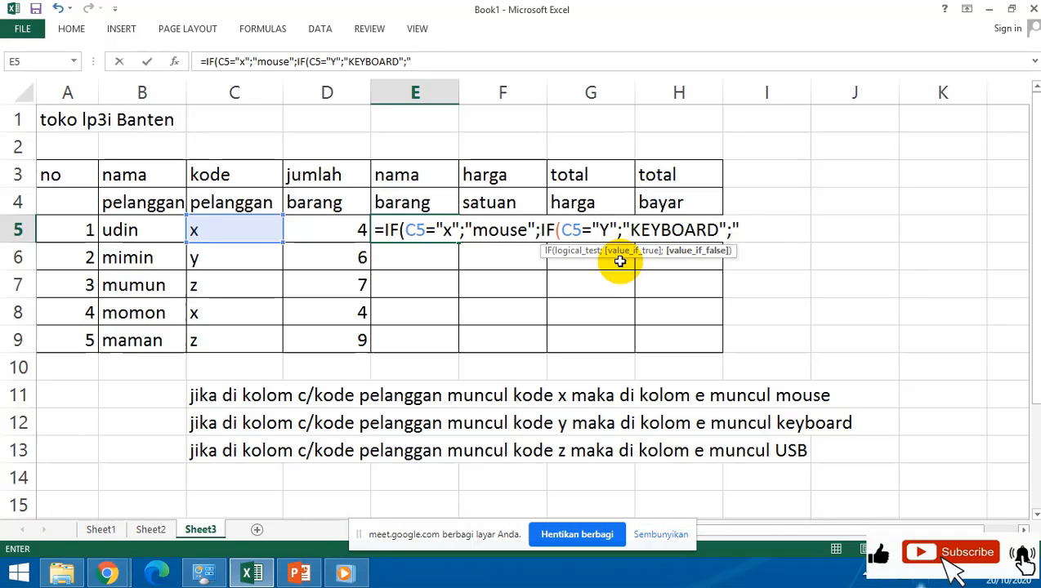
type("USB")
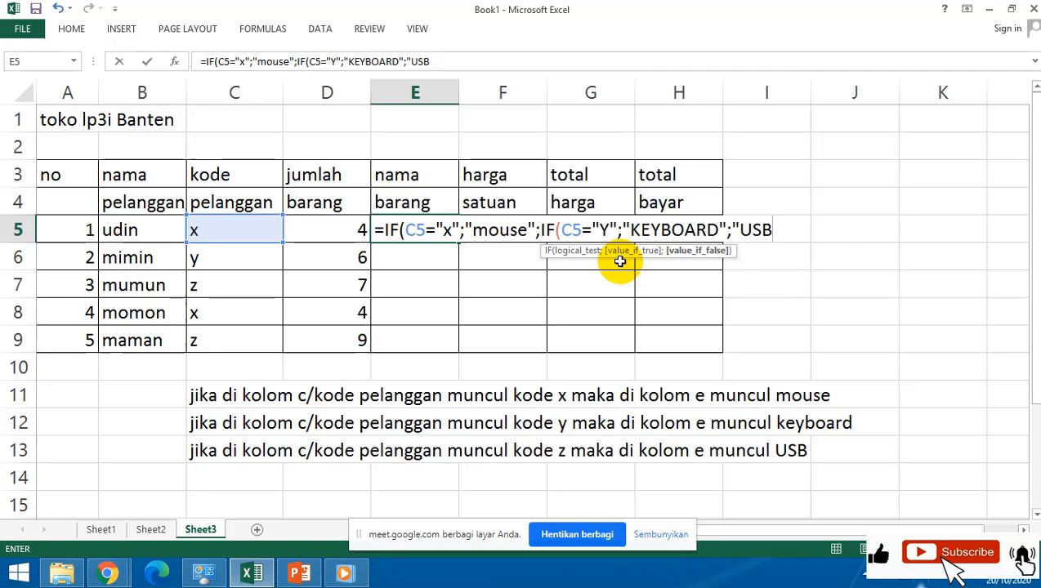
type("\"))")
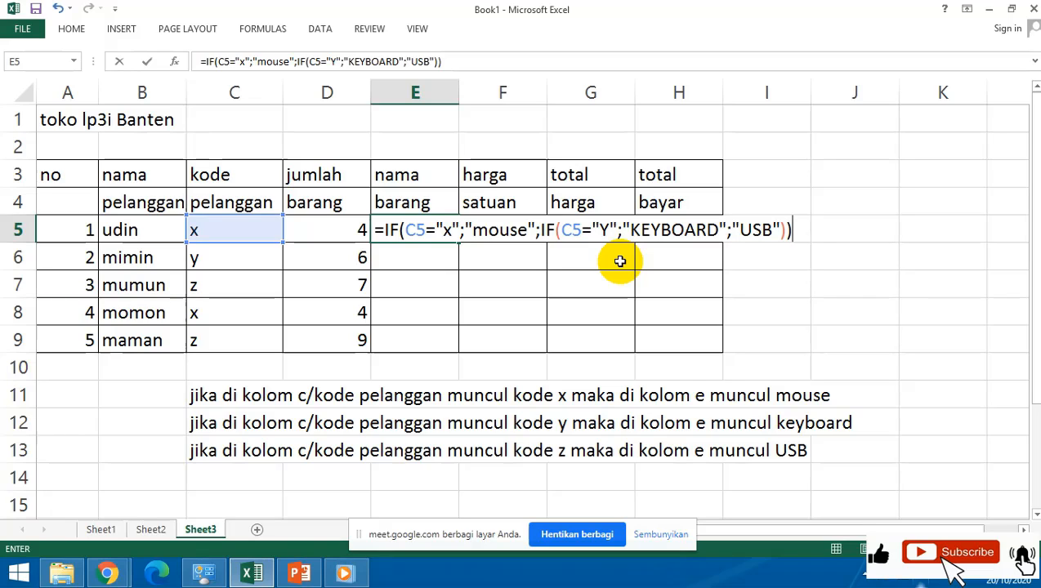
key("Return")
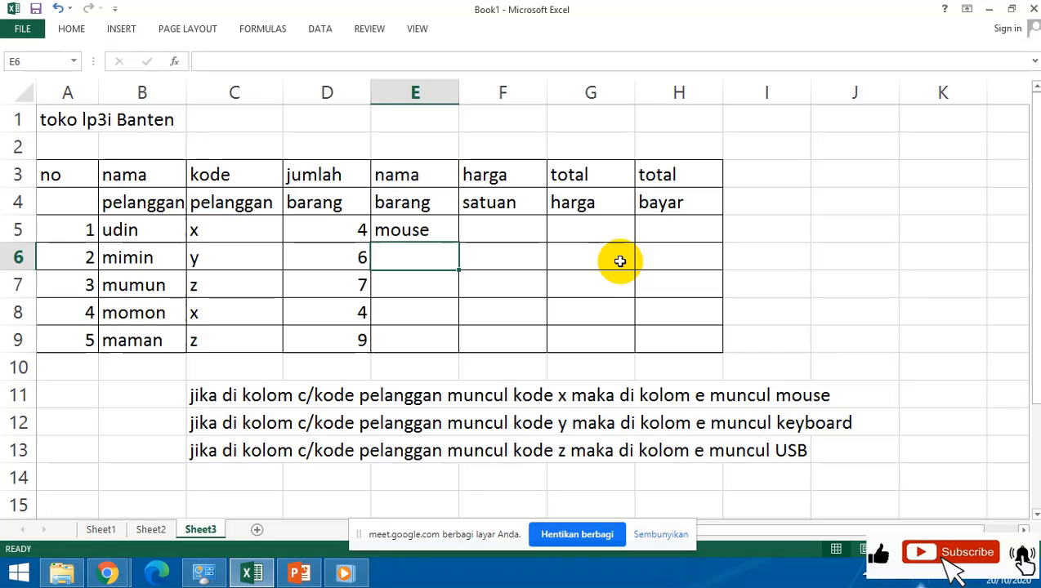
Fill the nama barang formula from E5 down to E9.
left_click(435, 225)
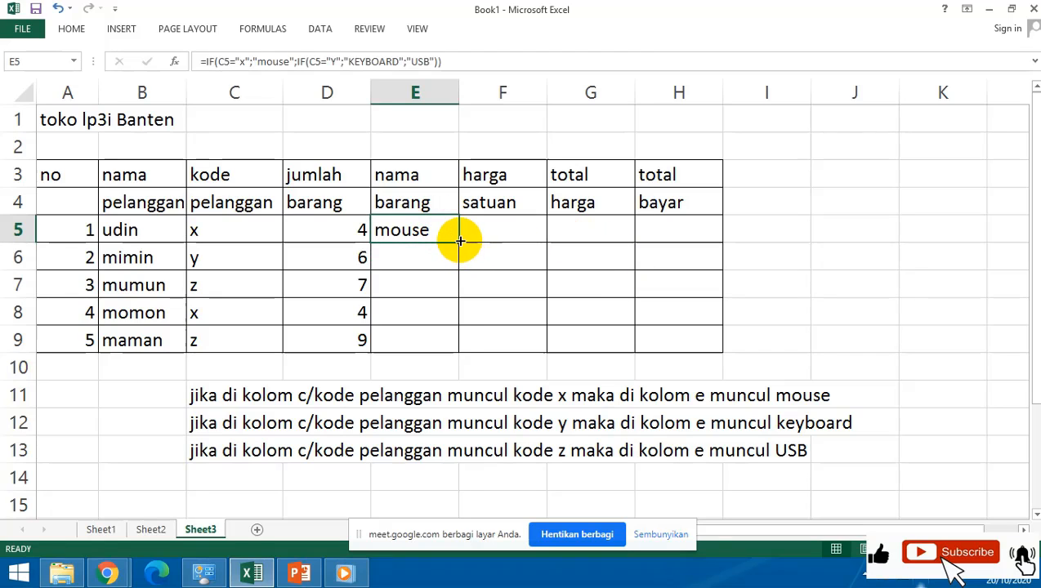
left_click_drag(460, 241, 450, 342)
left_click(516, 259)
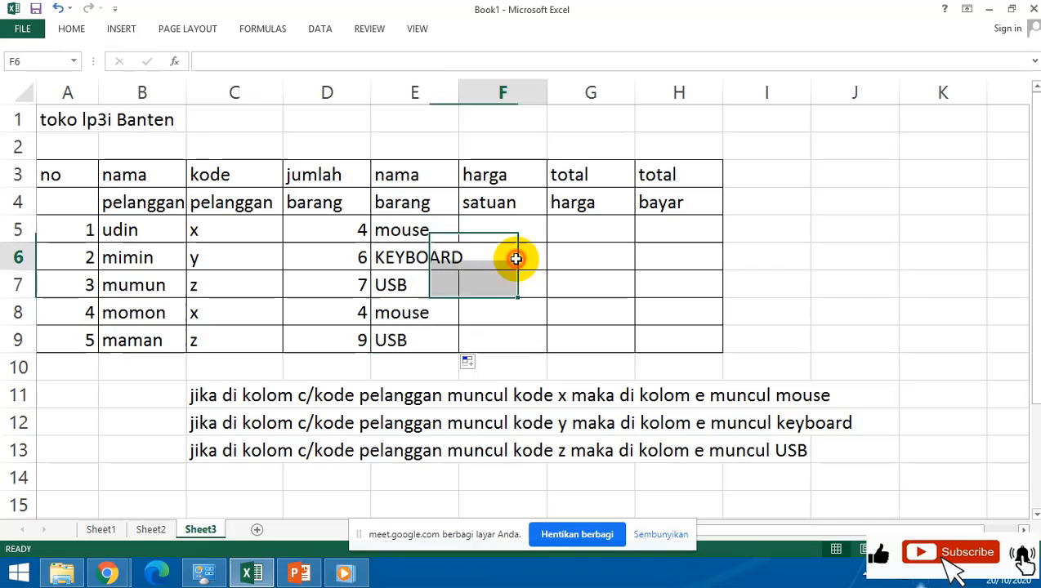
Fill the table header cells A3:H4 with yellow.
left_click_drag(78, 174, 654, 210)
left_click(72, 29)
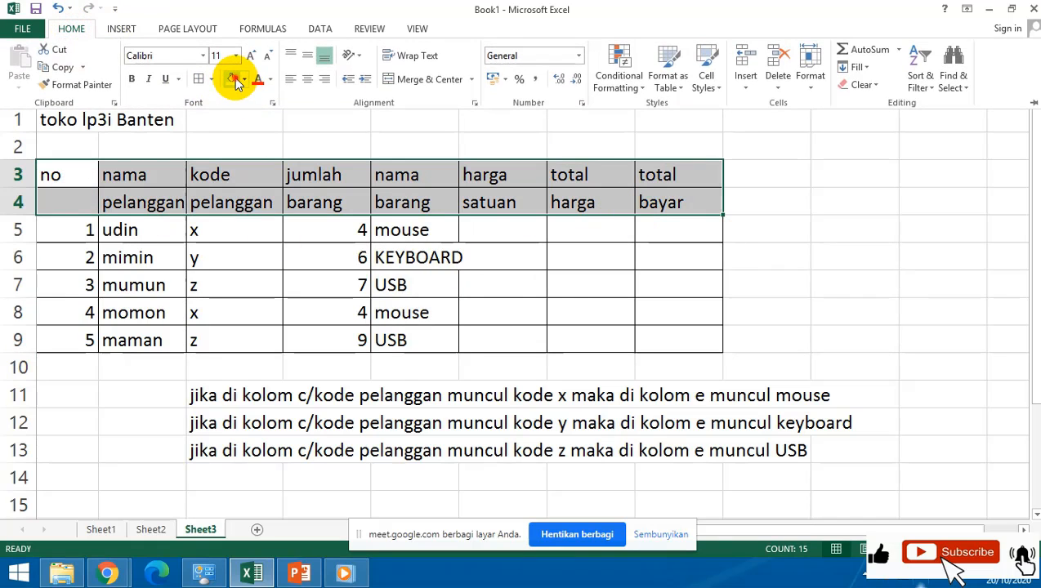
left_click(235, 80)
left_click(765, 230)
Merge and center the "no" header across A3:A4 and align it vertically in the middle.
left_click_drag(86, 173, 87, 197)
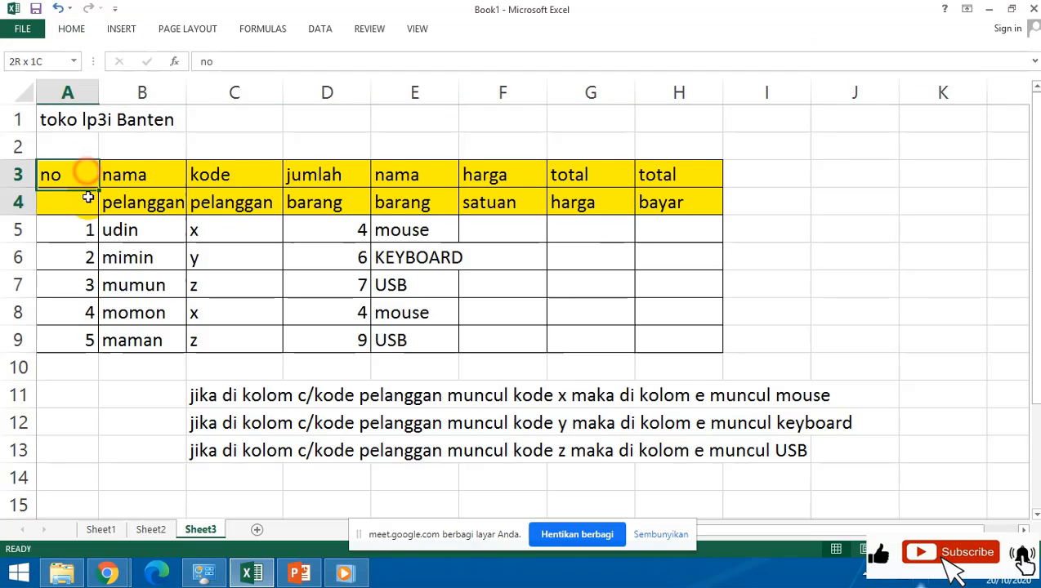
left_click(75, 29)
left_click(429, 80)
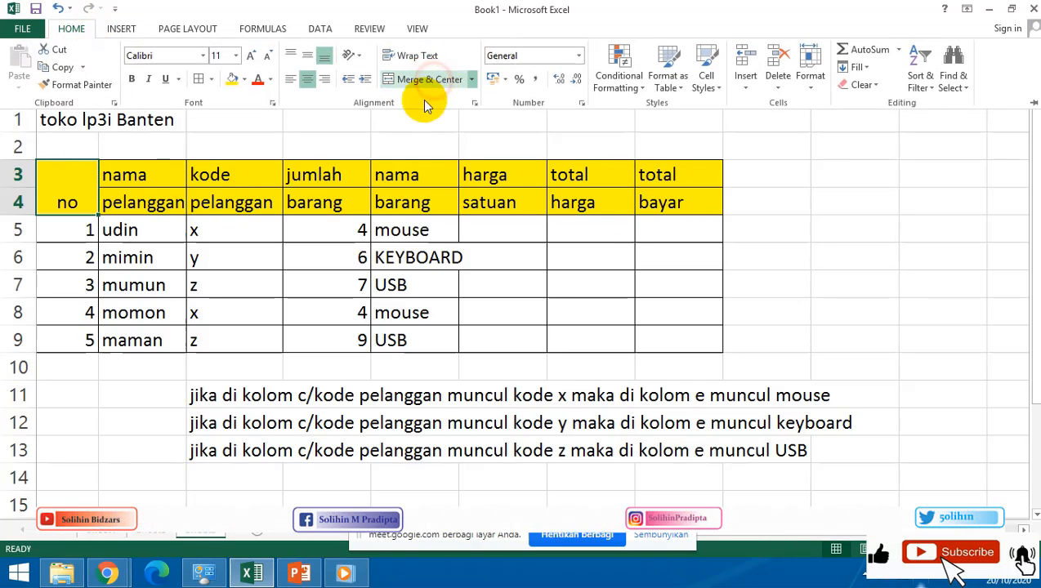
left_click(307, 55)
left_click(550, 194)
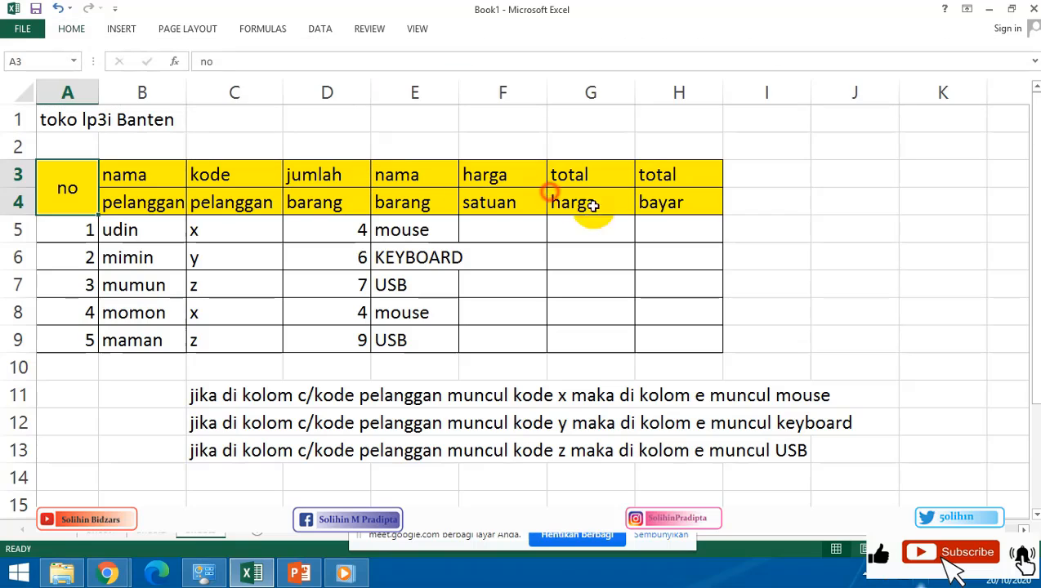
left_click(640, 246)
Remove the inner horizontal border between rows 3 and 4 of the header cells B3:H4.
left_click_drag(163, 169, 676, 202)
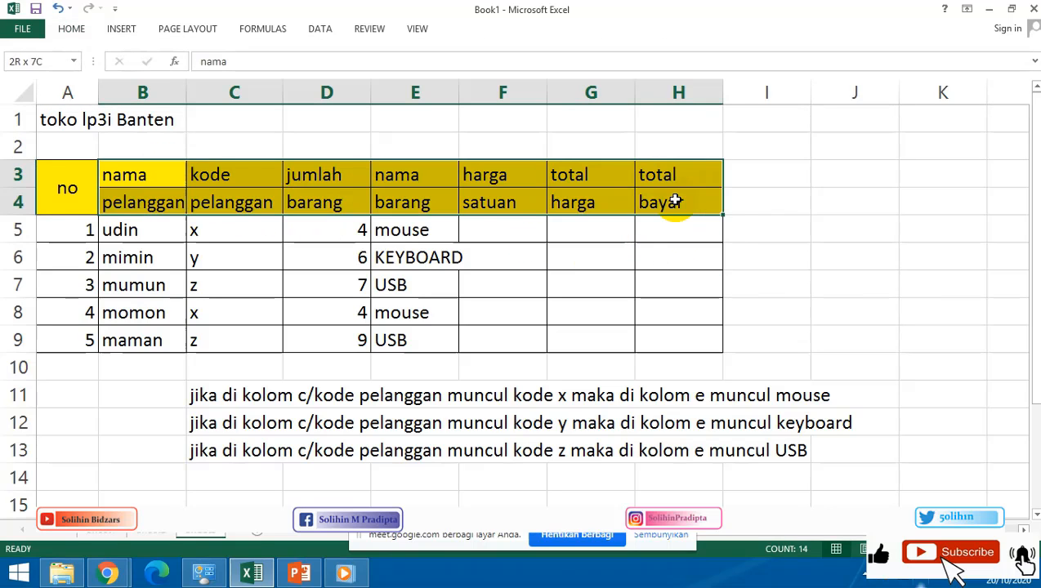
right_click(676, 201)
left_click(720, 441)
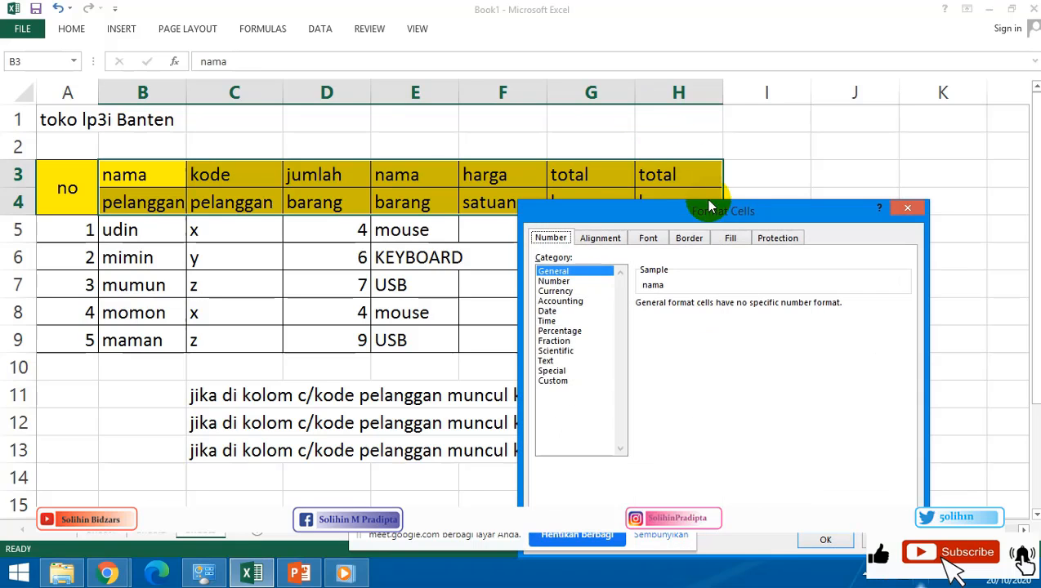
left_click(689, 238)
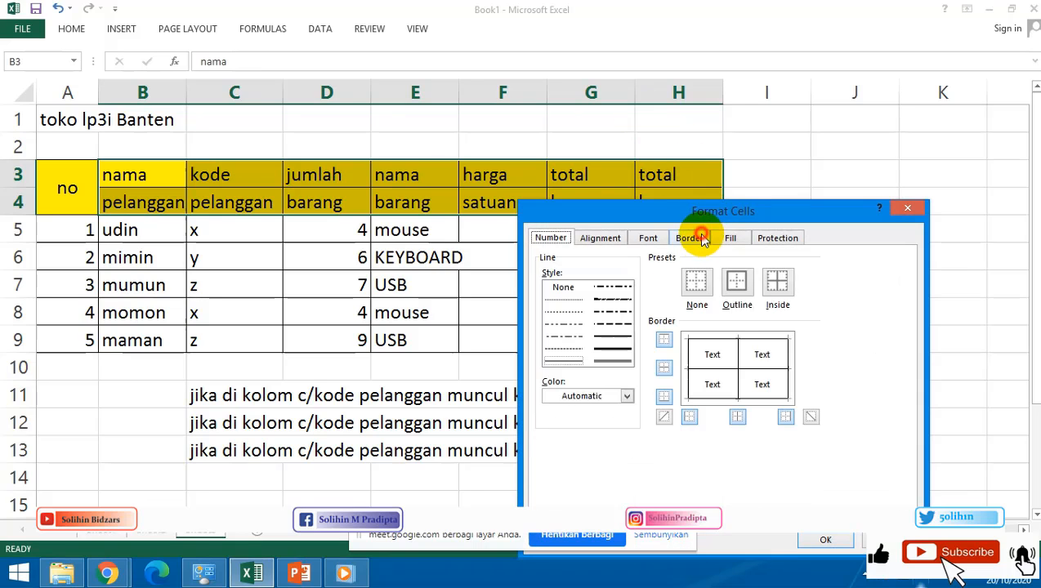
left_click(840, 541)
left_click(883, 226)
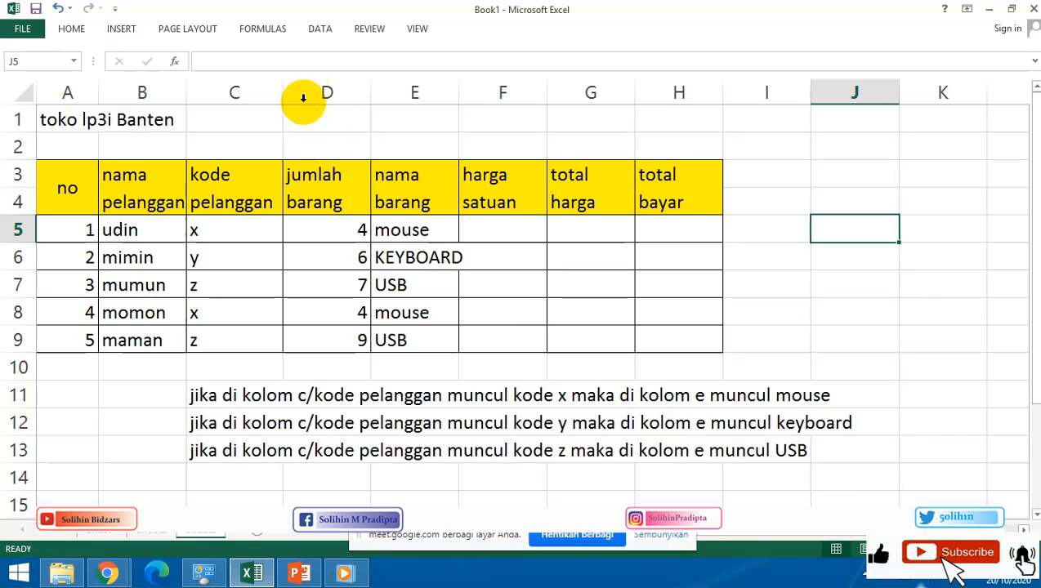
Widen column E so that KEYBOARD fits inside the nama barang column.
left_click_drag(459, 93, 488, 99)
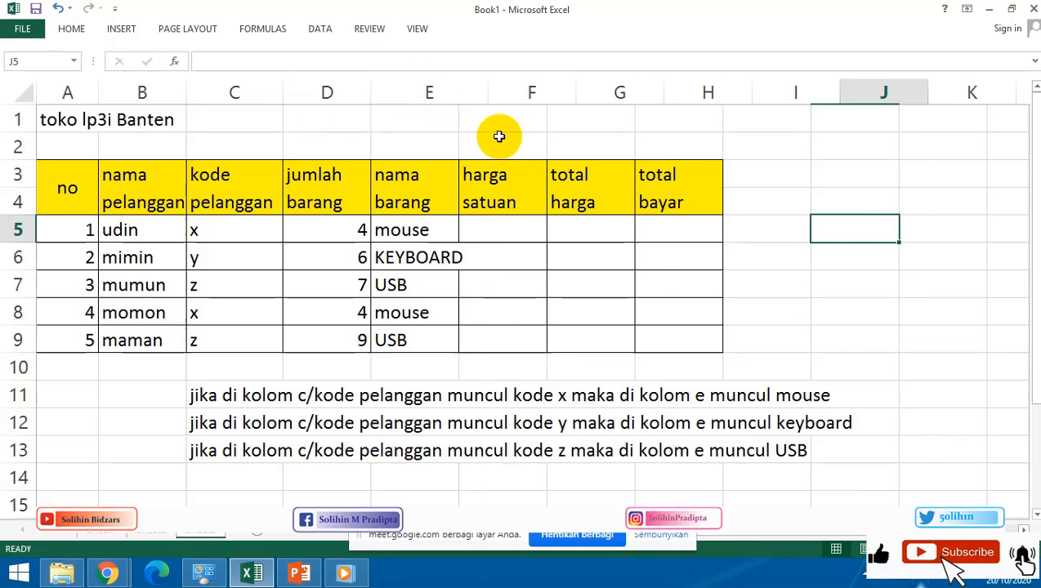
left_click(540, 227)
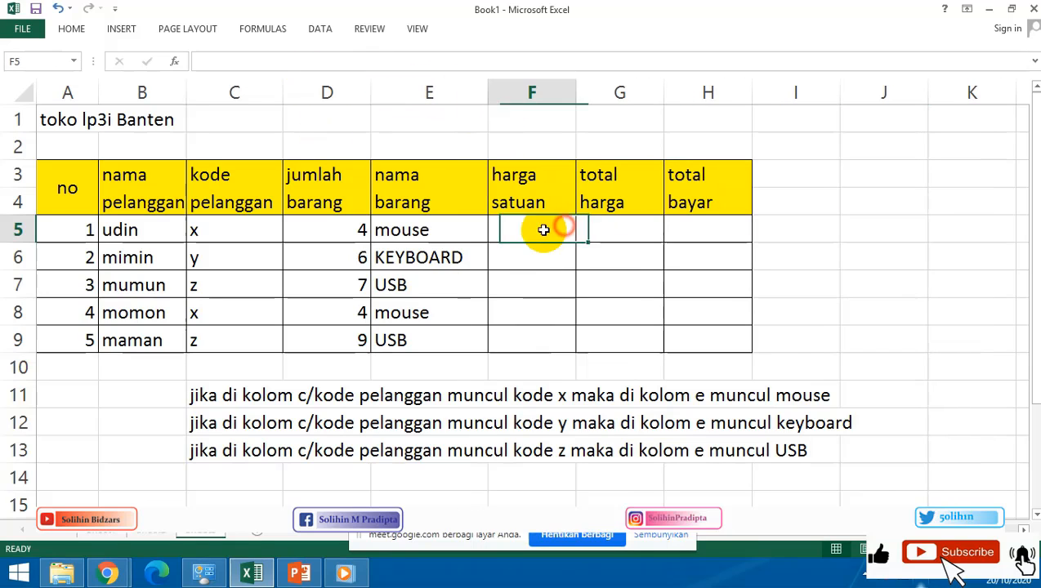
Test the nama barang formulas by changing the kode pelanggan in C5 to Z and in C9 to Y.
left_click(227, 236)
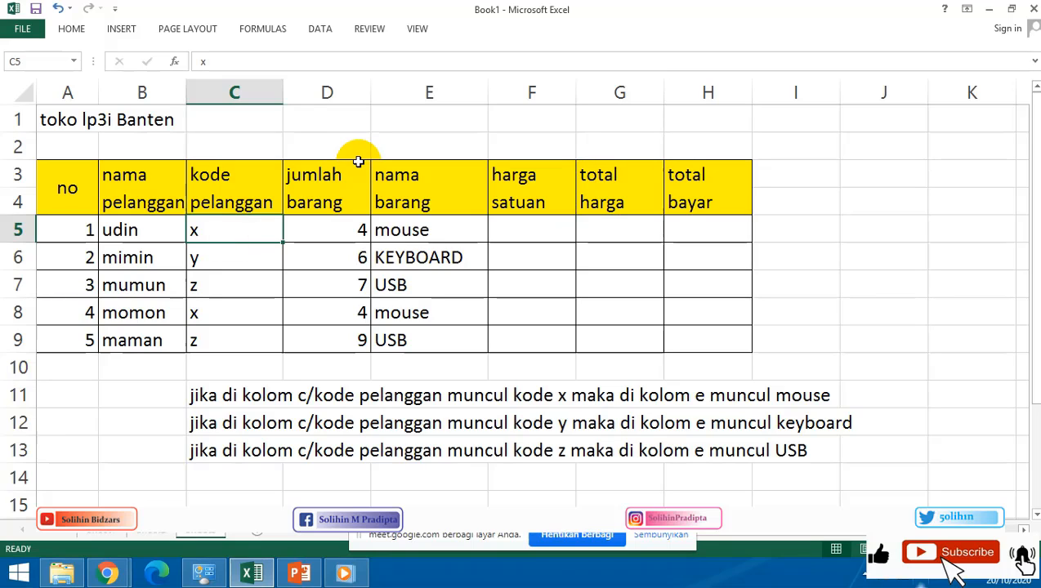
type("Z")
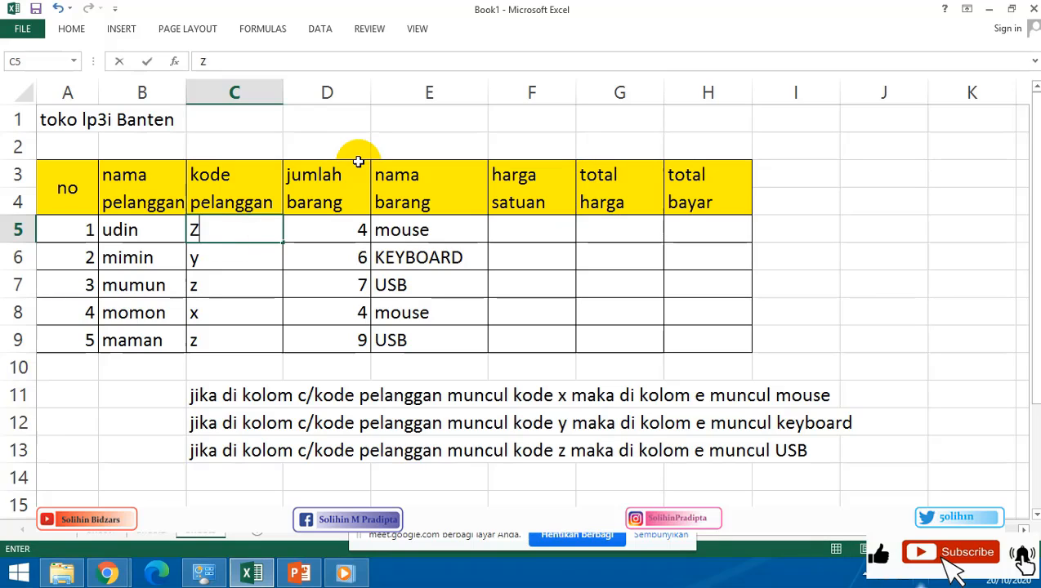
key("Return")
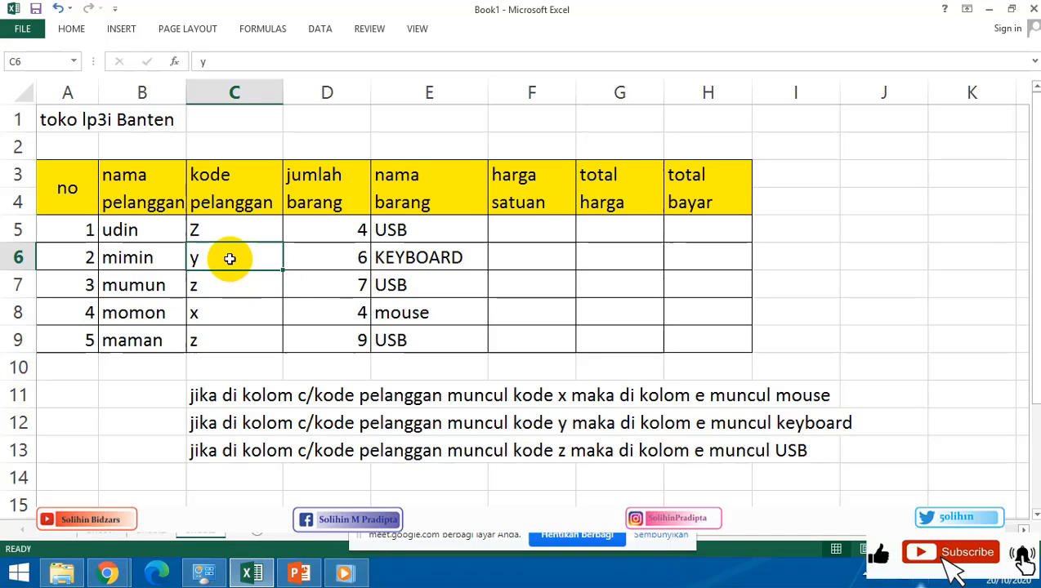
left_click(266, 339)
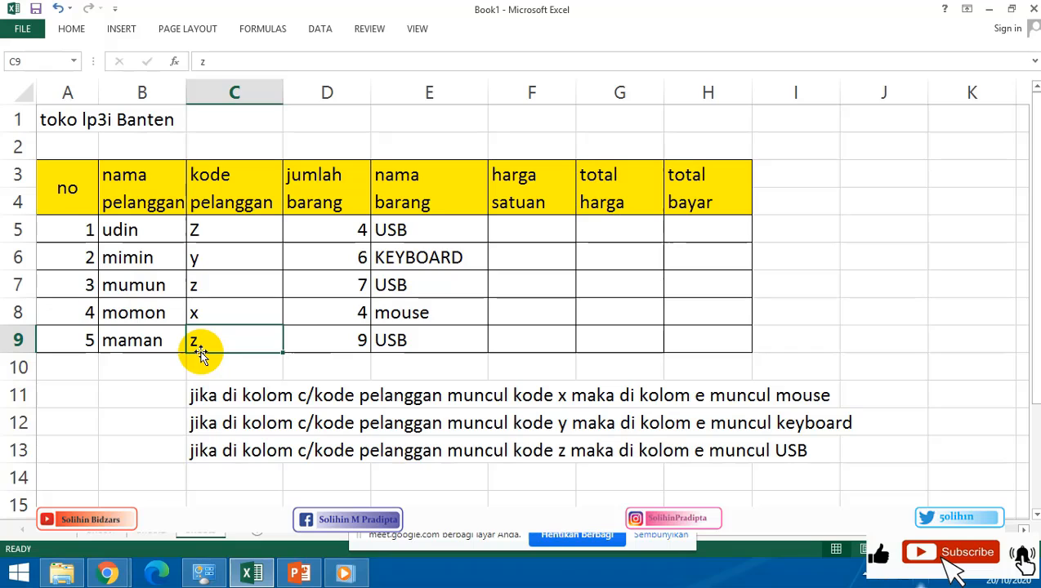
type("Y")
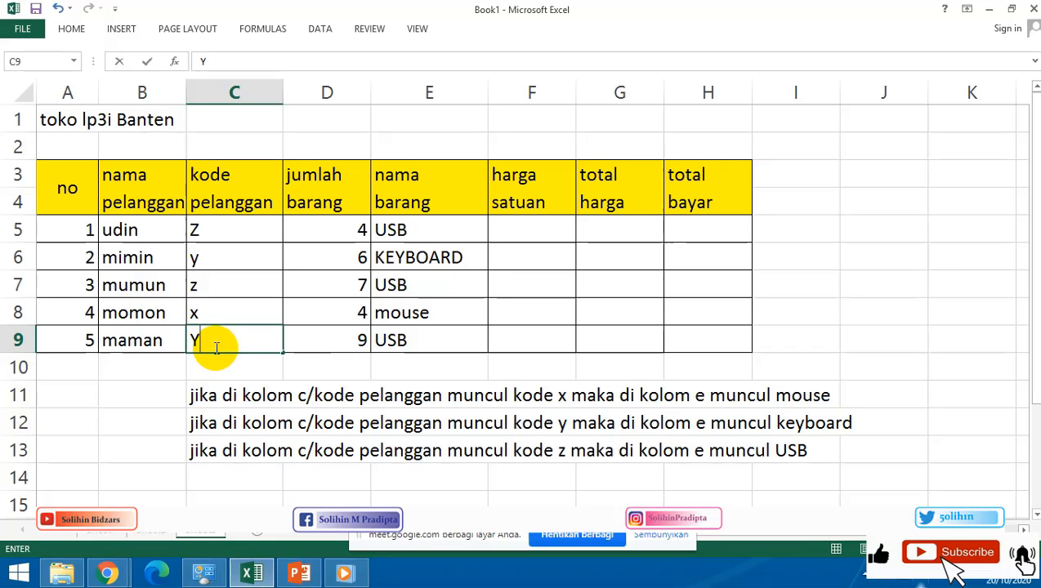
key("Return")
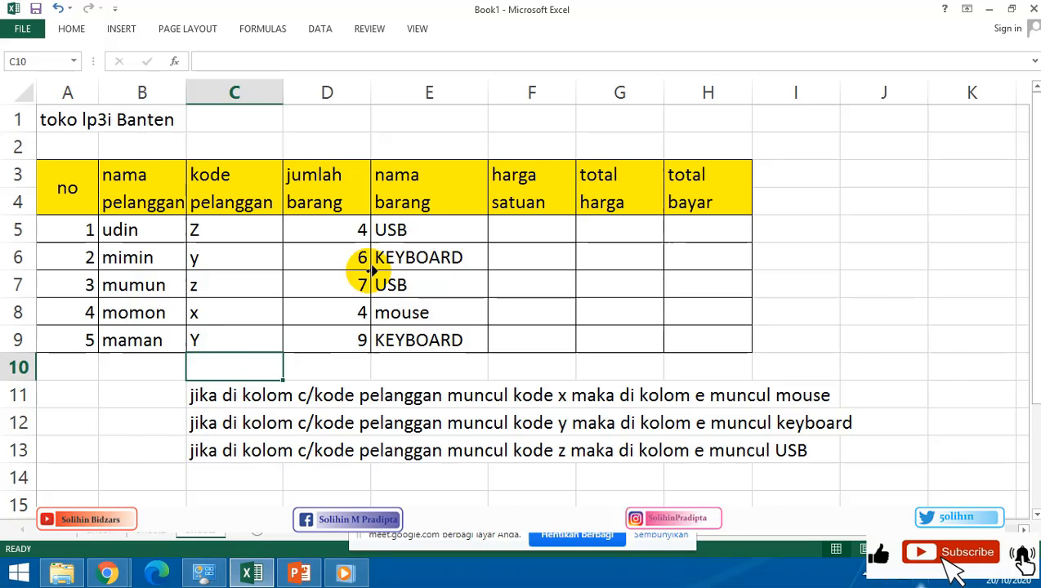
scroll(428, 270, "right", 1)
left_click(173, 313)
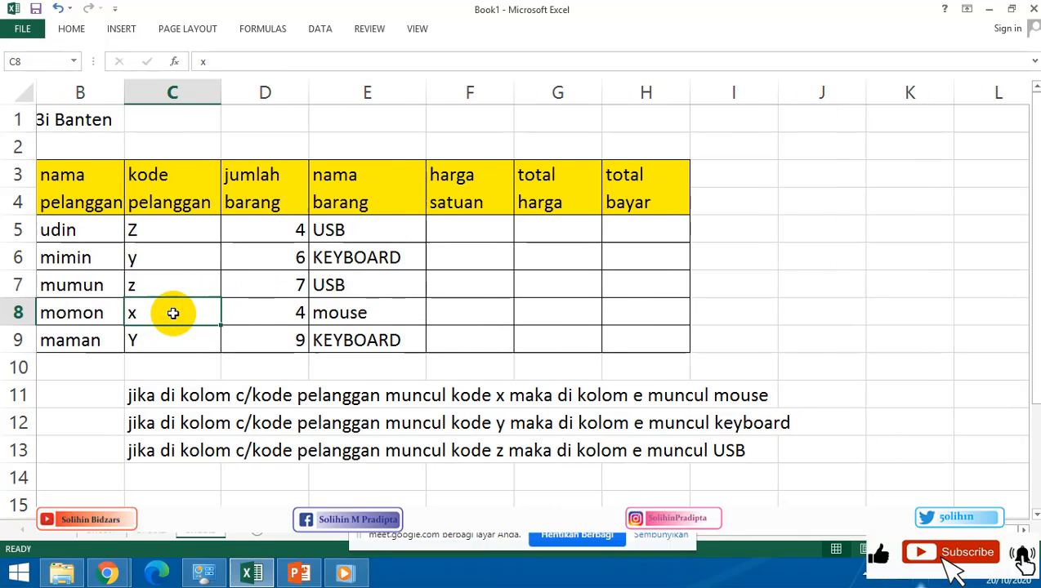
Test the E5 formula with other codes by entering A, X and finally a in C5.
left_click(169, 230)
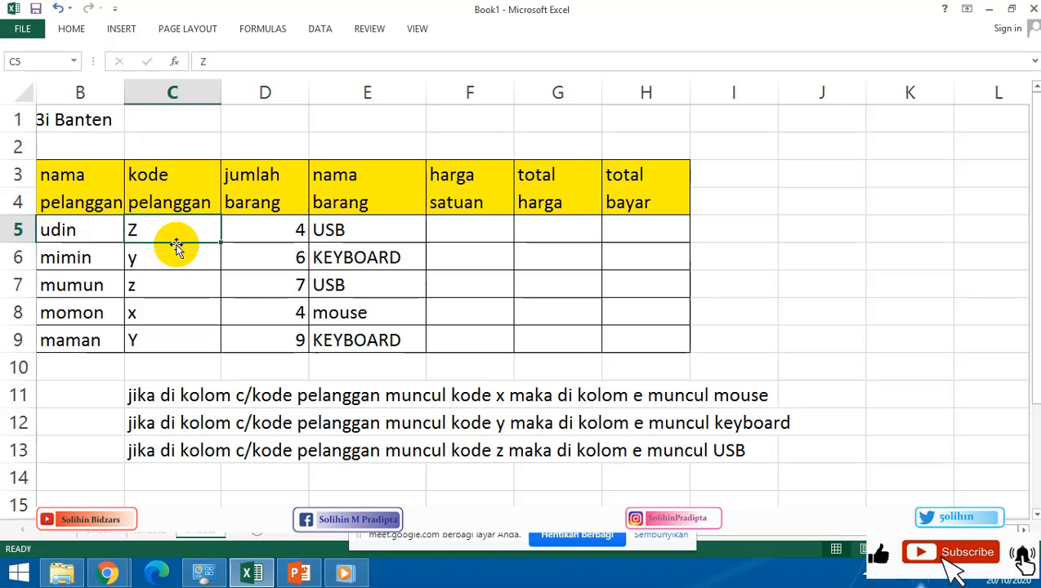
type("A")
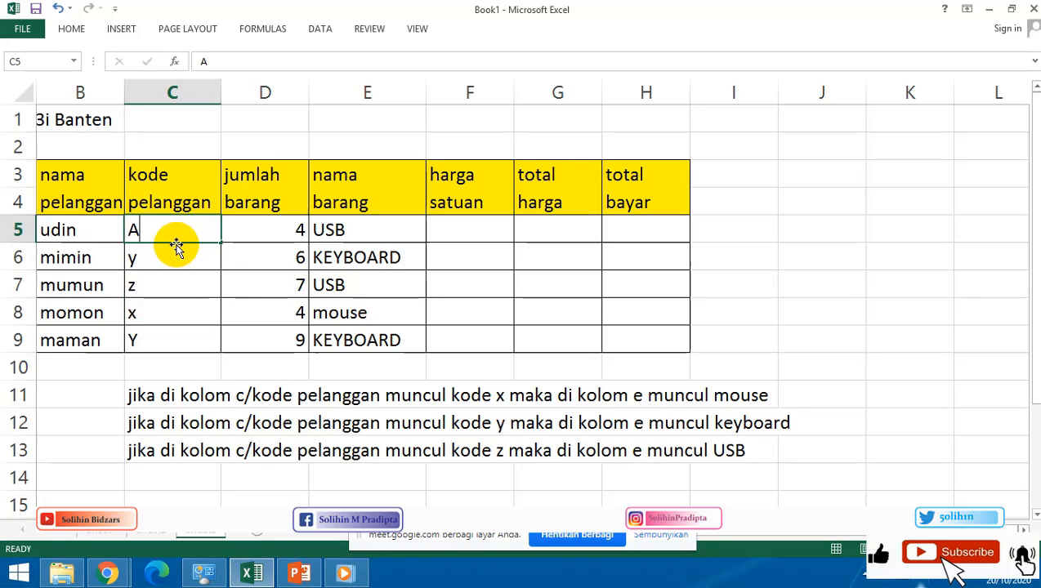
key("Return")
key("Up")
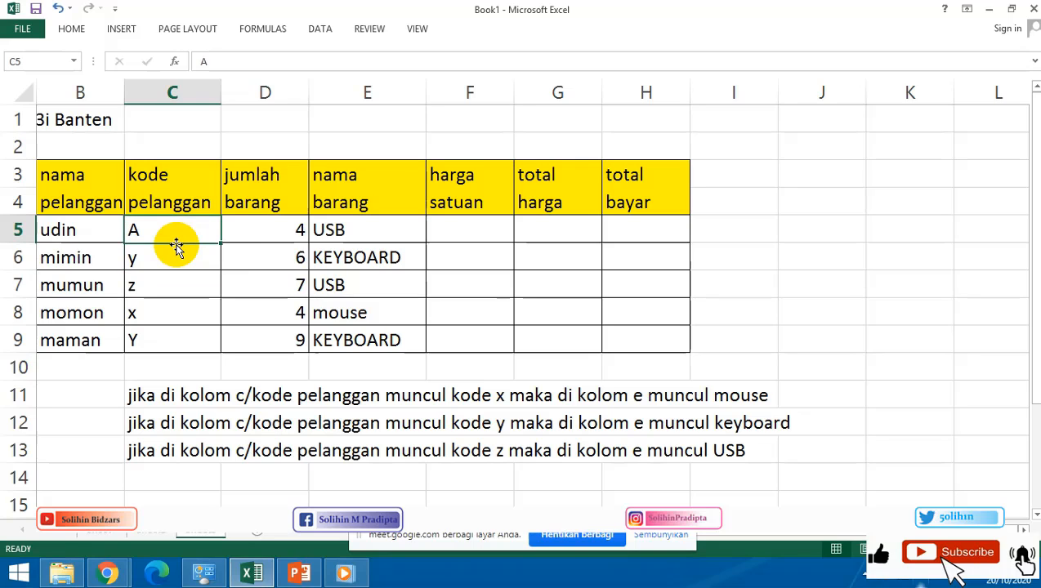
type("X")
key("Return")
key("Up")
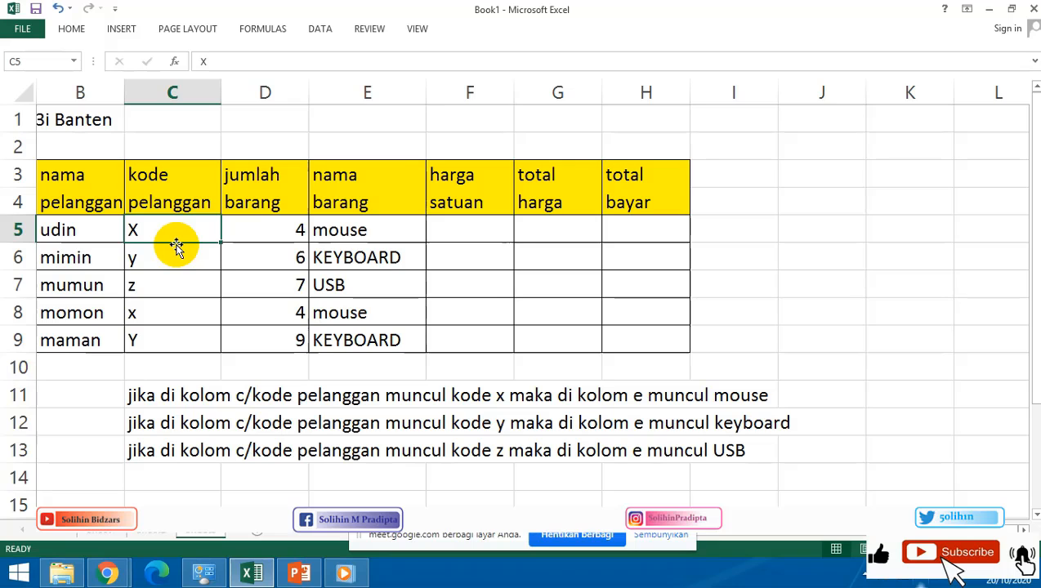
type("a")
key("Return")
key("Up")
key("Down")
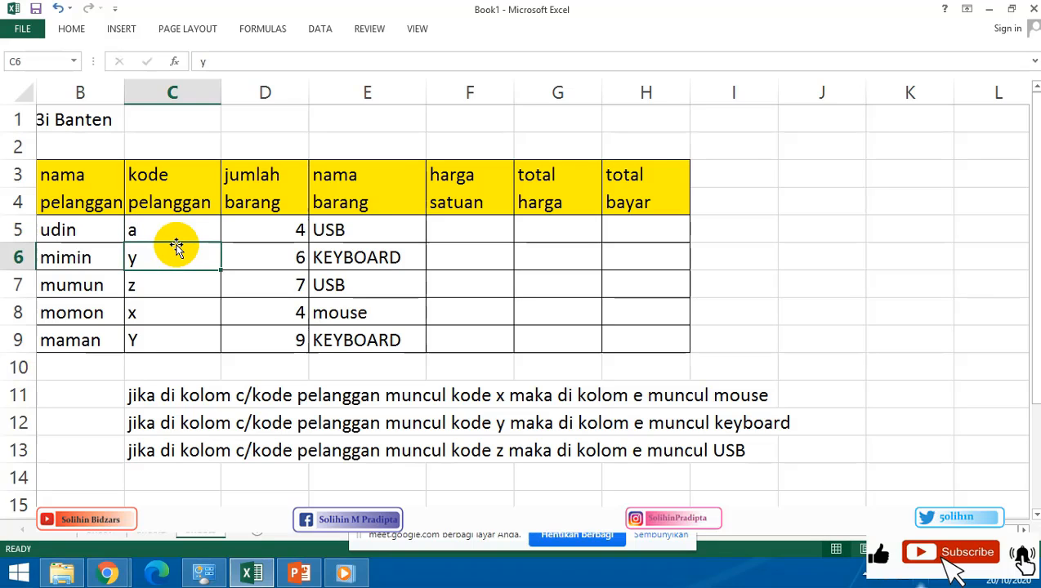
Highlight the third rule note in C13:I13 with yellow fill.
left_click(142, 447)
left_click_drag(142, 448, 723, 449)
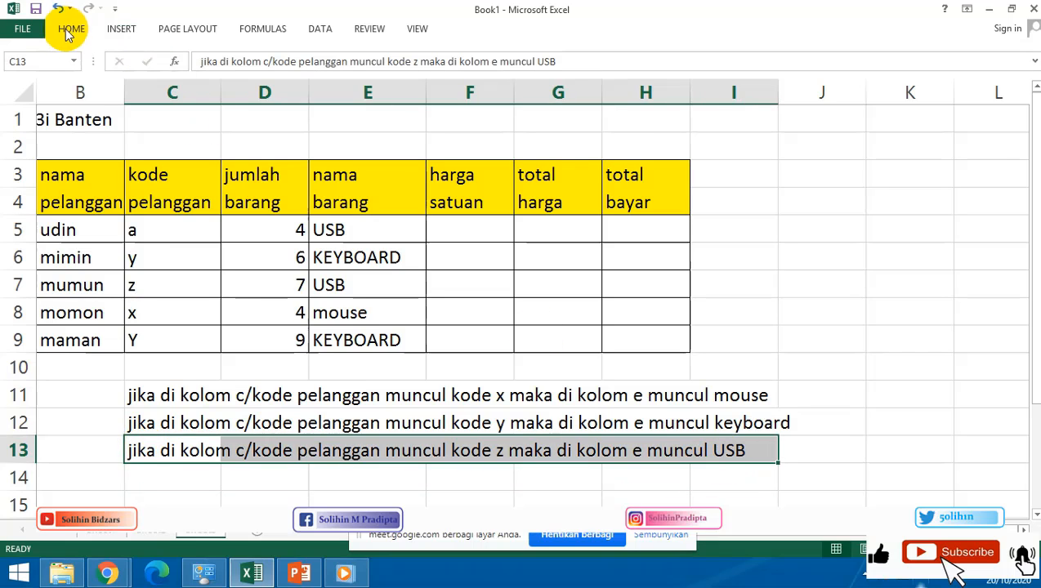
left_click(232, 79)
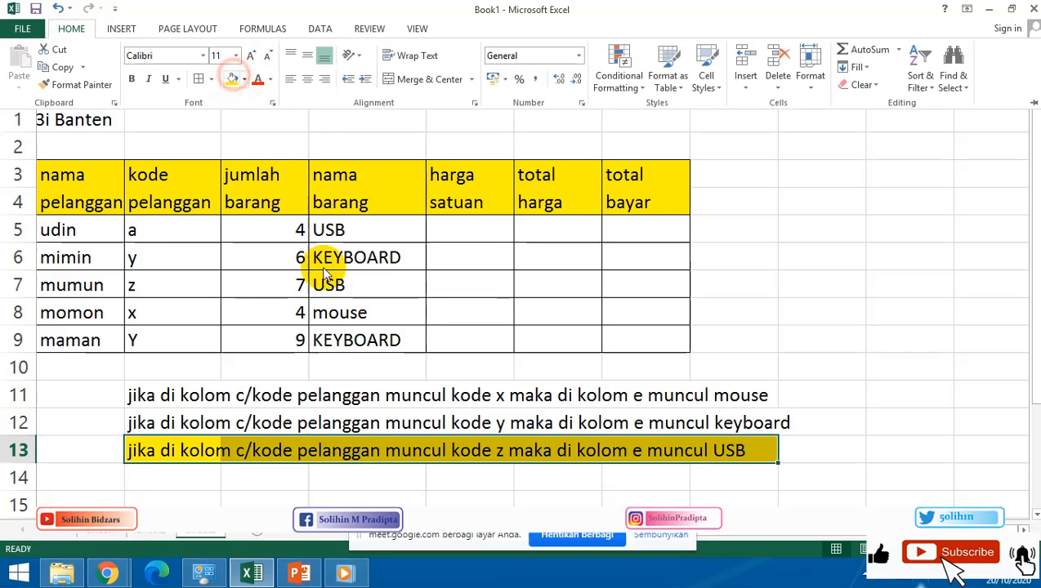
left_click(313, 479)
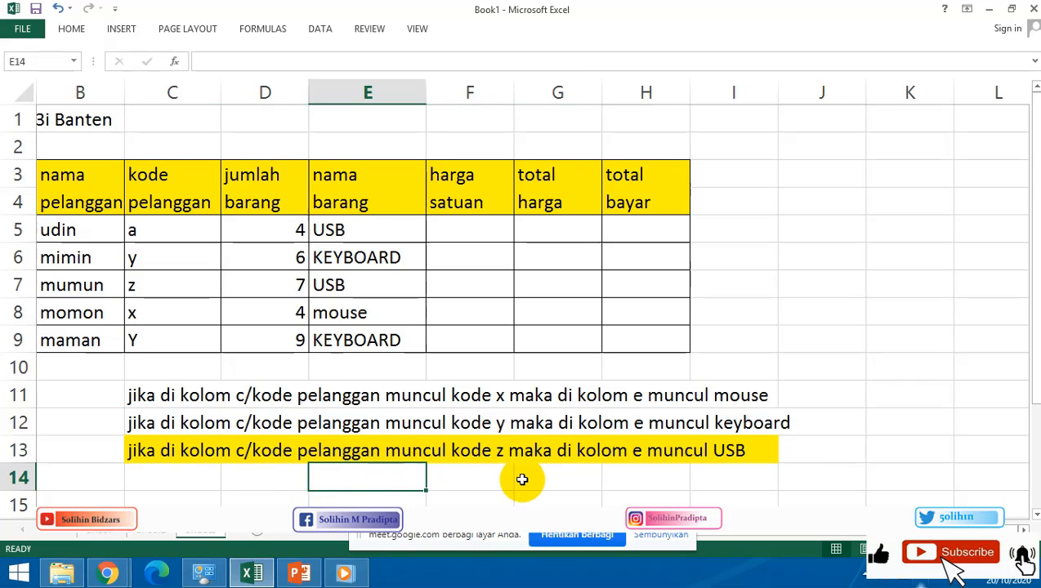
Edit the rule note in C13, replacing the code "z" with "selain x dan y".
left_click(133, 452)
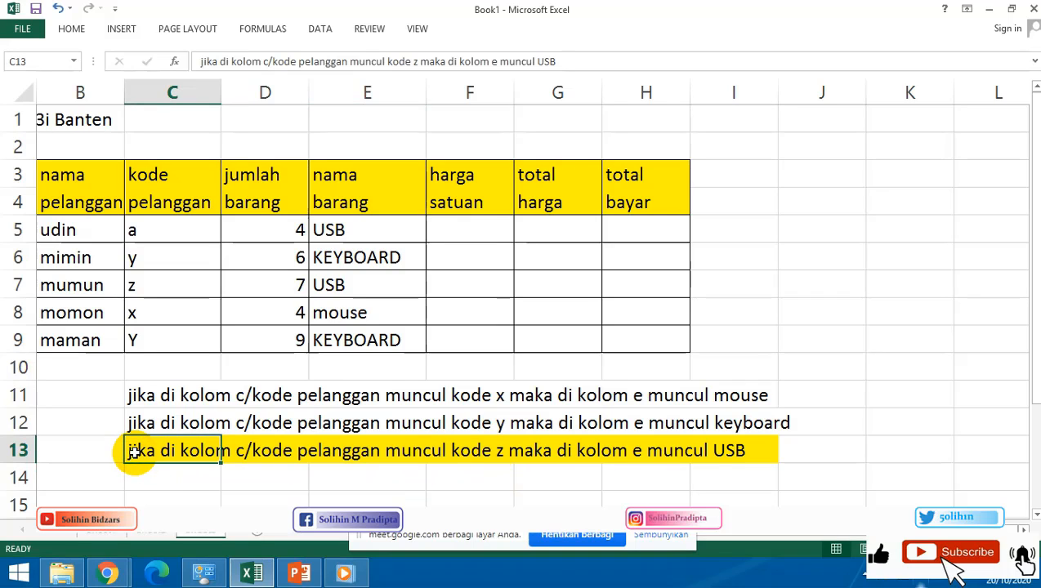
double_click(134, 452)
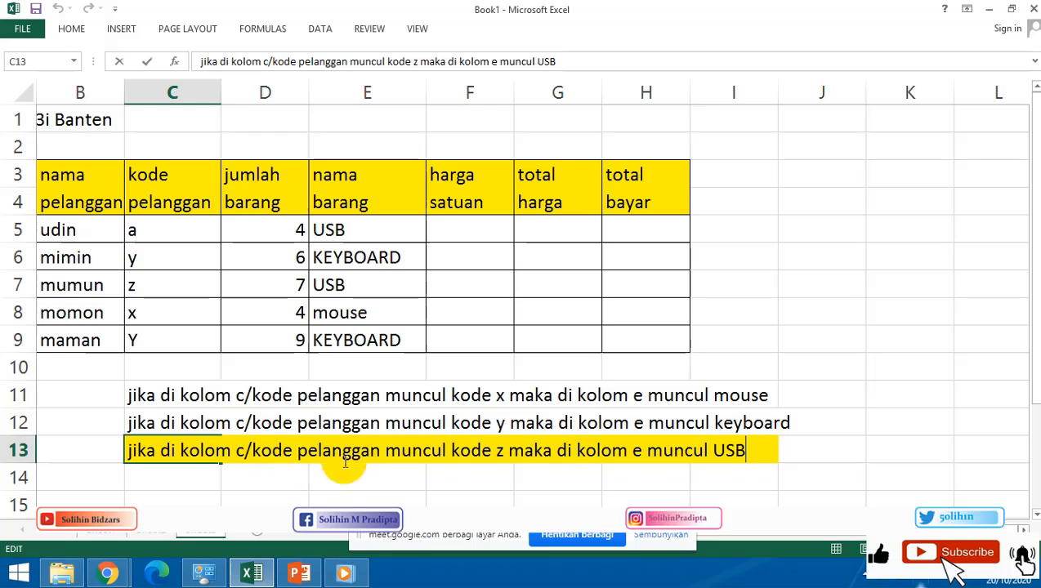
left_click(496, 454)
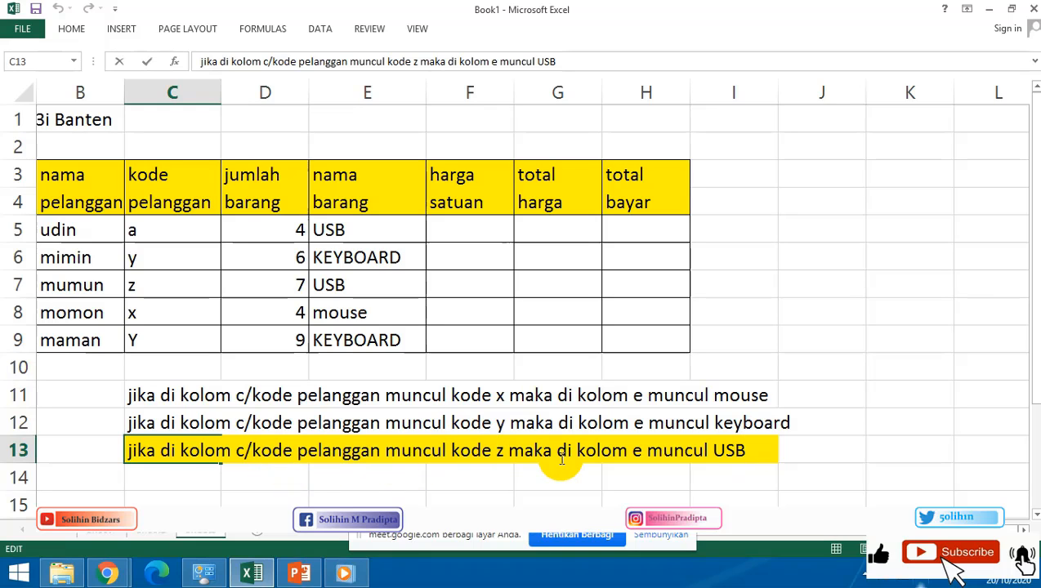
key("Delete")
type("selain ")
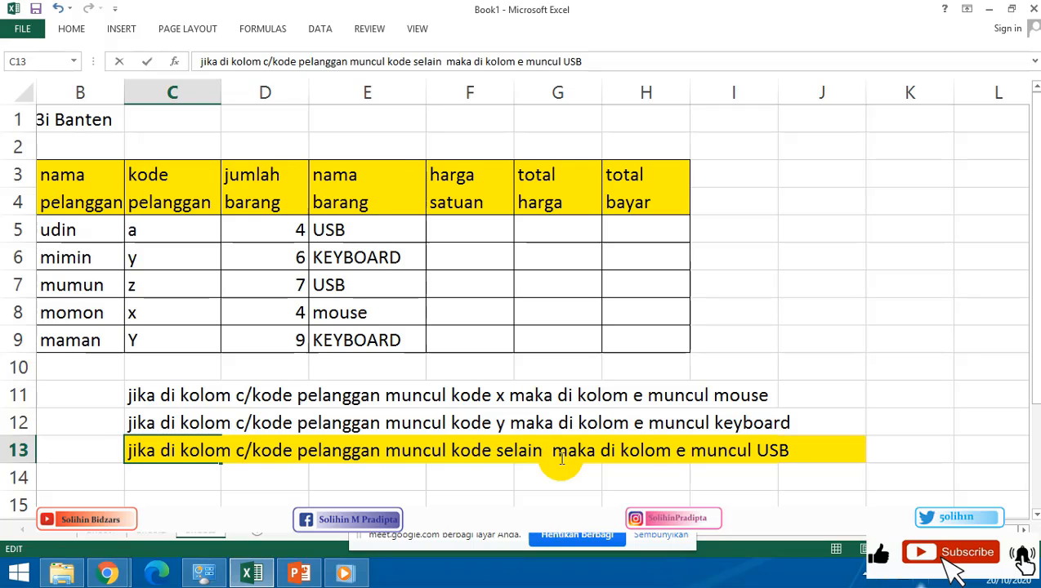
type("x dan ")
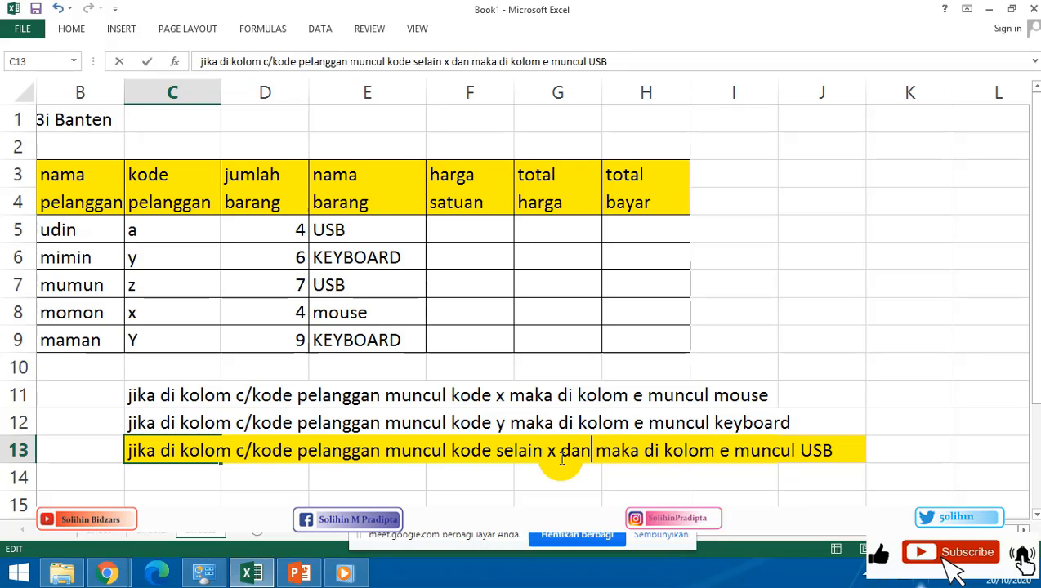
type("y")
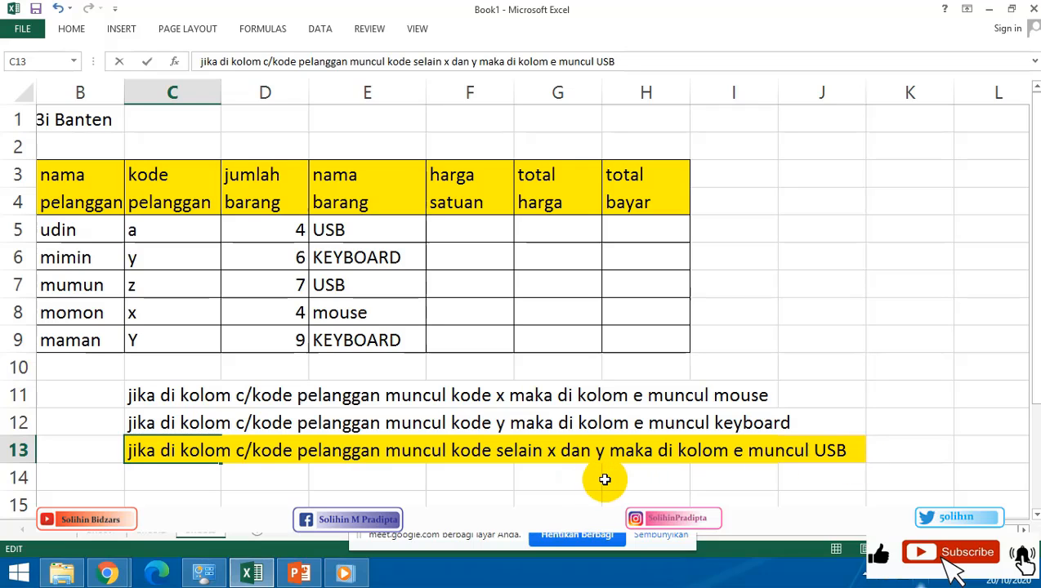
left_click(907, 449)
left_click(702, 307)
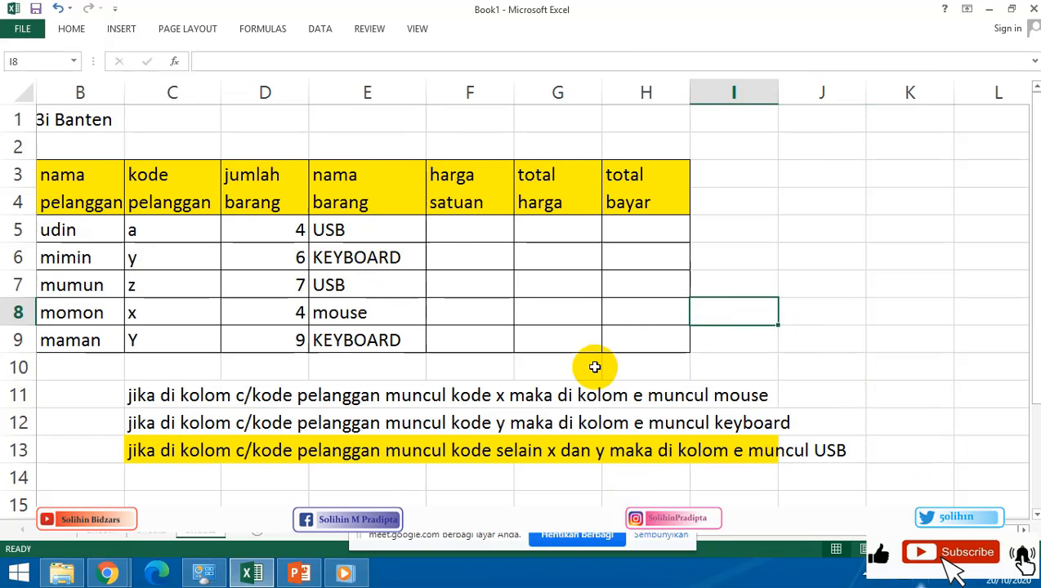
Insert a third nested IF testing for code "z" ahead of the "USB" result in the E5 formula.
left_click(386, 231)
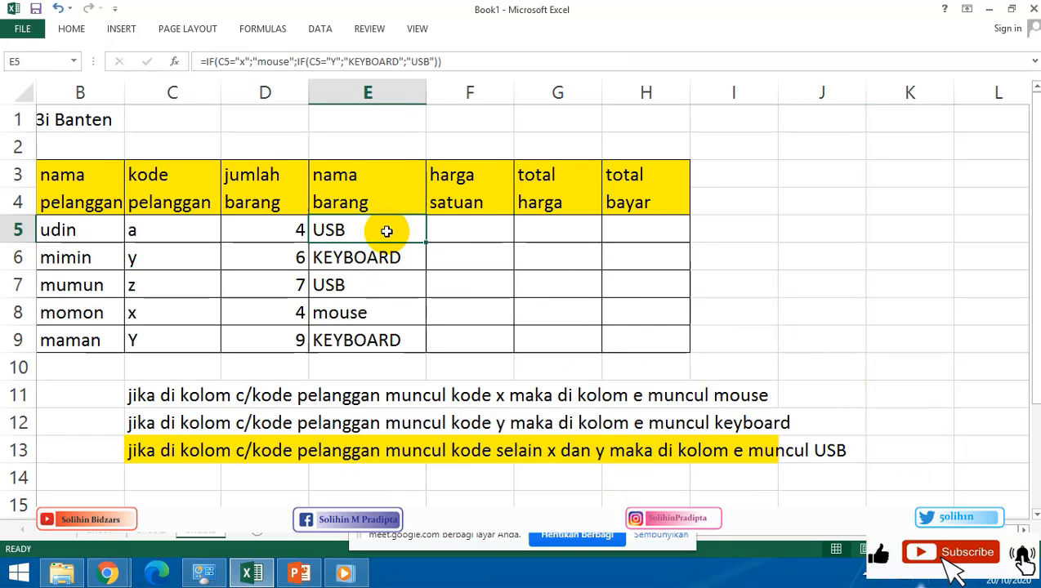
double_click(387, 231)
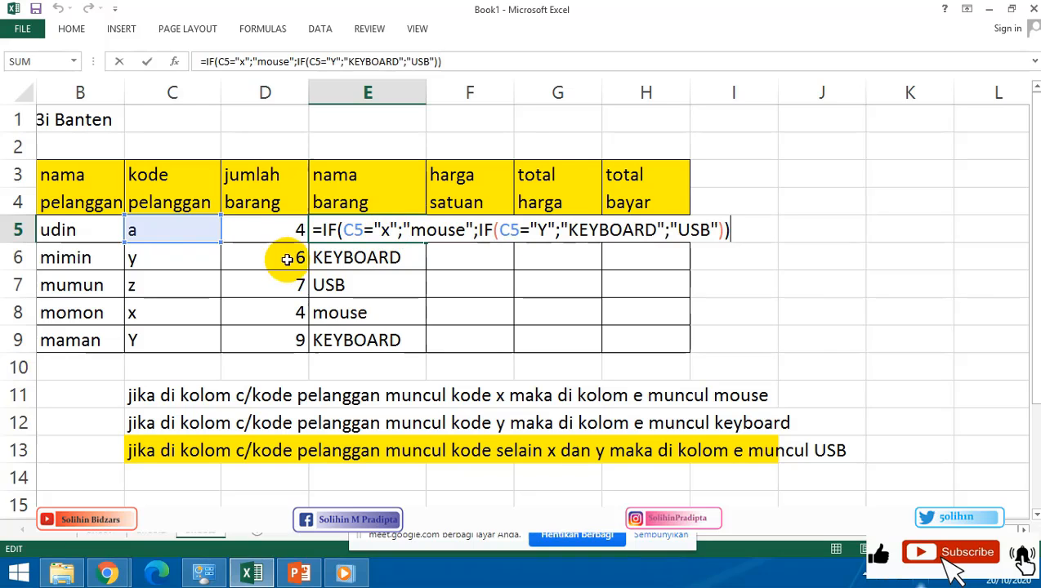
left_click(704, 235)
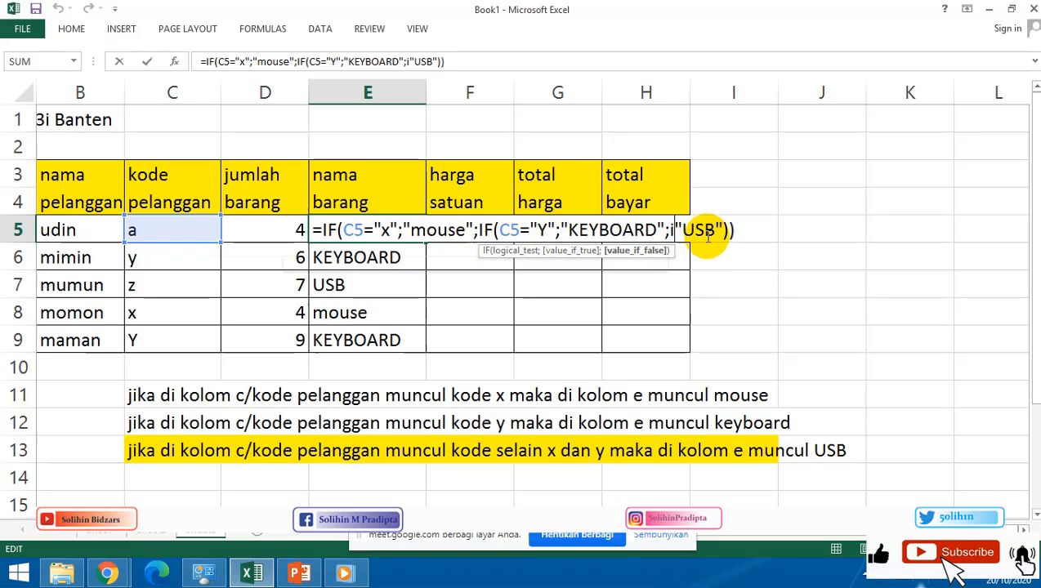
type("if")
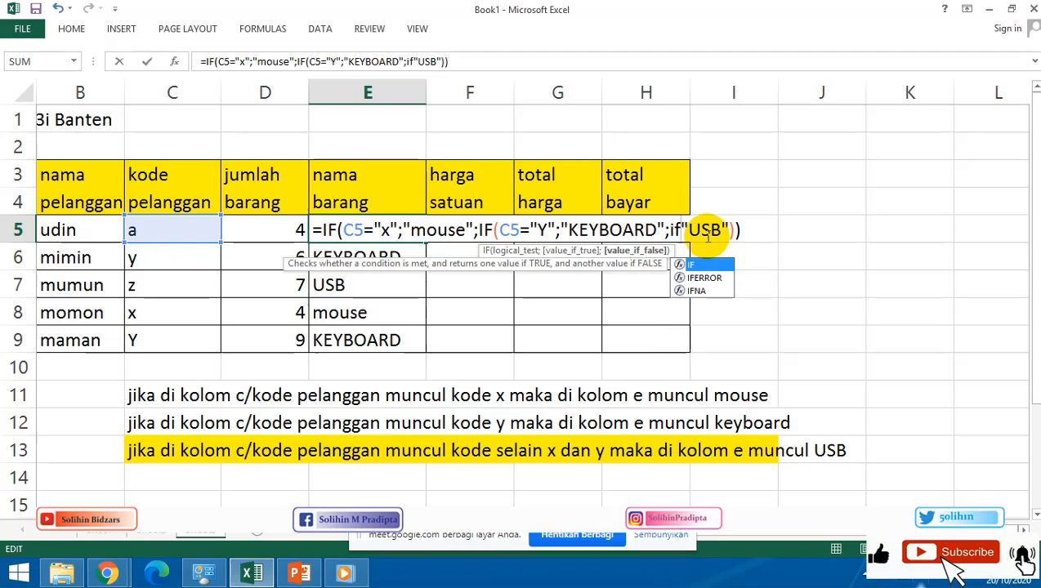
type("(")
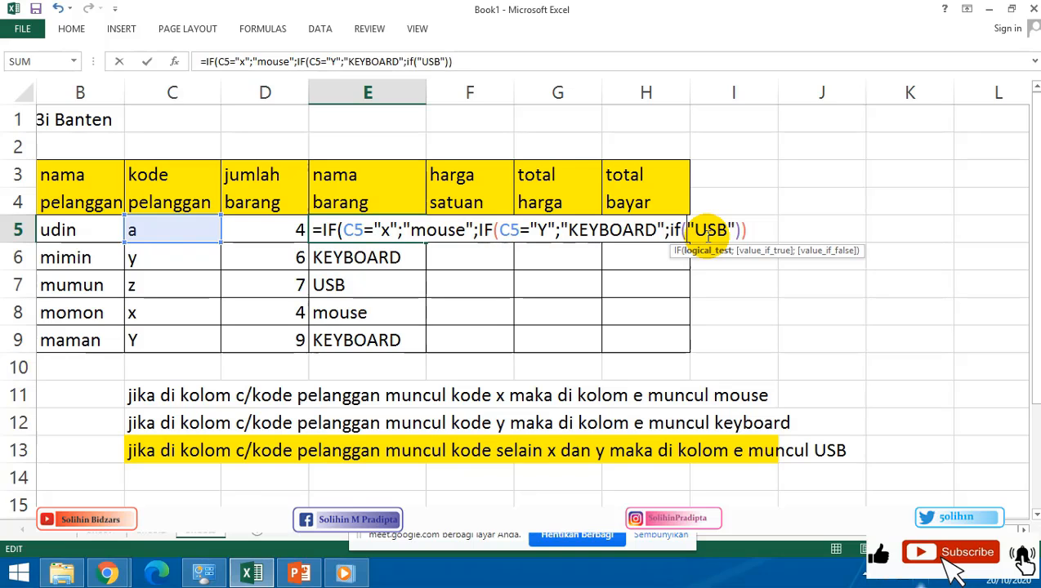
type("=z")
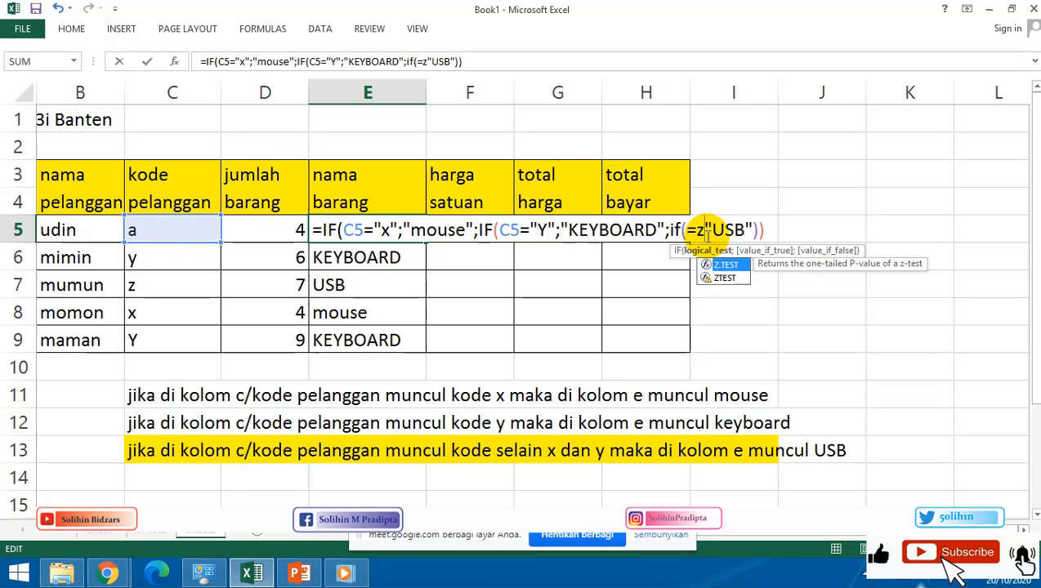
key("Left")
type("\"")
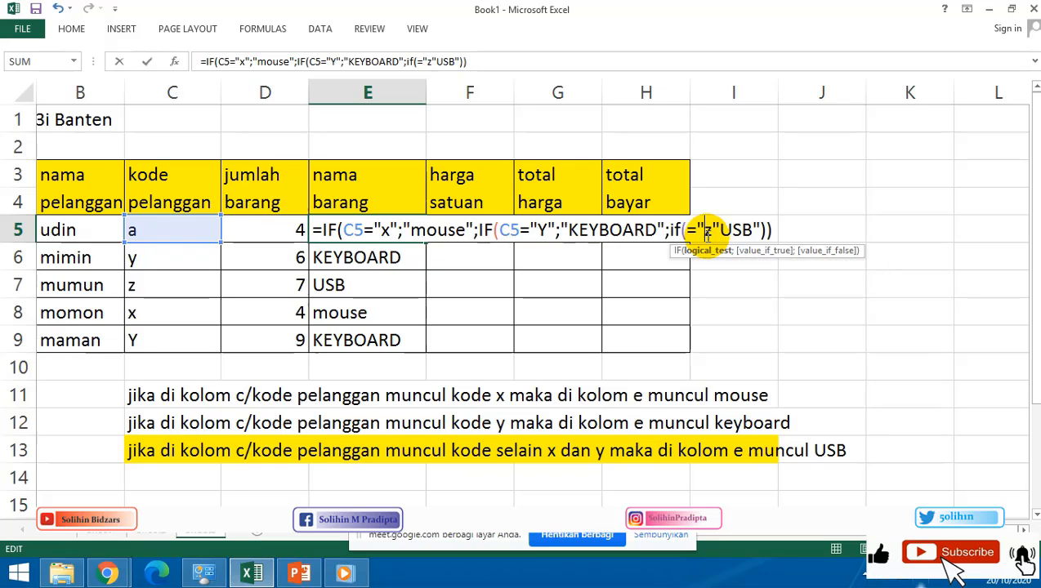
key("Right")
type("\"")
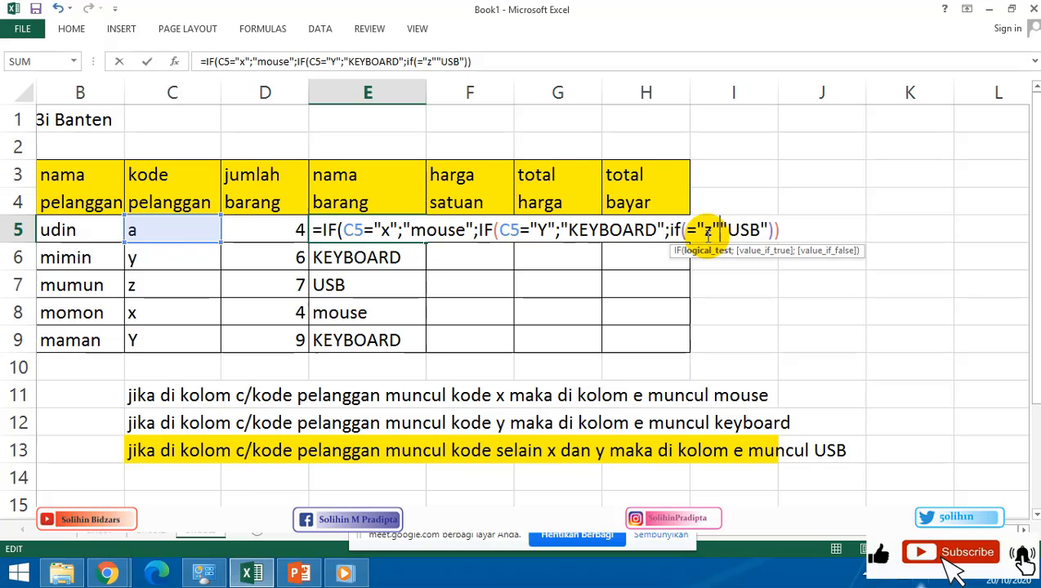
type(";")
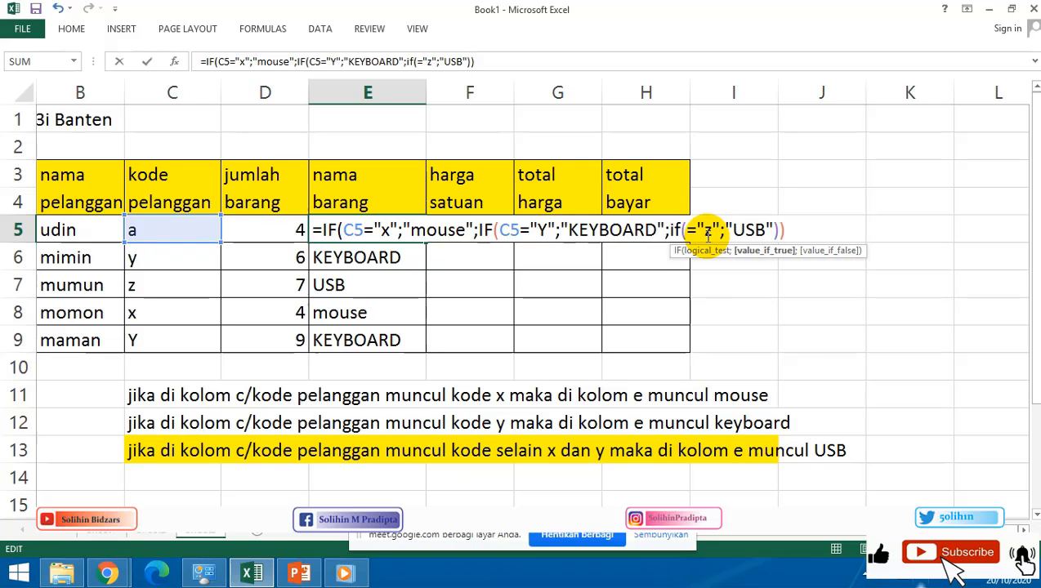
Complete the nested formula in E5 with an extra closing parenthesis and the missing C5 reference in the "z" condition.
left_click(804, 233)
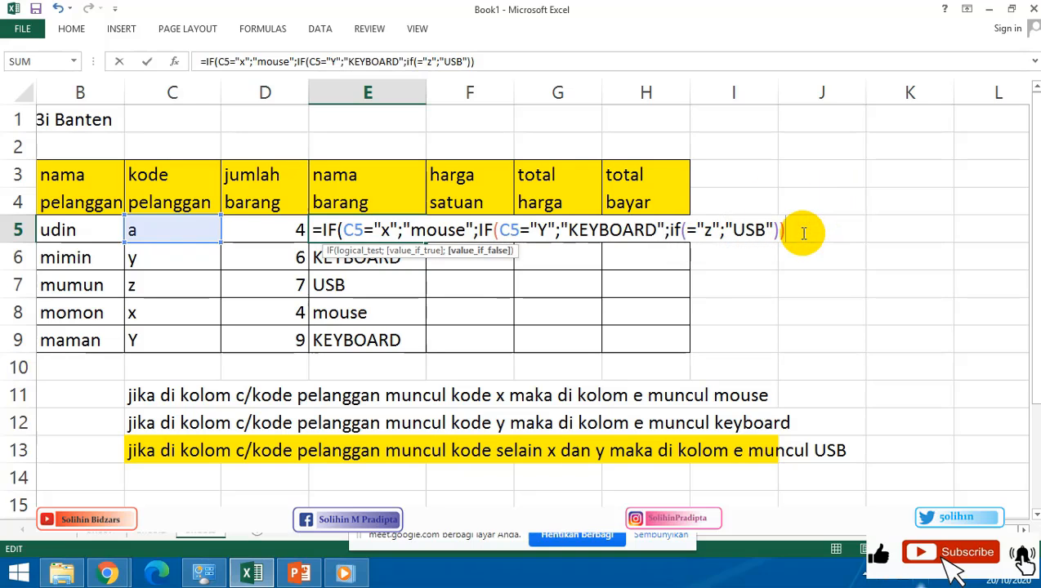
type("(")
key("BackSpace")
type(")")
key("Return")
left_click(518, 369)
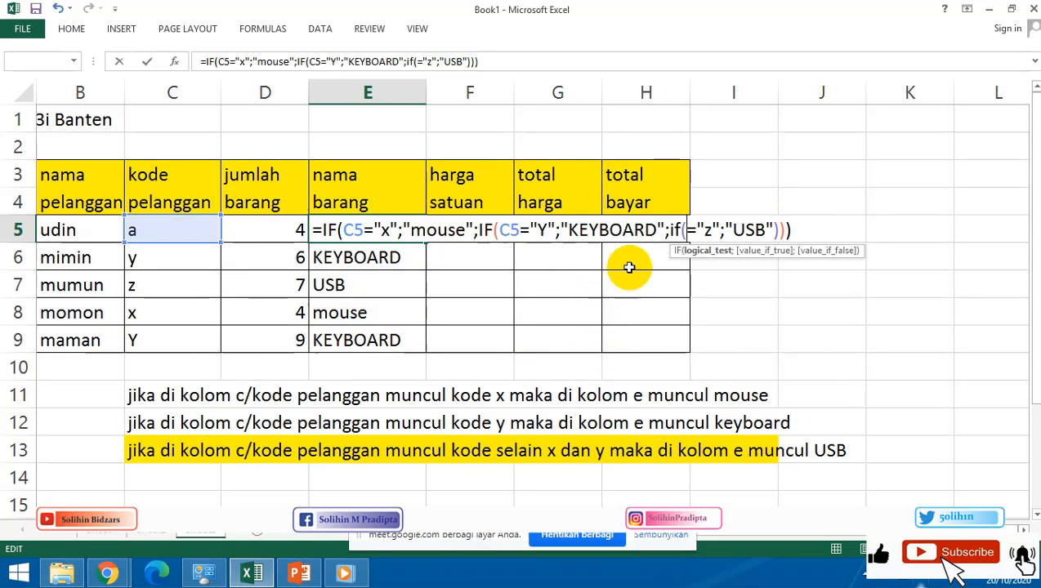
left_click(687, 232)
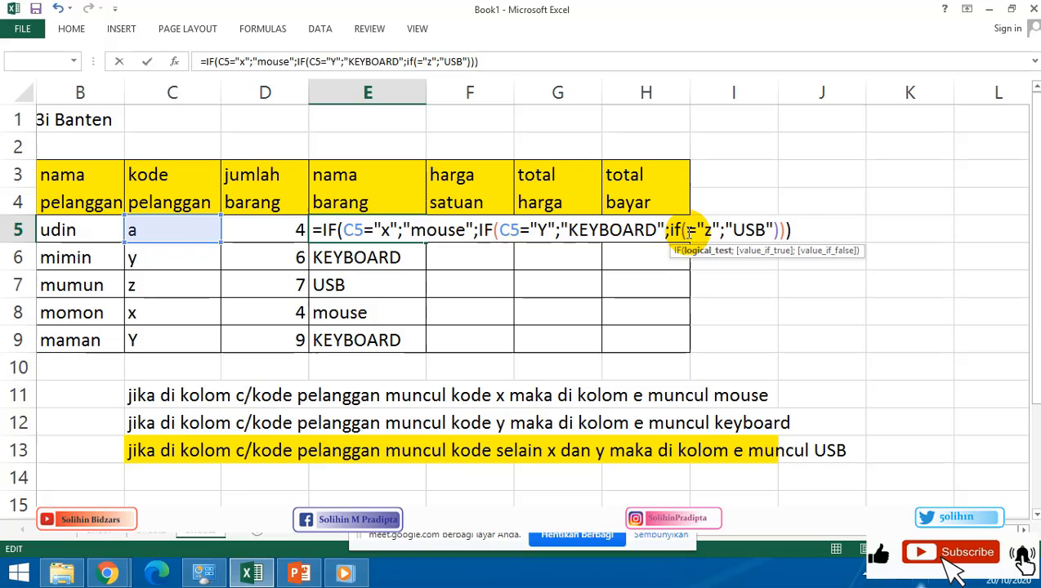
type("C5")
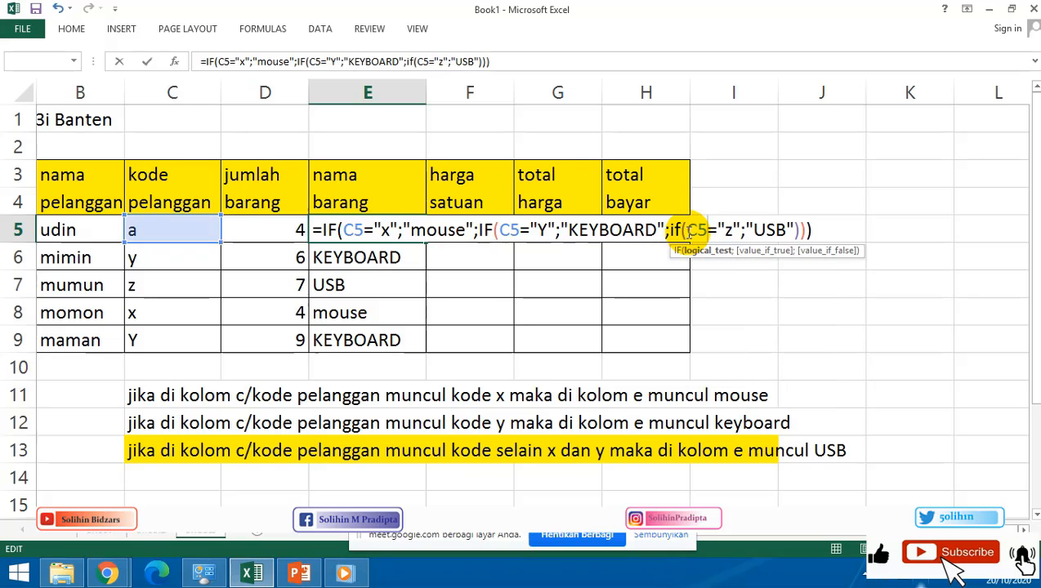
key("Return")
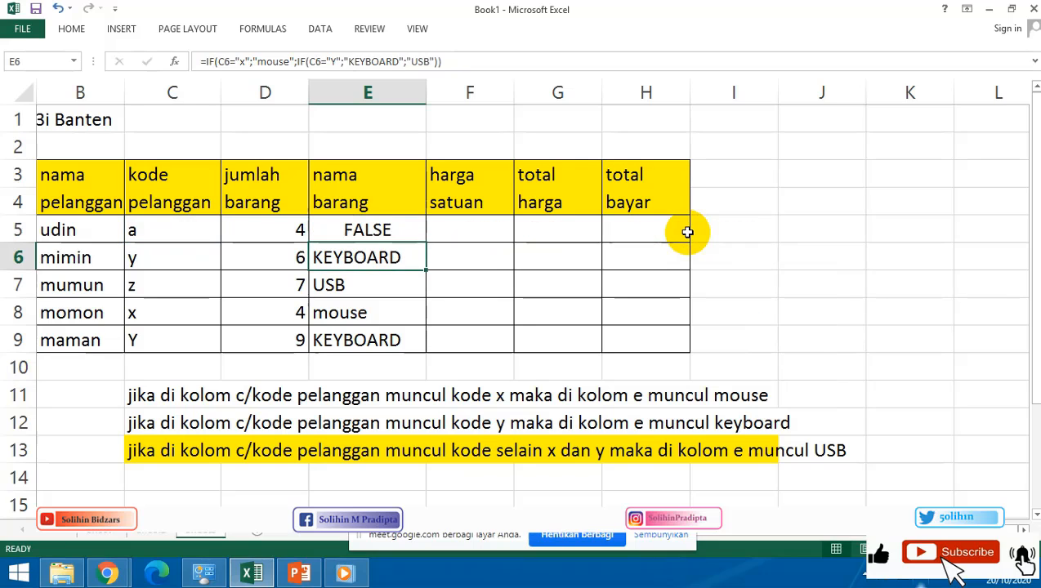
Test the extended E5 formula by entering the kode pelanggan z and then s in C5.
left_click(491, 276)
left_click(402, 235)
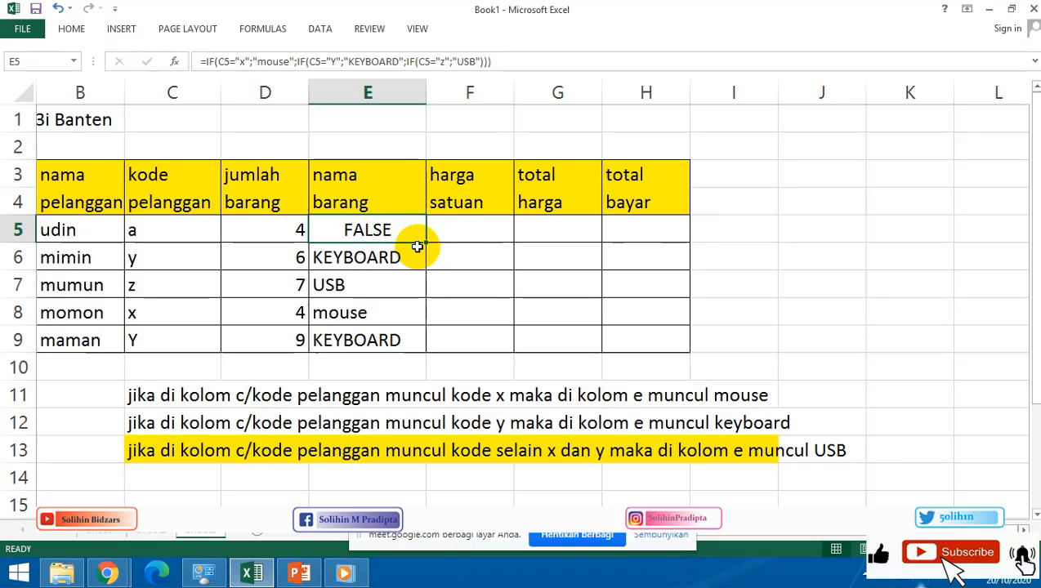
left_click(170, 232)
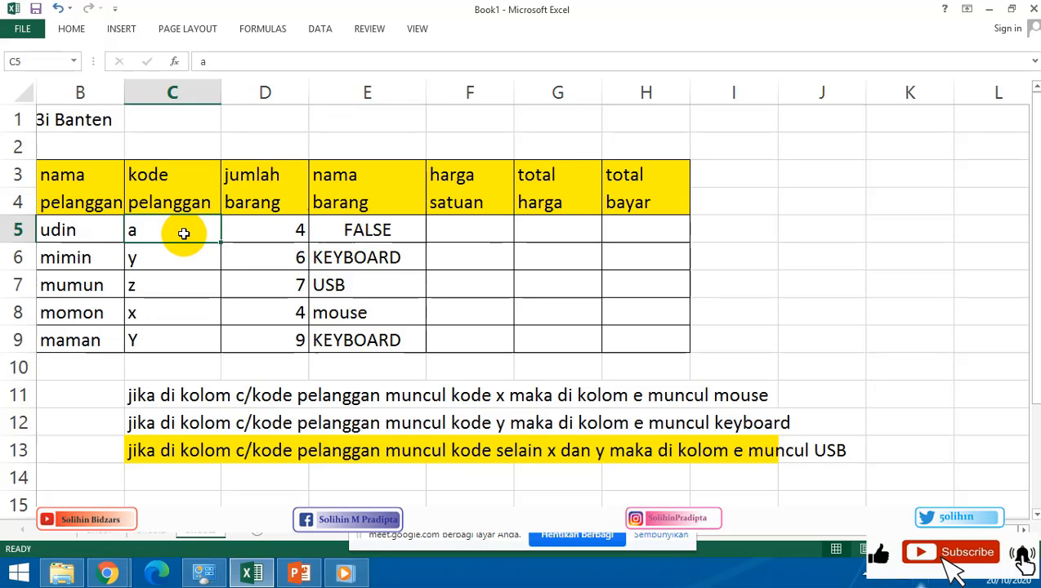
type("z")
key("Return")
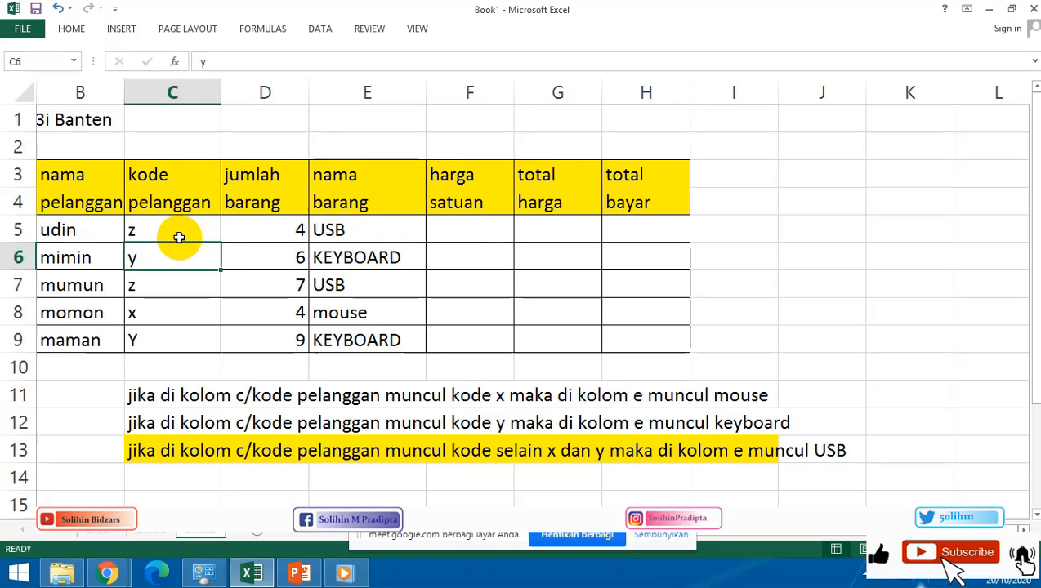
left_click(179, 231)
type("s")
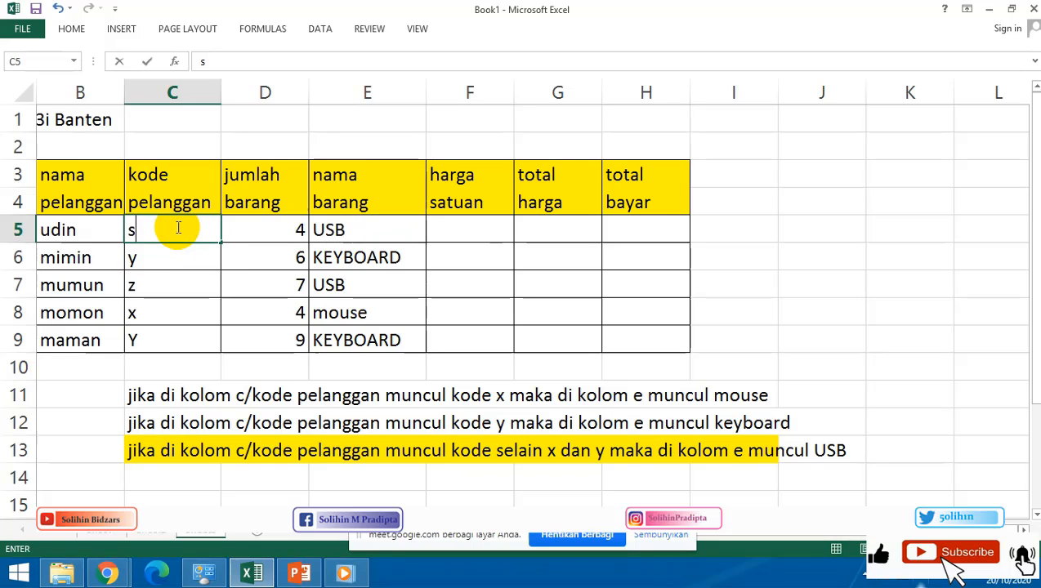
key("Return")
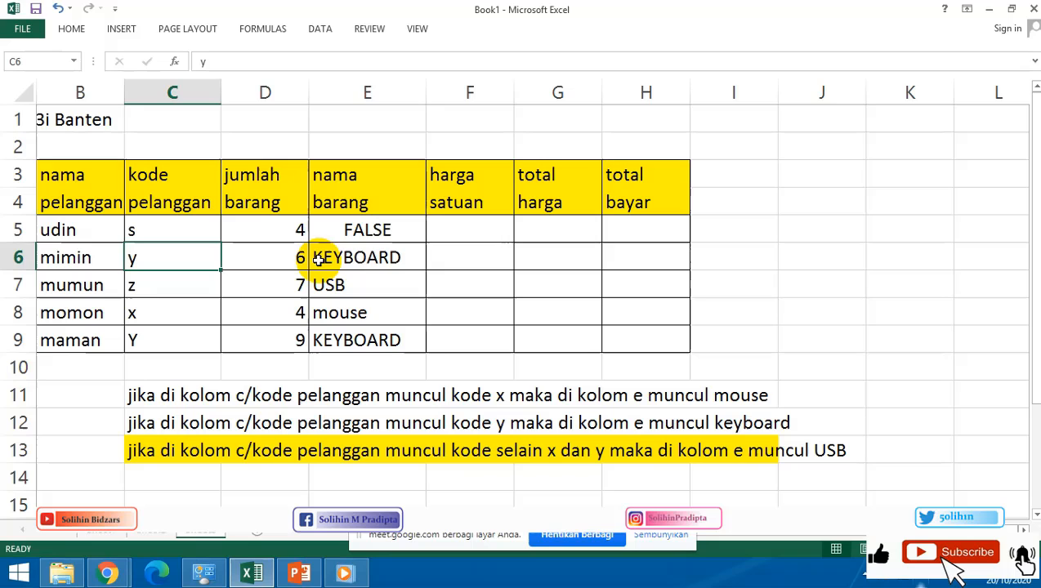
Examine the third IF condition in the E5 formula without changing it.
left_click(383, 231)
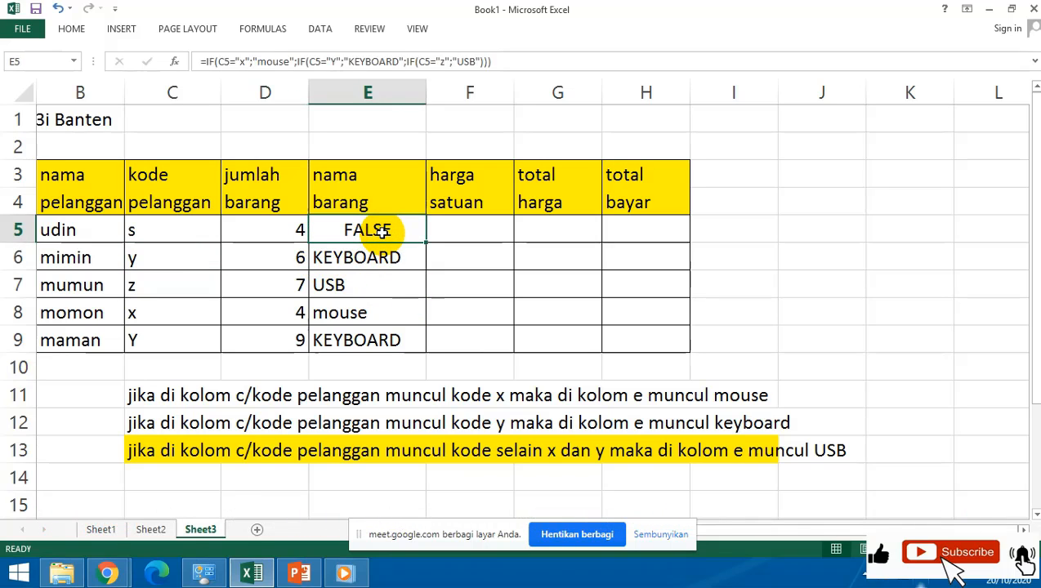
double_click(383, 231)
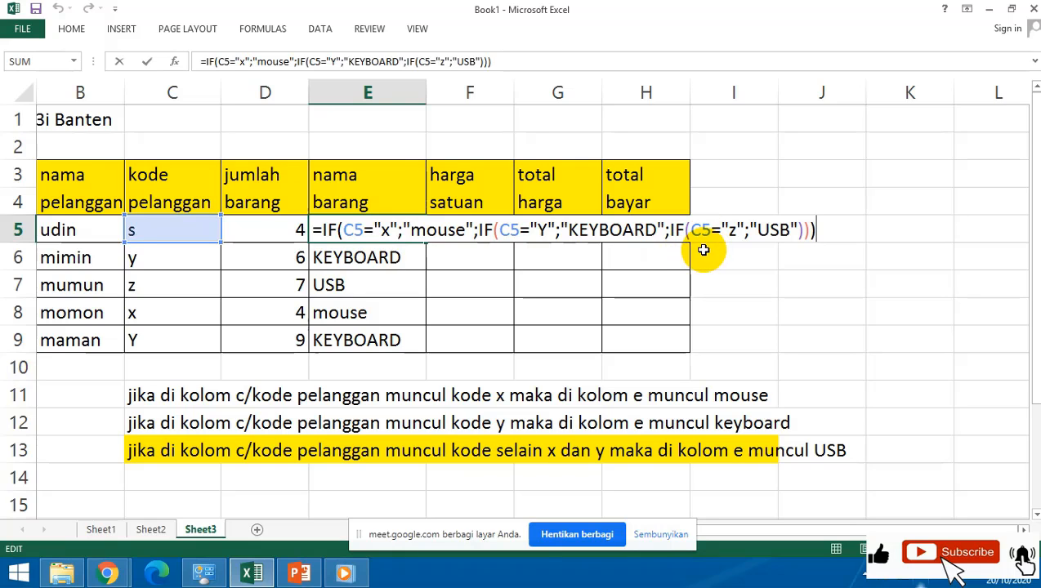
left_click(670, 231)
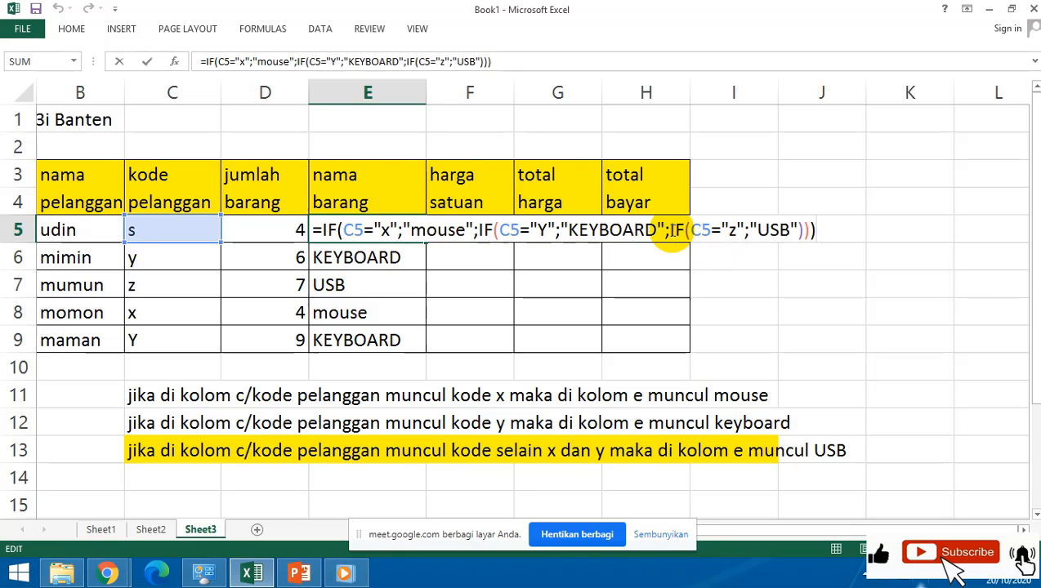
left_click_drag(702, 231, 817, 230)
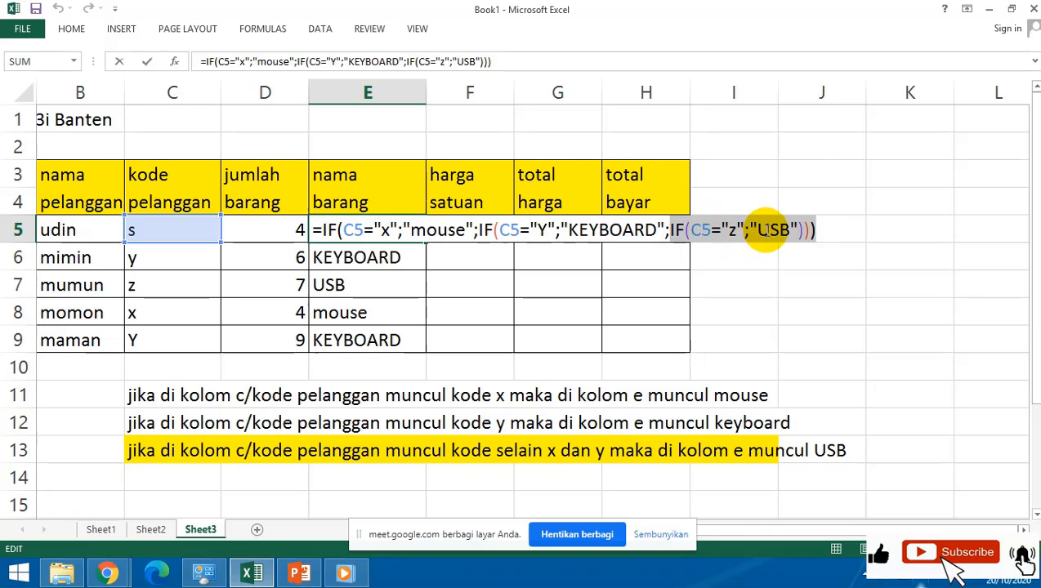
key("Escape")
left_click(641, 268)
Set the kode pelanggan in C5 to z and review the complete nested IF formula in E5.
left_click(205, 229)
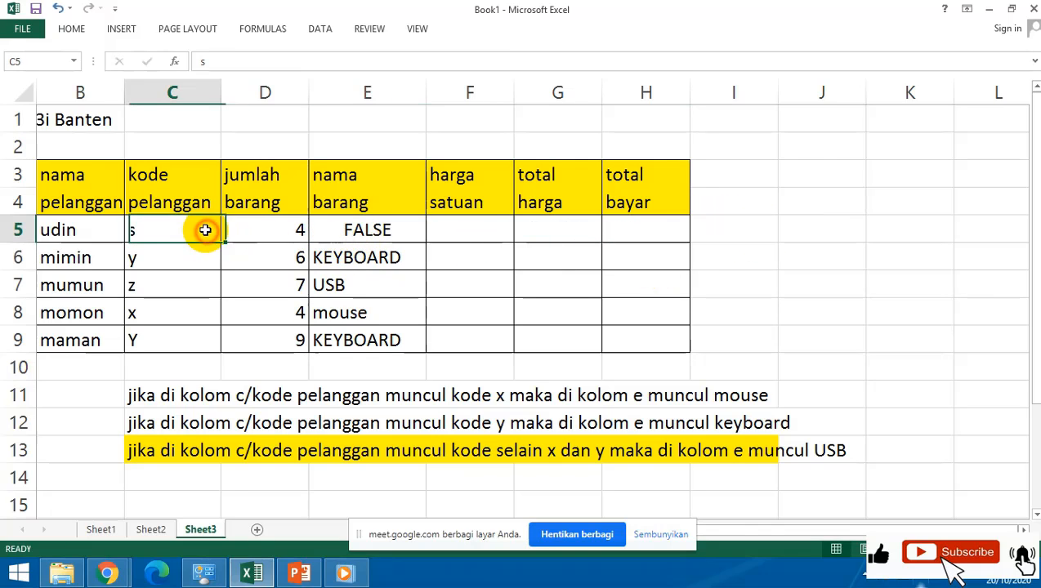
type("z")
key("Return")
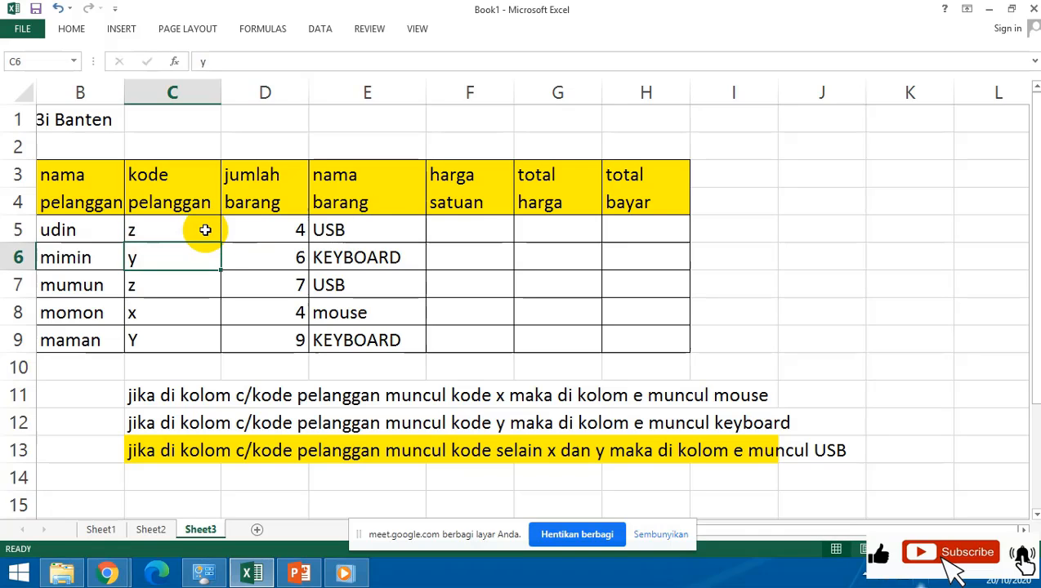
left_click(205, 230)
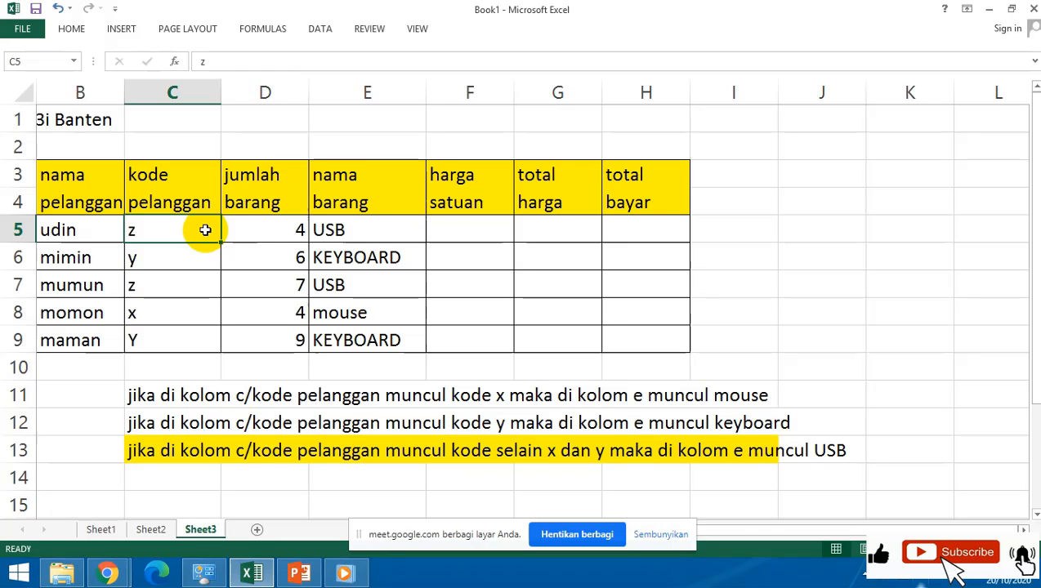
left_click(357, 230)
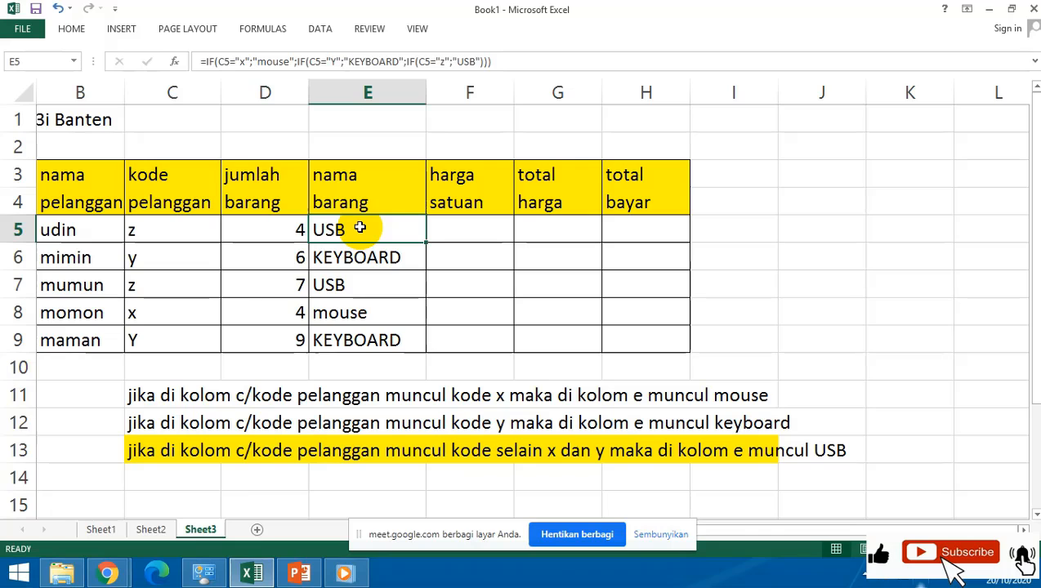
double_click(359, 229)
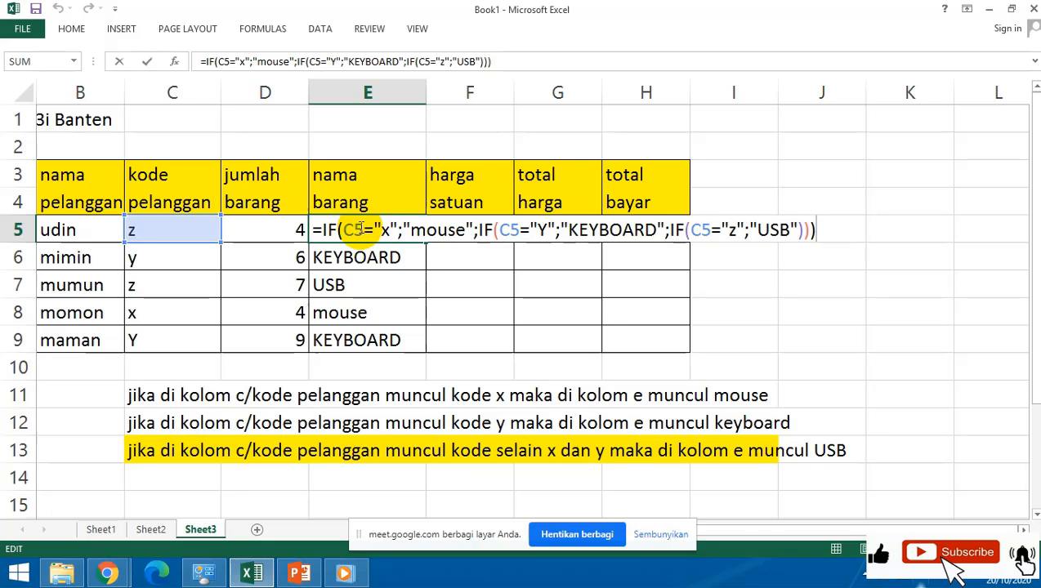
key("Return")
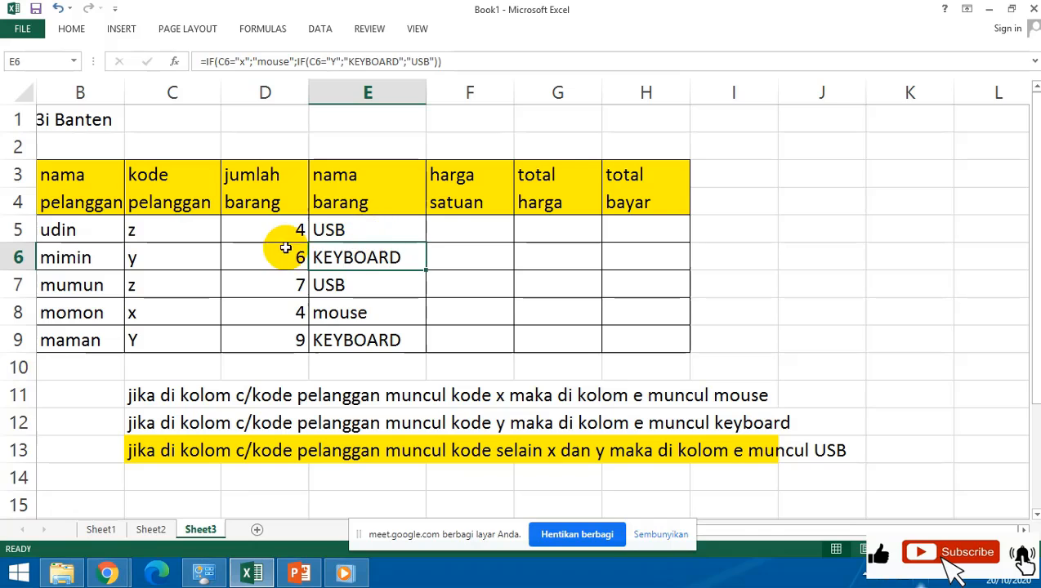
left_click(548, 260)
left_click(487, 220)
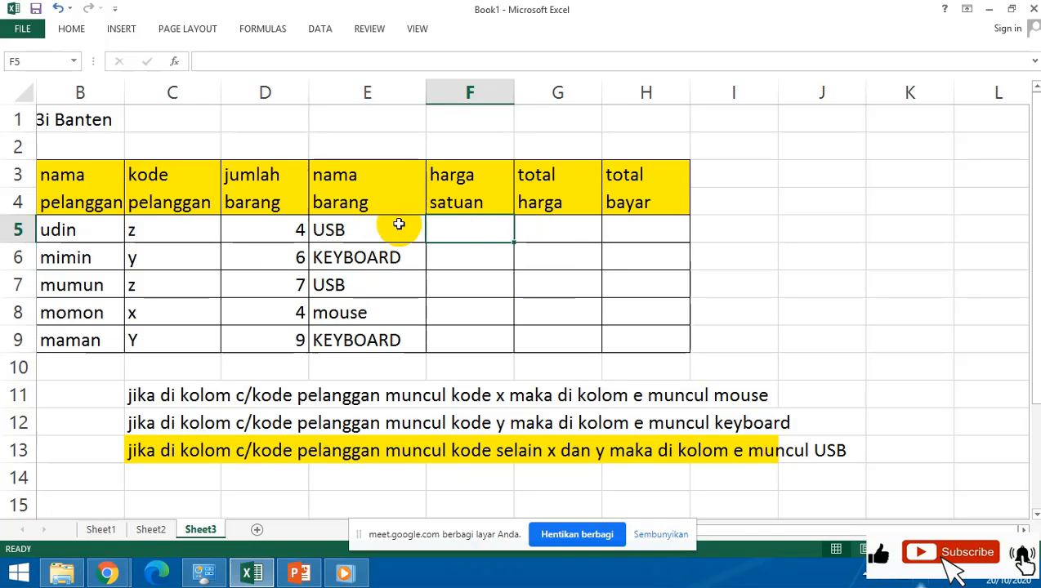
Switch to the Google Meet window in Chrome and admit the participant waiting to join the meeting.
left_click(107, 572)
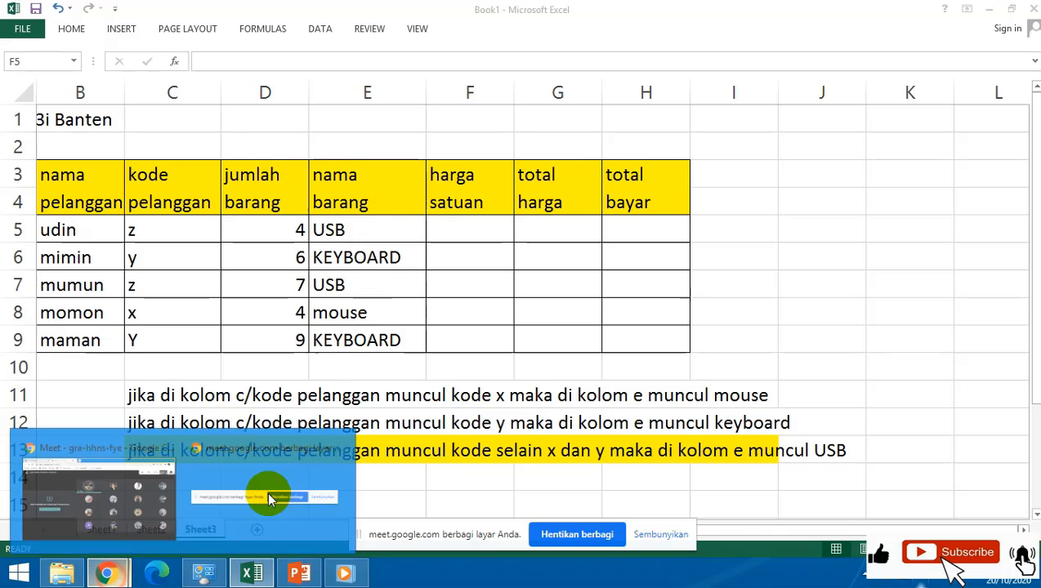
left_click(278, 489)
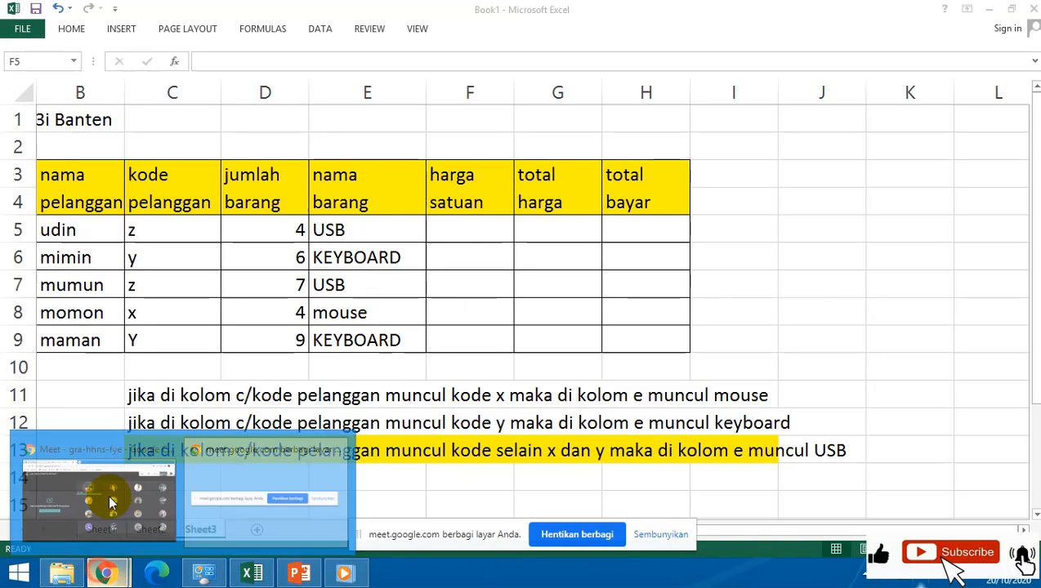
left_click(114, 570)
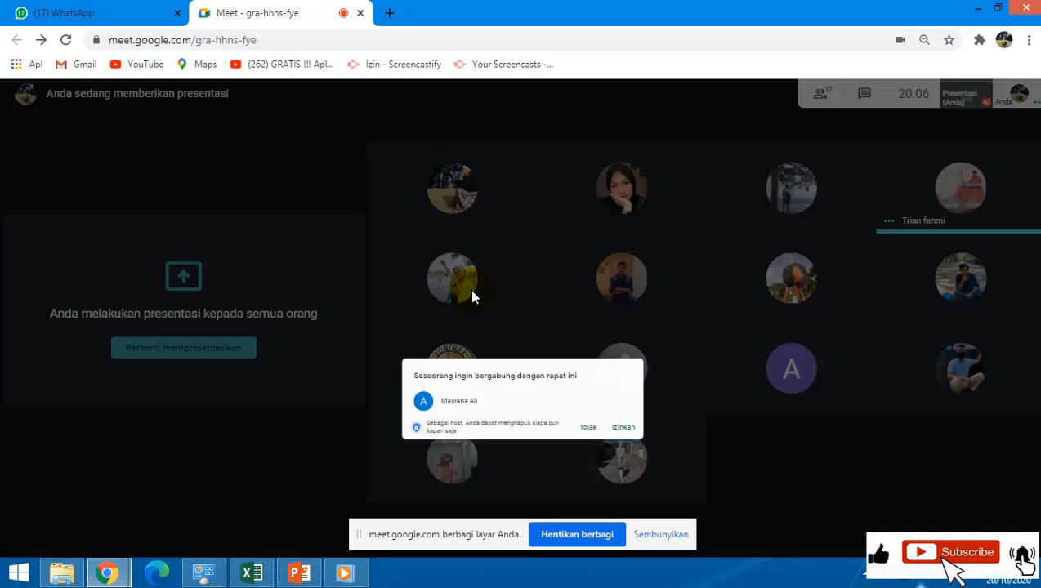
left_click(621, 427)
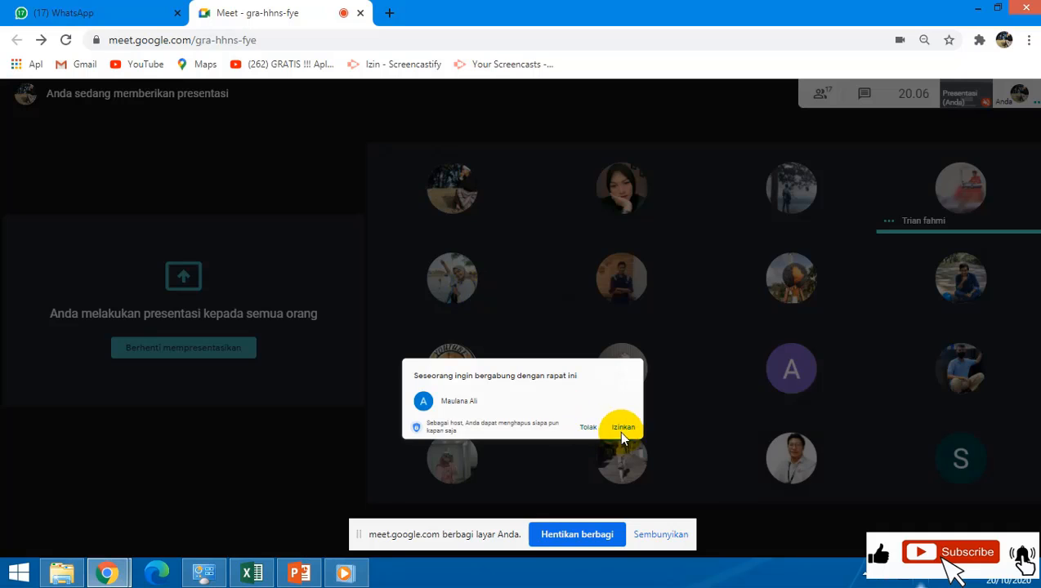
left_click(648, 354)
left_click(650, 354)
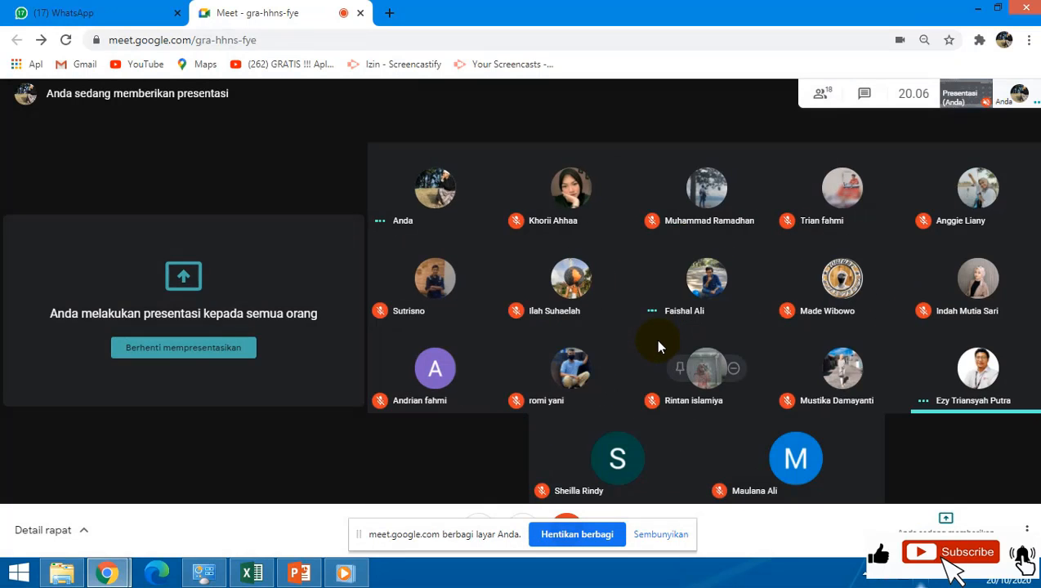
Switch back to the Excel workbook and look over the item name rules in C11:C13.
left_click(248, 575)
left_click(595, 349)
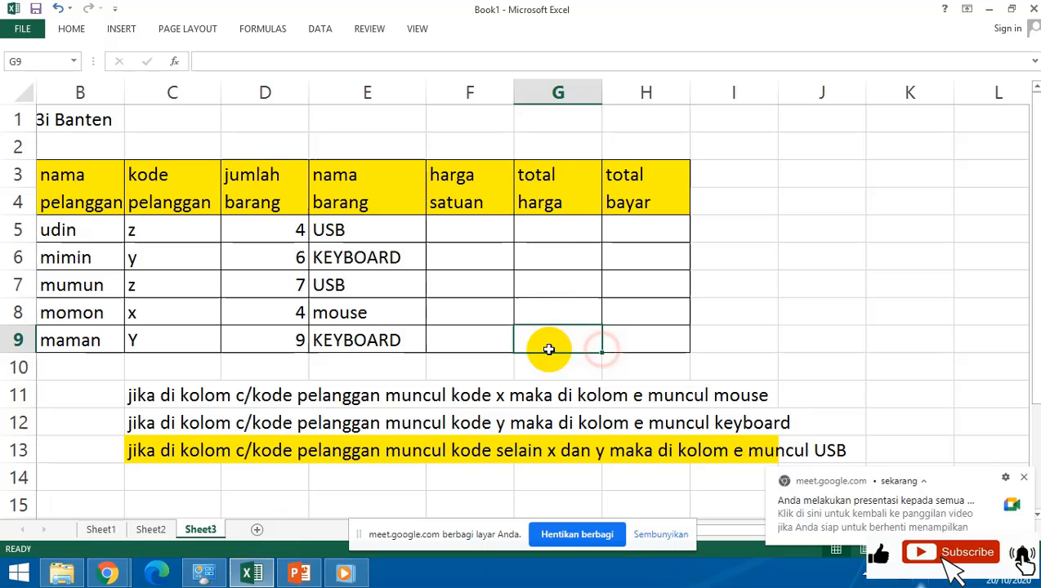
left_click(484, 226)
left_click(423, 379)
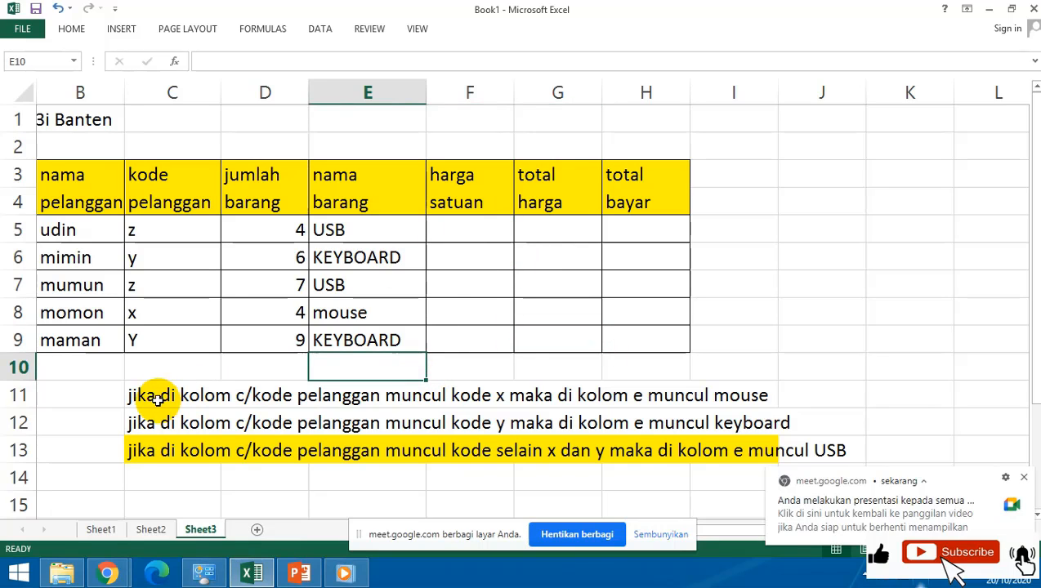
left_click_drag(151, 396, 145, 441)
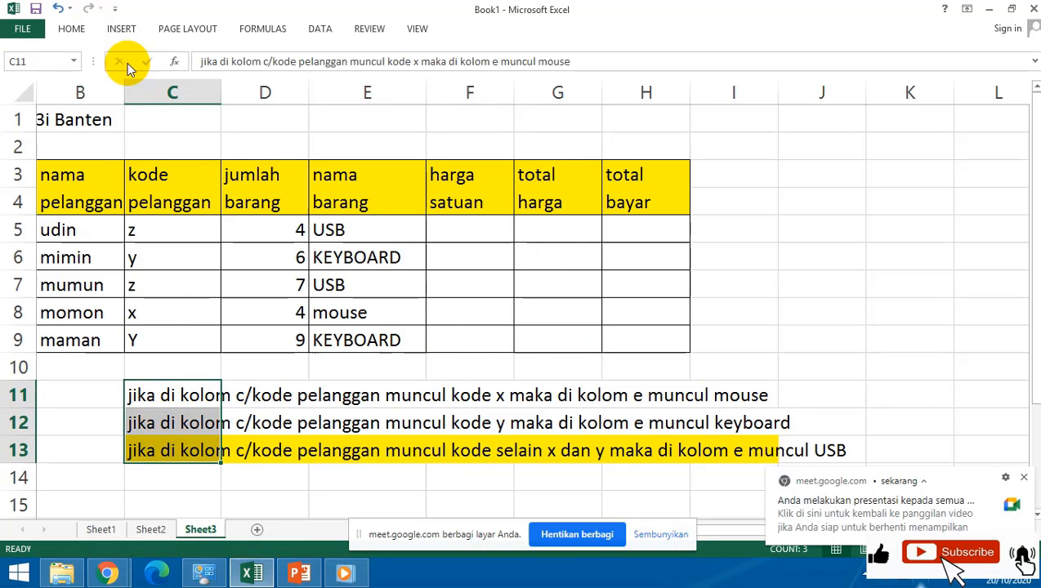
left_click(71, 29)
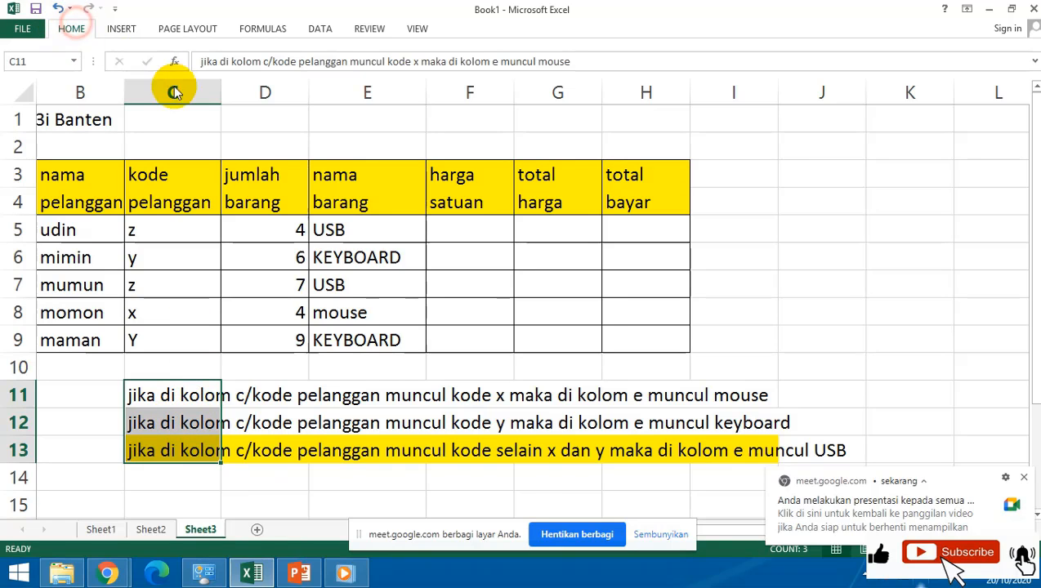
left_click(331, 421)
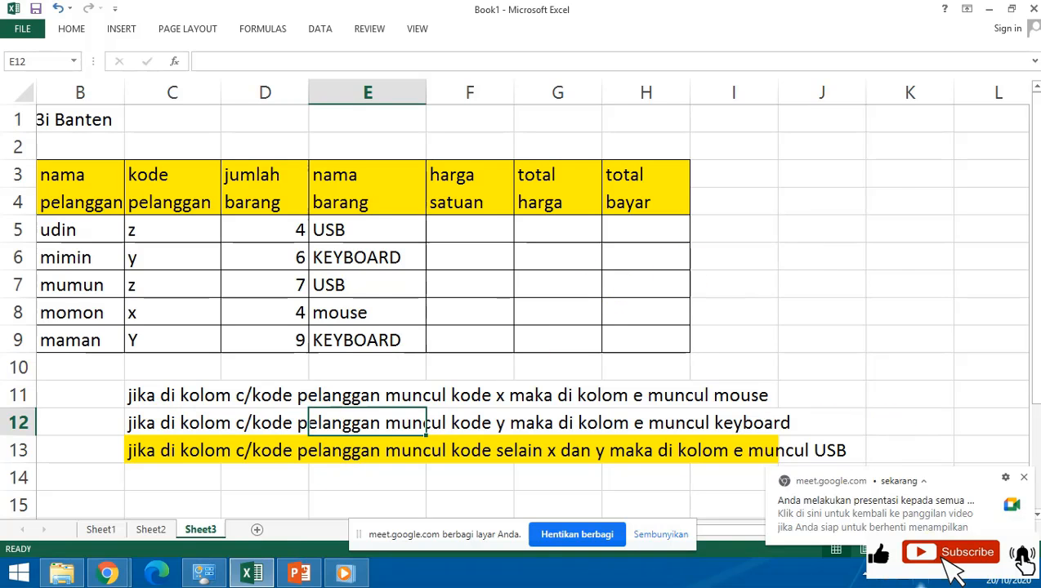
Copy the kode x rule from C11 into C15 as the base for a harga satuan rule.
scroll(523, 295, "down", 1)
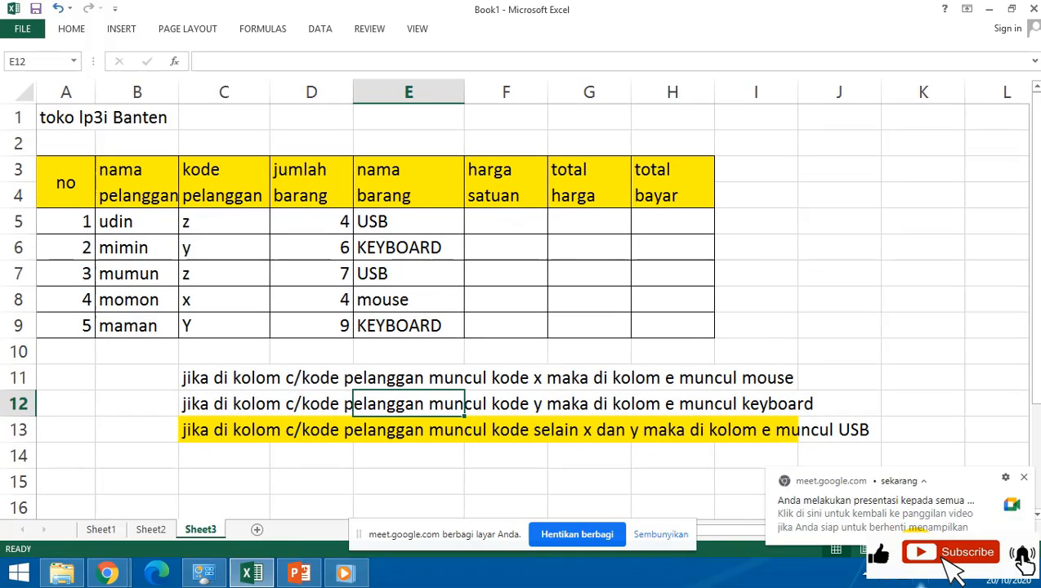
scroll(520, 495, "down", 1)
left_click(221, 455)
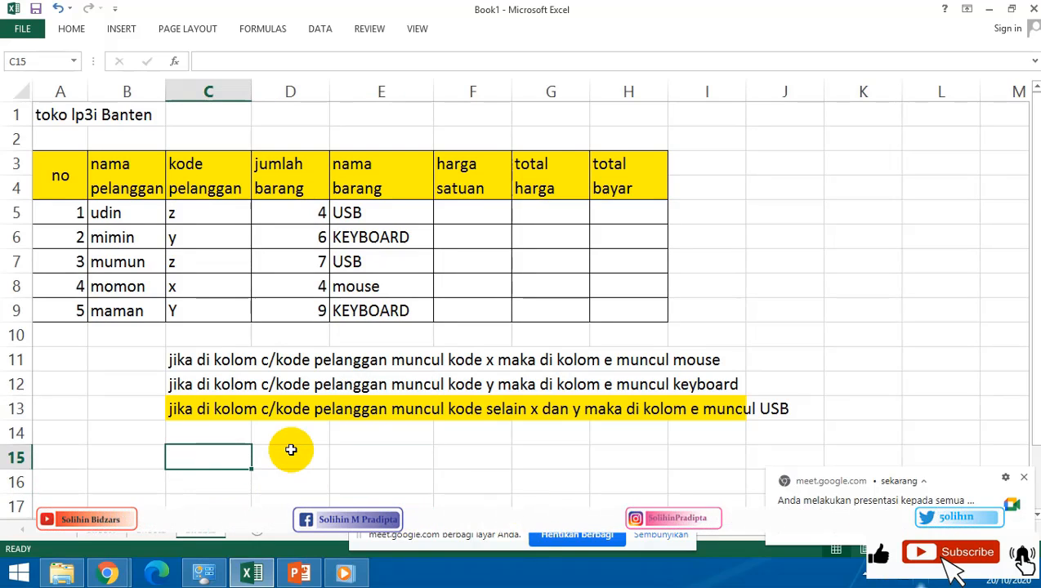
type("jika")
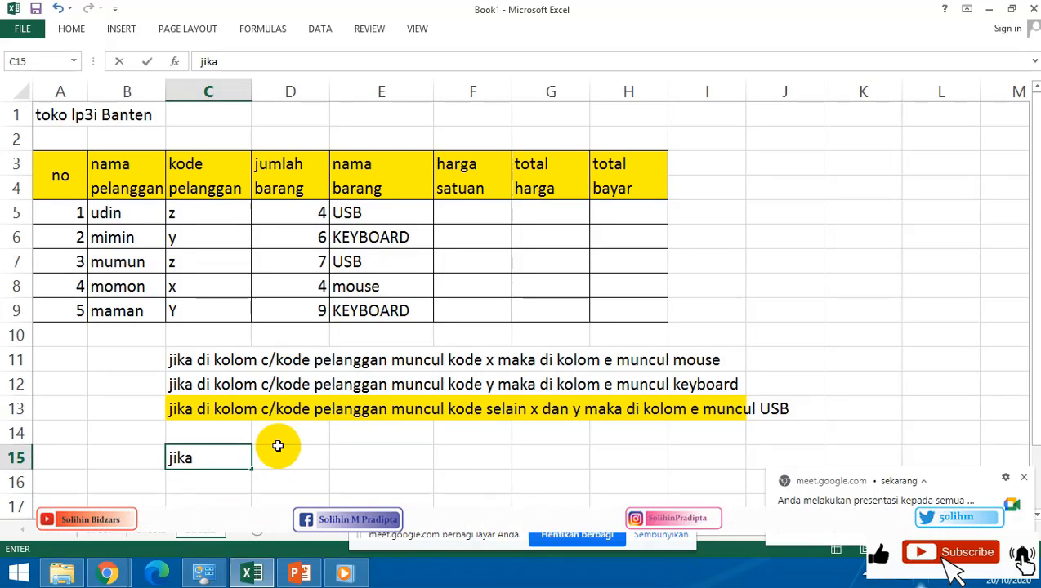
left_click(276, 445)
left_click(176, 357)
key("ctrl+c")
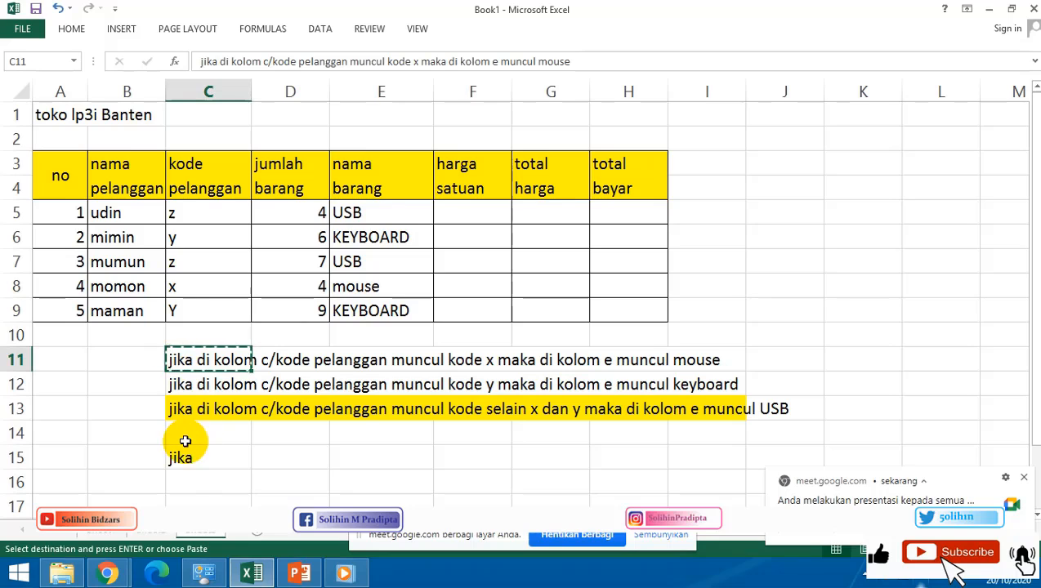
left_click(181, 454)
key("ctrl+v")
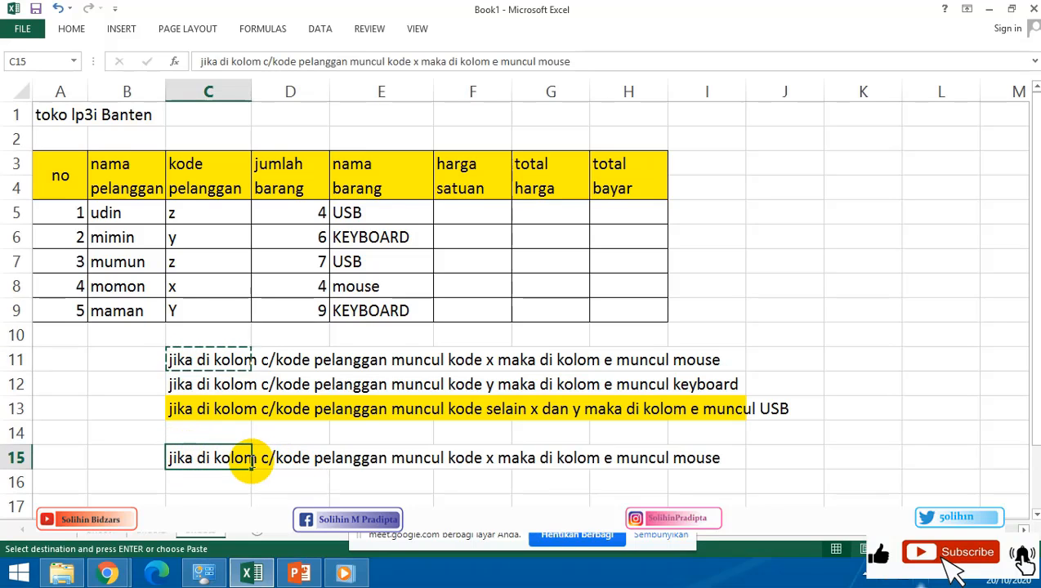
Reword the condition in C15 to start with "jika di kolom f/harga satuan" in place of the kode pelanggan reference.
double_click(260, 457)
key("Delete")
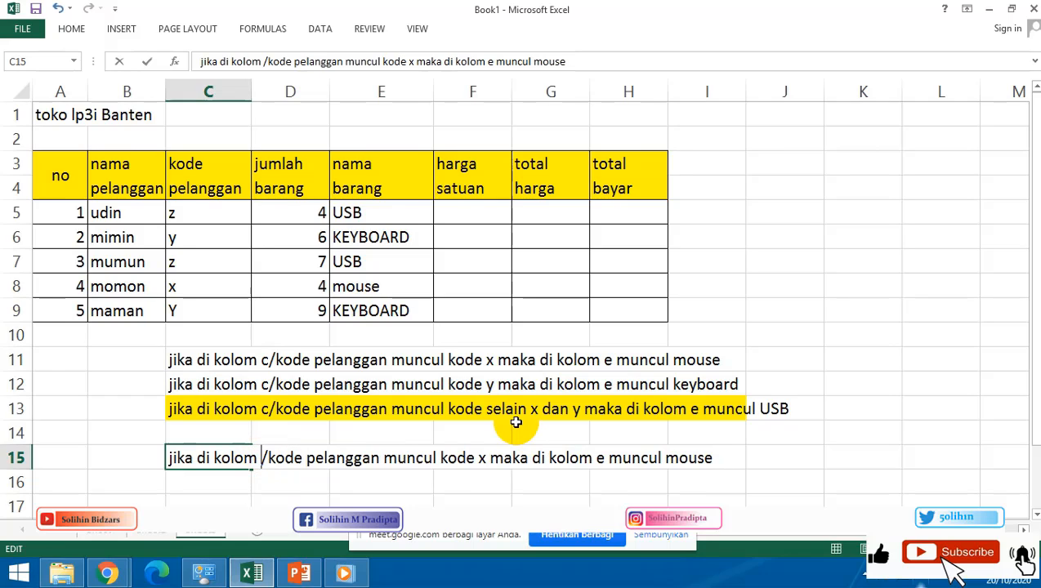
type("f")
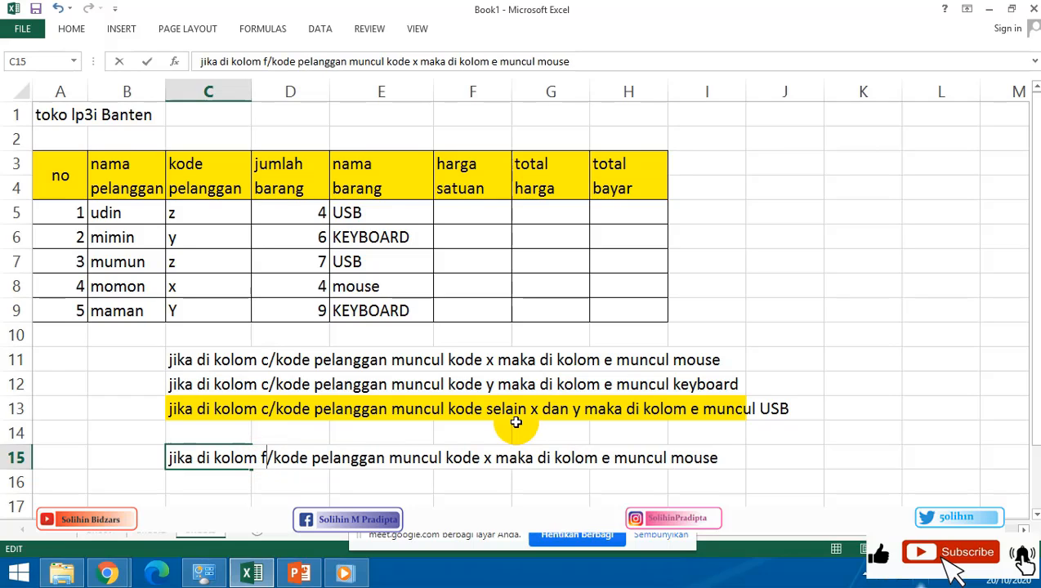
key("Delete")
key("Delete")
key("Delete")
key("Delete")
key("Delete")
key("Delete")
key("Delete")
key("Delete")
key("Delete")
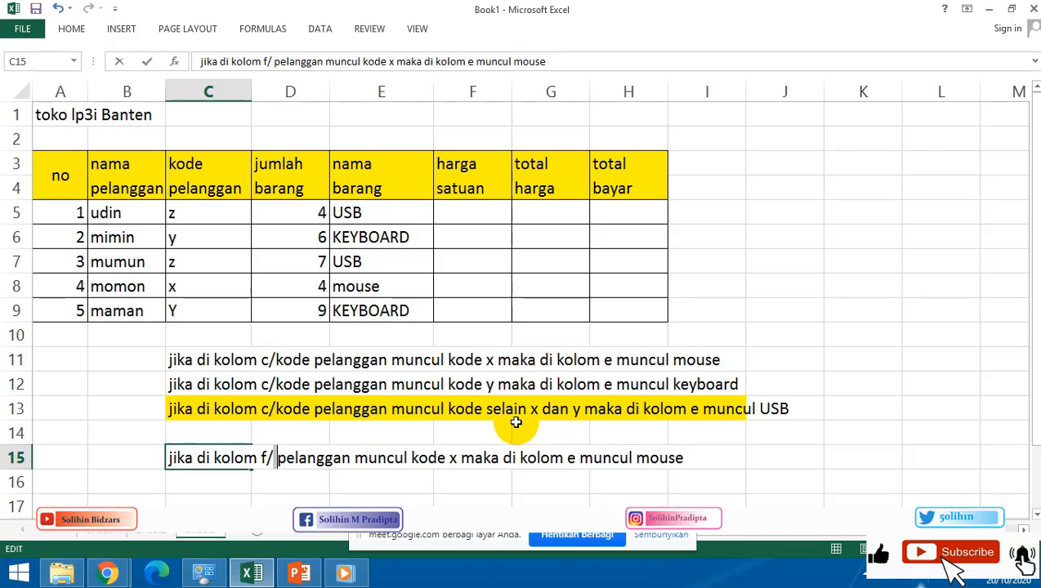
key("Delete")
key("Delete")
key("Delete")
key("Delete")
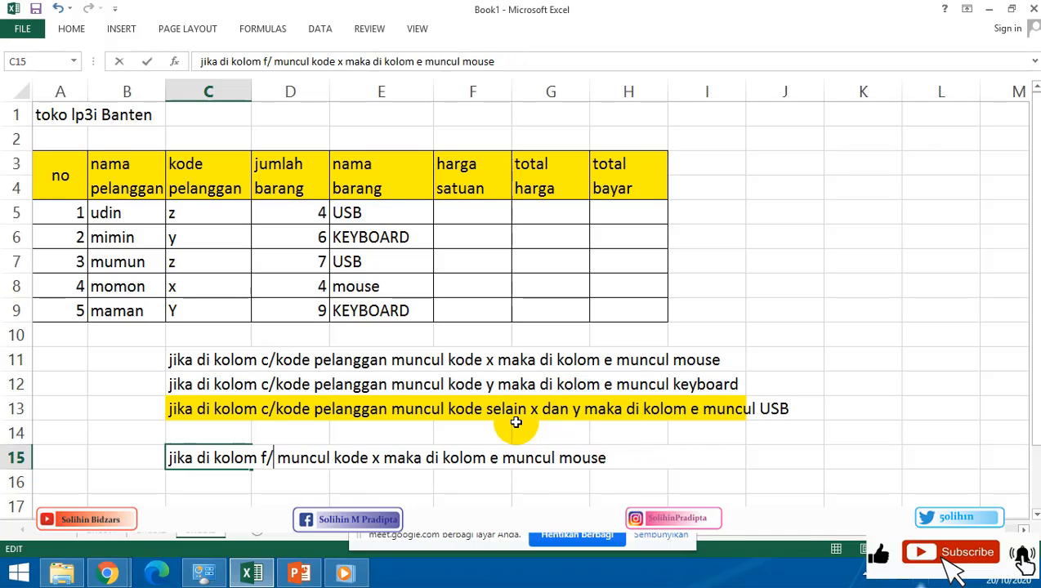
type("harga satua")
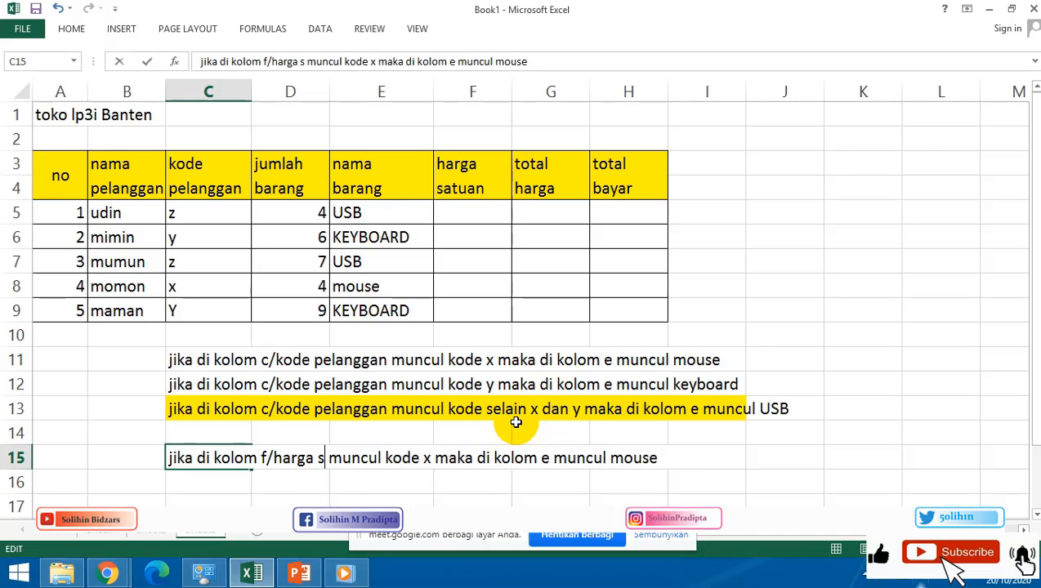
type("n")
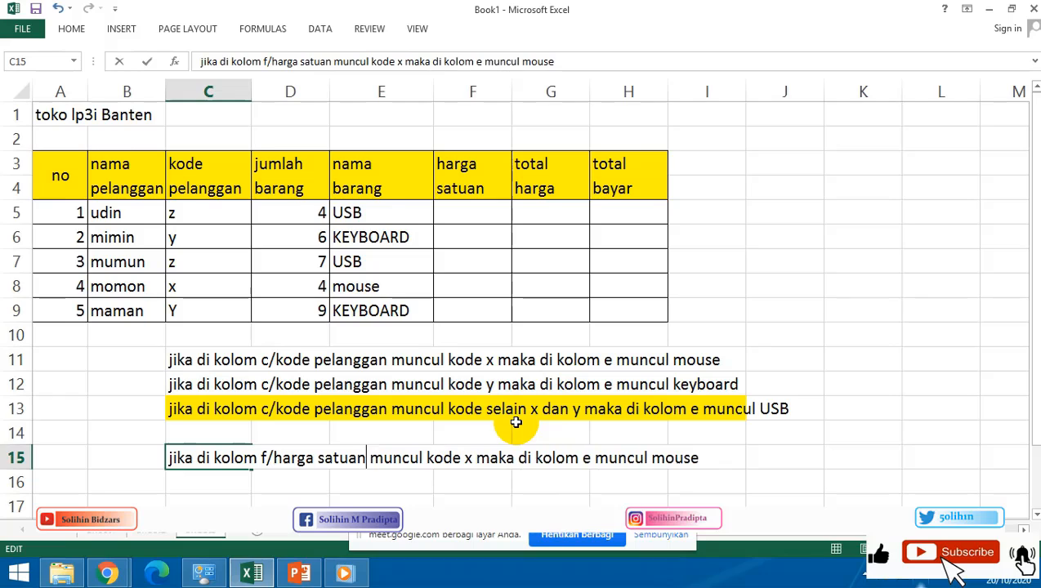
Change the ending of the C15 rule to "maka di kolom F muncul harga 55000".
left_click(591, 459)
key("BackSpace")
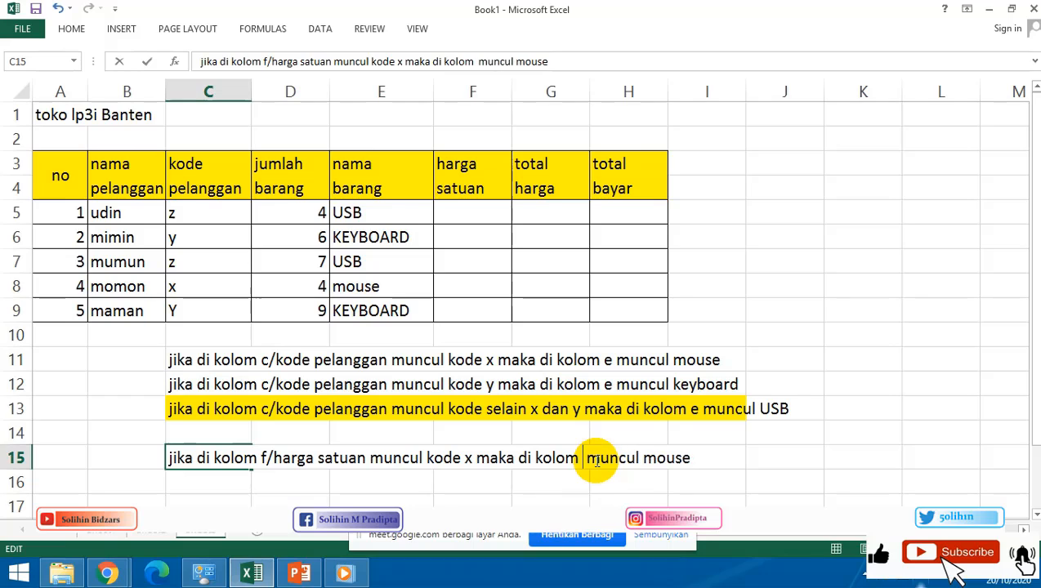
type("F")
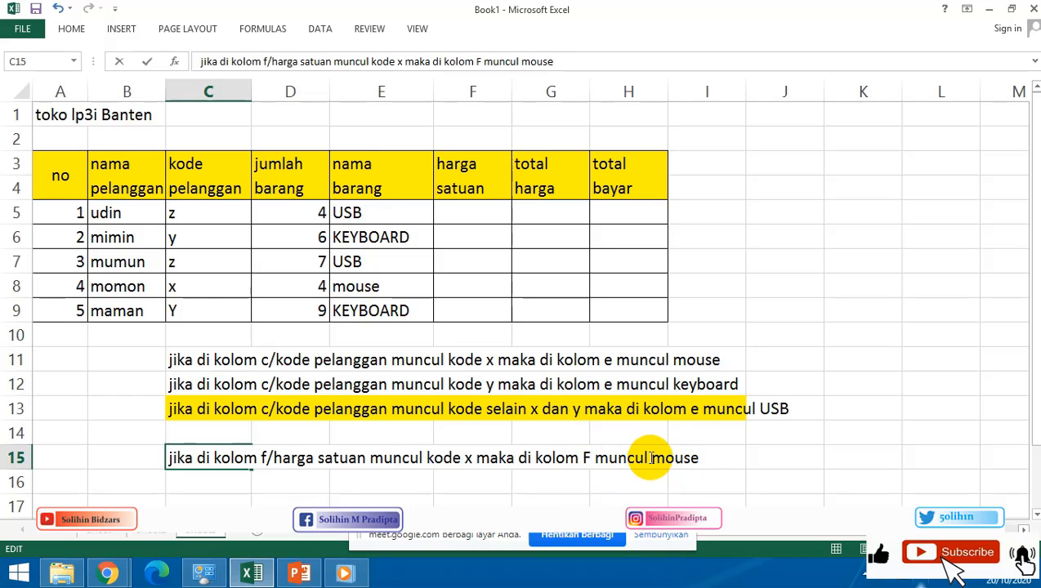
left_click_drag(652, 459, 785, 459)
type("har")
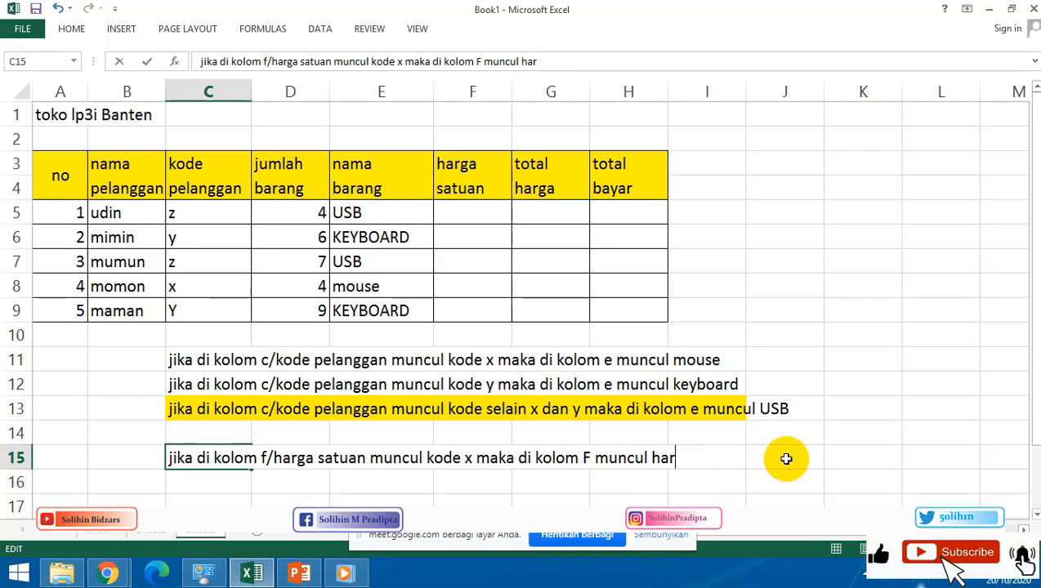
type("ga 55000")
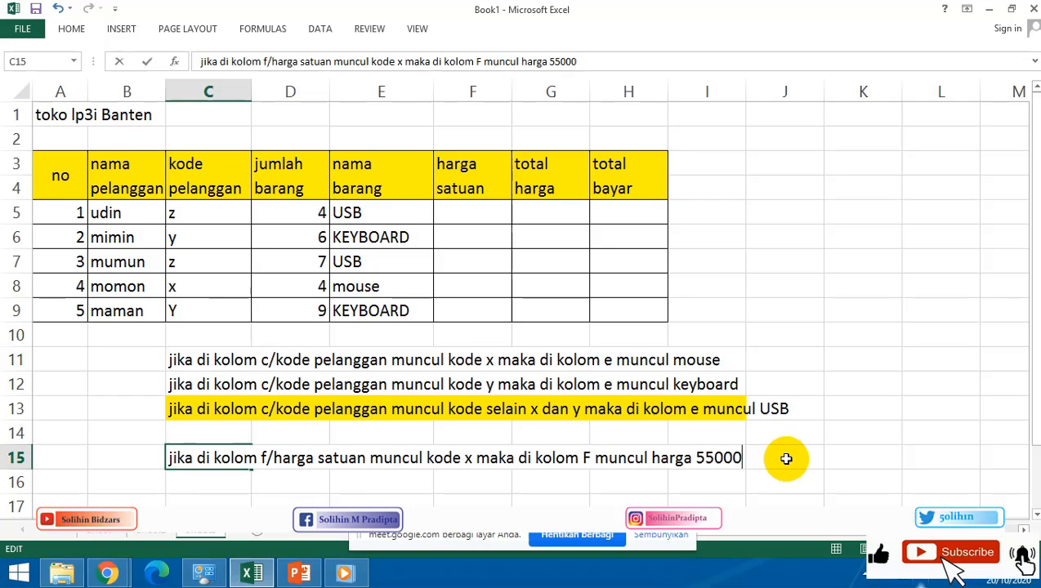
key("Return")
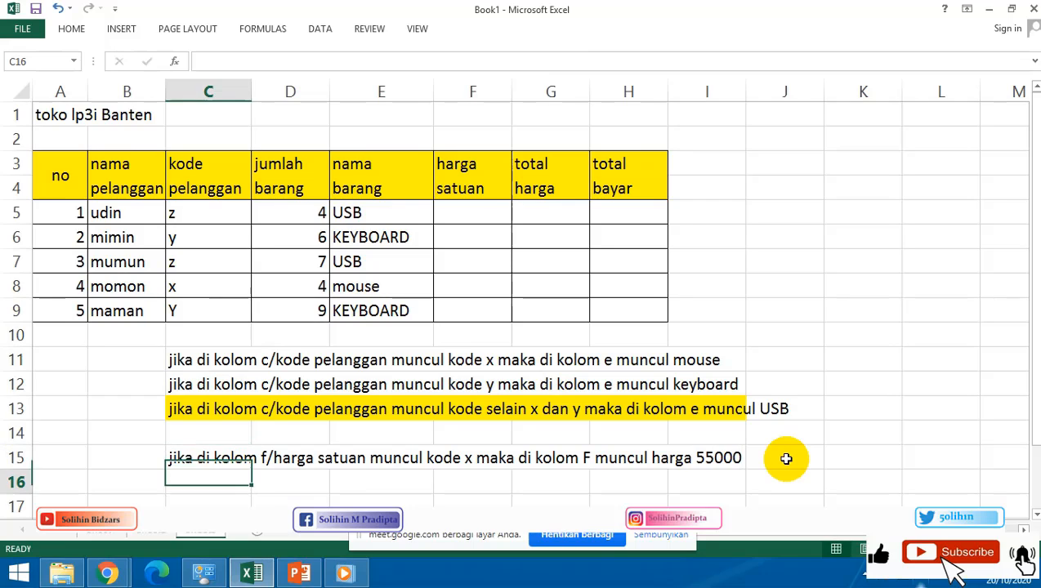
Copy the C15 rule into C16 and change its kode to y.
left_click(181, 459)
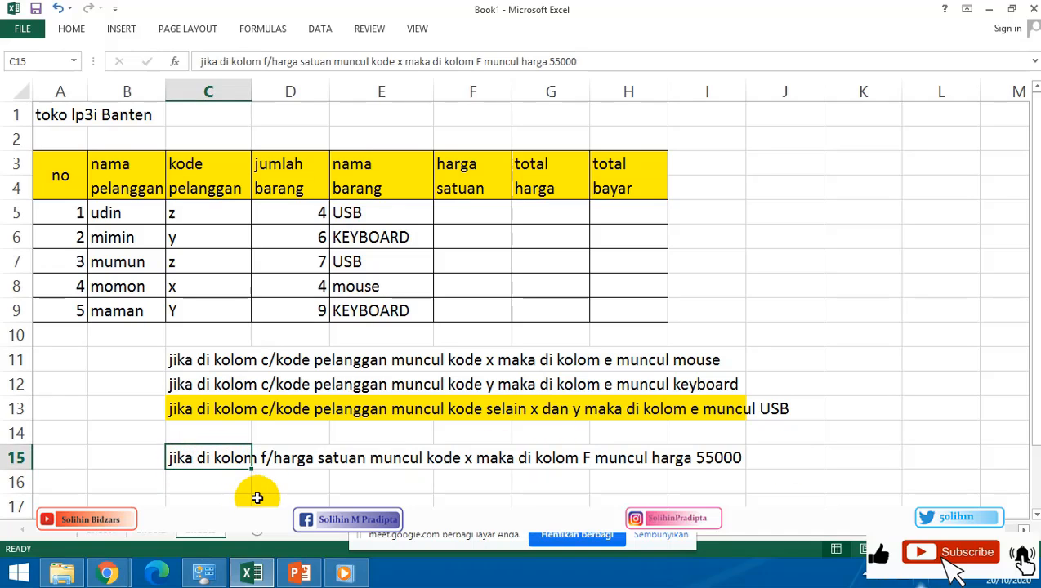
key("ctrl+c")
left_click(203, 483)
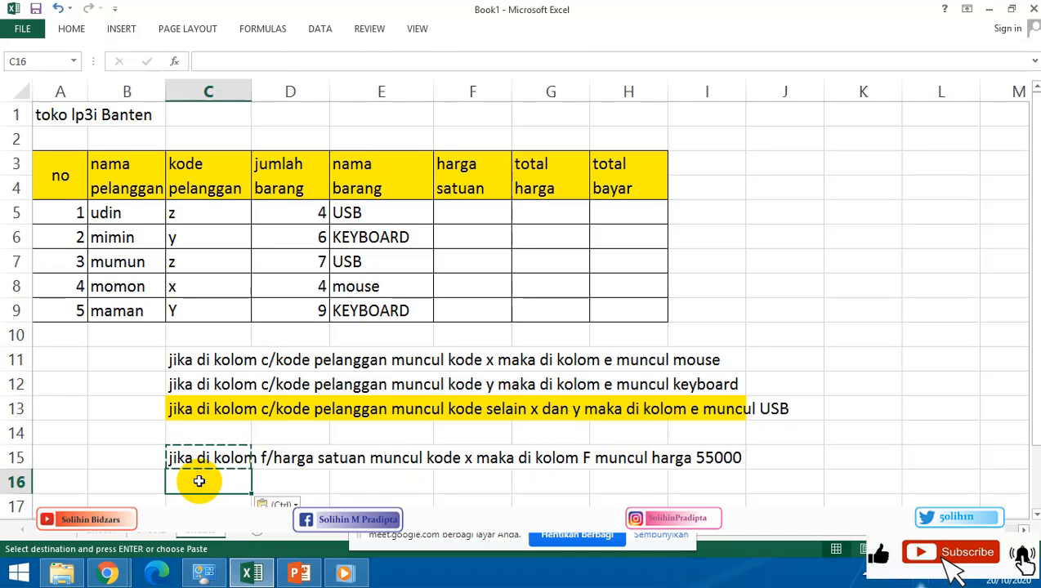
key("ctrl+v")
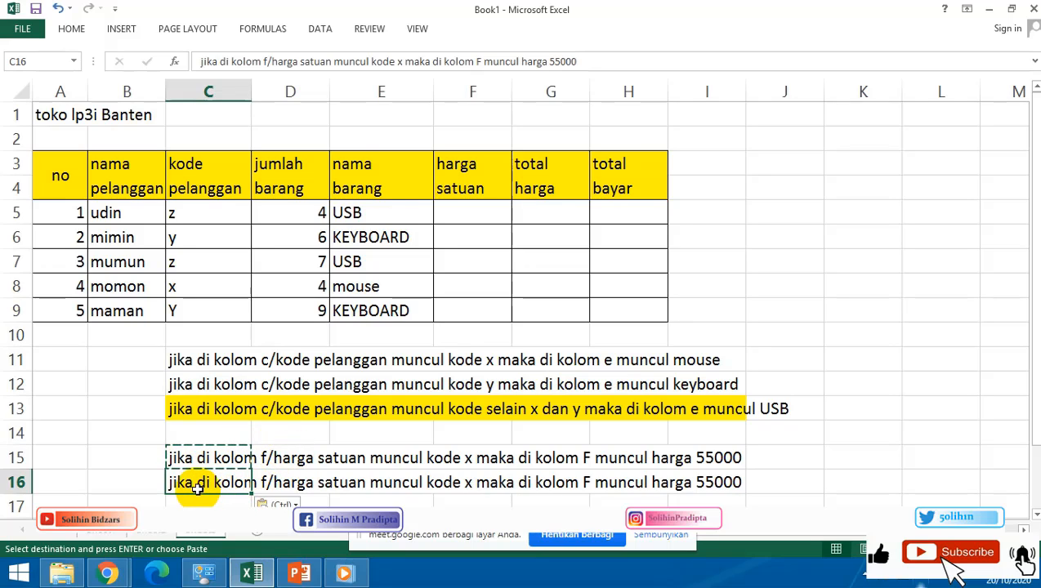
key("Escape")
double_click(474, 483)
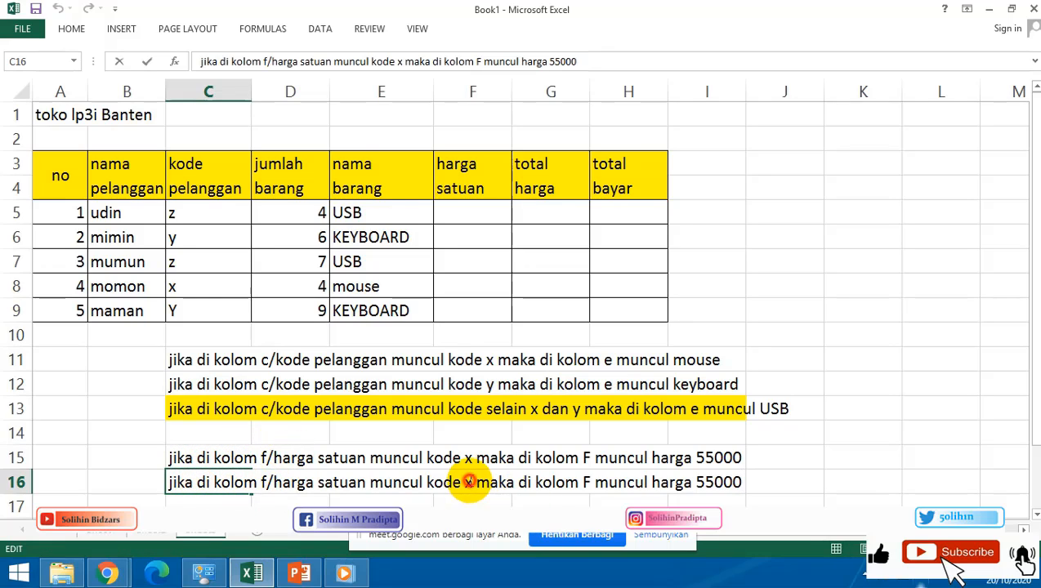
key("BackSpace")
type("y")
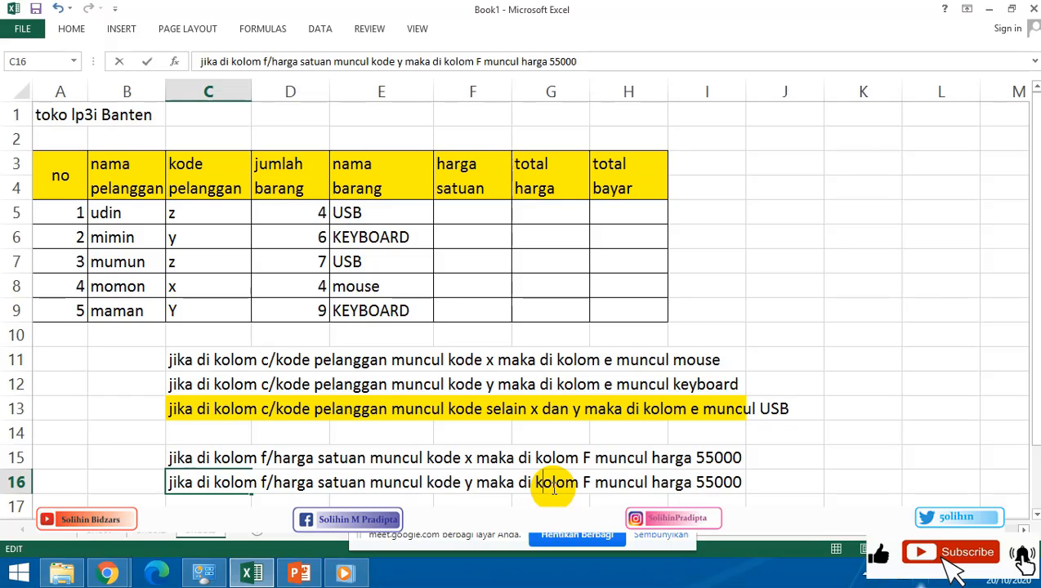
Set the price at the end of the C16 rule to 75000.
key("Right")
key("Right")
key("Right")
key("Right")
key("Right")
key("Right")
key("Right")
key("Right")
key("Right")
key("Right")
key("Right")
key("Right")
type("7")
key("Return")
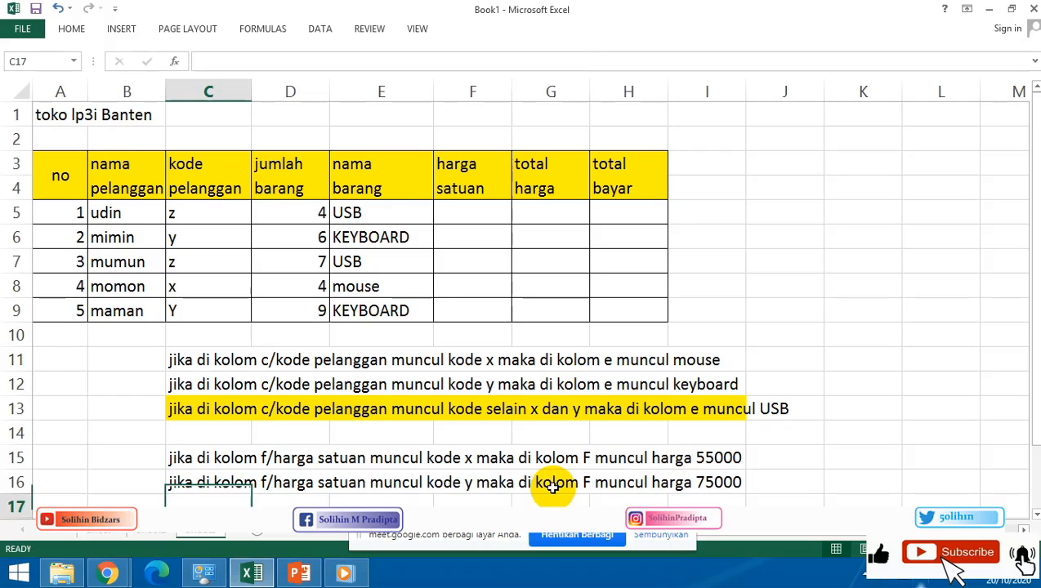
Copy the kode y price rule from C16 into C17.
left_click(167, 482)
key("ctrl+c")
left_click(188, 502)
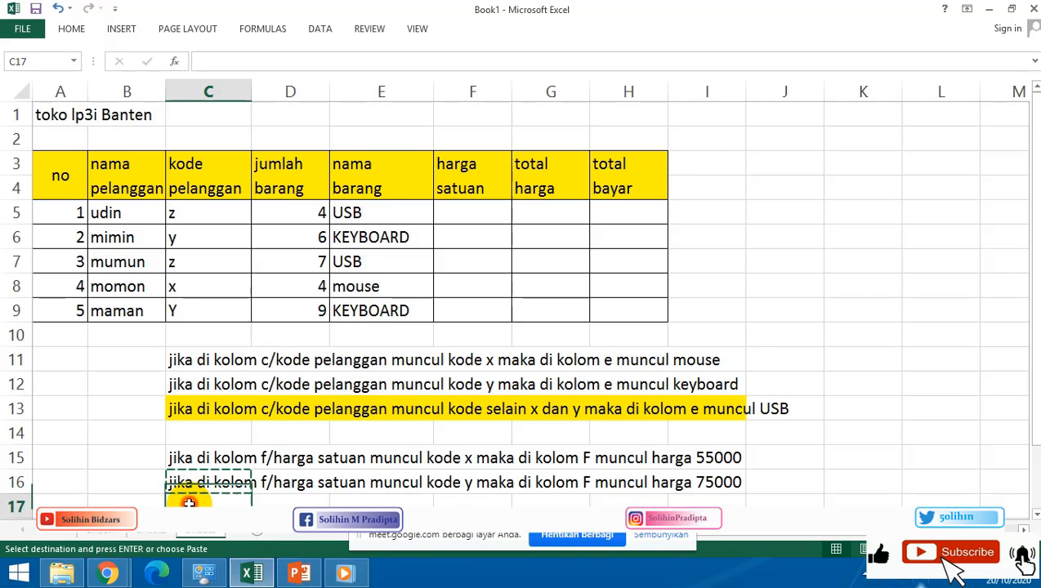
key("ctrl+v")
scroll(226, 476, "down", 1)
left_click(210, 457)
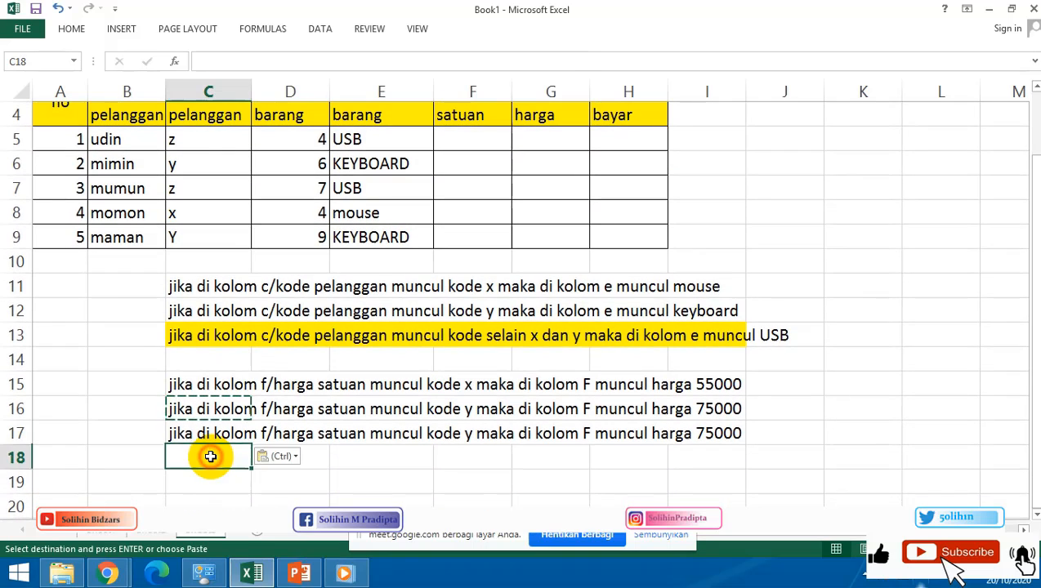
left_click(186, 437)
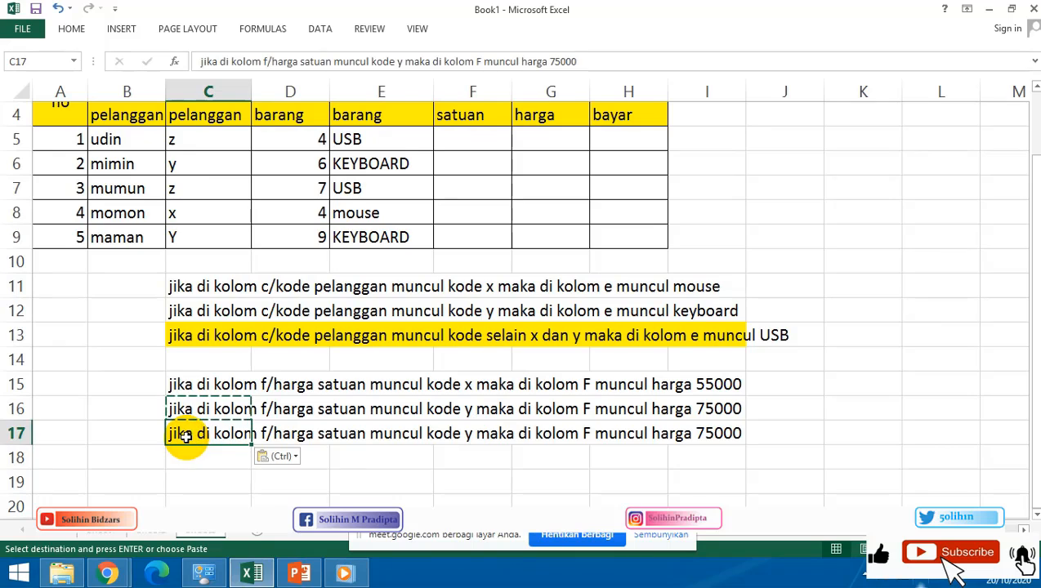
Change the first column reference in the C15 price rule to C.
scroll(277, 431, "up", 1)
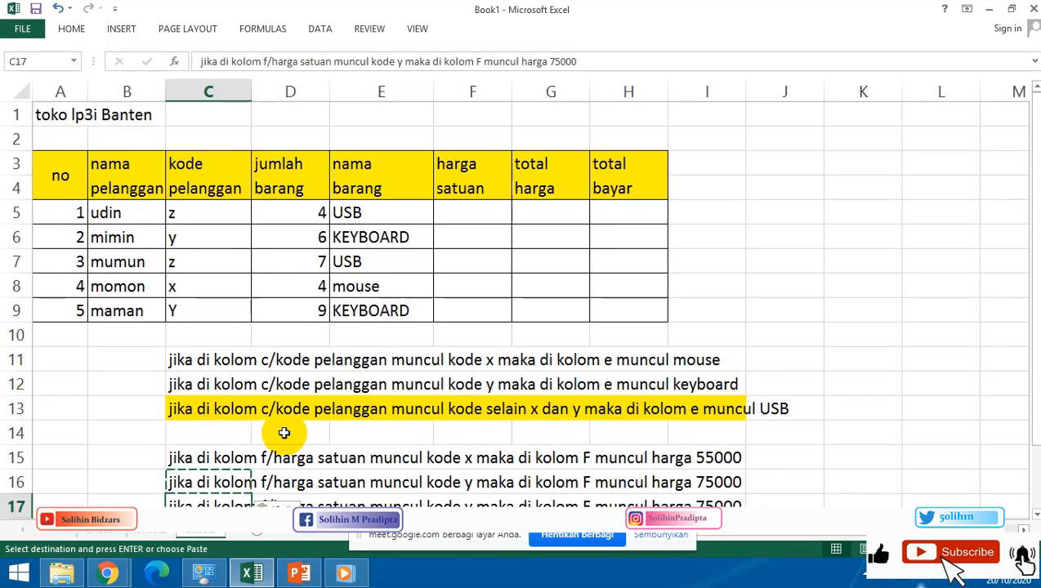
left_click(413, 457)
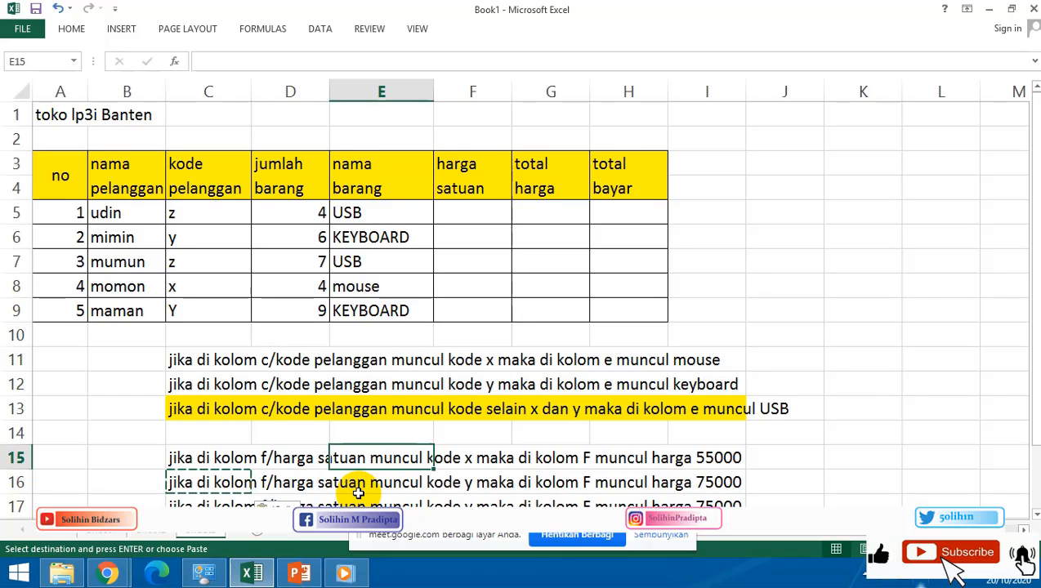
left_click(181, 458)
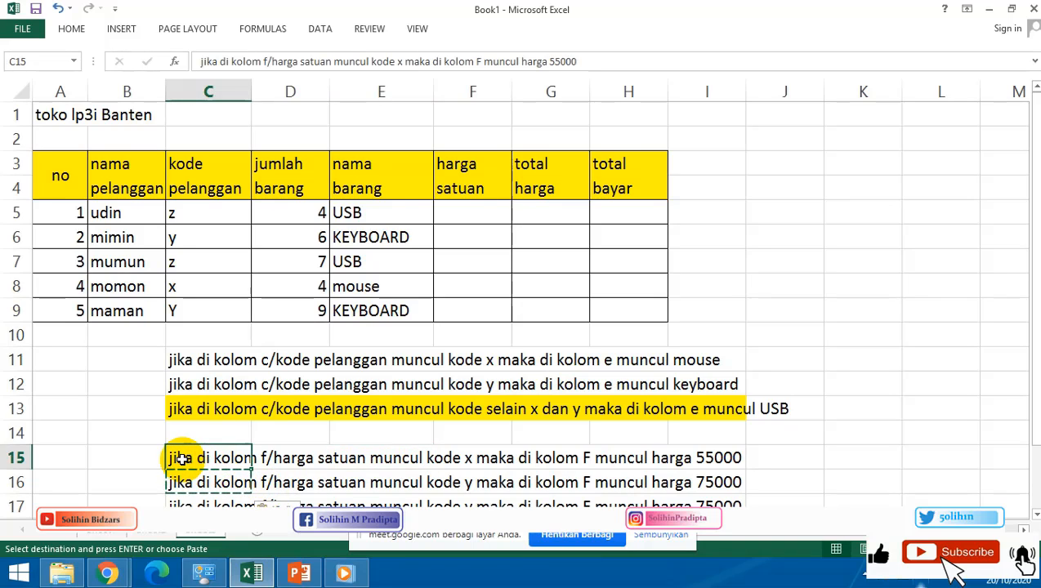
double_click(266, 459)
key("BackSpace")
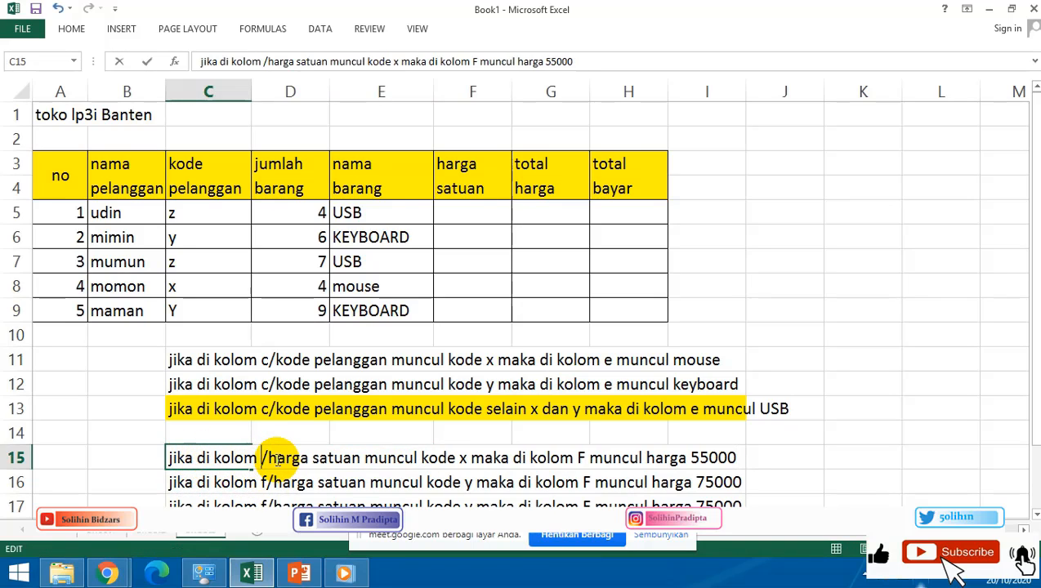
type("C")
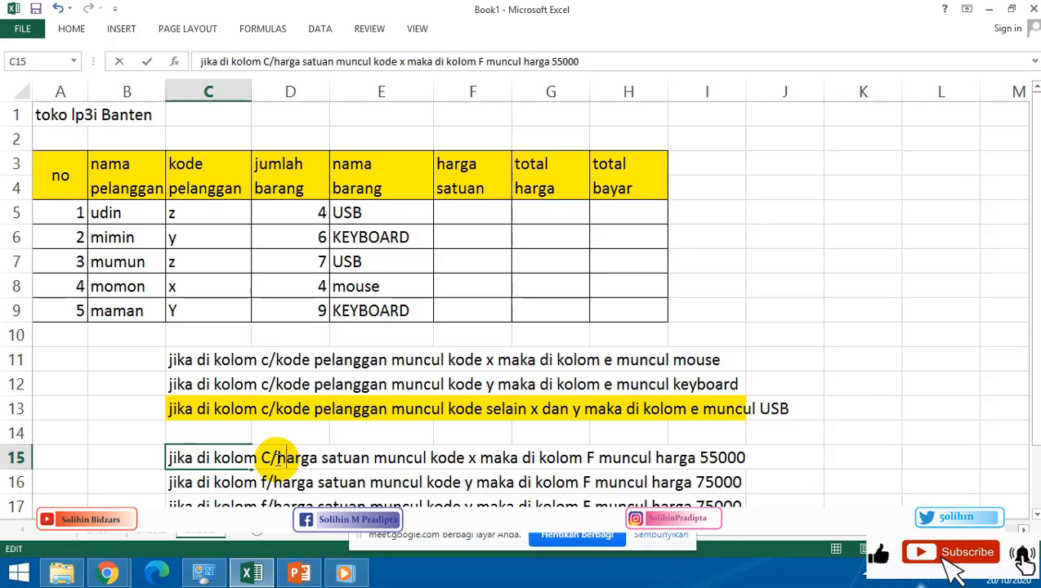
Replace "harga satuan" in the C15 rule with "kode pelangga".
key("Delete")
key("Delete")
key("Delete")
key("Delete")
key("Delete")
key("Delete")
key("Delete")
key("Delete")
key("Delete")
key("Delete")
key("Delete")
key("Delete")
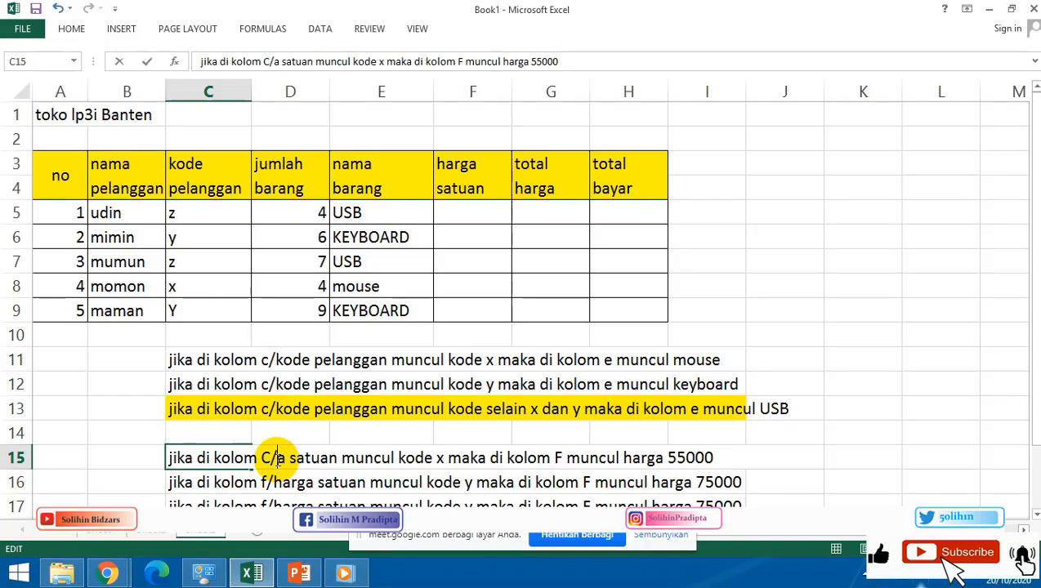
key("Delete")
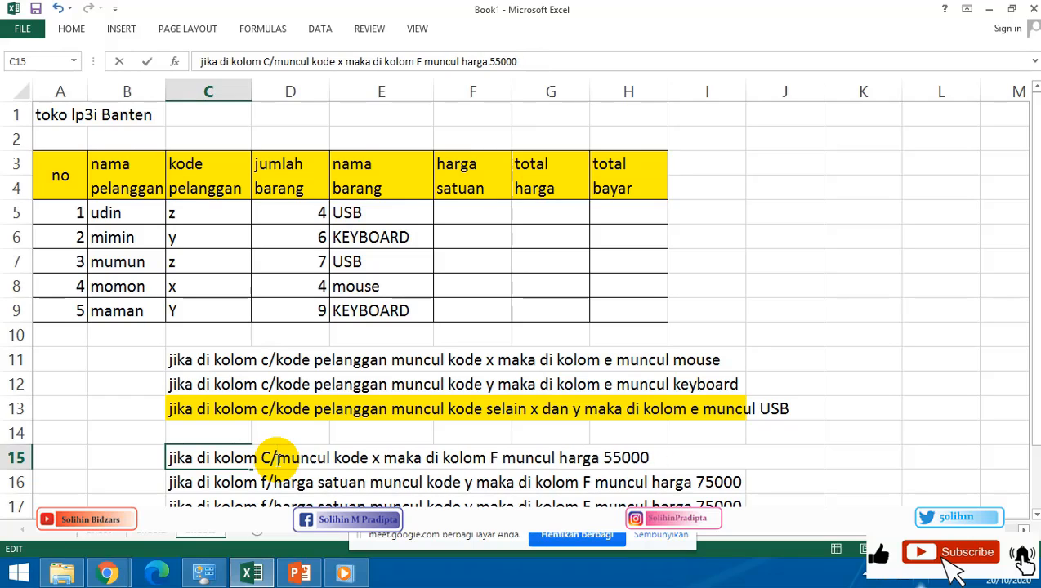
type("k")
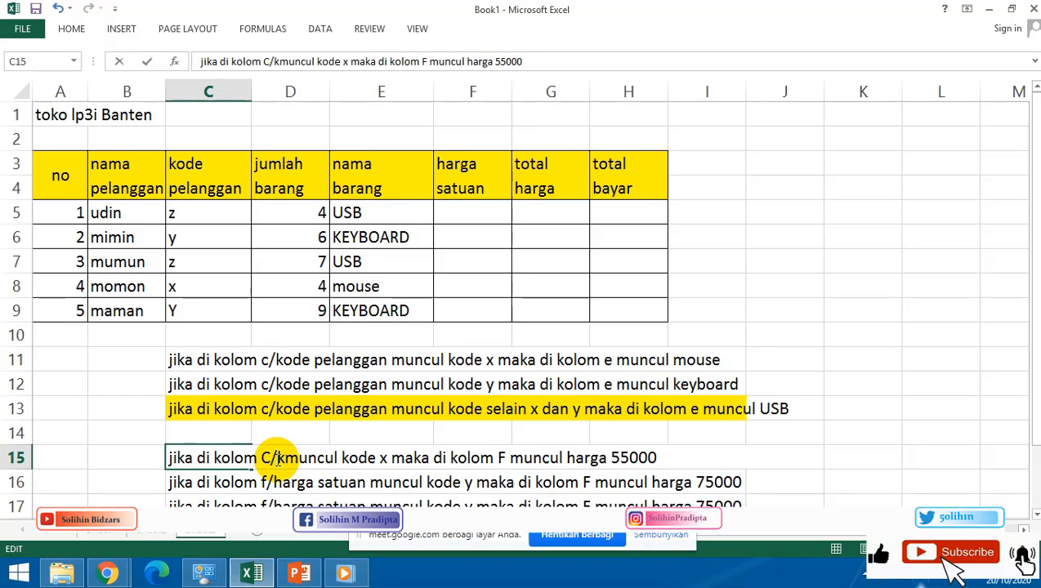
type("ode pe")
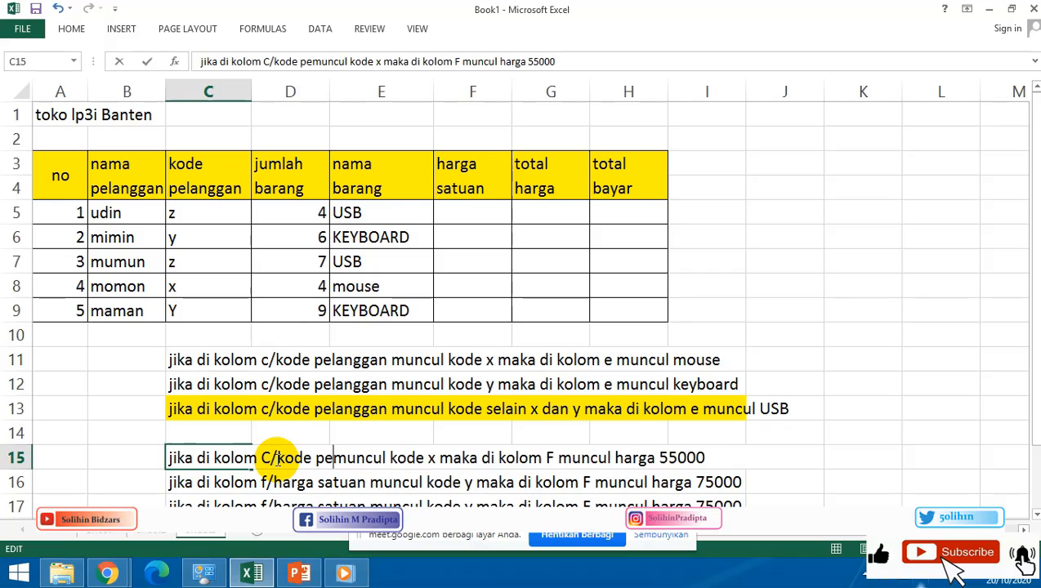
type("langga")
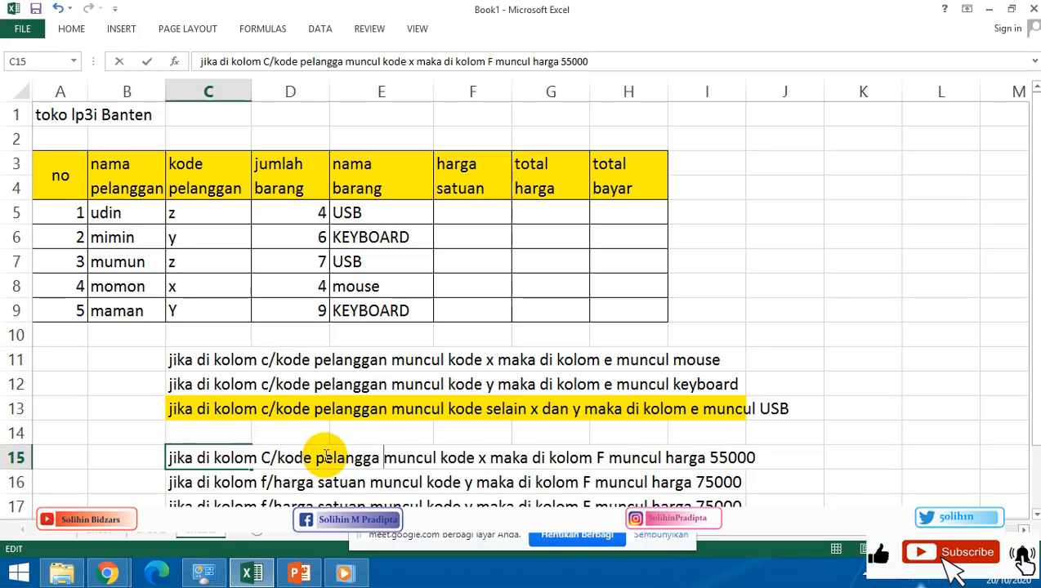
left_click(275, 482)
Copy the C15 rule over the one in C16 and clear the old rule in C17.
left_click(175, 459)
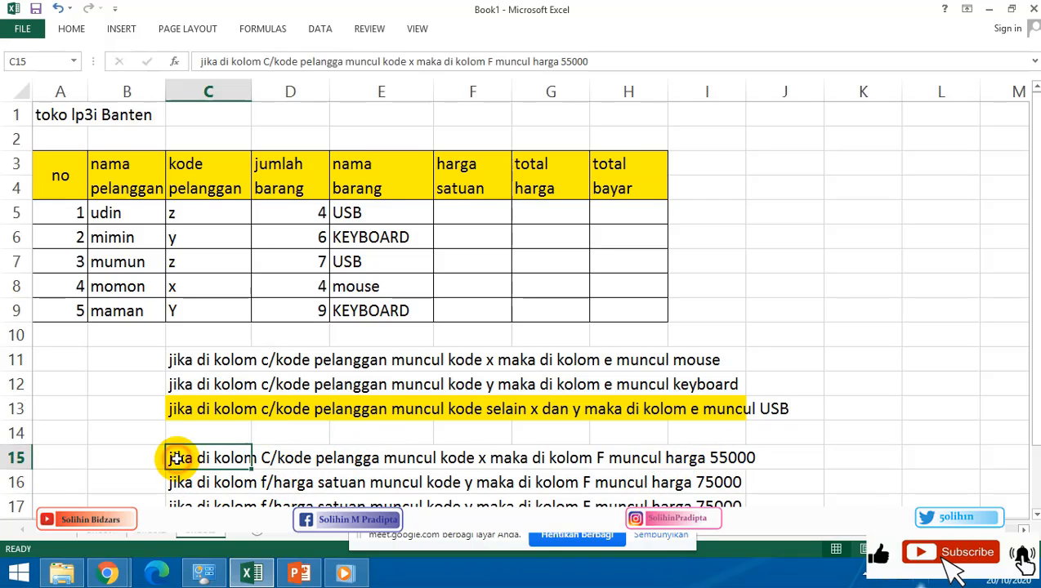
key("ctrl+c")
left_click(173, 482)
key("ctrl+v")
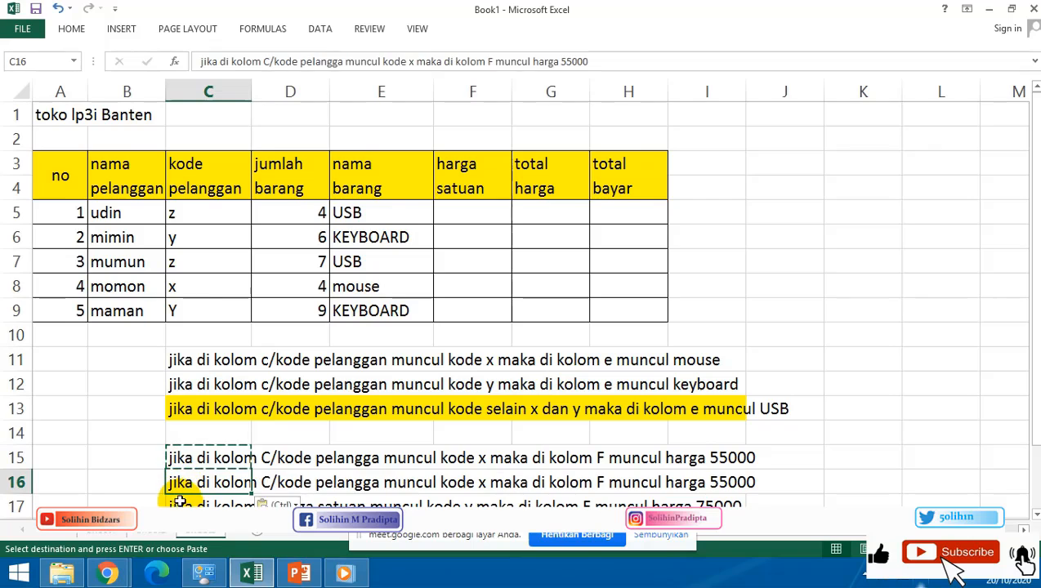
left_click(191, 503)
key("Delete")
Change the kode in the C16 rule to y.
left_click(169, 481)
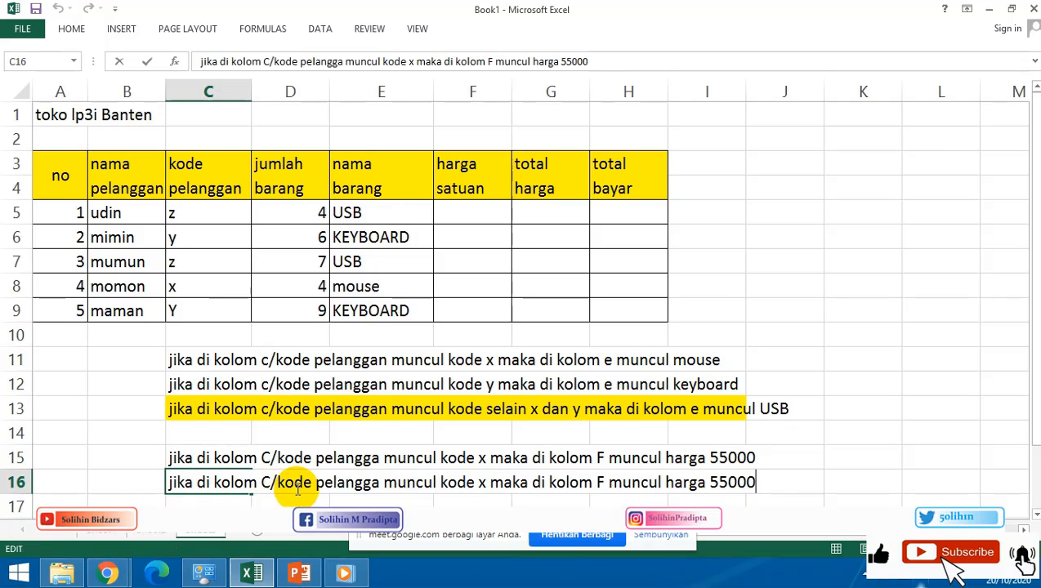
key("F2")
left_click(477, 482)
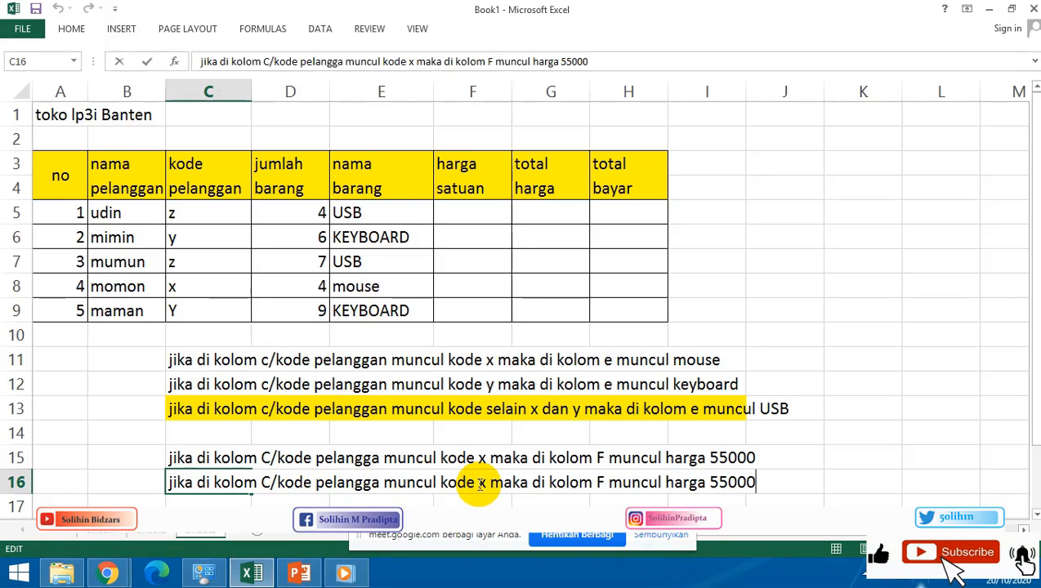
key("Delete")
type("y")
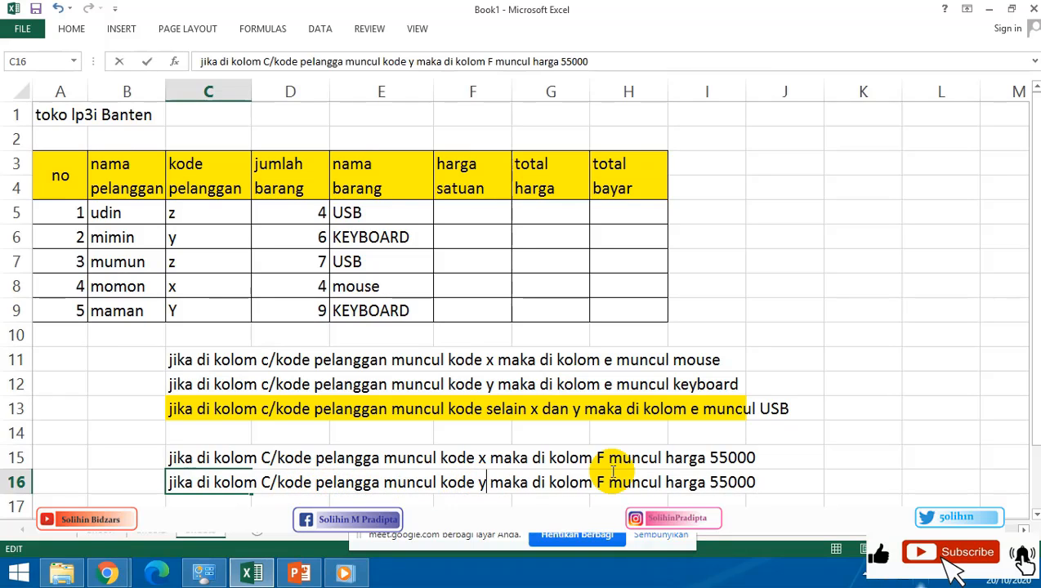
Set the price at the end of the C16 rule to 65000.
key("Right")
key("Right")
key("Right")
key("Right")
key("Right")
key("Right")
key("Right")
key("Right")
key("Right")
key("Right")
key("Right")
key("Right")
key("Right")
key("Right")
type("6")
key("Return")
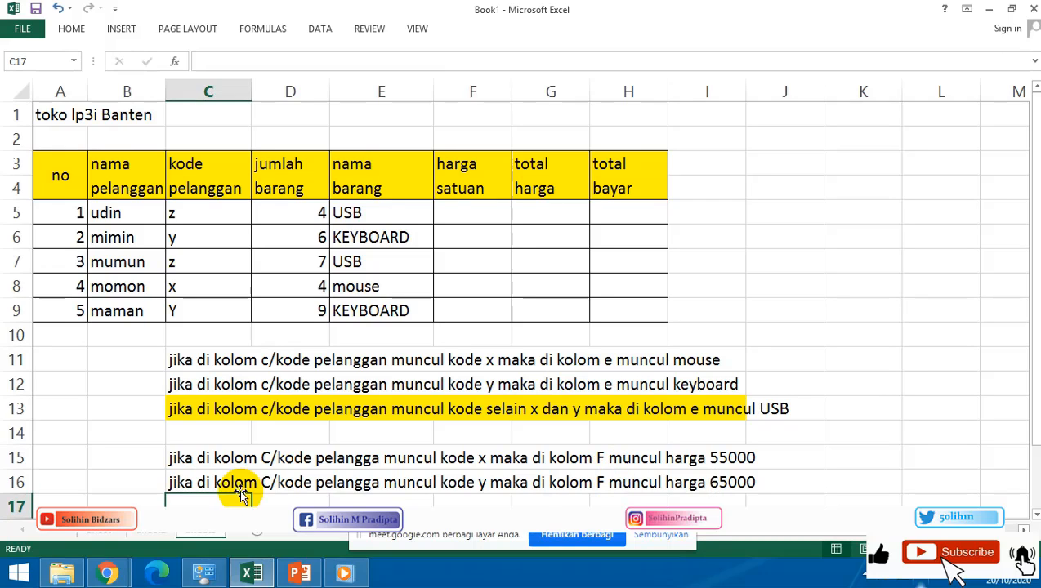
Copy the kode y price rule from C16 into C17.
left_click(187, 482)
key("ctrl+c")
left_click(211, 502)
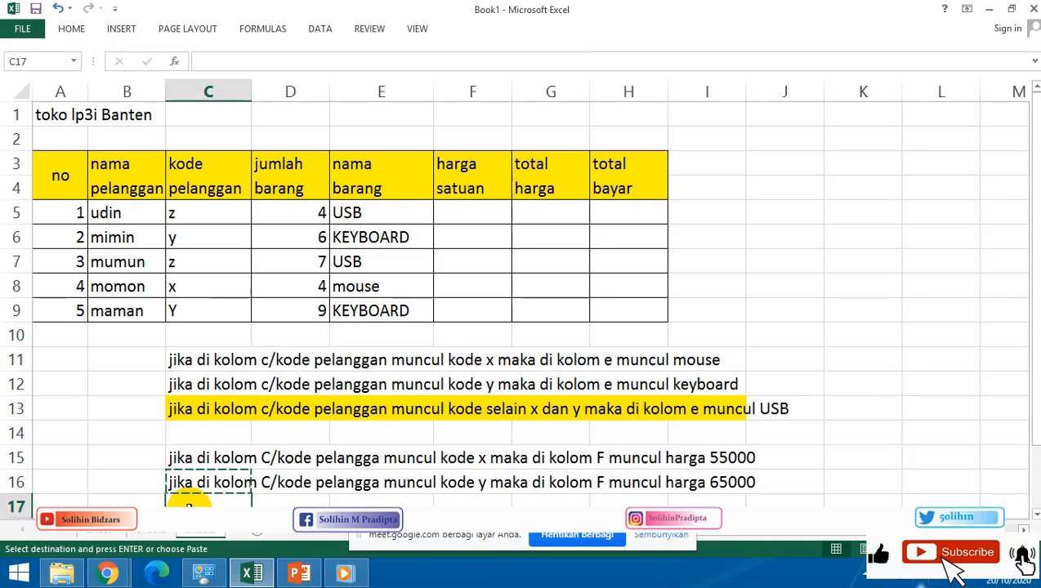
key("ctrl+v")
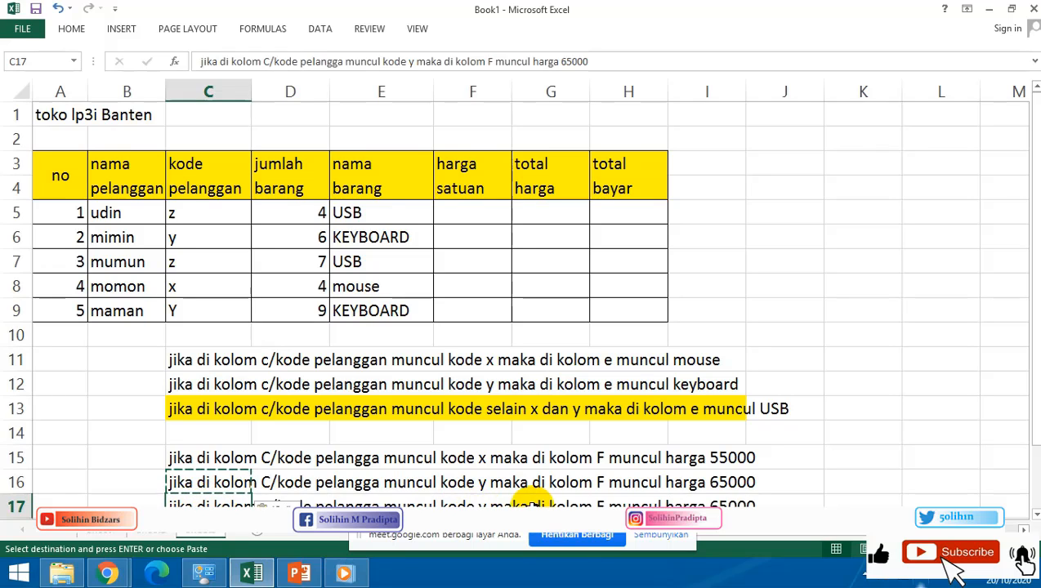
Change the kode in the C17 rule to z and its price to 90000.
double_click(483, 504)
key("Left")
key("Left")
key("Left")
key("F2")
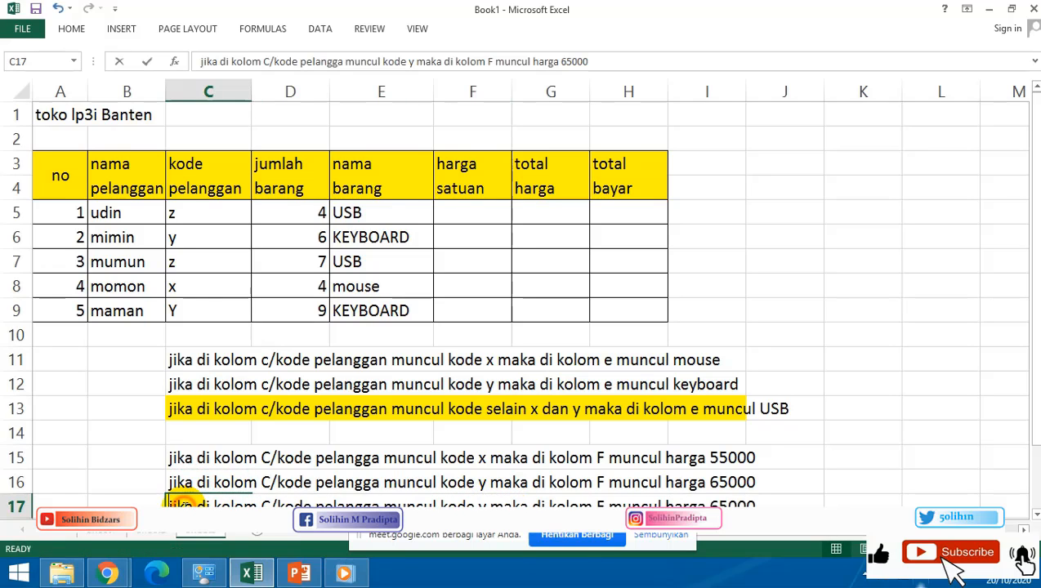
left_click(486, 504)
key("BackSpace")
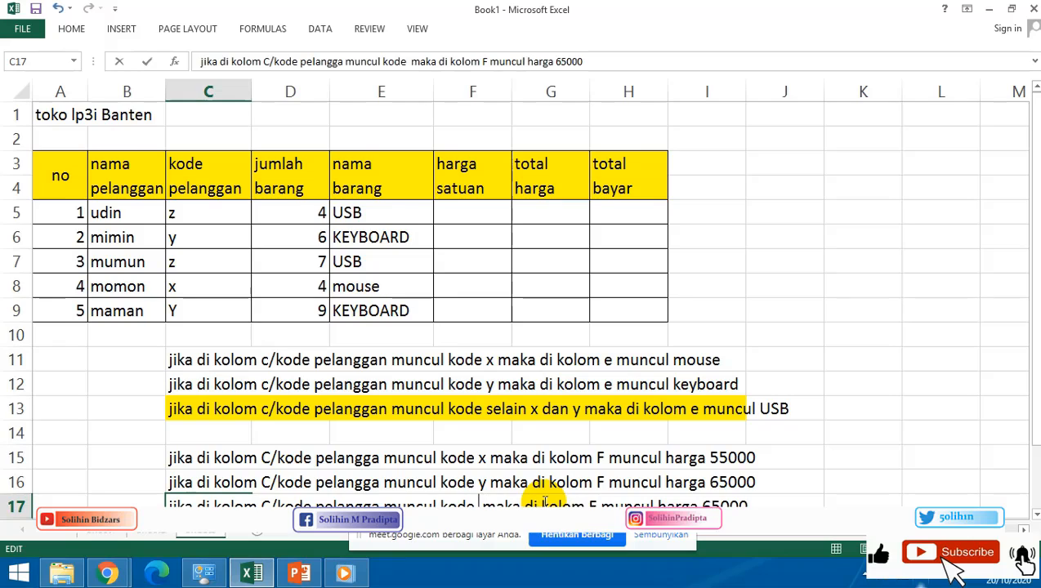
type("z")
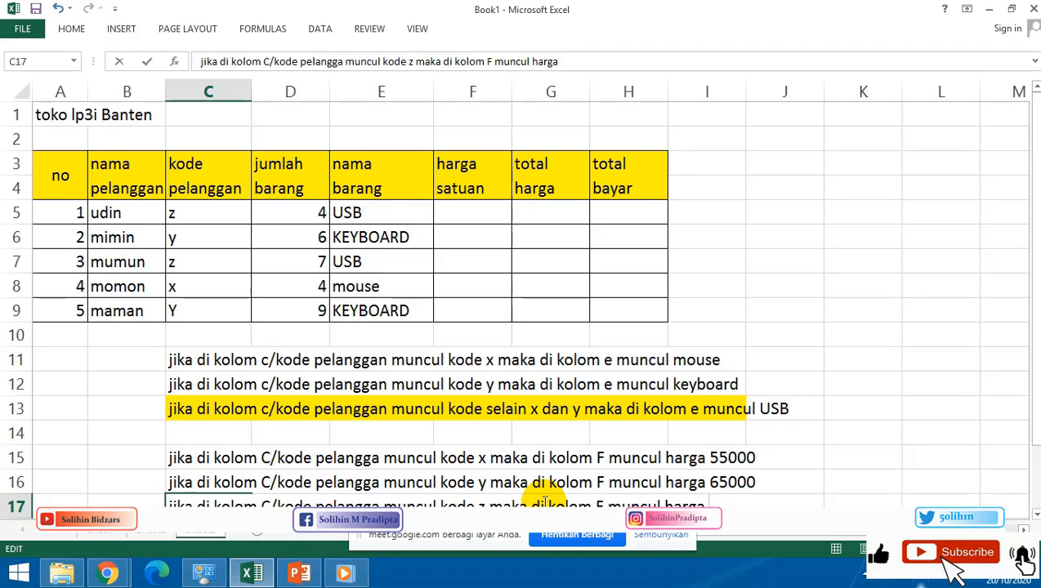
type("0000")
key("Return")
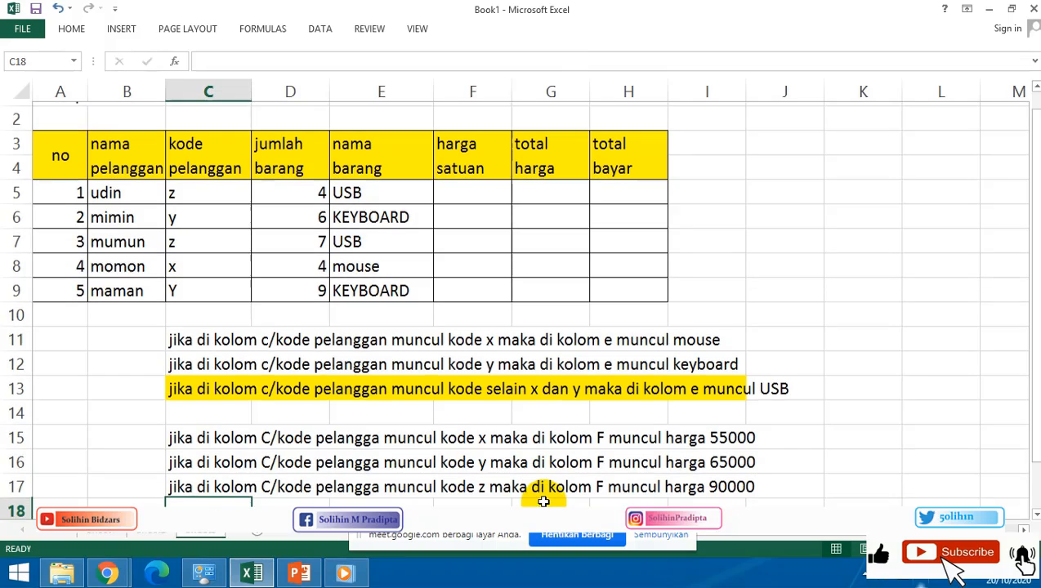
left_click(485, 437)
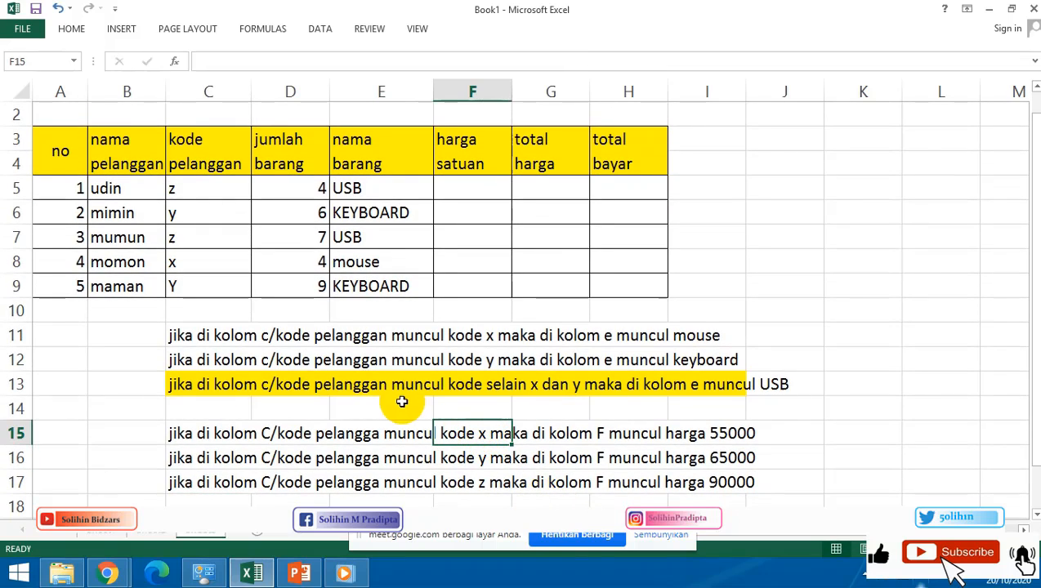
left_click(391, 187)
left_click(464, 187)
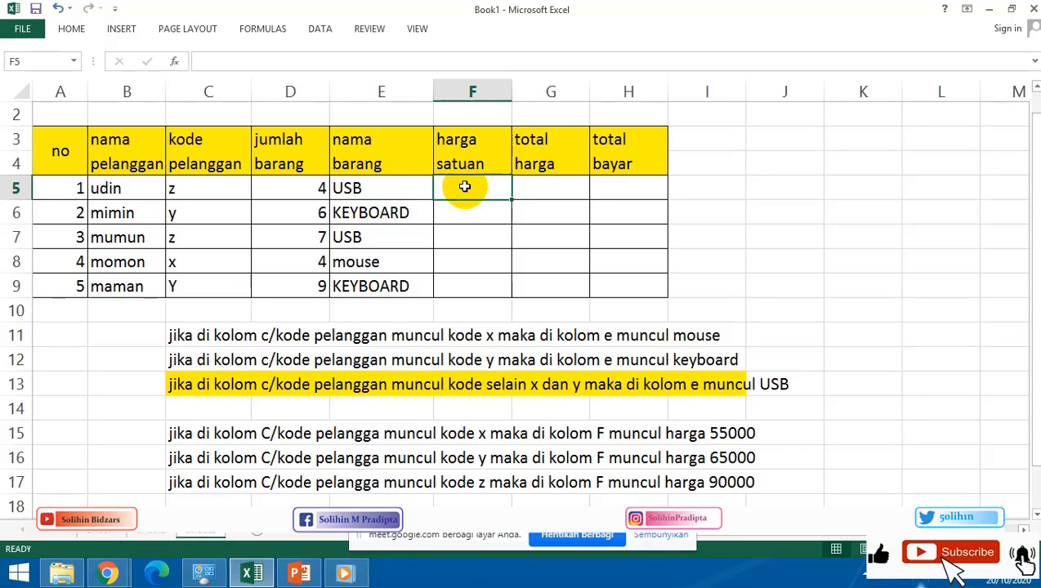
type("=")
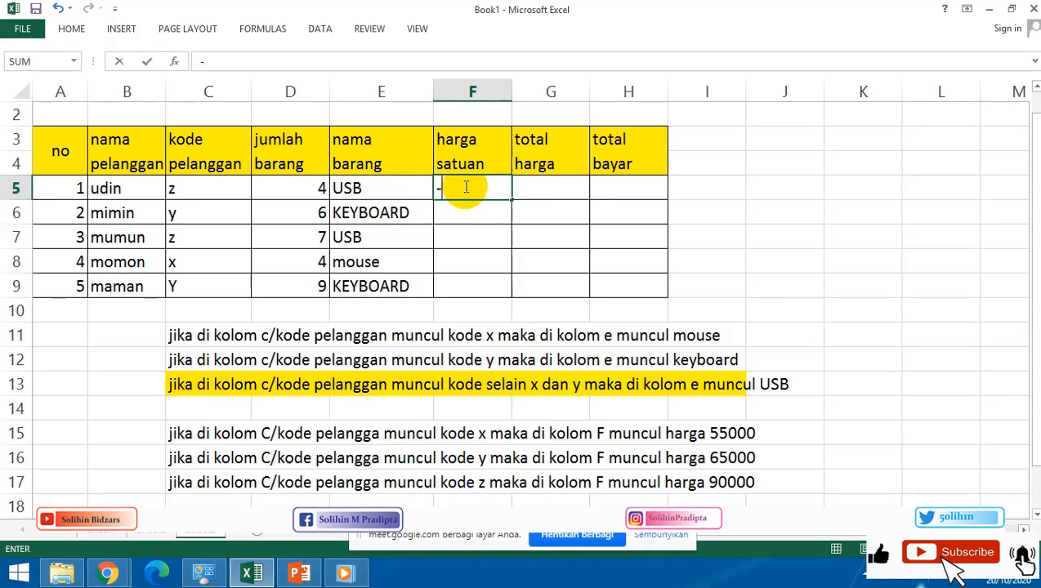
type("if")
double_click(480, 212)
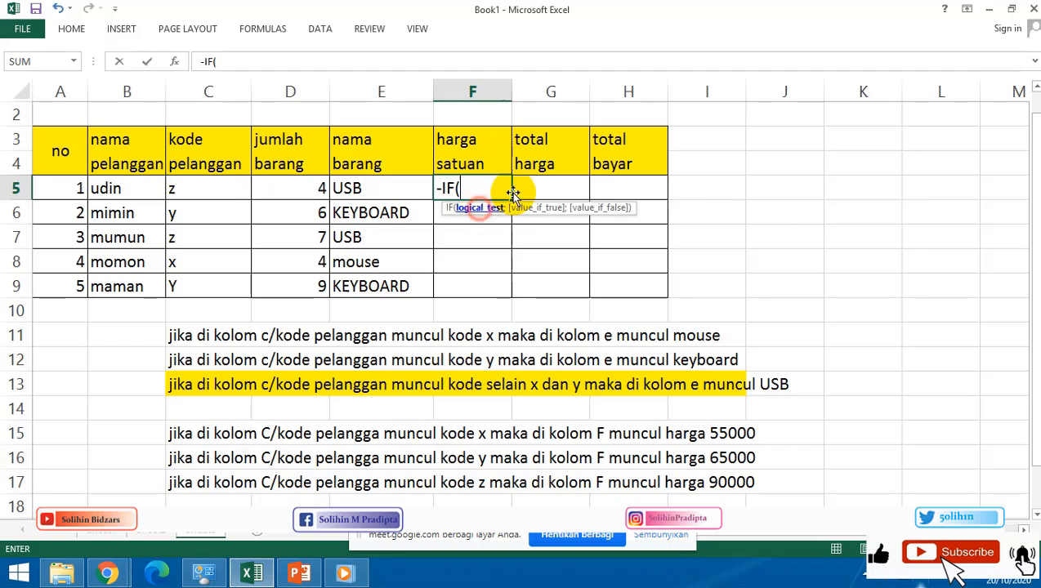
left_click(197, 189)
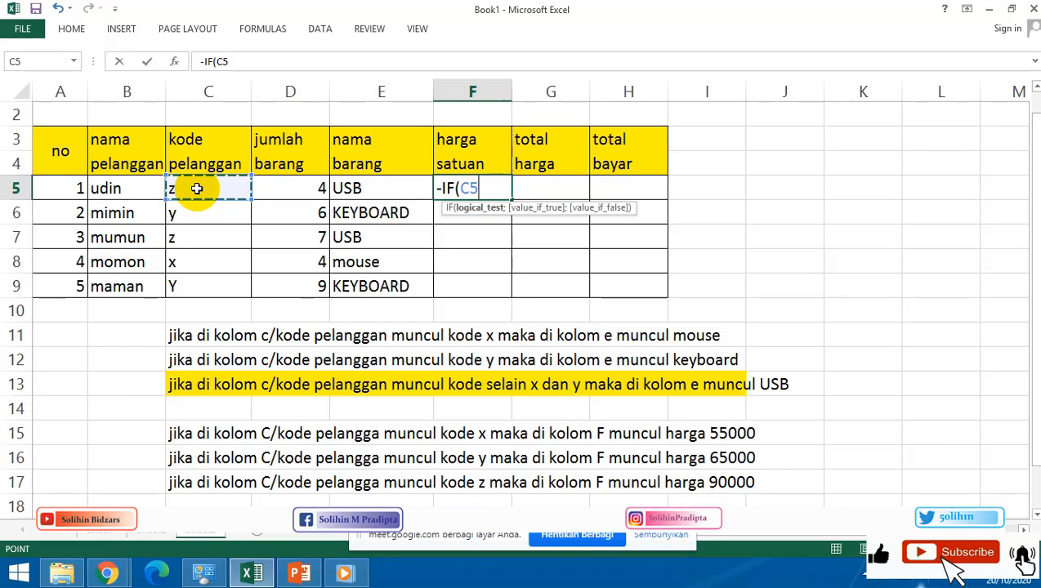
type("=")
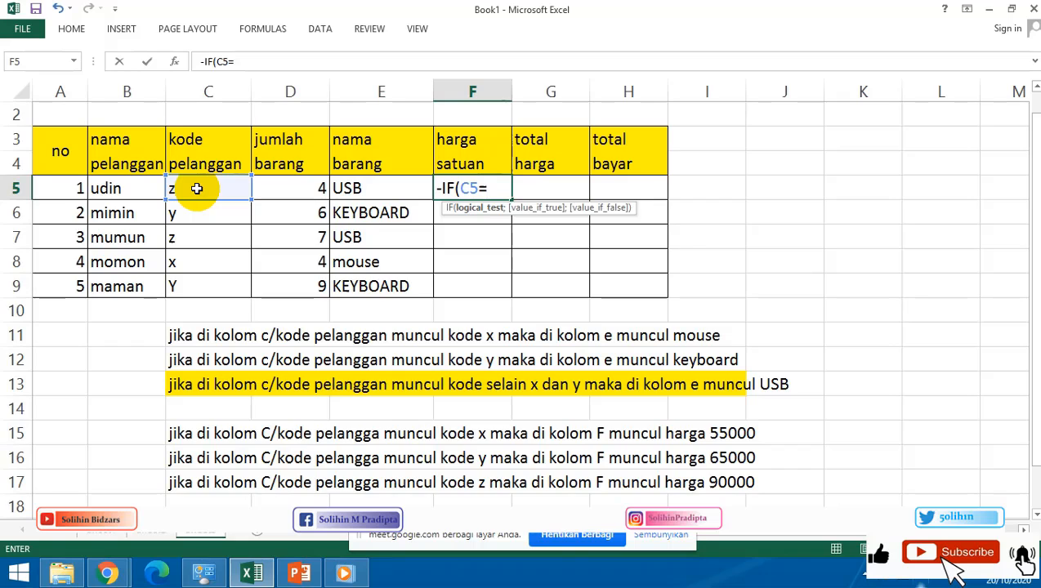
key("BackSpace")
key("BackSpace")
key("BackSpace")
key("BackSpace")
key("BackSpace")
key("BackSpace")
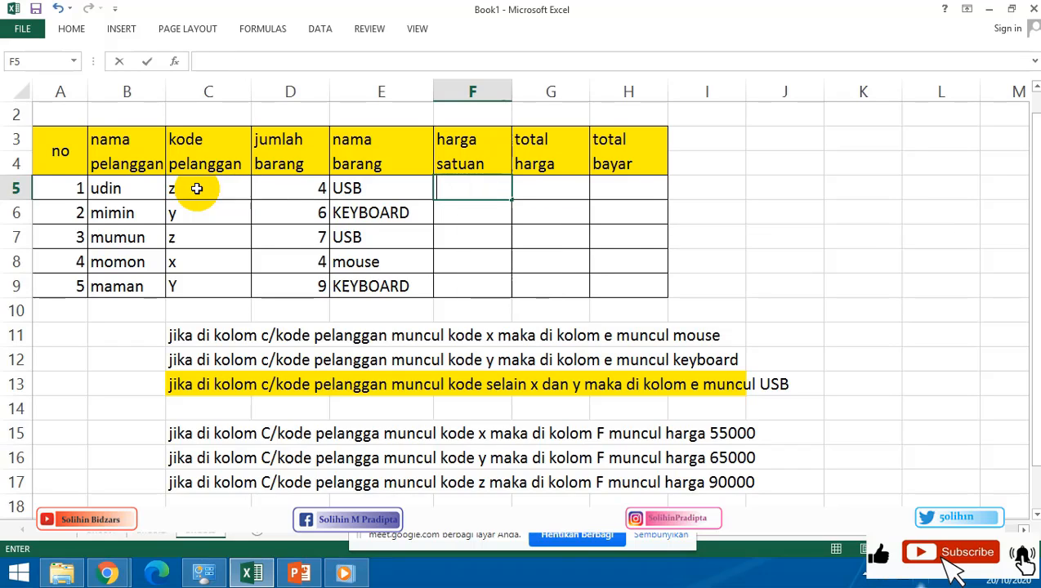
Begin an IF formula in F5 that returns 55000 when the kode in C5 equals "x".
type("=if(")
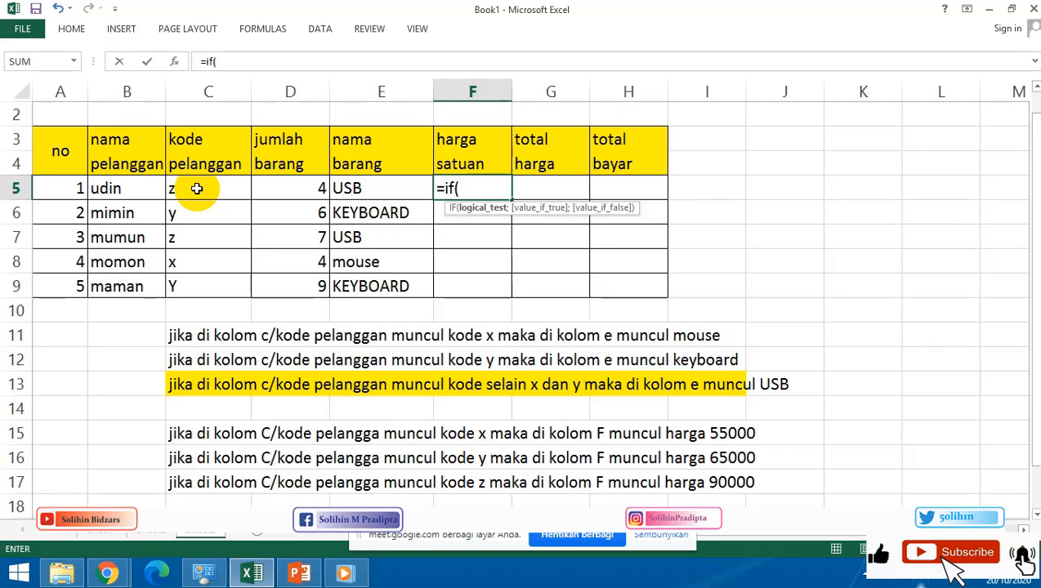
left_click(197, 187)
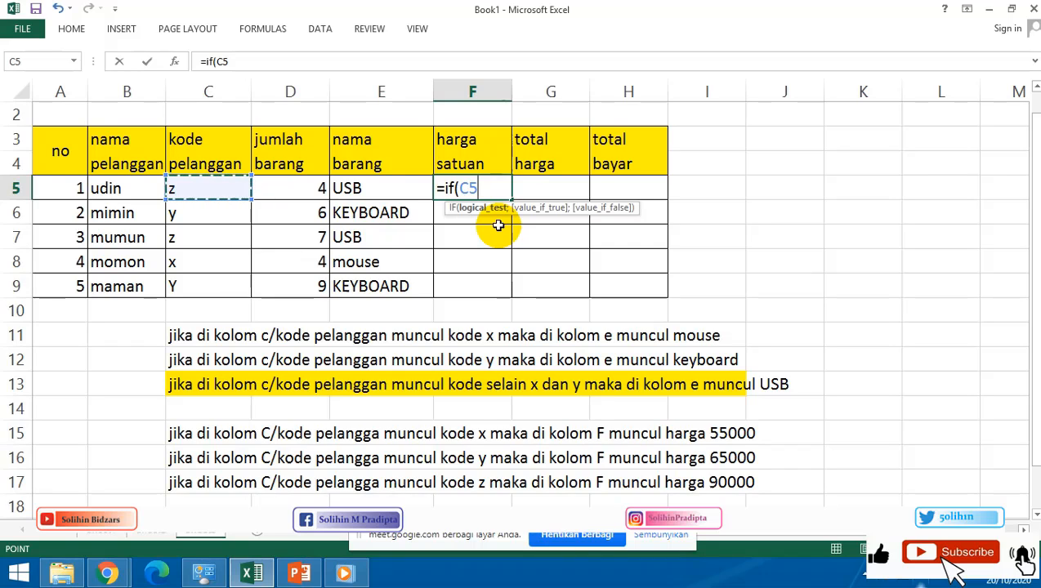
type("=")
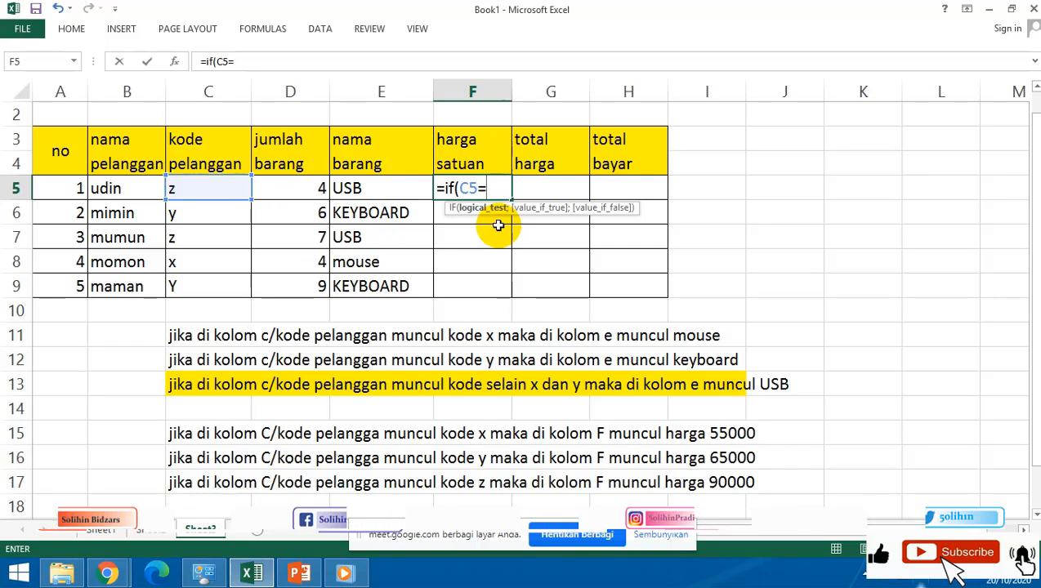
type("\"")
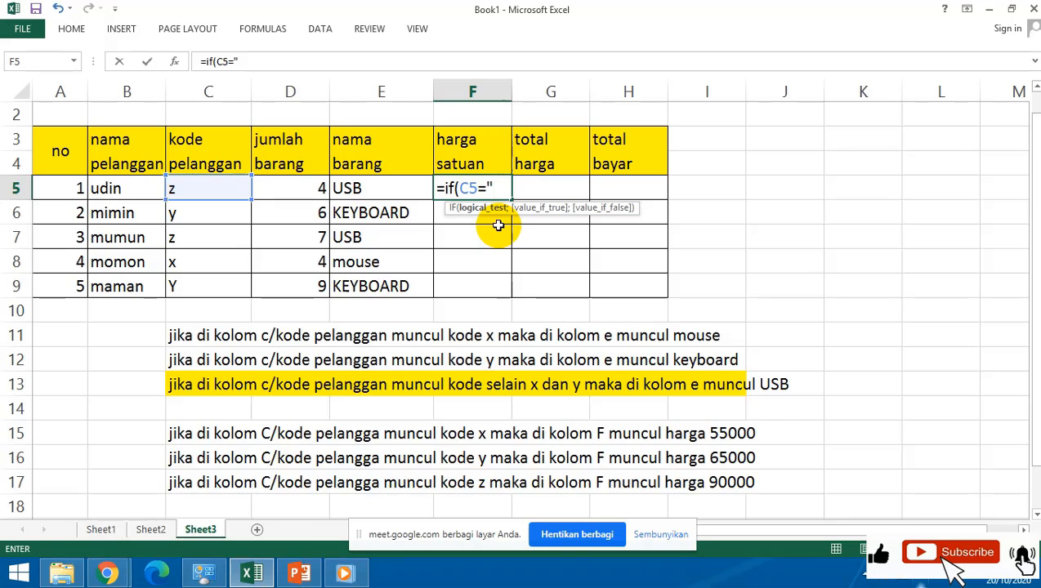
type("x\";")
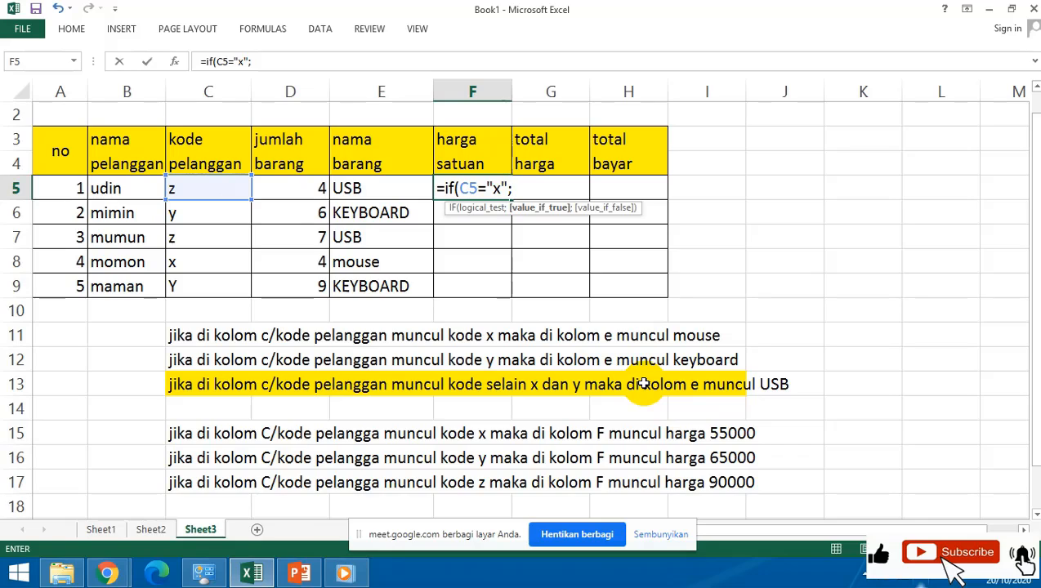
type("55000")
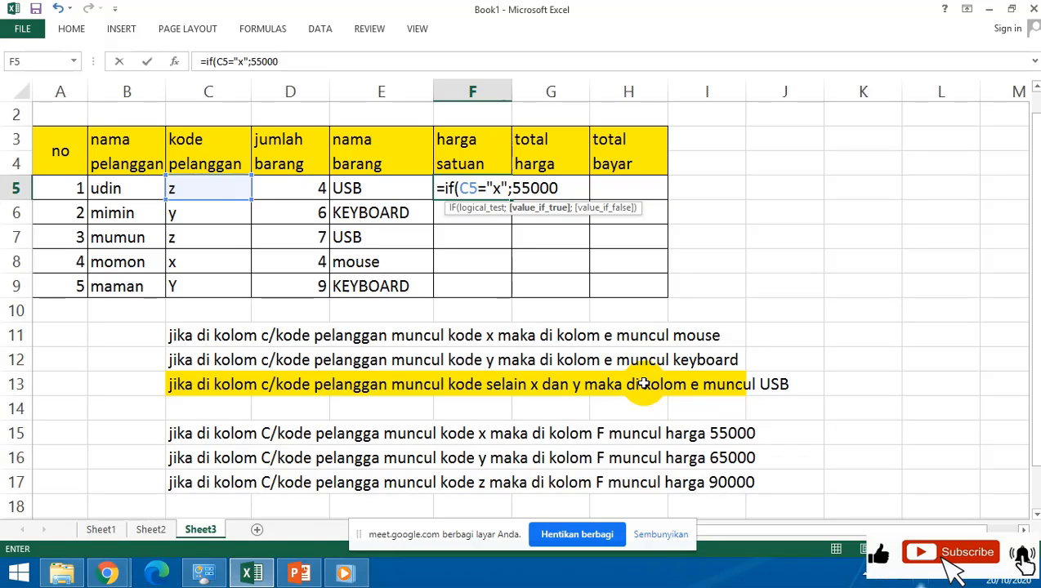
Complete the F5 formula with a nested IF returning 65000 when C5 equals "Y" and 90000 otherwise.
type(";if")
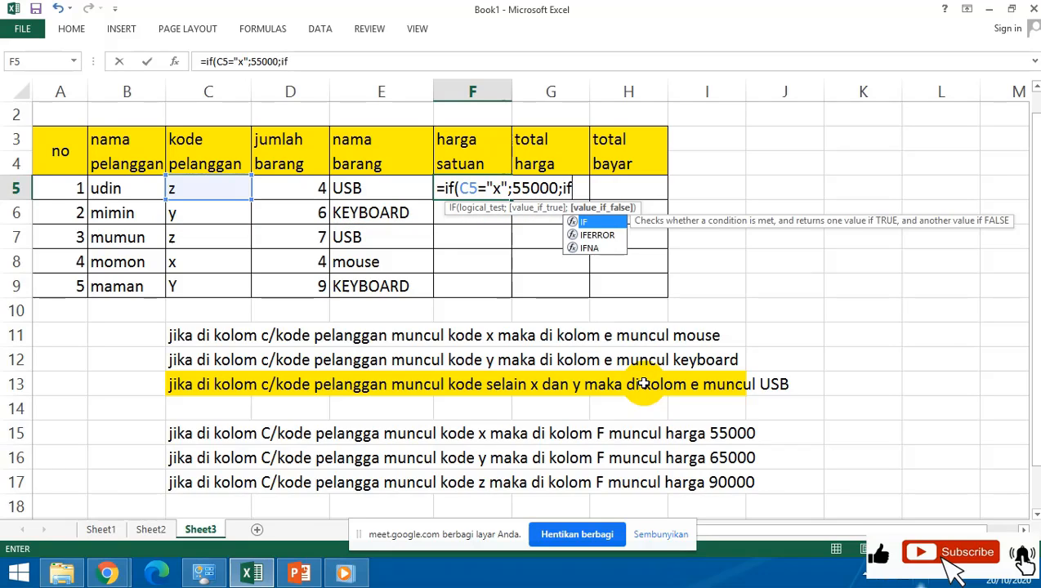
double_click(588, 223)
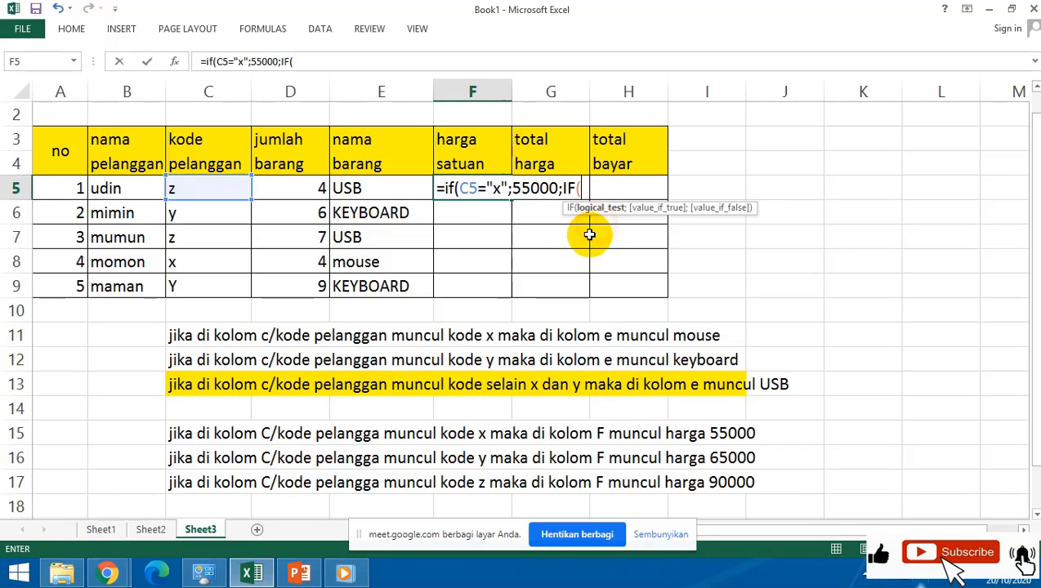
type("C5")
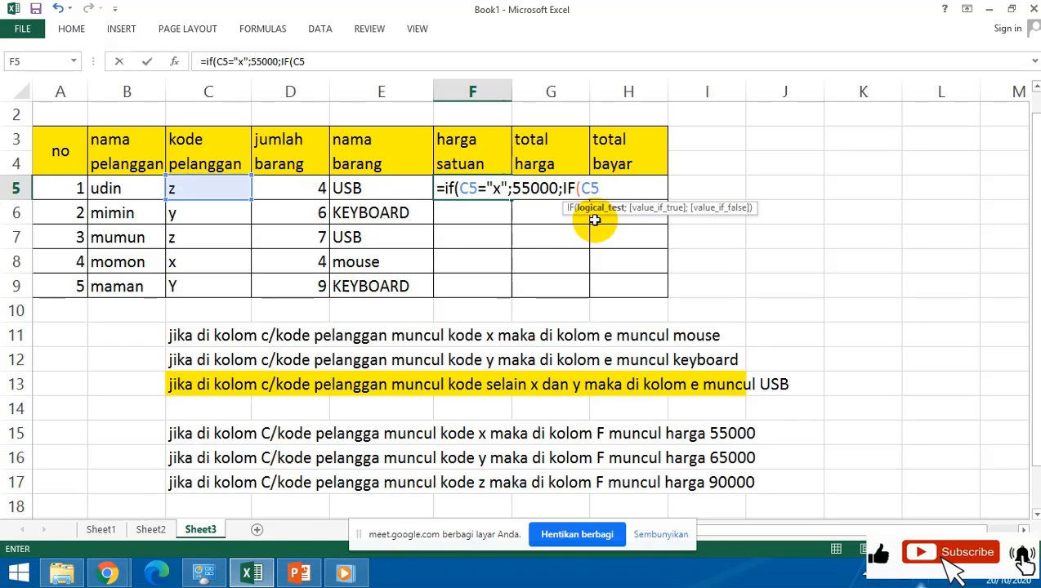
type("=\"Y")
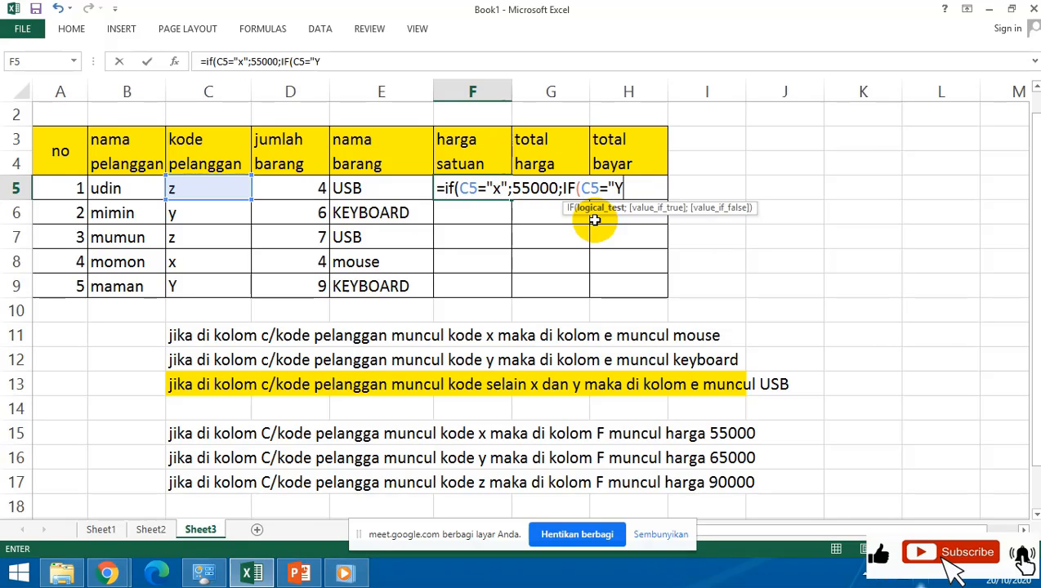
type("\"")
type(";6")
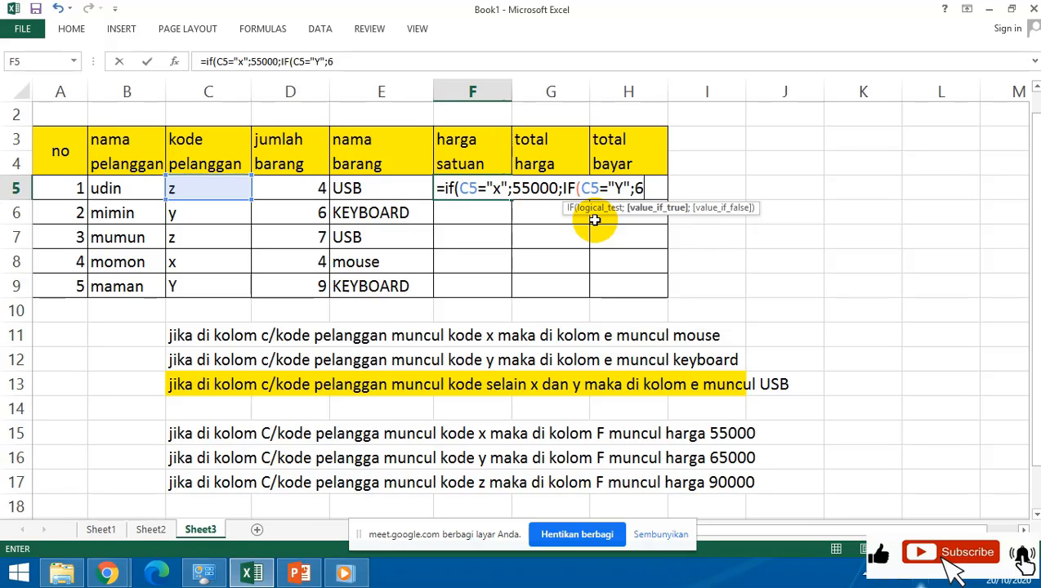
type("5000")
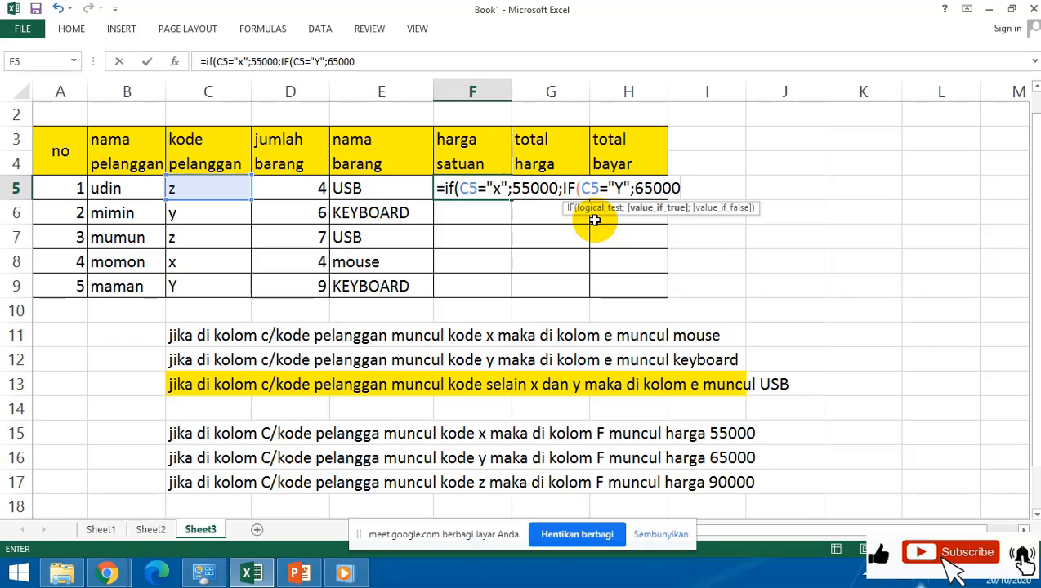
type(";")
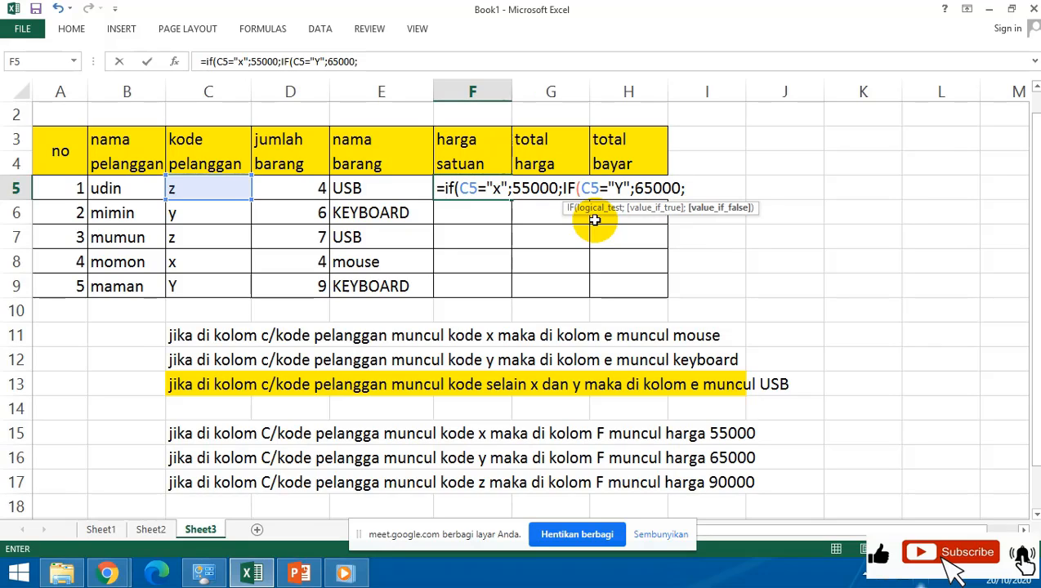
type("90000")
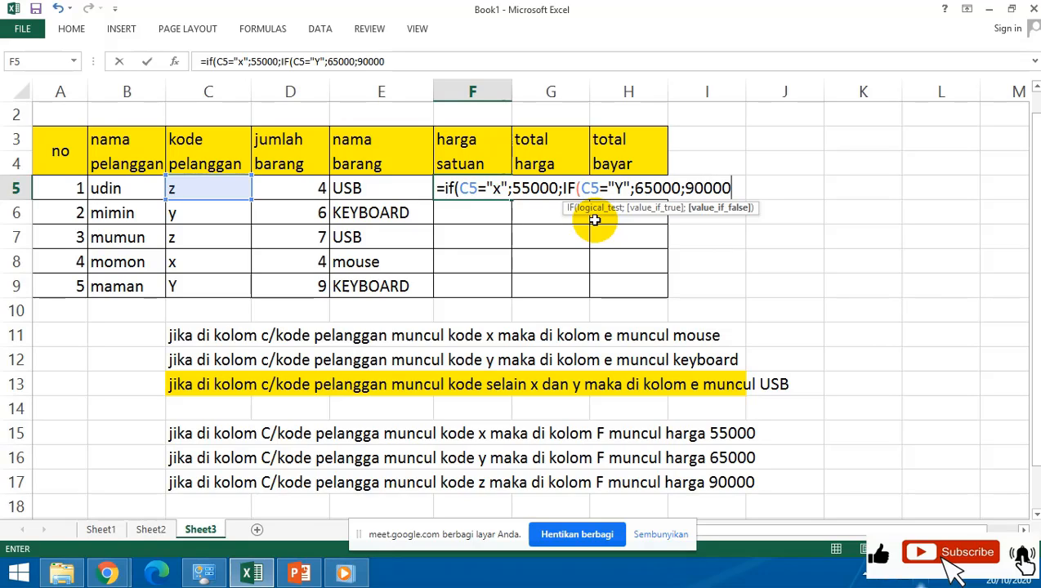
type("))")
key("ctrl+Return")
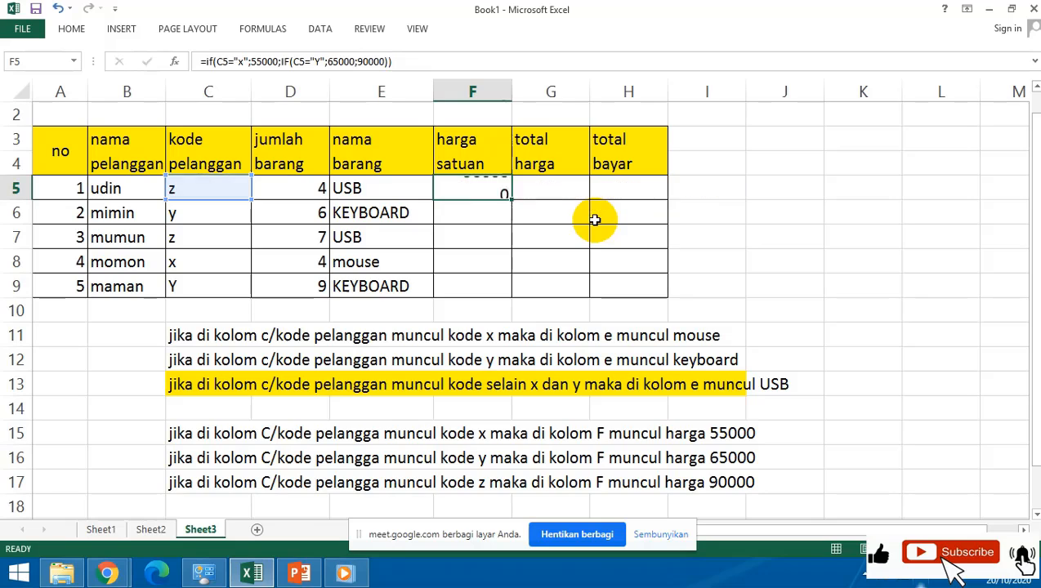
Fill the harga satuan formula from F5 down through F9.
left_click(482, 196)
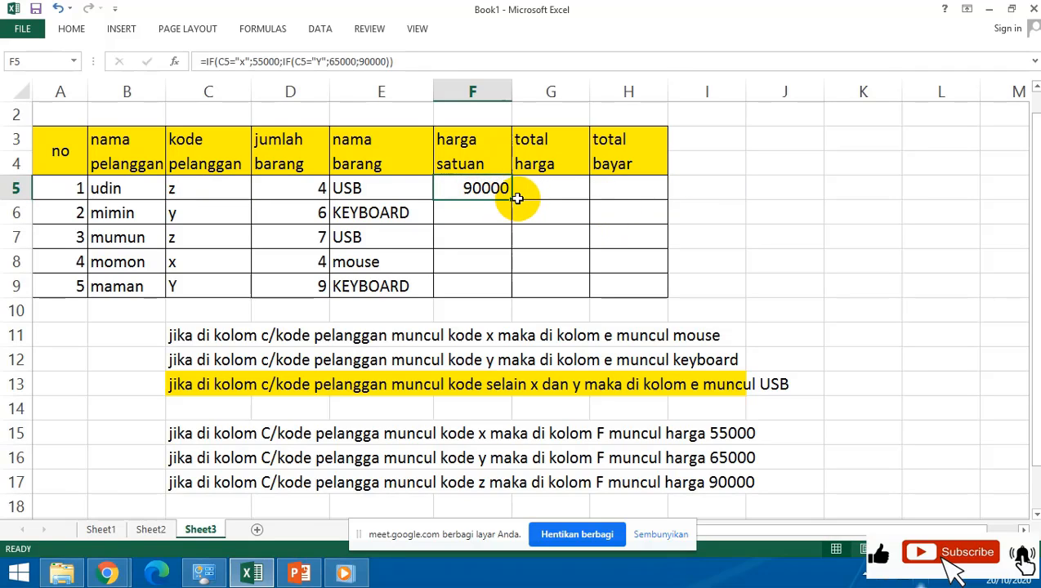
left_click_drag(517, 198, 500, 282)
left_click(554, 233)
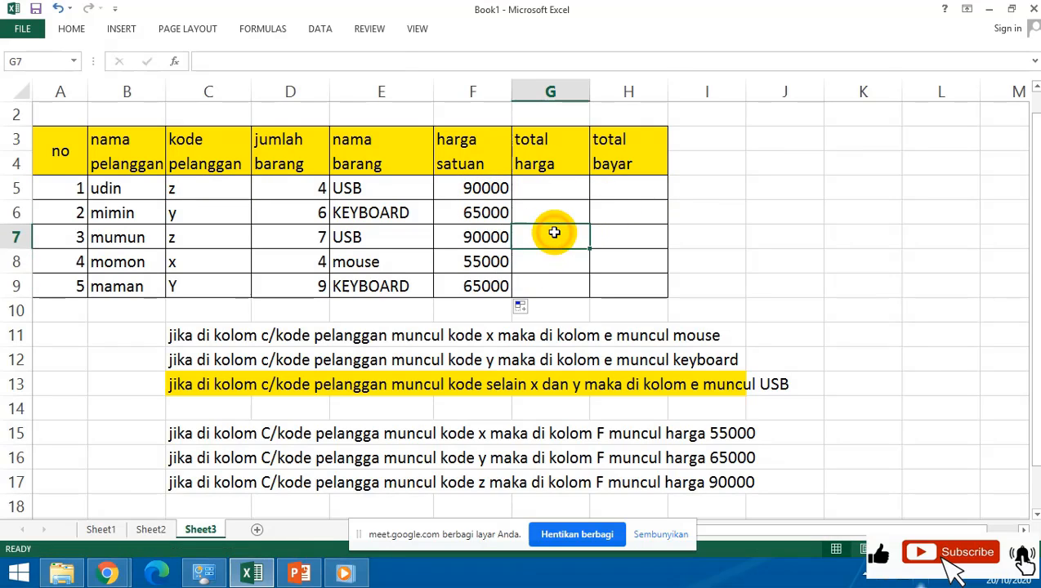
Check the harga satuan results for kode z, y and x against the price rules in rows 15 to 17.
left_click(219, 197)
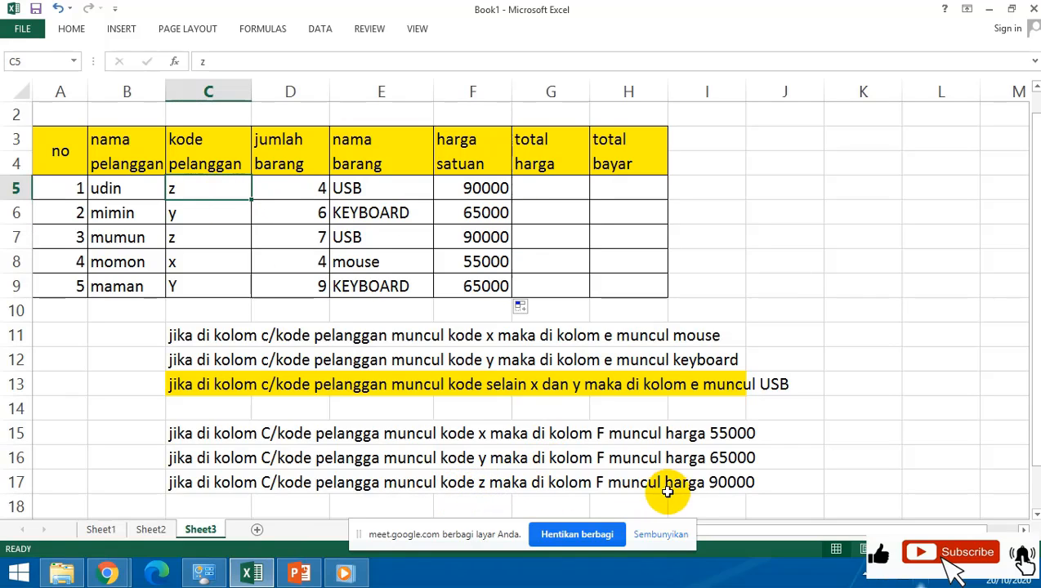
left_click(726, 486)
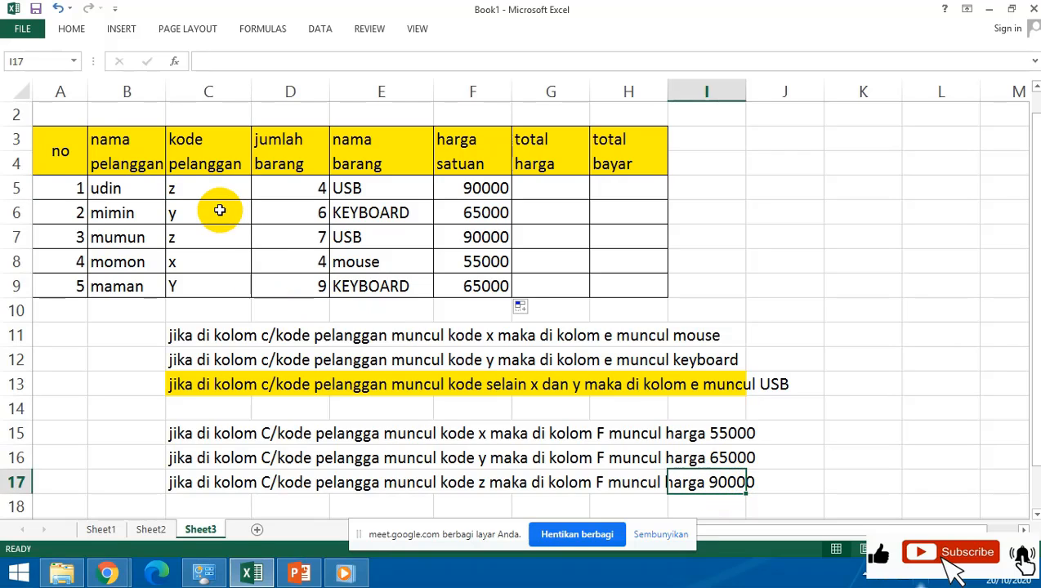
left_click(724, 458)
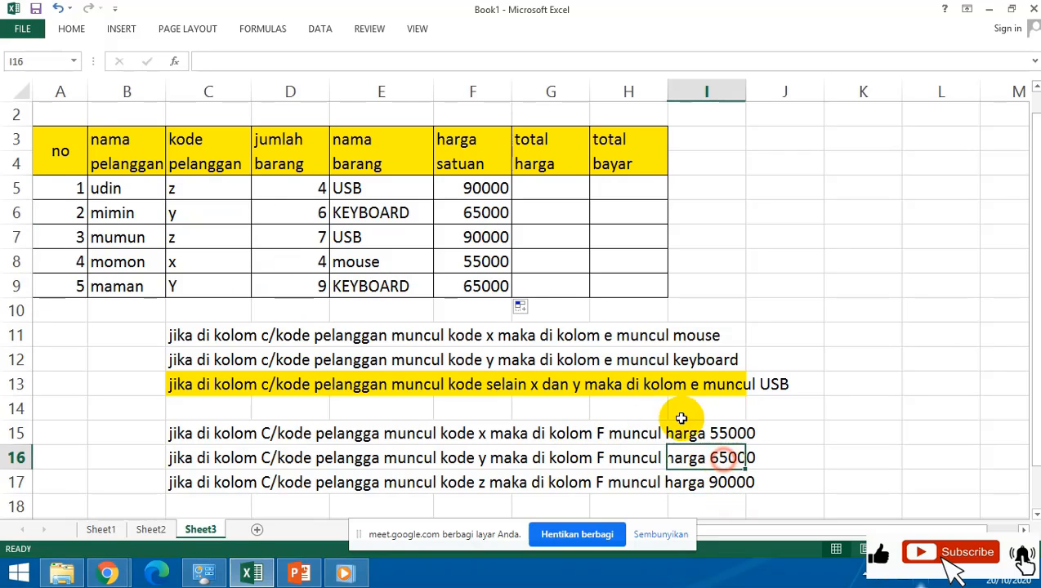
left_click(486, 214)
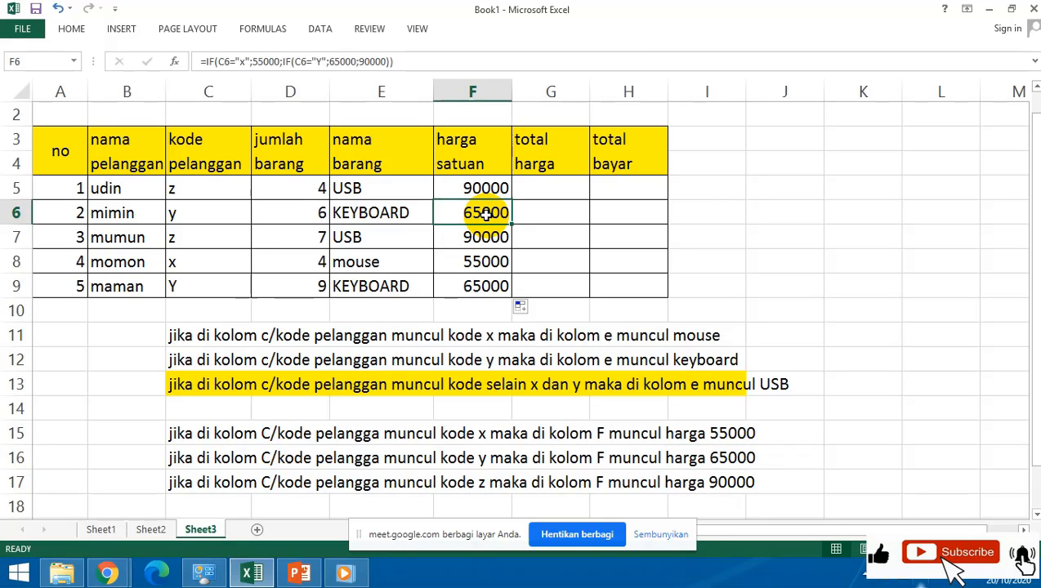
left_click(206, 263)
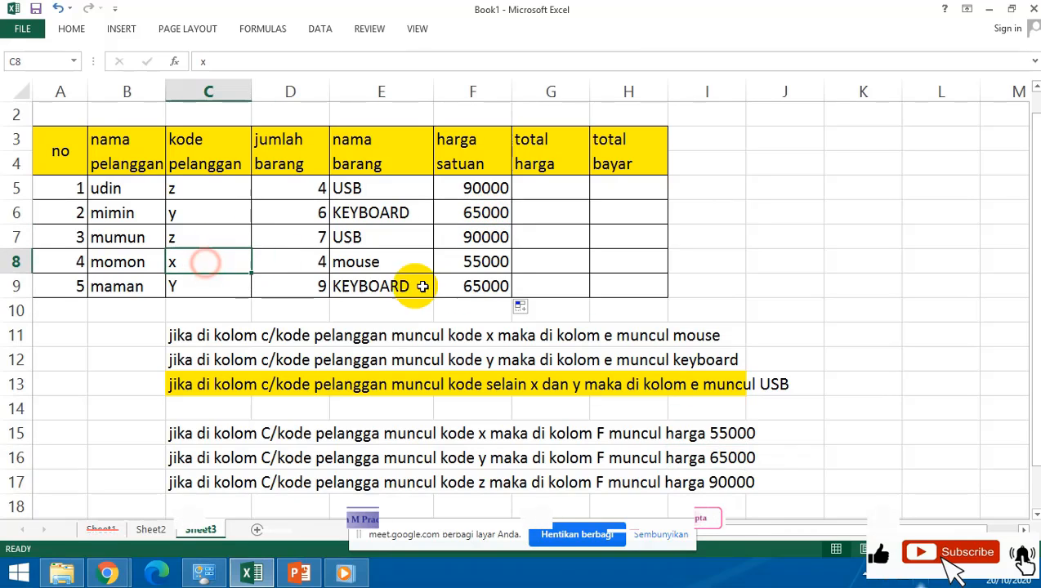
left_click(493, 261)
left_click(726, 433)
left_click(793, 335)
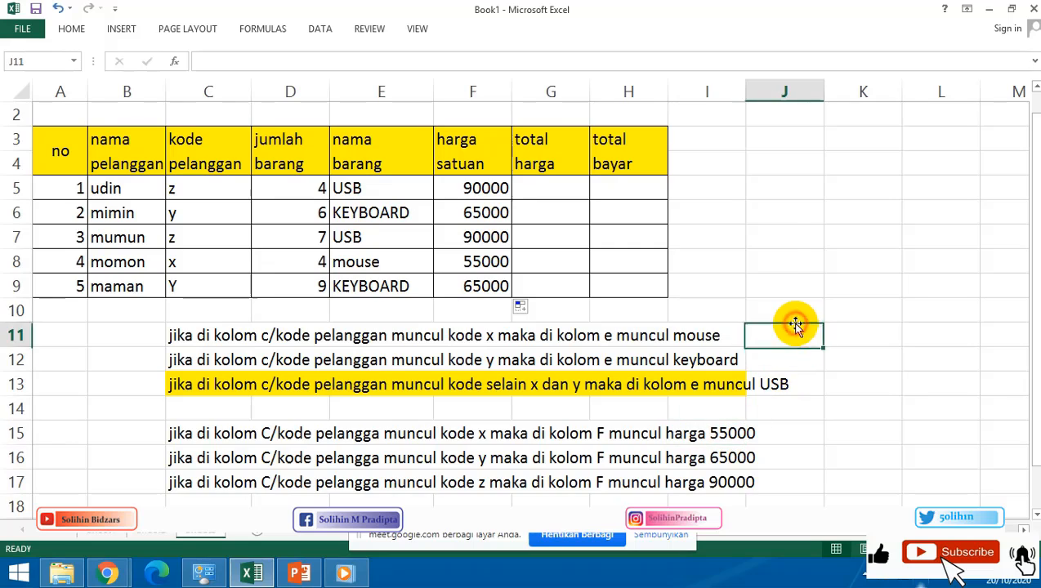
Change the kode pelanggan in C5 to X to test the item name and price formulas.
left_click(197, 187)
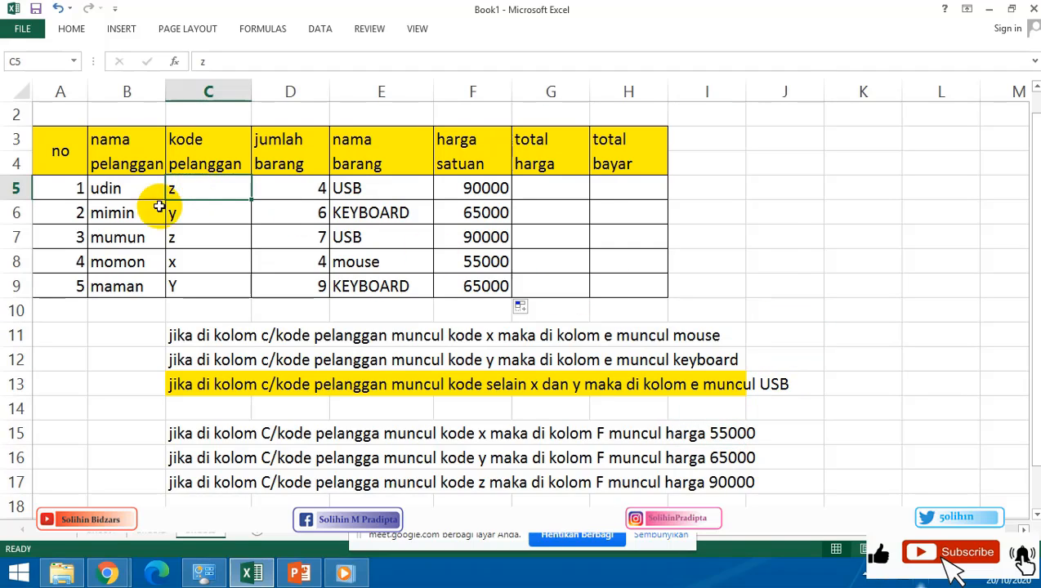
type("X")
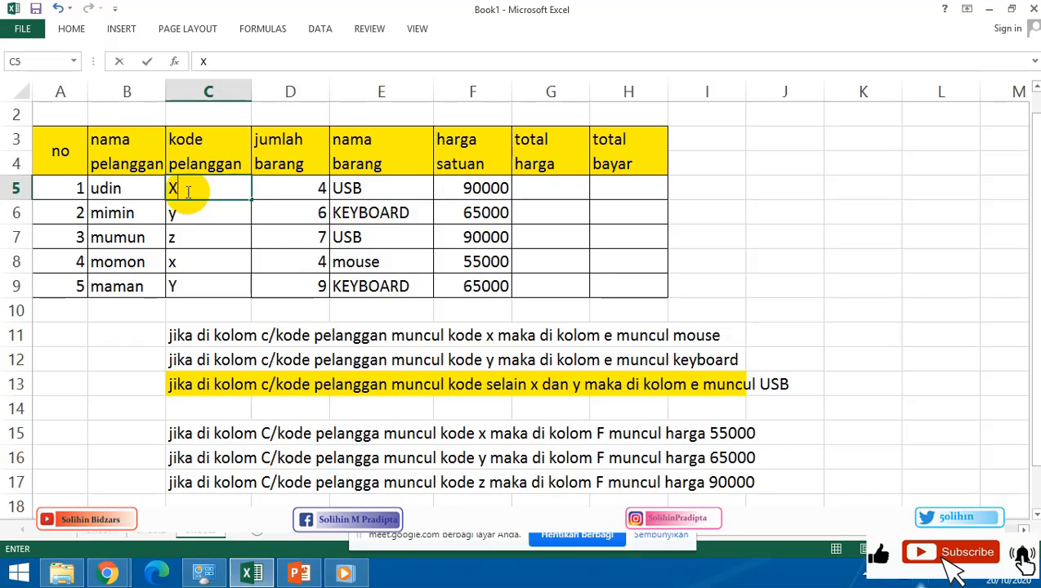
key("Return")
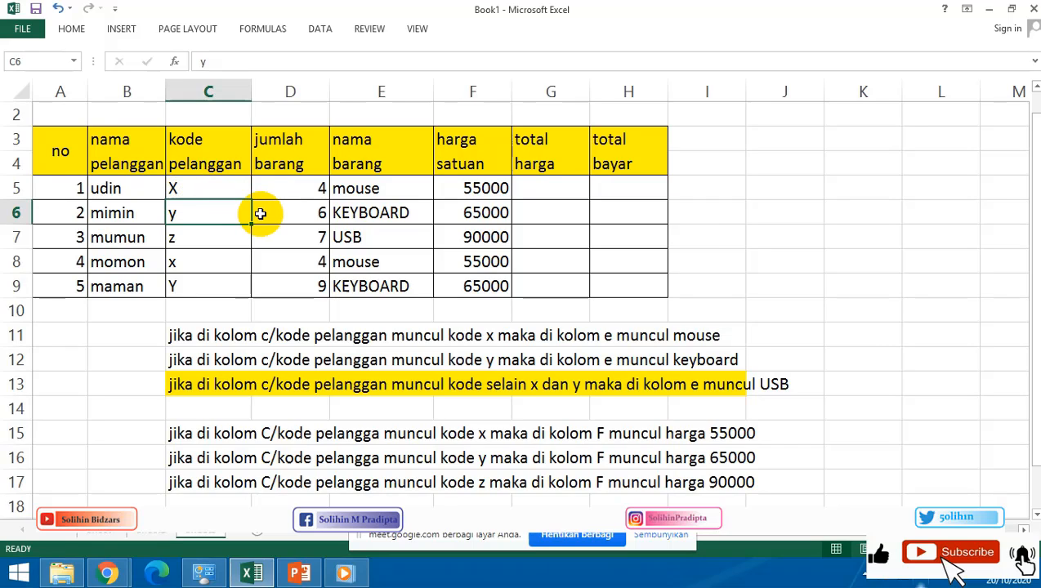
Calculate total harga in G5 by multiplying jumlah barang by harga satuan with =D5*F5.
left_click(552, 189)
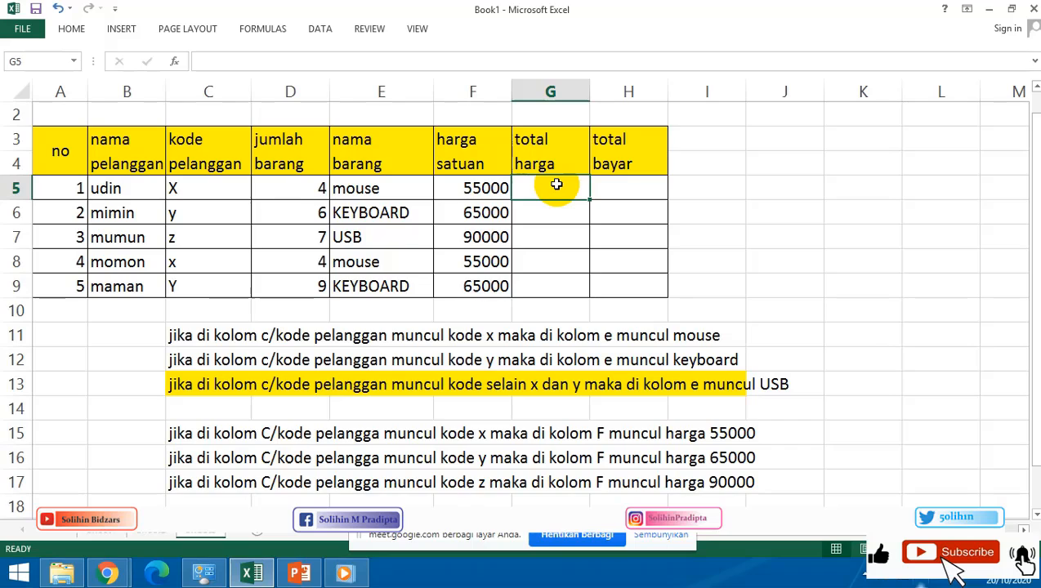
type("=")
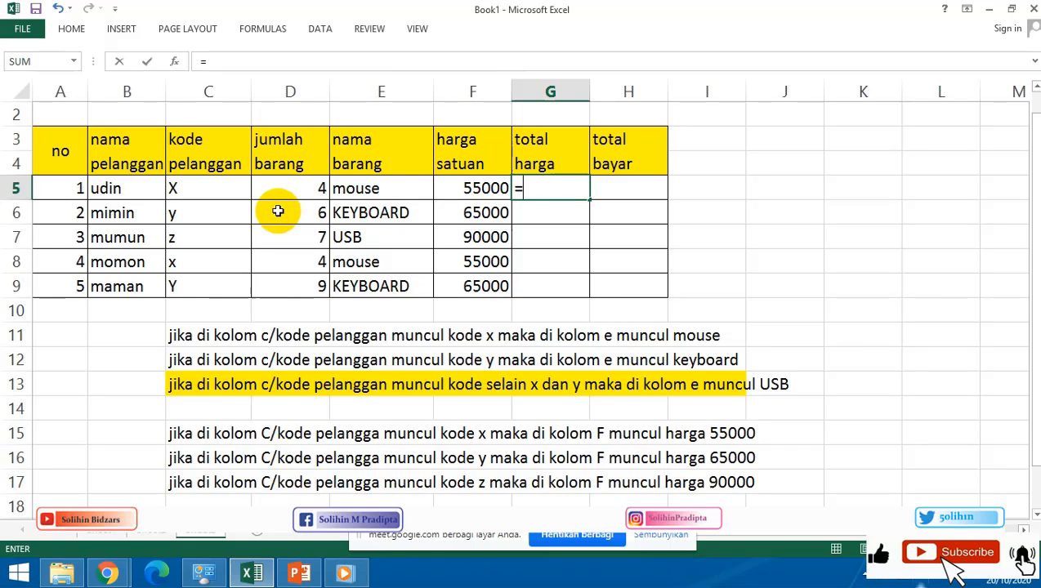
left_click(317, 189)
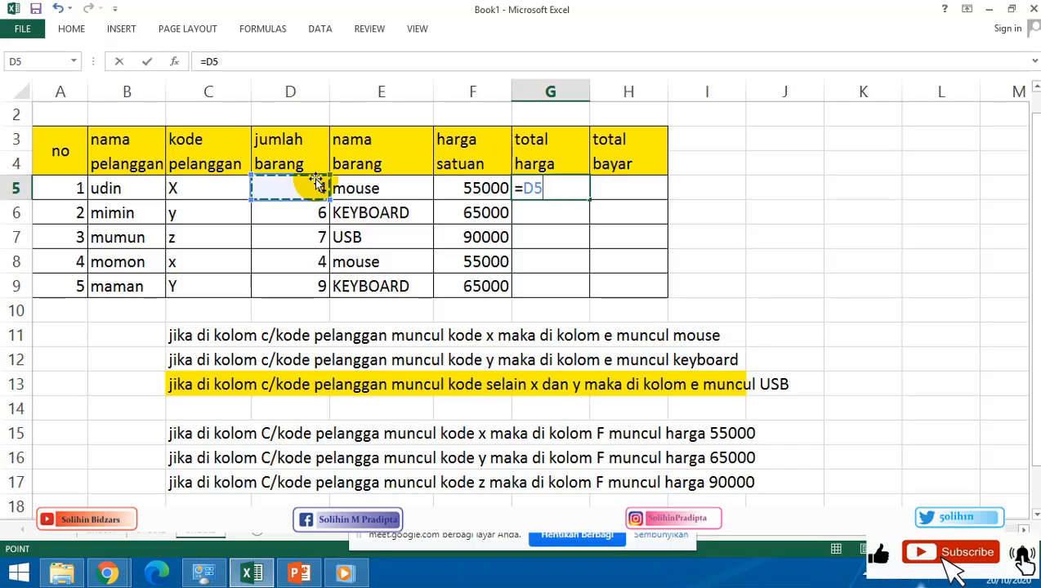
type("*")
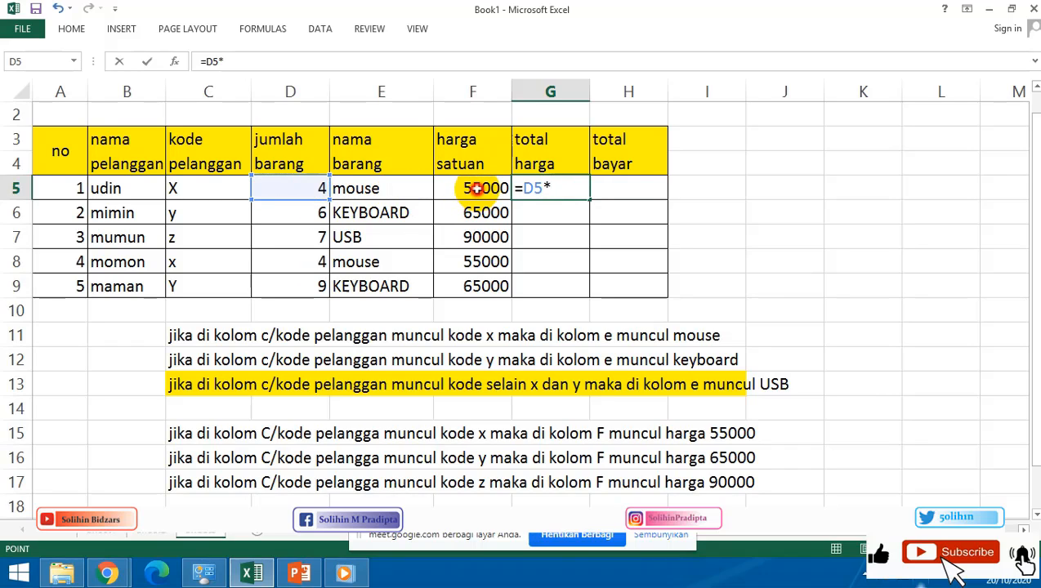
left_click(466, 190)
key("Return")
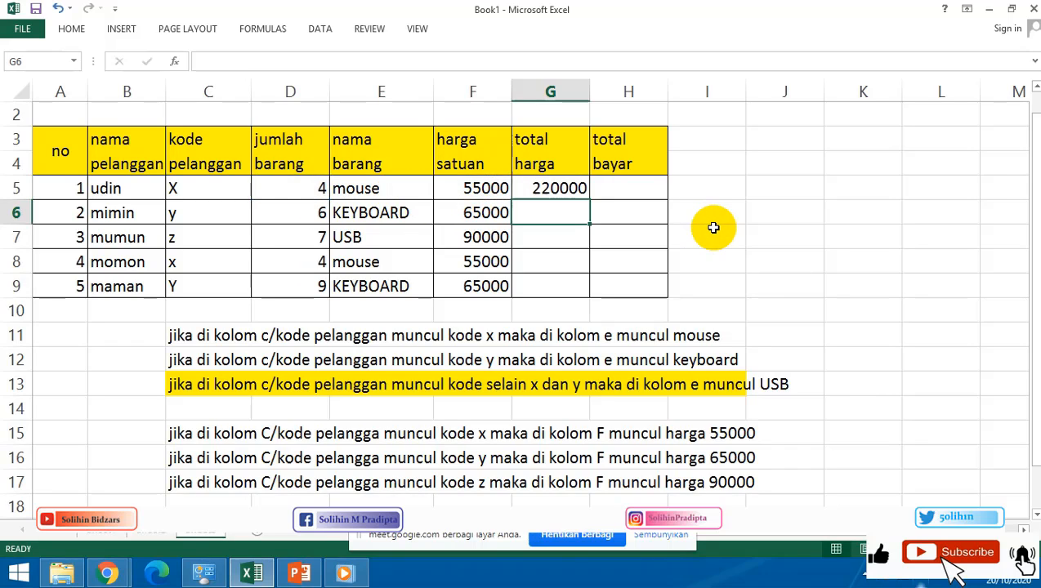
Fill the total harga formula from G5 down through G9.
left_click(553, 188)
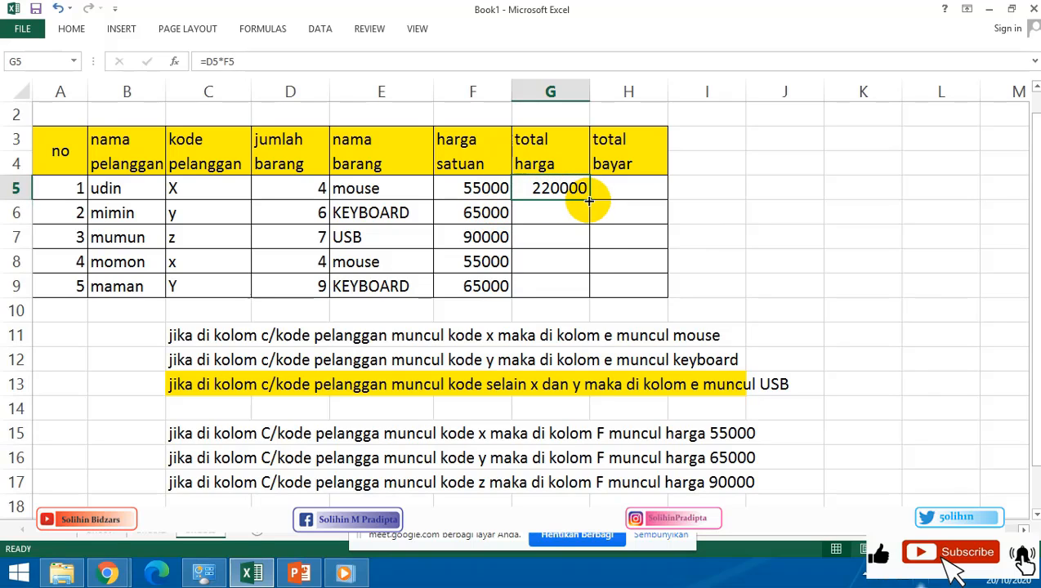
left_click_drag(590, 201, 595, 295)
left_click(799, 198)
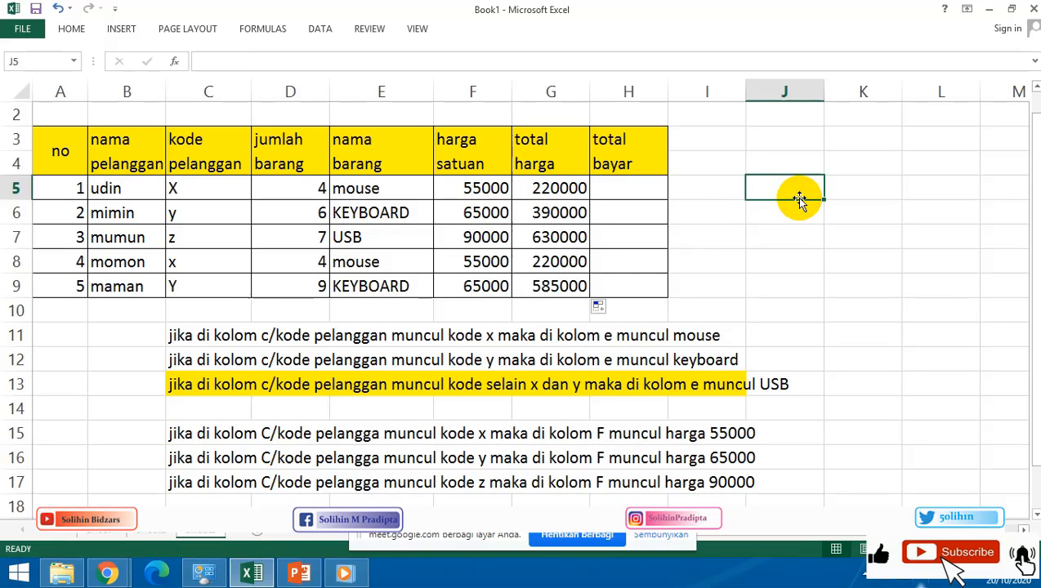
Format the harga satuan and total harga values in F5:G9 with thousands separators and no decimals.
left_click_drag(482, 191, 554, 286)
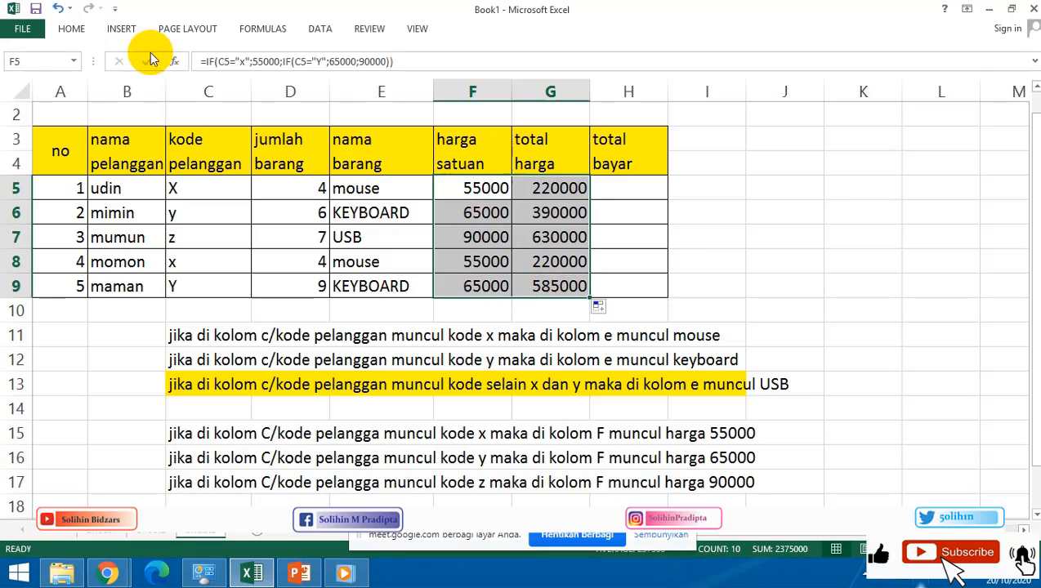
left_click(118, 31)
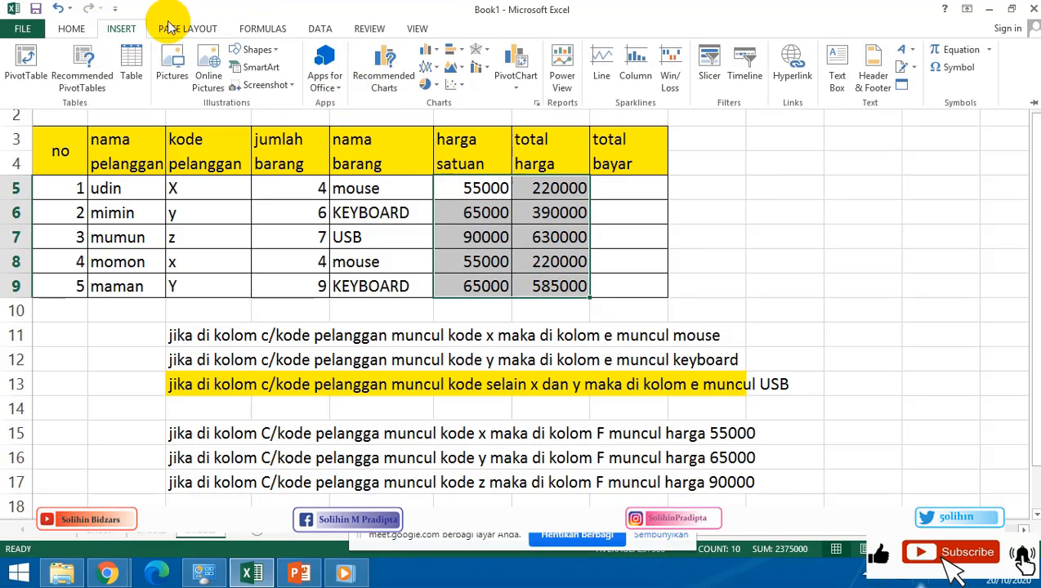
left_click(82, 29)
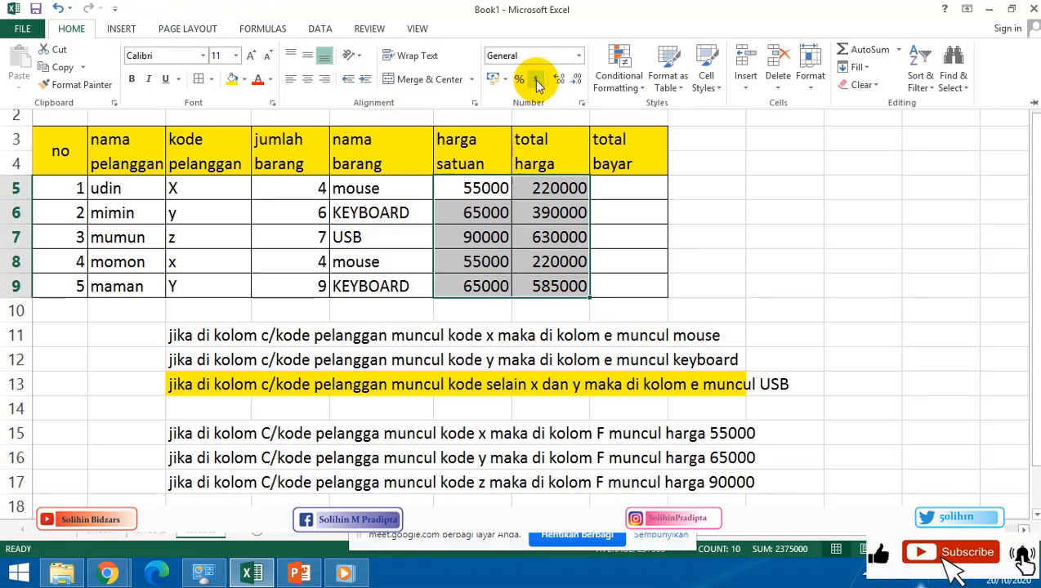
left_click(535, 80)
left_click(742, 220)
left_click(753, 216)
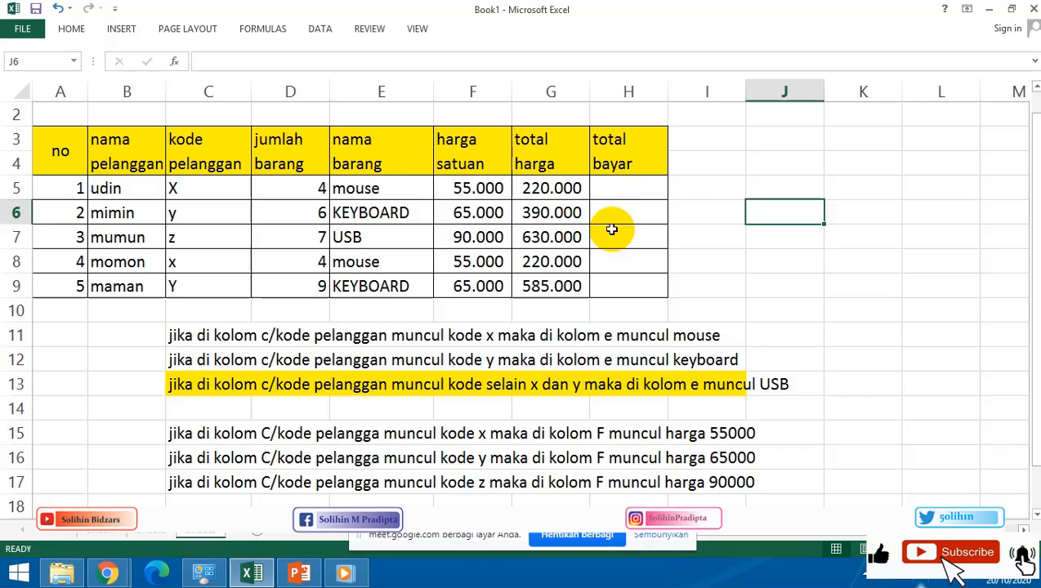
Enter the note "***TOKO INI AKAN BERIKAN DISCOUNT 10% JIKA PELANGGAN BELANJA DENGAN TOTAL LEBIH DARI 250000" in J5.
left_click(644, 189)
scroll(595, 268, "up", 1)
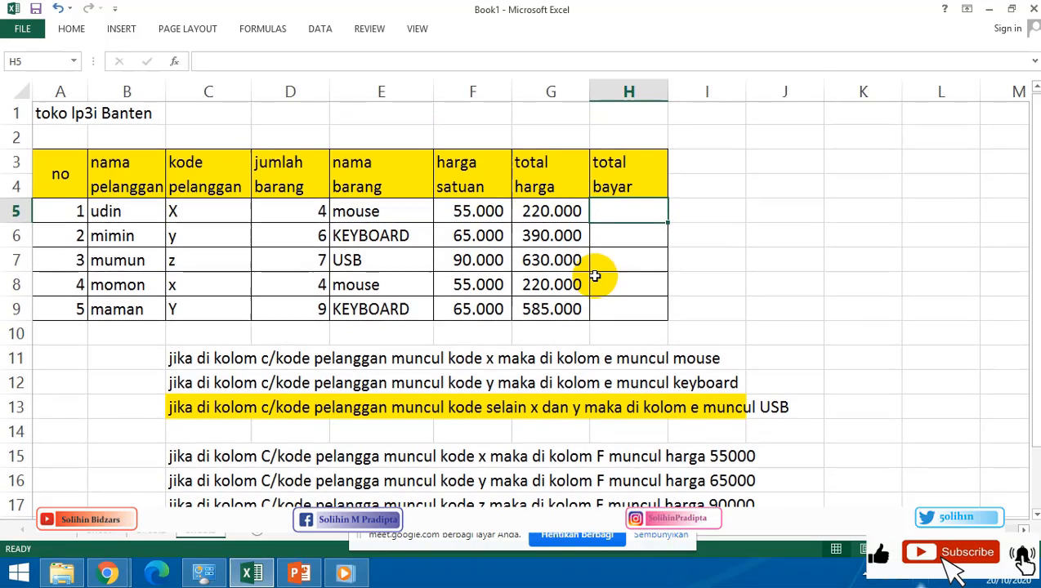
left_click(792, 217)
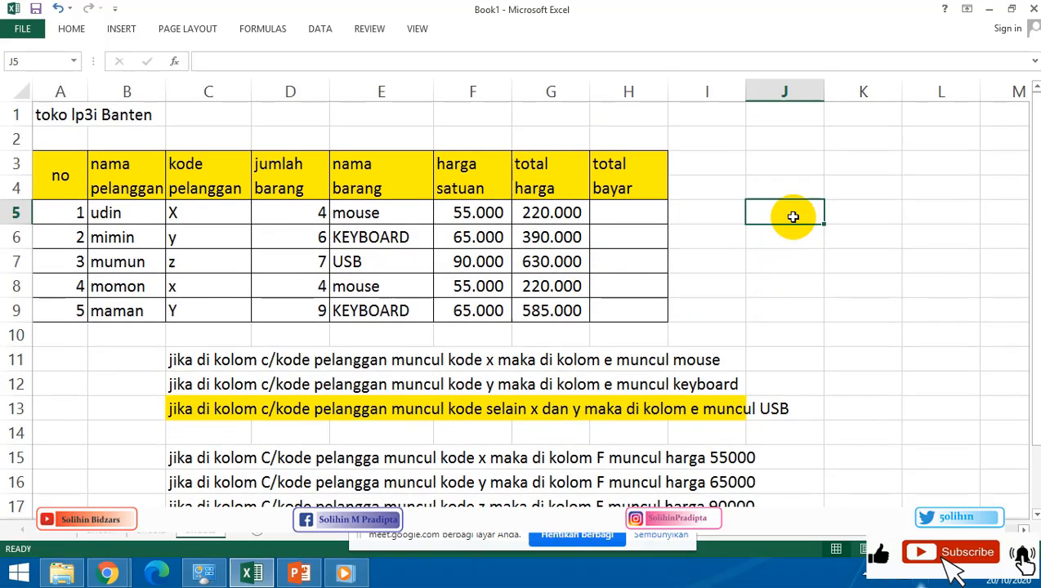
type("**")
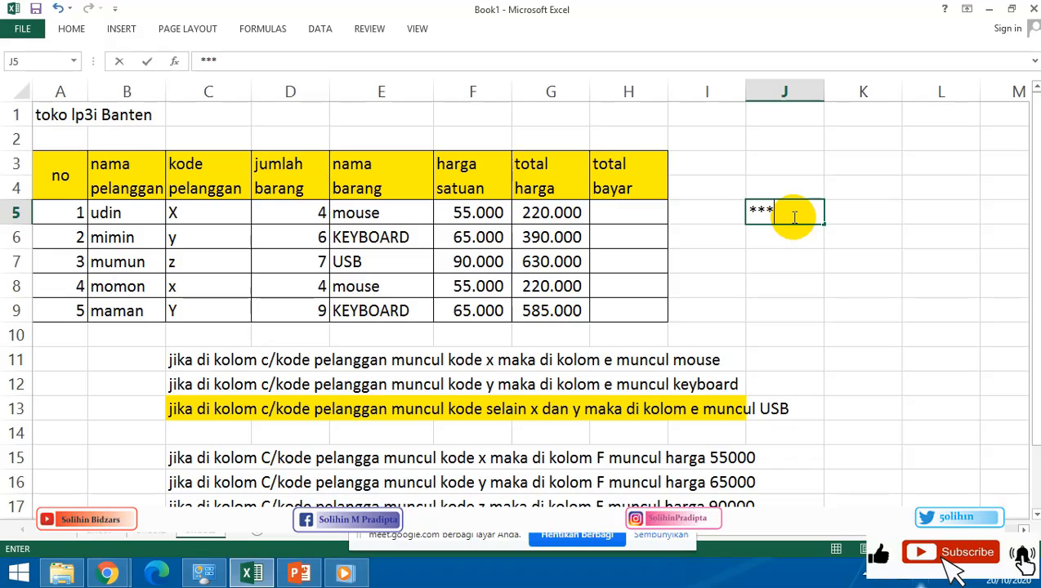
type("TOKO")
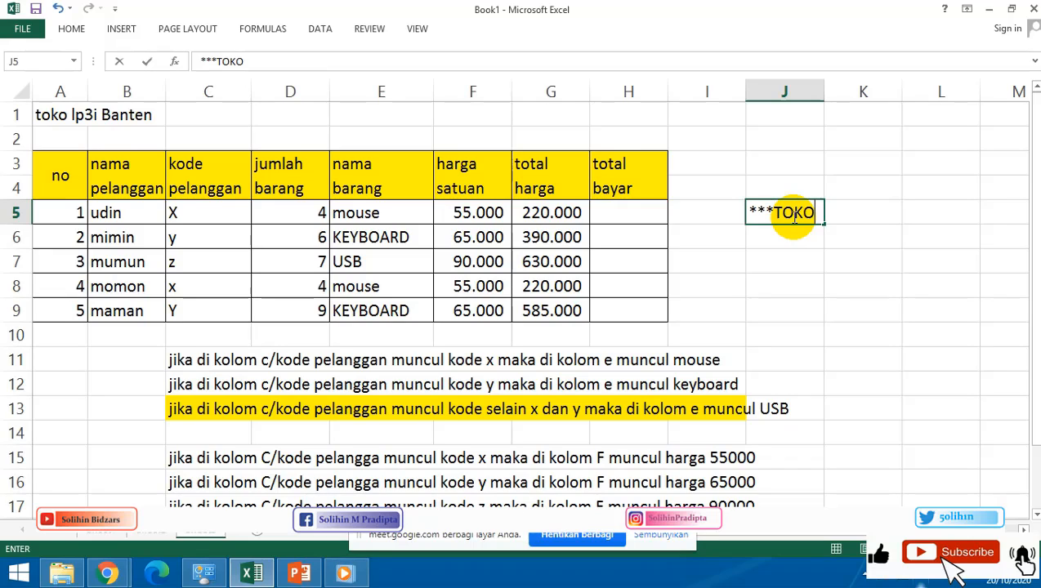
type(" INI AKAN")
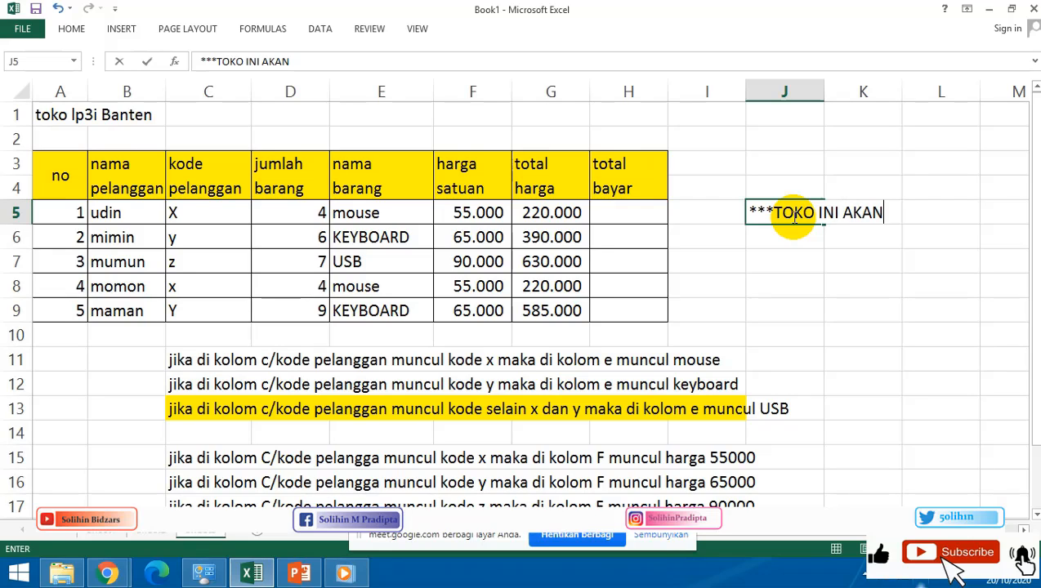
type(" BERIKAN DI")
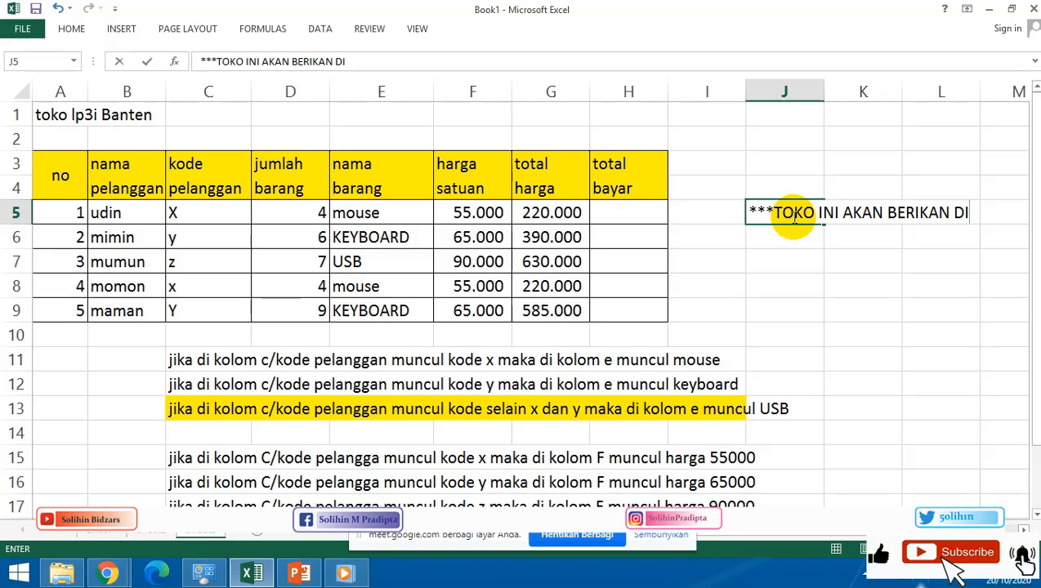
type("SCOUNT 10")
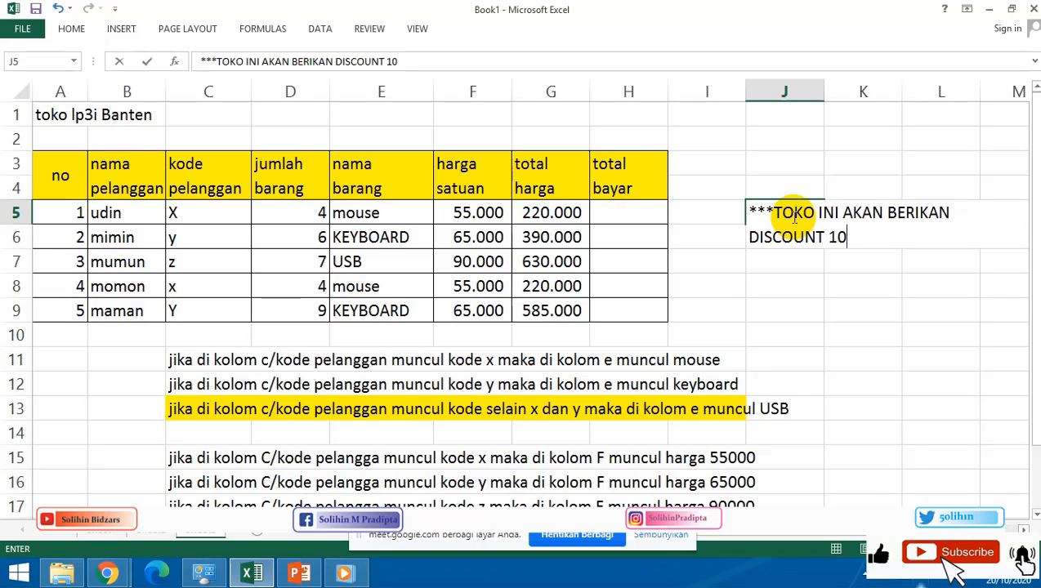
type("% JIKA PE")
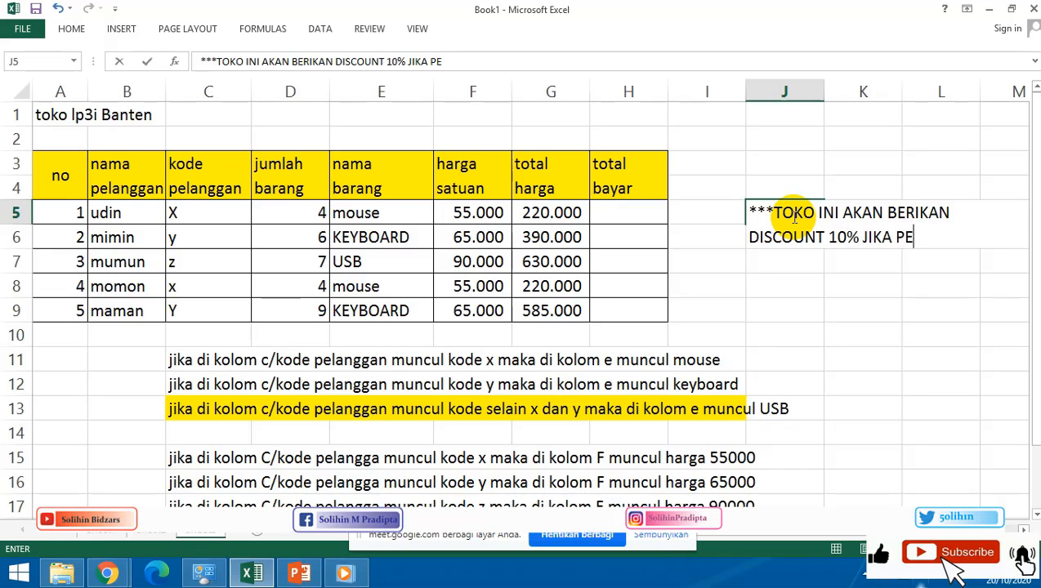
type("LANGGAN")
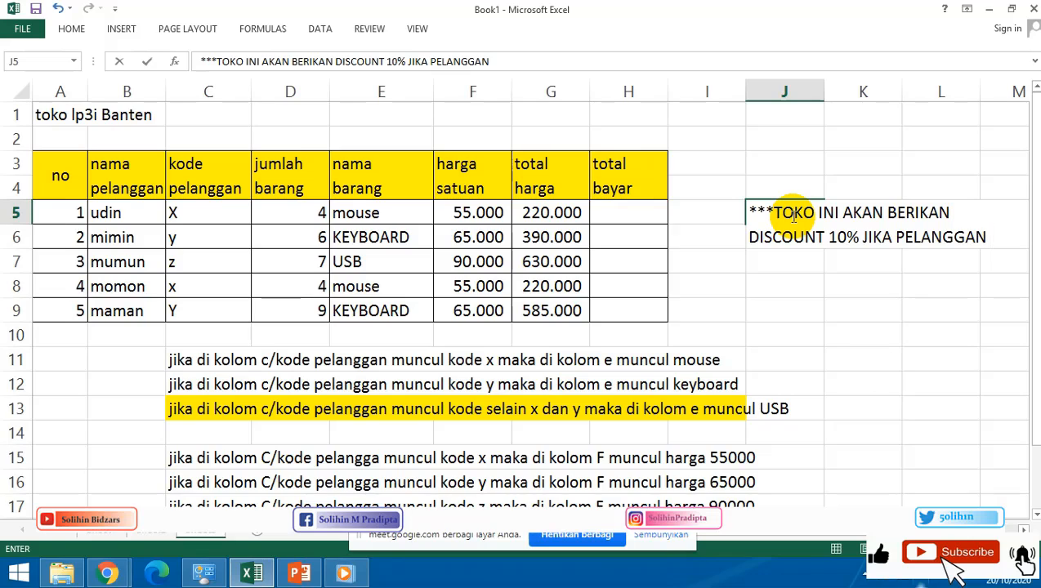
type(" BELAN")
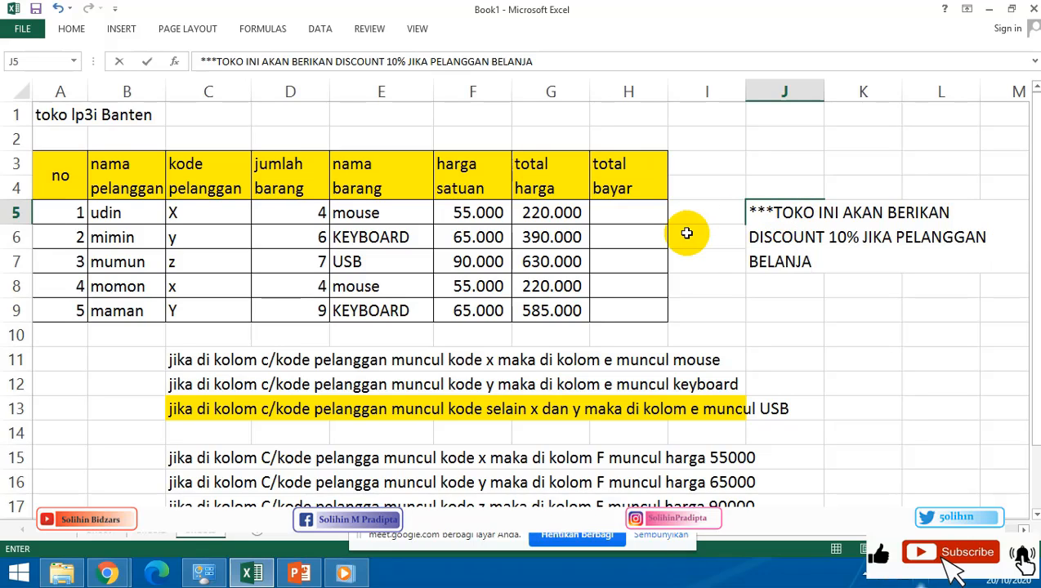
type("JA DENGAN ")
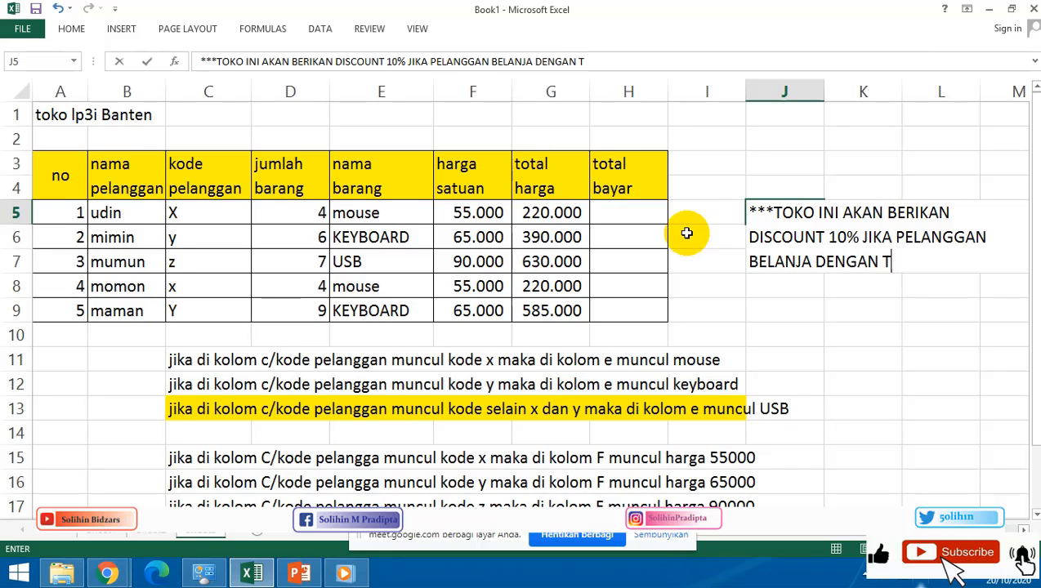
type("TOTAL LEB")
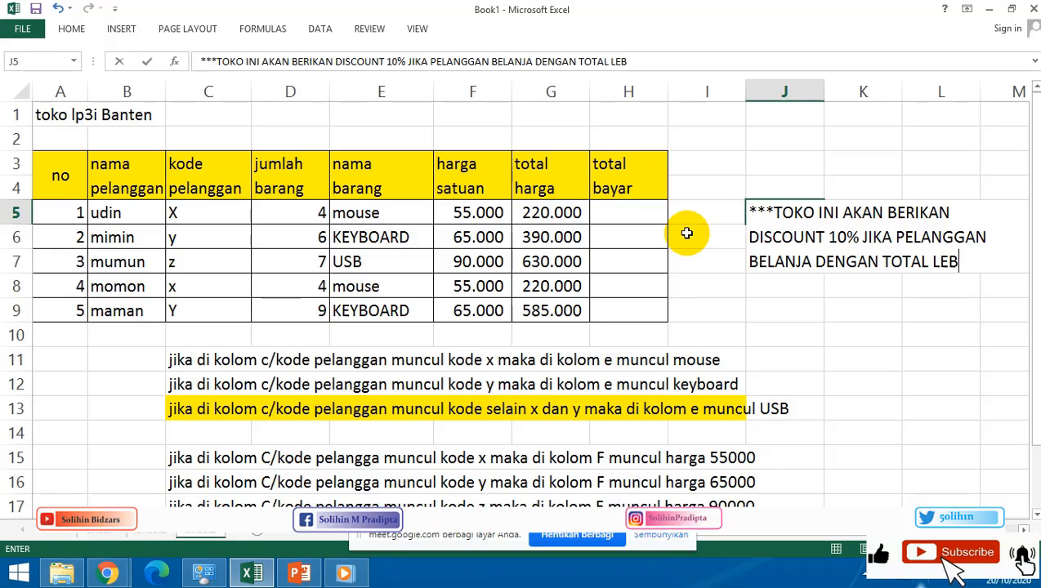
type("IH DARI 2")
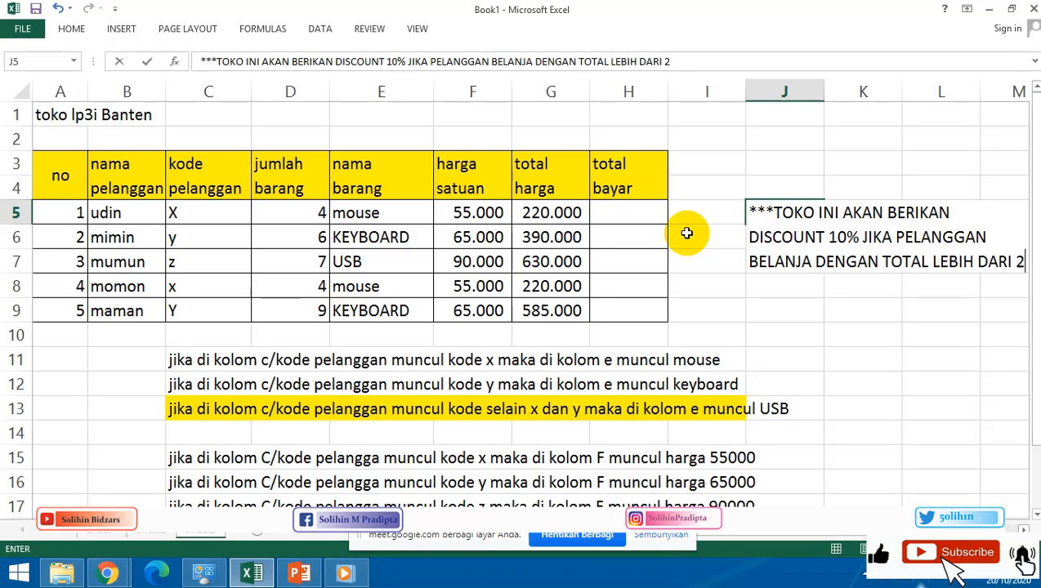
type("50")
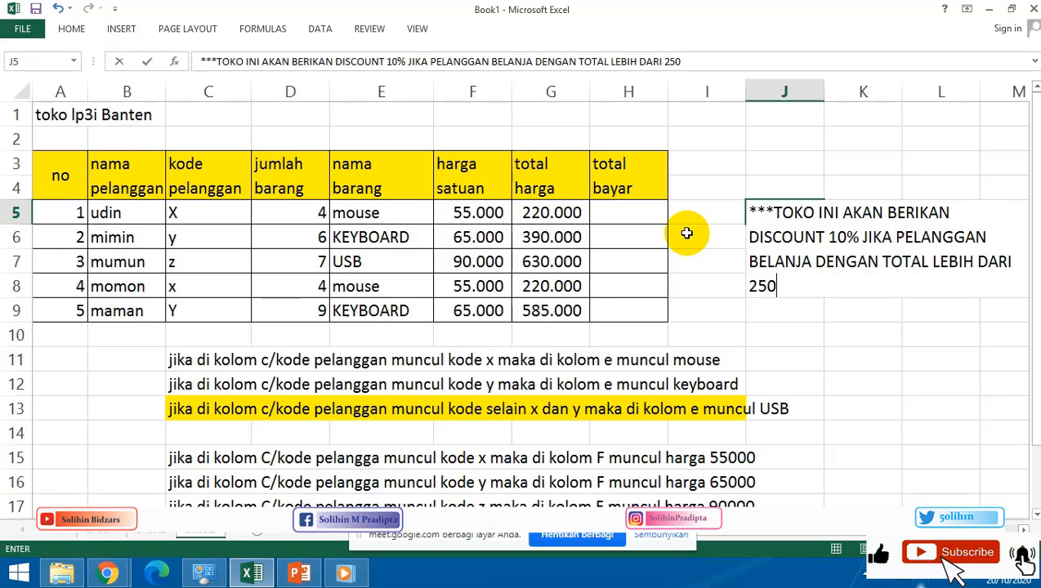
type("000")
key("Return")
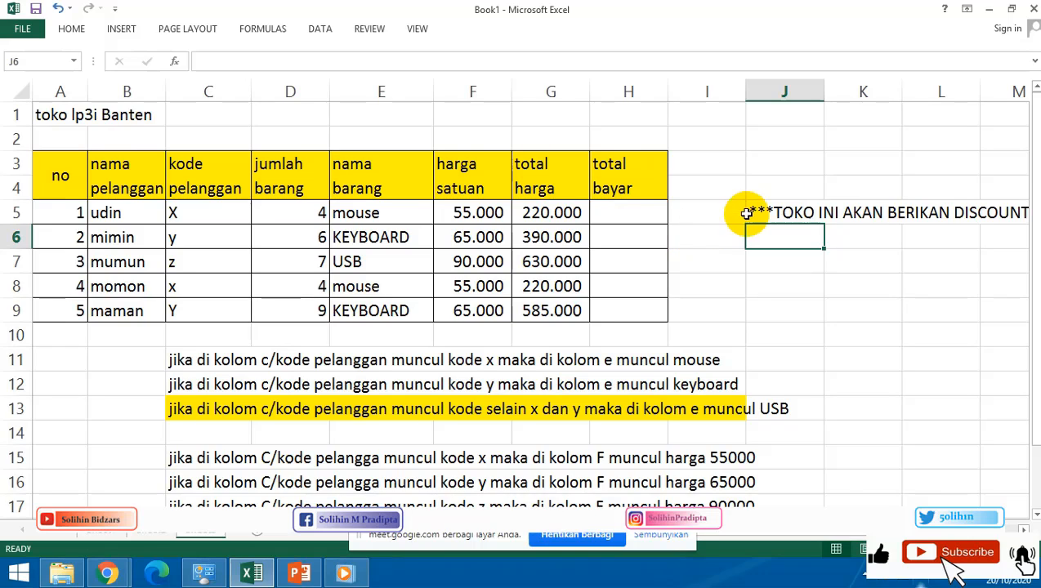
left_click(785, 213)
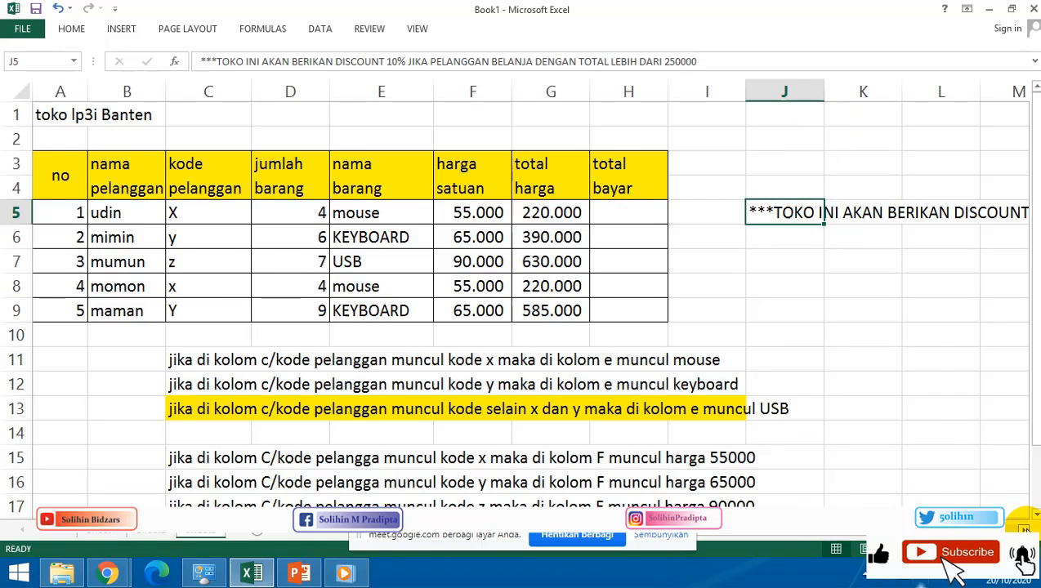
scroll(1024, 525, "right", 8)
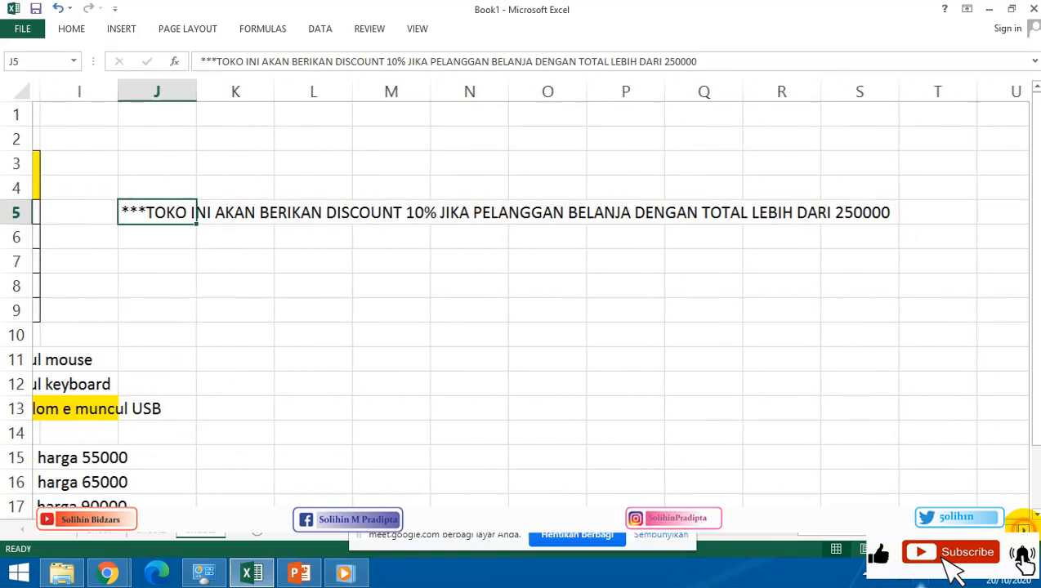
left_click(290, 309)
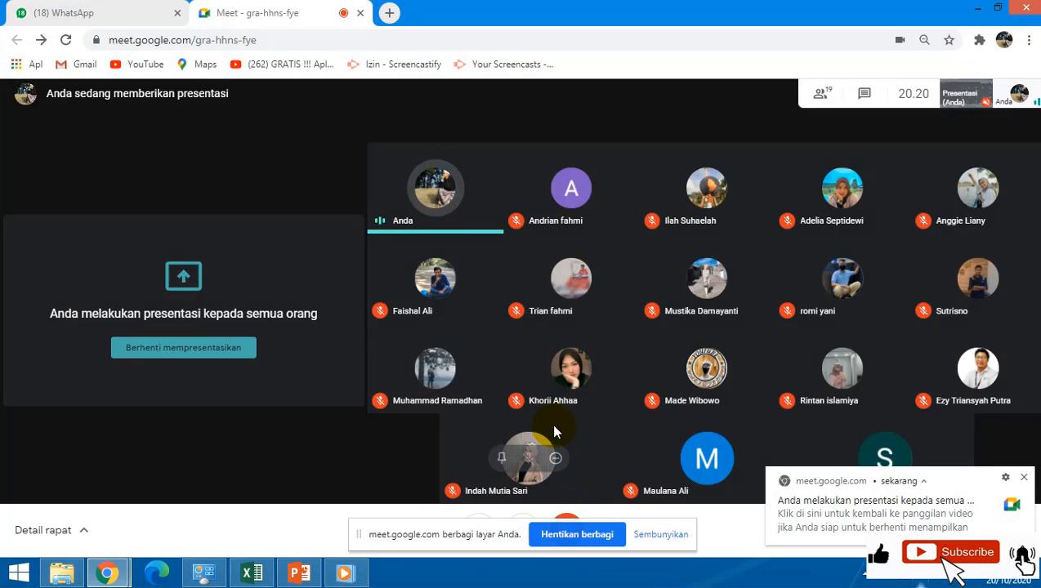
Switch back to Excel, reconfirm the total bayar formula =IF(G5>250000;G5-(G5*10%);G5) in H5 and fill it down through H9.
left_click(259, 576)
left_click(510, 213)
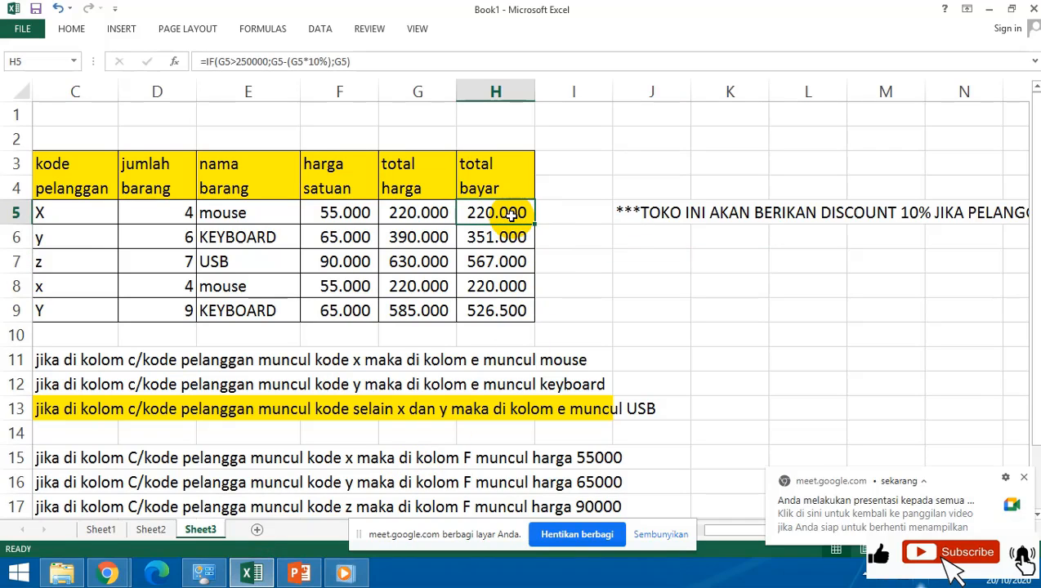
double_click(511, 212)
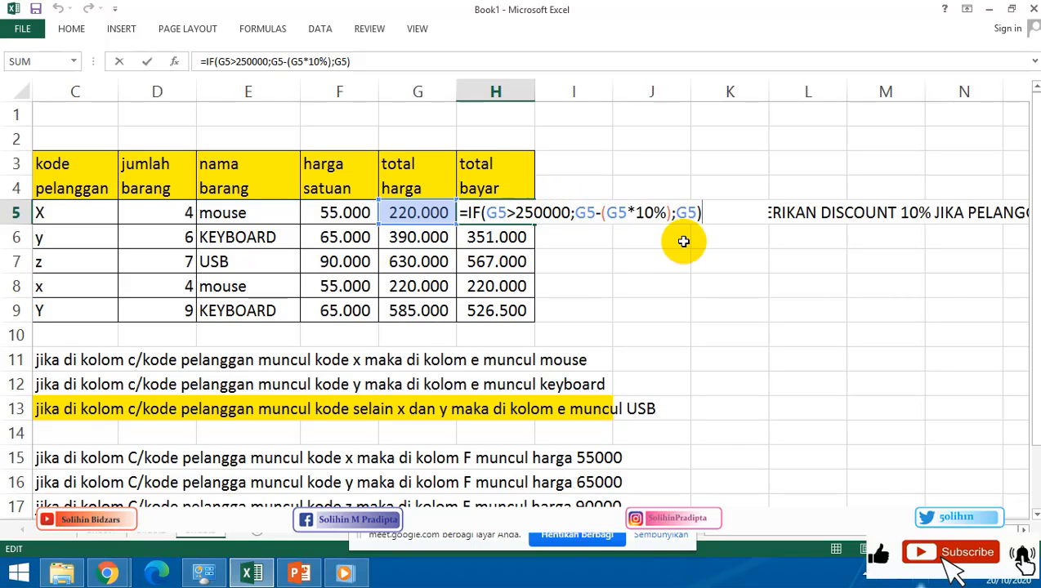
key("Return")
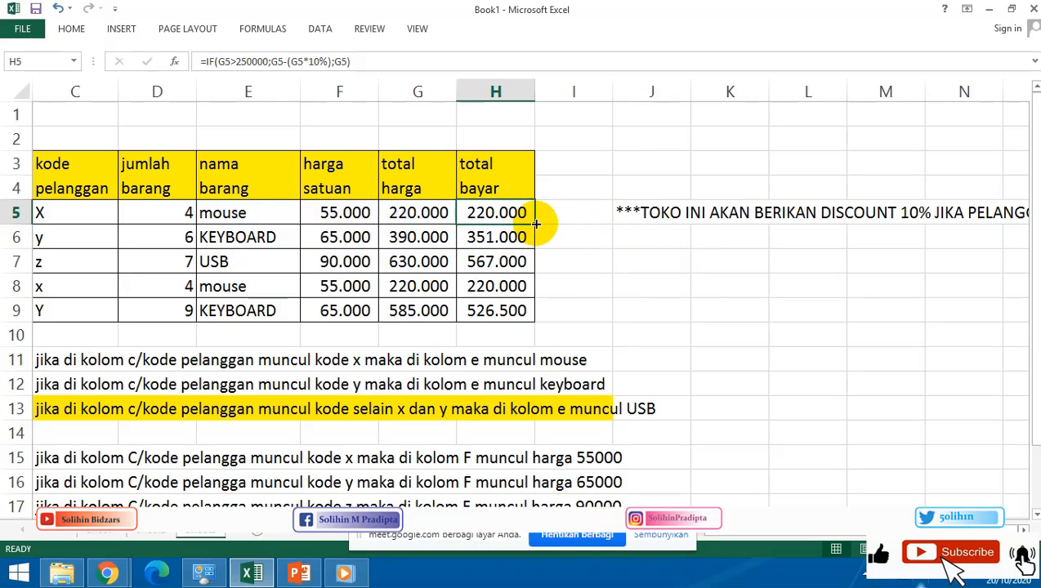
left_click_drag(536, 225, 537, 320)
left_click(591, 286)
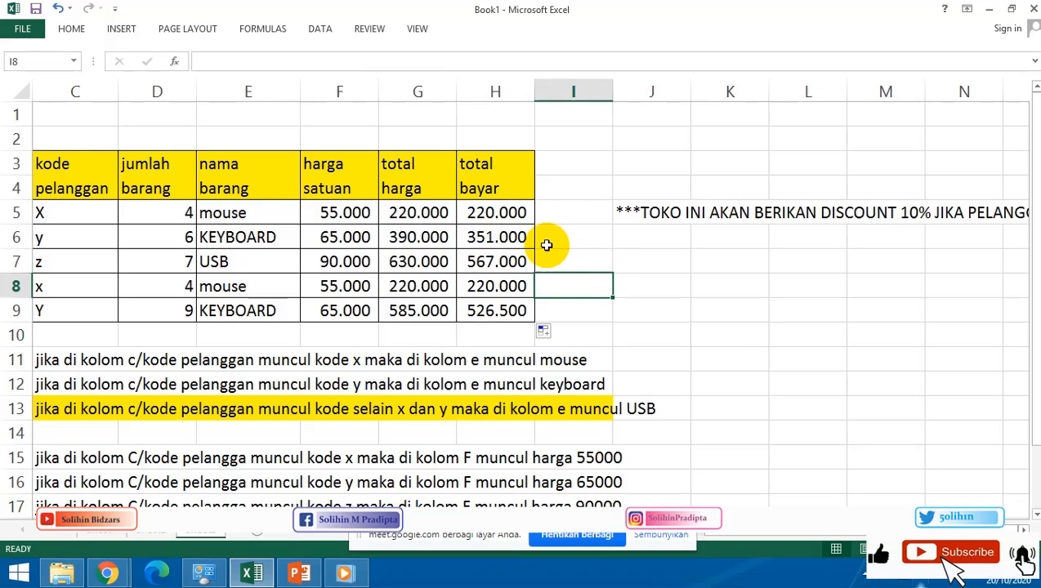
Fill the total harga cells G5 and G8 for the two mouse rows with red.
left_click(433, 214)
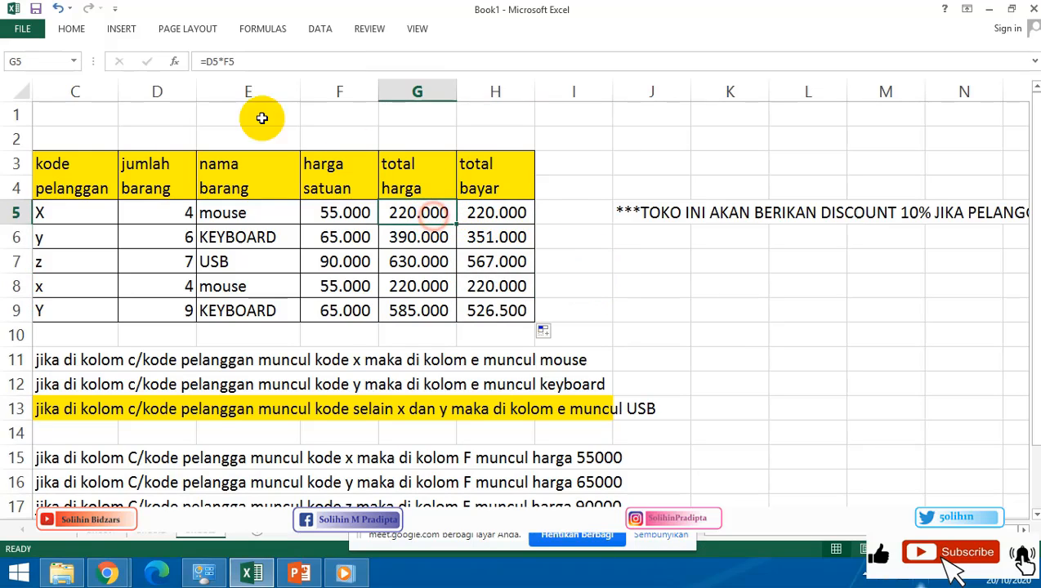
left_click(74, 28)
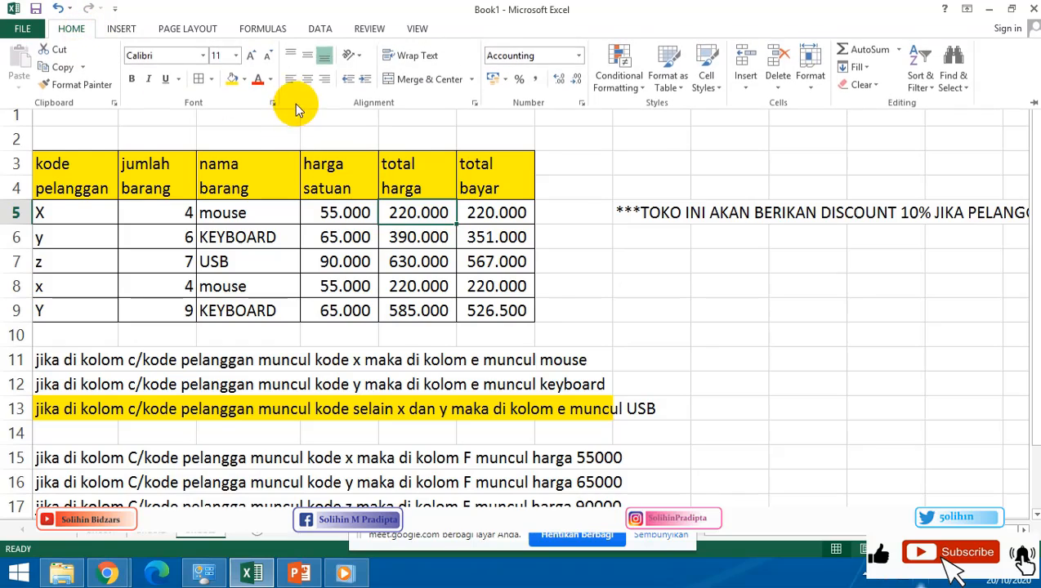
left_click(243, 79)
left_click(248, 197)
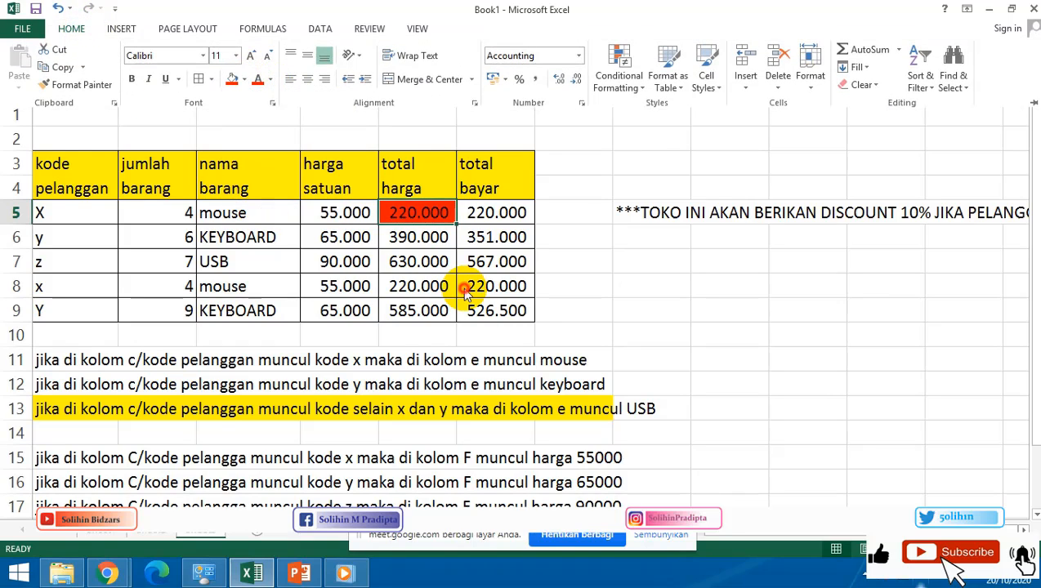
left_click(421, 286)
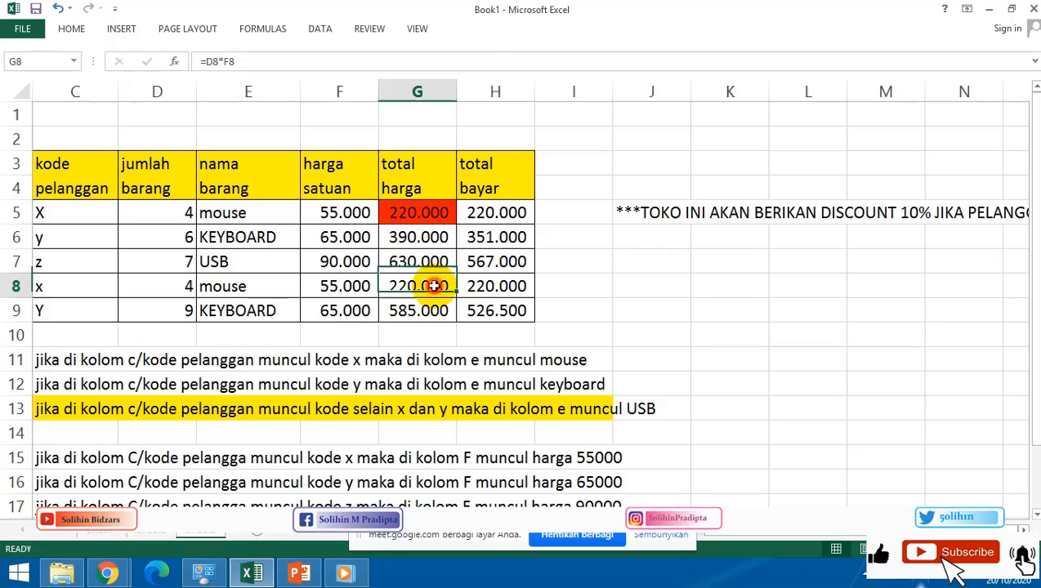
left_click(82, 31)
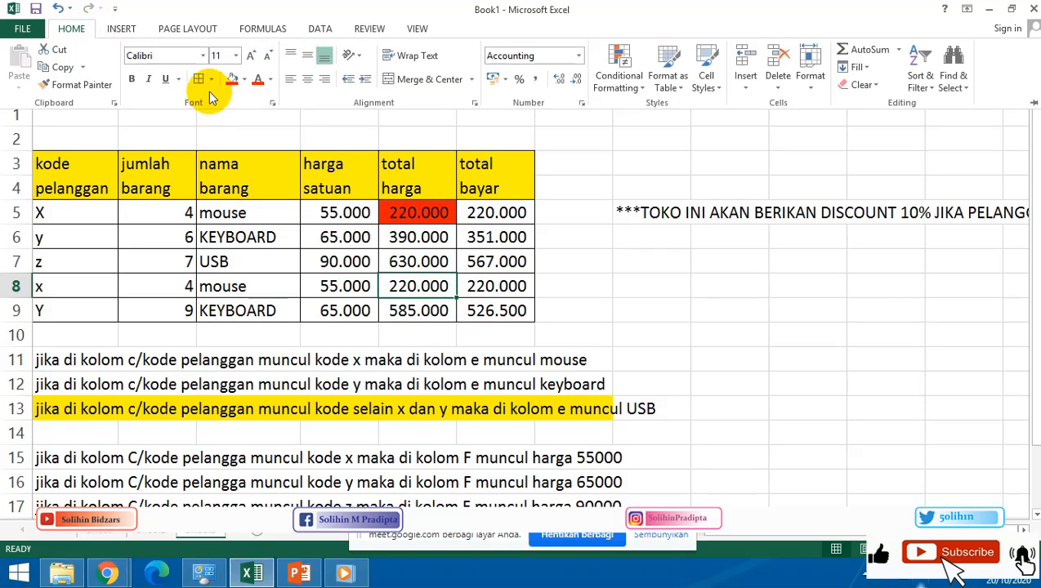
left_click(232, 81)
left_click(644, 296)
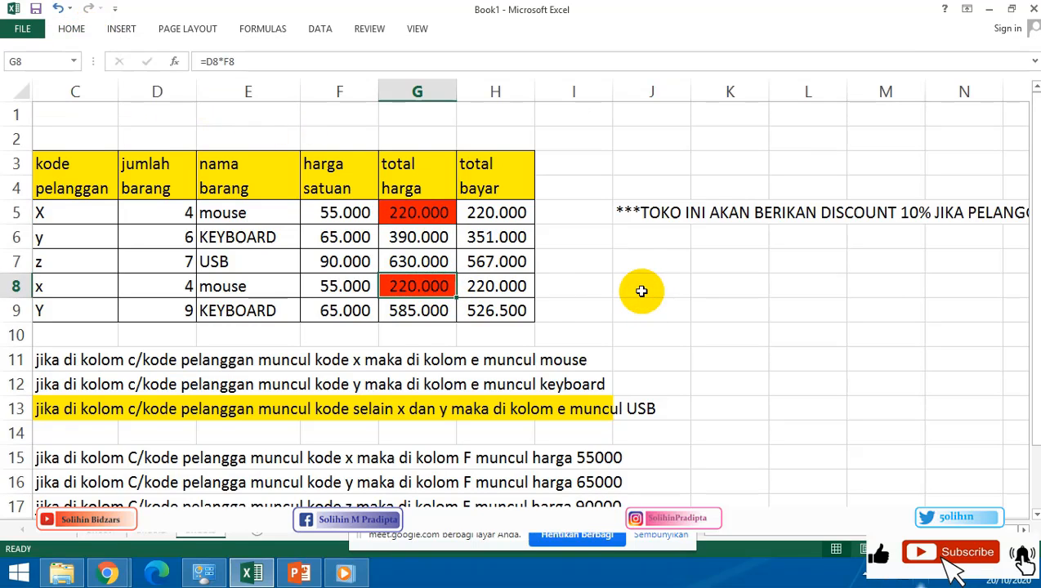
Compare total harga with total bayar in the first rows and calculate the row 6 discount in I6 with =G6-H6.
left_click(424, 210)
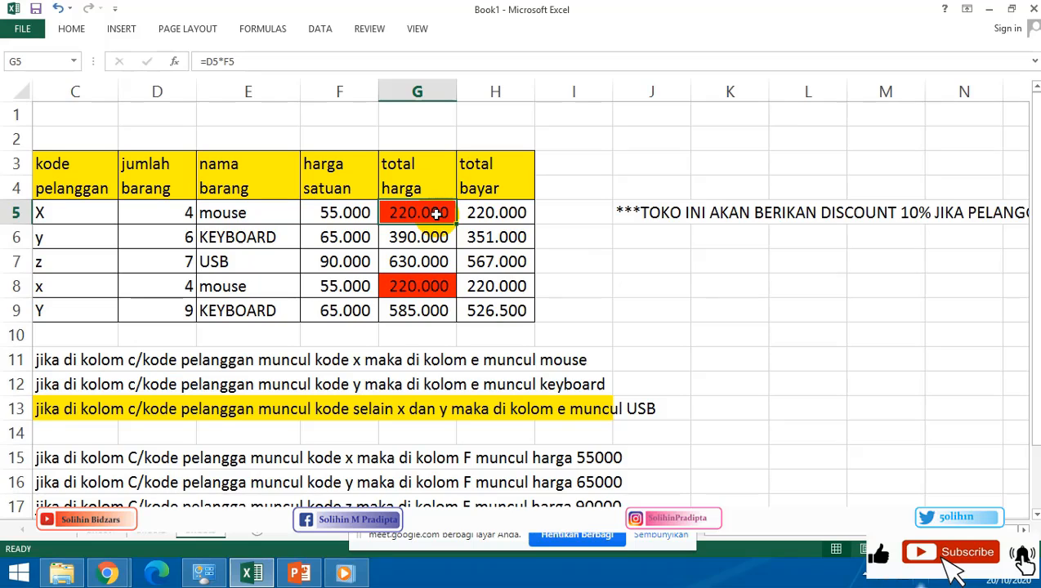
left_click(508, 213)
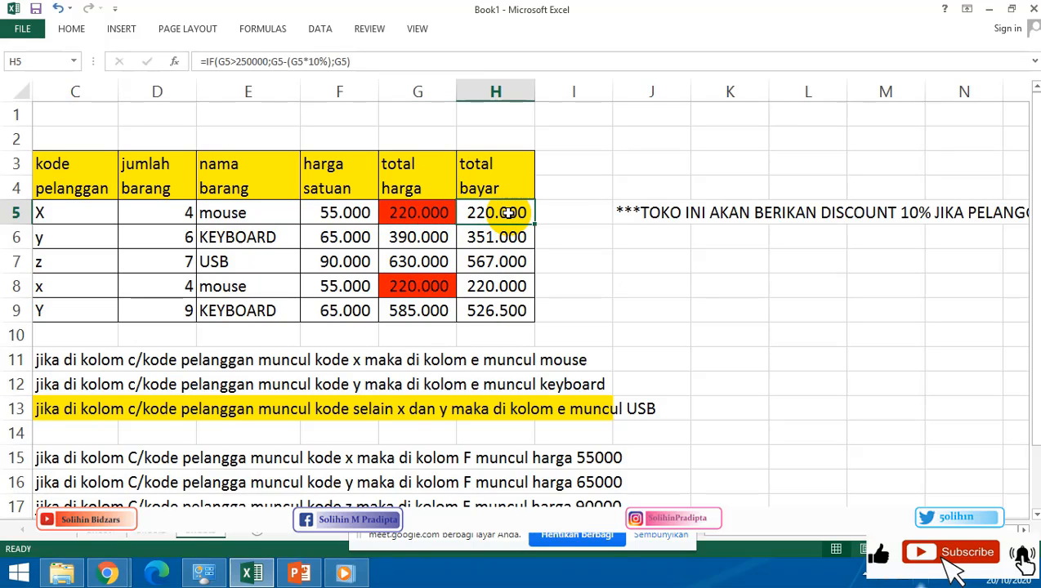
left_click(425, 239)
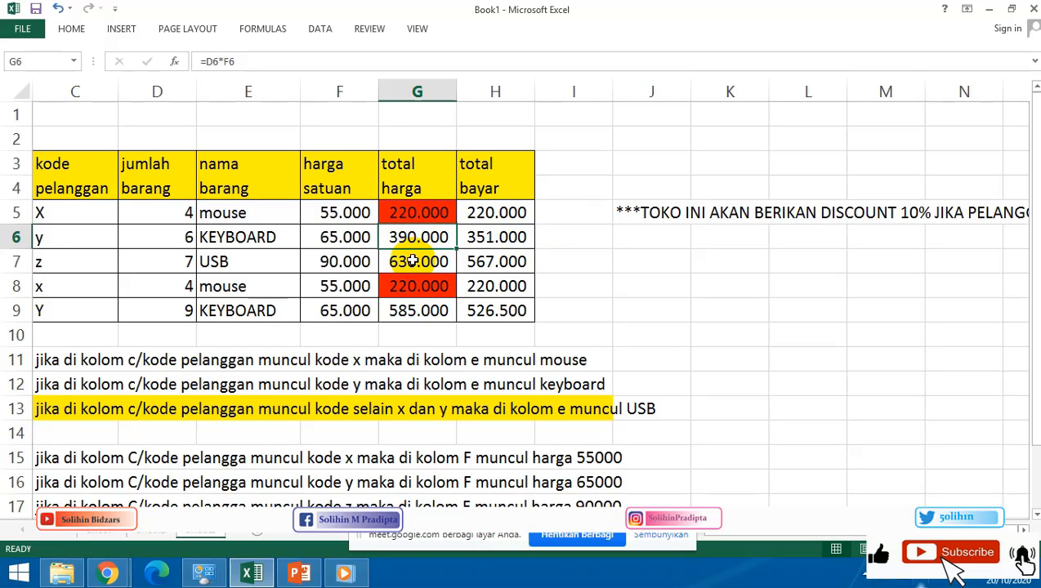
left_click(413, 261)
left_click(490, 261)
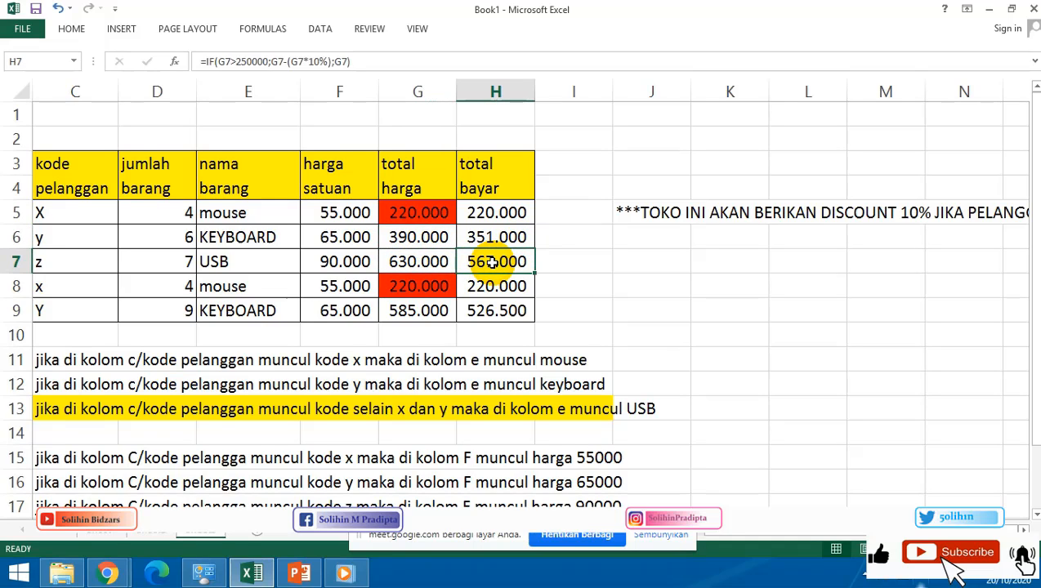
left_click(585, 237)
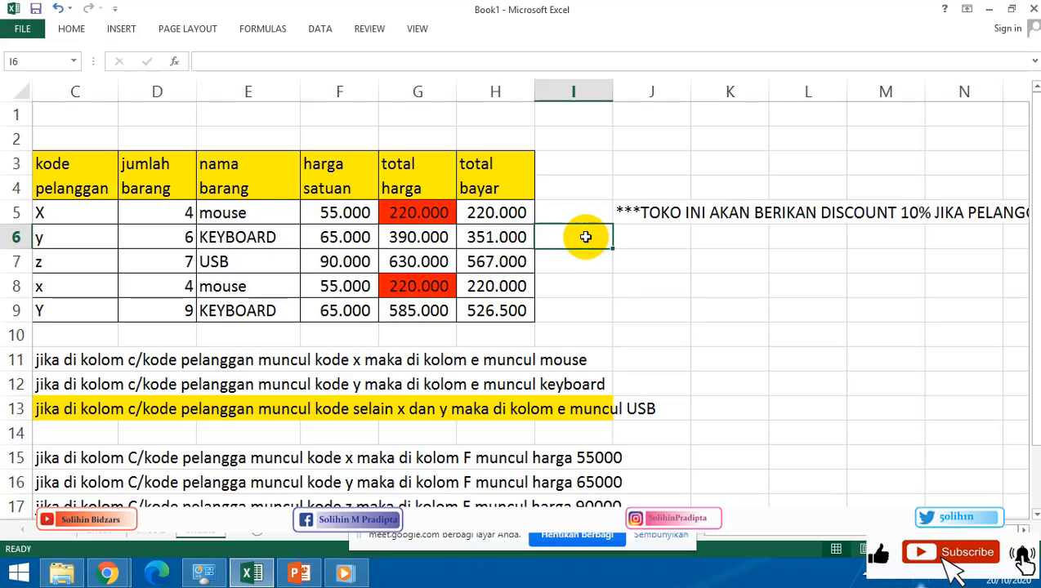
type("=G6")
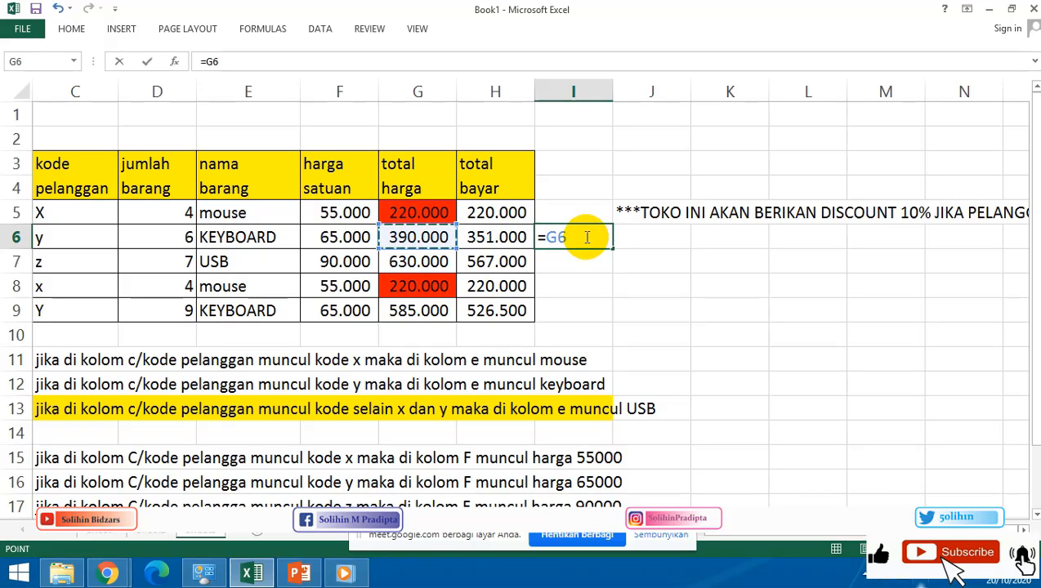
type("-H6")
key("Return")
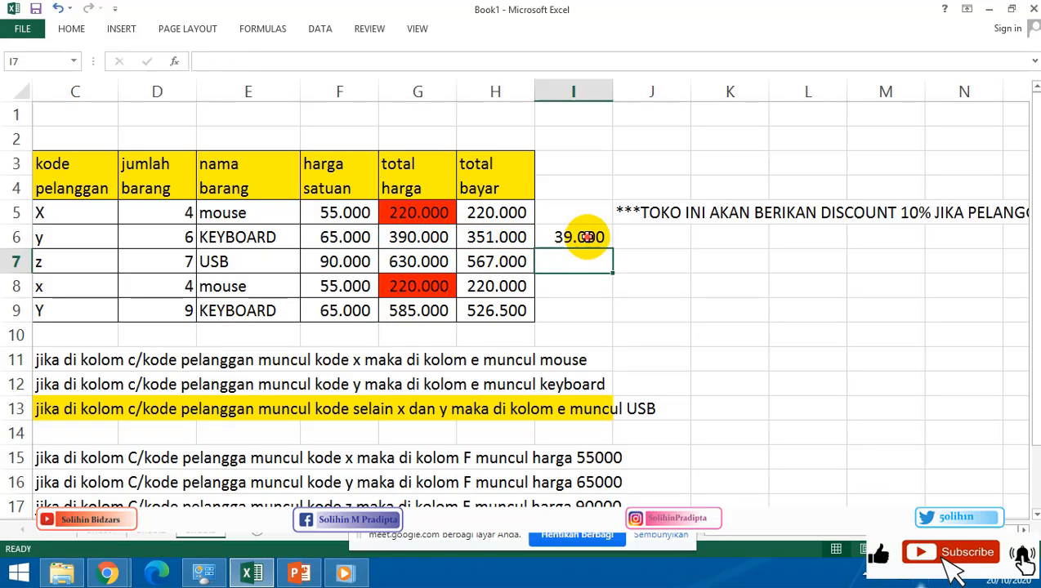
Fill the discount formula from I6 down through I9 and clear I8 in the second mouse row.
left_click(587, 237)
left_click(551, 258)
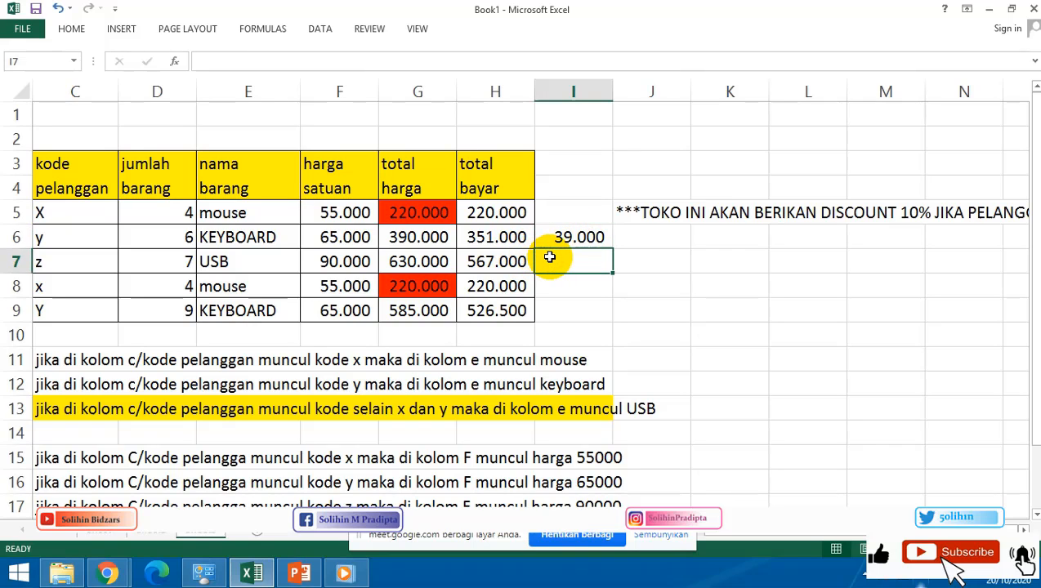
left_click(600, 236)
left_click_drag(611, 248, 616, 319)
left_click(666, 284)
key("Left")
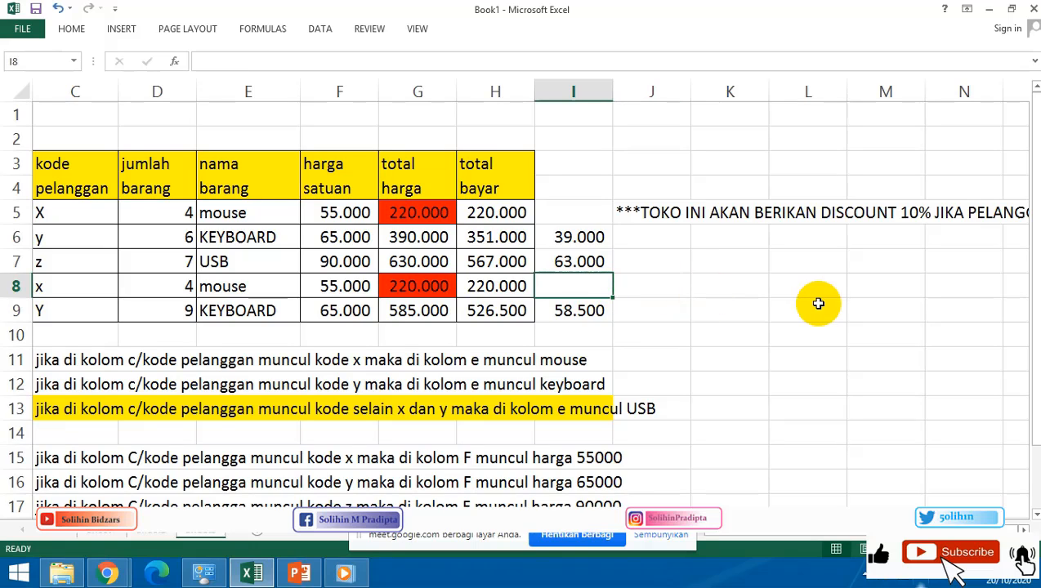
Examine the discount formula in I6 and the references in the total bayar IF formula in H5.
left_click(787, 287)
left_click(598, 237)
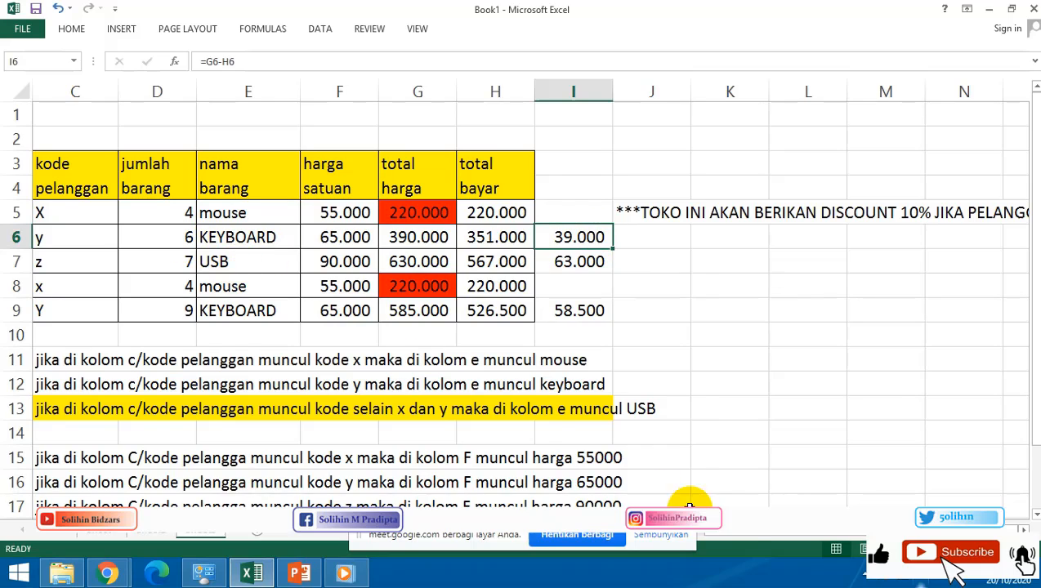
scroll(521, 294, "down", 3, "ctrl")
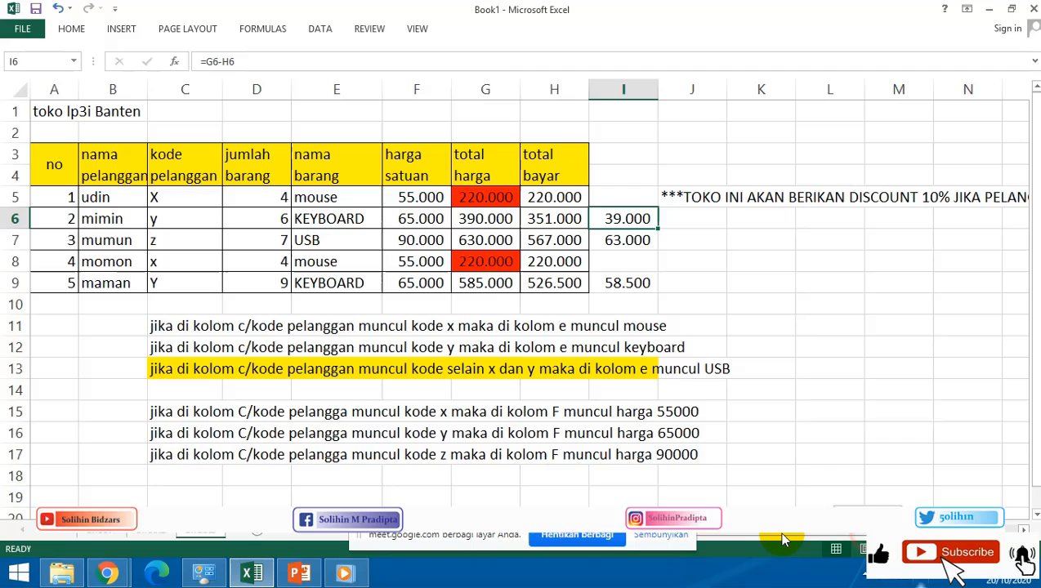
left_click(761, 325)
left_click(576, 198)
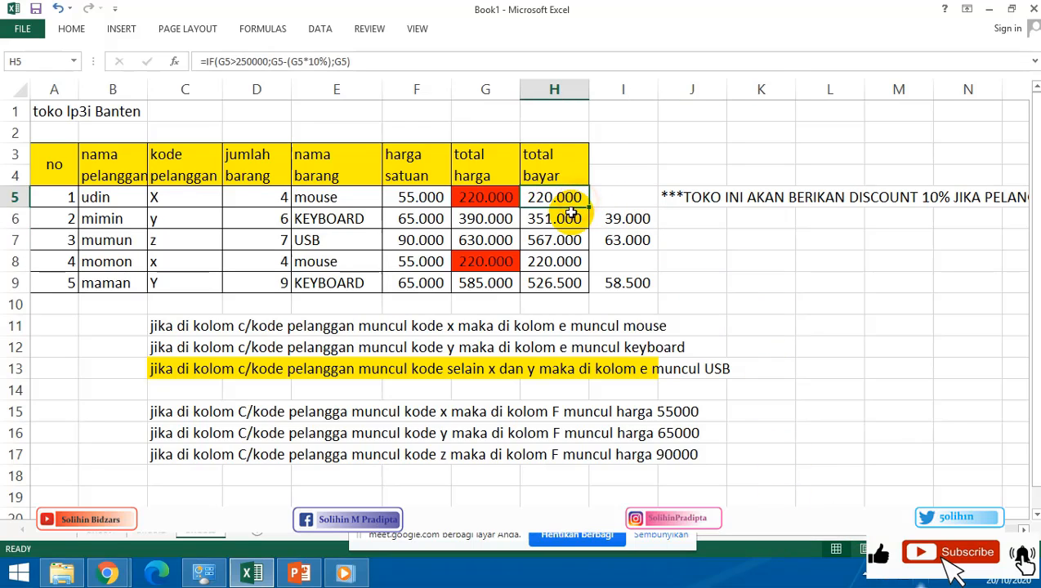
key("F2")
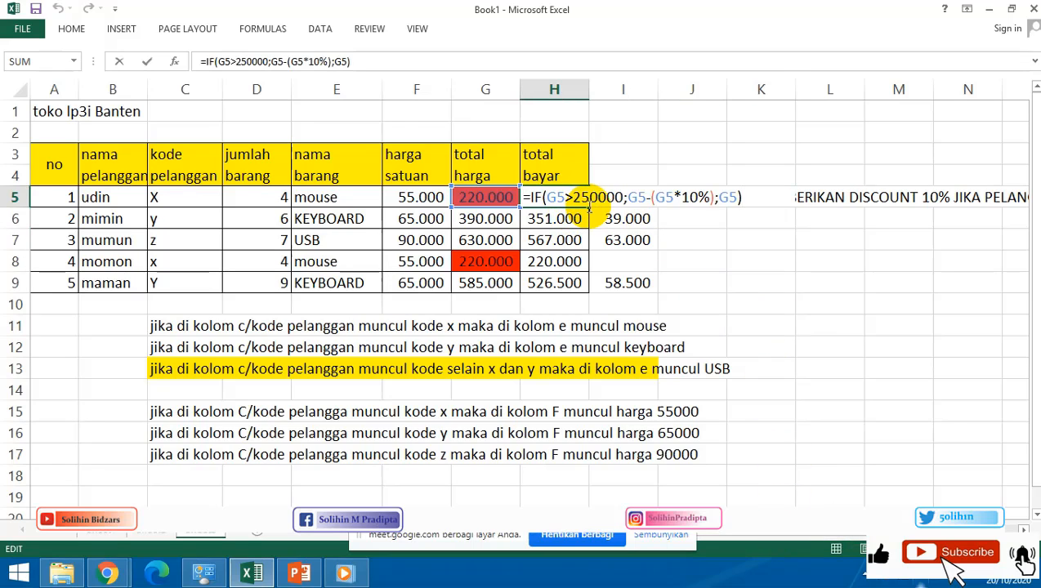
left_click(842, 392)
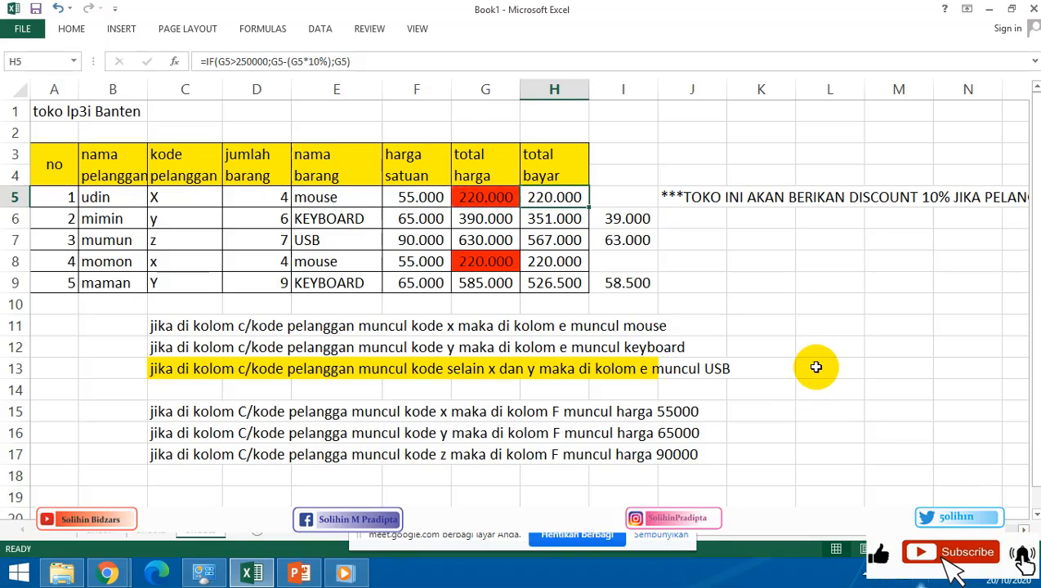
scroll(713, 279, "up", 2, "ctrl")
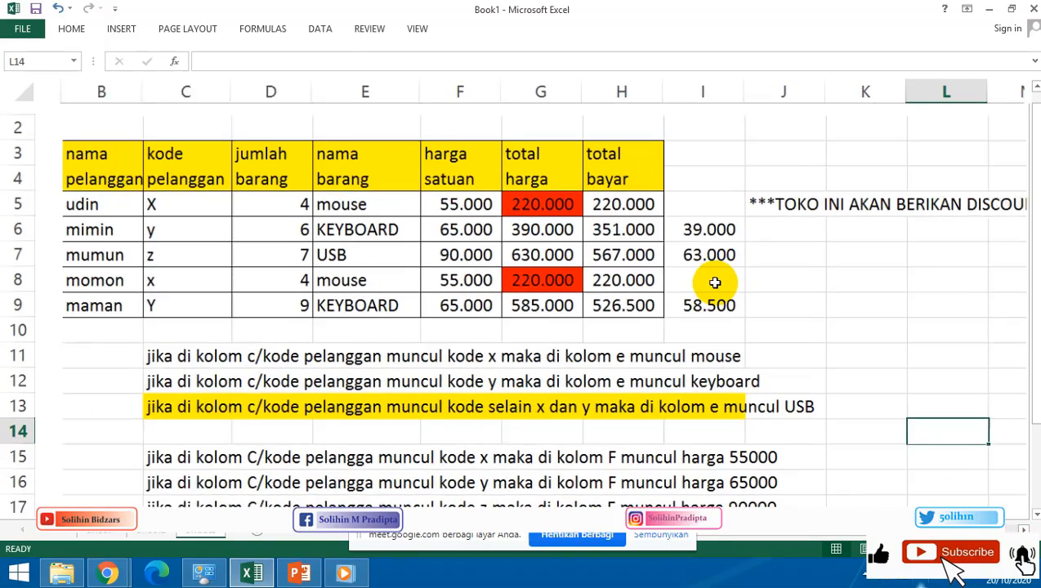
left_click(633, 195)
key("F2")
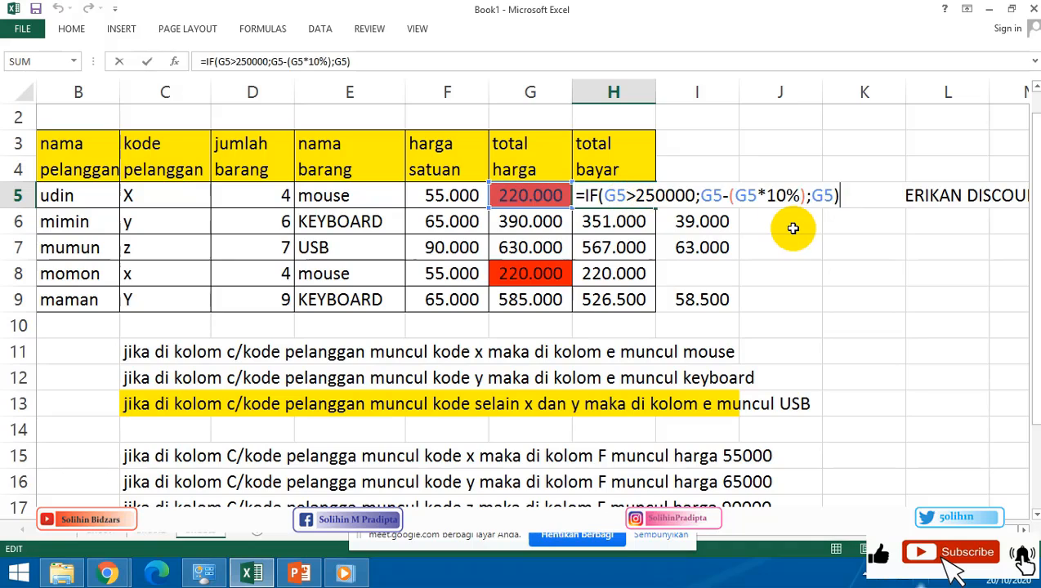